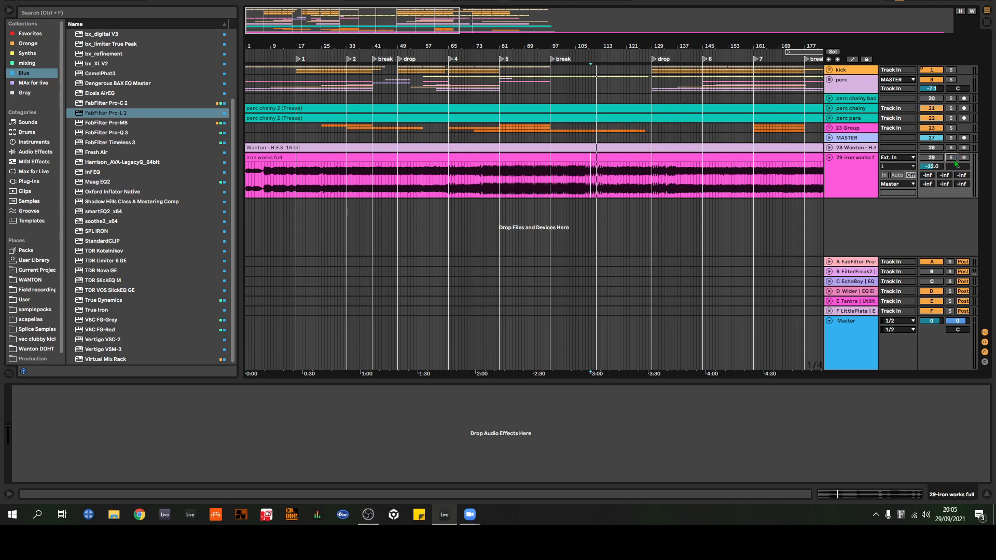
# Step: Collapse the 29 iron works full track and unfold the kick group, with the browser hidden
pyautogui.click(829, 158)
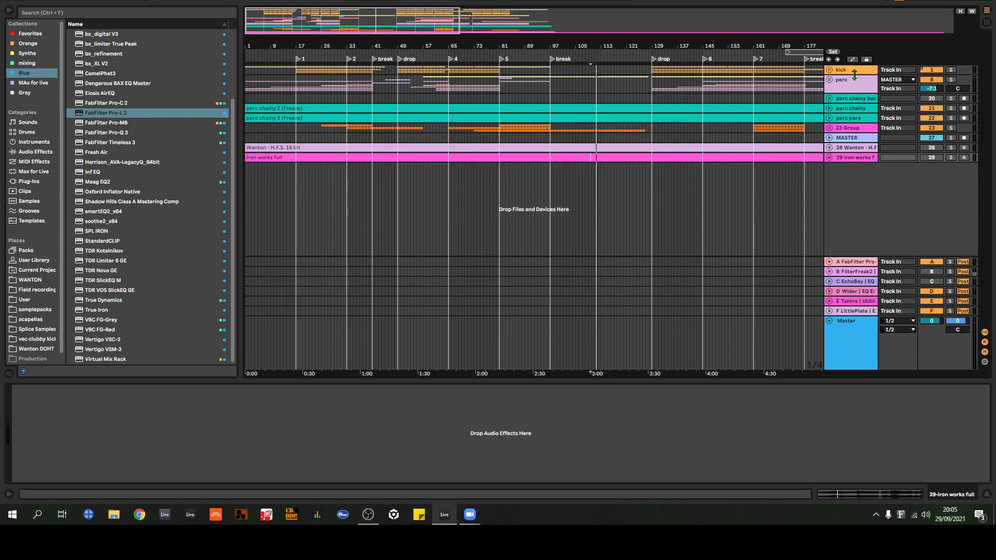
pyautogui.moveTo(854, 75)
pyautogui.mouseDown()
pyautogui.moveTo(857, 134)
pyautogui.moveTo(857, 82)
pyautogui.mouseUp()
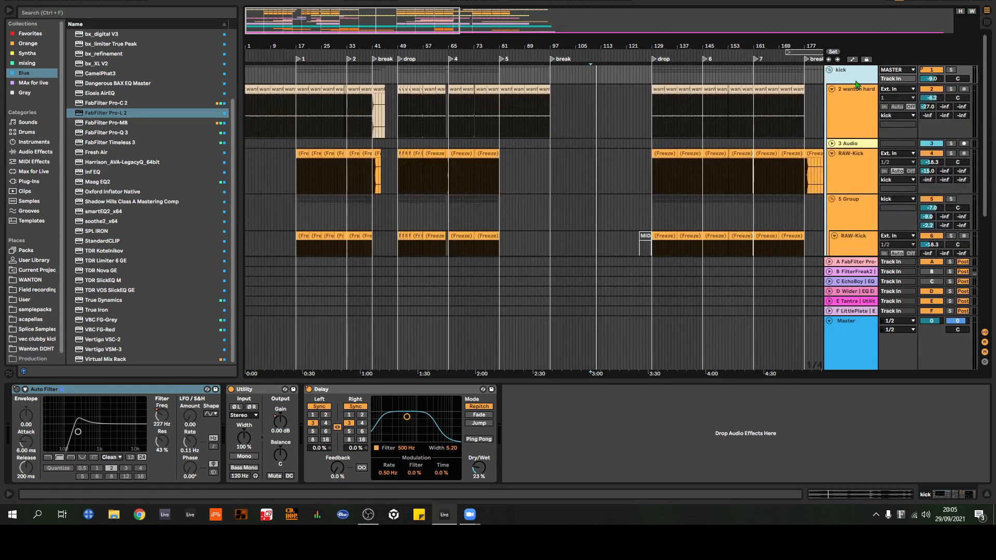
pyautogui.click(9, 11)
# Step: Look through the tracks inside the kick group and fold the group back up
pyautogui.scroll(-4, 779, 130)
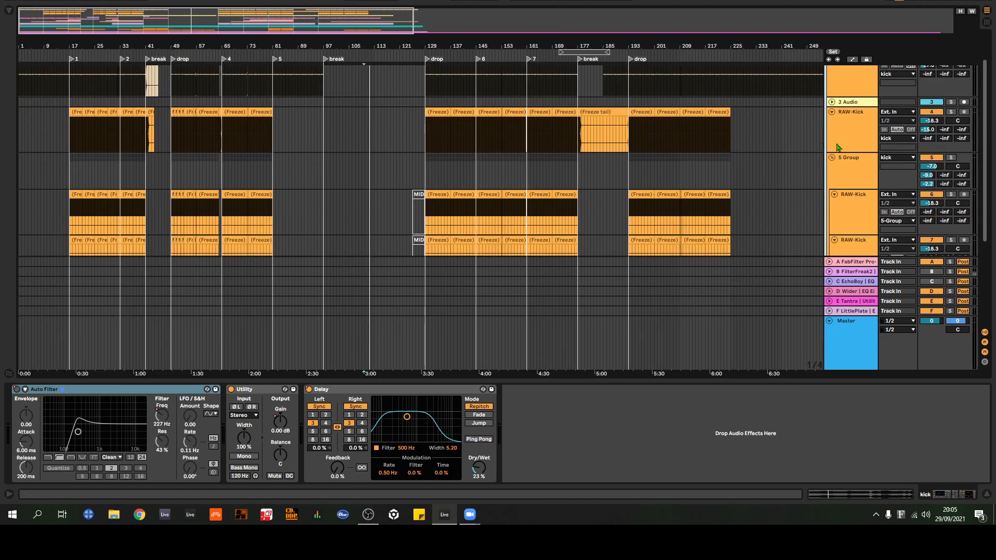
pyautogui.scroll(4, 835, 125)
pyautogui.click(829, 70)
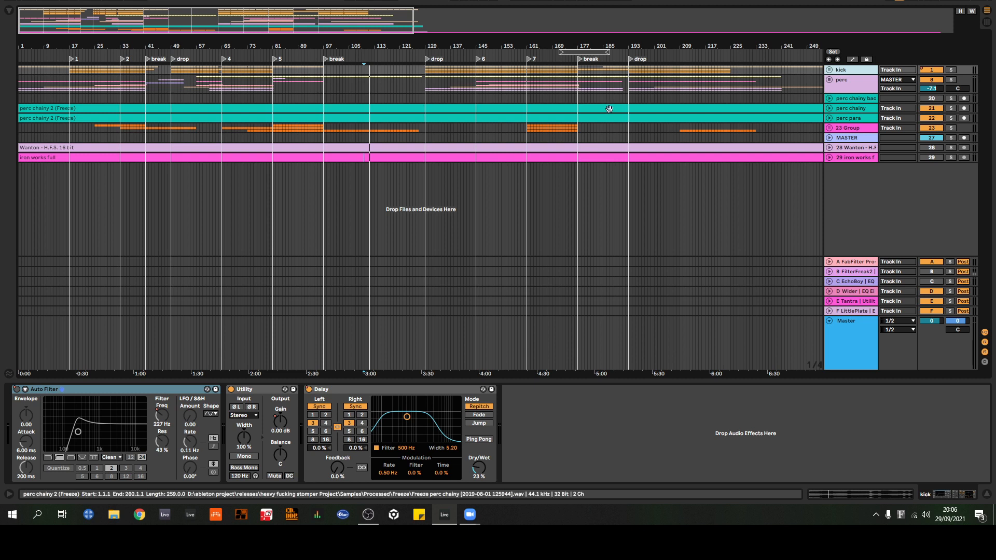
pyautogui.click(829, 158)
pyautogui.click(829, 159)
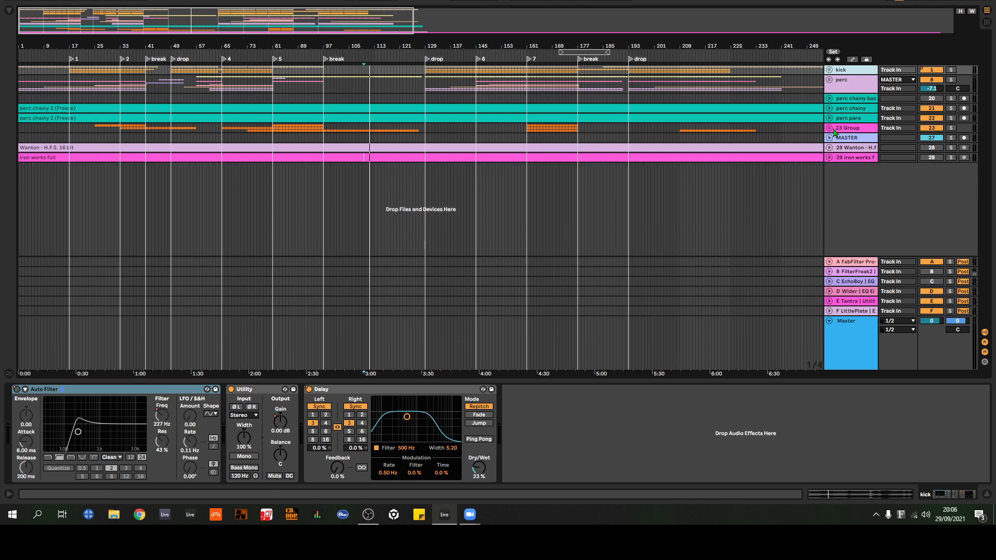
pyautogui.click(829, 81)
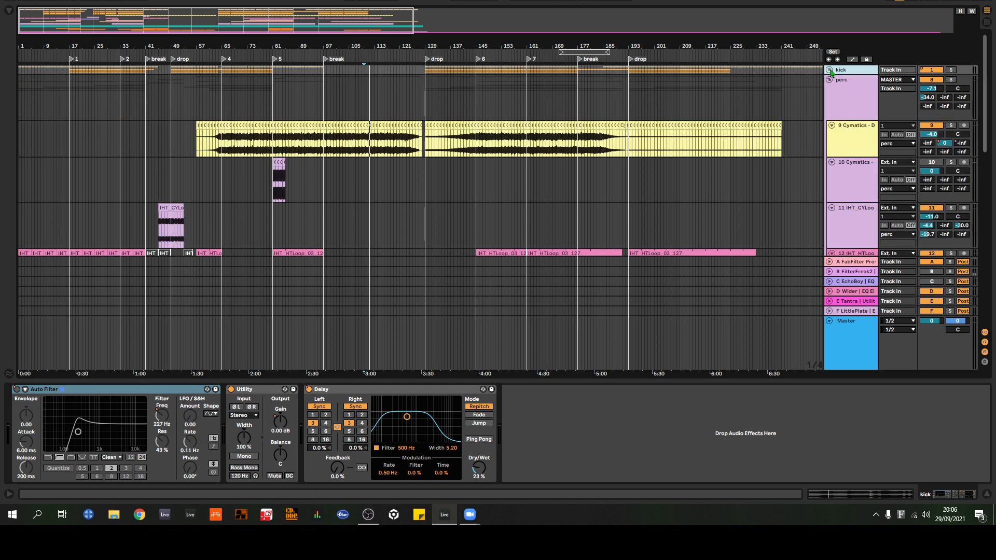
pyautogui.click(830, 70)
pyautogui.click(830, 70)
pyautogui.click(830, 81)
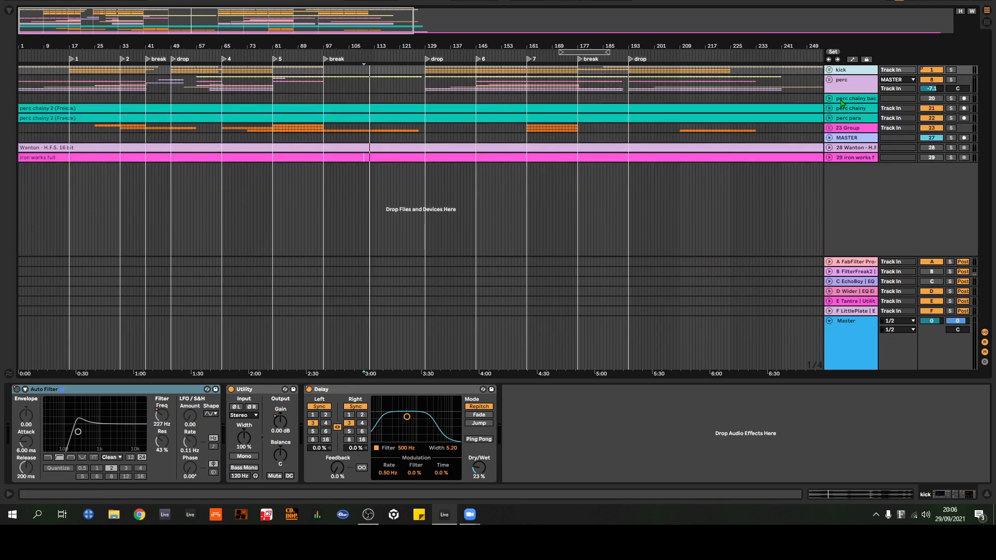
# Step: Unfold the kick and perc groups and look through all of their tracks
pyautogui.click(829, 73)
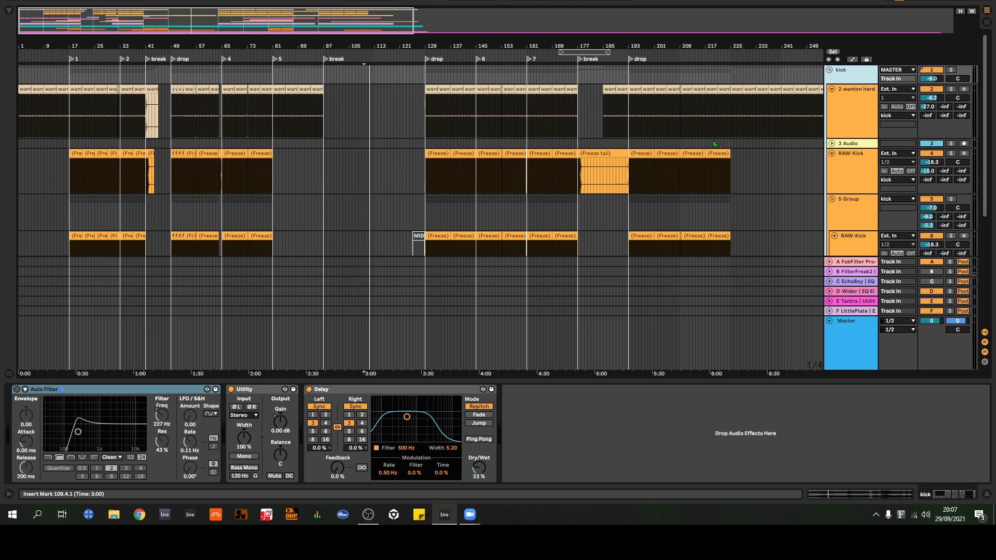
pyautogui.scroll(-6, 806, 139)
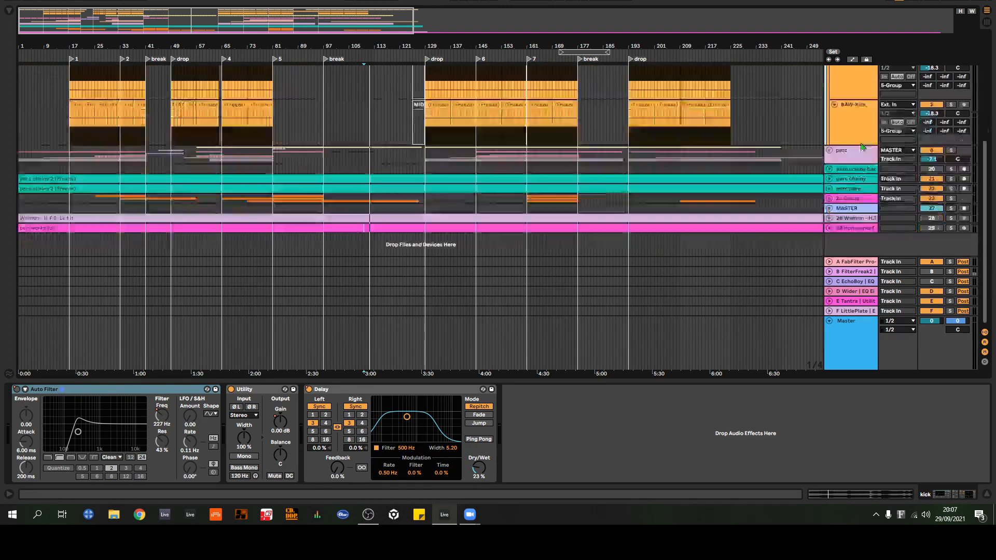
pyautogui.click(829, 150)
pyautogui.scroll(-5, 838, 148)
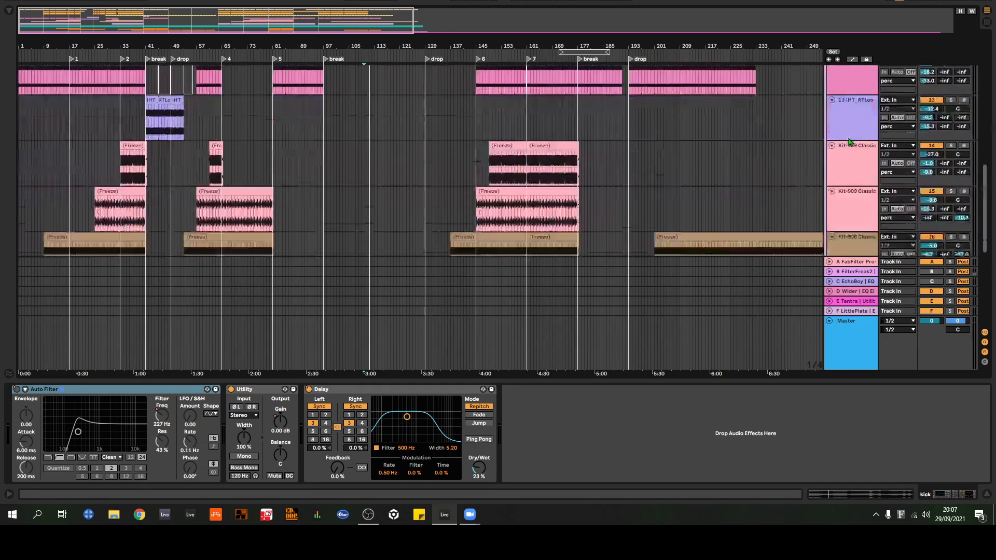
pyautogui.scroll(-3, 840, 151)
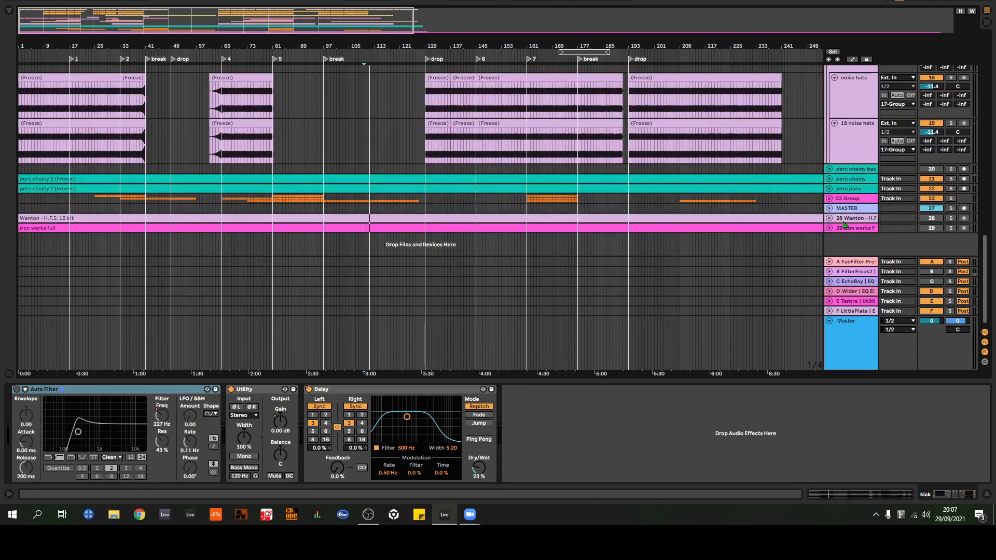
pyautogui.scroll(5, 849, 196)
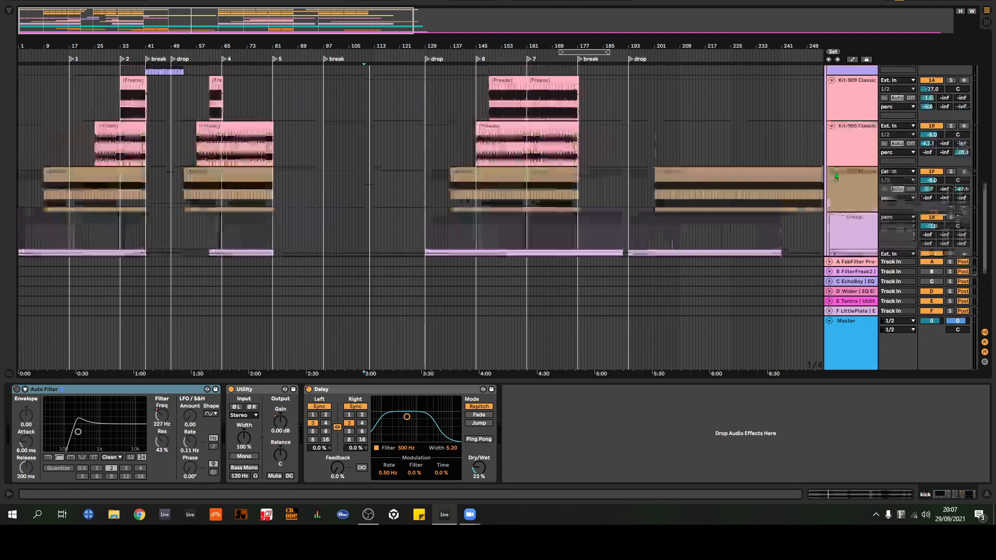
pyautogui.scroll(10, 856, 145)
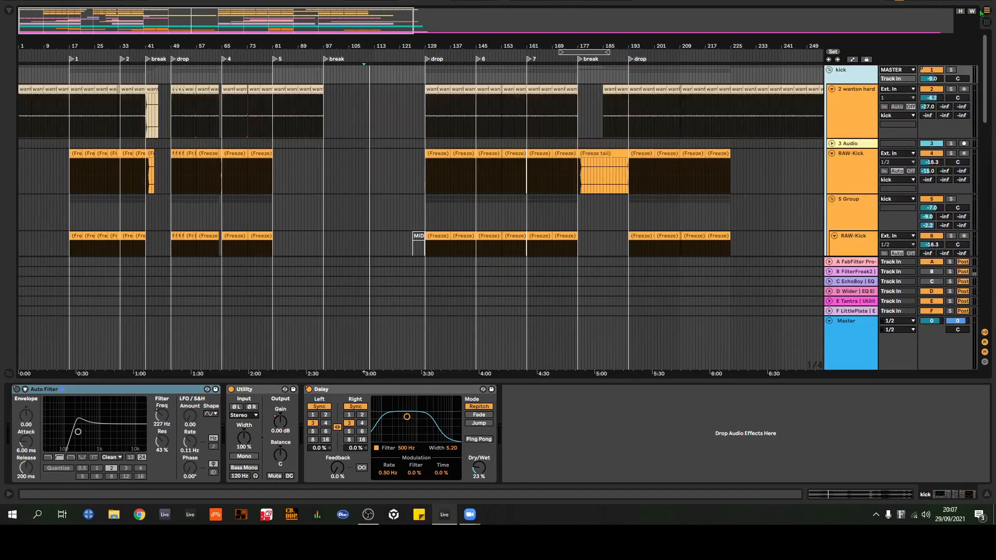
# Step: Expand the 3 Audio track inside the kick group and fold both the kick and perc groups
pyautogui.click(831, 144)
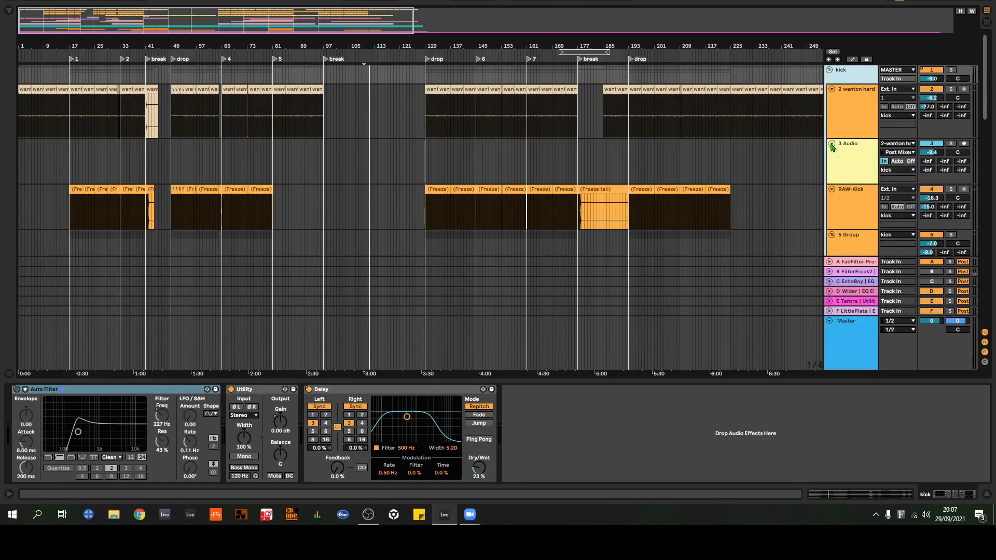
pyautogui.click(830, 71)
pyautogui.click(830, 81)
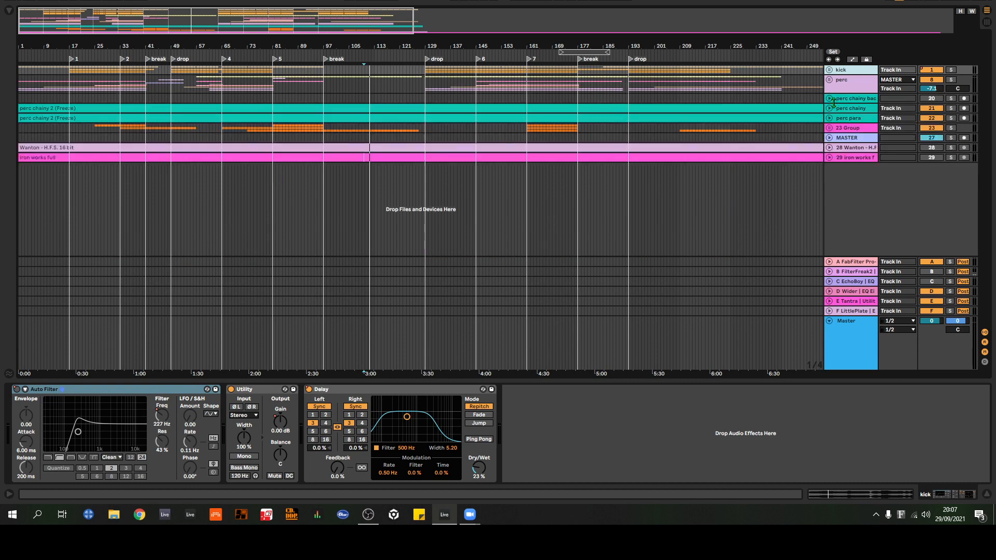
# Step: Expand the 28 Wanton - H.F.S. track, solo it and collapse it again
pyautogui.click(830, 148)
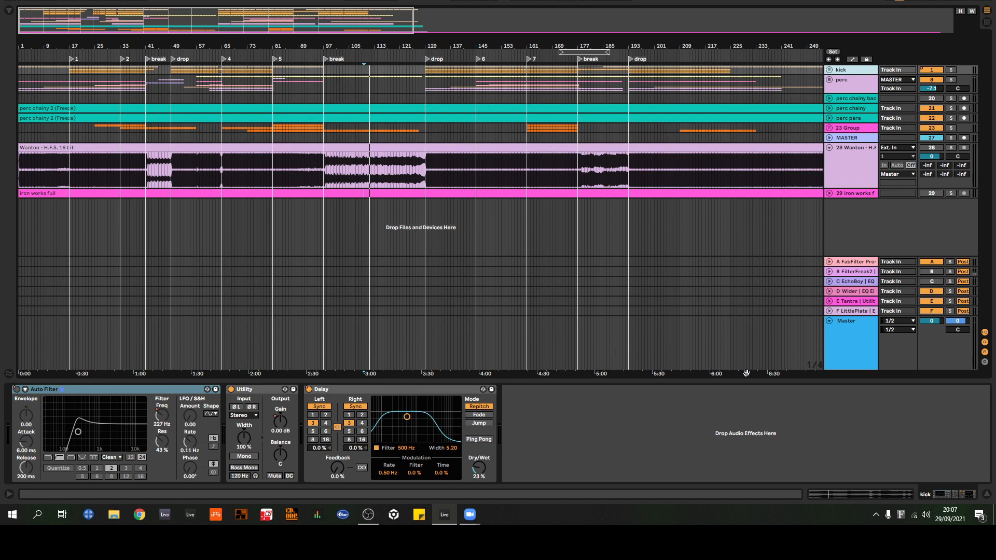
pyautogui.click(951, 148)
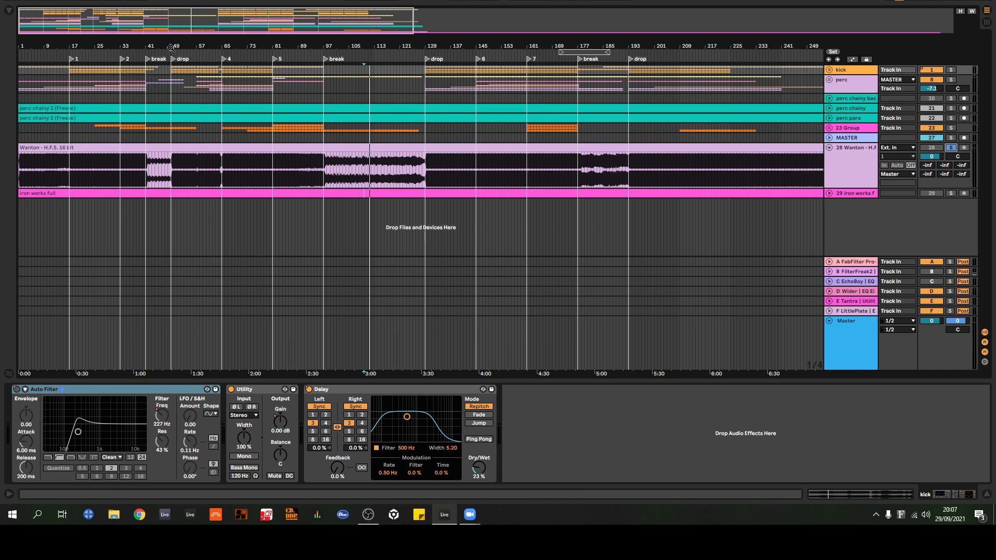
pyautogui.moveTo(88, 47); pyautogui.dragTo(130, 47)
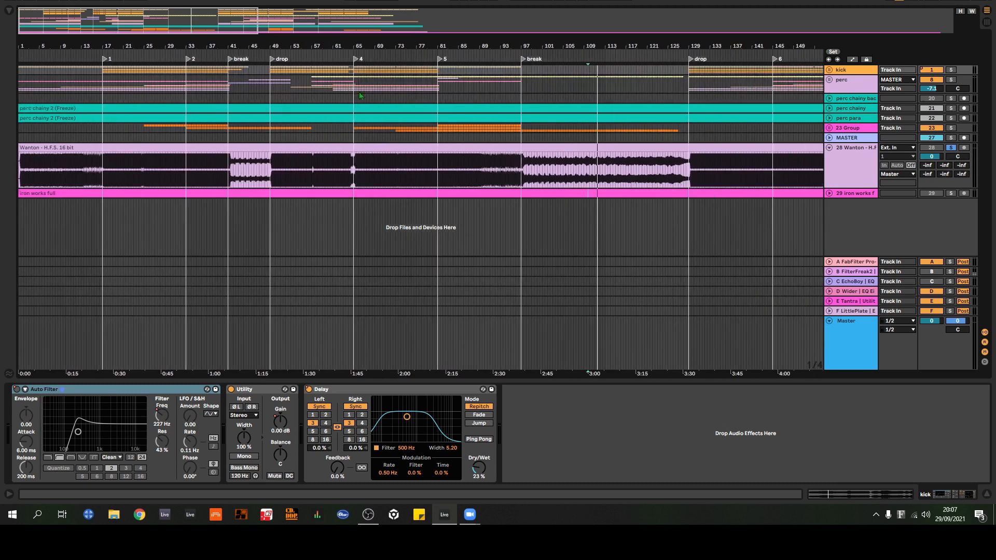
pyautogui.click(829, 148)
# Step: Unfold the kick group, fold its nested 5 Group and collapse the 2 wanton hard track
pyautogui.click(830, 71)
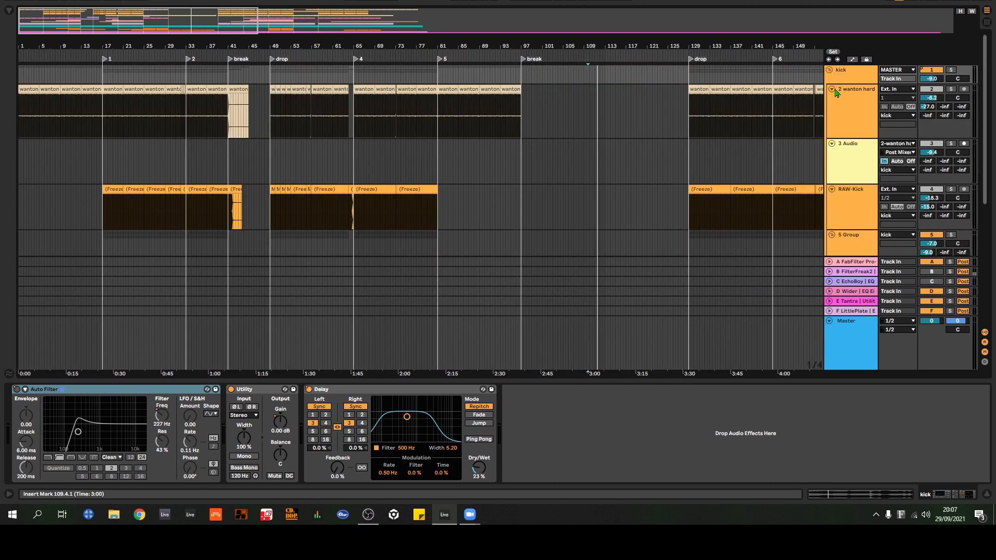
pyautogui.scroll(-5, 849, 125)
pyautogui.scroll(1, 848, 124)
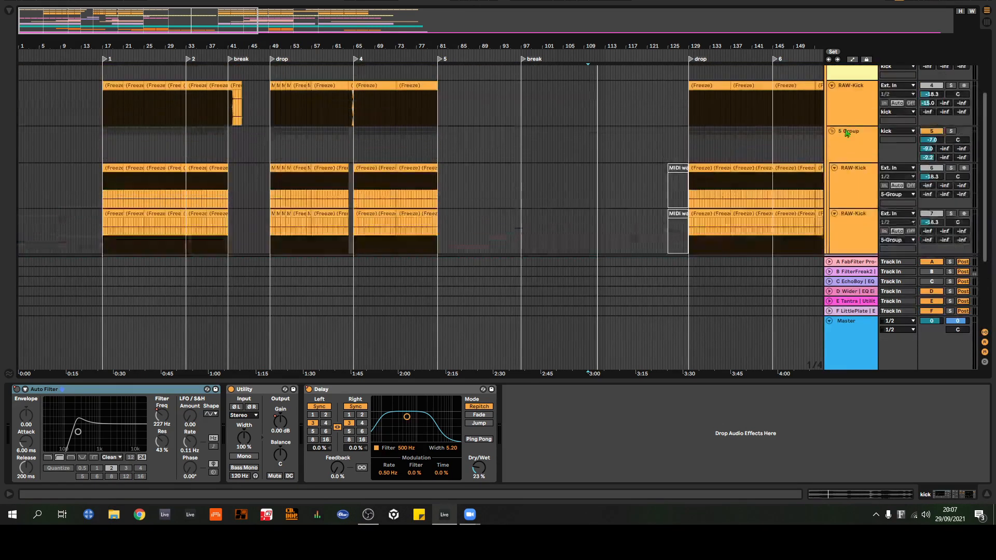
pyautogui.click(833, 131)
pyautogui.scroll(5, 838, 129)
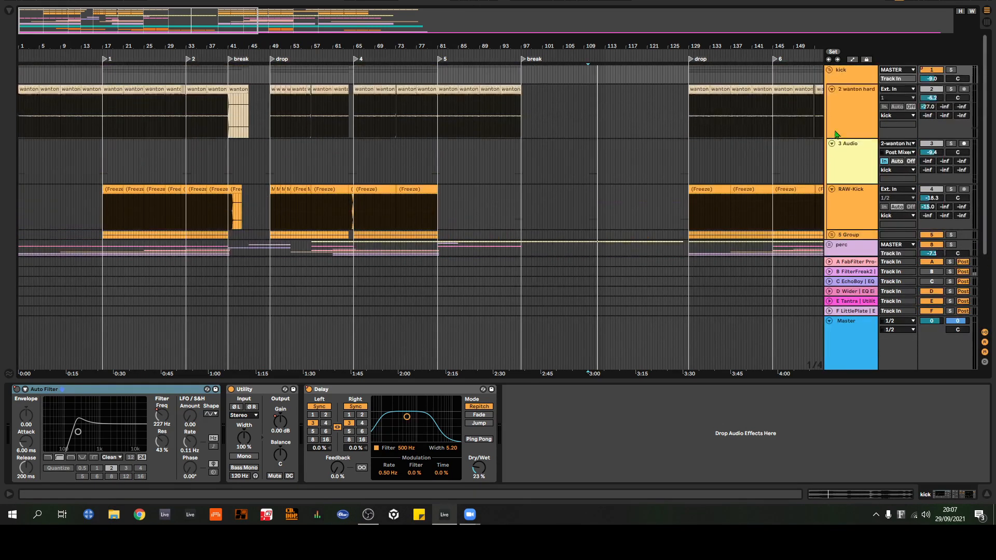
pyautogui.click(832, 88)
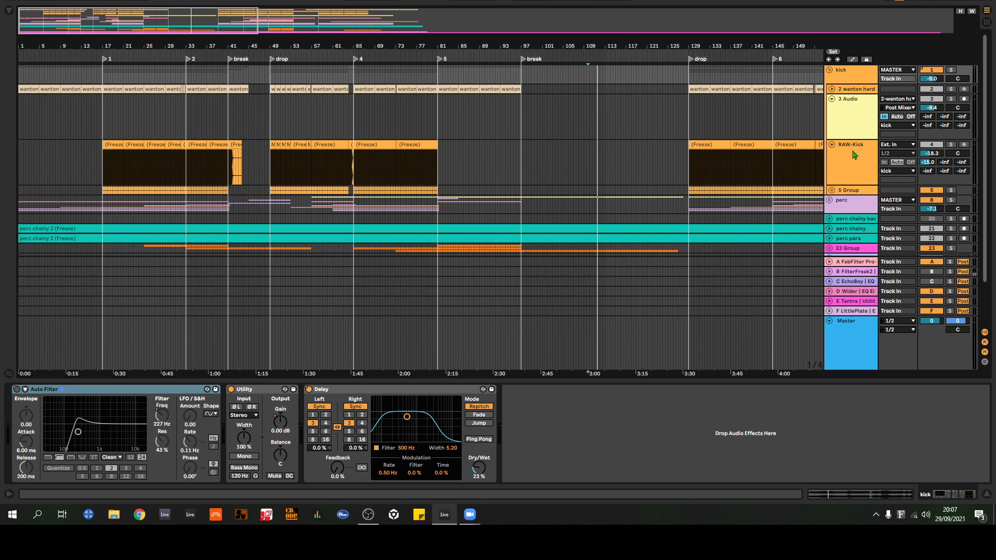
# Step: Select the 5 Group and play the arrangement from the first drop locator at bar 49
pyautogui.click(851, 191)
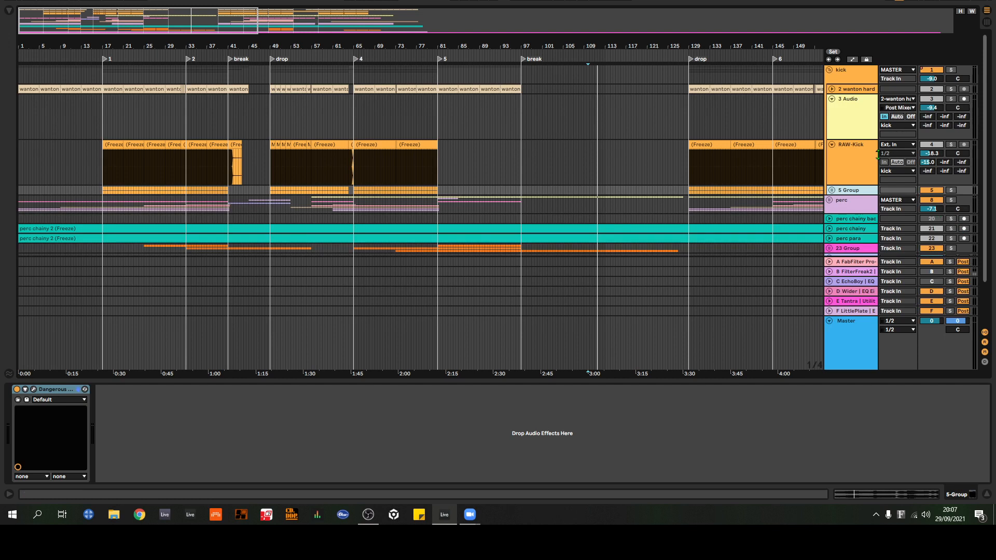
pyautogui.click(272, 59)
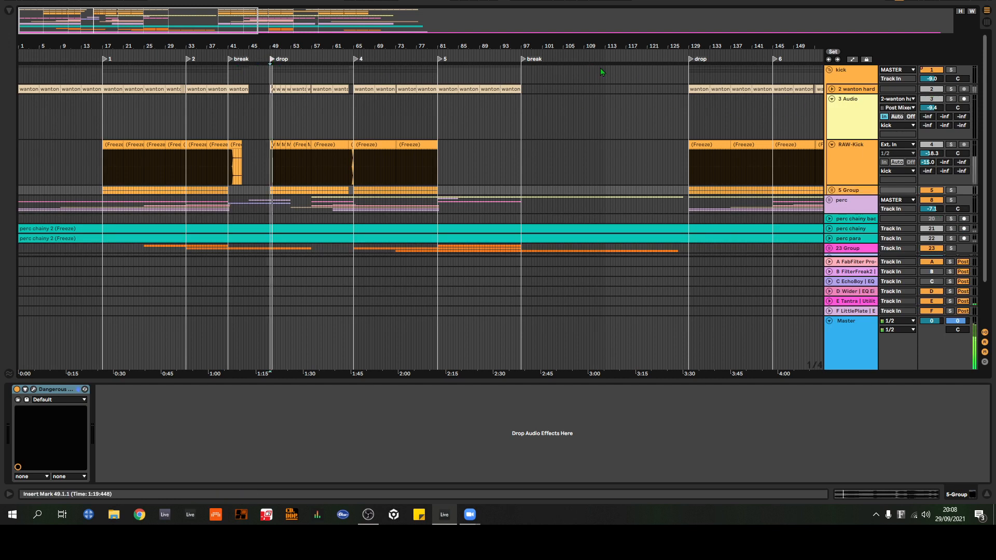
pyautogui.moveTo(274, 46); pyautogui.dragTo(482, 98)
# Step: Unfold the 5 Group and solo the whole kick group during playback
pyautogui.scroll(-1, 920, 175)
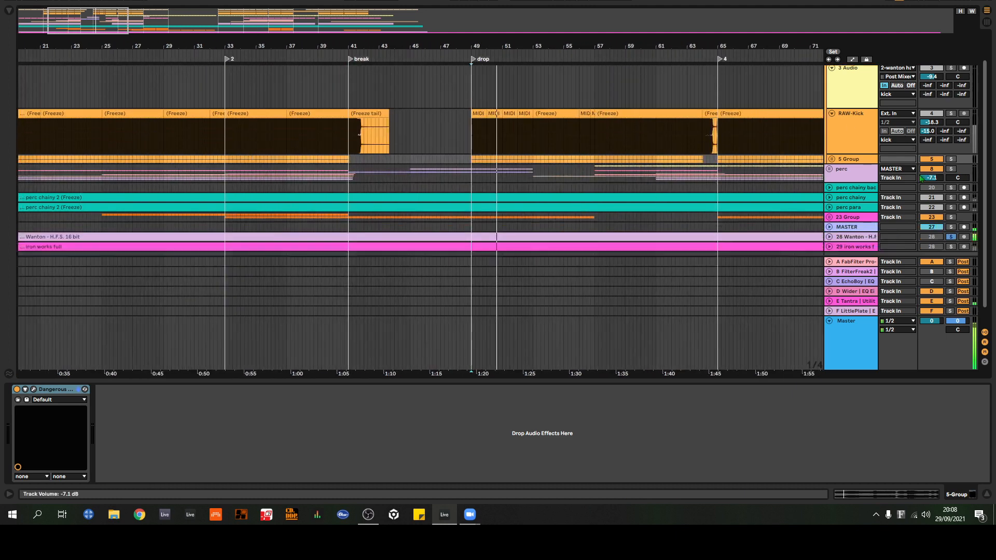
pyautogui.click(832, 159)
pyautogui.scroll(-1, 922, 179)
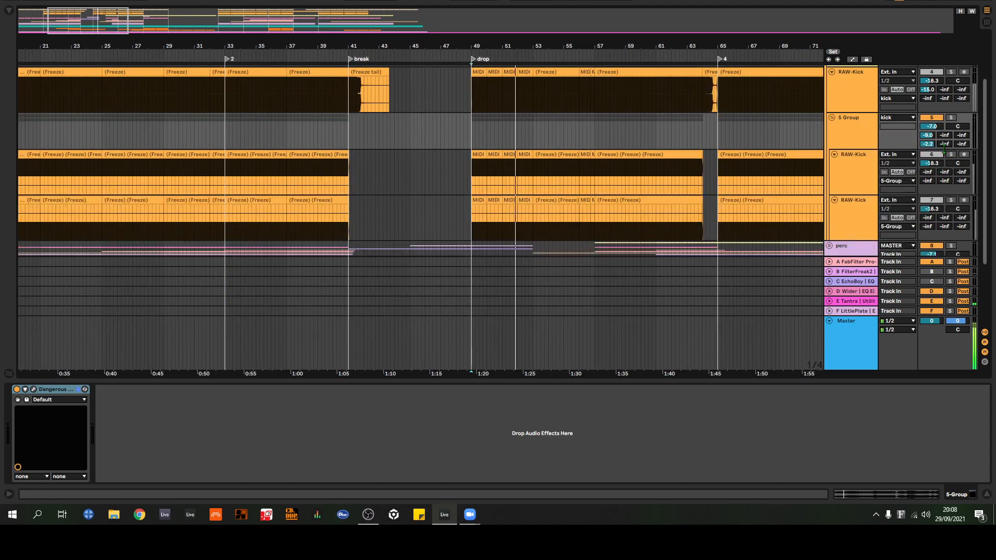
pyautogui.scroll(2, 945, 149)
pyautogui.click(951, 72)
# Step: Solo the 2 wanton hard track to hear that kick layer alone
pyautogui.scroll(-1, 944, 77)
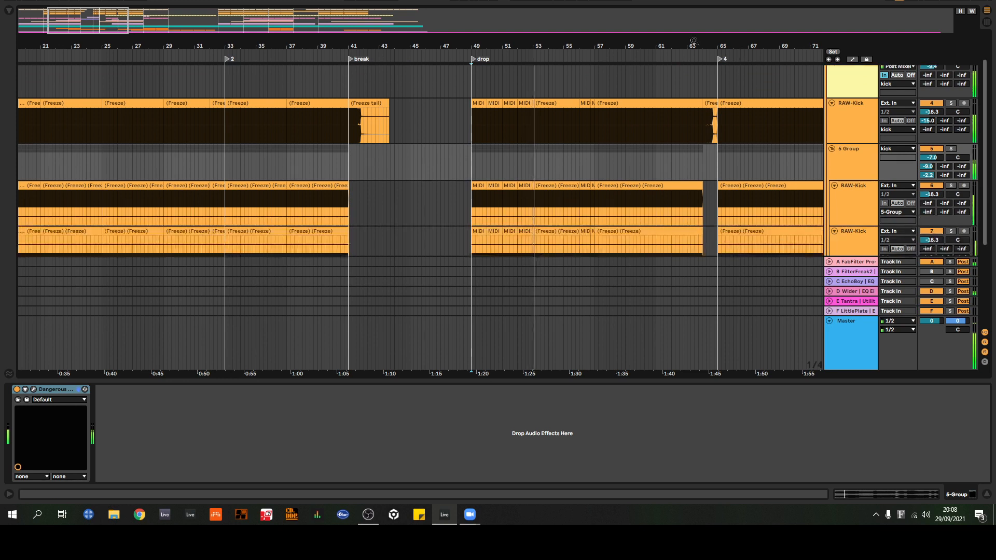
pyautogui.moveTo(694, 41); pyautogui.dragTo(613, 44)
pyautogui.scroll(1, 948, 117)
pyautogui.scroll(1, 946, 109)
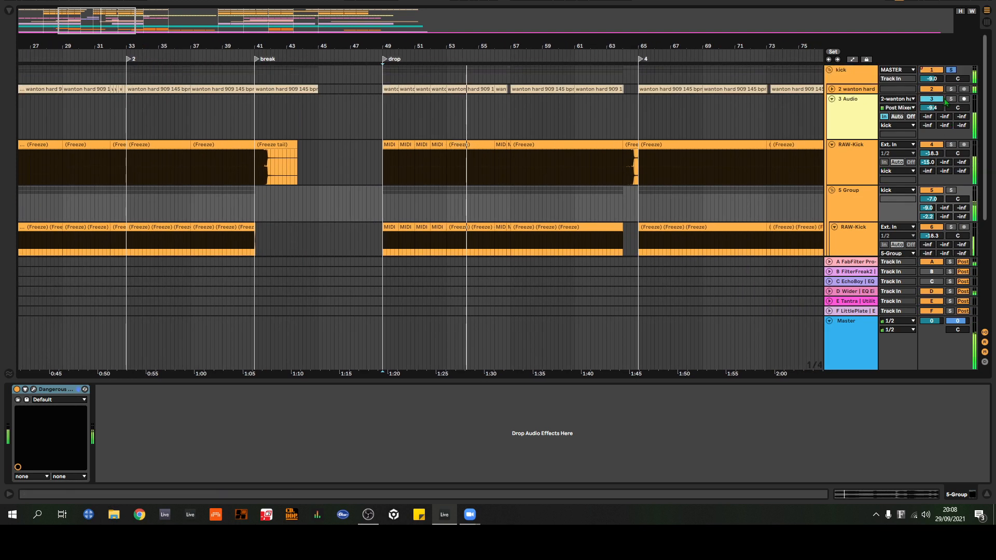
pyautogui.click(951, 89)
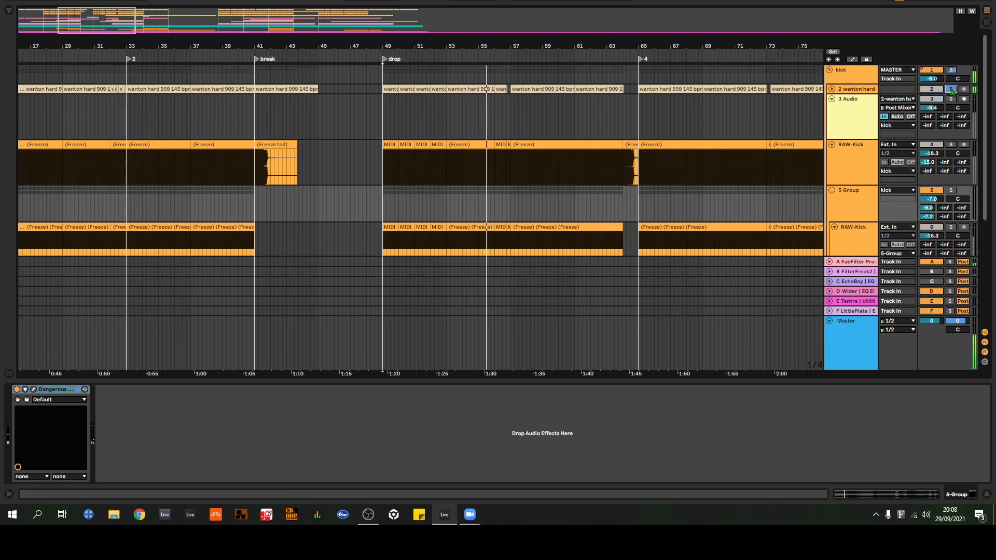
pyautogui.moveTo(576, 45); pyautogui.dragTo(429, 34)
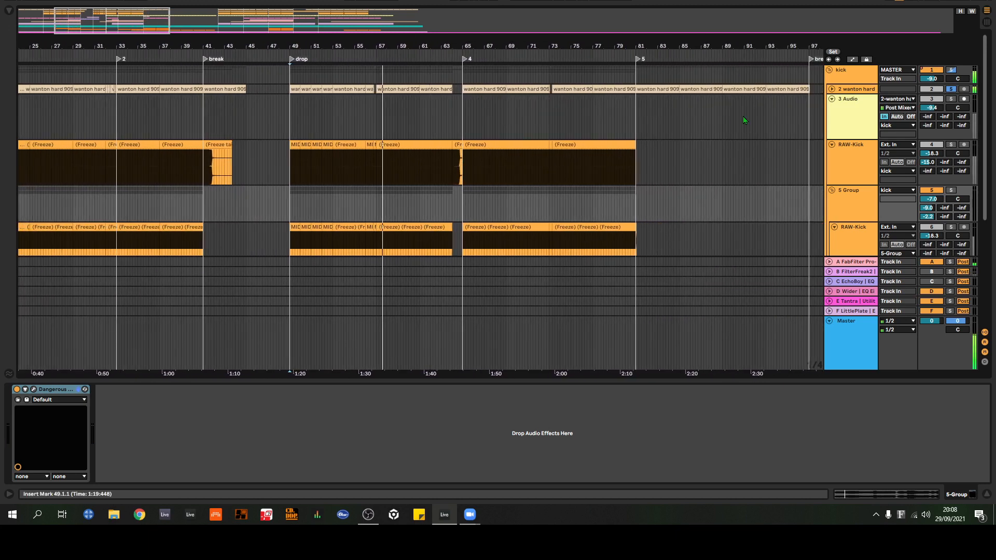
# Step: Audition the other kick layers by soloing RAW-Kick track 4 and the 5 Group in turn
pyautogui.click(950, 144)
pyautogui.scroll(-2, 952, 148)
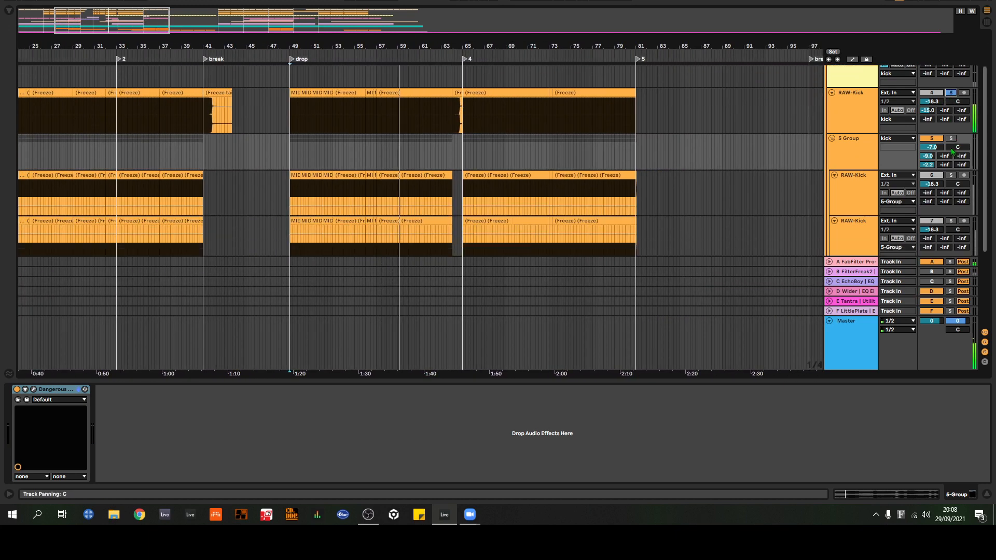
pyautogui.scroll(-2, 957, 146)
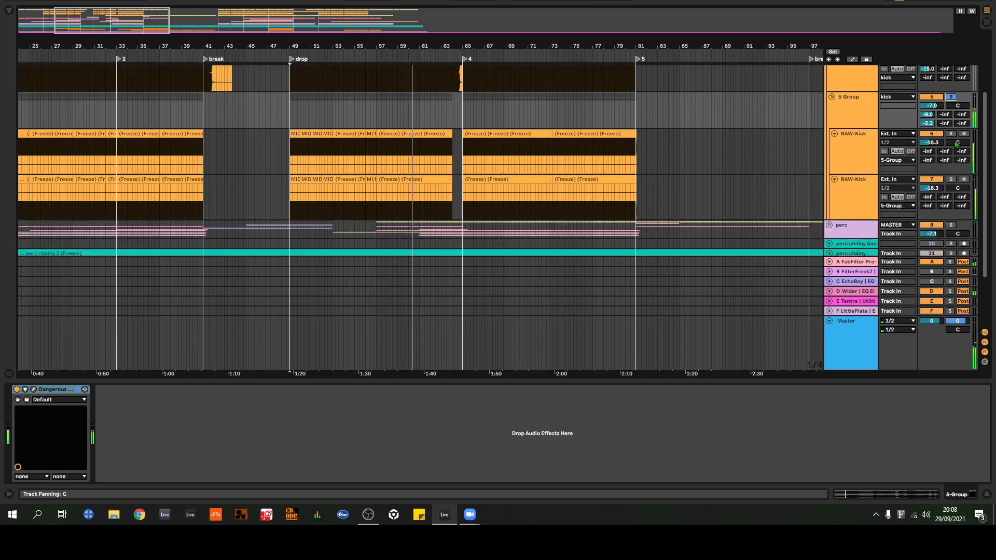
pyautogui.scroll(-2, 957, 144)
pyautogui.scroll(6, 957, 130)
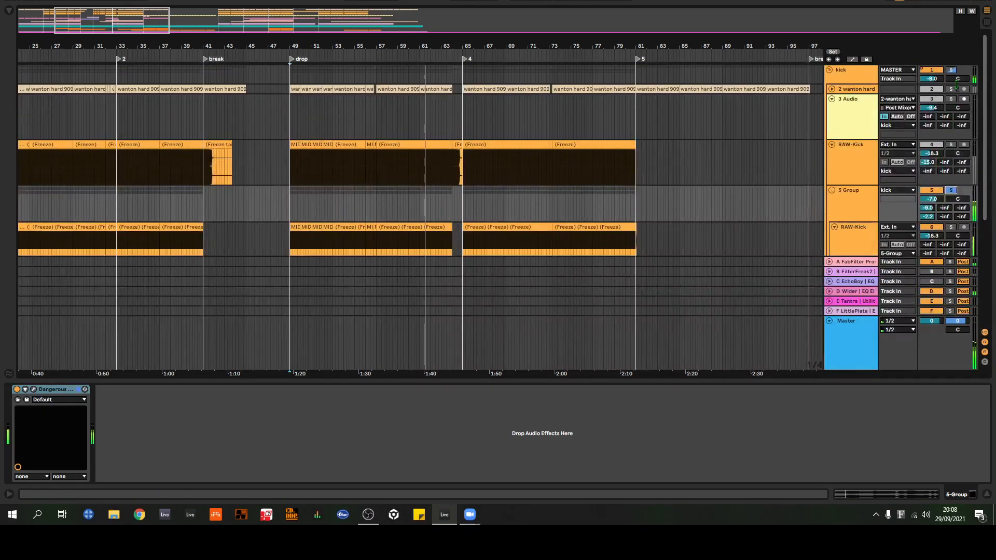
# Step: Solo the whole kick group again, stop playback and expand the 2 wanton hard track
pyautogui.click(953, 71)
pyautogui.moveTo(473, 46); pyautogui.dragTo(551, 36)
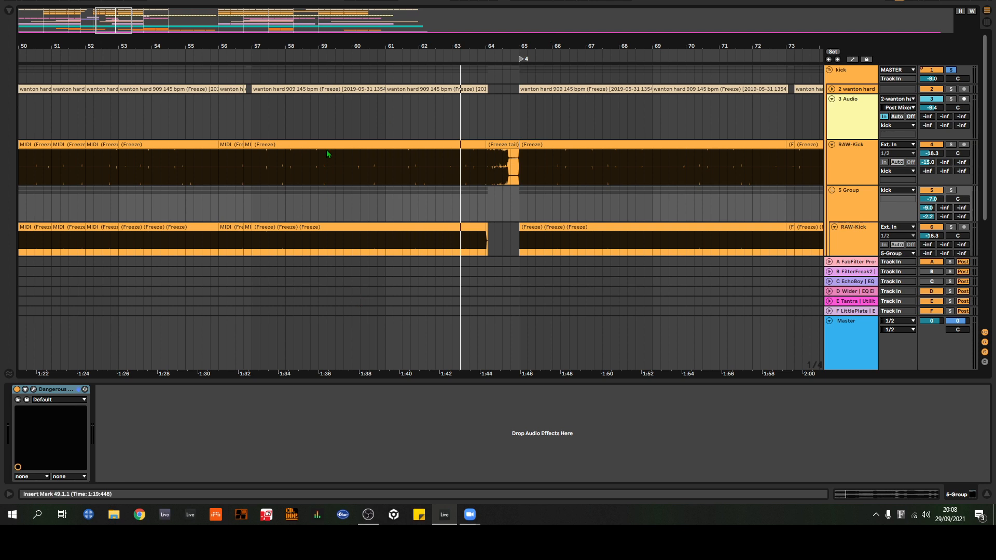
pyautogui.moveTo(312, 49); pyautogui.dragTo(466, 49)
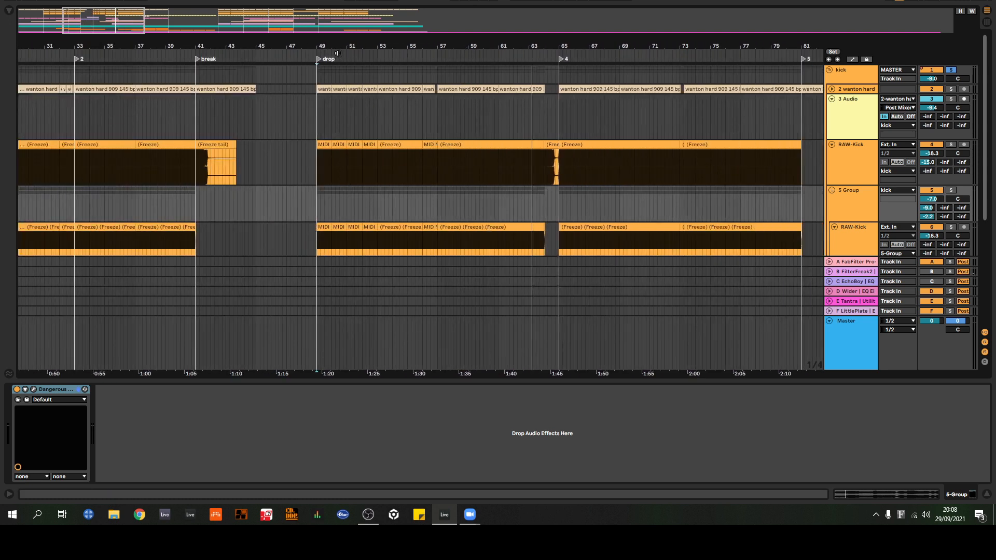
pyautogui.click(832, 89)
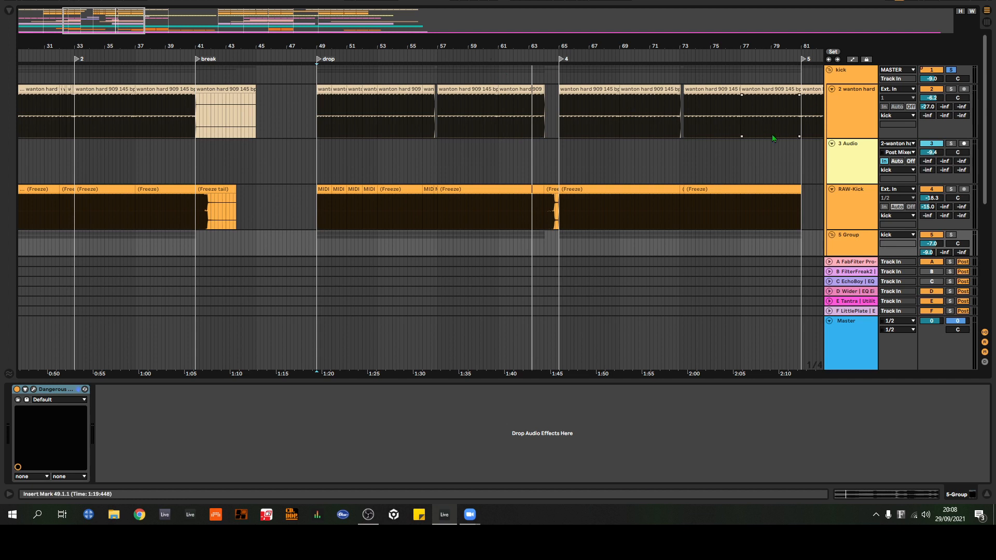
# Step: Examine the kick group's clips from the intro to the second drop, including the RAW-Kick track nested in the 5 Group
pyautogui.scroll(-7, 805, 133)
pyautogui.scroll(7, 848, 179)
pyautogui.click(452, 58)
pyautogui.moveTo(453, 46); pyautogui.dragTo(209, 47)
pyautogui.moveTo(30, 48); pyautogui.dragTo(46, 73)
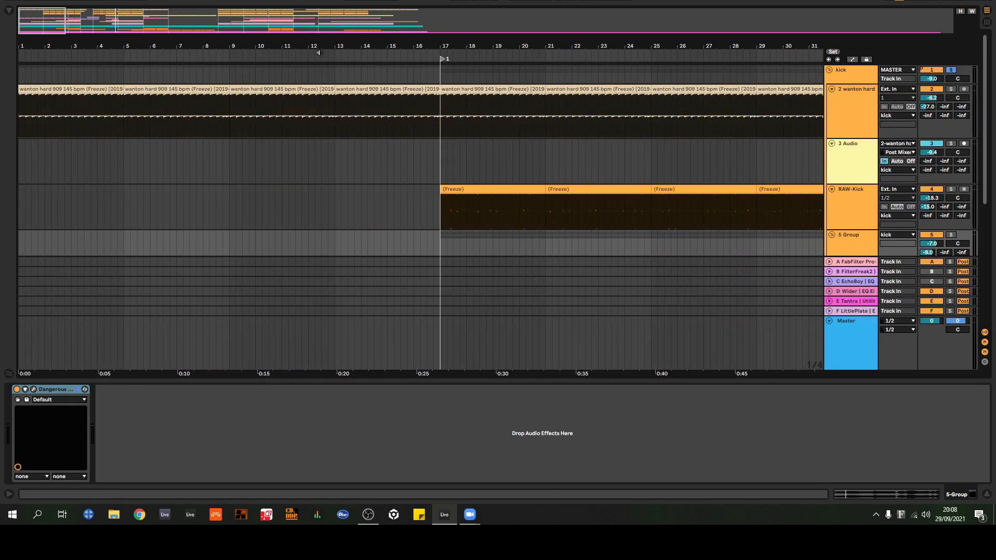
pyautogui.moveTo(326, 48); pyautogui.dragTo(80, 55)
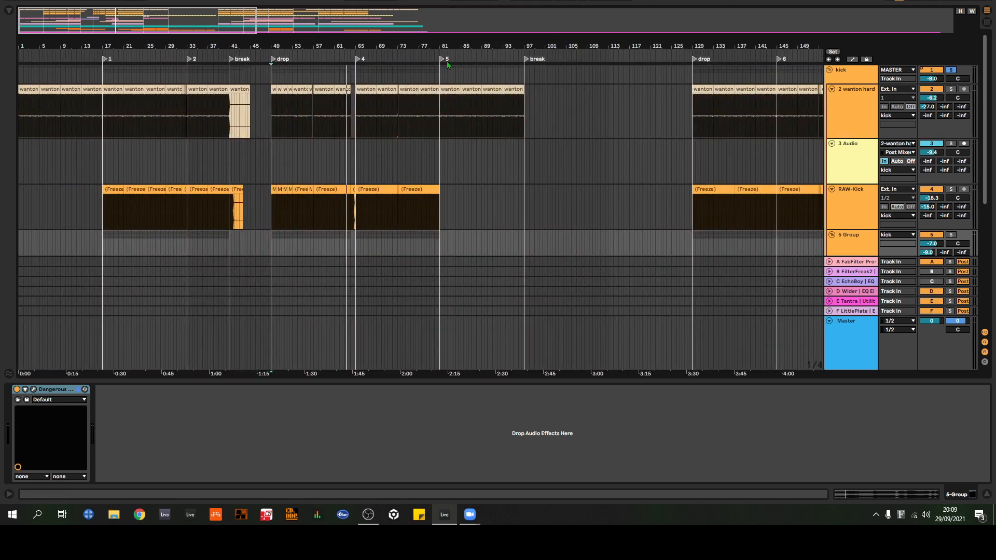
pyautogui.scroll(-1, 540, 144)
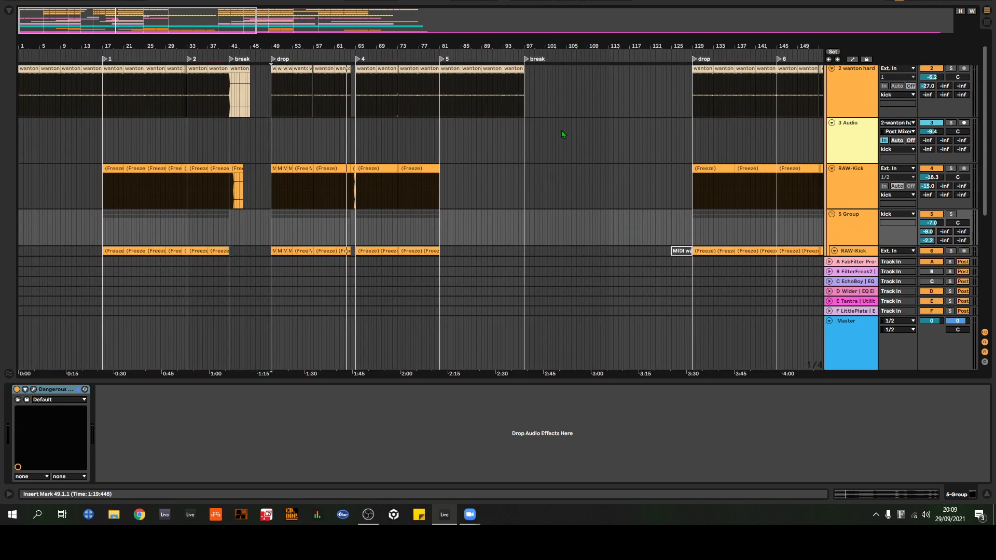
pyautogui.scroll(-1, 558, 130)
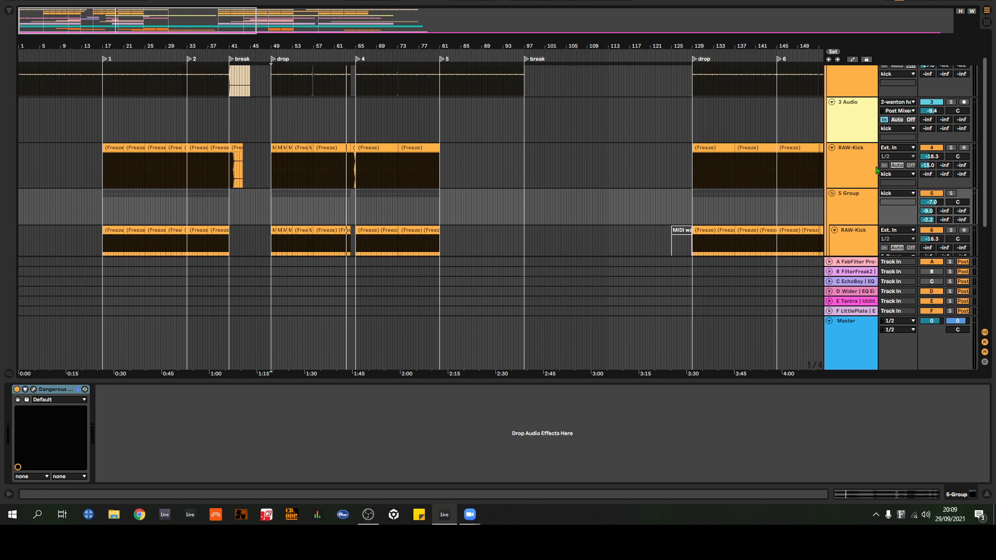
# Step: Insert a new MIDI track directly below the 3 Audio track in the kick group and select it
pyautogui.click(852, 123)
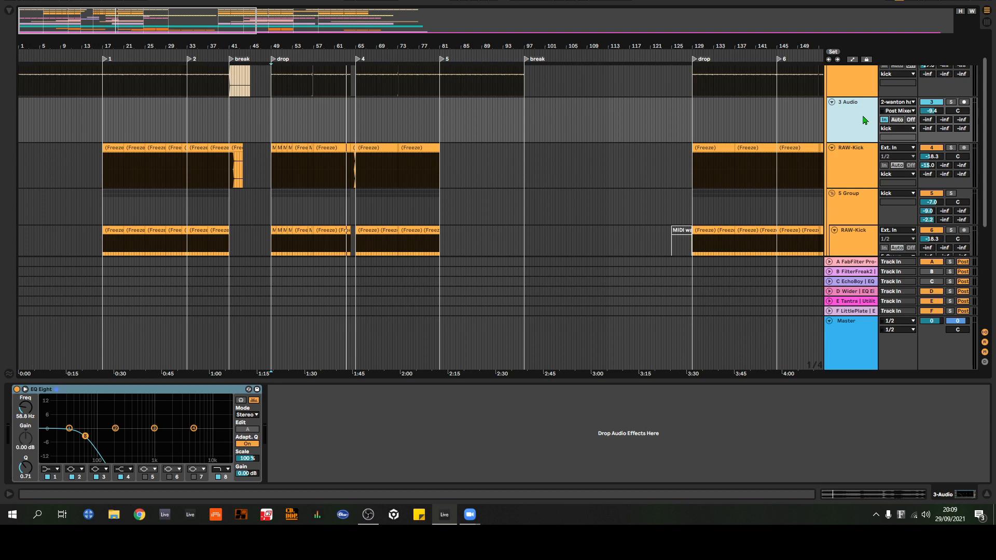
pyautogui.hotkey('ctrl', 'shift', 't')
pyautogui.click(852, 176)
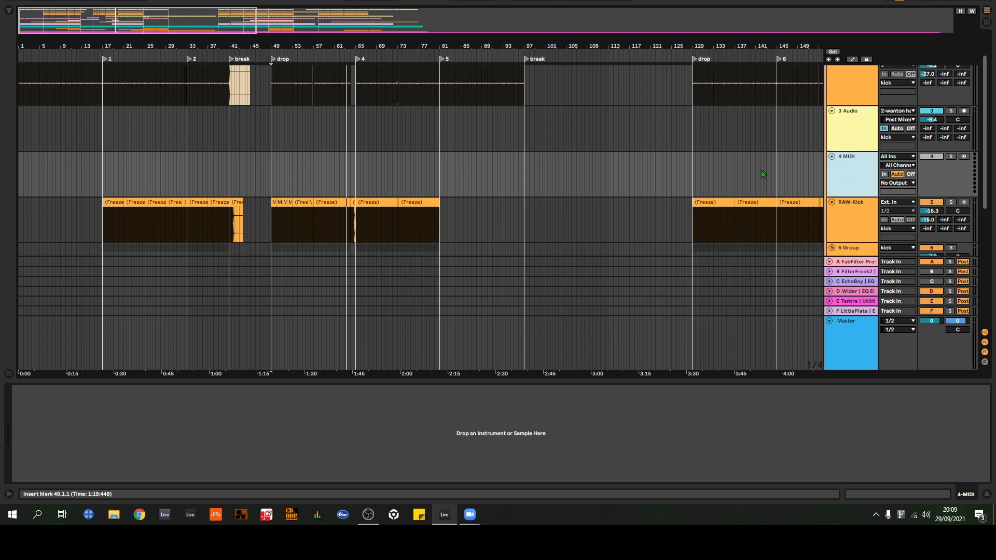
pyautogui.scroll(-3, 850, 210)
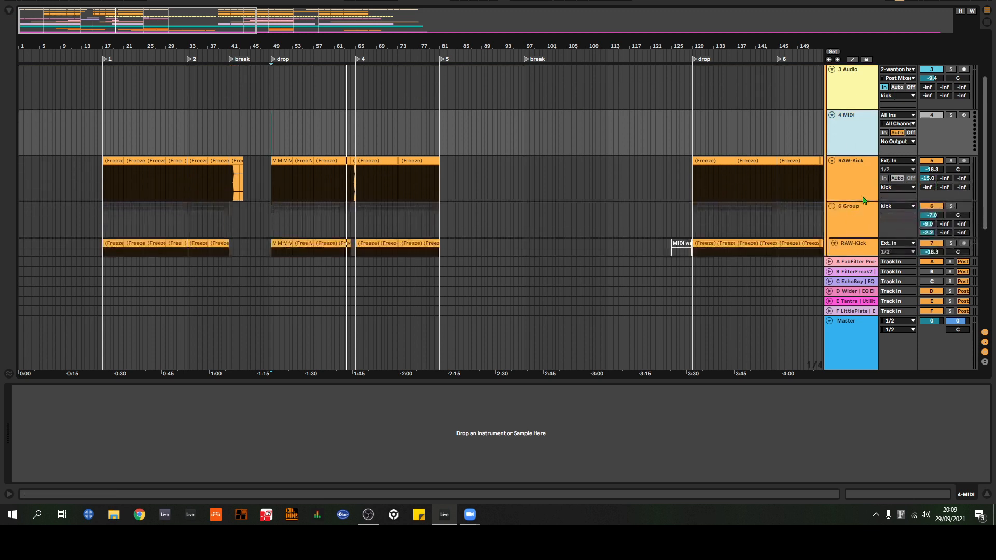
pyautogui.click(849, 149)
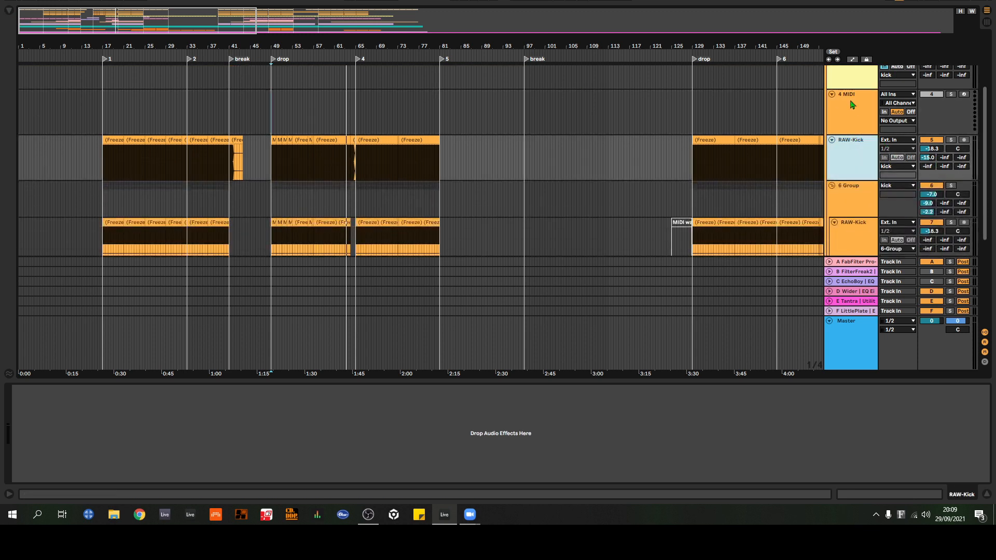
pyautogui.click(851, 101)
# Step: Show the browser and expand the VstPlugins folder of the VST plug-ins
pyautogui.click(9, 10)
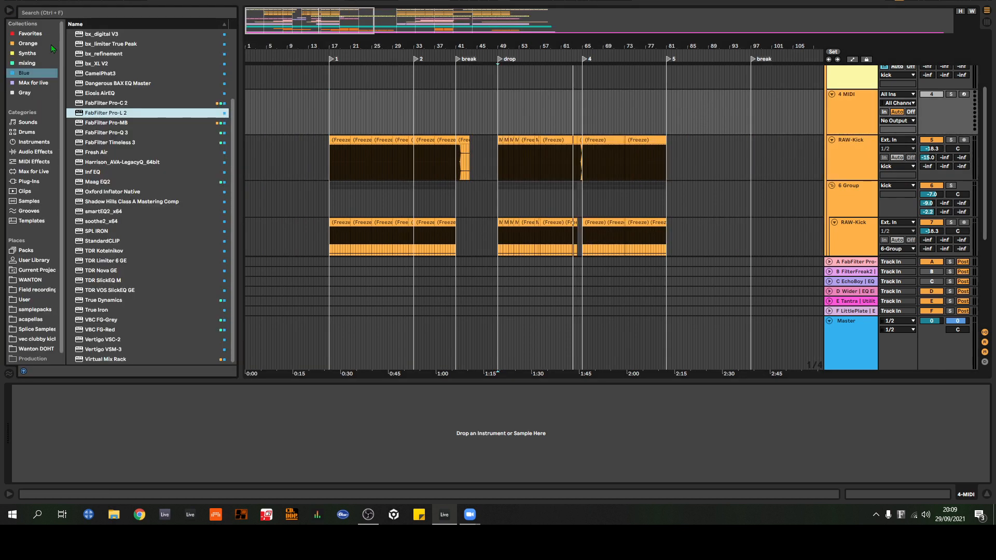
pyautogui.click(32, 183)
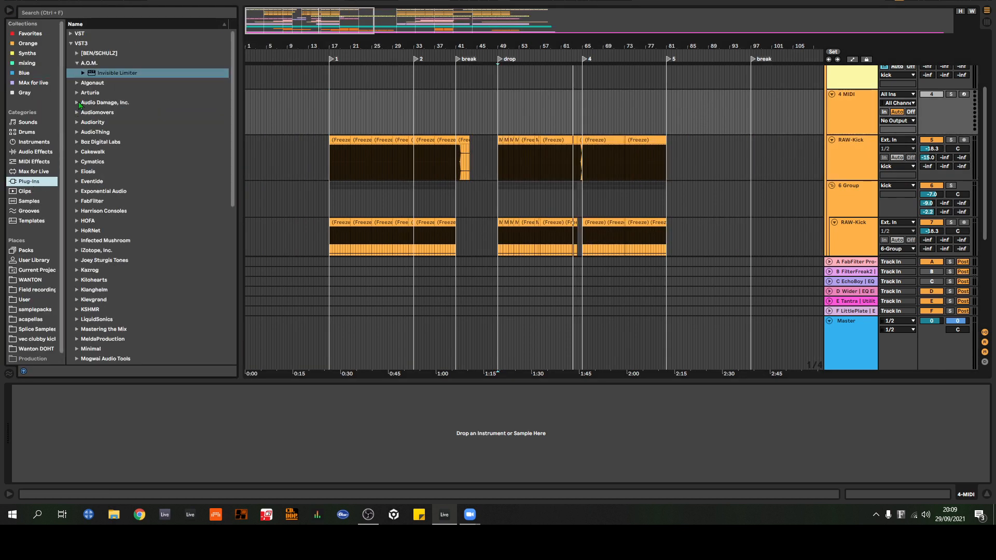
pyautogui.click(71, 35)
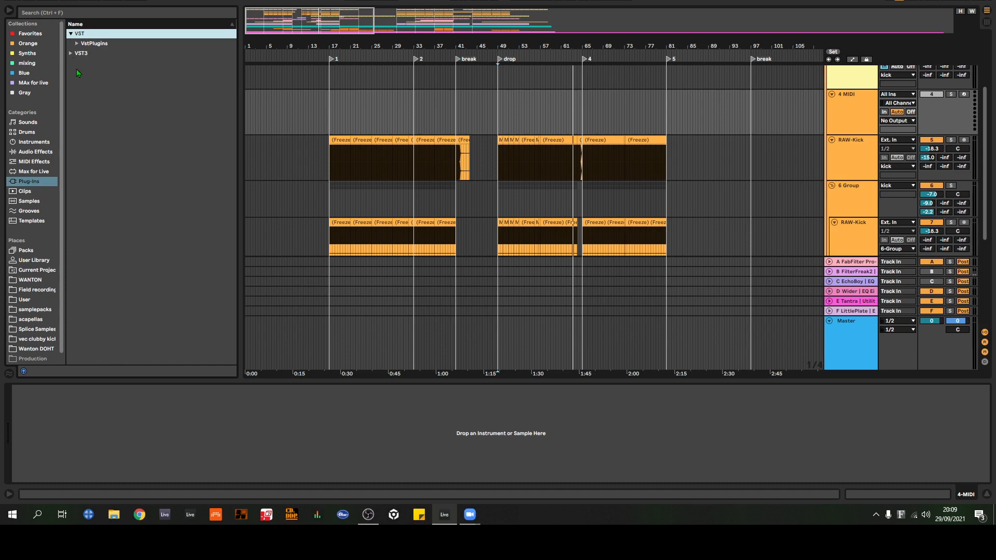
pyautogui.click(75, 45)
pyautogui.scroll(-5, 103, 208)
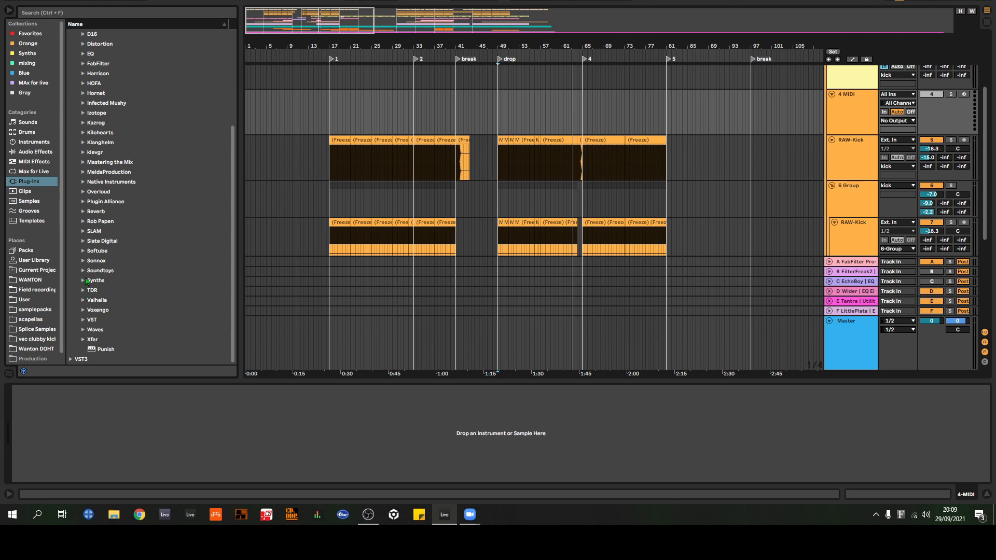
pyautogui.click(83, 222)
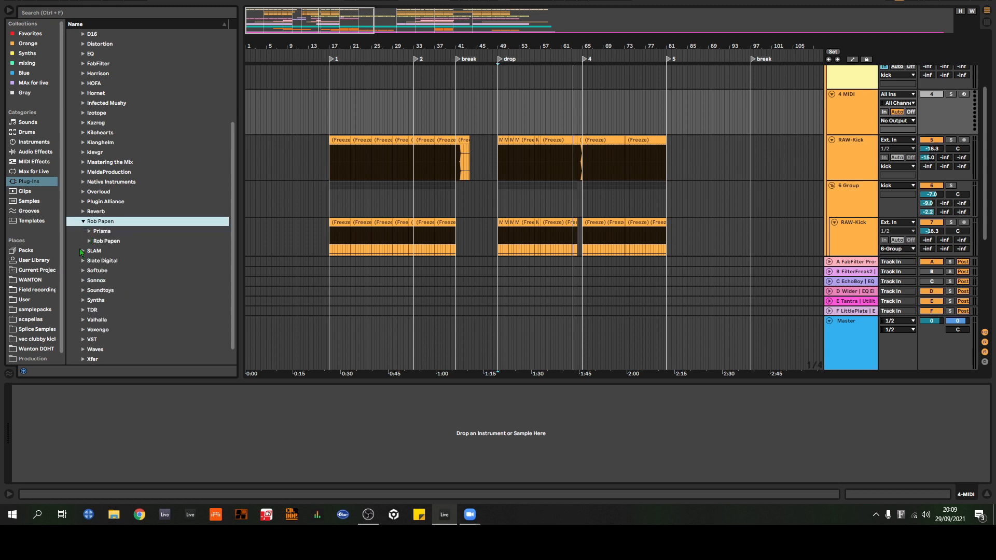
pyautogui.click(89, 241)
pyautogui.click(95, 260)
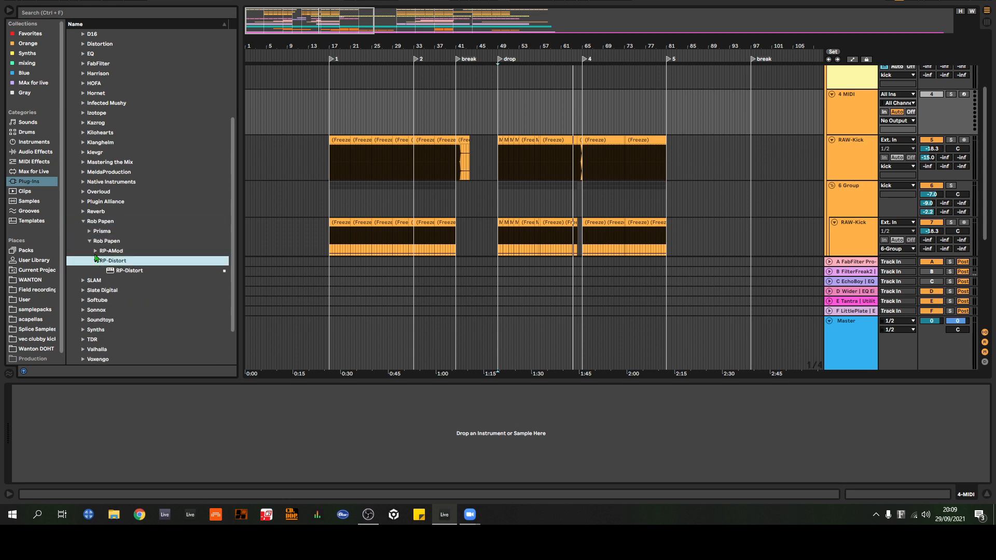
pyautogui.click(95, 252)
pyautogui.click(96, 270)
pyautogui.click(90, 232)
pyautogui.click(86, 224)
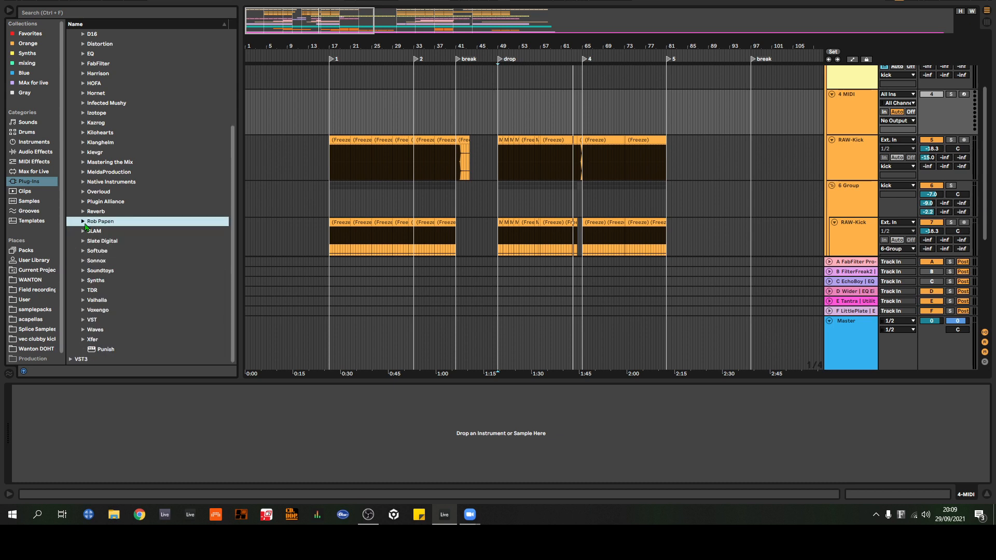
# Step: Load Rob Papen's RAW-Kick from the Synths plug-in folder onto the empty 4 MIDI track
pyautogui.click(84, 280)
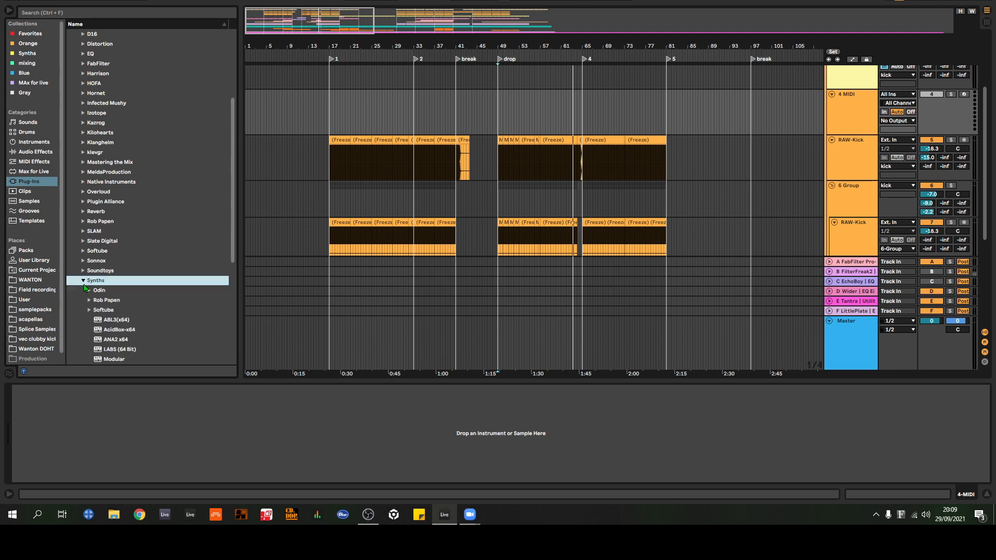
pyautogui.click(89, 259)
pyautogui.click(94, 239)
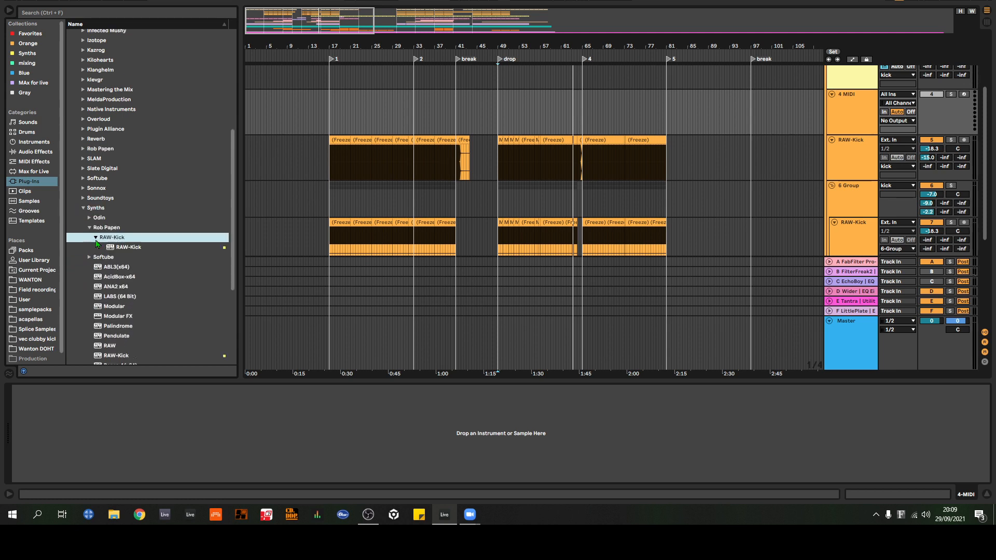
pyautogui.moveTo(117, 252); pyautogui.dragTo(860, 121)
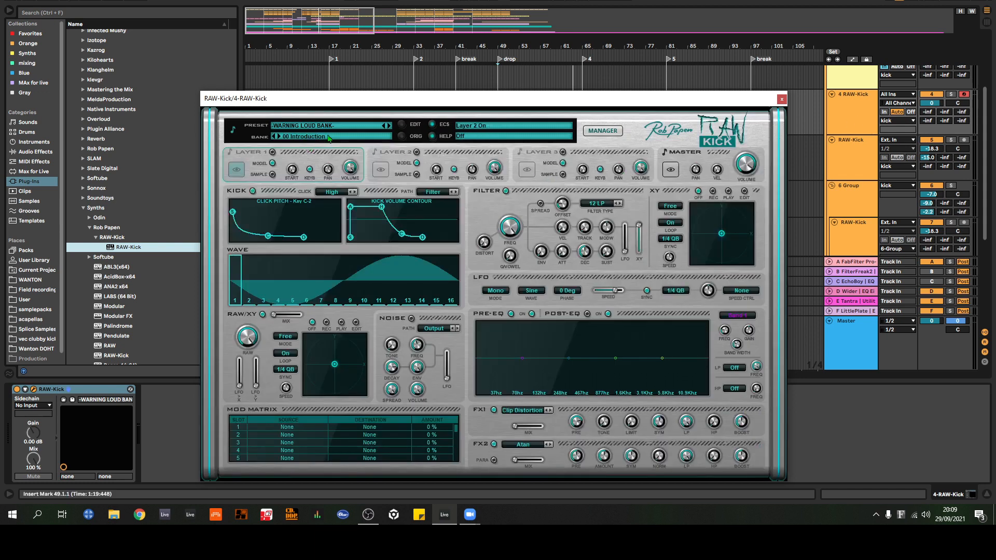
# Step: Load the preset 1 Beyond Cursed from RAW-Kick's 00 Introduction bank
pyautogui.click(294, 139)
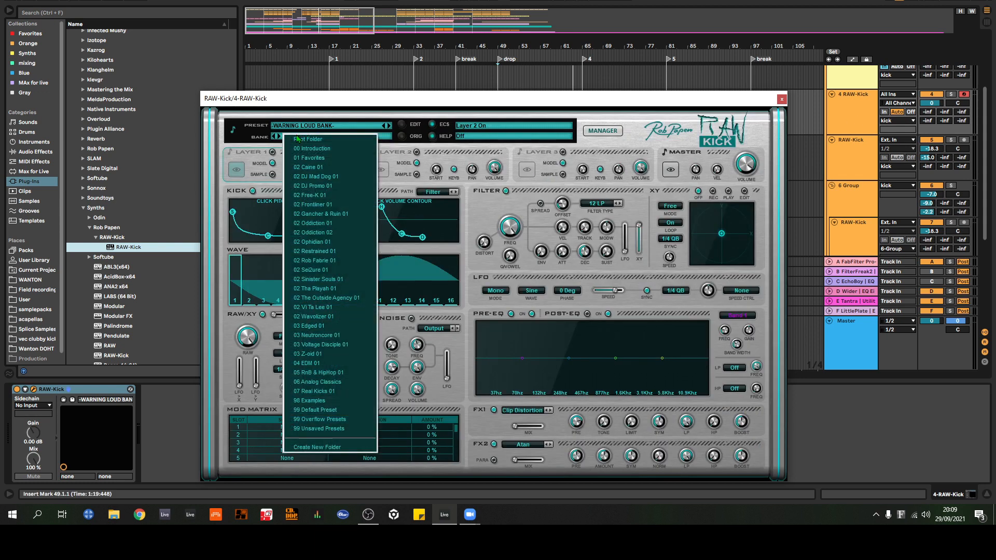
pyautogui.click(327, 148)
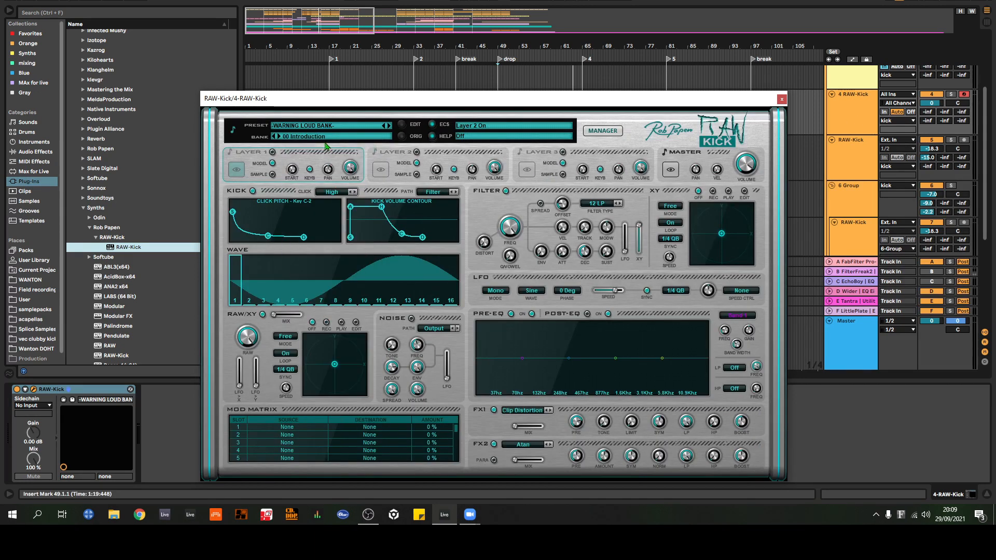
pyautogui.click(388, 126)
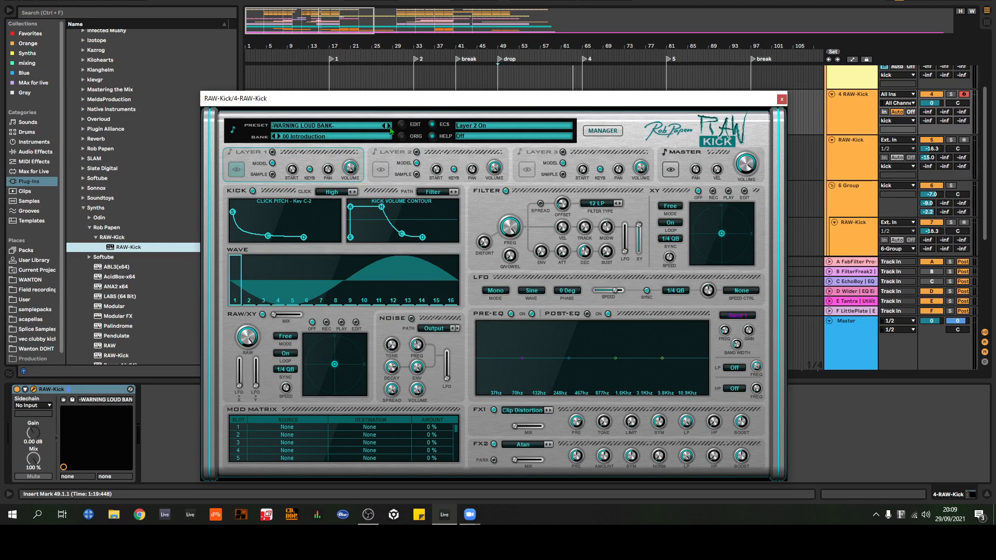
pyautogui.click(299, 136)
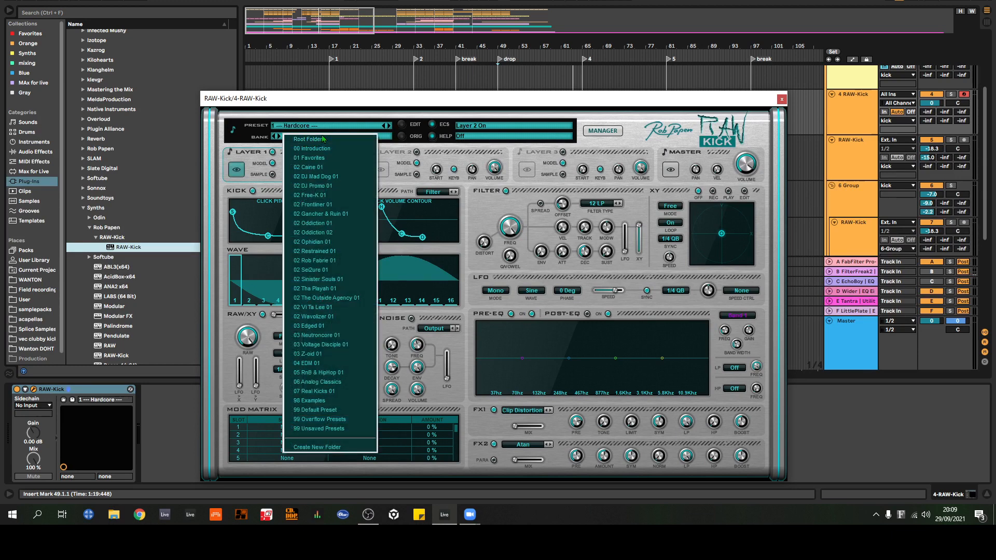
pyautogui.click(338, 127)
pyautogui.click(360, 125)
pyautogui.click(358, 126)
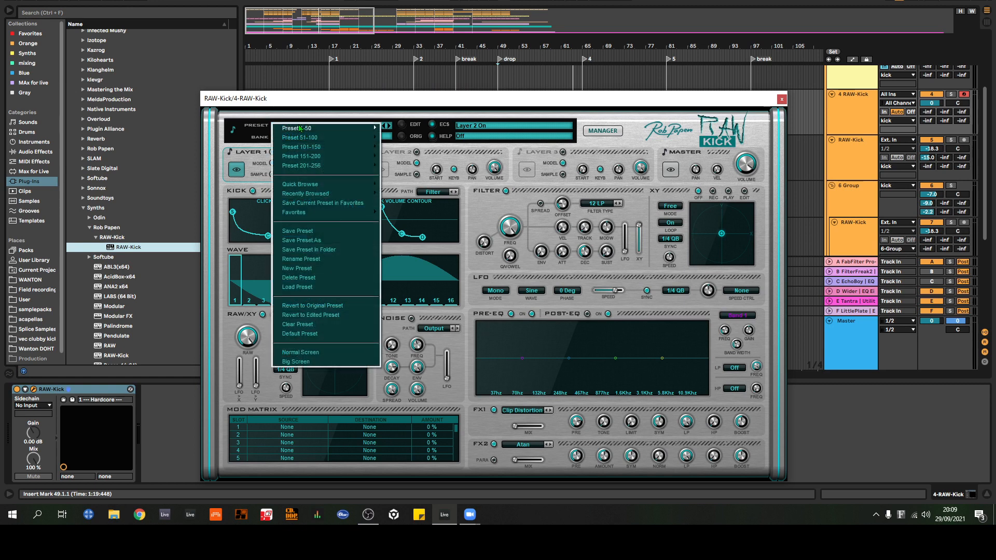
pyautogui.moveTo(330, 128)
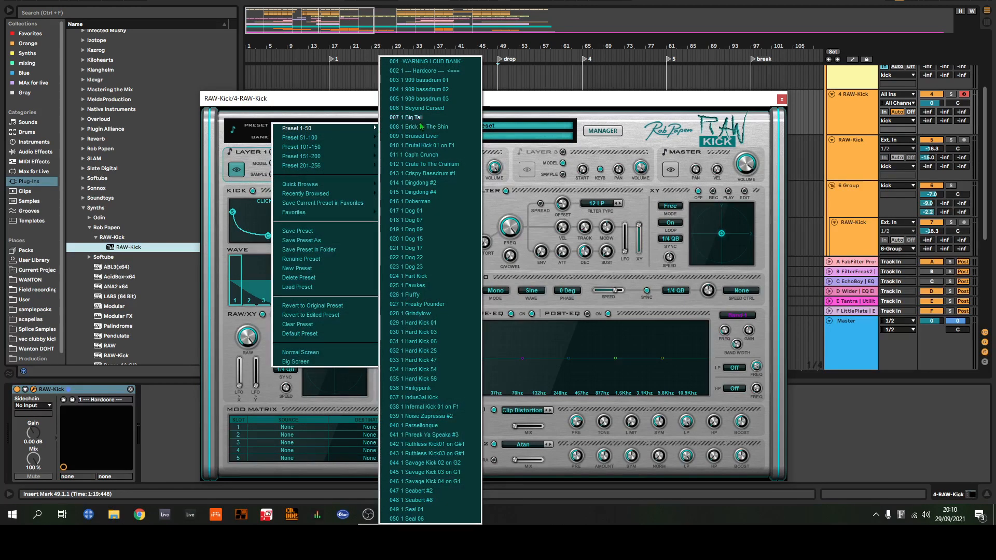
pyautogui.click(428, 109)
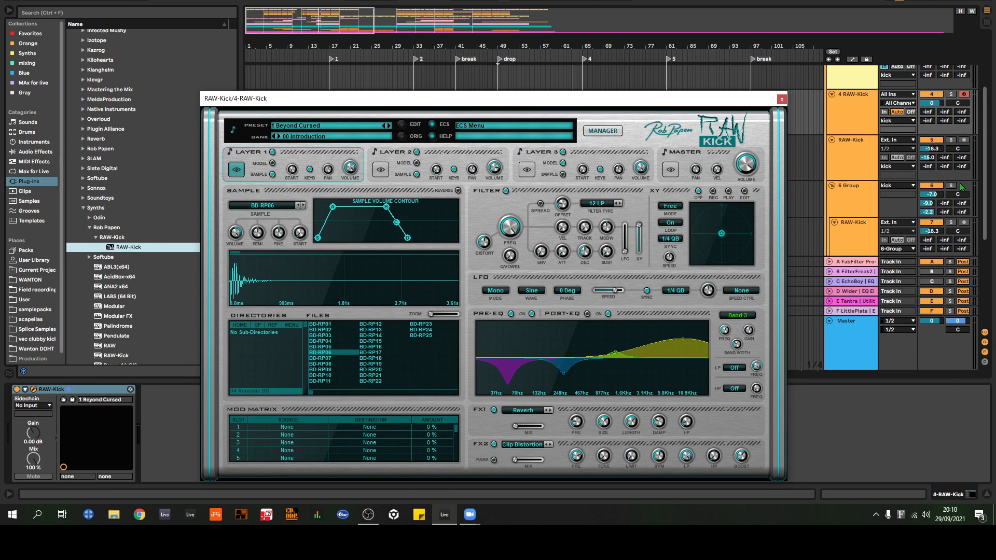
# Step: Solo the 4 RAW-Kick track, lower the computer keyboard octave to C2–D3 and set the track volume to -9.1 dB
pyautogui.scroll(2, 954, 161)
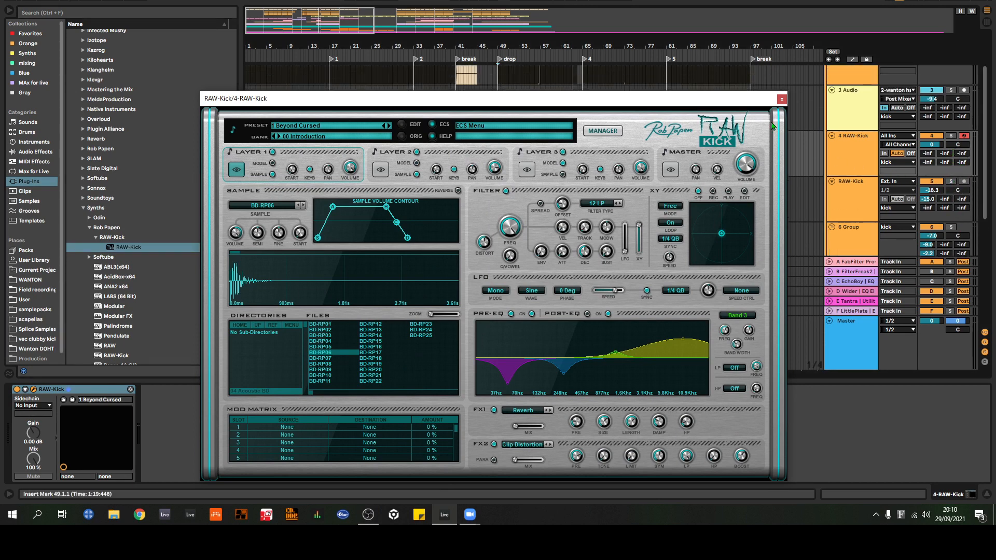
pyautogui.click(951, 136)
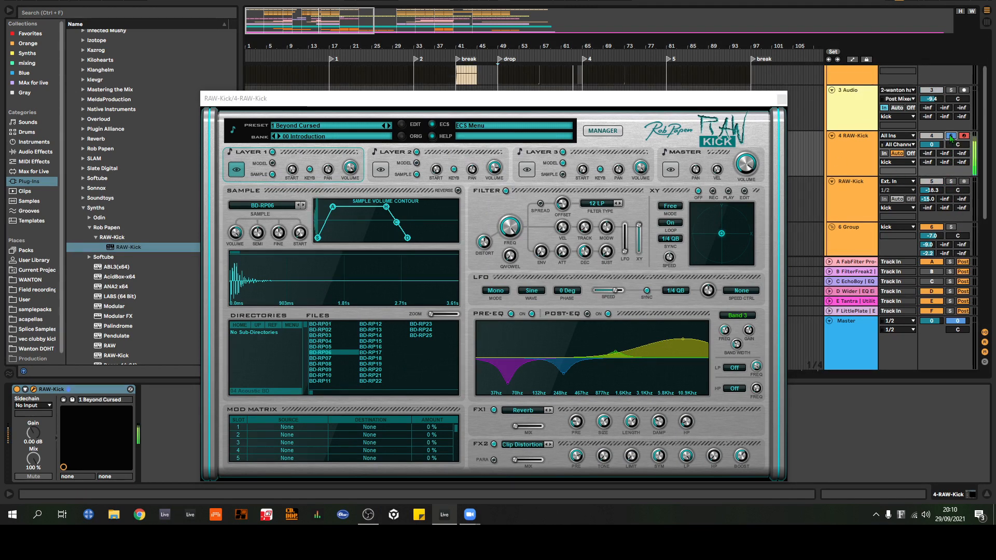
pyautogui.press('z')
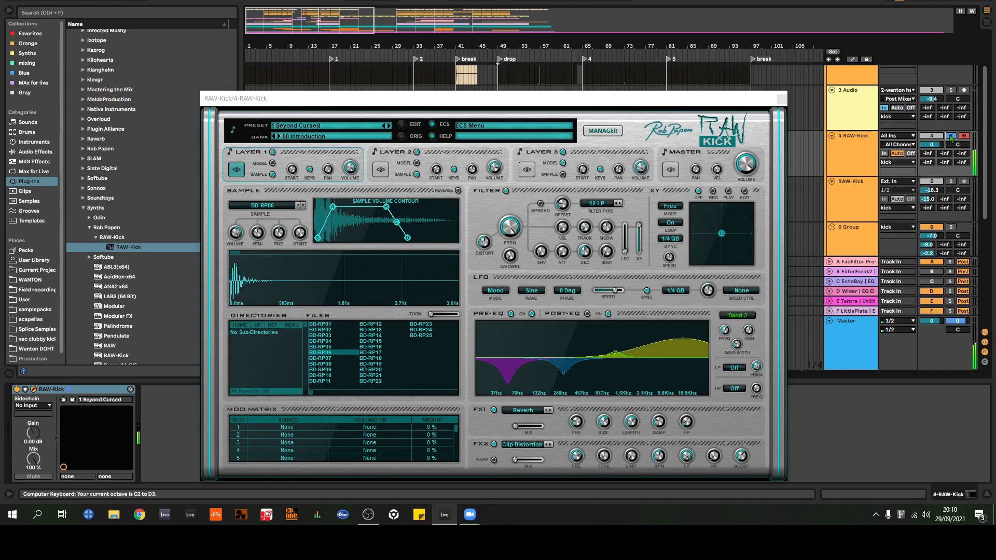
pyautogui.moveTo(933, 145); pyautogui.dragTo(933, 161)
# Step: Audition the Beyond Cursed kick by repeatedly playing its low notes, with the computer keyboard octave lowered to C1–D2
pyautogui.press('a')
pyautogui.press('a')
pyautogui.press('a')
pyautogui.press('a')
pyautogui.press('a')
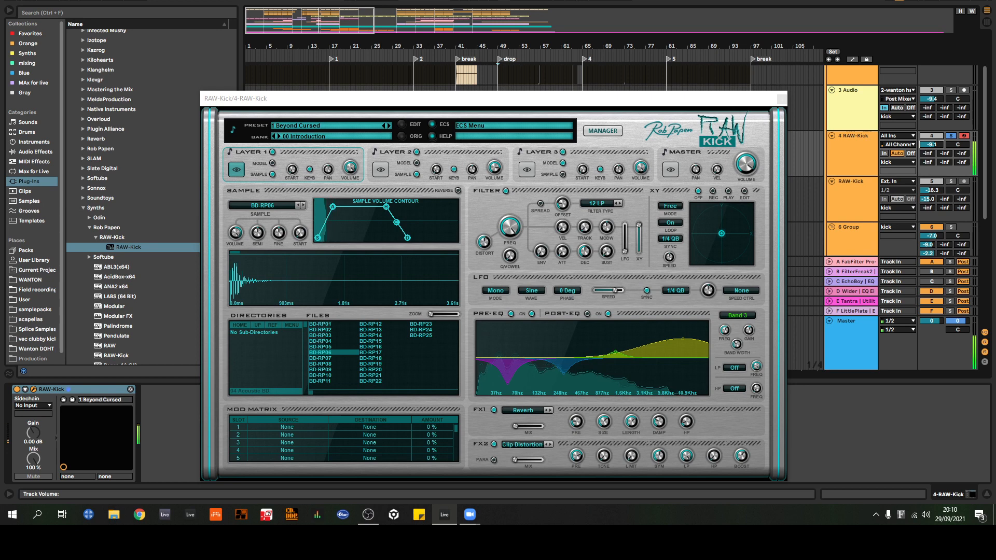
pyautogui.press('a')
pyautogui.press('z')
pyautogui.press('a')
pyautogui.press('a')
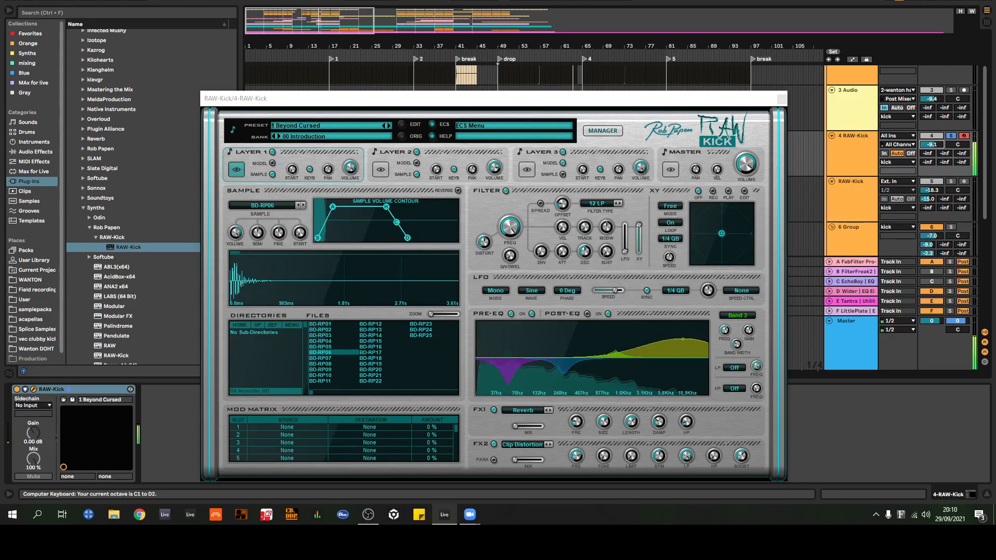
pyautogui.press('z')
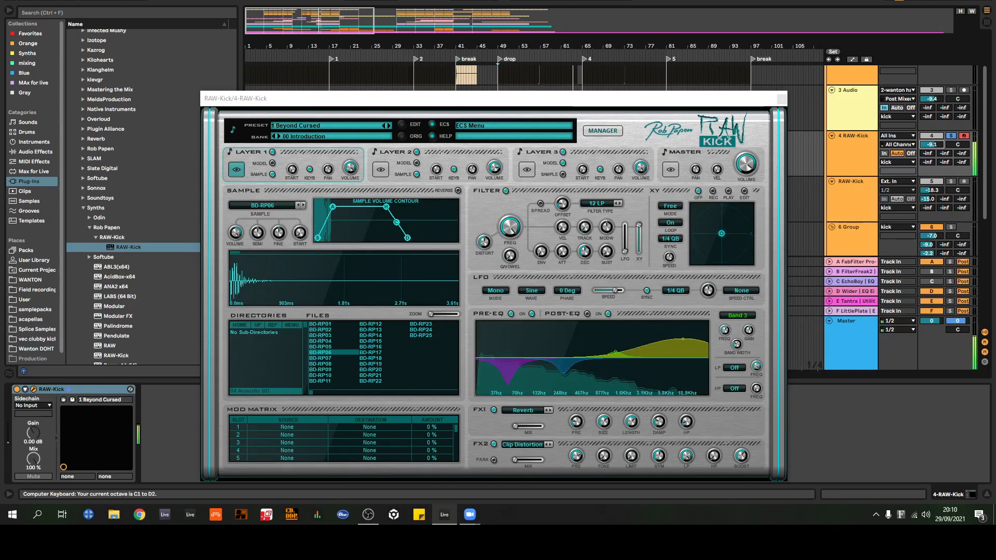
pyautogui.press('a')
pyautogui.press('x')
pyautogui.press('a')
pyautogui.press('a')
pyautogui.press('a')
pyautogui.press('a')
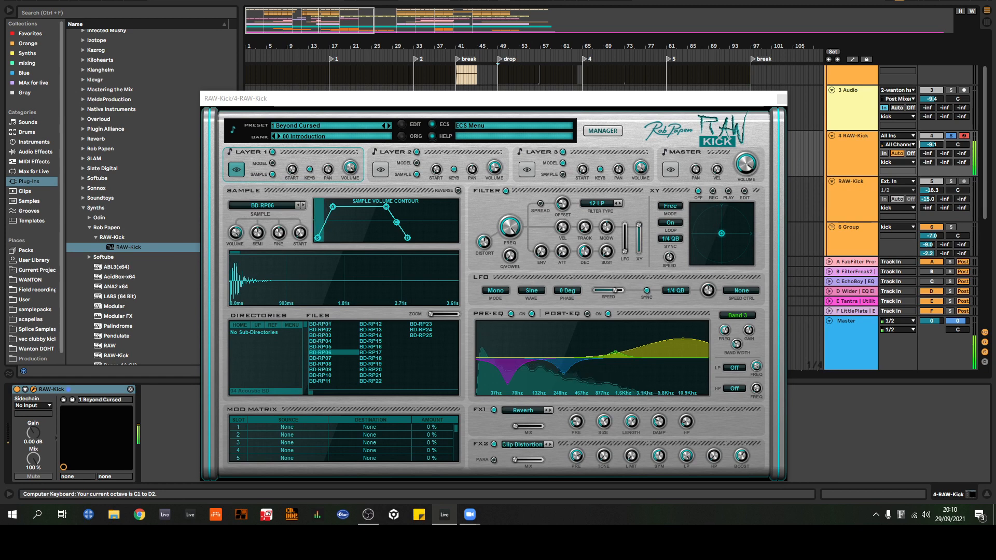
pyautogui.press('a')
pyautogui.press('a')
pyautogui.press('a')
pyautogui.press('a')
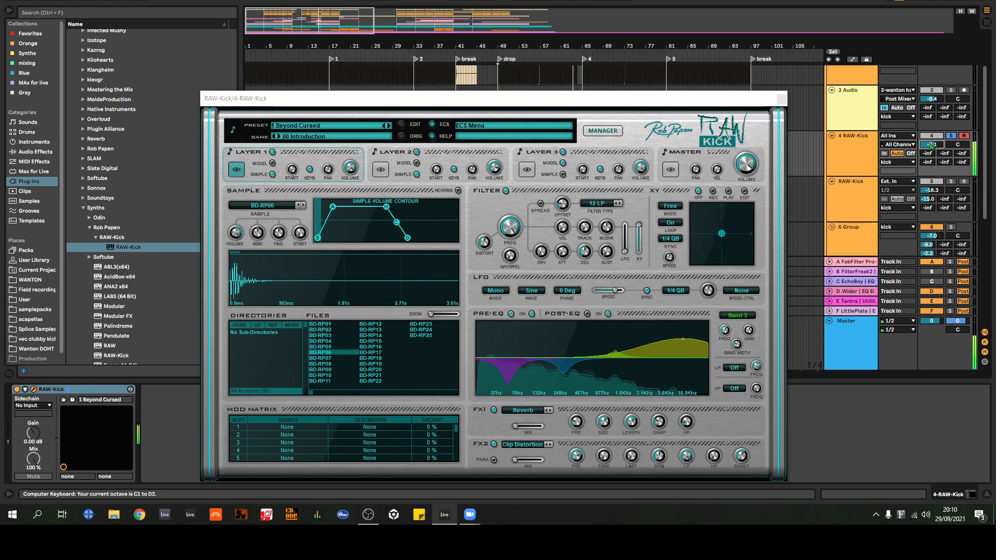
# Step: Set the 4 RAW-Kick track volume to -6.0 dB, play another test note and close the plug-in window
pyautogui.moveTo(932, 144); pyautogui.dragTo(932, 132)
pyautogui.press('a')
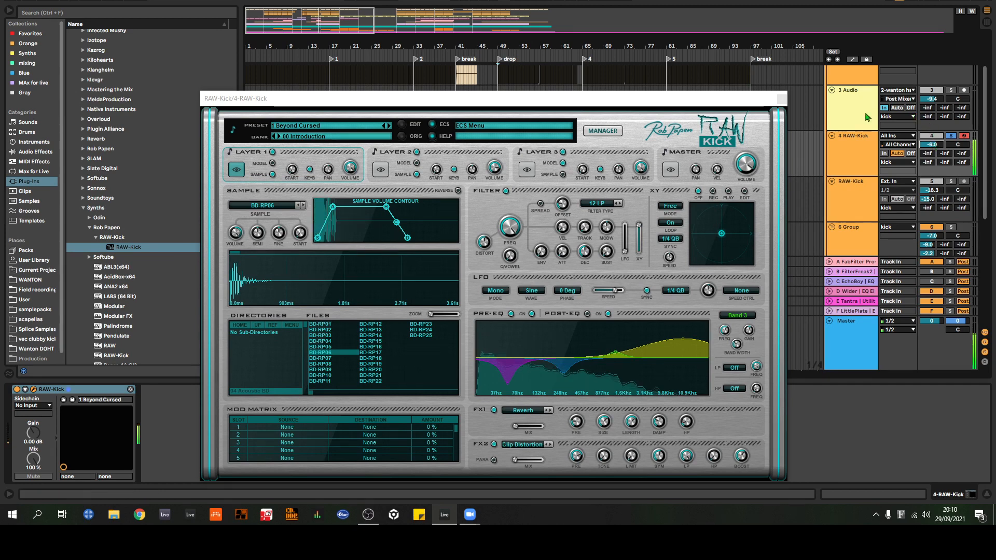
pyautogui.click(782, 99)
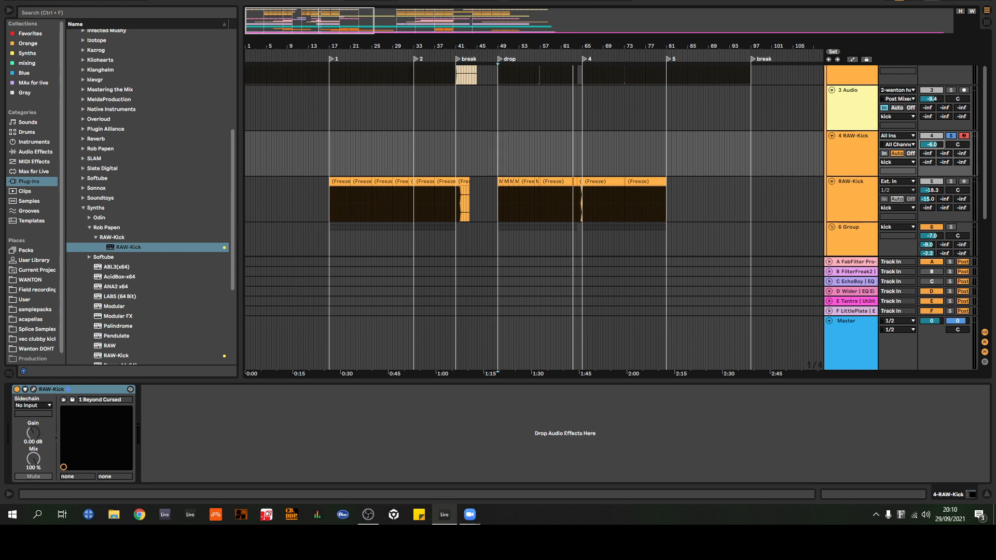
# Step: Take a last look at the RAW-Kick synth on the 4 RAW-Kick track, close its window and delete the track
pyautogui.click(851, 145)
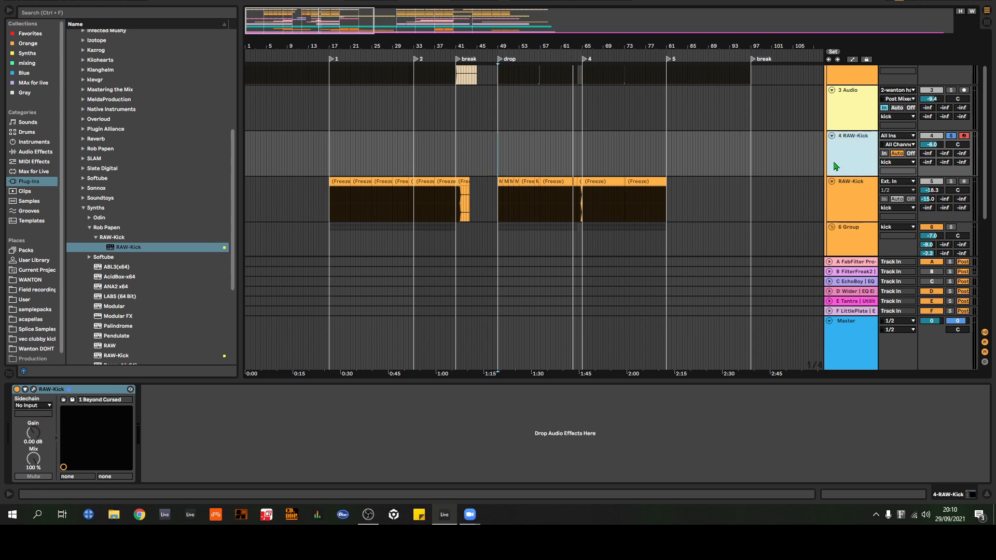
pyautogui.click(34, 391)
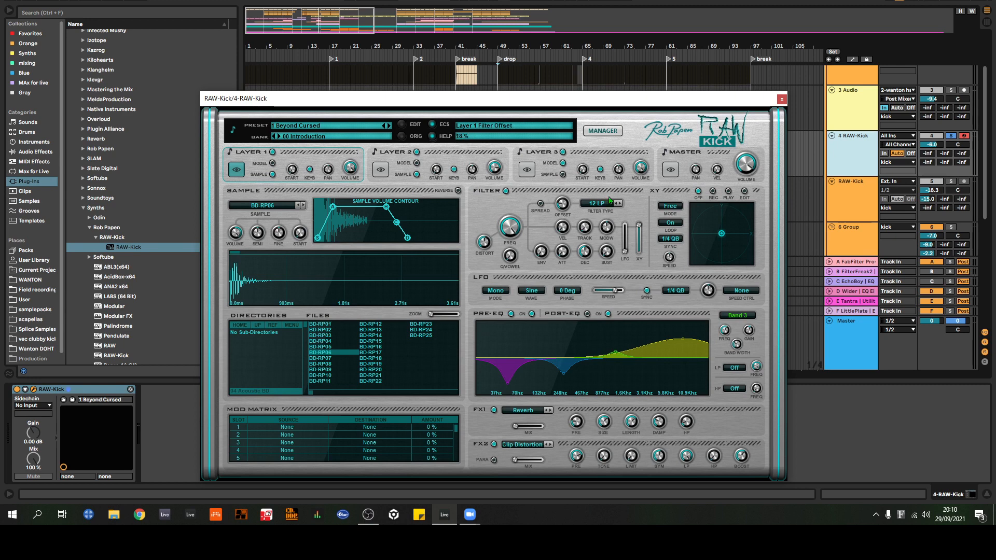
pyautogui.click(782, 100)
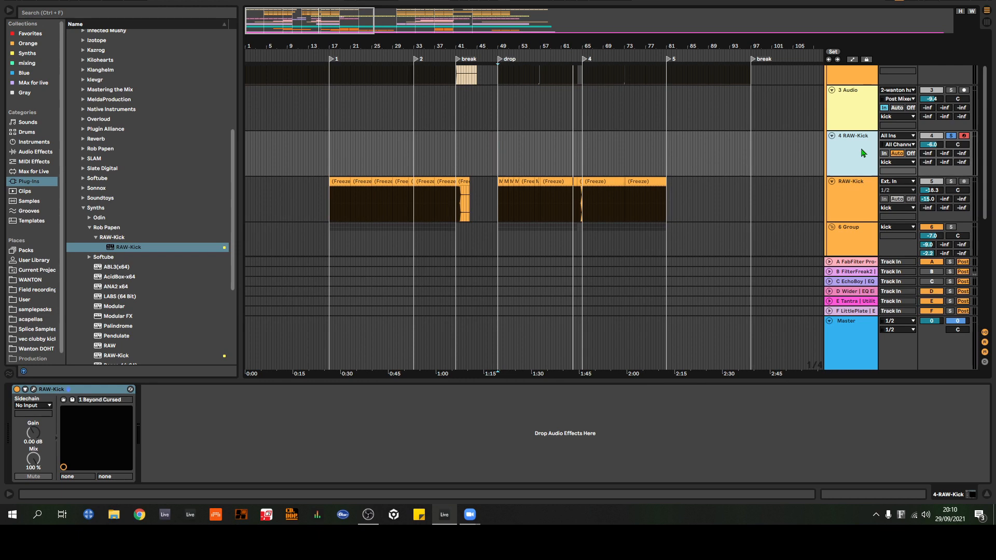
pyautogui.press('Delete')
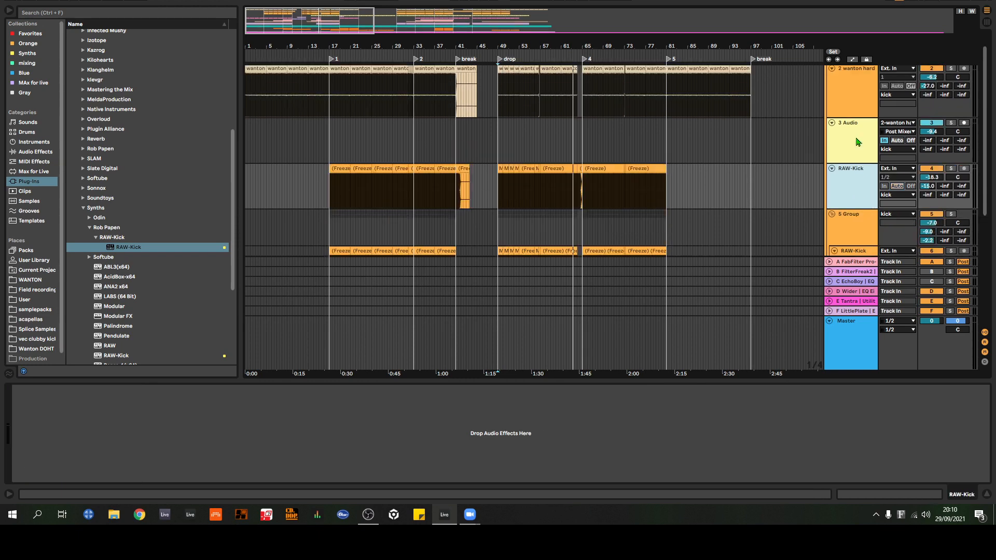
# Step: Examine the kick group's layers around bar 17, from the wanton hard track down to the RAW-Kick tracks inside 5 Group
pyautogui.moveTo(319, 48); pyautogui.dragTo(500, 46)
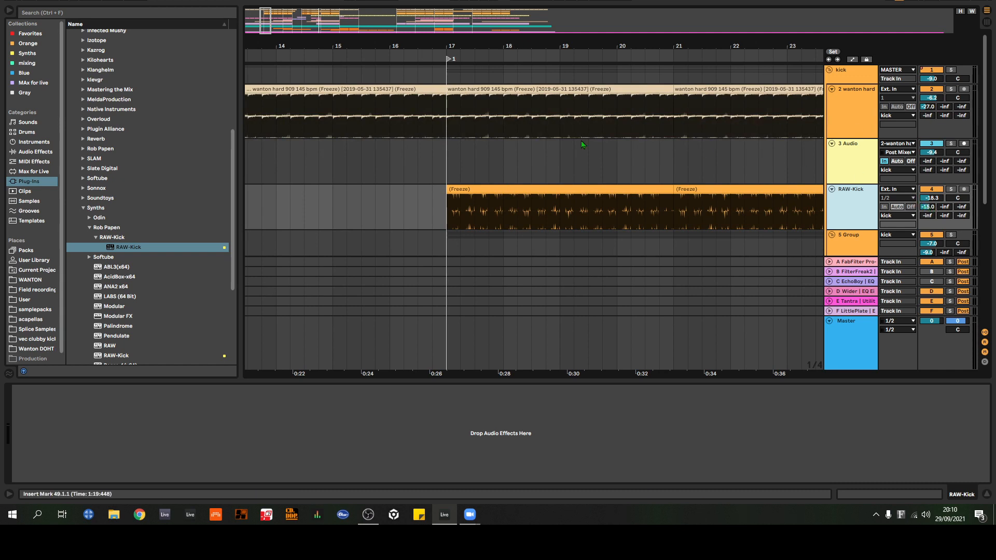
pyautogui.scroll(-5, 581, 141)
pyautogui.scroll(4, 570, 150)
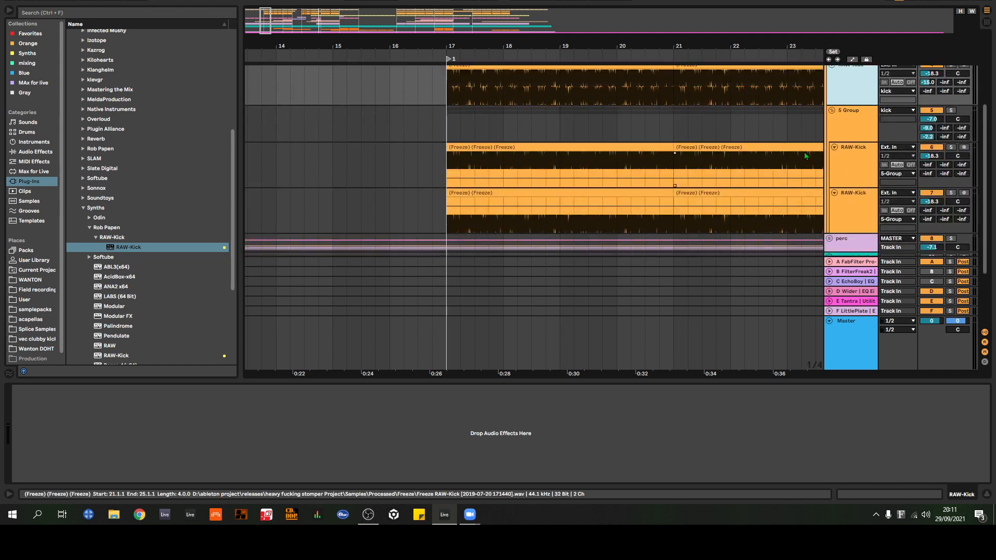
pyautogui.moveTo(490, 42); pyautogui.dragTo(395, 42)
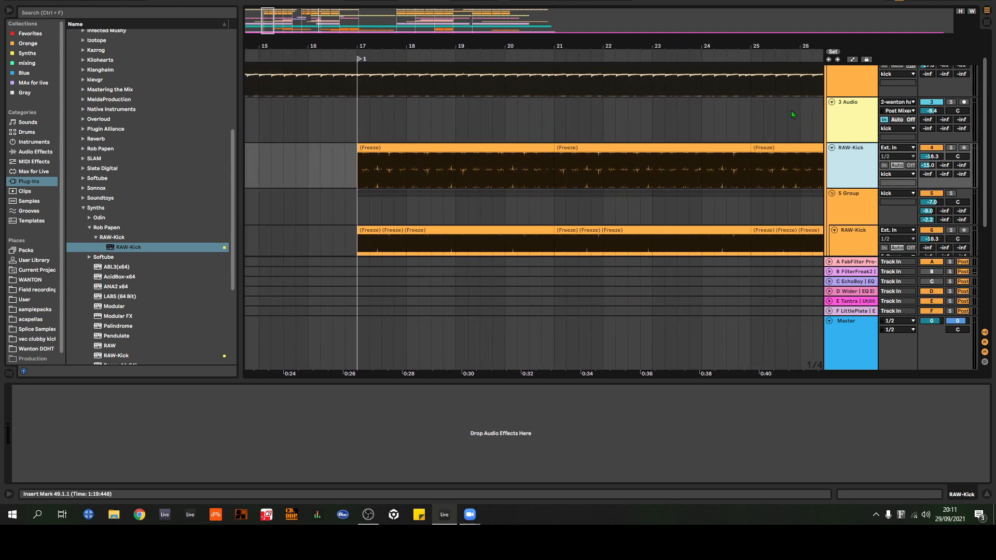
pyautogui.scroll(-3, 794, 122)
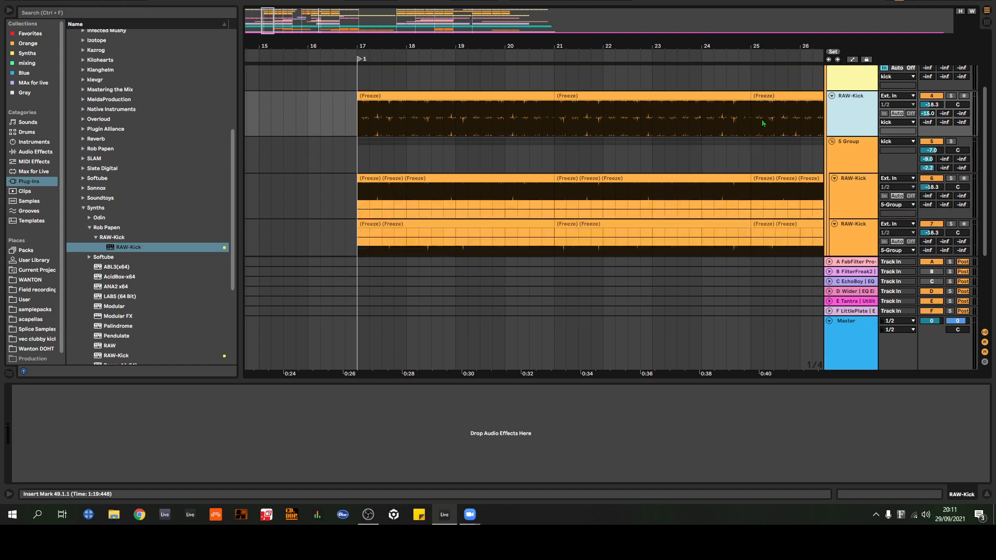
pyautogui.scroll(4, 790, 140)
pyautogui.scroll(2, 789, 144)
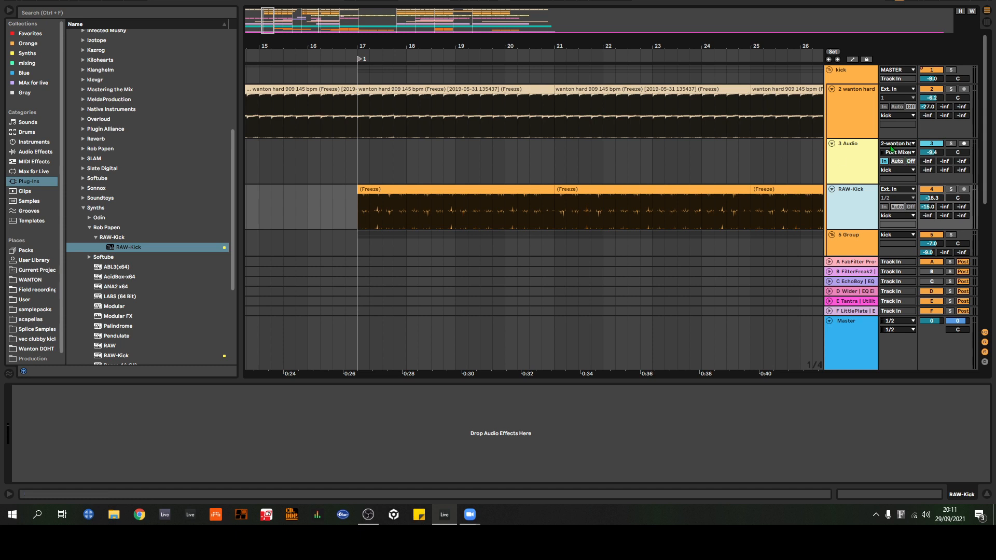
pyautogui.scroll(-7, 858, 137)
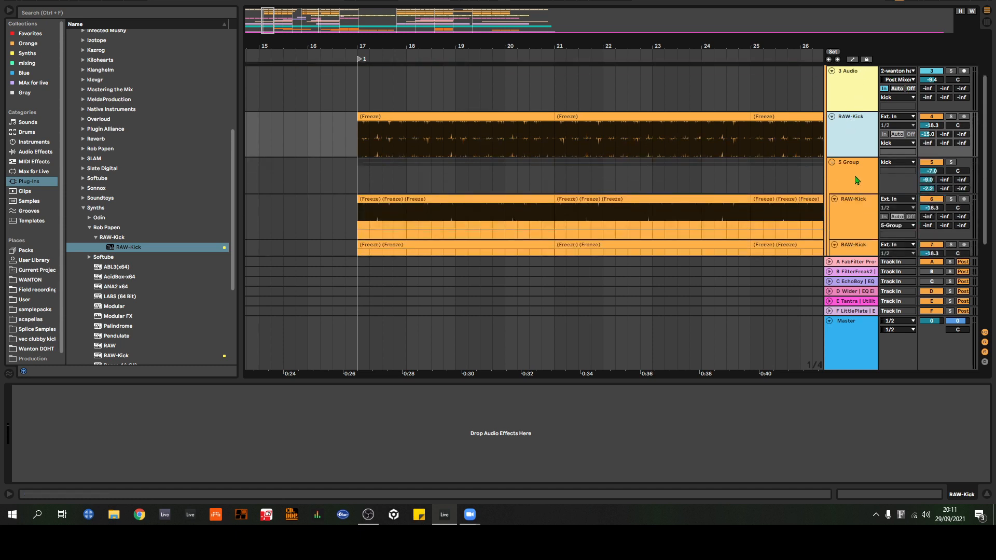
pyautogui.scroll(3, 855, 167)
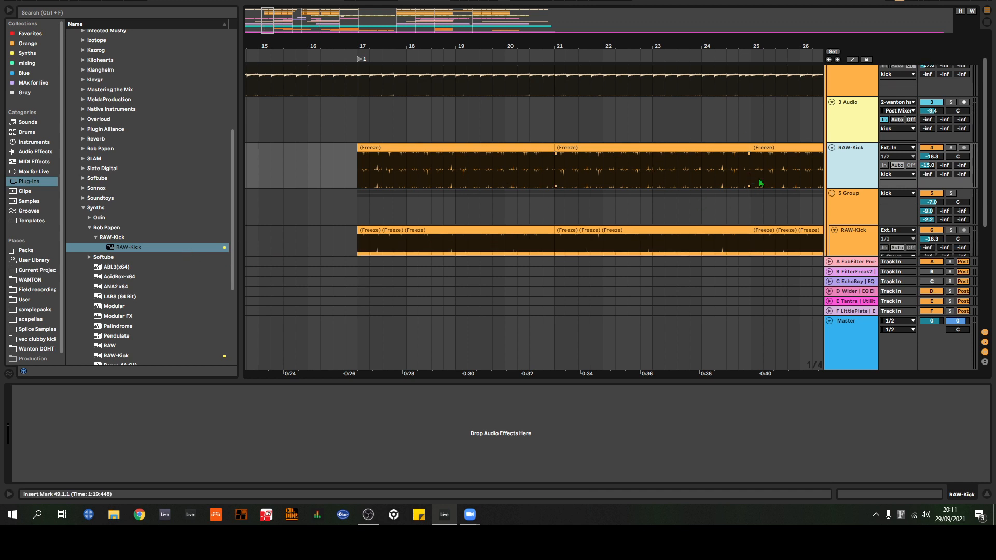
# Step: Compare the frozen RAW-Kick waveforms inside and outside 5 Group, up to the break and in close detail at bar 17
pyautogui.scroll(-2, 815, 157)
pyautogui.scroll(3, 857, 156)
pyautogui.scroll(-2, 859, 155)
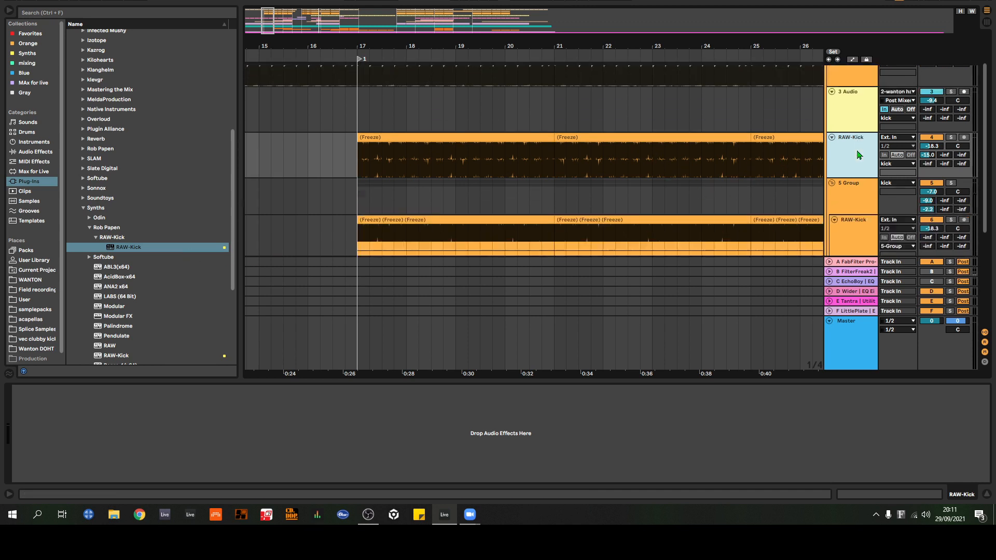
pyautogui.scroll(-2, 858, 155)
pyautogui.scroll(2, 862, 149)
pyautogui.moveTo(445, 47); pyautogui.dragTo(464, 86)
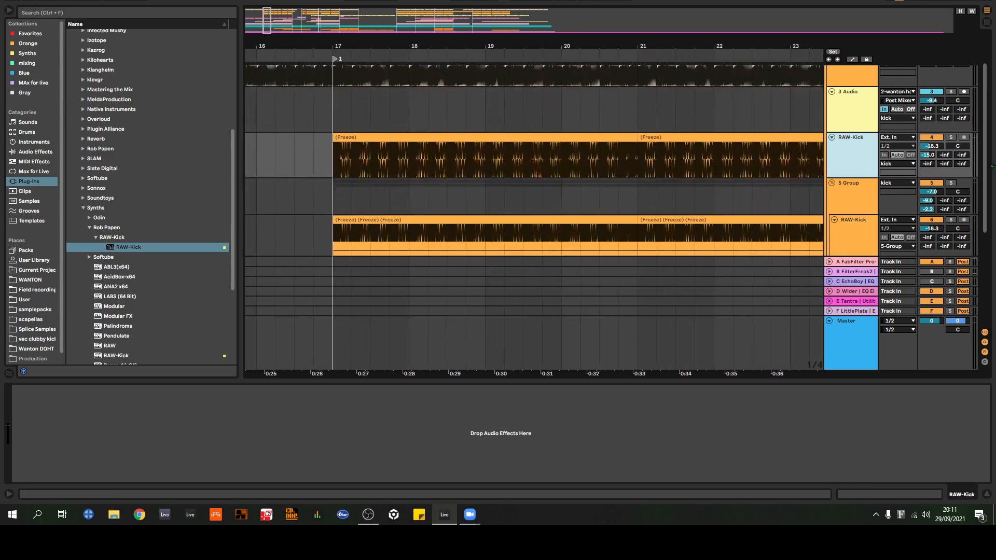
pyautogui.moveTo(634, 46); pyautogui.dragTo(616, 96)
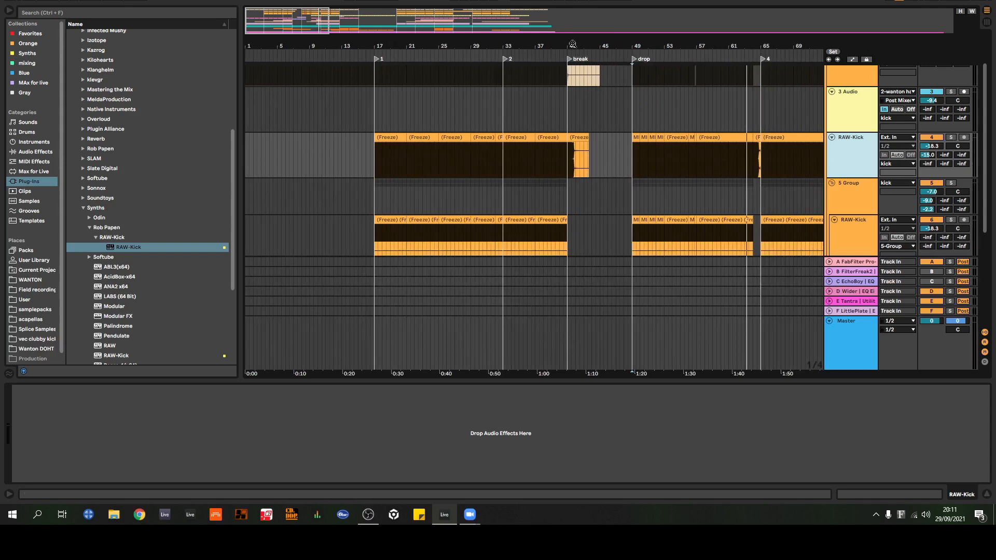
pyautogui.moveTo(573, 44); pyautogui.dragTo(775, 24)
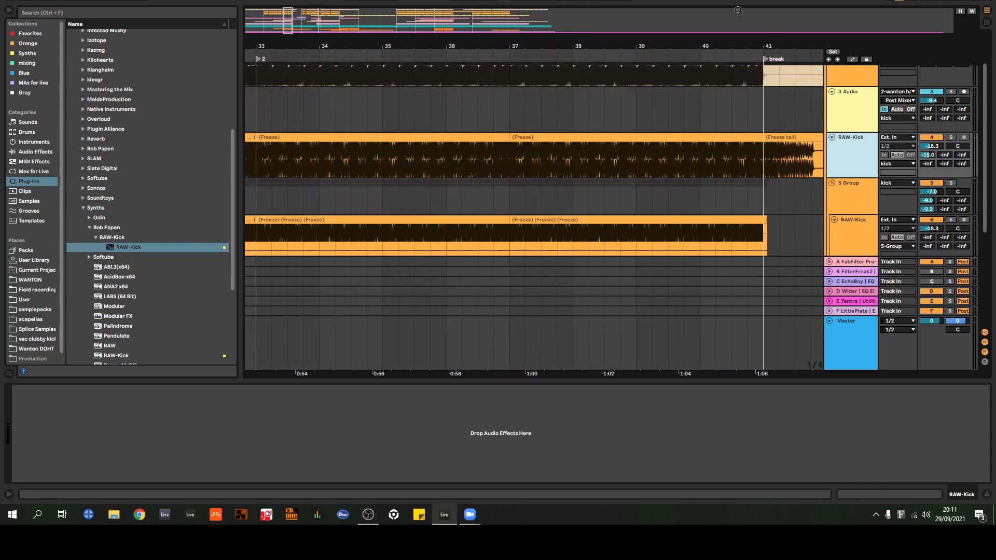
pyautogui.moveTo(316, 46); pyautogui.dragTo(827, 48)
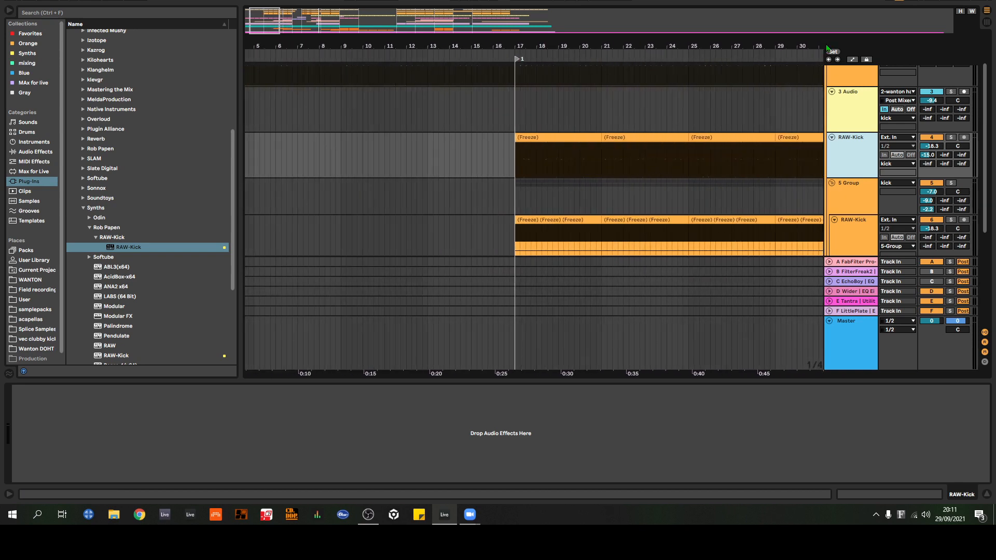
pyautogui.moveTo(538, 42); pyautogui.dragTo(480, 109)
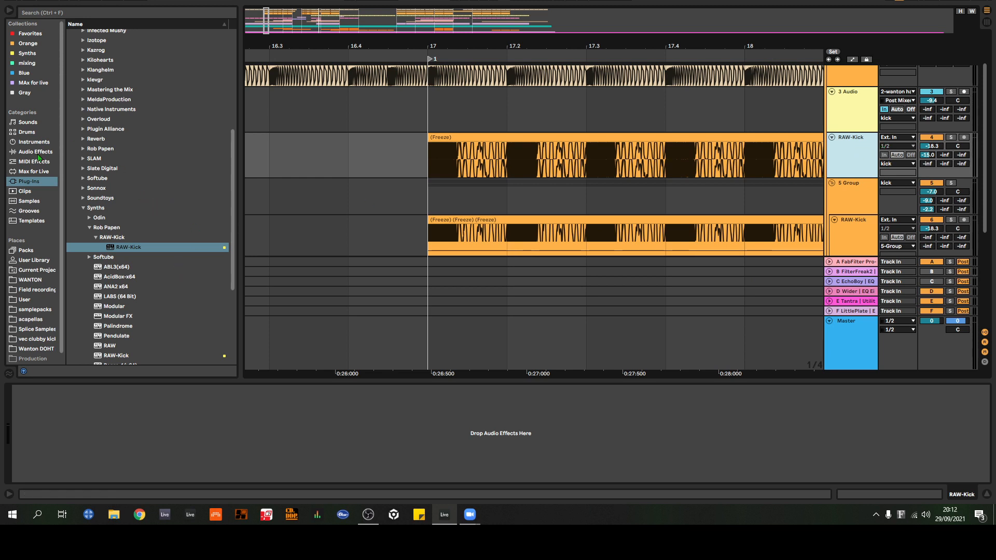
# Step: Add an EQ Eight to the RAW-Kick track above 5 Group and switch off its band 1
pyautogui.click(38, 152)
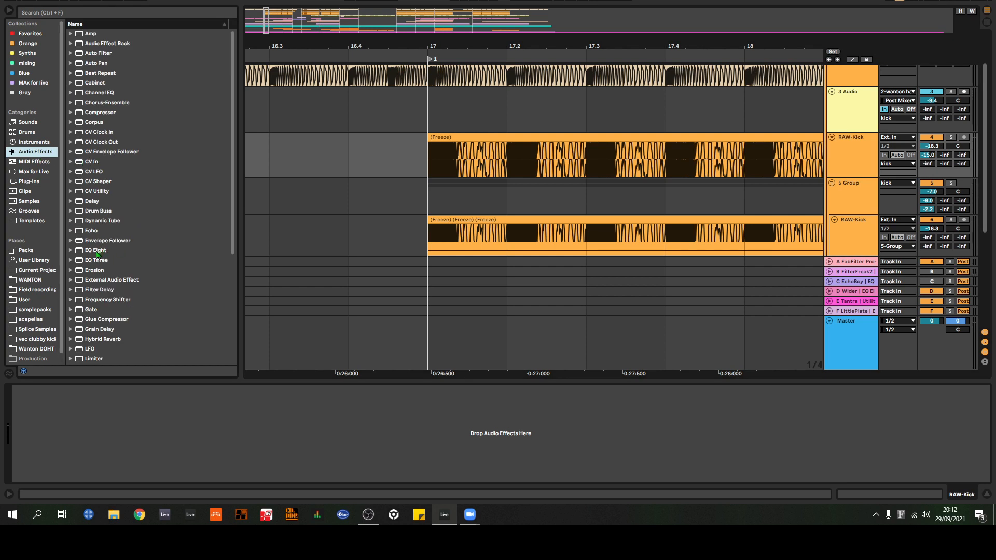
pyautogui.click(98, 251)
pyautogui.press('Return')
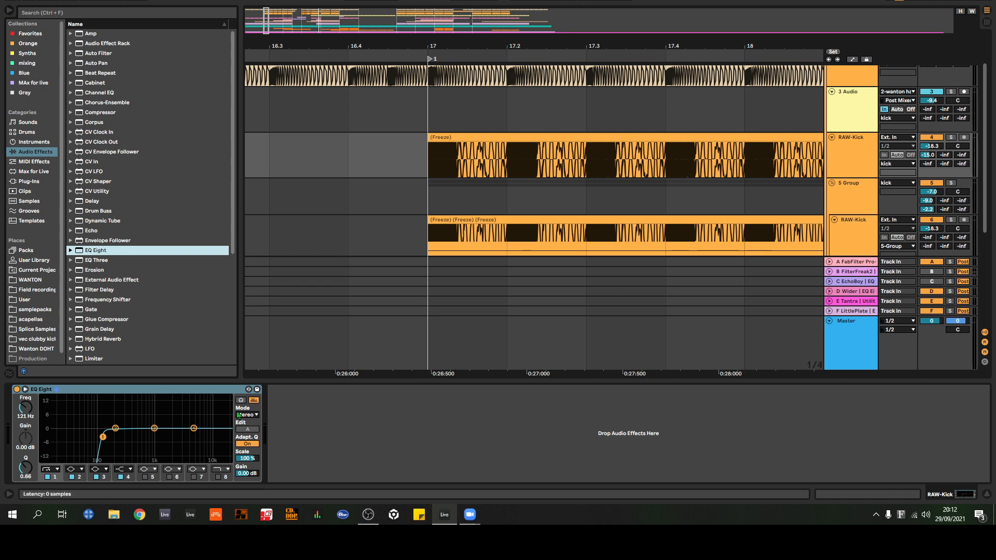
pyautogui.click(49, 478)
# Step: Solo the RAW-Kick track and play its clip from bar 17 to examine its spectrum in EQ Eight, then stop playback
pyautogui.click(951, 136)
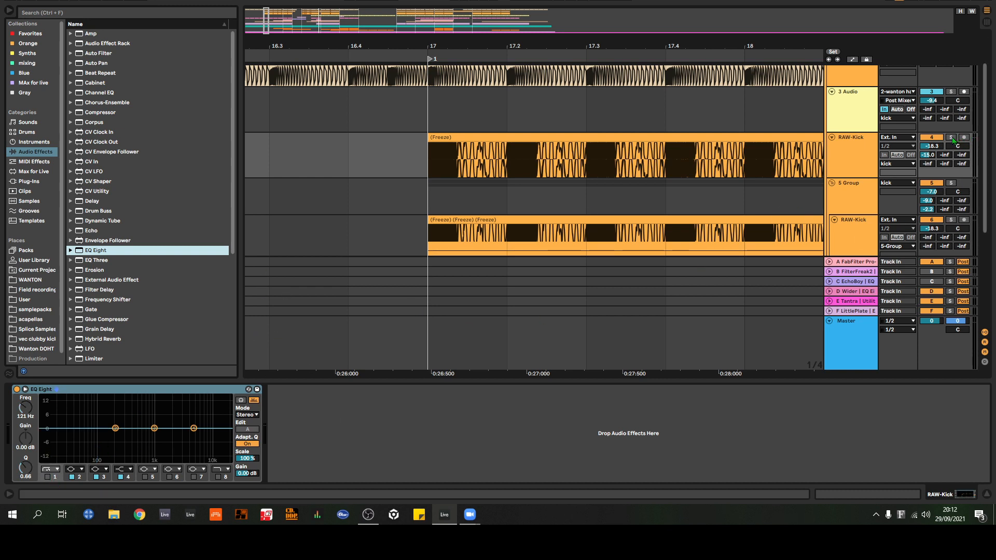
pyautogui.click(475, 135)
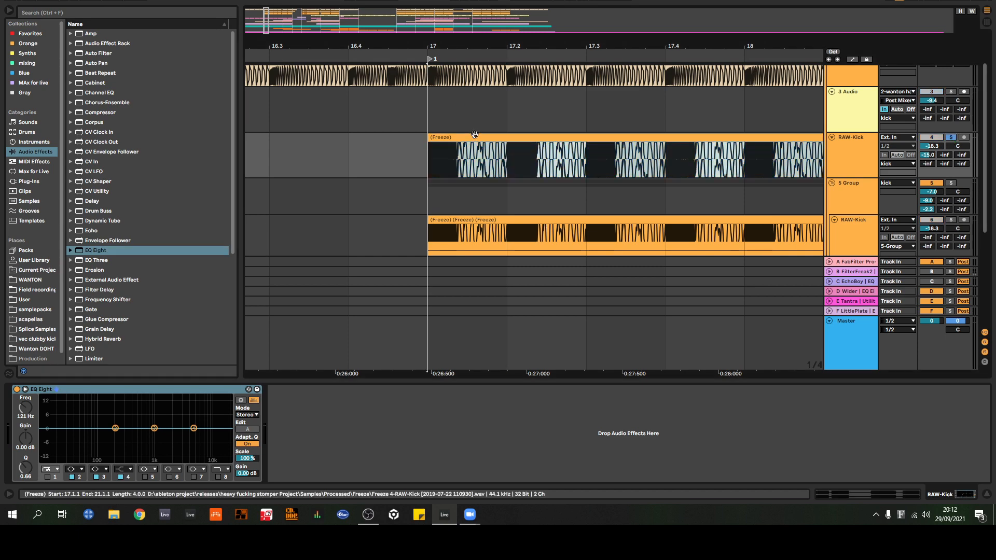
pyautogui.press('space')
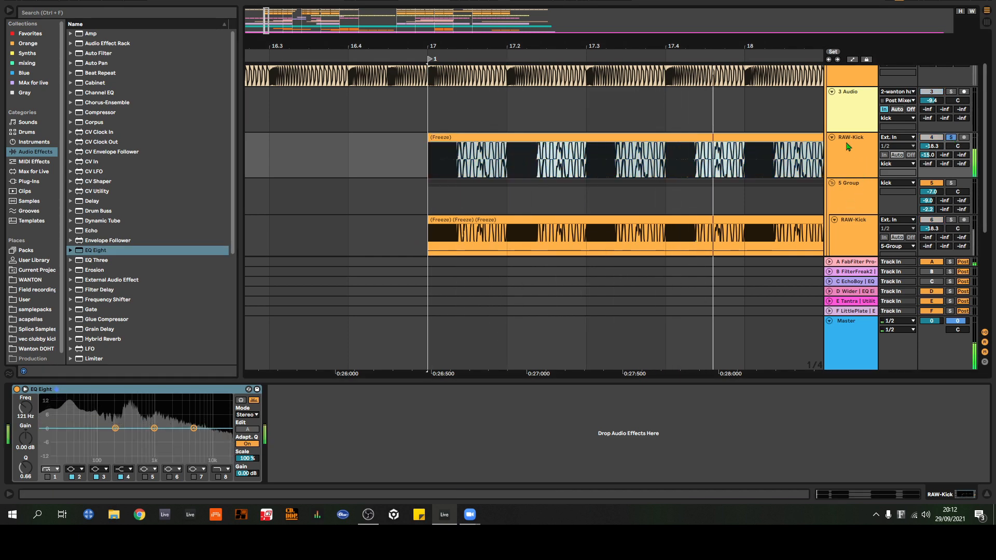
pyautogui.moveTo(768, 47); pyautogui.dragTo(412, 21)
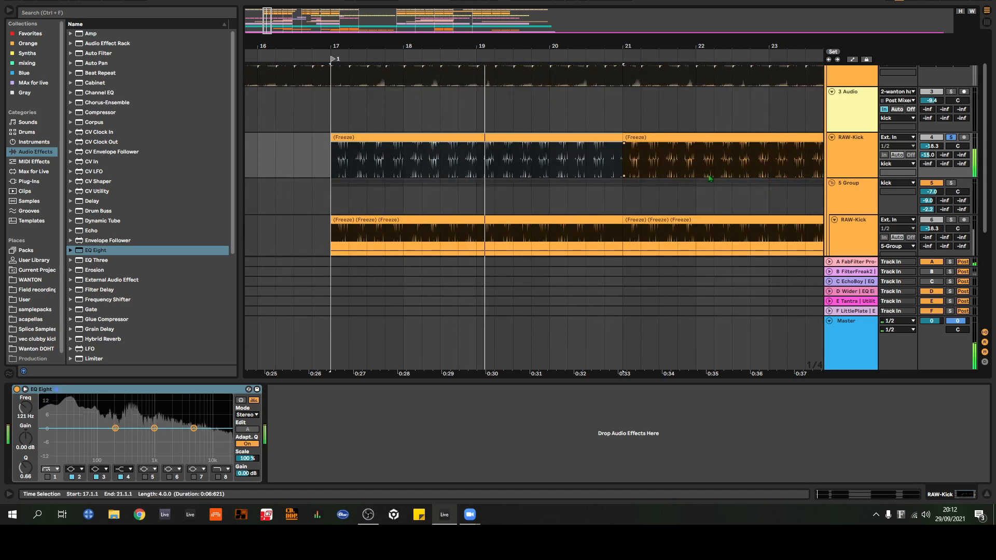
pyautogui.moveTo(606, 47); pyautogui.dragTo(470, 37)
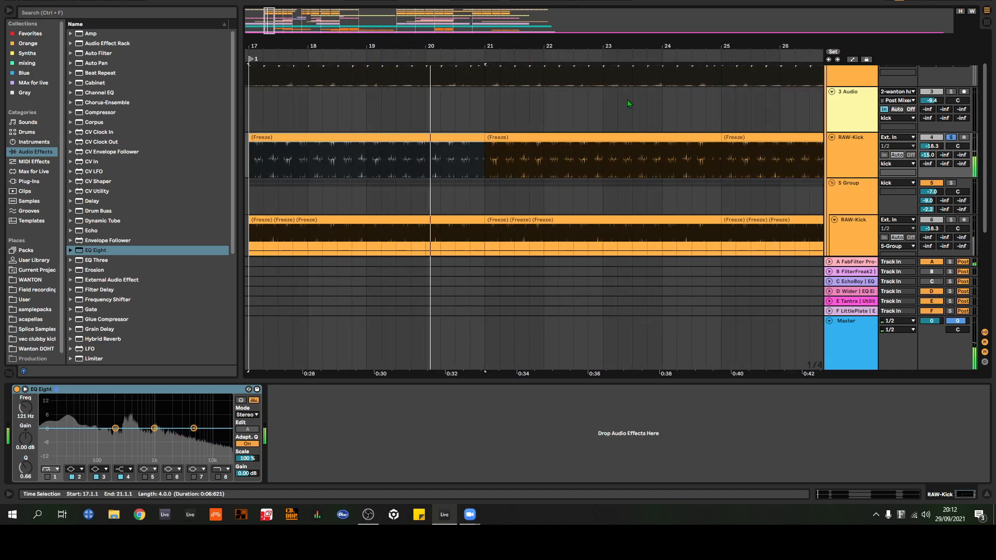
pyautogui.press('space')
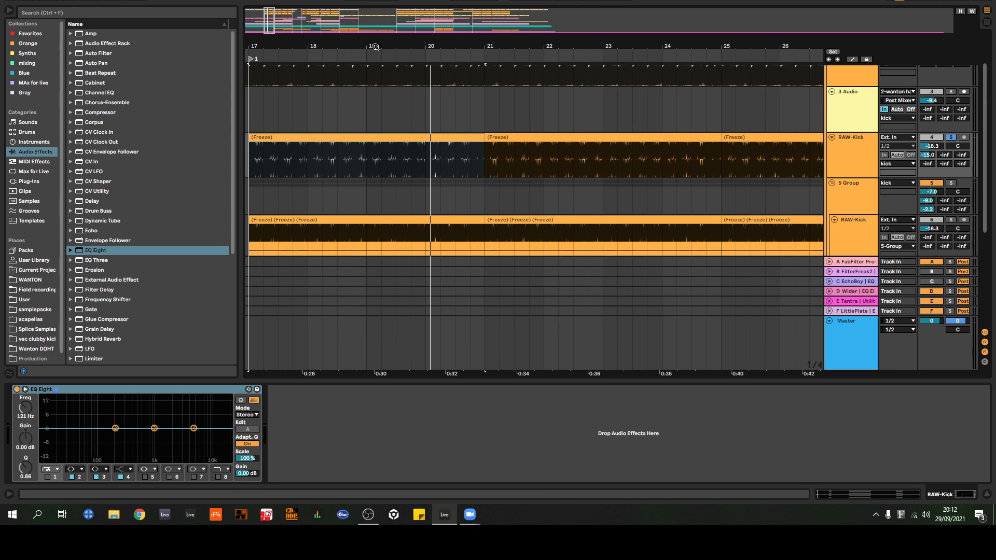
# Step: Select 5 Group, inspect the knob settings of its Dangerous BAX EQ Master and close the plug-in window
pyautogui.moveTo(375, 47); pyautogui.dragTo(459, 13)
pyautogui.scroll(-3, 533, 163)
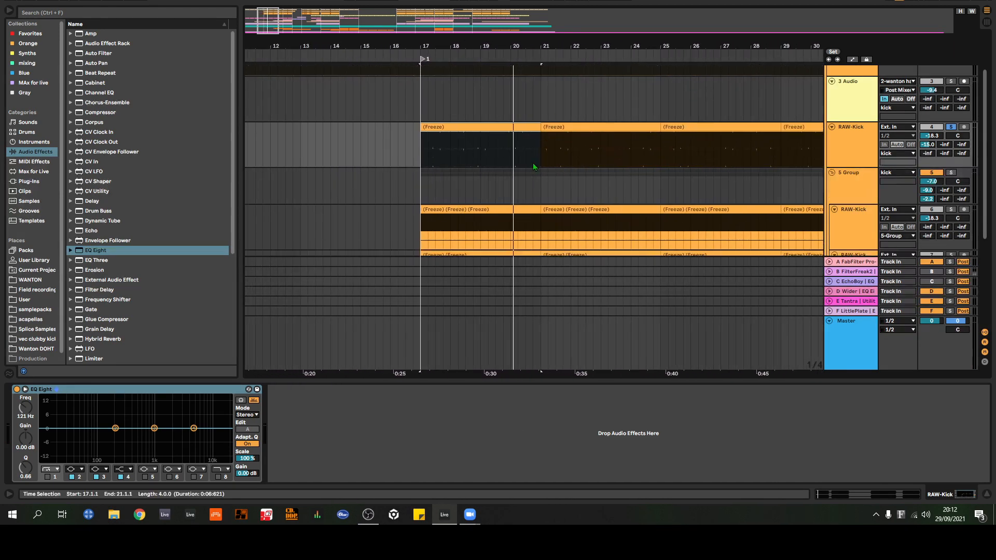
pyautogui.click(859, 111)
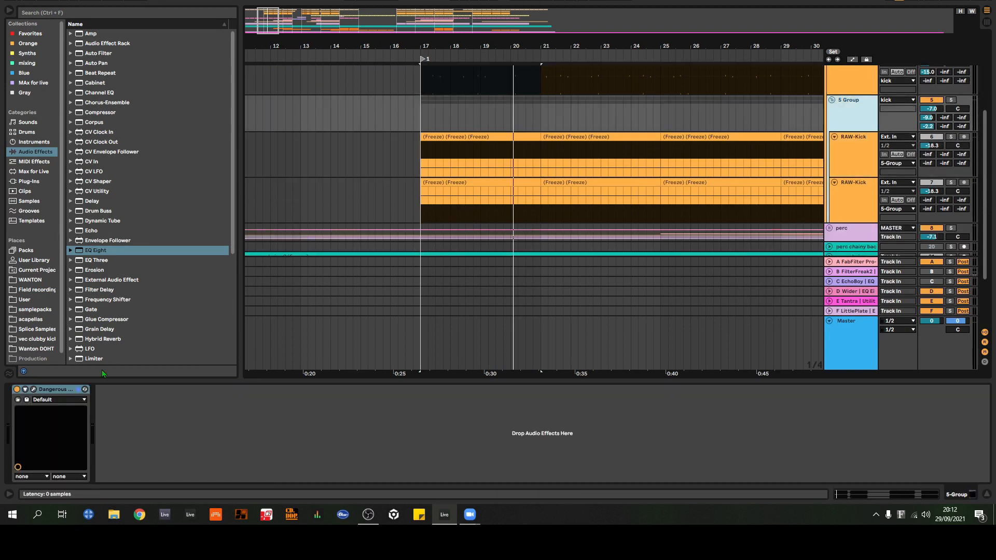
pyautogui.scroll(-1, 579, 142)
pyautogui.click(33, 390)
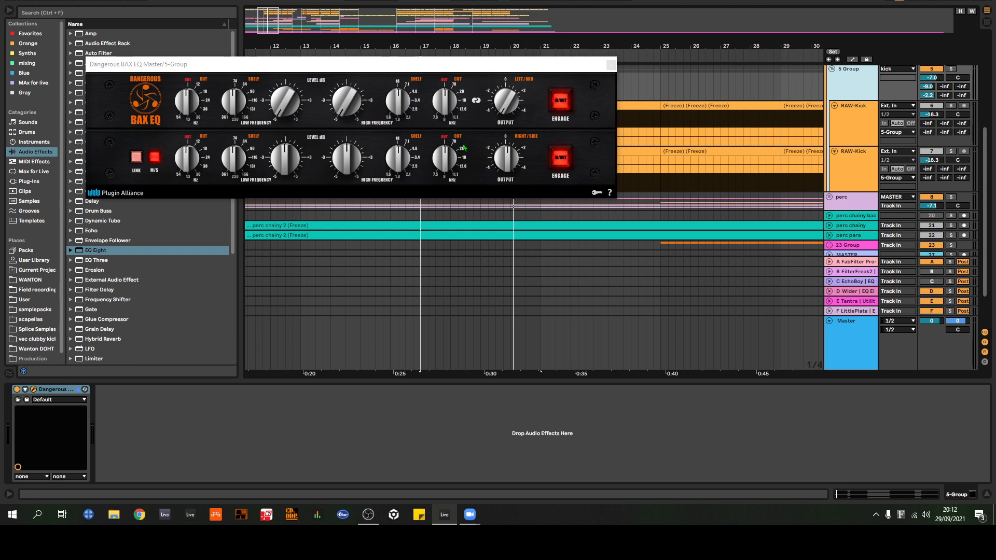
pyautogui.click(613, 66)
pyautogui.click(612, 65)
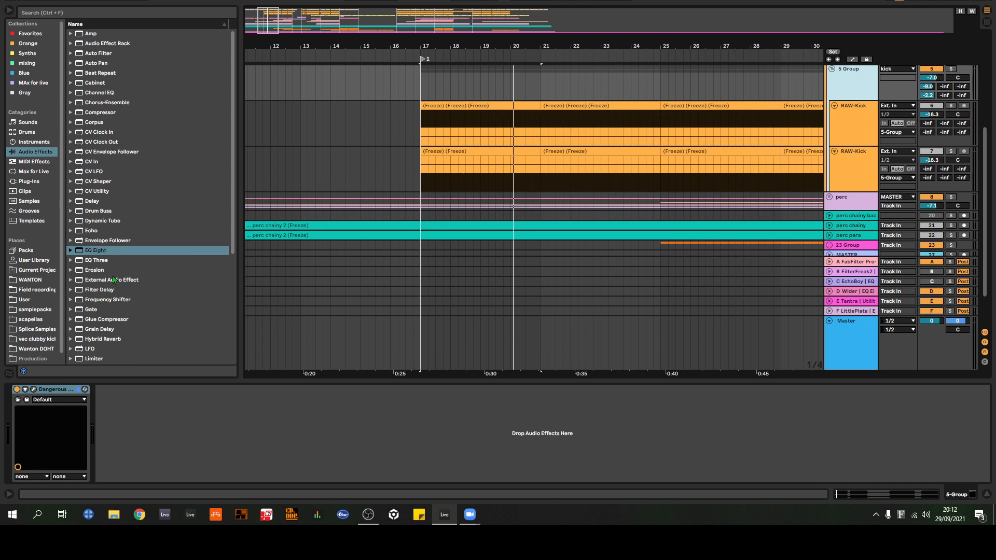
# Step: Add an EQ Eight after the BAX EQ on 5 Group, switch off band 1 and play the group soloed from bar 17
pyautogui.moveTo(104, 250); pyautogui.dragTo(220, 422)
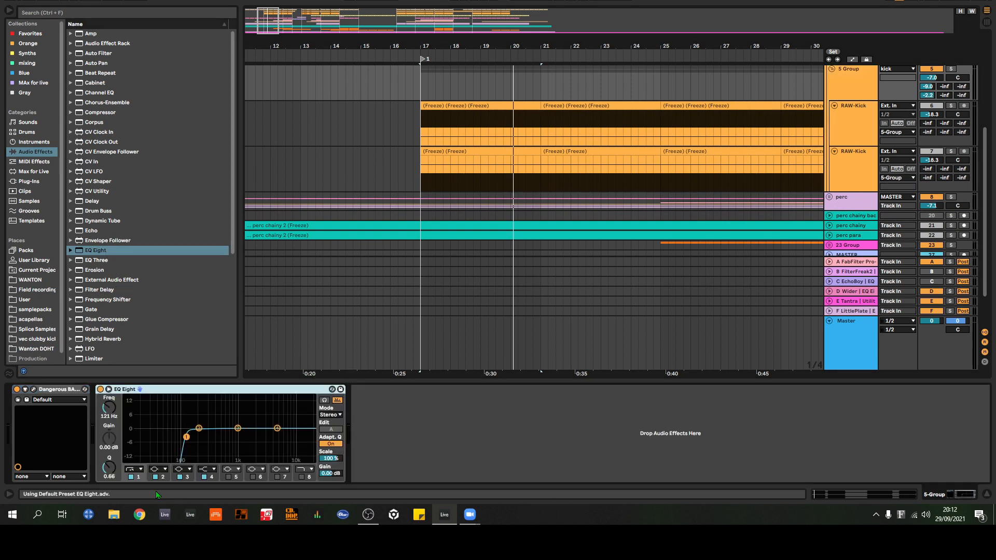
pyautogui.click(131, 477)
pyautogui.press('space')
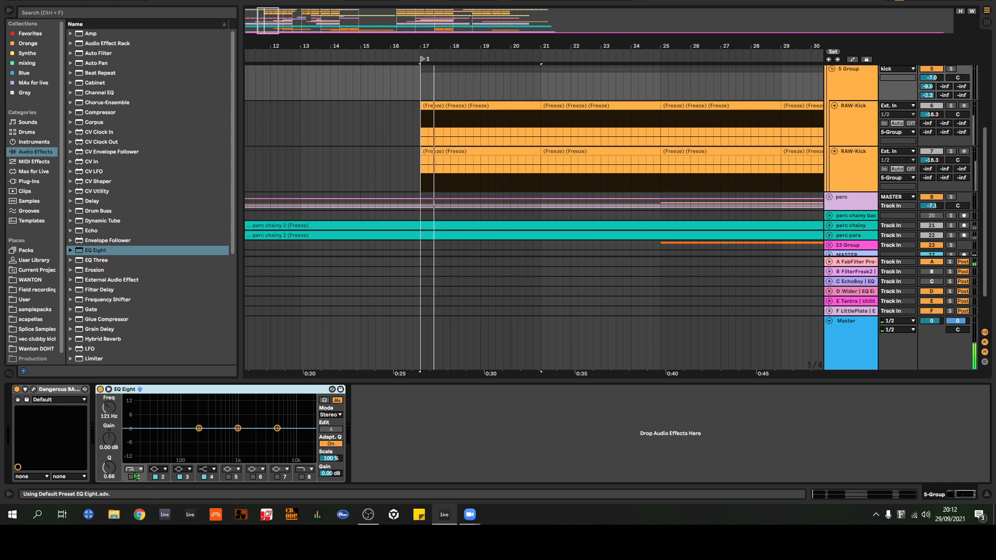
pyautogui.click(955, 71)
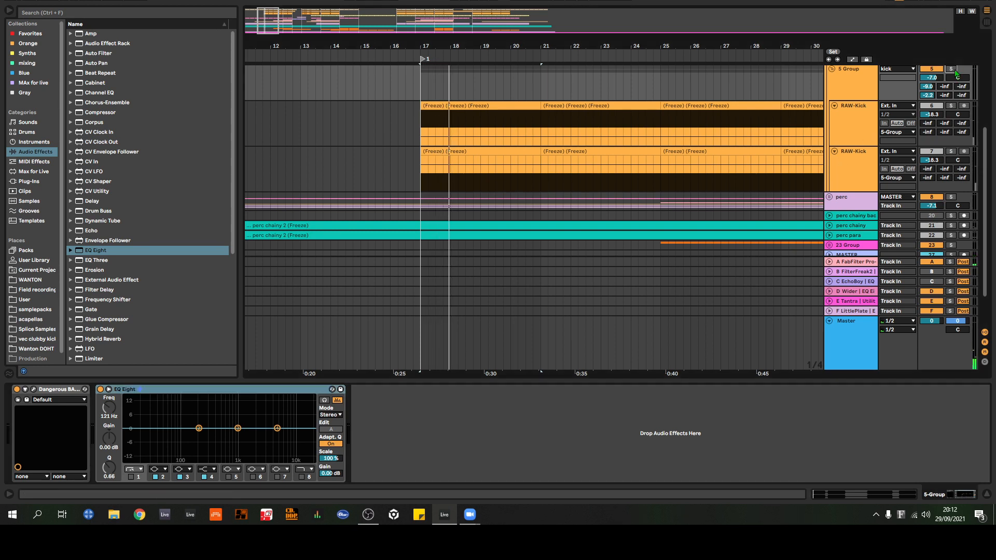
pyautogui.click(954, 69)
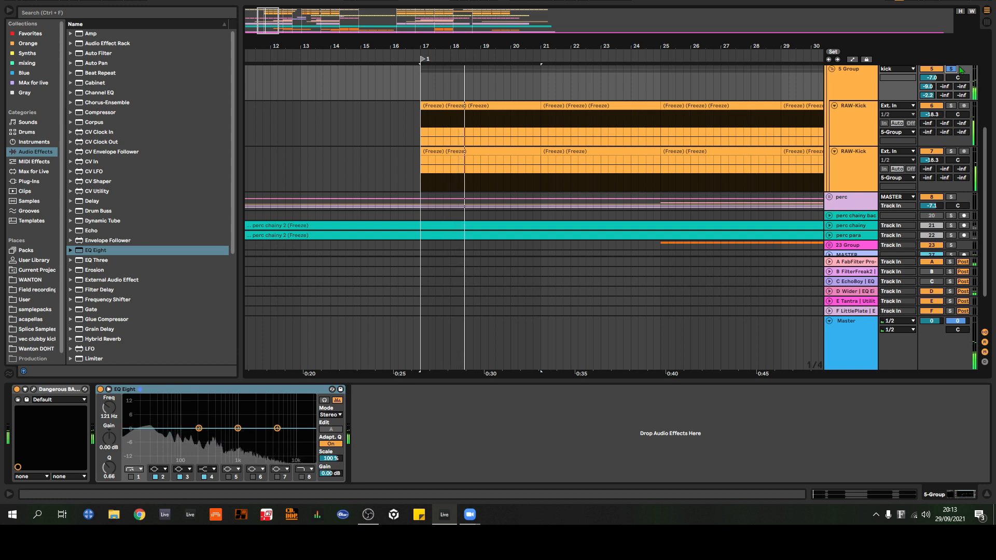
# Step: Unsolo 5 Group and fold it so its two RAW-Kick tracks are collapsed
pyautogui.scroll(2, 940, 124)
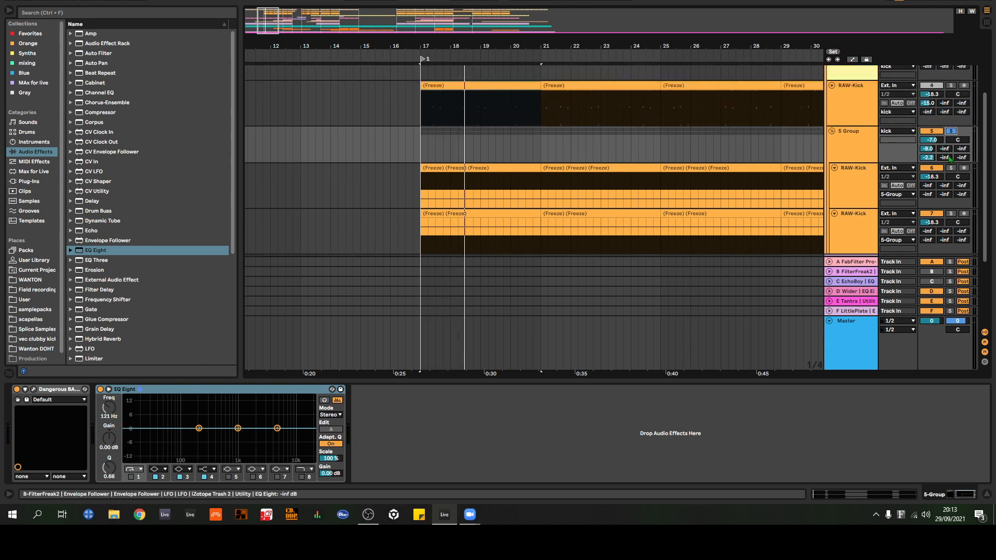
pyautogui.click(951, 131)
pyautogui.scroll(1, 845, 164)
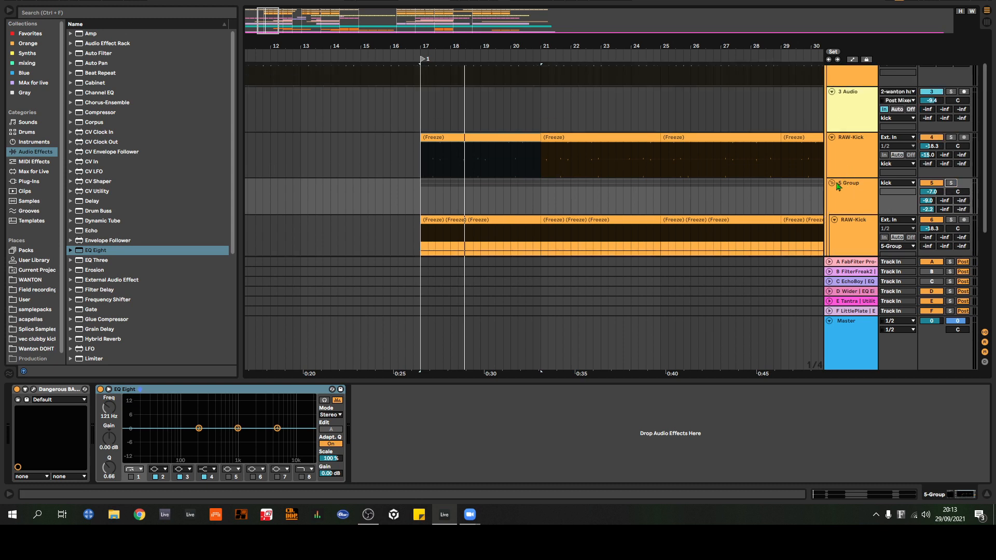
pyautogui.click(832, 183)
pyautogui.scroll(1, 845, 144)
pyautogui.scroll(-1, 711, 123)
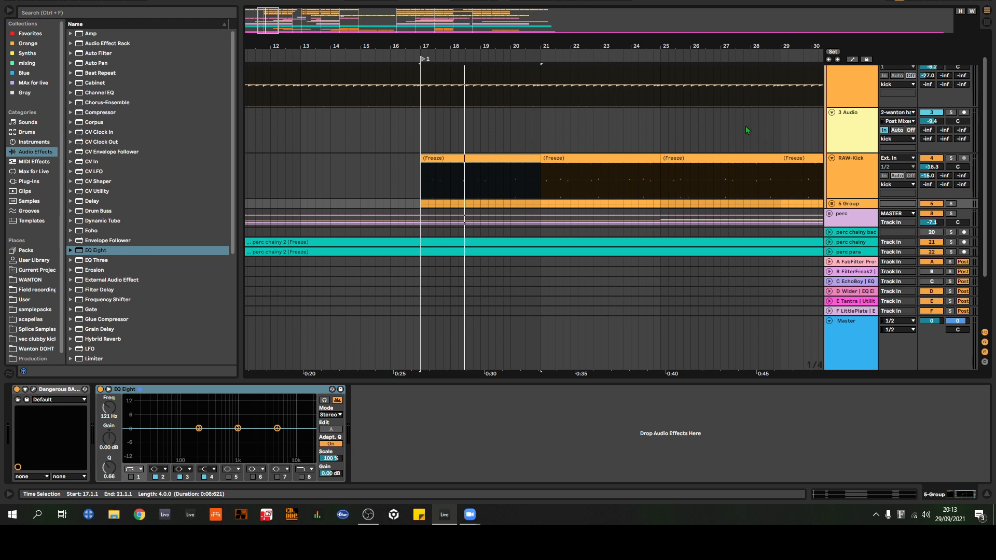
# Step: Fold the RAW-Kick track above 5 Group and the 3 Audio track inside the kick group
pyautogui.scroll(1, 851, 157)
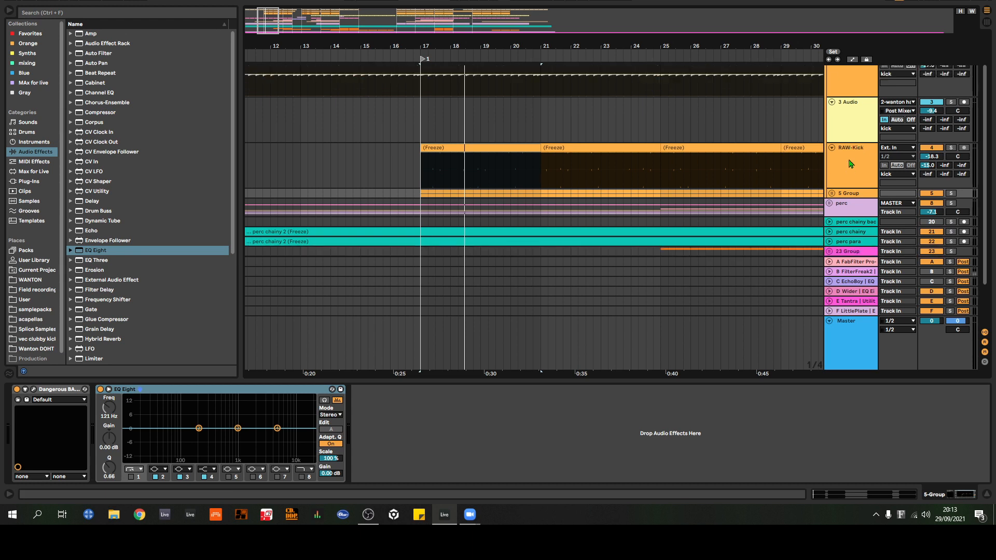
pyautogui.scroll(-3, 859, 143)
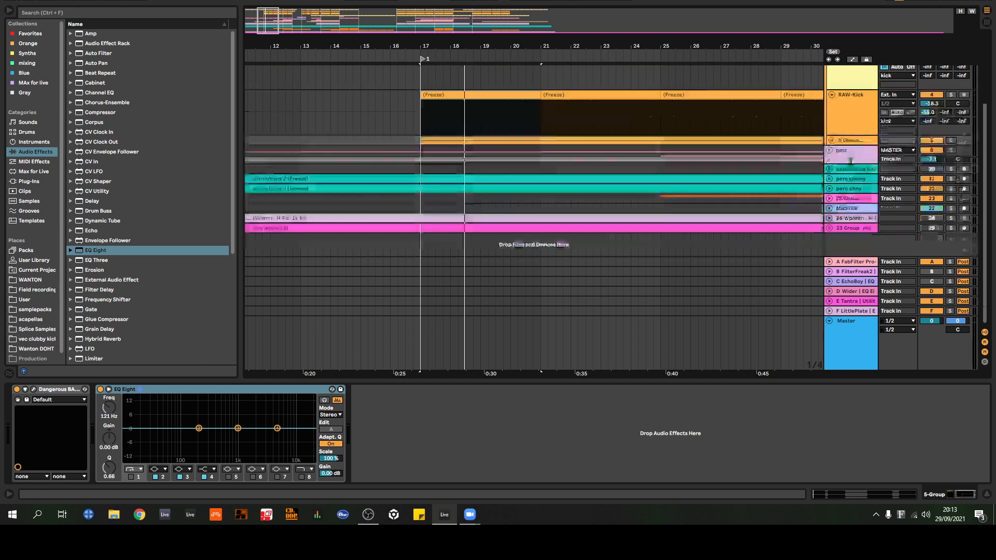
pyautogui.scroll(2, 863, 147)
pyautogui.scroll(1, 863, 147)
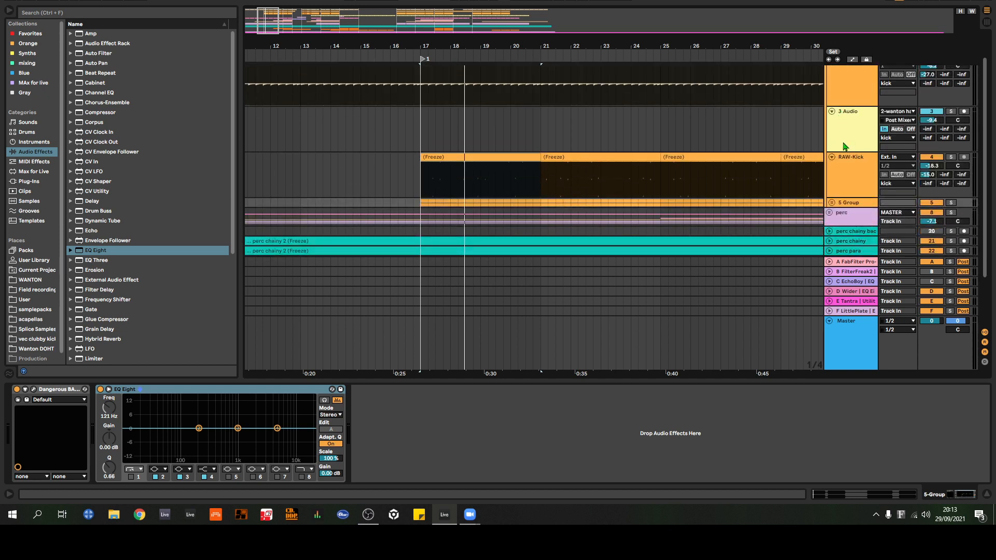
pyautogui.scroll(-2, 840, 158)
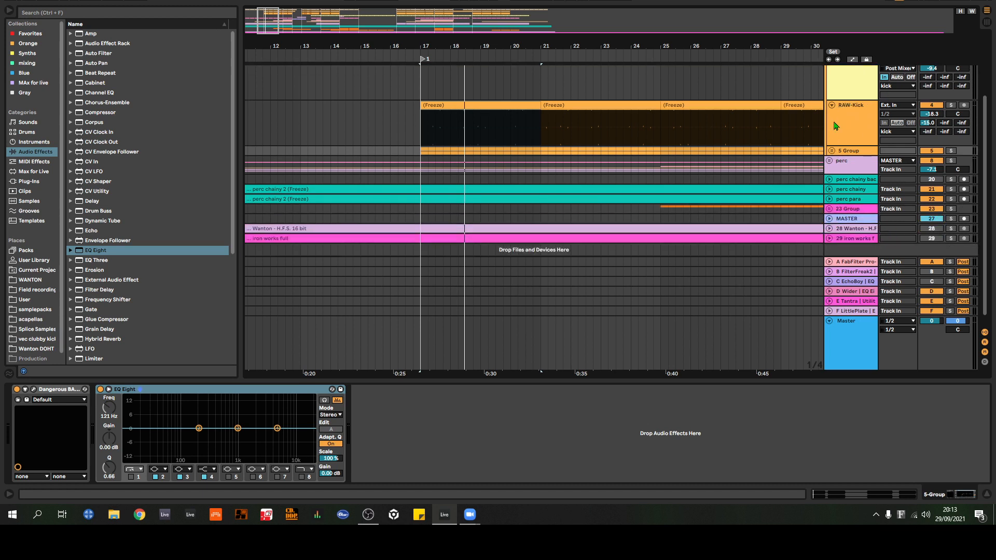
pyautogui.click(833, 152)
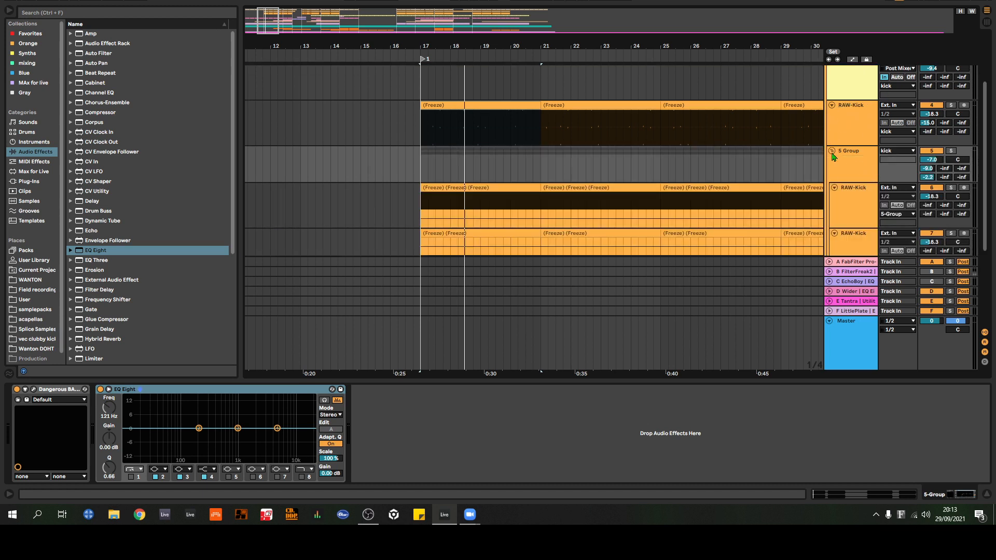
pyautogui.click(832, 151)
pyautogui.click(833, 106)
pyautogui.scroll(2, 857, 146)
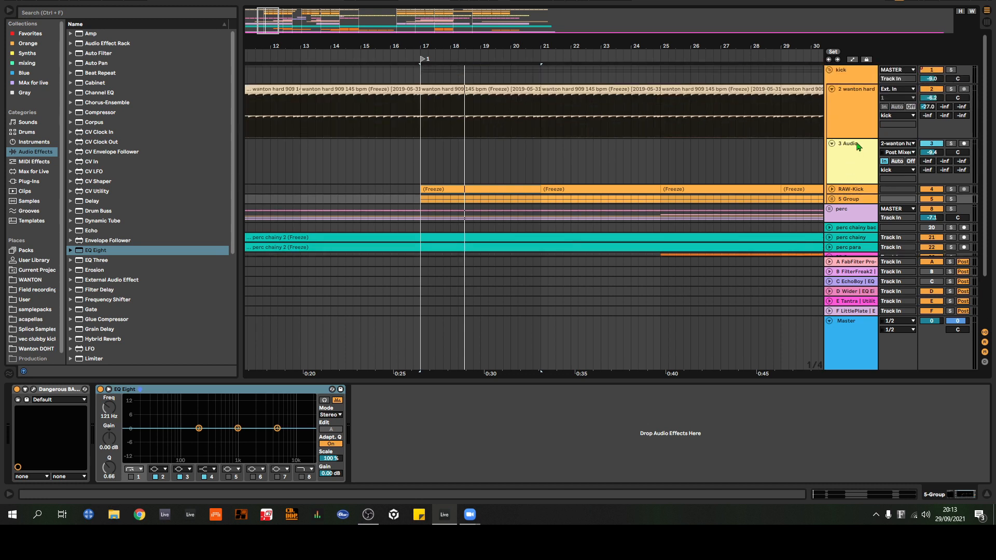
pyautogui.click(832, 144)
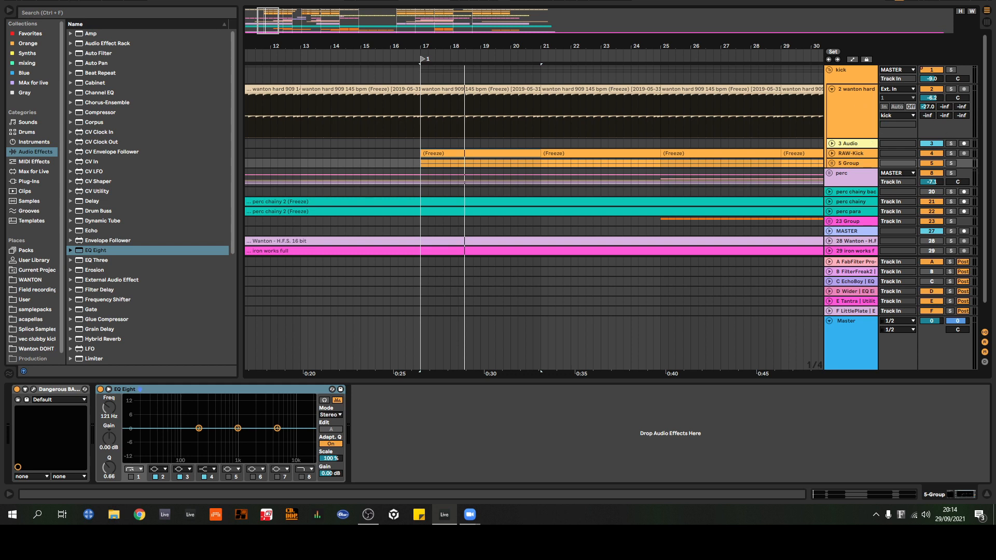
# Step: Unfold 5 Group to show its two RAW-Kick tracks up to the break, and delete the group's EQ Eight
pyautogui.click(855, 120)
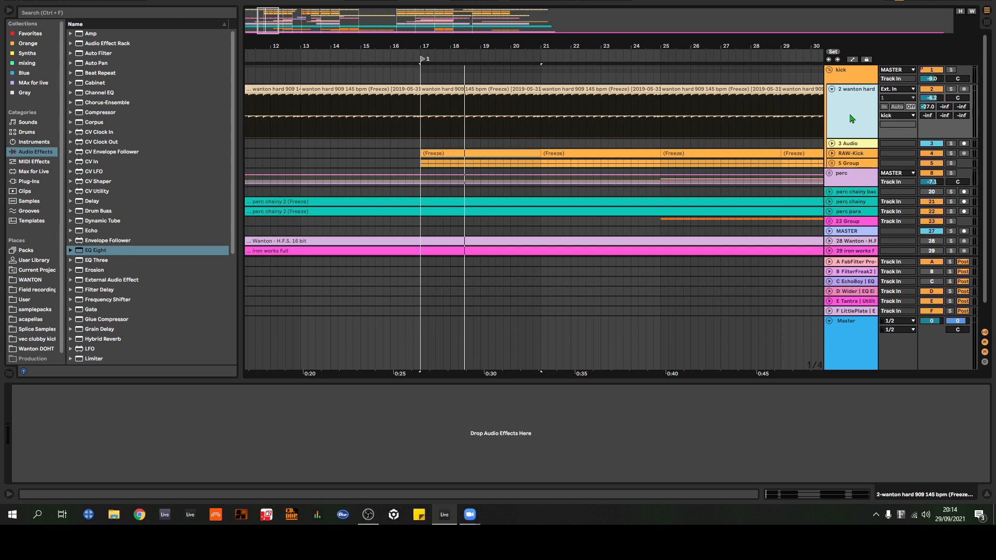
pyautogui.click(851, 164)
pyautogui.click(832, 163)
pyautogui.scroll(-3, 862, 129)
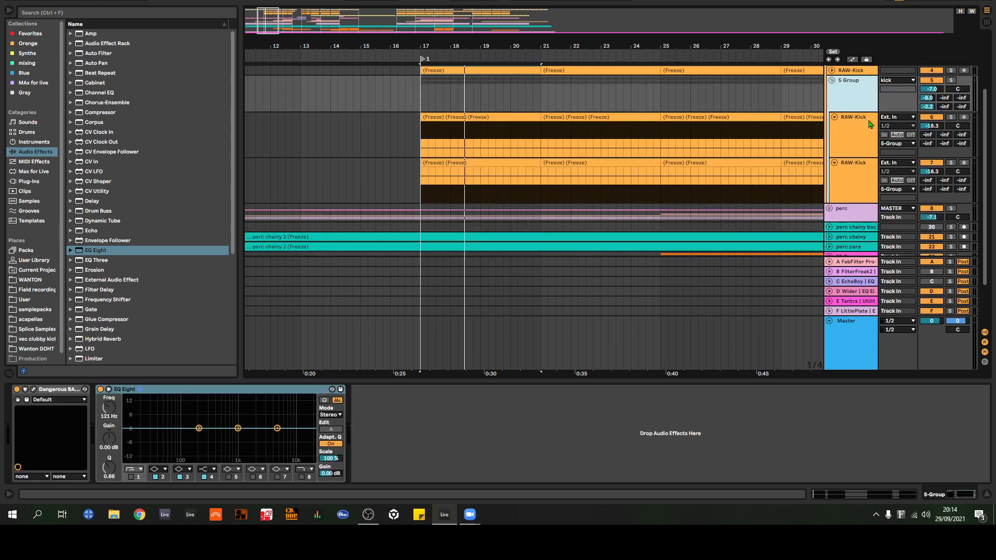
pyautogui.moveTo(802, 47); pyautogui.dragTo(535, 26)
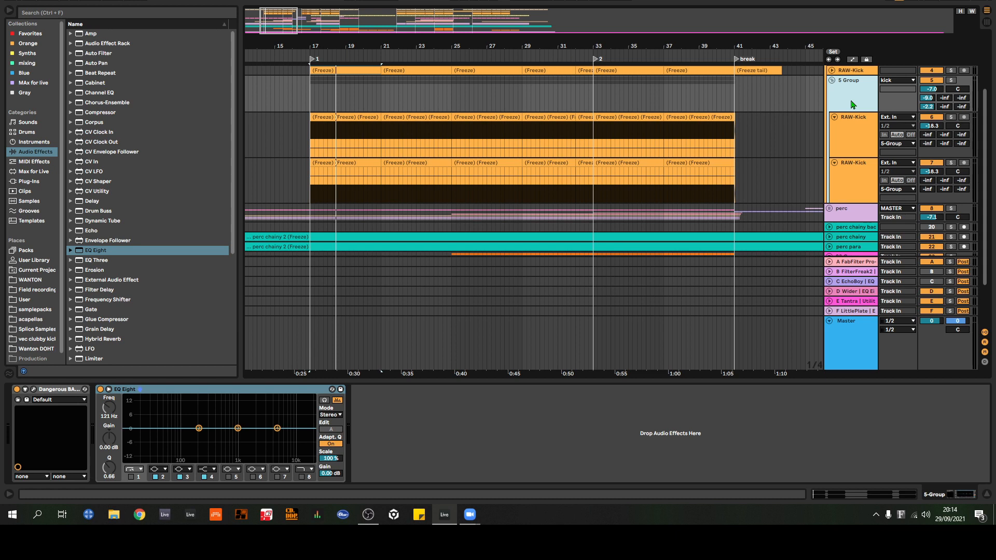
pyautogui.click(157, 392)
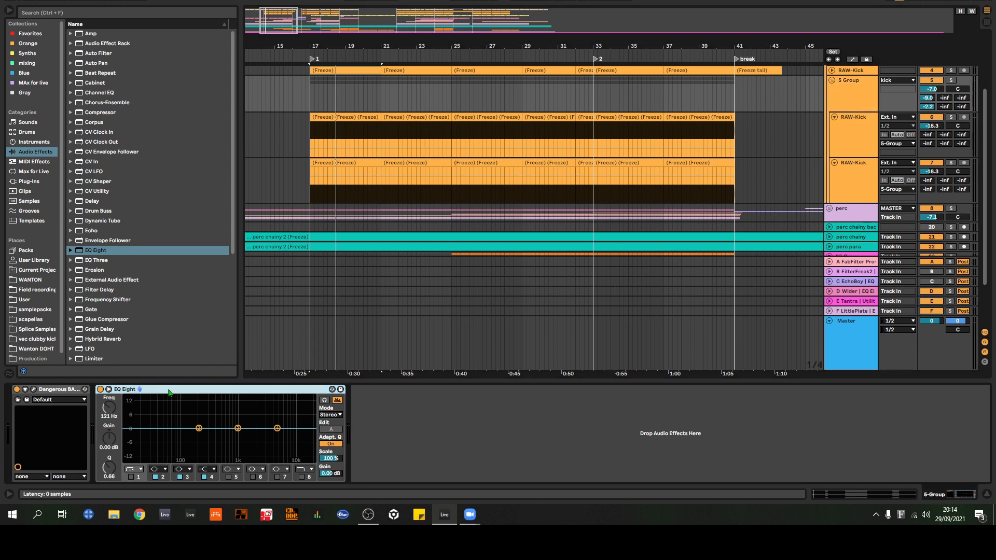
pyautogui.press('Delete')
# Step: Try 5 Group's Dangerous BAX EQ Master with its left/mid output at 0, restore the raised output and close the plug-in window
pyautogui.click(33, 389)
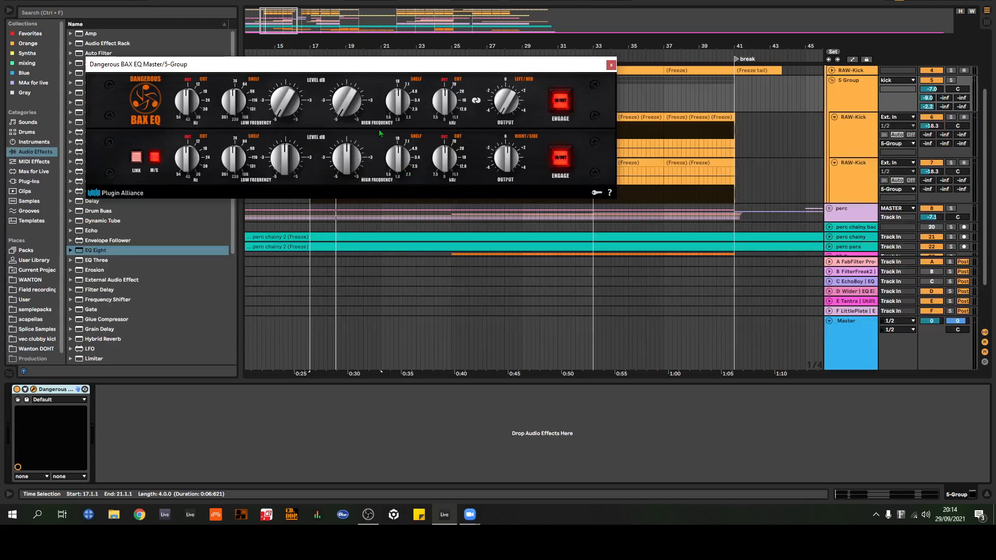
pyautogui.moveTo(365, 68); pyautogui.dragTo(475, 205)
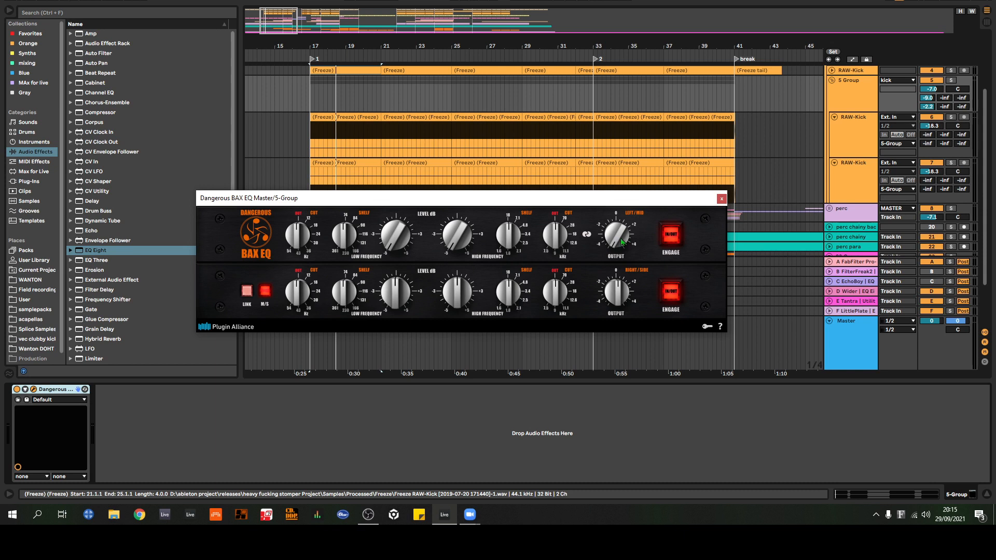
pyautogui.moveTo(620, 240); pyautogui.dragTo(633, 210)
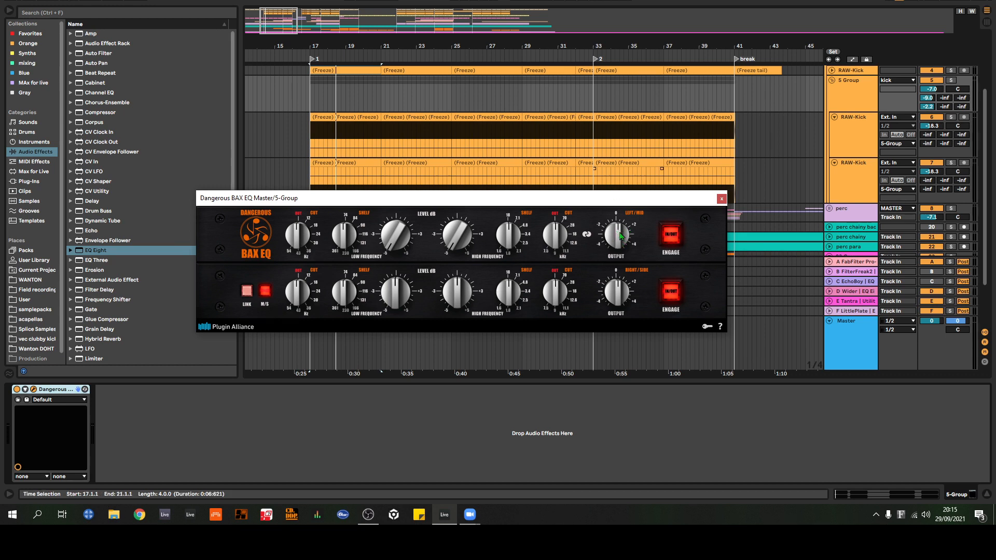
pyautogui.moveTo(620, 236); pyautogui.dragTo(623, 299)
pyautogui.moveTo(615, 243)
pyautogui.mouseDown()
pyautogui.moveTo(626, 205)
pyautogui.moveTo(619, 239)
pyautogui.mouseUp()
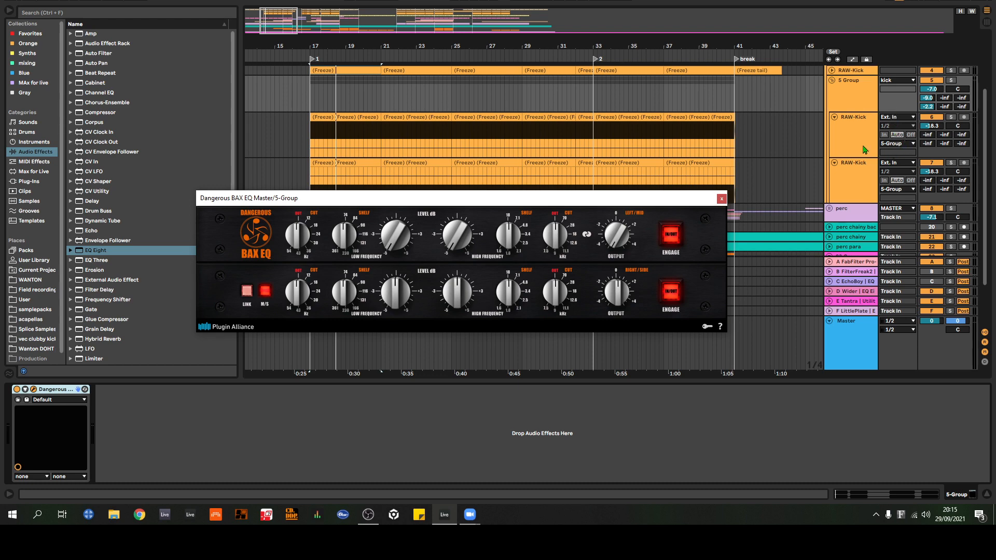
pyautogui.scroll(2, 863, 153)
pyautogui.scroll(1, 859, 167)
pyautogui.click(722, 200)
# Step: Review the device chains of the 2 wanton hard, 3 Audio, RAW-Kick and 5 Group tracks in turn
pyautogui.scroll(-1, 847, 178)
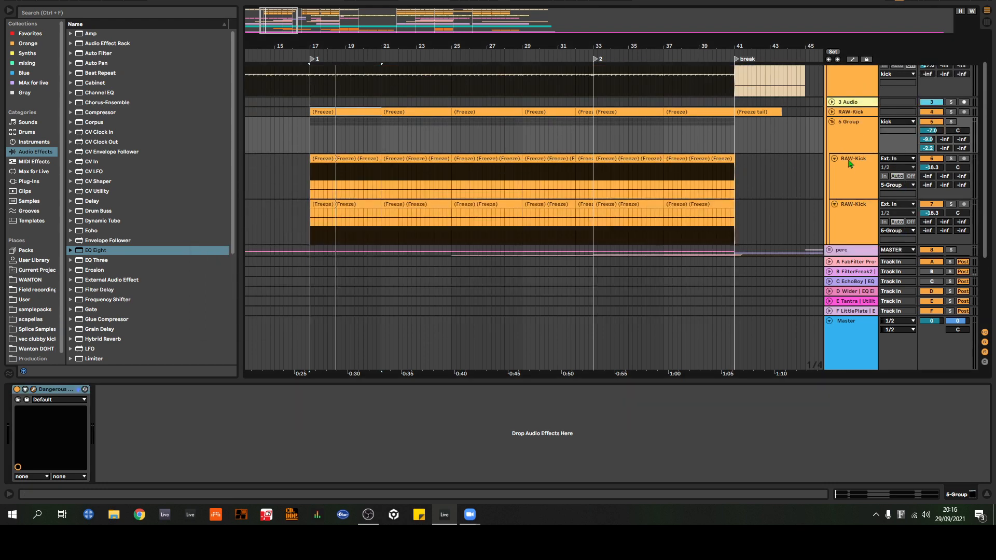
pyautogui.scroll(1, 852, 162)
pyautogui.scroll(1, 857, 167)
pyautogui.click(851, 124)
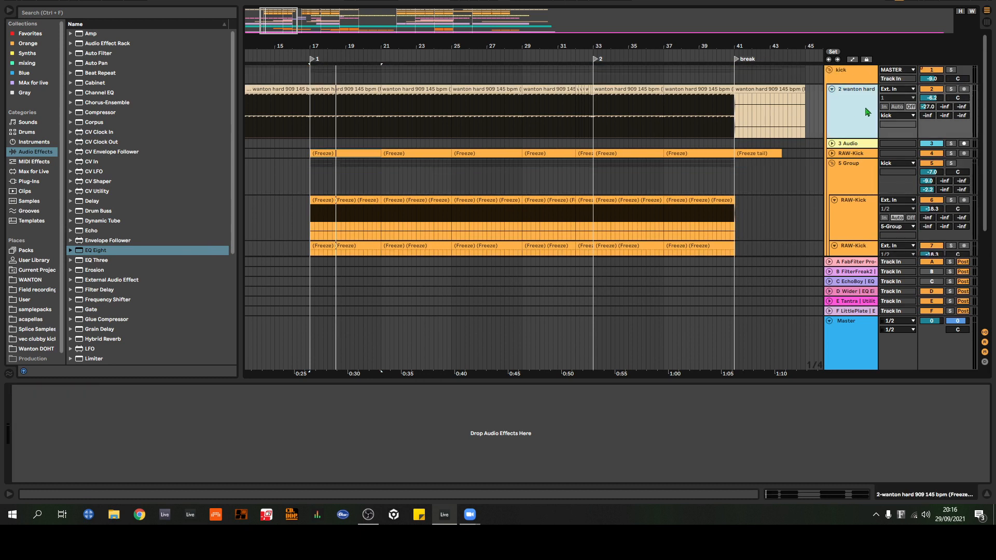
pyautogui.click(857, 144)
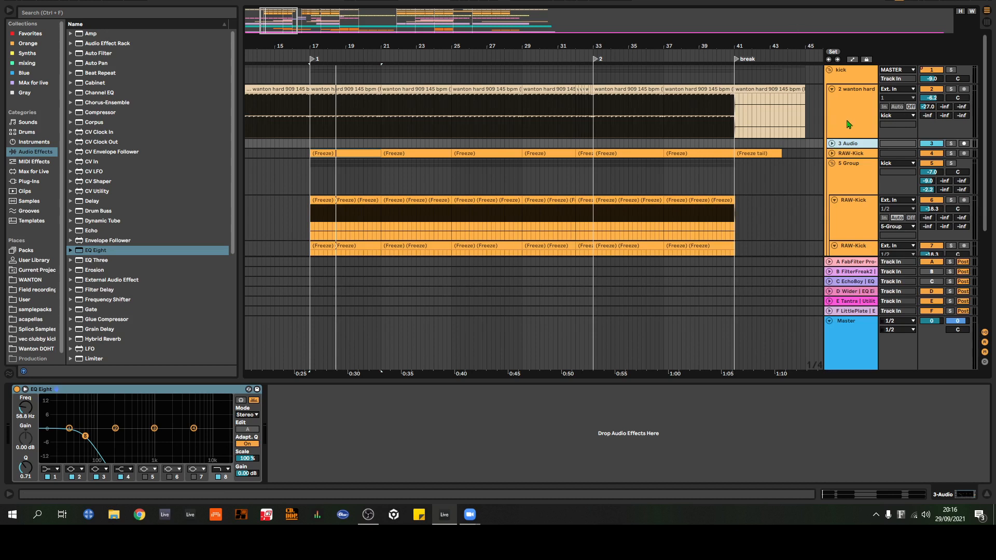
pyautogui.scroll(-2, 875, 134)
pyautogui.scroll(1, 866, 156)
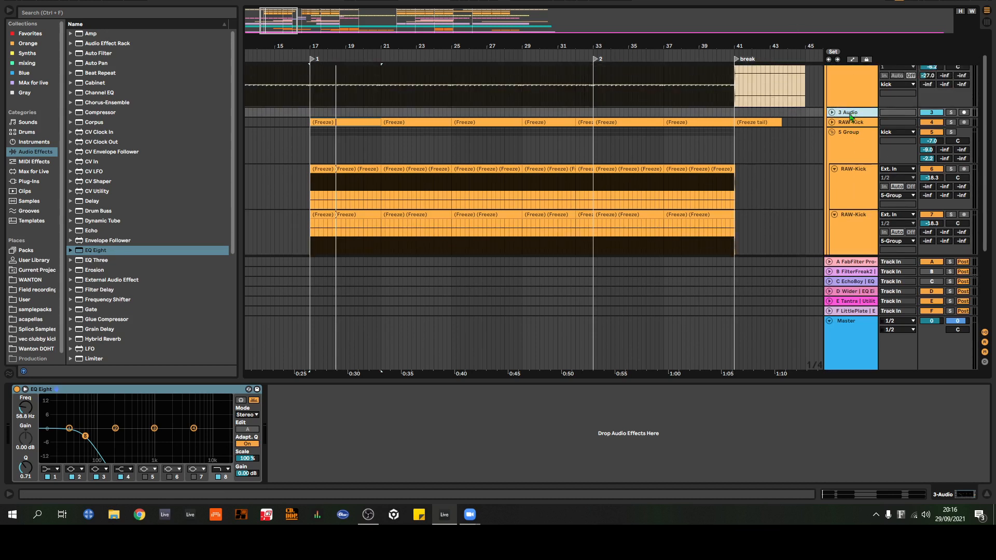
pyautogui.click(832, 123)
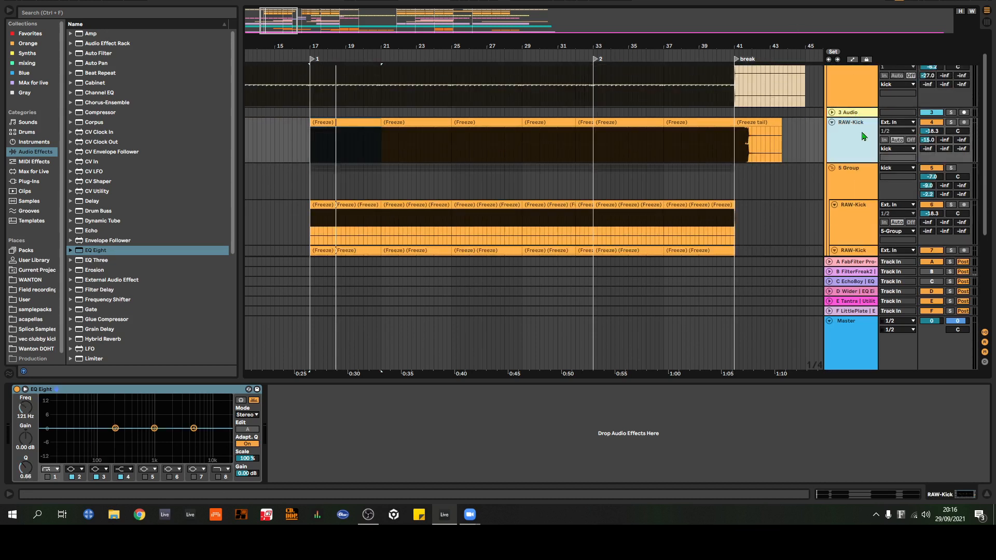
pyautogui.scroll(-1, 861, 130)
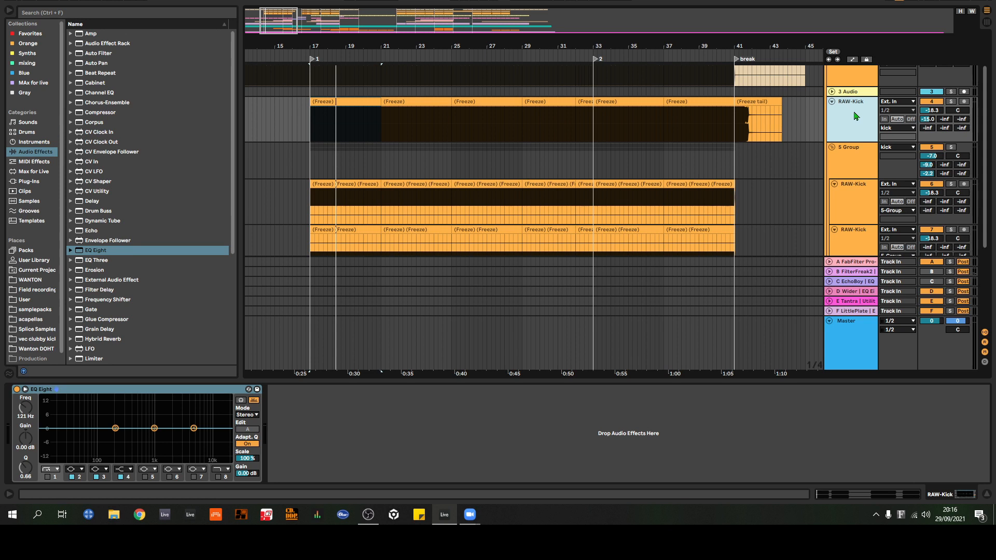
pyautogui.scroll(-2, 852, 133)
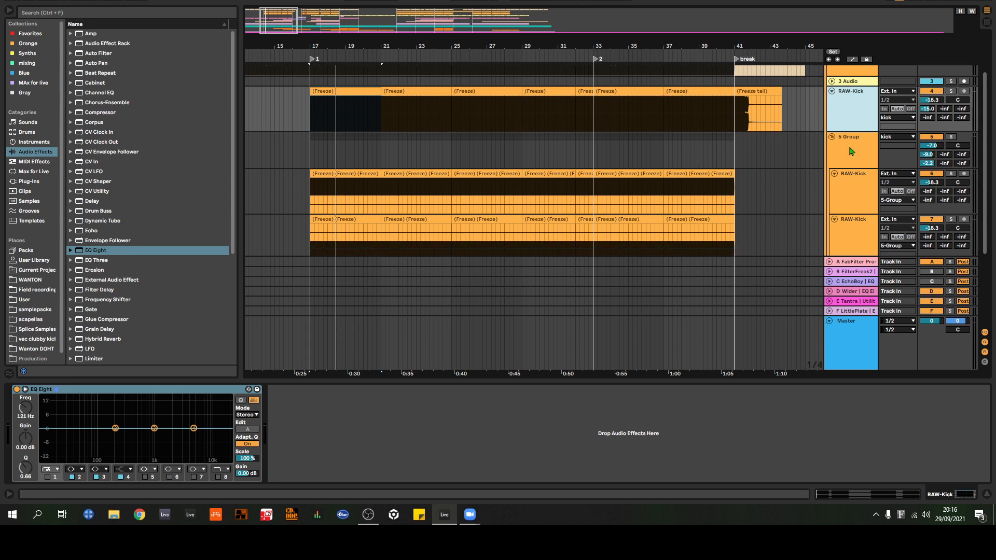
pyautogui.click(851, 134)
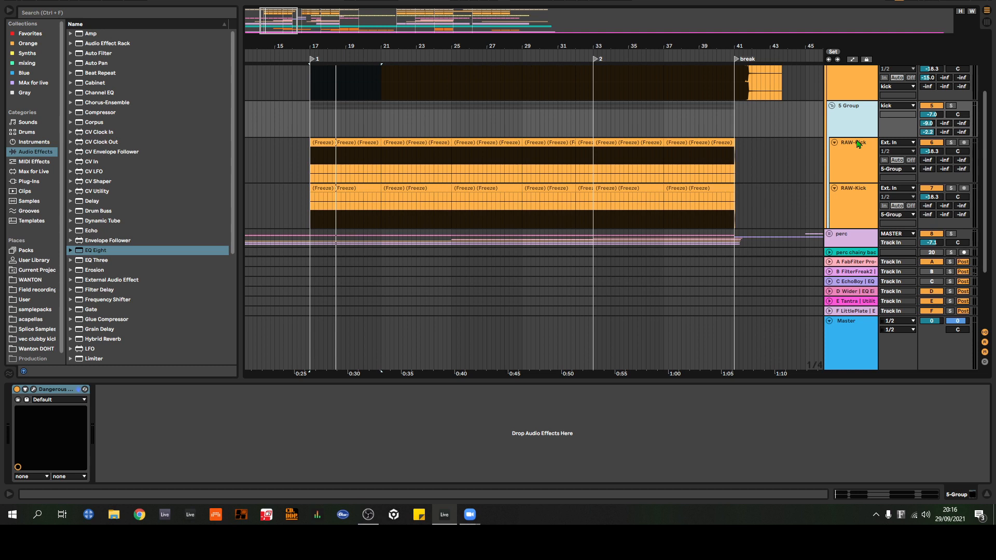
# Step: Fold 5 Group and the RAW-Kick track above it, and unfold the 3 Audio track
pyautogui.scroll(-2, 869, 165)
pyautogui.scroll(3, 851, 161)
pyautogui.scroll(2, 848, 160)
pyautogui.click(830, 188)
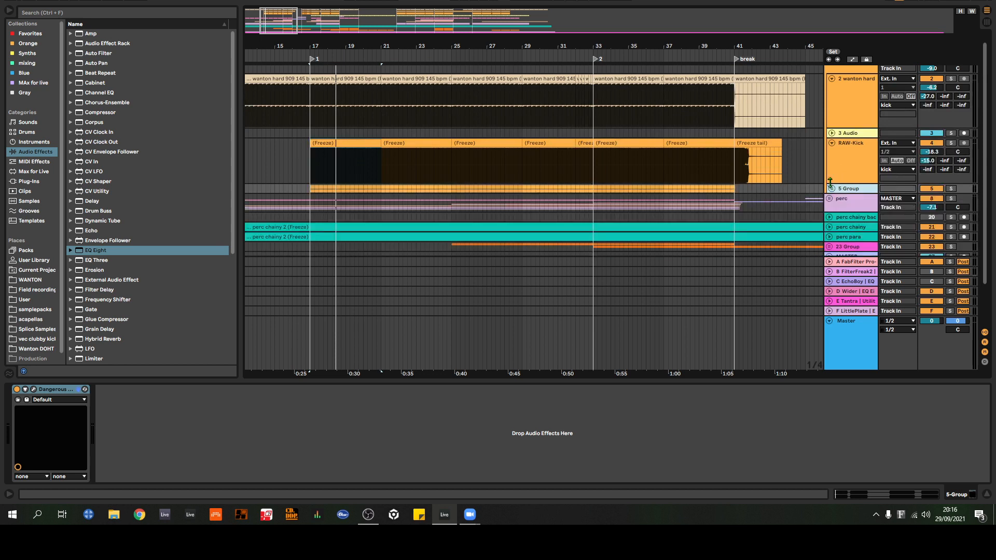
pyautogui.click(832, 142)
pyautogui.click(832, 133)
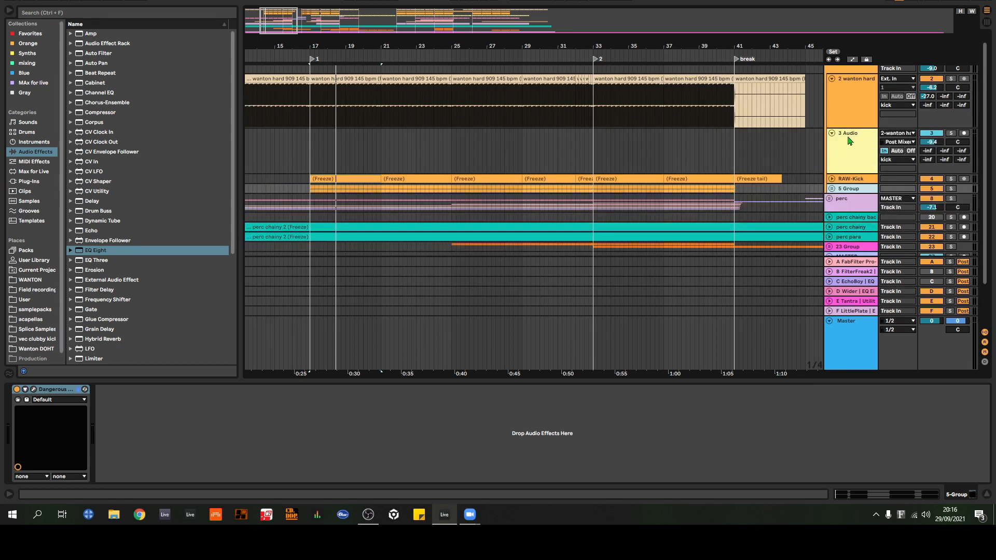
# Step: Examine the 3 Audio track's EQ Eight low-pass curve and its input routing from the 2 wanton hard track
pyautogui.click(850, 136)
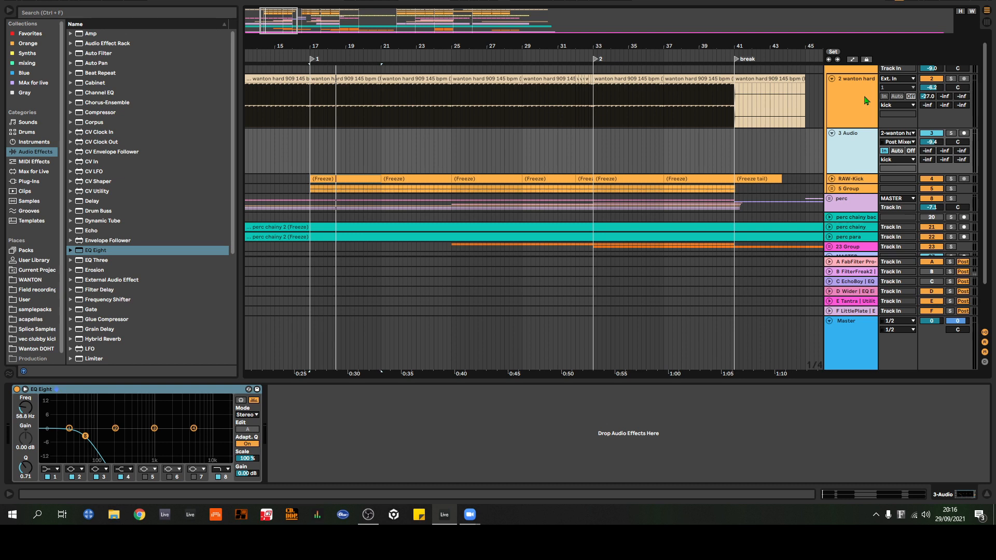
pyautogui.click(855, 105)
pyautogui.click(872, 145)
pyautogui.click(897, 134)
pyautogui.click(861, 133)
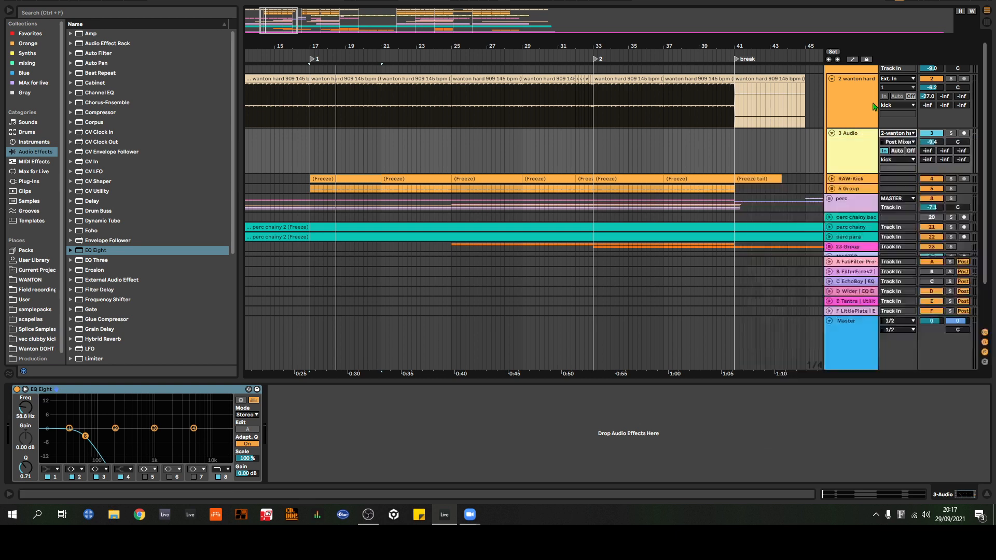
# Step: Switch between the 3 Audio and 2 wanton hard tracks to compare their device chains, ending on 3 Audio
pyautogui.click(861, 157)
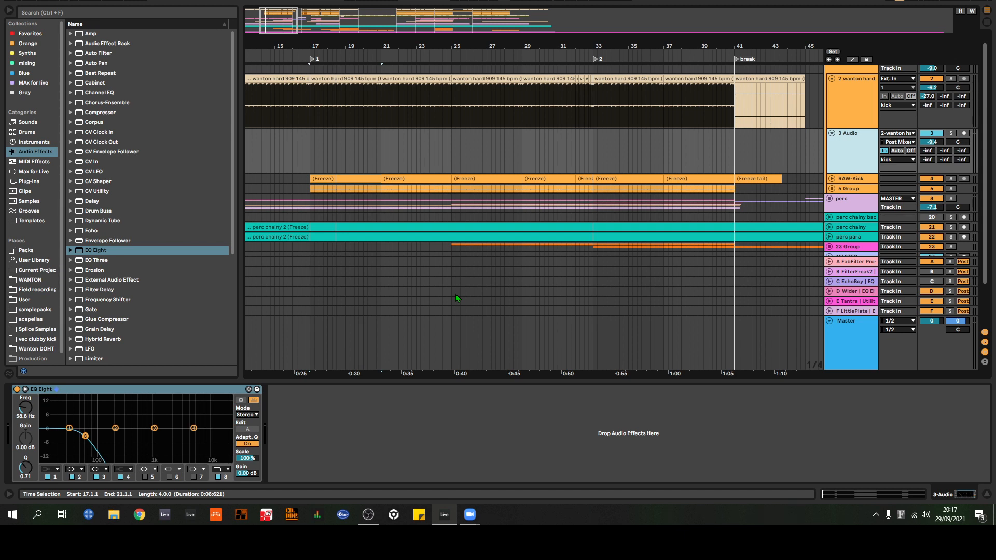
pyautogui.click(859, 106)
pyautogui.click(857, 150)
pyautogui.click(855, 107)
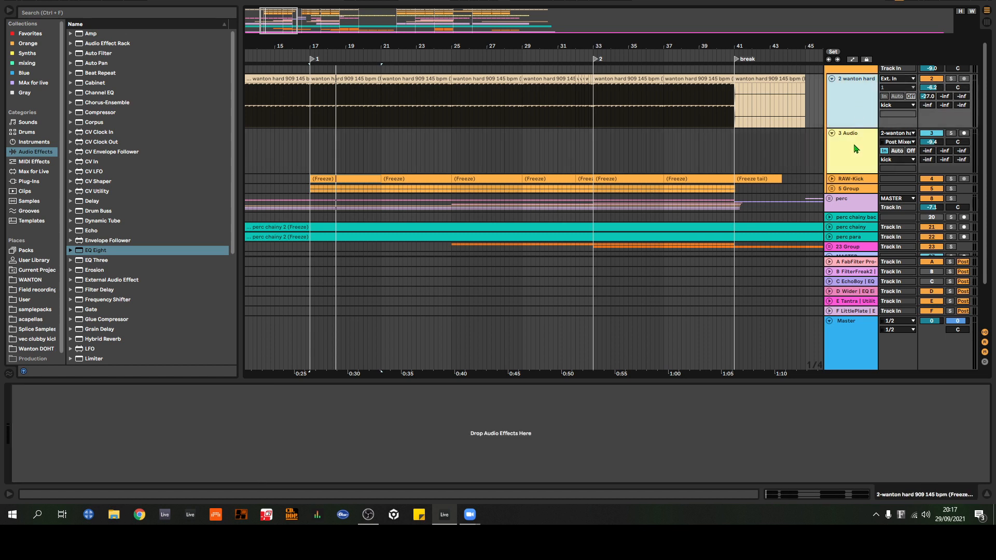
pyautogui.click(855, 148)
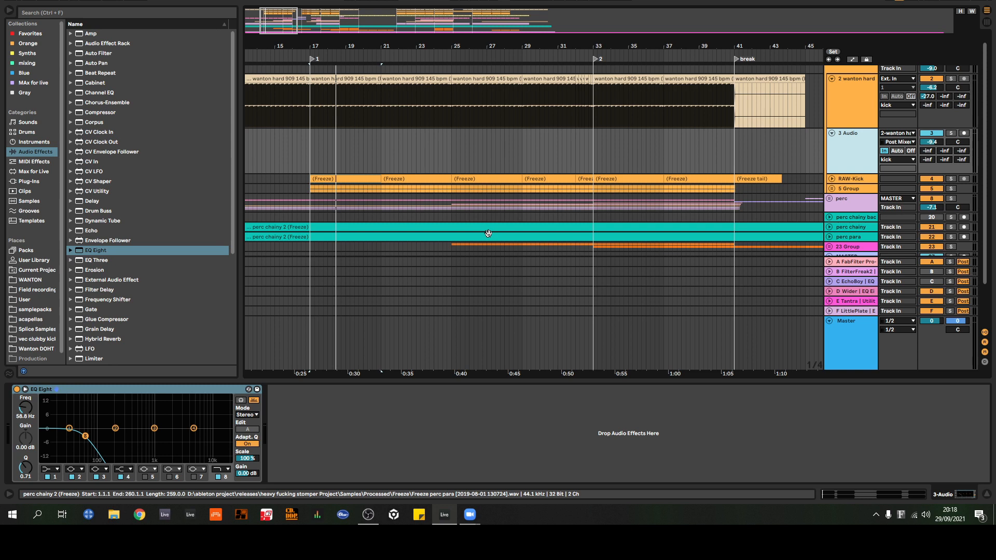
# Step: Fold the 3 Audio track and select the 2 wanton hard track with its waveform lane unfolded
pyautogui.click(832, 134)
pyautogui.click(832, 134)
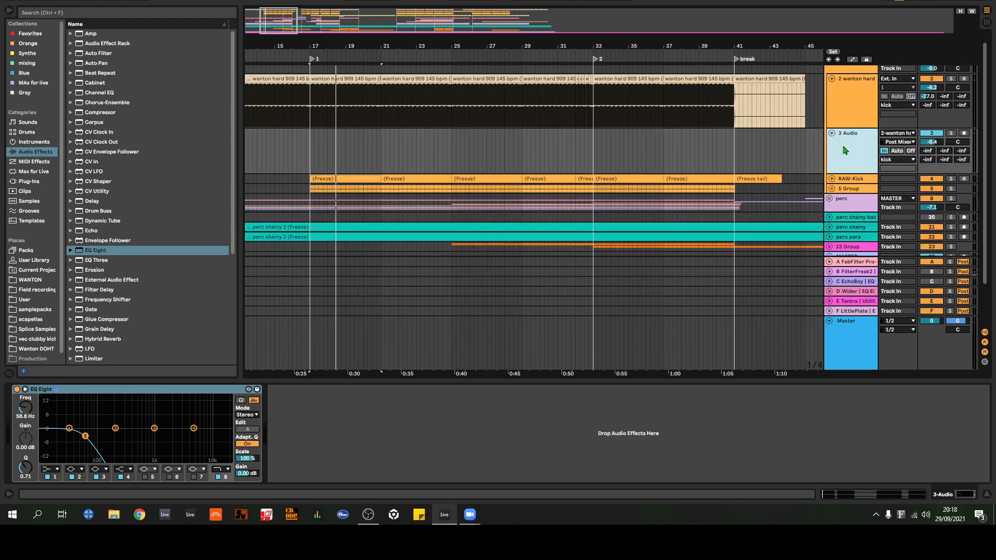
pyautogui.click(832, 133)
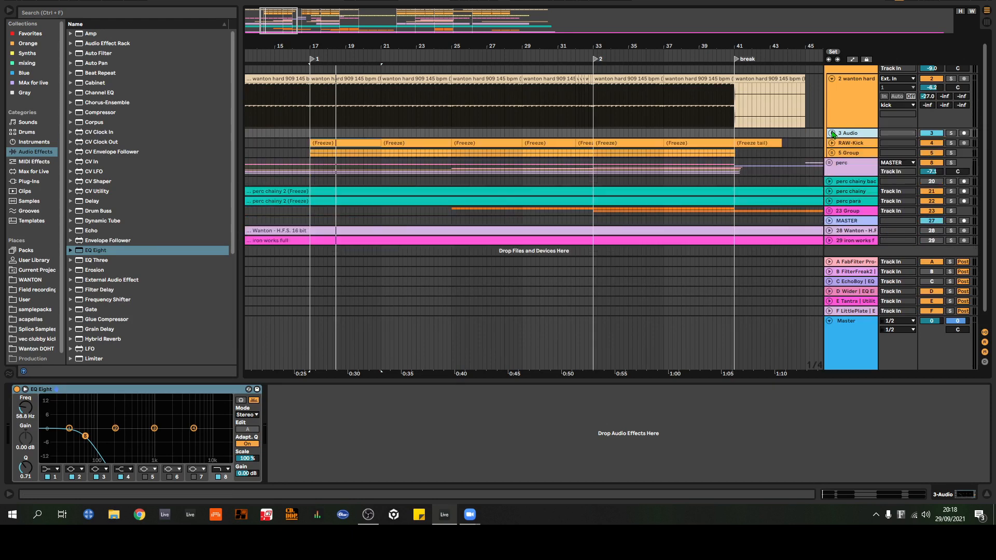
pyautogui.click(833, 79)
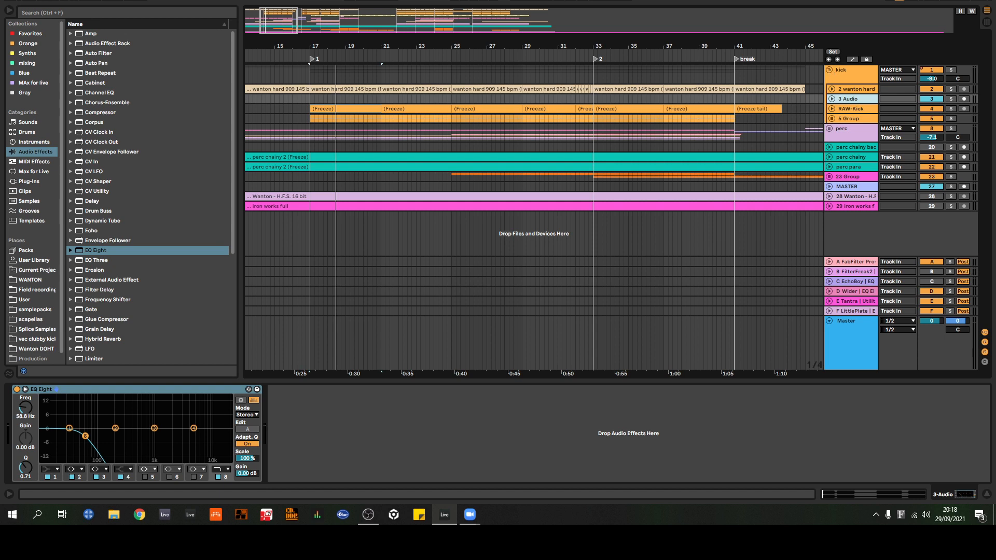
pyautogui.click(849, 89)
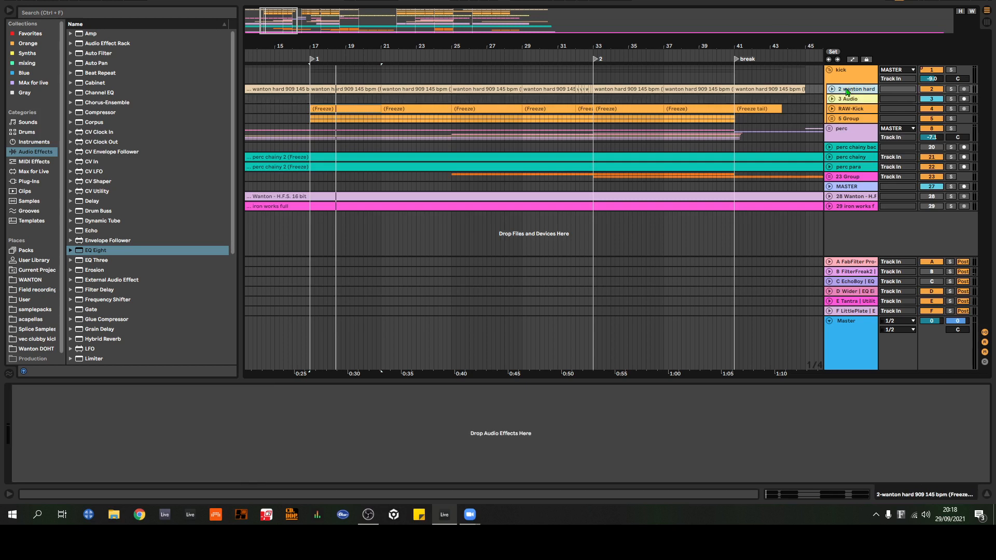
pyautogui.click(833, 89)
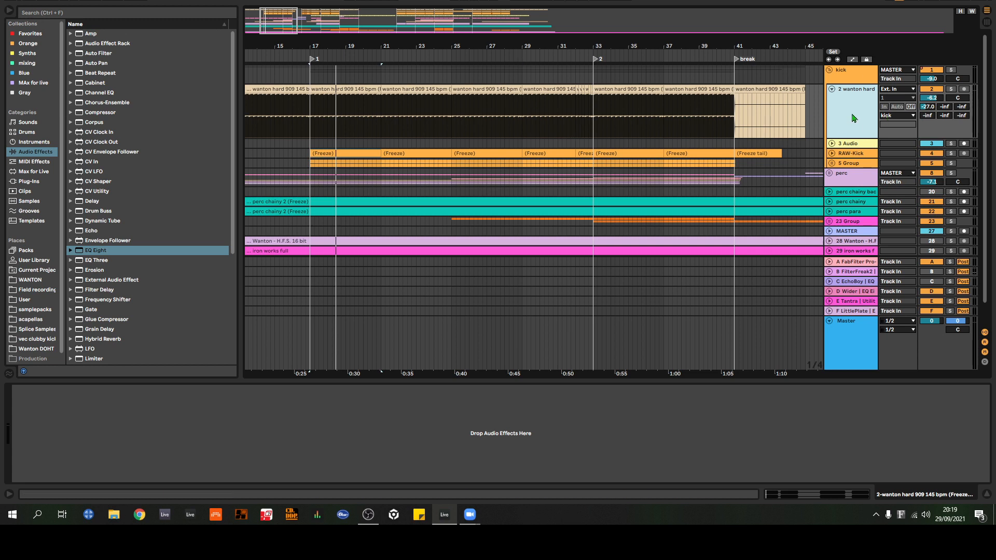
# Step: Duplicate the 2 wanton hard track and compare the copy with the original and the 4 Audio track's EQ Eight
pyautogui.hotkey('ctrl', 'd')
pyautogui.click(856, 207)
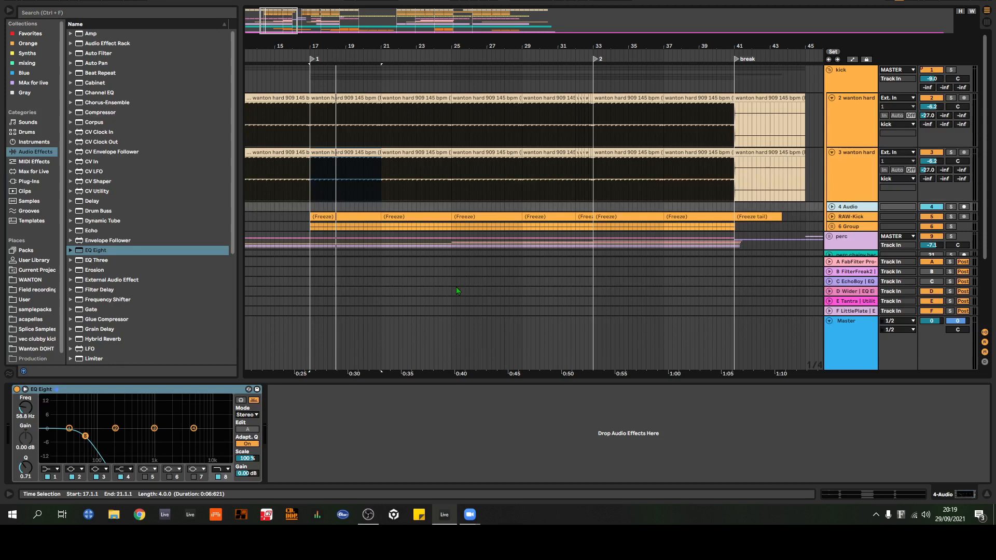
pyautogui.click(135, 390)
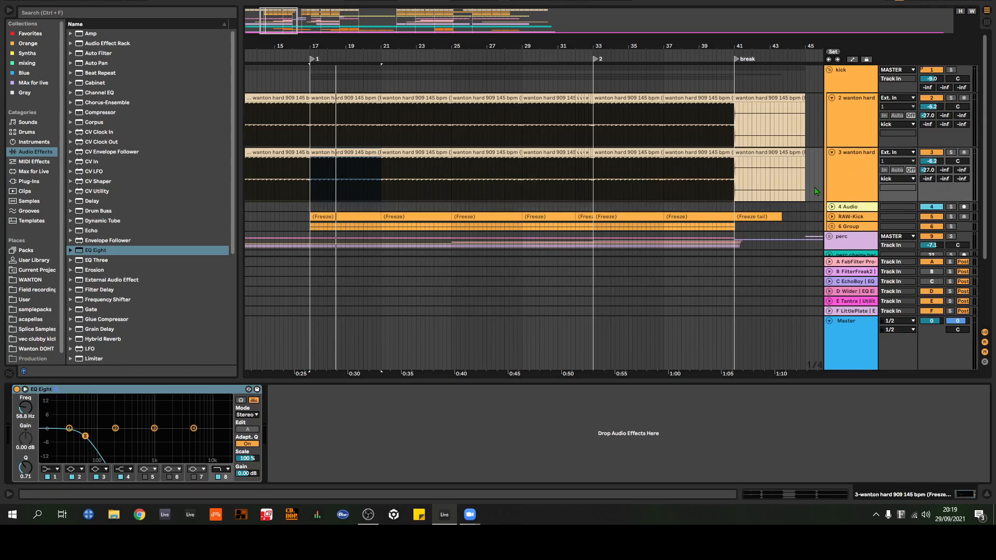
pyautogui.click(846, 167)
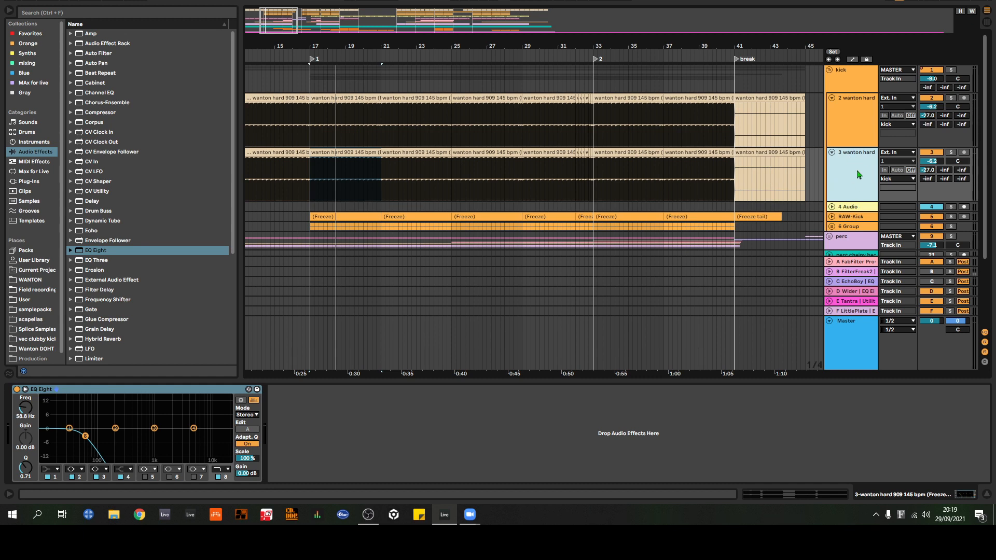
pyautogui.click(859, 126)
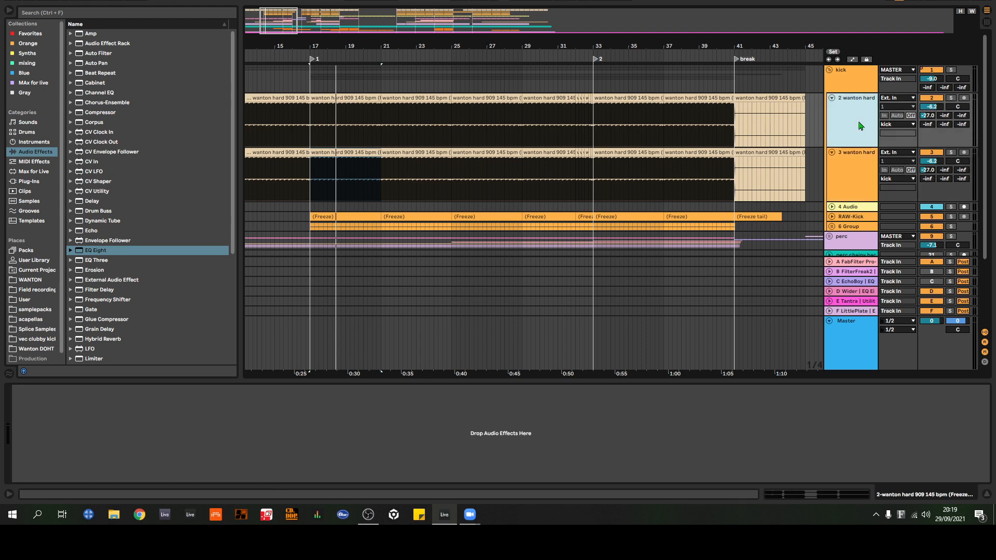
# Step: Delete the duplicated 3 wanton hard track from the kick group
pyautogui.moveTo(593, 49)
pyautogui.mouseDown()
pyautogui.moveTo(589, 119)
pyautogui.moveTo(600, 51)
pyautogui.mouseUp()
pyautogui.click(851, 175)
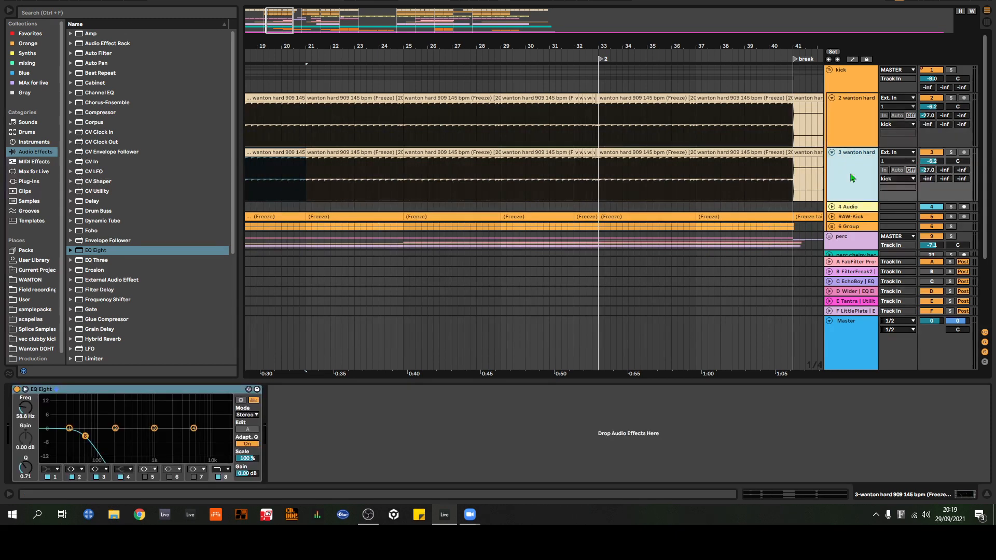
pyautogui.press('Delete')
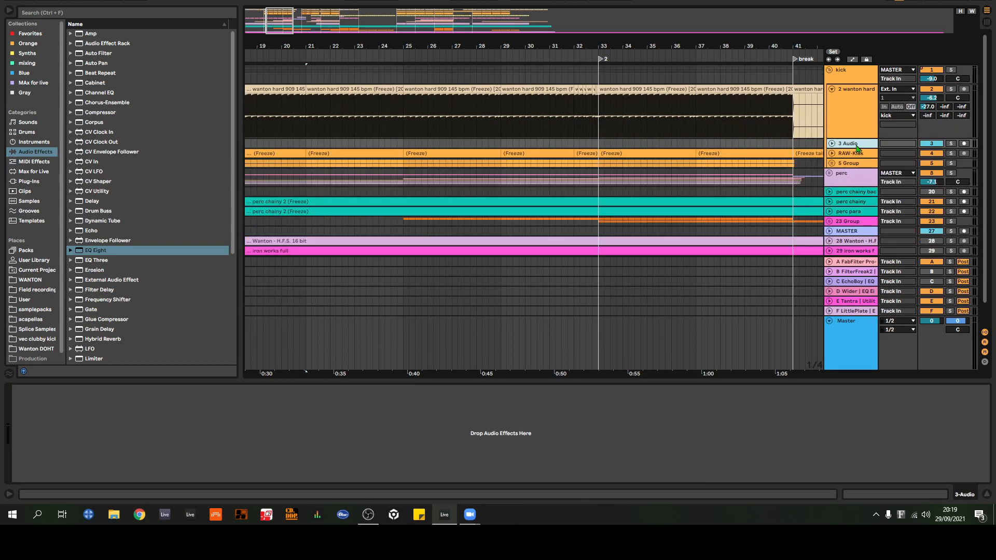
# Step: Check the 2 wanton hard and 3 Audio tracks, then make another duplicate of 2 wanton hard and remove it
pyautogui.click(851, 122)
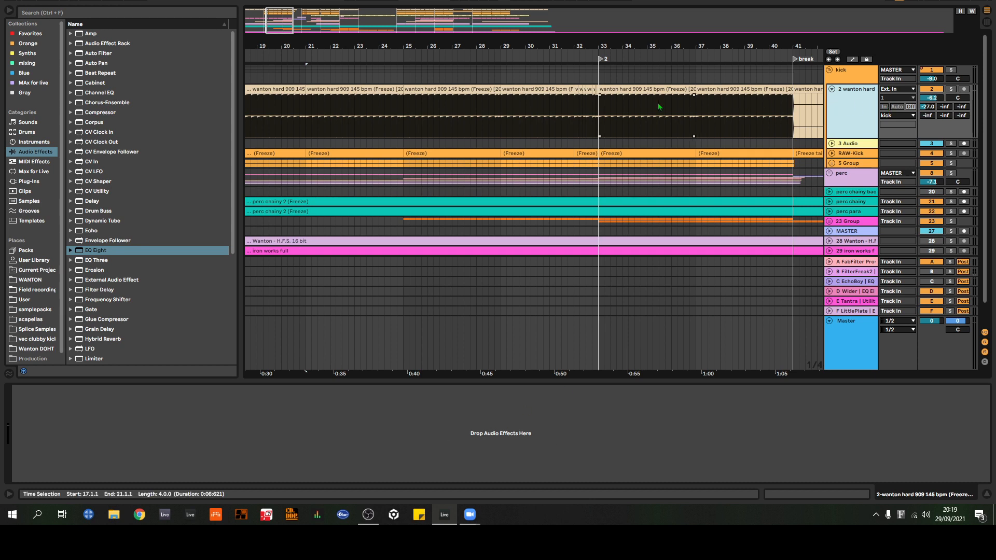
pyautogui.click(851, 144)
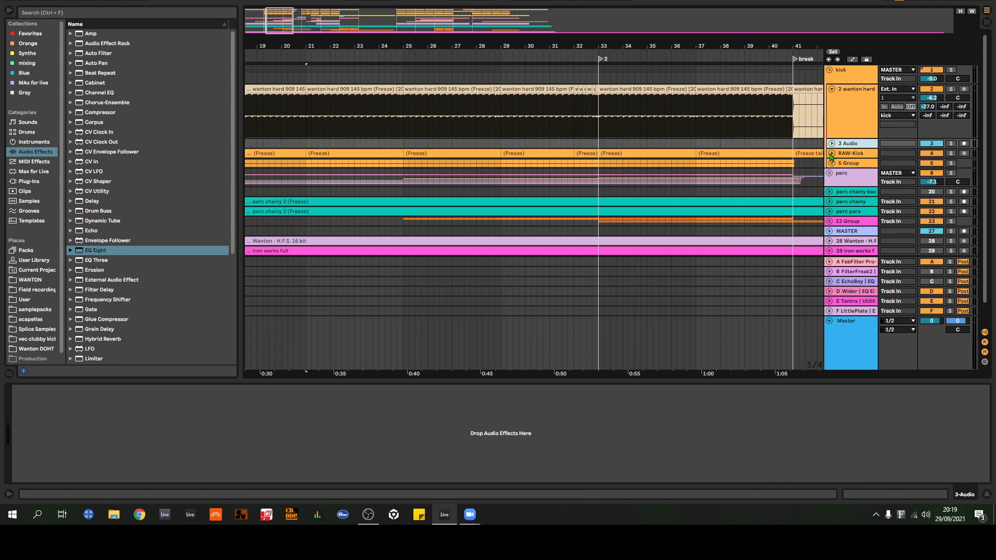
pyautogui.click(855, 134)
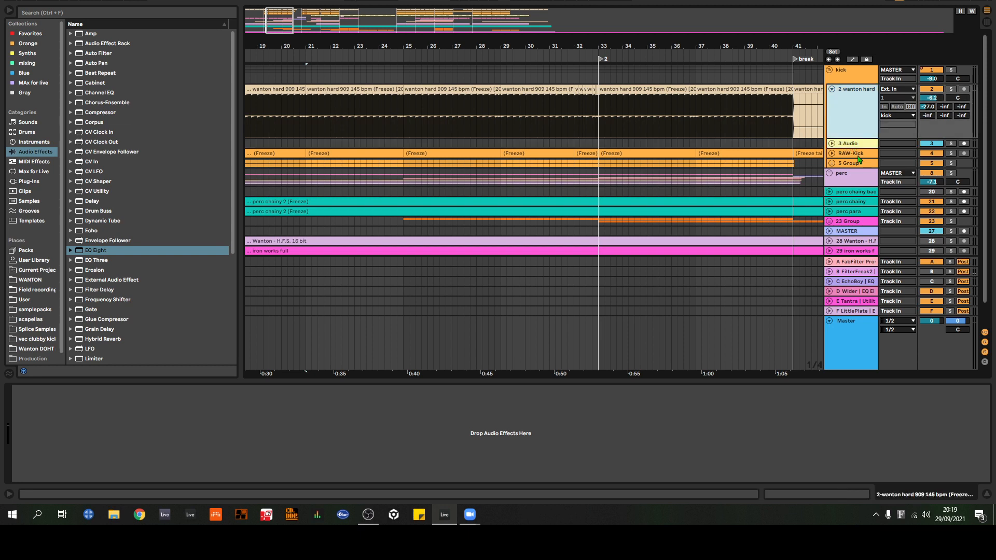
pyautogui.hotkey('ctrl', 'd')
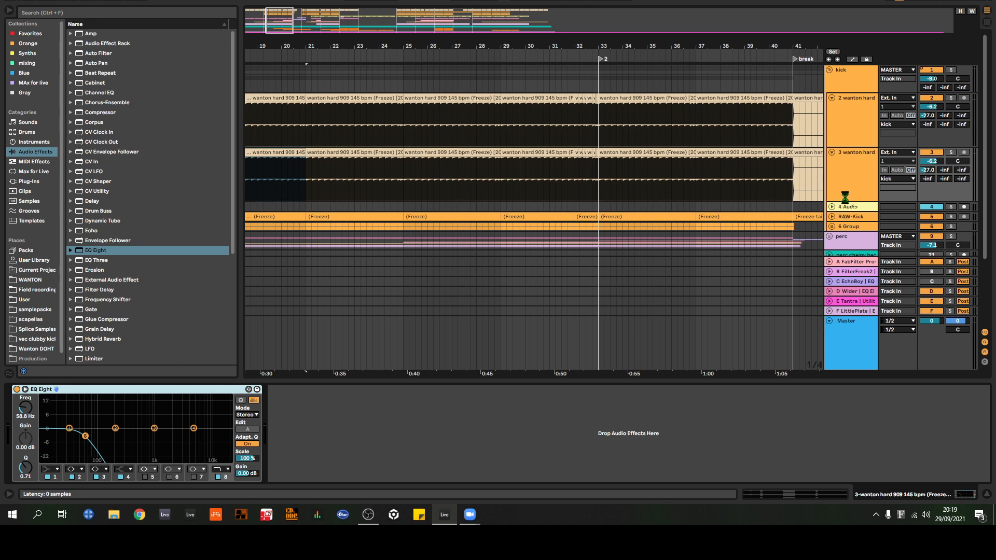
pyautogui.click(848, 178)
pyautogui.press('Delete')
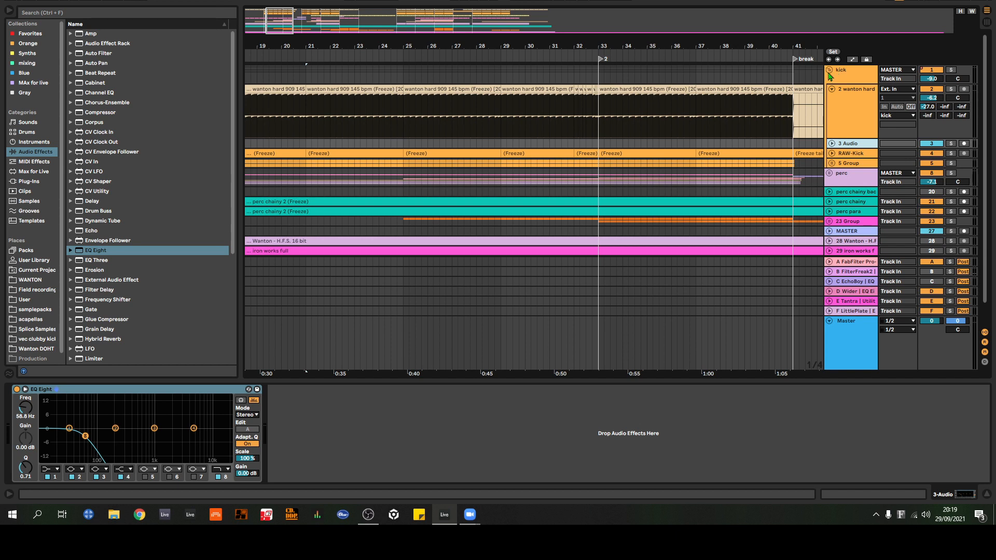
# Step: Show the kick group's automation lanes for its Auto Filter, Delay and Utility across the arrangement
pyautogui.click(849, 73)
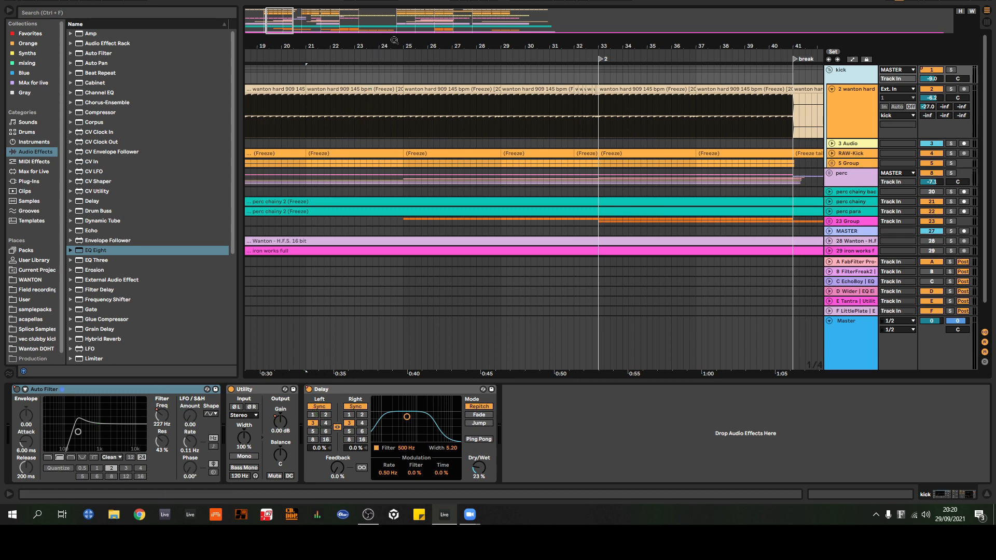
pyautogui.moveTo(394, 41); pyautogui.dragTo(394, 5)
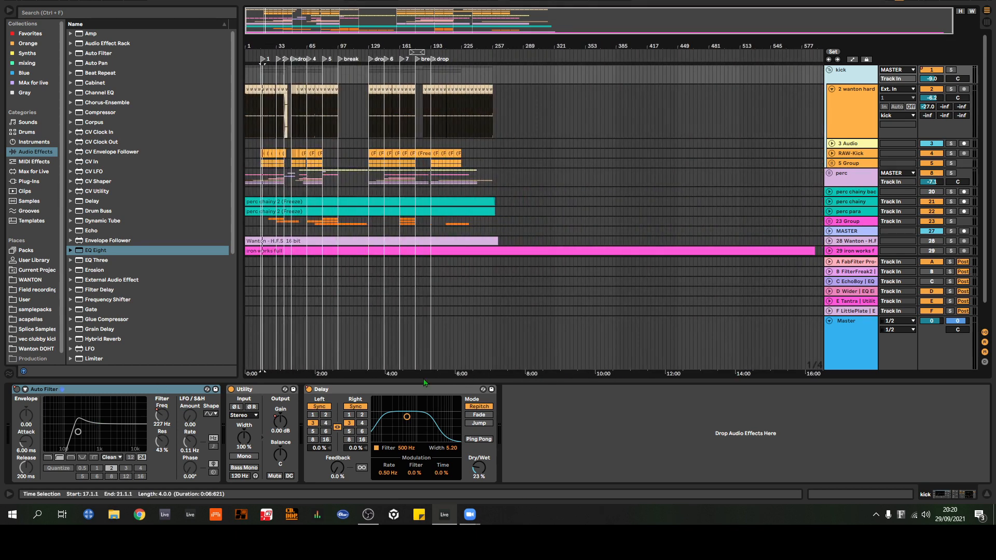
pyautogui.click(285, 430)
pyautogui.press('a')
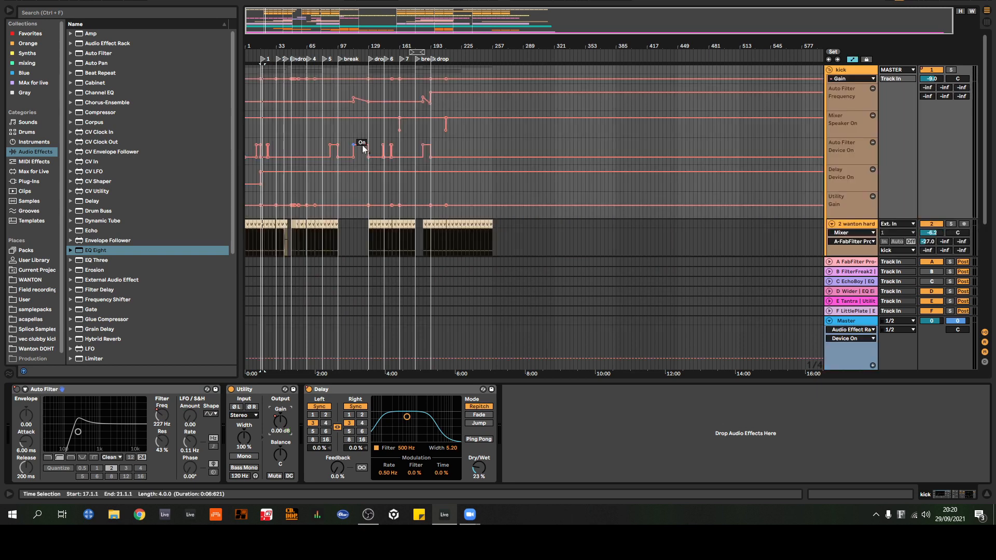
pyautogui.moveTo(269, 47); pyautogui.dragTo(269, 103)
pyautogui.moveTo(524, 67); pyautogui.dragTo(326, 44)
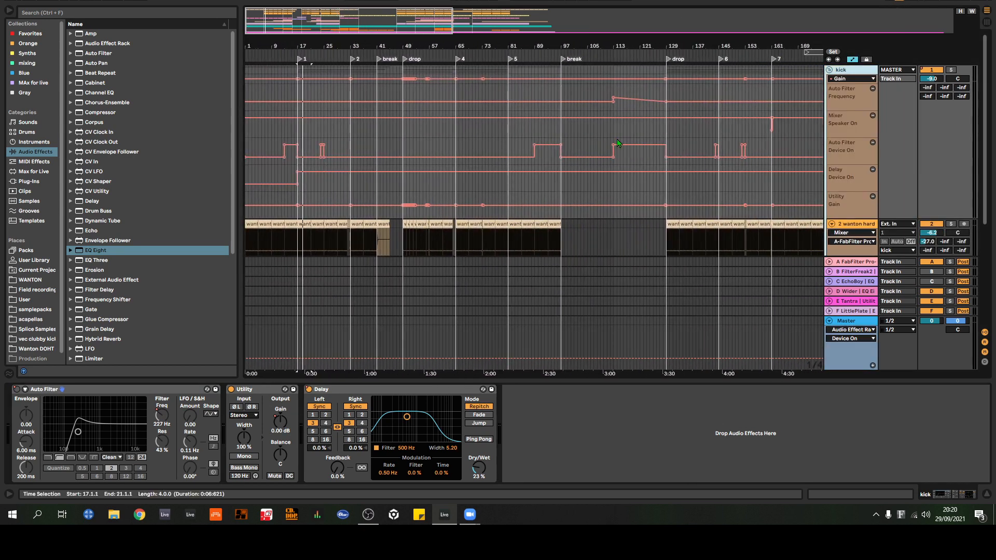
# Step: Enlarge the kick group's Utility Gain automation lane and inspect its gain changes at the bar 49 drop
pyautogui.scroll(-2, 867, 205)
pyautogui.moveTo(865, 186); pyautogui.dragTo(836, 291)
pyautogui.scroll(-5, 830, 209)
pyautogui.moveTo(417, 52); pyautogui.dragTo(449, 104)
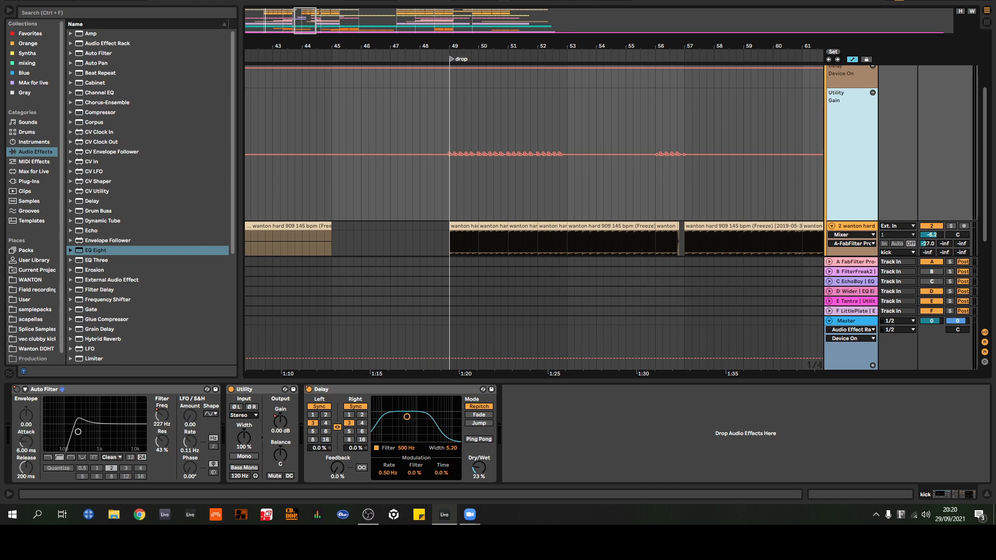
pyautogui.scroll(8, 736, 146)
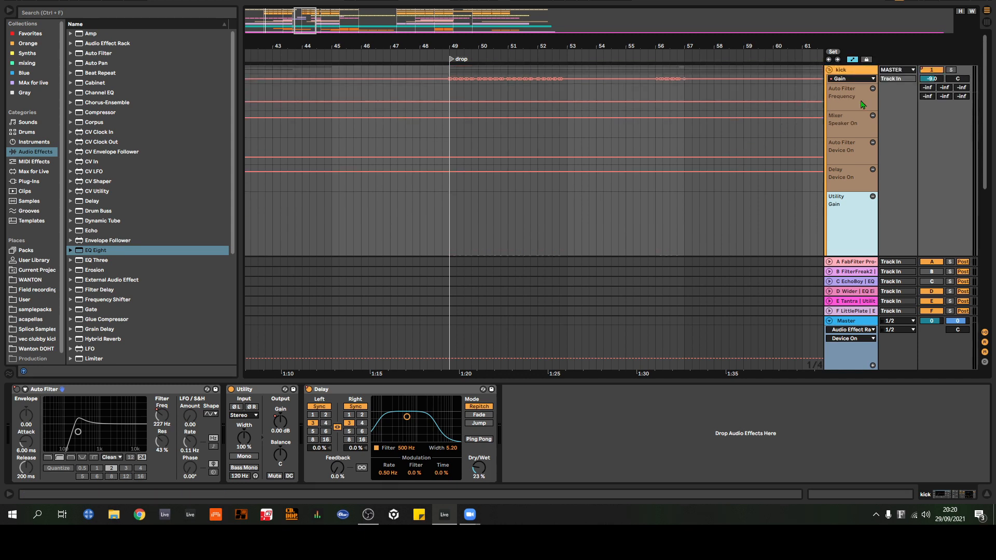
# Step: Hide the automation lanes and duplicate the 2 wanton hard track to compare its waveforms around bar 52
pyautogui.scroll(-8, 862, 105)
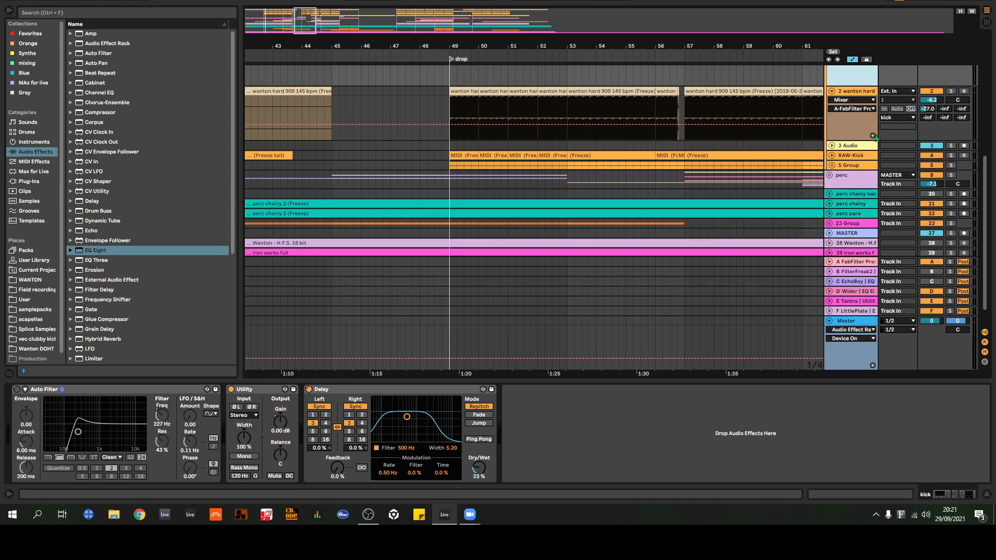
pyautogui.moveTo(523, 43); pyautogui.dragTo(519, 78)
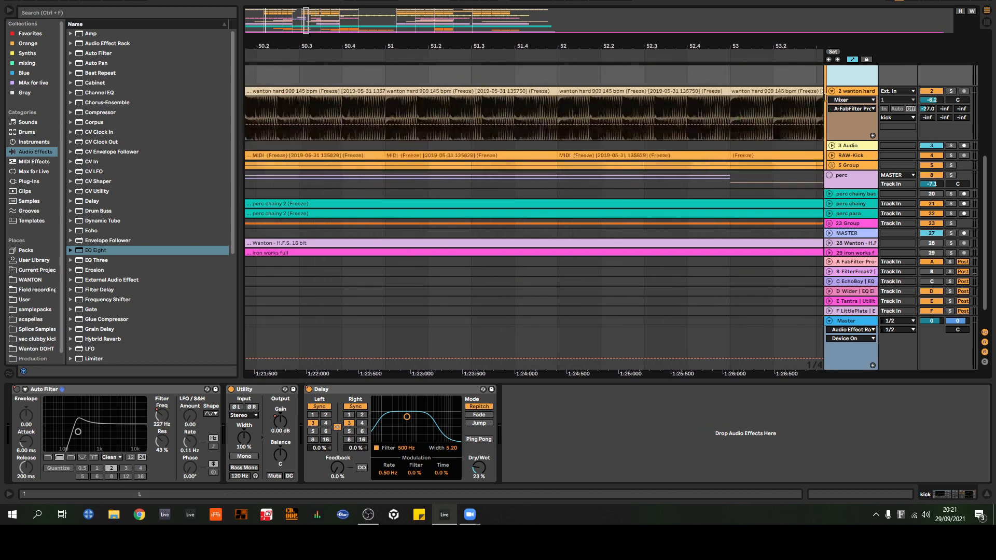
pyautogui.click(856, 94)
pyautogui.click(857, 94)
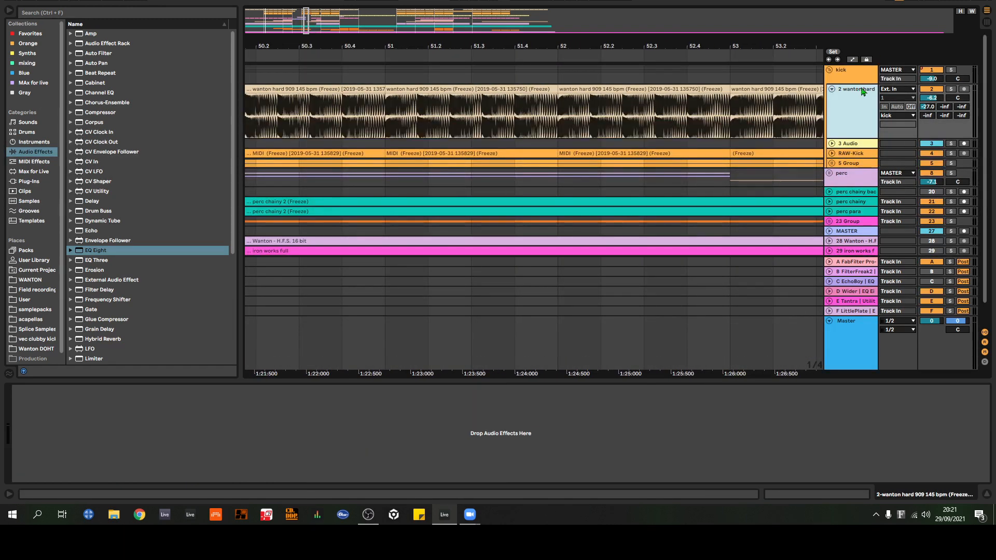
pyautogui.hotkey('ctrl', 'd')
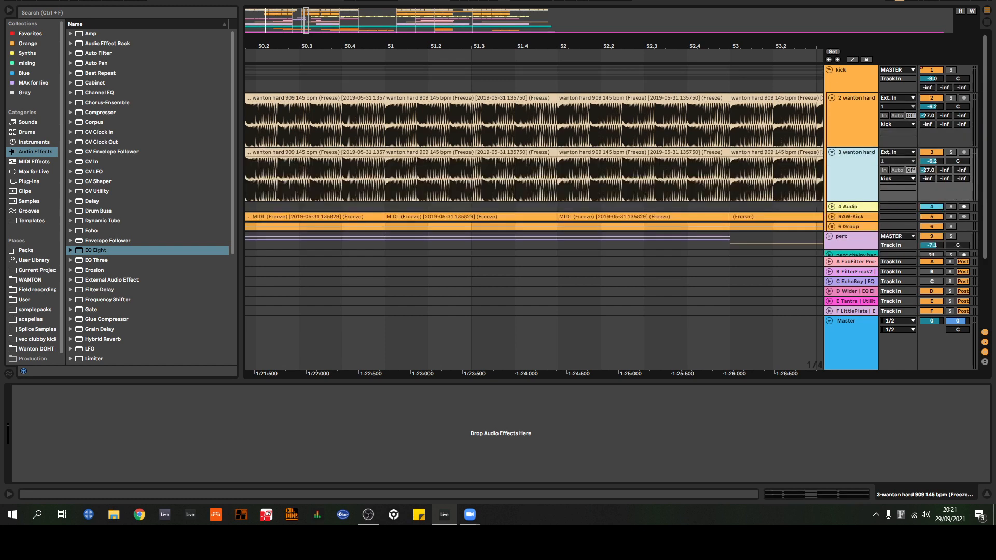
# Step: Select the duplicate track's clip at bar 52 and turn the fixed grid off for free positioning
pyautogui.moveTo(567, 44); pyautogui.dragTo(488, 147)
pyautogui.click(490, 152)
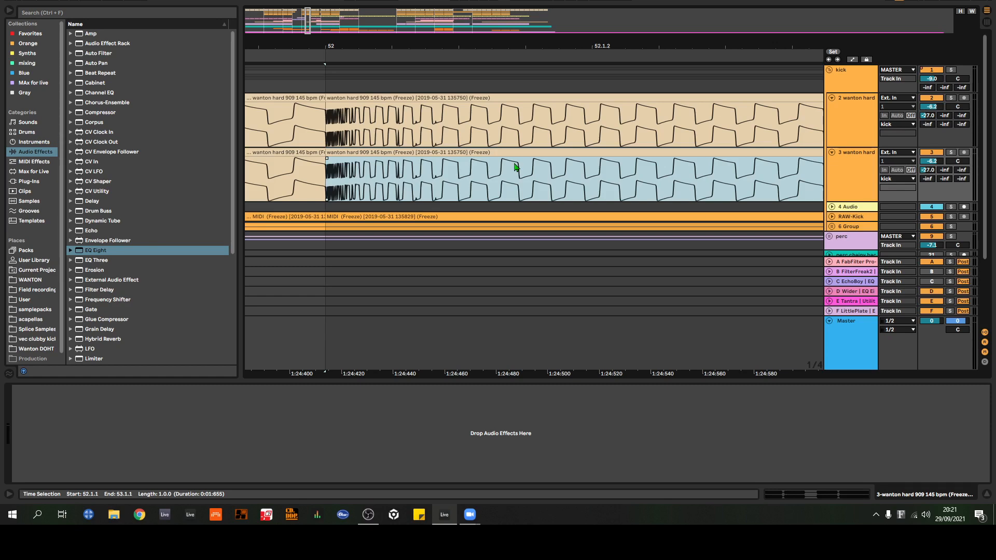
pyautogui.moveTo(343, 40); pyautogui.dragTo(347, 45)
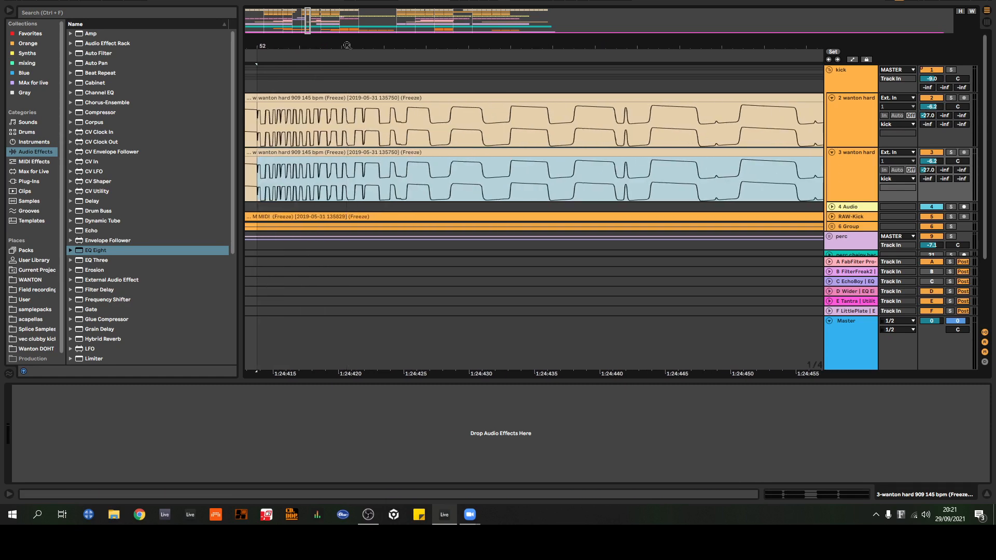
pyautogui.rightClick(397, 182)
pyautogui.rightClick(681, 303)
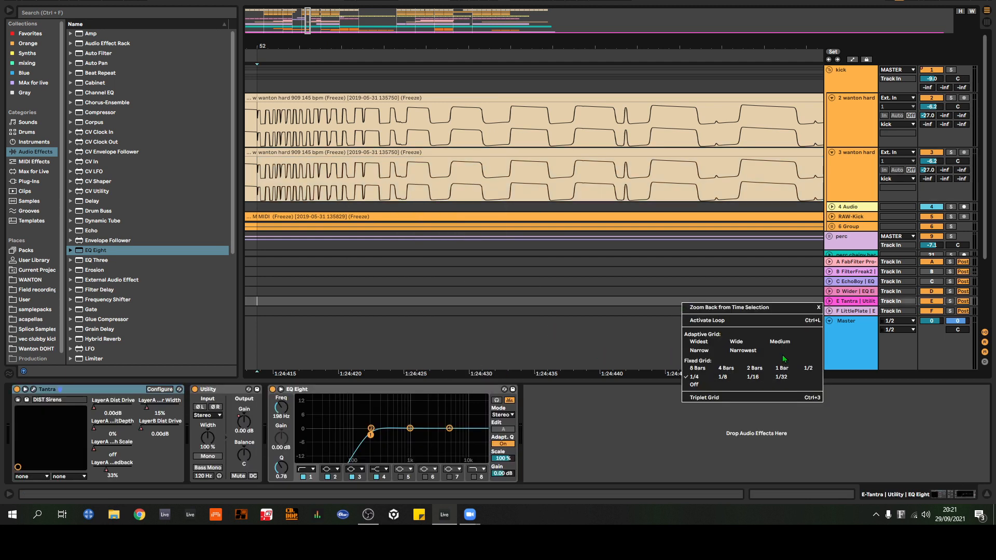
pyautogui.click(694, 385)
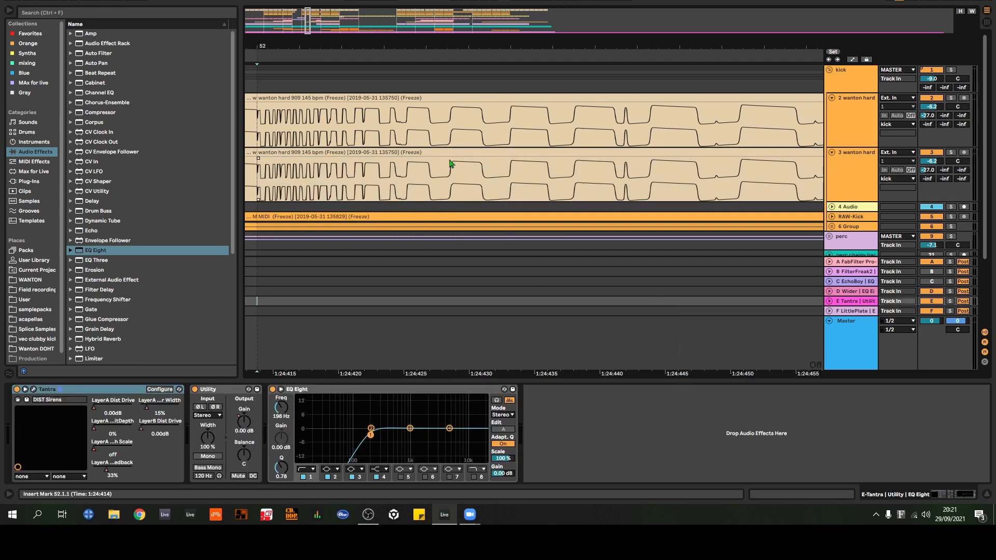
# Step: Shift the bar 52 clip on 3 wanton hard slightly later and back again, and delete that duplicate track
pyautogui.moveTo(450, 164); pyautogui.dragTo(485, 154)
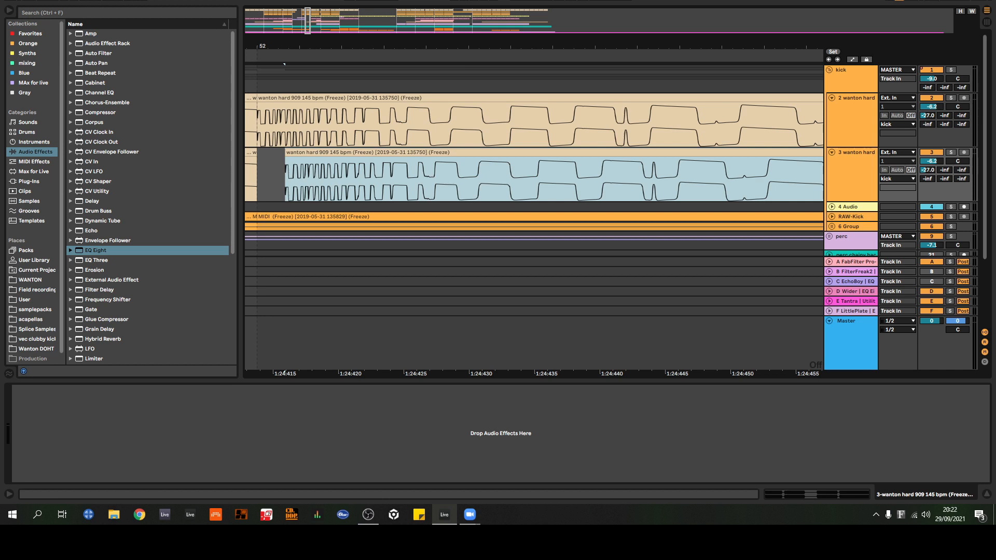
pyautogui.moveTo(535, 47); pyautogui.dragTo(535, 21)
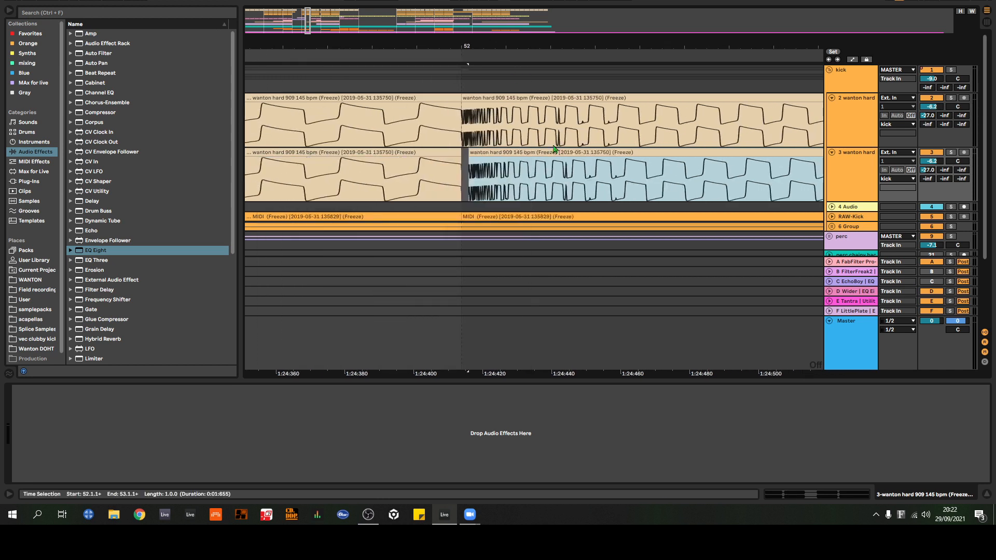
pyautogui.moveTo(572, 162); pyautogui.dragTo(565, 161)
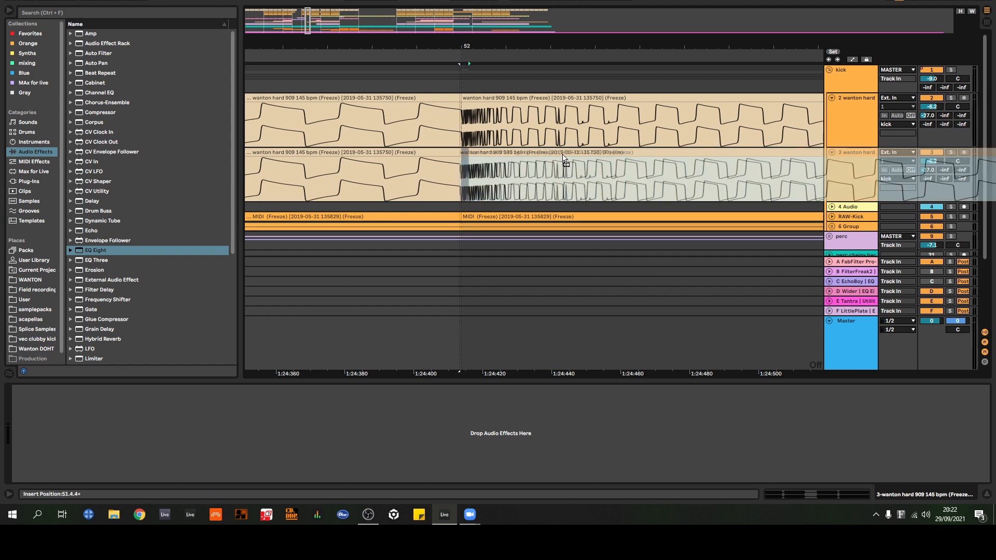
pyautogui.click(845, 177)
pyautogui.press('Delete')
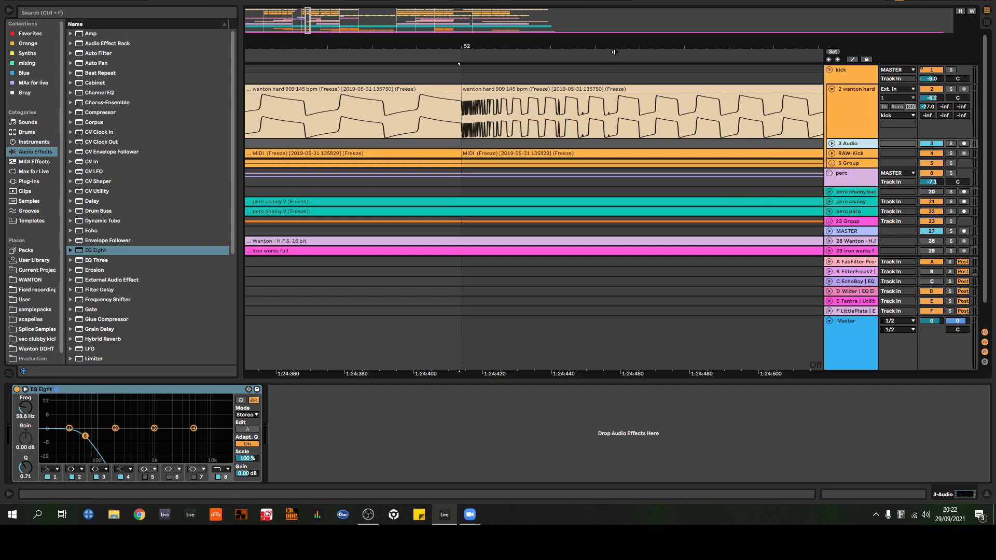
# Step: Show the kick group's automation lanes again and bring up the Utility Gain lane around the bar 49 drop
pyautogui.moveTo(616, 45); pyautogui.dragTo(458, 41)
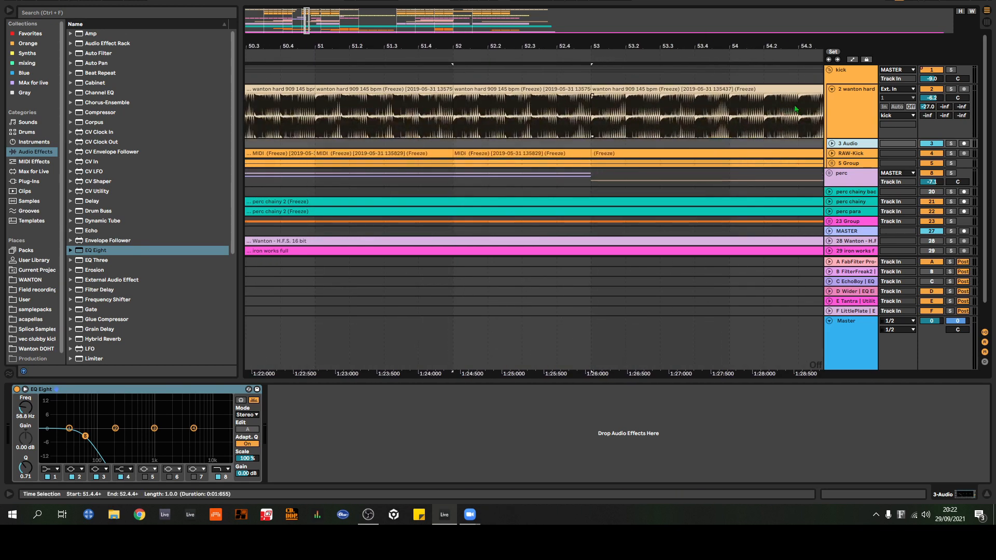
pyautogui.click(853, 79)
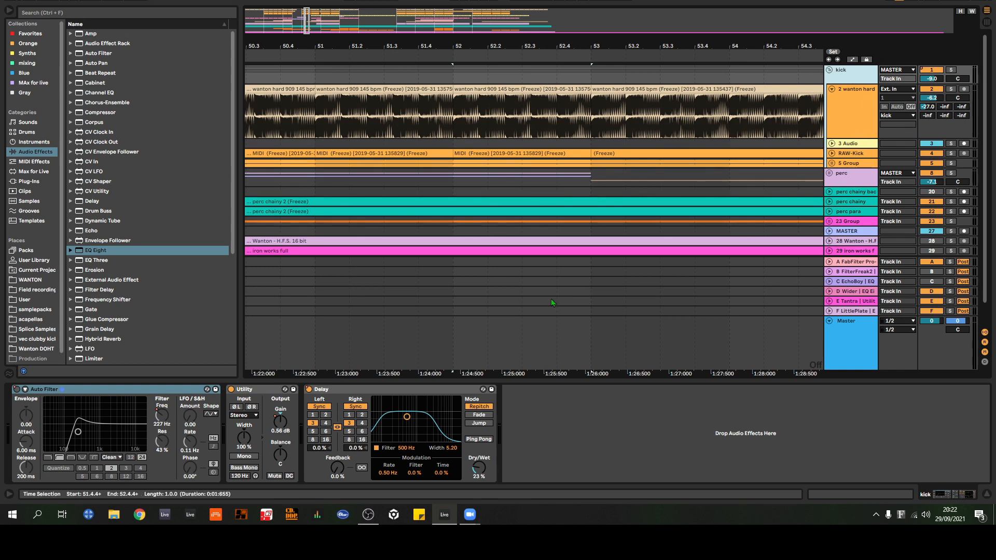
pyautogui.moveTo(812, 36)
pyautogui.mouseDown()
pyautogui.moveTo(808, 27)
pyautogui.moveTo(826, 34)
pyautogui.mouseUp()
pyautogui.press('a')
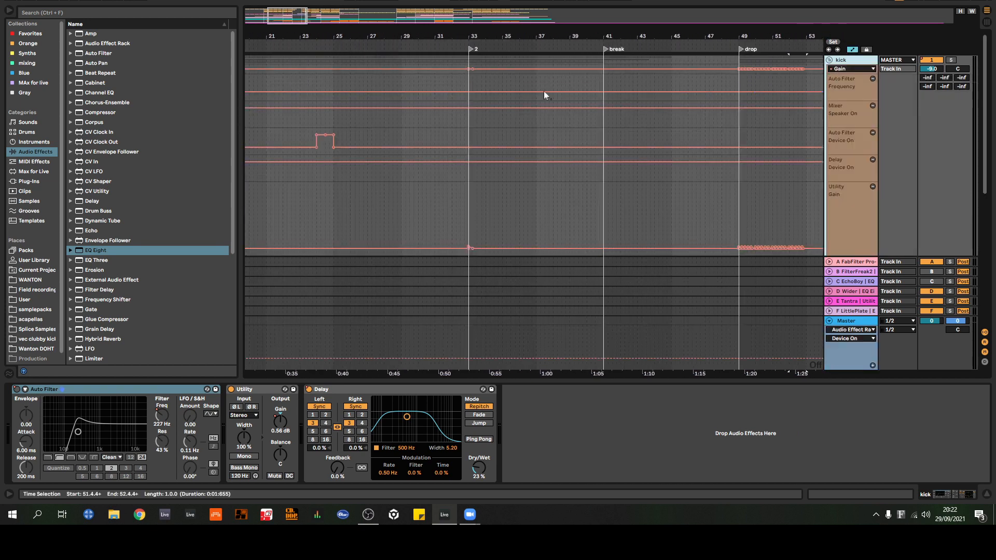
pyautogui.moveTo(537, 36); pyautogui.dragTo(537, 15)
pyautogui.moveTo(359, 50); pyautogui.dragTo(450, 120)
pyautogui.scroll(-5, 771, 235)
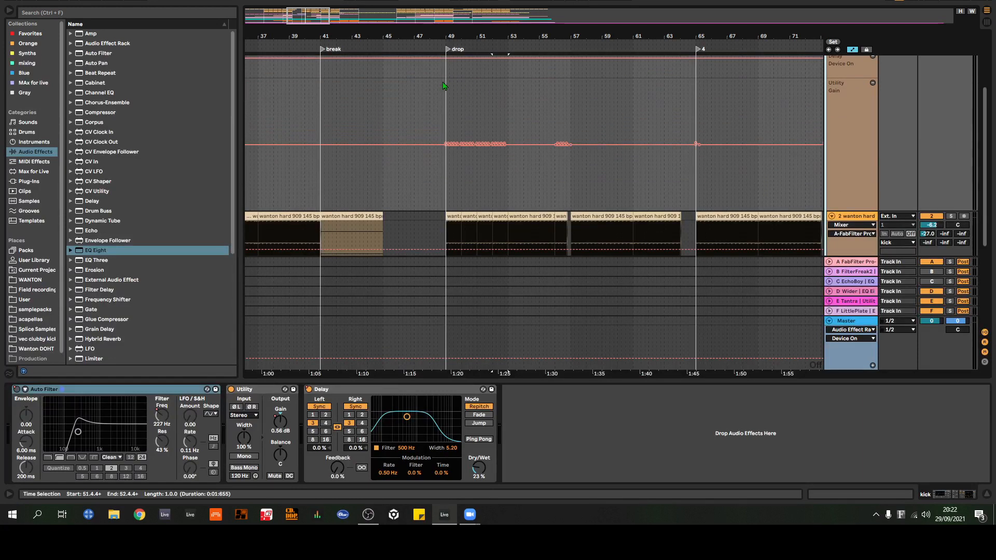
# Step: Set the arrangement's fixed grid to 1/16 and focus on the Utility Gain automation from the drop
pyautogui.rightClick(418, 108)
pyautogui.click(489, 224)
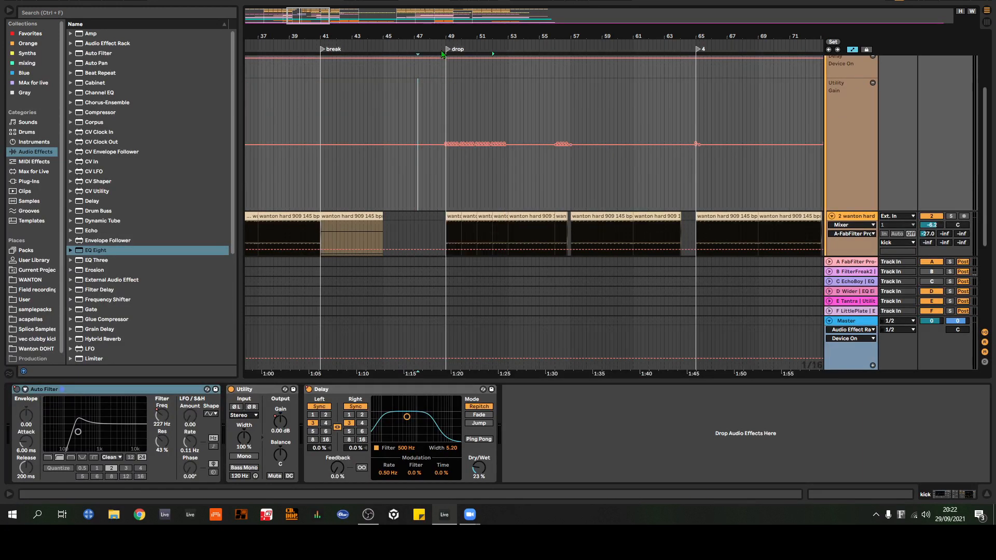
pyautogui.moveTo(447, 37)
pyautogui.mouseDown()
pyautogui.moveTo(448, 112)
pyautogui.moveTo(443, 34)
pyautogui.mouseUp()
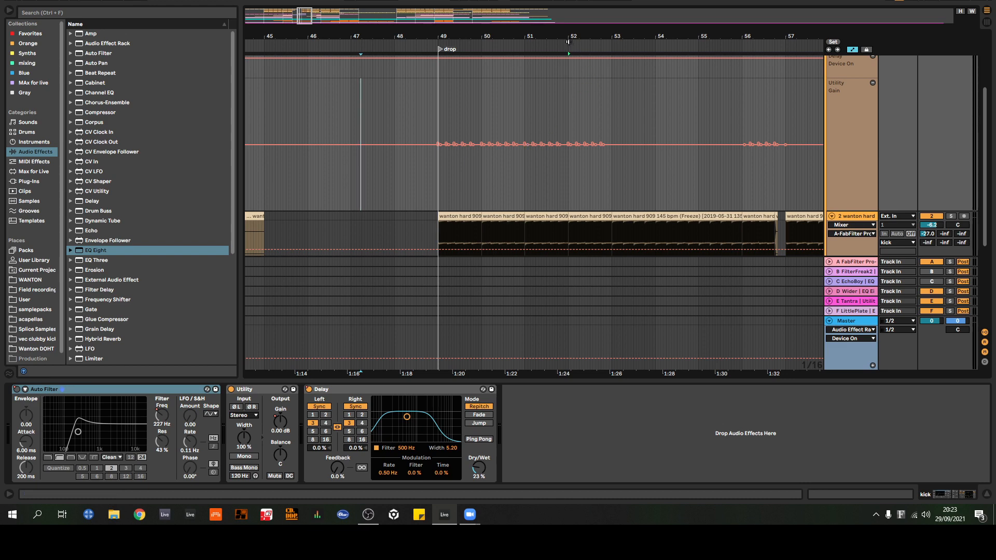
# Step: Examine the kick group's Utility Gain automation across the arrangement and around the bar 49 drop
pyautogui.moveTo(570, 39); pyautogui.dragTo(451, 2)
pyautogui.scroll(-1, 311, 134)
pyautogui.scroll(2, 311, 134)
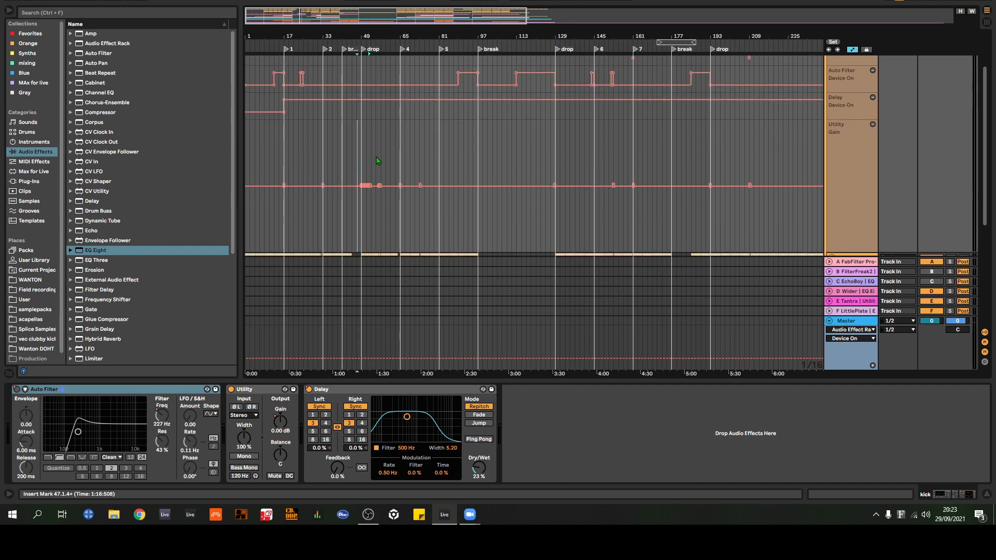
pyautogui.moveTo(349, 36); pyautogui.dragTo(389, 92)
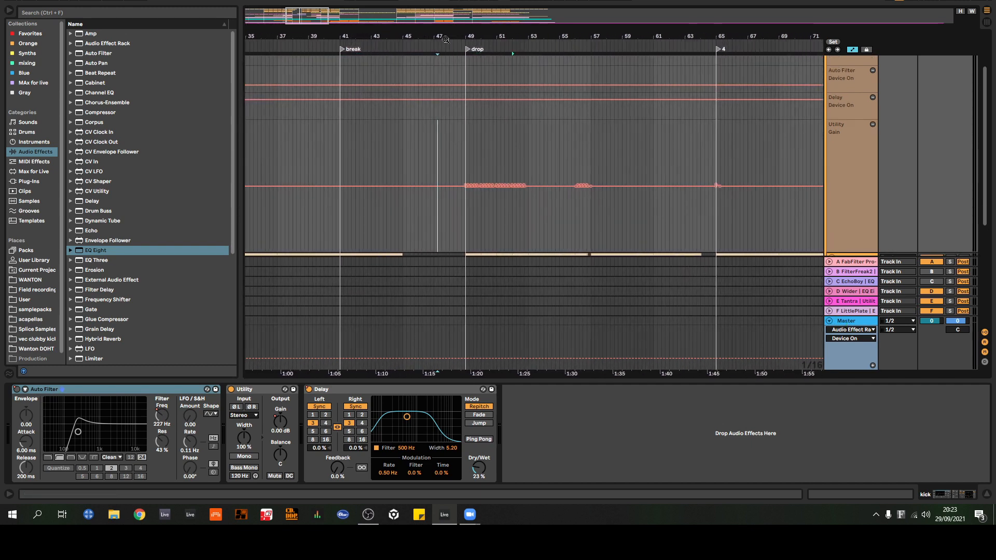
pyautogui.moveTo(492, 38); pyautogui.dragTo(480, 78)
pyautogui.scroll(-2, 442, 74)
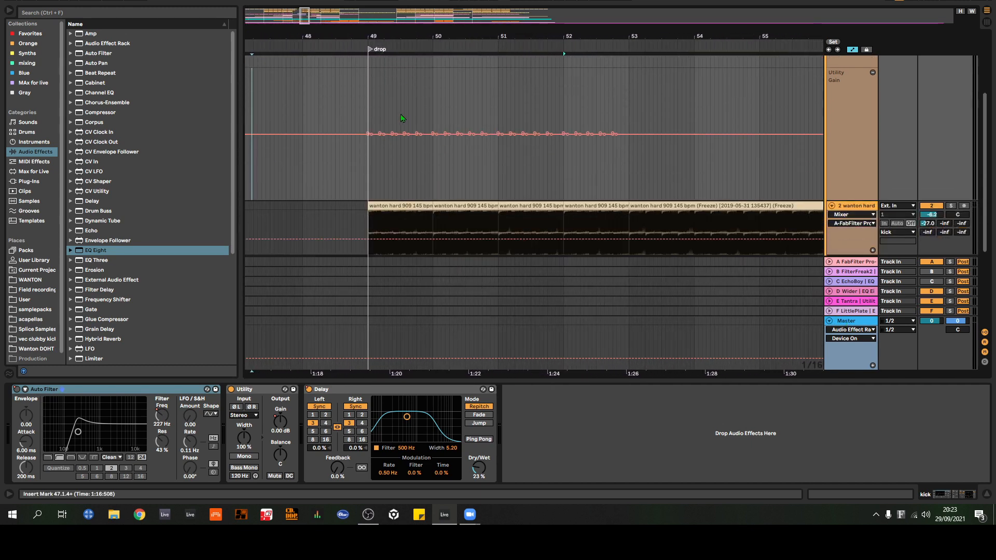
pyautogui.moveTo(598, 37); pyautogui.dragTo(721, 40)
pyautogui.moveTo(543, 43); pyautogui.dragTo(507, 3)
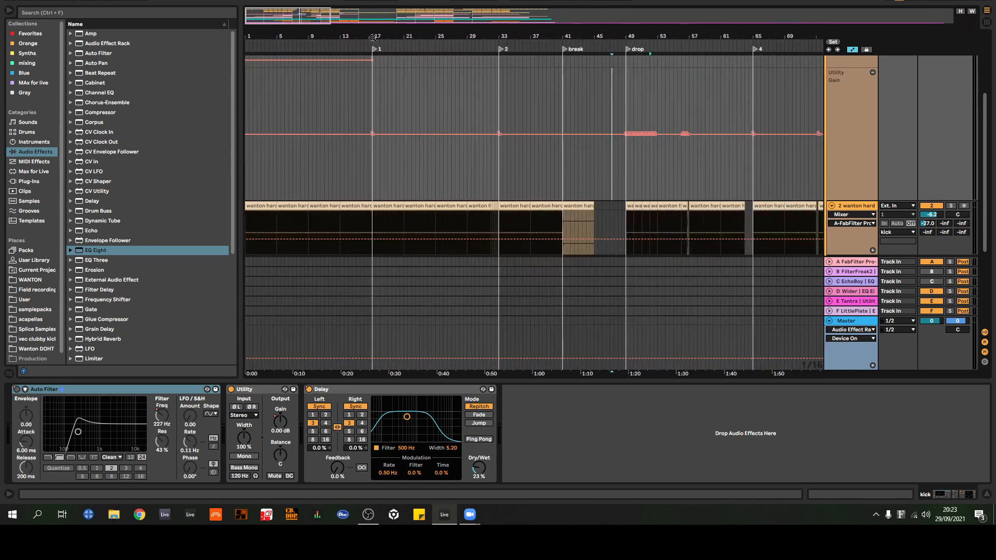
# Step: Inspect the kick group's Auto Filter, Delay and Utility Gain automation around the section marker at bar 17
pyautogui.click(612, 115)
pyautogui.scroll(3, 586, 130)
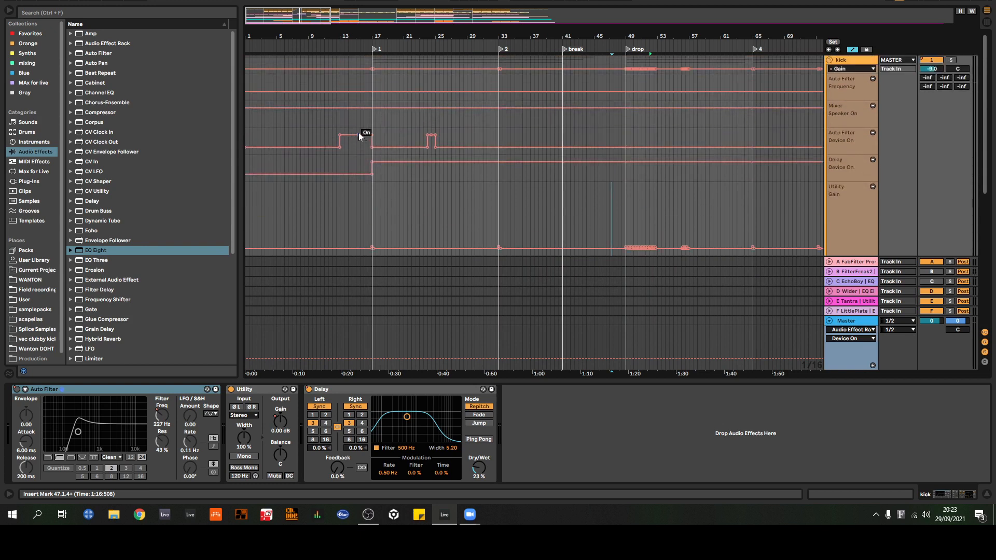
pyautogui.scroll(-1, 379, 139)
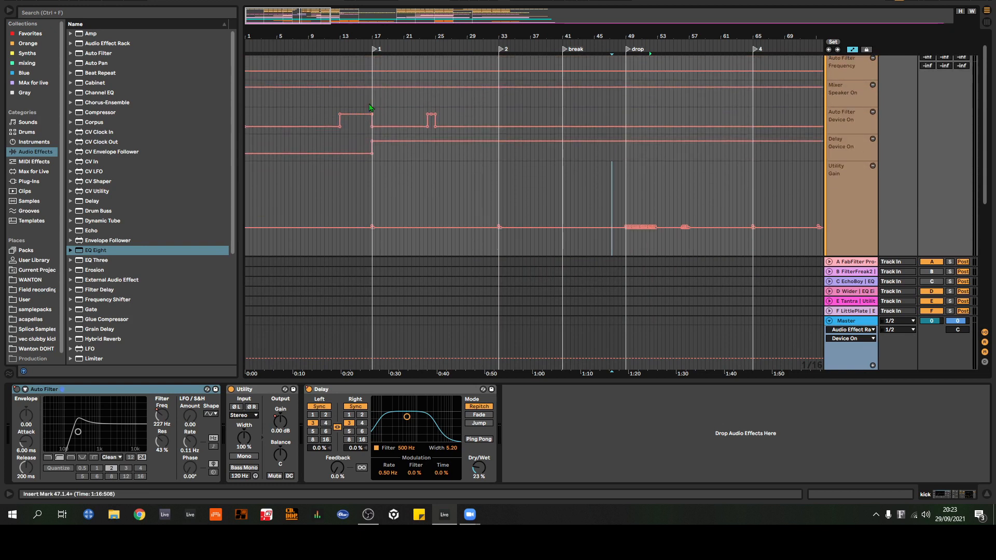
pyautogui.scroll(-2, 402, 142)
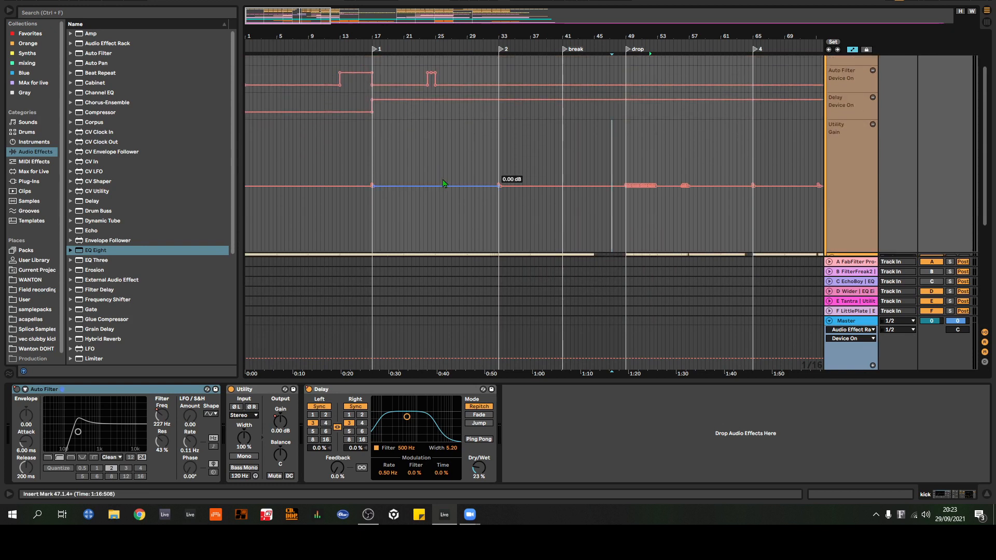
pyautogui.scroll(2, 441, 174)
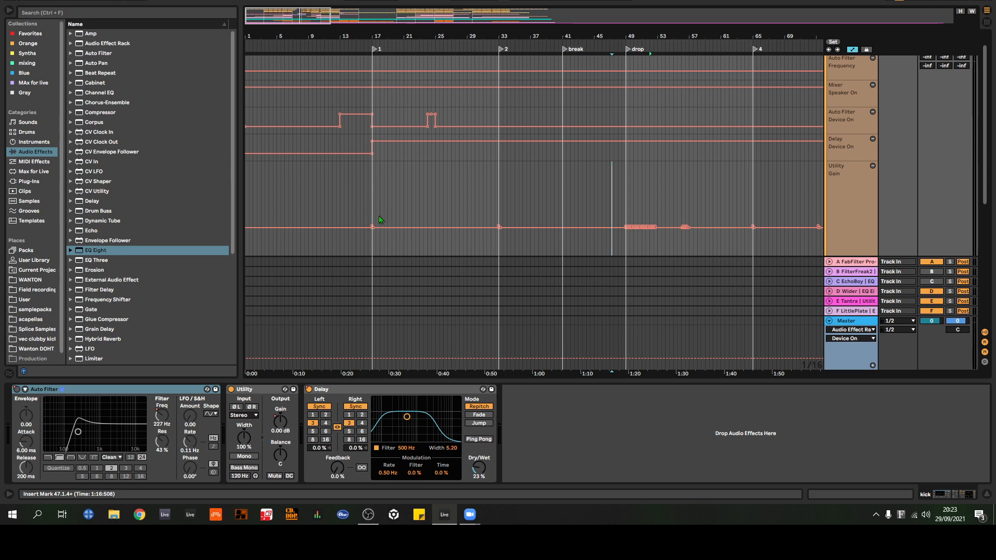
pyautogui.moveTo(375, 229)
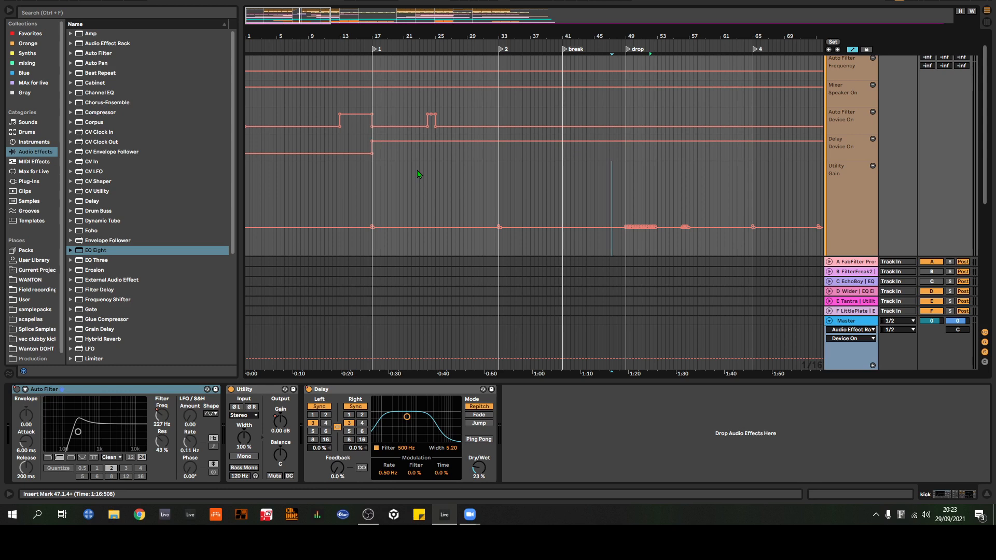
# Step: Compare the Utility Gain bumps from the bar 49 drop with the kick hits in the wanton hard clips underneath
pyautogui.moveTo(630, 38); pyautogui.dragTo(628, 6)
pyautogui.scroll(-1, 384, 75)
pyautogui.moveTo(340, 37); pyautogui.dragTo(376, 103)
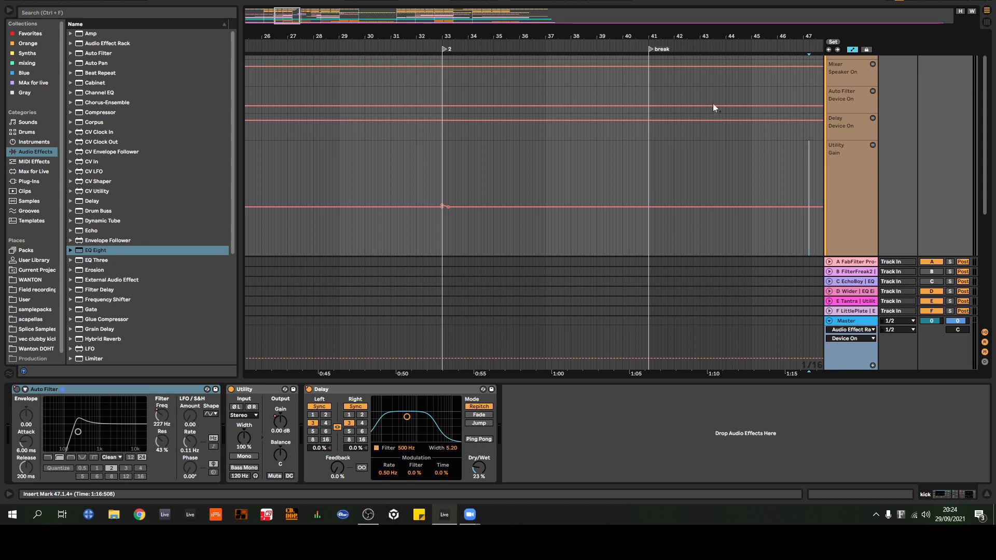
pyautogui.moveTo(710, 37)
pyautogui.mouseDown()
pyautogui.moveTo(605, 36)
pyautogui.moveTo(507, 10)
pyautogui.moveTo(508, 34)
pyautogui.moveTo(555, 47)
pyautogui.moveTo(461, 73)
pyautogui.mouseUp()
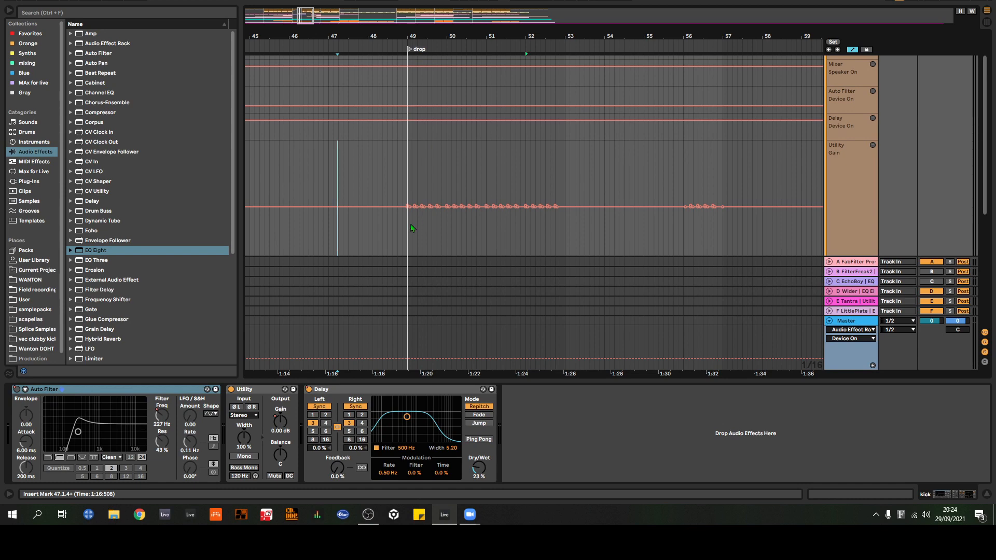
pyautogui.moveTo(526, 40)
pyautogui.mouseDown()
pyautogui.moveTo(627, 27)
pyautogui.moveTo(581, 26)
pyautogui.moveTo(590, 43)
pyautogui.moveTo(559, 42)
pyautogui.mouseUp()
pyautogui.moveTo(421, 42)
pyautogui.mouseDown()
pyautogui.moveTo(394, 37)
pyautogui.moveTo(404, 40)
pyautogui.moveTo(404, 93)
pyautogui.mouseUp()
pyautogui.scroll(-3, 568, 146)
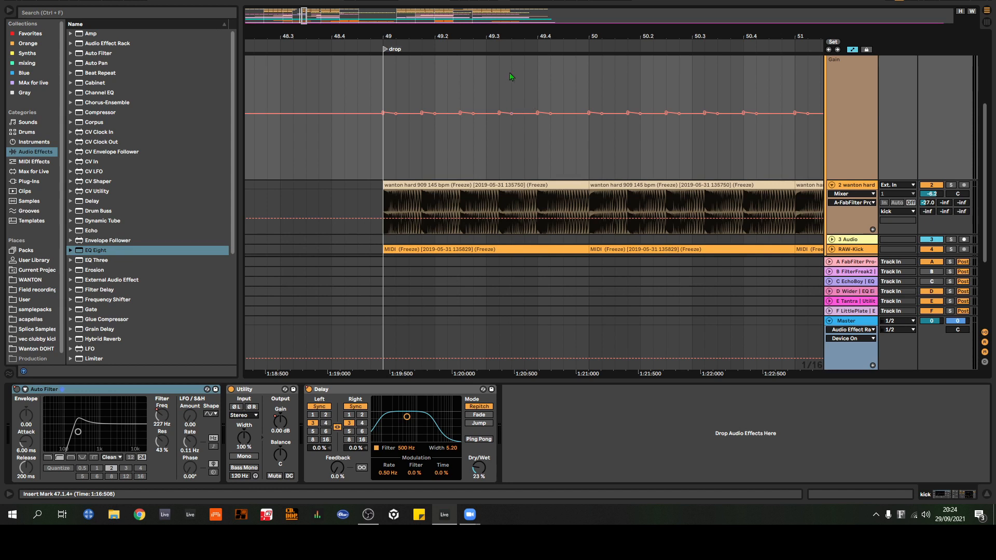
pyautogui.moveTo(524, 37); pyautogui.dragTo(419, 21)
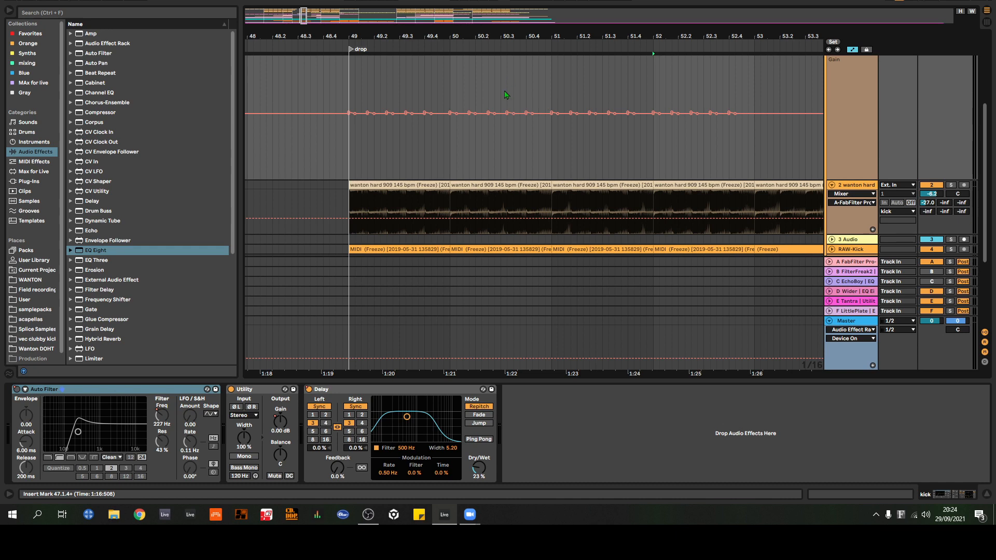
pyautogui.moveTo(549, 41); pyautogui.dragTo(476, 36)
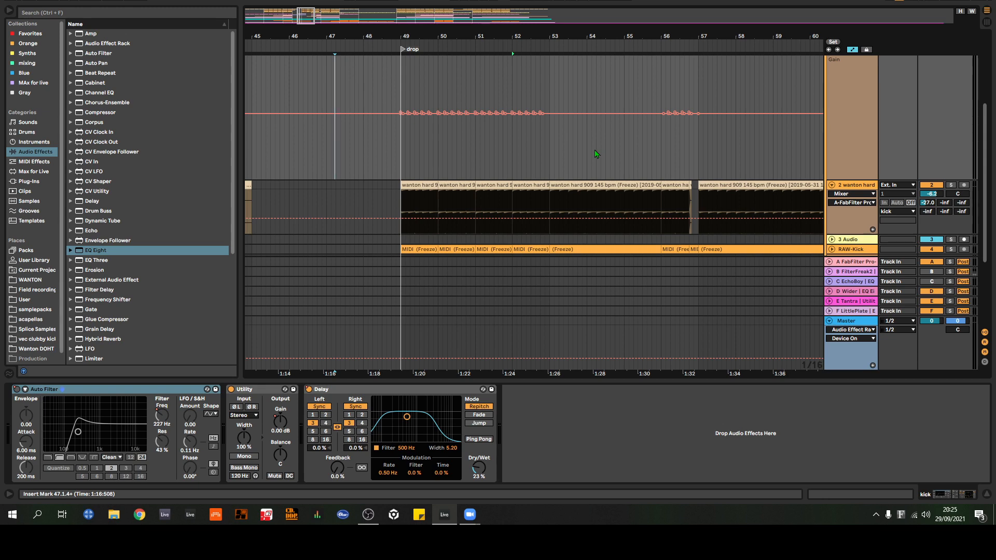
# Step: Review all of the kick group's automation lanes over the full length of the arrangement
pyautogui.moveTo(701, 35); pyautogui.dragTo(491, 35)
pyautogui.moveTo(722, 39); pyautogui.dragTo(715, 10)
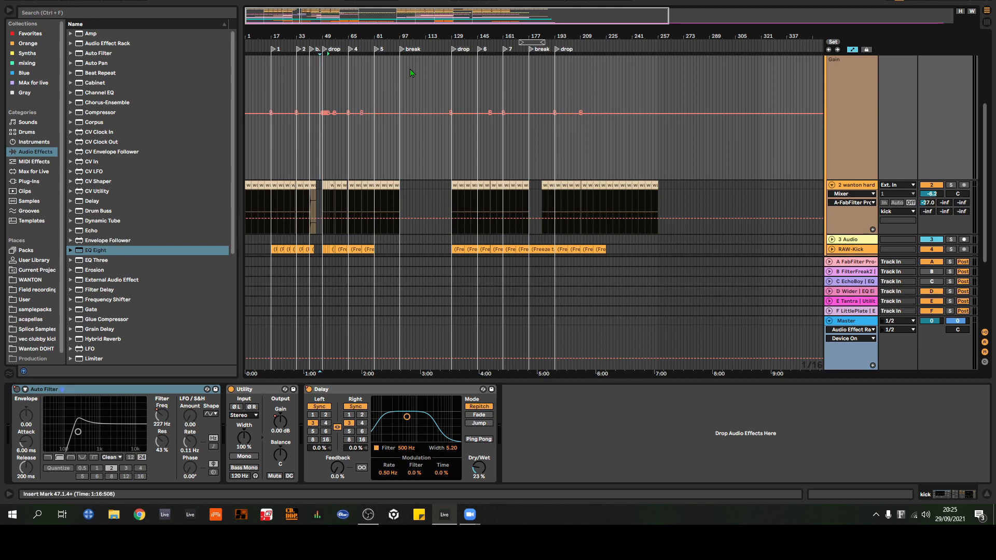
pyautogui.moveTo(386, 45); pyautogui.dragTo(385, 32)
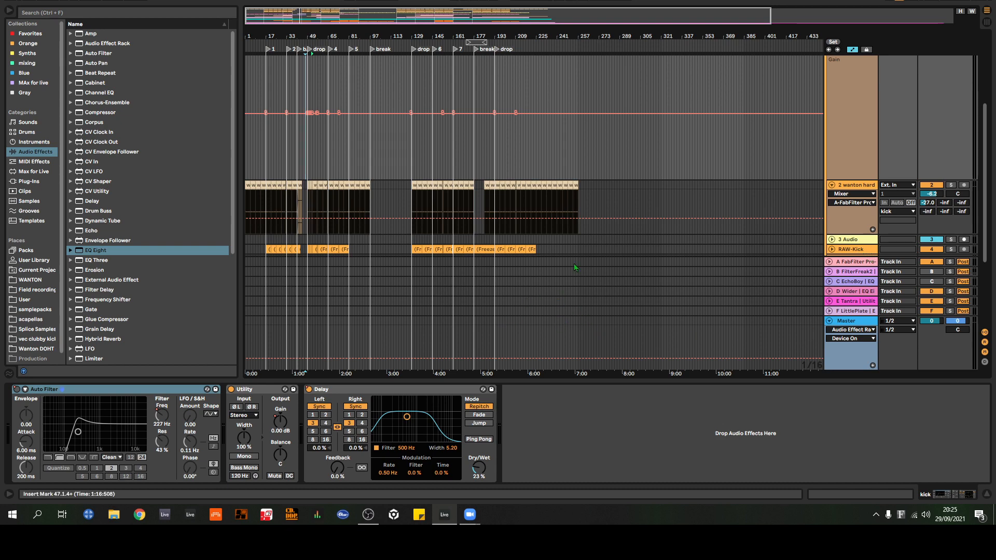
pyautogui.scroll(1, 679, 110)
pyautogui.scroll(3, 731, 93)
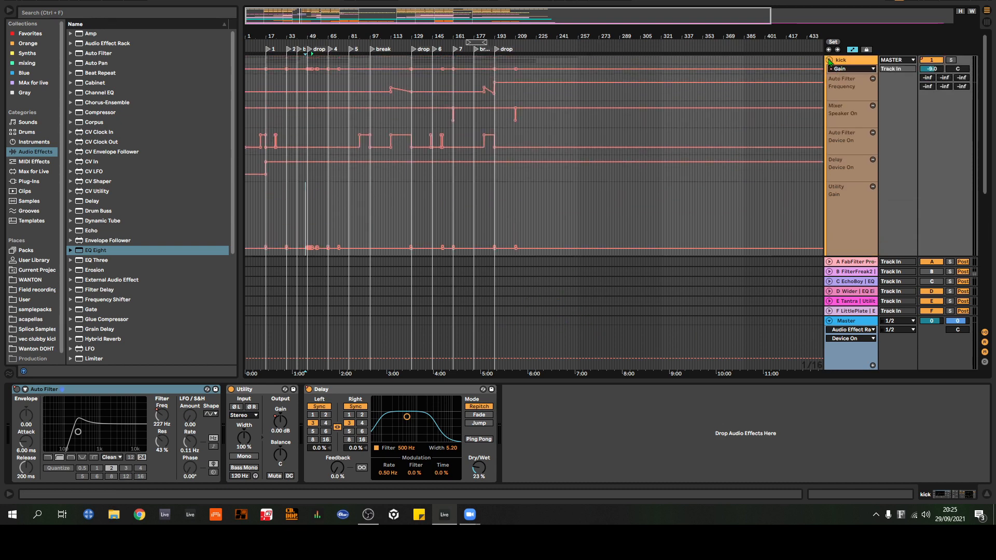
# Step: Fold the kick group, unfold the perc group and look over its Cymatics loop tracks and their send automation
pyautogui.click(830, 60)
pyautogui.moveTo(289, 35); pyautogui.dragTo(318, 34)
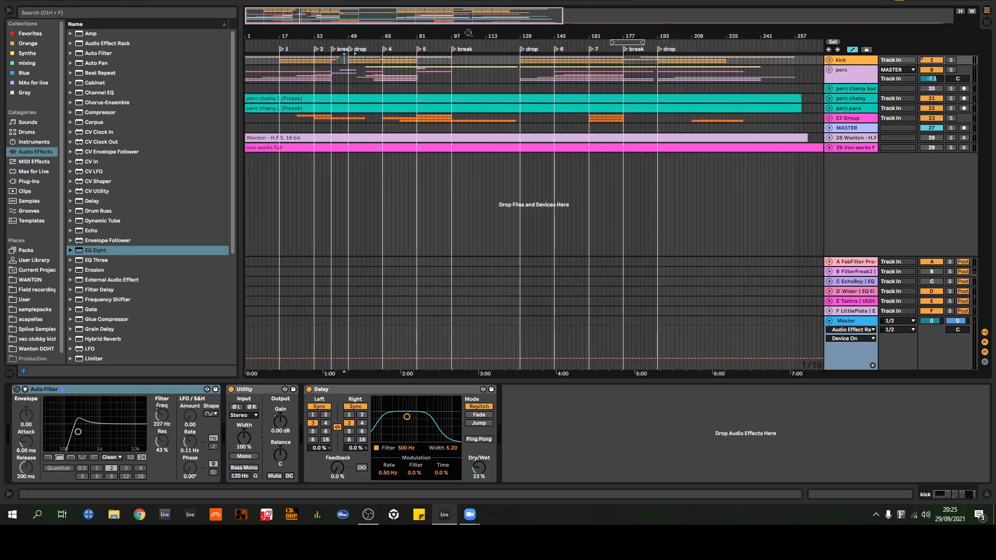
pyautogui.click(830, 70)
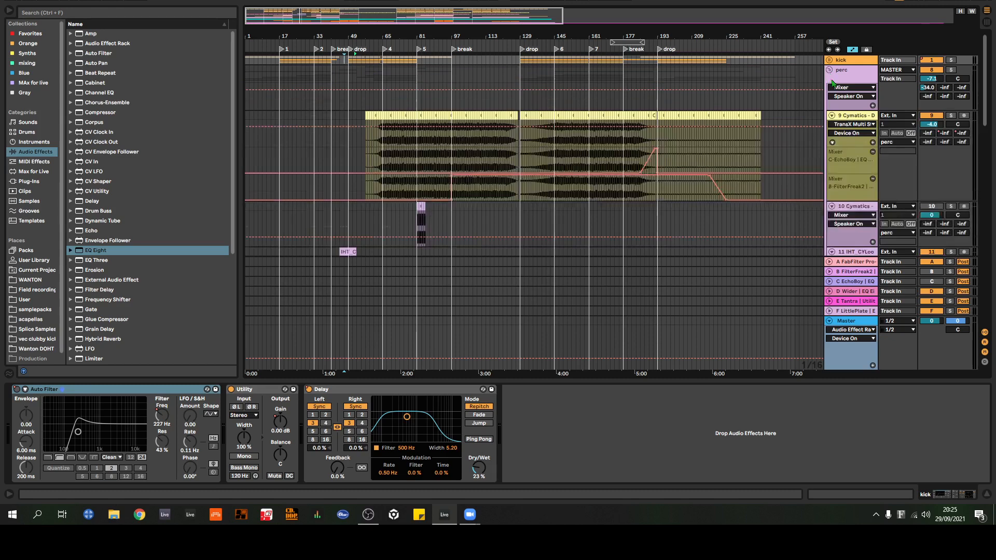
pyautogui.scroll(-1, 844, 83)
pyautogui.scroll(1, 844, 83)
pyautogui.moveTo(411, 34)
pyautogui.mouseDown()
pyautogui.moveTo(413, 67)
pyautogui.moveTo(437, 77)
pyautogui.moveTo(427, 77)
pyautogui.moveTo(424, 36)
pyautogui.mouseUp()
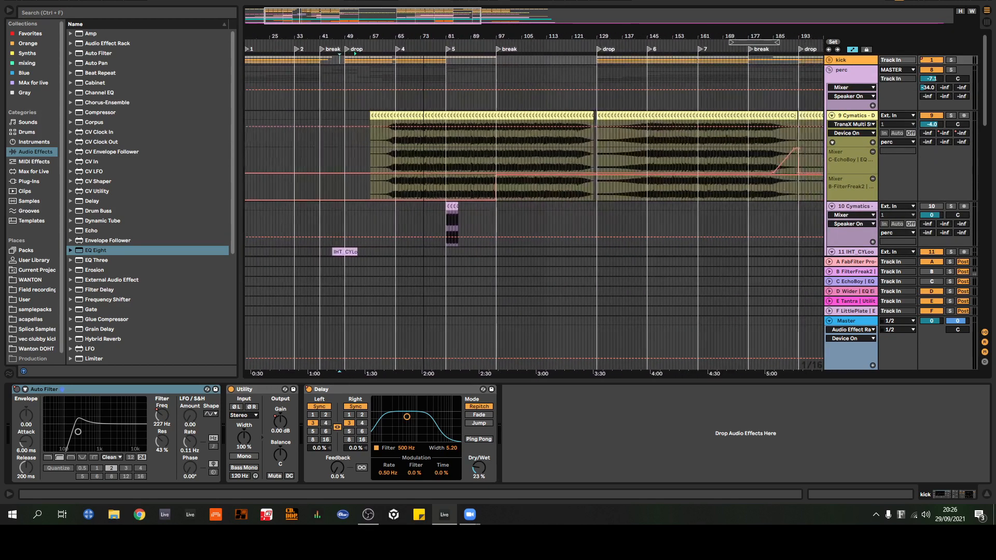
pyautogui.scroll(-3, 415, 103)
pyautogui.scroll(3, 441, 78)
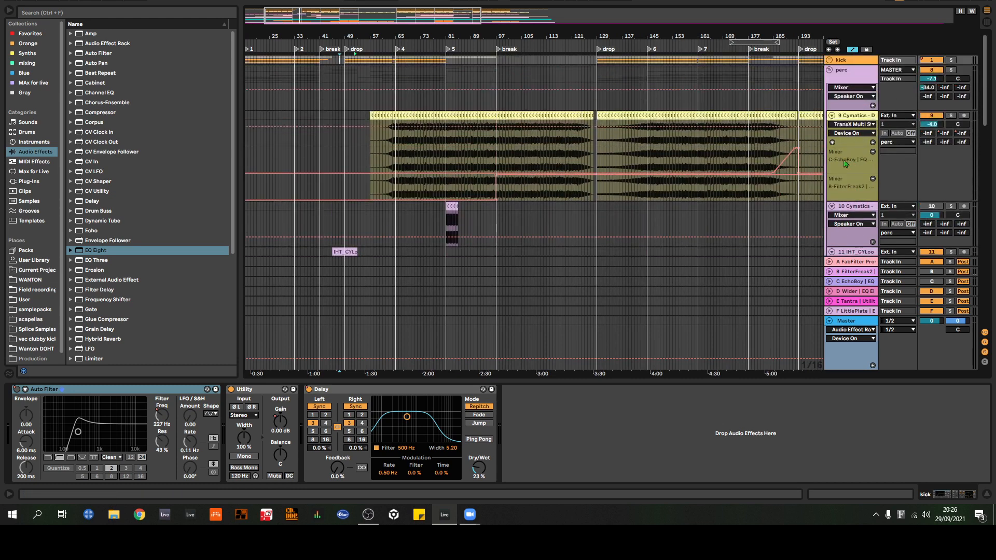
pyautogui.moveTo(411, 41); pyautogui.dragTo(435, 62)
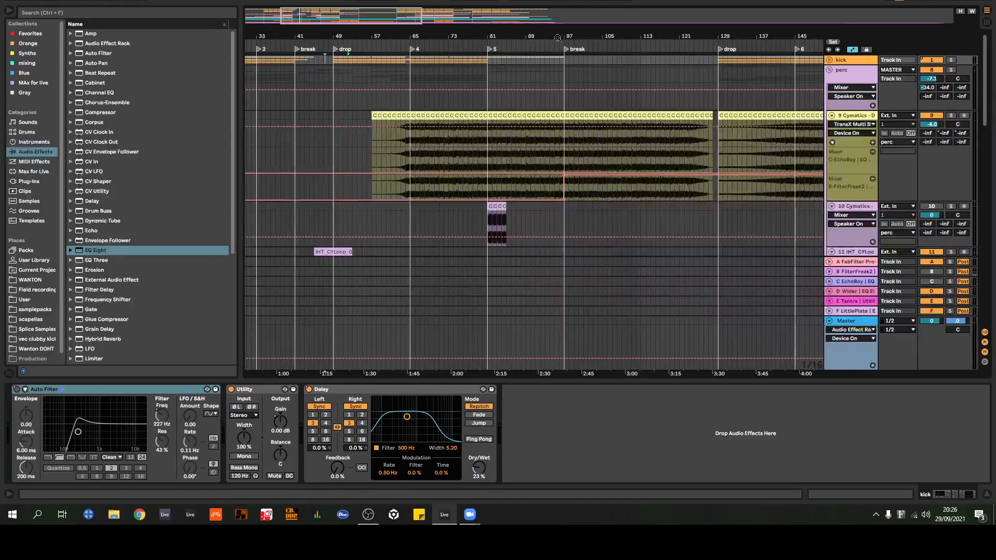
# Step: Unfold the kick group again and bring its Utility Gain lane back into view around the bar 49 drop
pyautogui.click(830, 61)
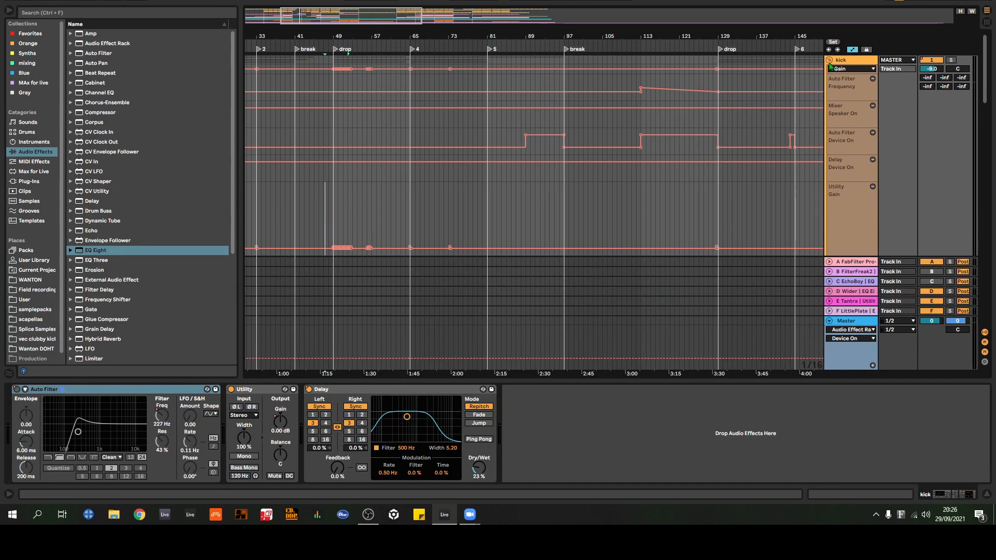
pyautogui.moveTo(328, 39); pyautogui.dragTo(489, 106)
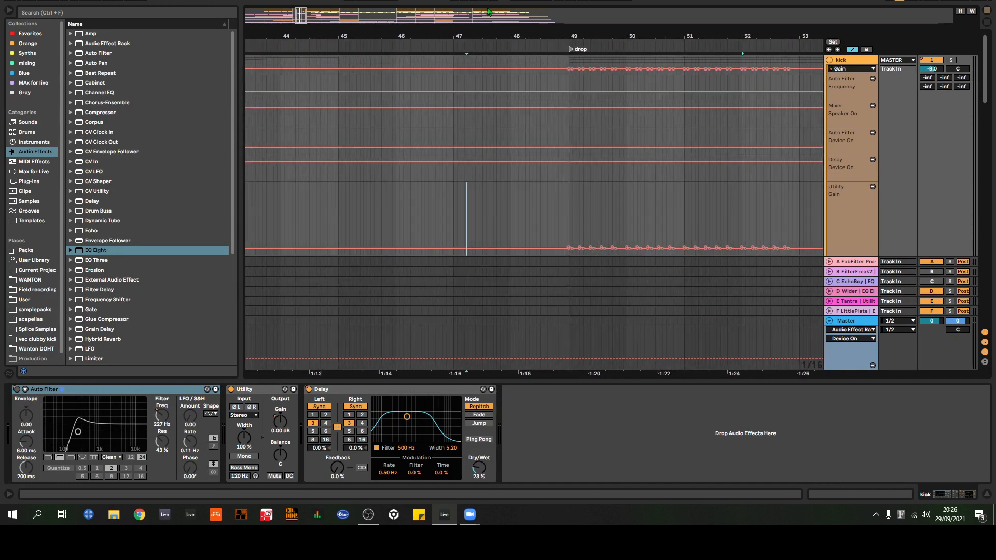
pyautogui.moveTo(587, 35)
pyautogui.mouseDown()
pyautogui.moveTo(340, 45)
pyautogui.moveTo(390, 38)
pyautogui.mouseUp()
pyautogui.scroll(-1, 378, 155)
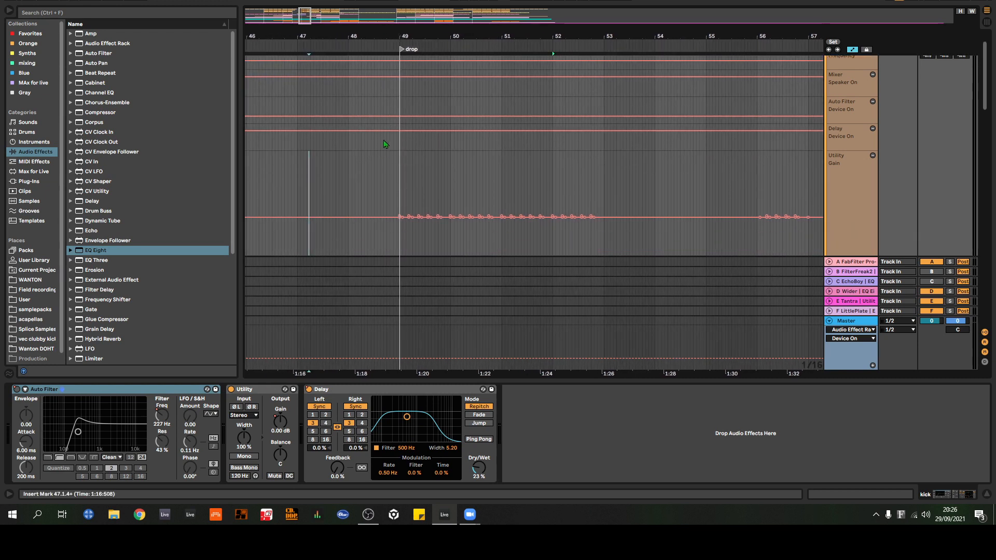
pyautogui.scroll(-3, 385, 144)
pyautogui.scroll(1, 615, 183)
pyautogui.scroll(-1, 596, 179)
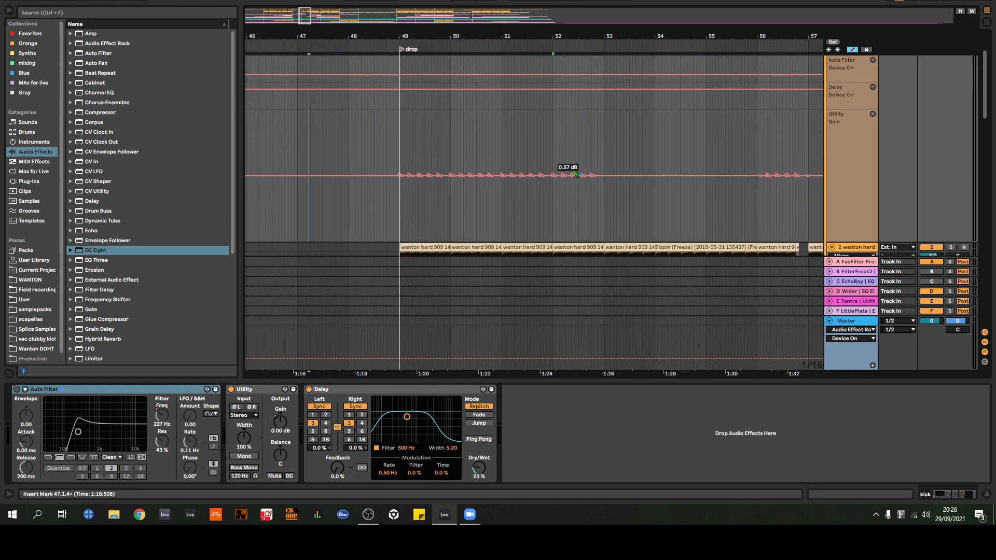
pyautogui.scroll(-1, 612, 132)
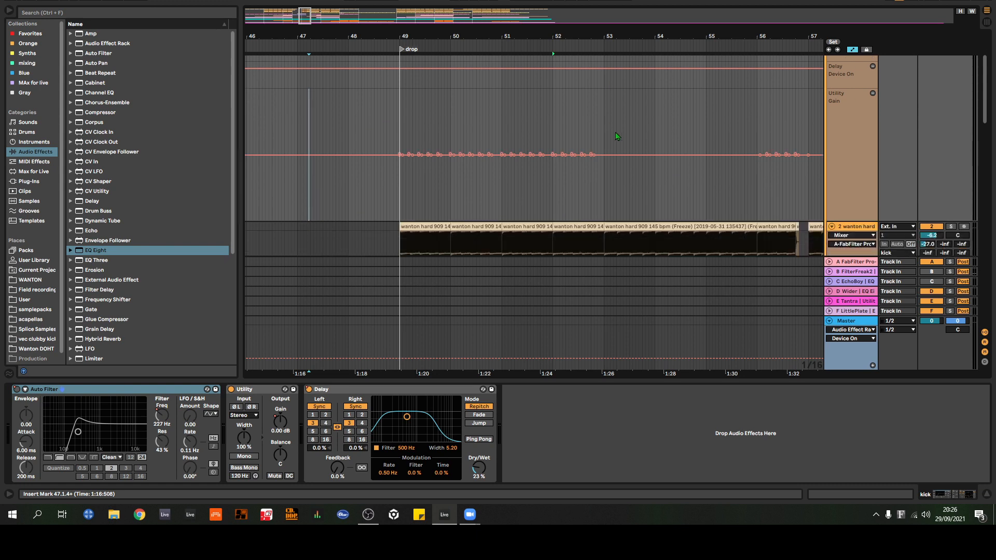
pyautogui.scroll(3, 502, 149)
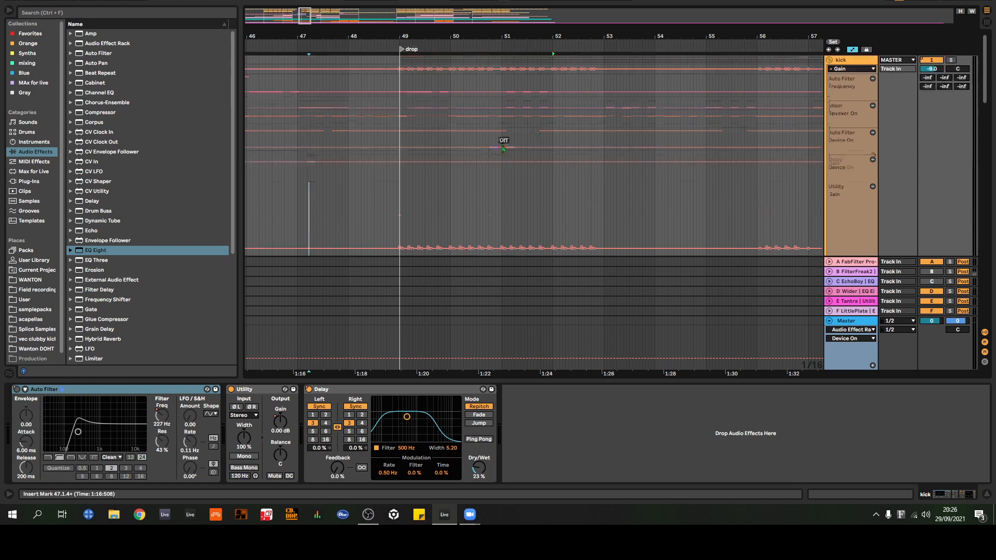
pyautogui.scroll(-3, 418, 84)
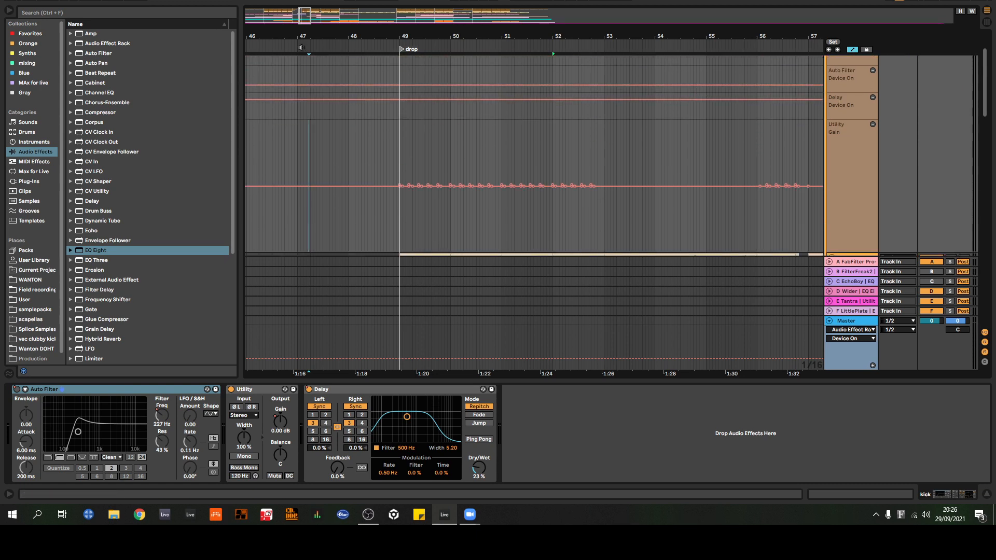
# Step: Loop the first two bars of the drop from bar 49 and audition them with the kick group's Utility switched off and on
pyautogui.moveTo(399, 228); pyautogui.dragTo(502, 222)
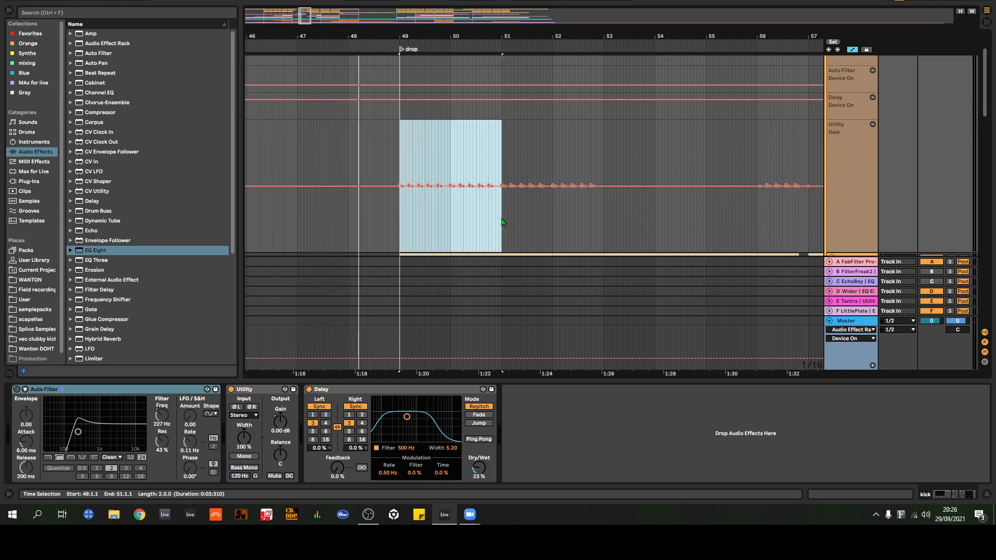
pyautogui.hotkey('ctrl', 'l')
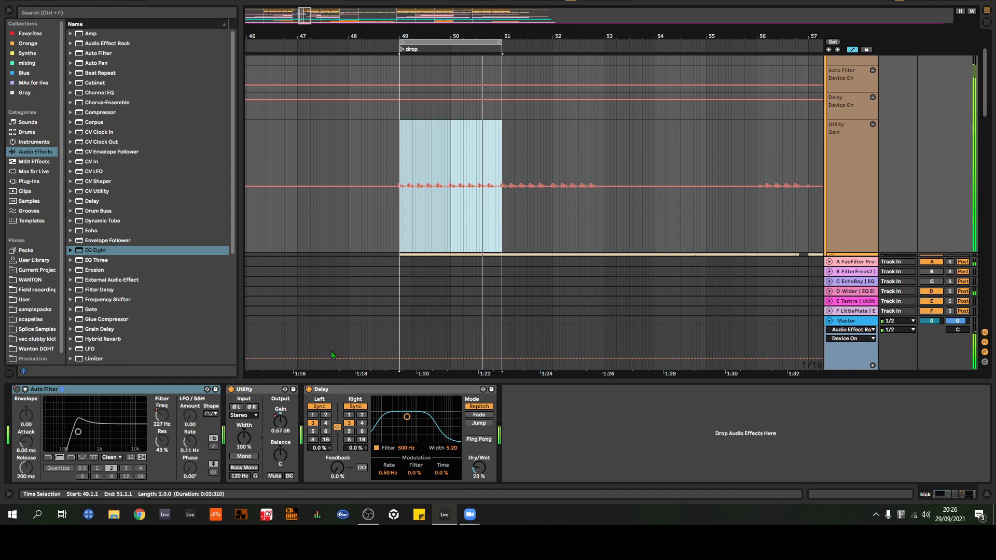
pyautogui.click(232, 390)
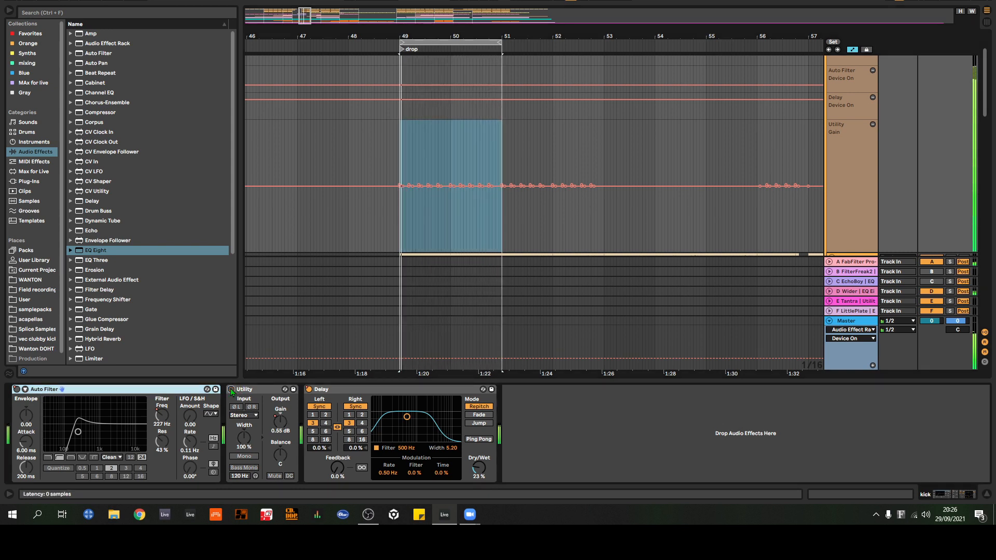
pyautogui.click(231, 389)
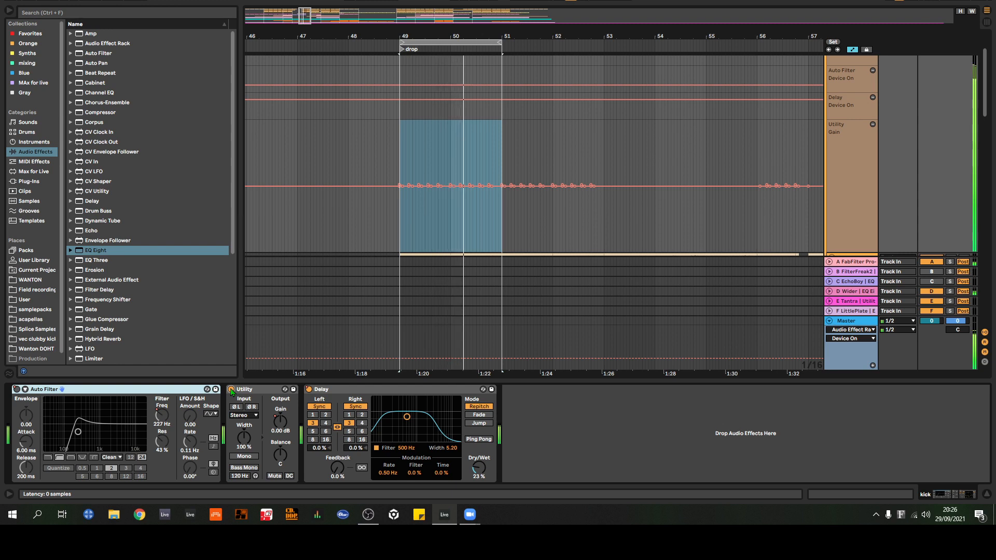
pyautogui.click(231, 390)
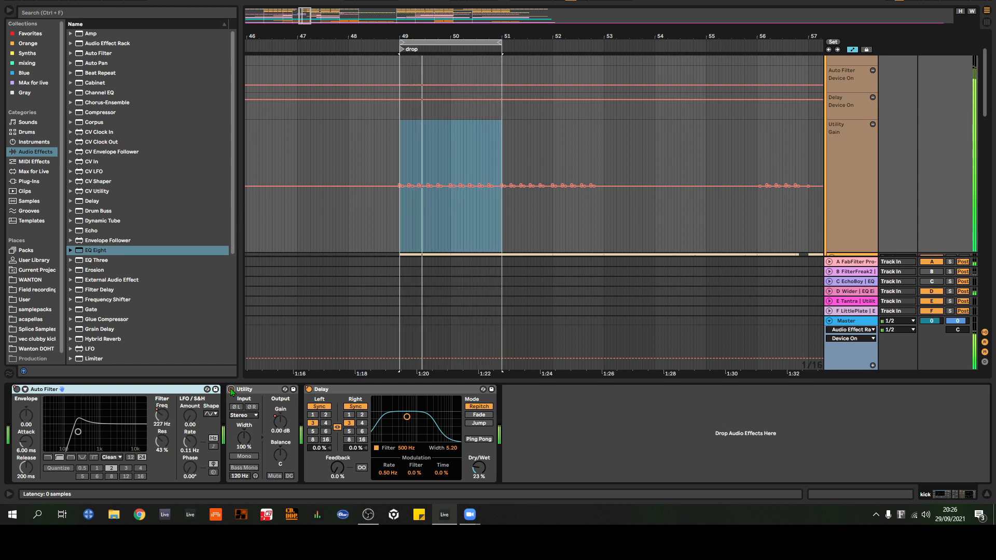
pyautogui.click(231, 390)
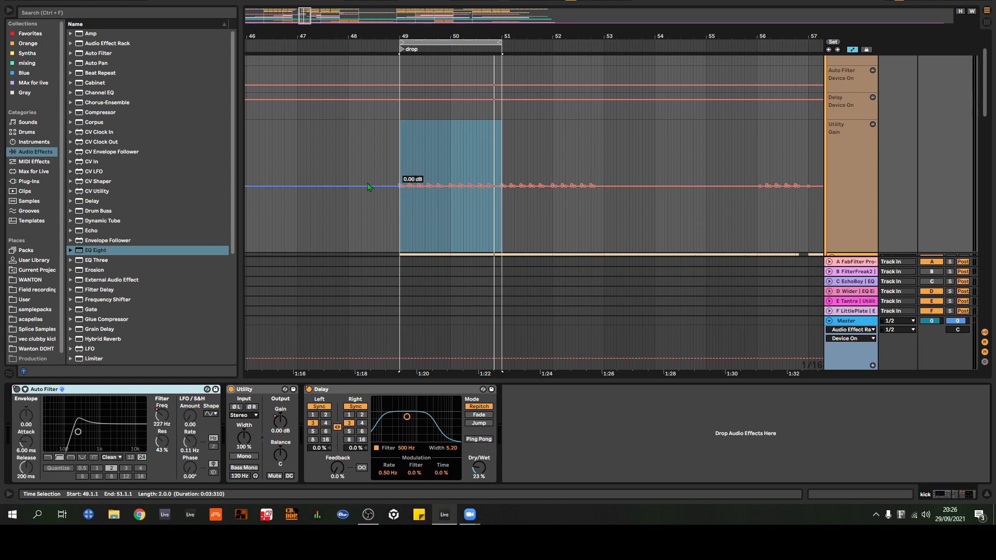
# Step: Show the main Master track's device chain and expand its Audio Effect Rack to reveal the plug-ins inside
pyautogui.click(849, 323)
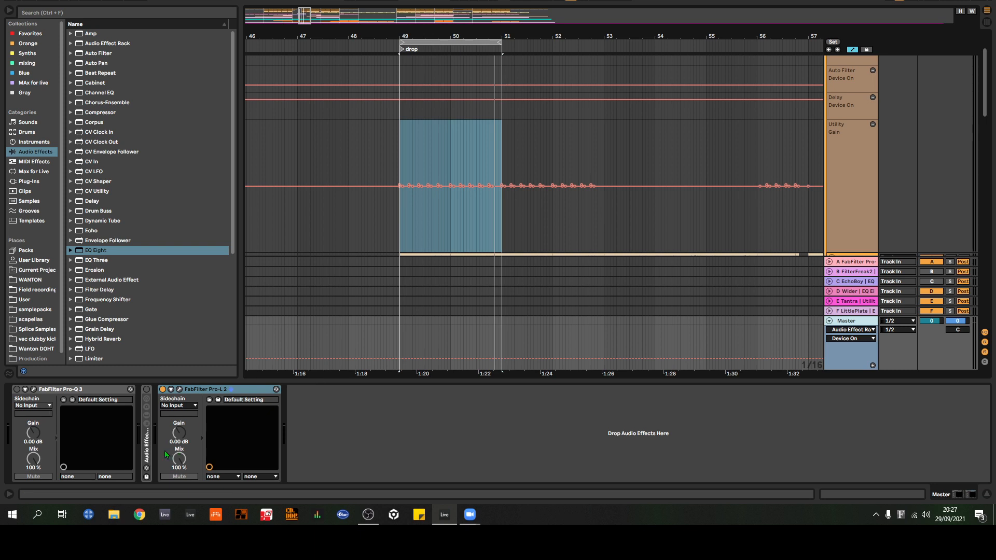
pyautogui.doubleClick(147, 448)
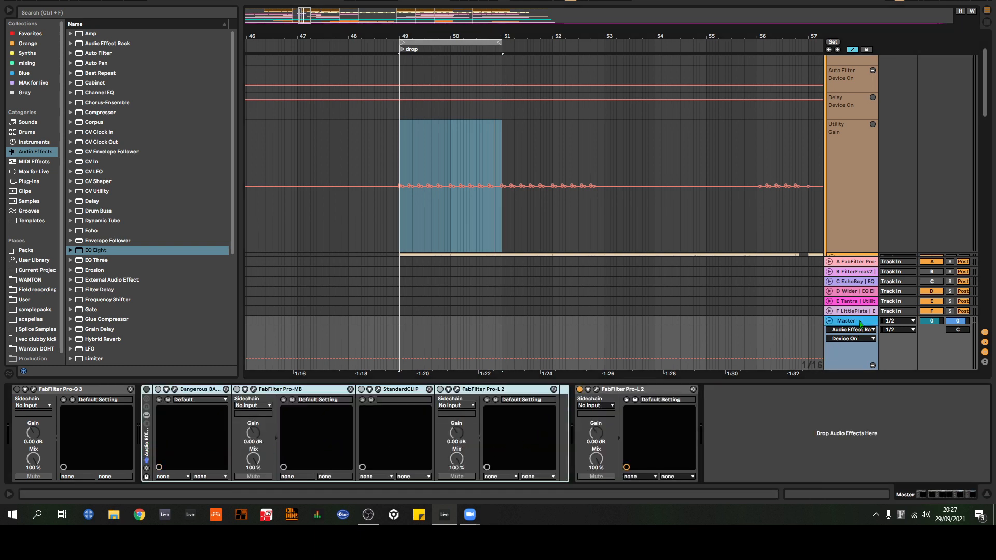
# Step: Select the MASTER bus track below the 23 Group, unfold it and display its Track Volume automation
pyautogui.scroll(-8, 727, 230)
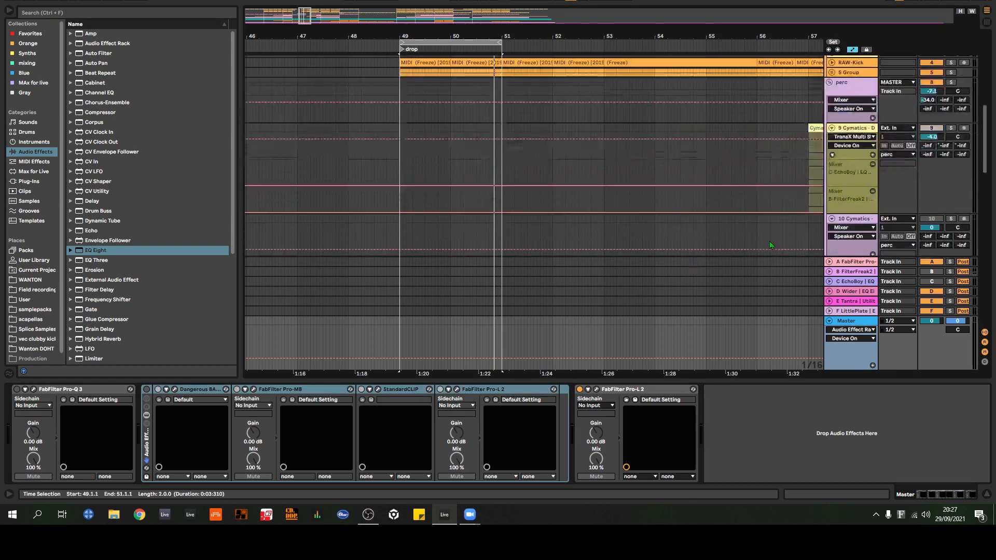
pyautogui.scroll(-10, 776, 210)
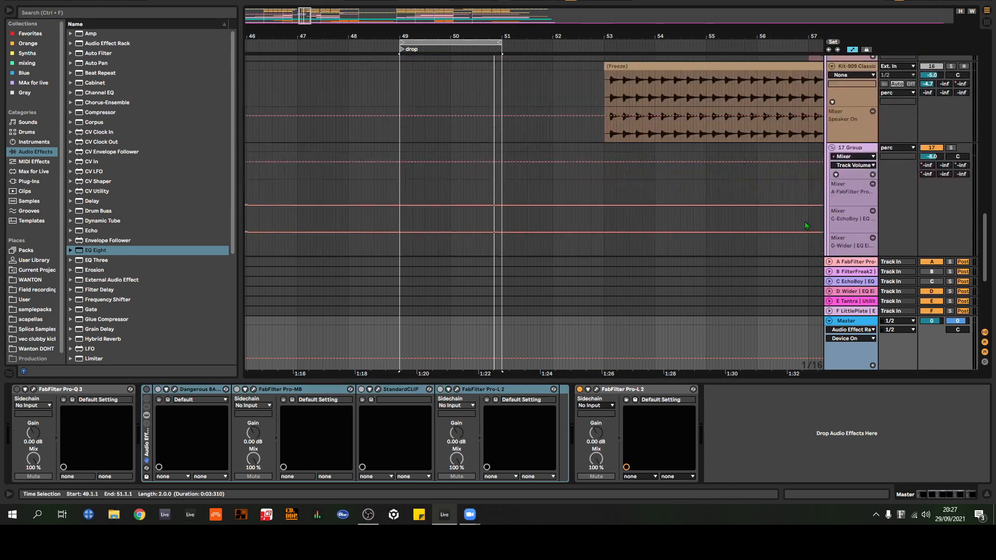
pyautogui.scroll(-3, 808, 219)
pyautogui.click(866, 210)
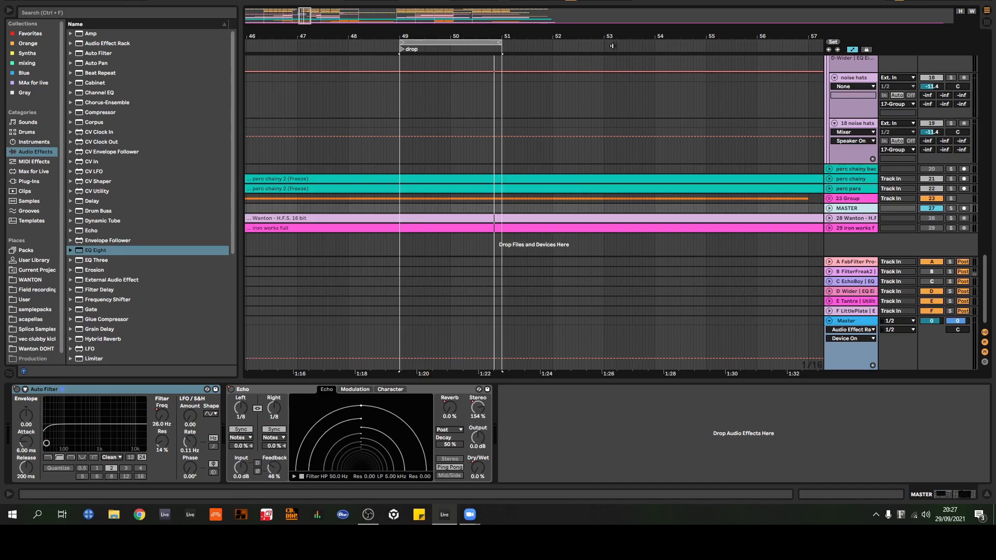
pyautogui.moveTo(621, 38); pyautogui.dragTo(461, 8)
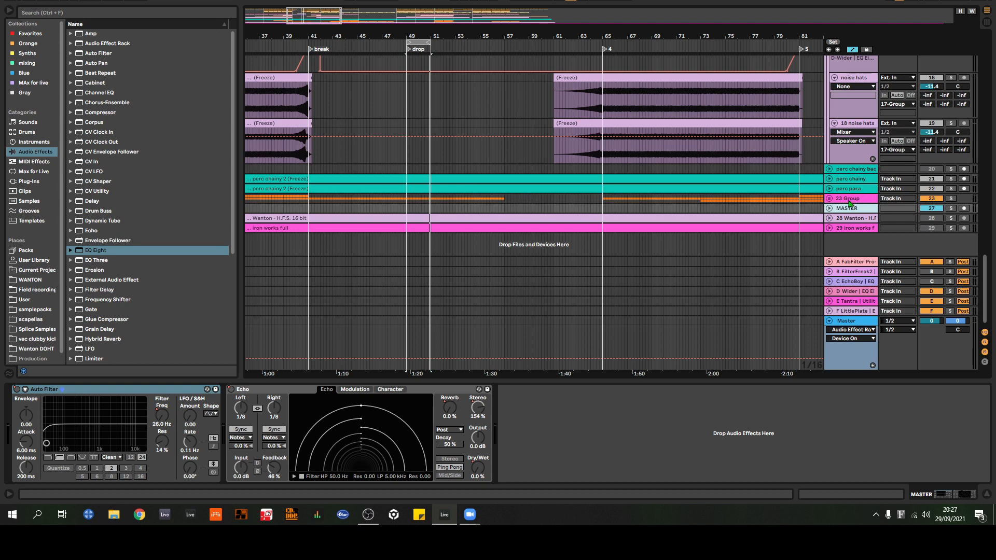
pyautogui.click(831, 211)
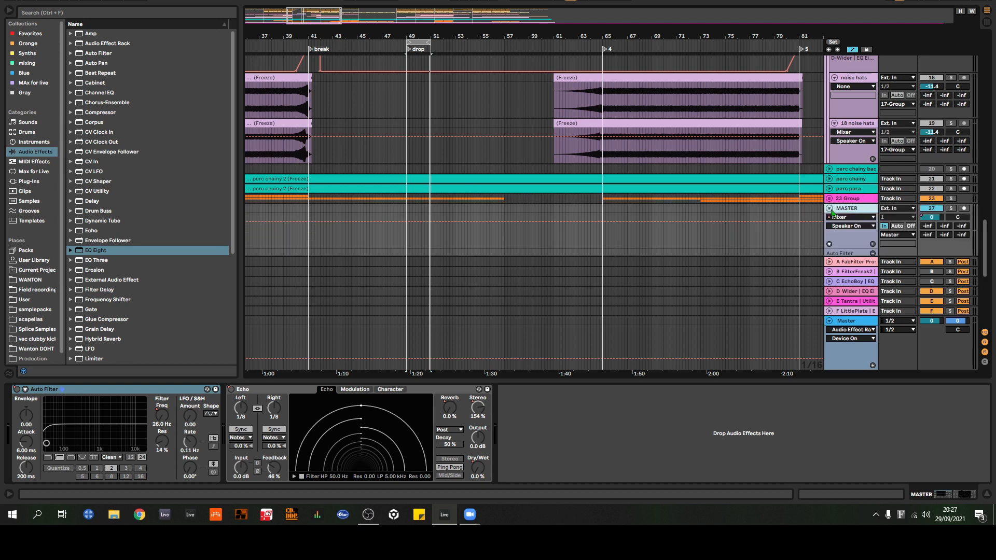
pyautogui.click(934, 218)
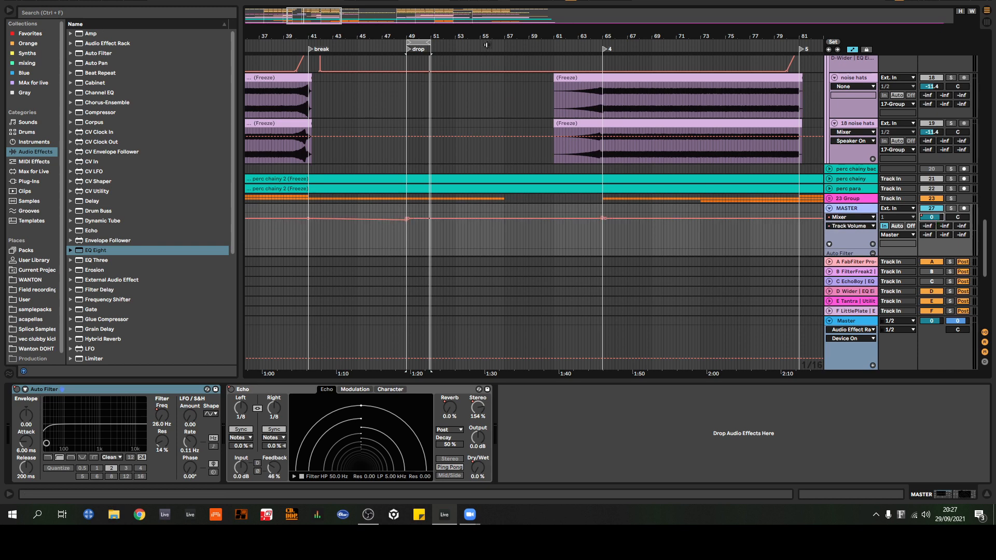
# Step: Enlarge the MASTER bus track's volume automation lane and frame it with the Auto Filter lane beneath
pyautogui.moveTo(489, 34); pyautogui.dragTo(410, 52)
pyautogui.scroll(-3, 685, 221)
pyautogui.moveTo(861, 198); pyautogui.dragTo(860, 295)
pyautogui.scroll(-3, 860, 290)
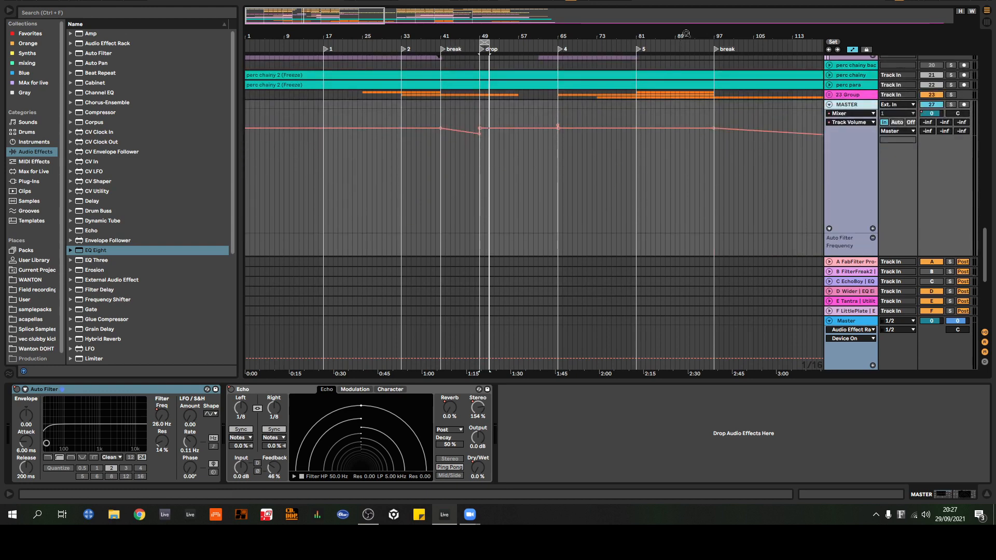
# Step: Examine the MASTER bus volume automation across the arrangement, including the short boost at bar 65
pyautogui.moveTo(687, 34); pyautogui.dragTo(424, 35)
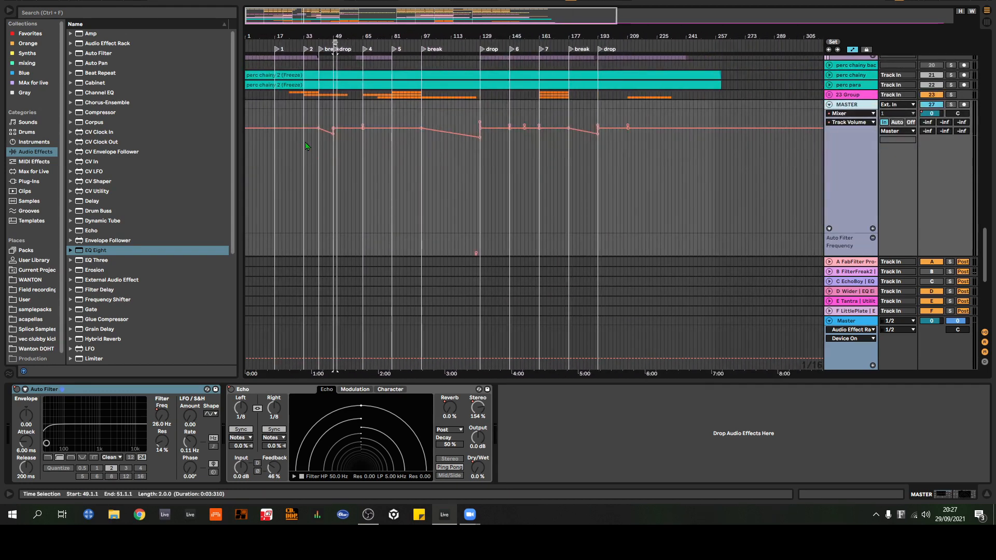
pyautogui.moveTo(321, 37); pyautogui.dragTo(406, 49)
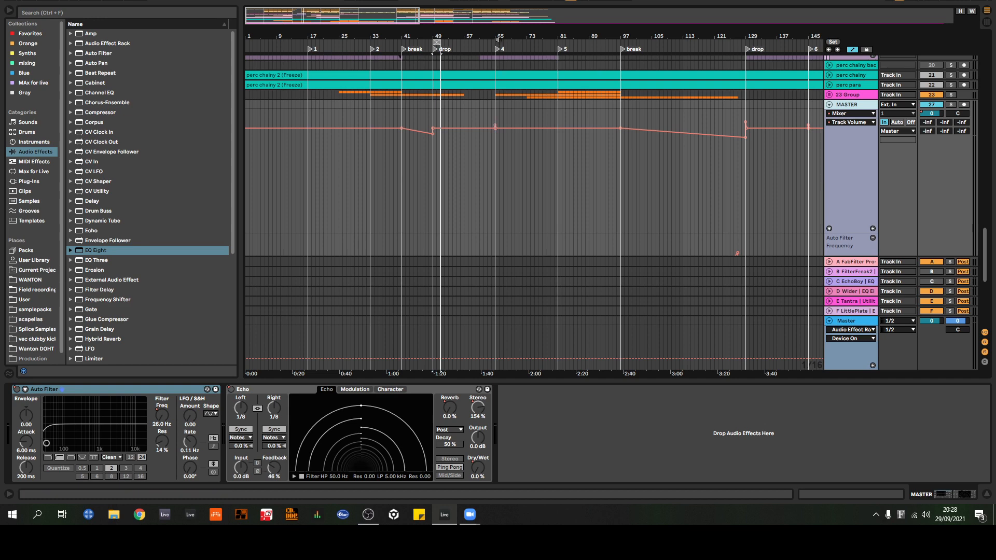
pyautogui.moveTo(497, 38); pyautogui.dragTo(474, 127)
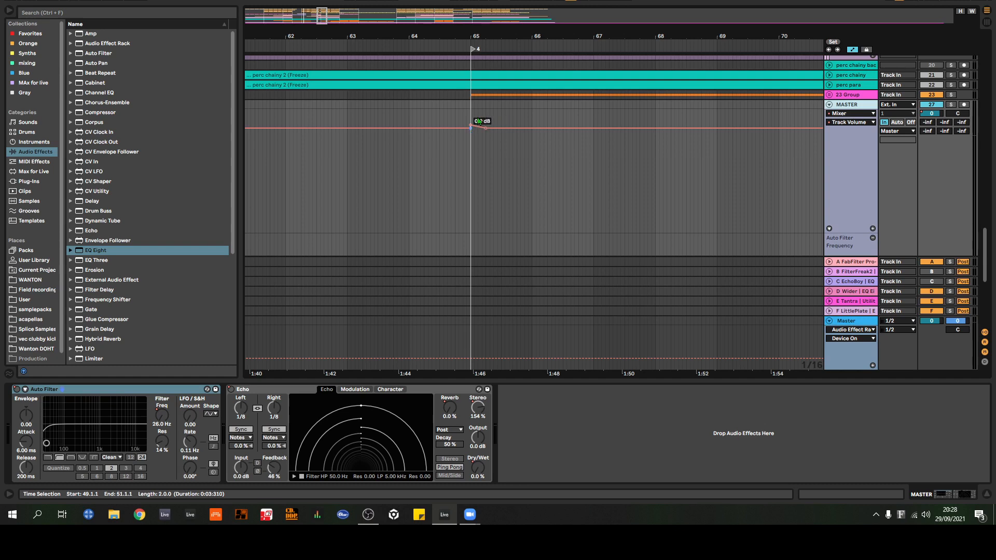
pyautogui.moveTo(566, 36); pyautogui.dragTo(337, 8)
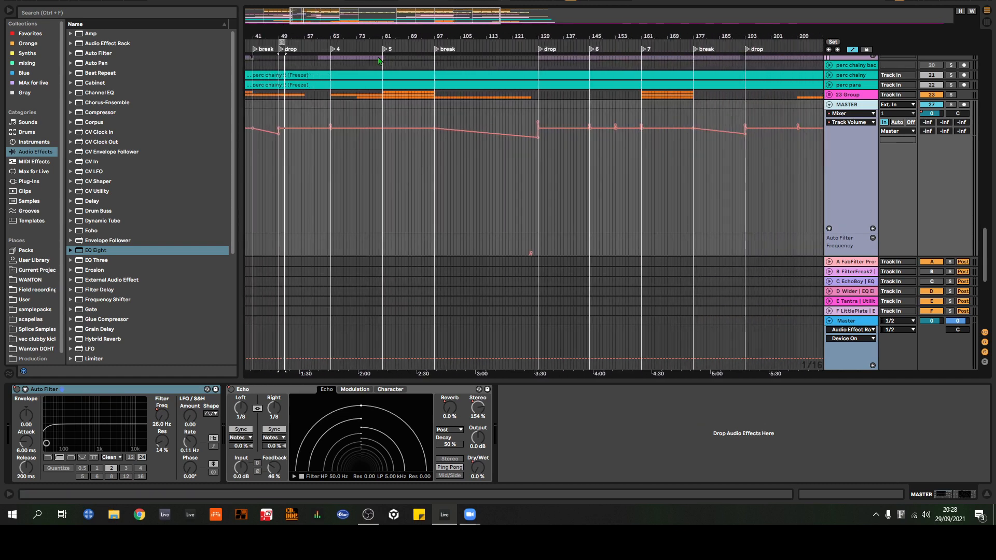
# Step: Examine the MASTER bus volume ramp through the break into the bar 129 drop, its Auto Filter lanes, and the volume curve over the whole arrangement
pyautogui.moveTo(488, 36); pyautogui.dragTo(431, 41)
pyautogui.scroll(-5, 408, 164)
pyautogui.scroll(12, 403, 153)
pyautogui.scroll(-2, 392, 168)
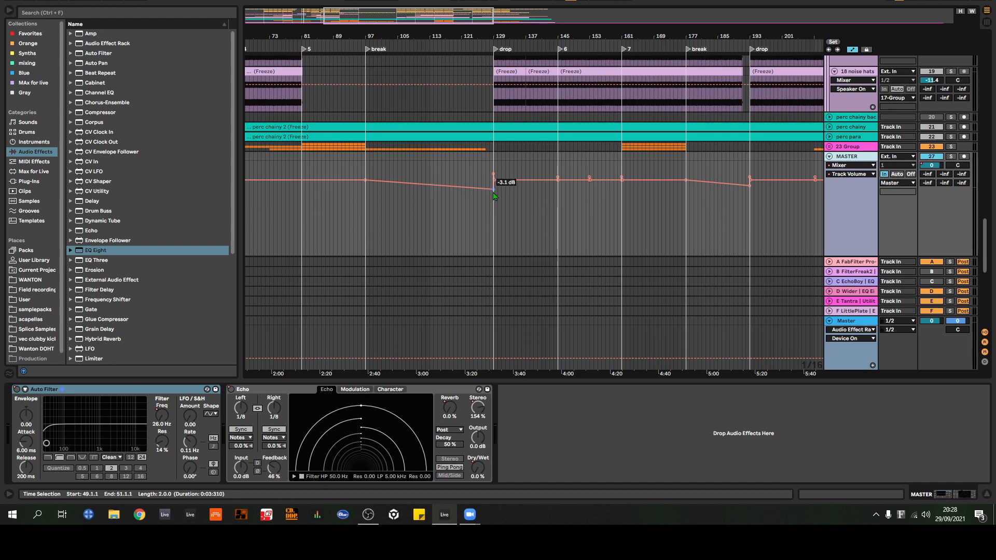
pyautogui.scroll(-5, 434, 159)
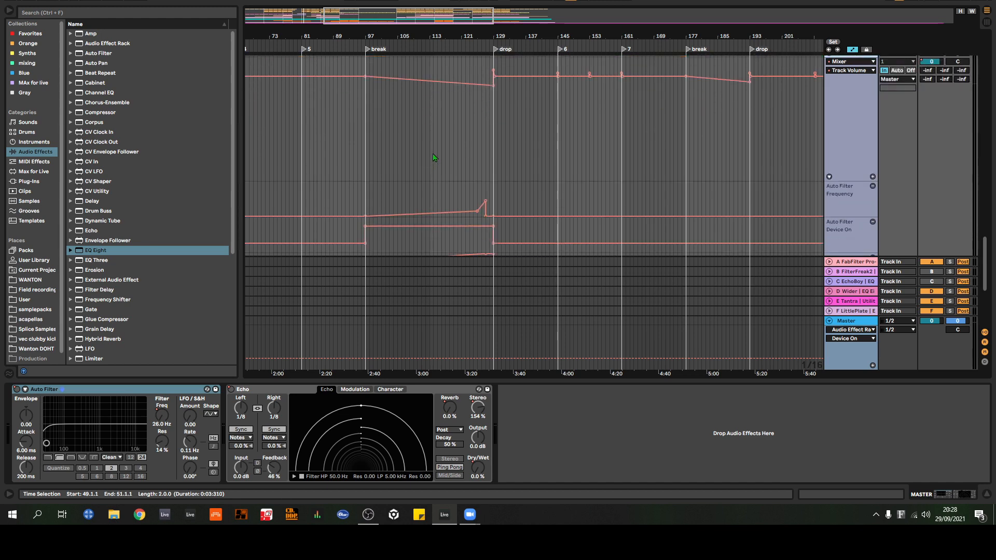
pyautogui.scroll(5, 434, 174)
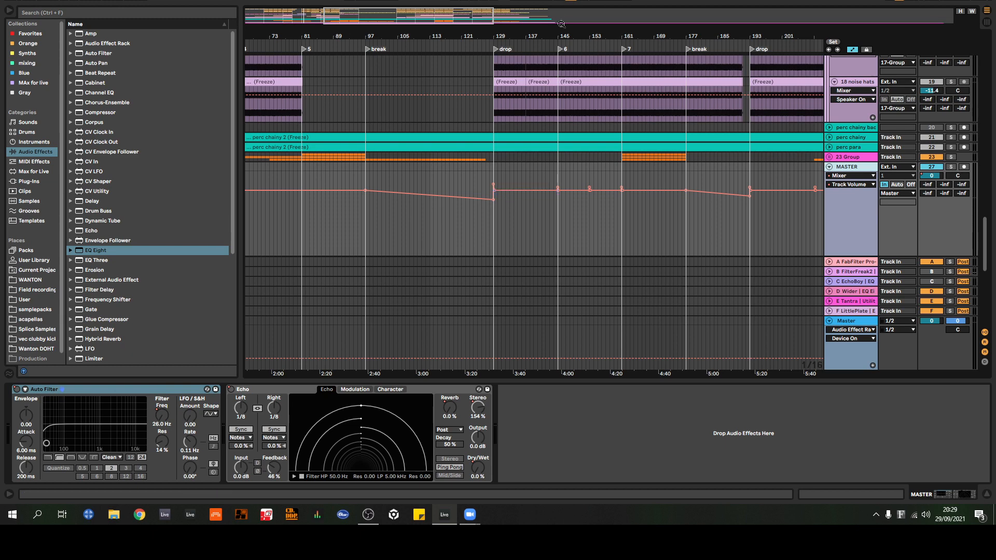
pyautogui.moveTo(566, 39); pyautogui.dragTo(589, 38)
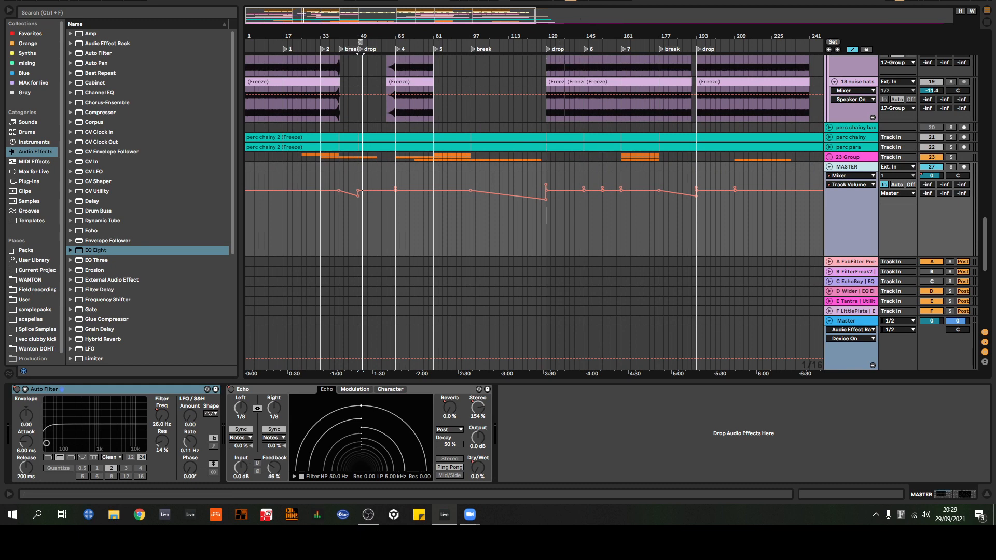
pyautogui.moveTo(558, 38)
pyautogui.mouseDown()
pyautogui.moveTo(405, 28)
pyautogui.moveTo(550, 41)
pyautogui.mouseUp()
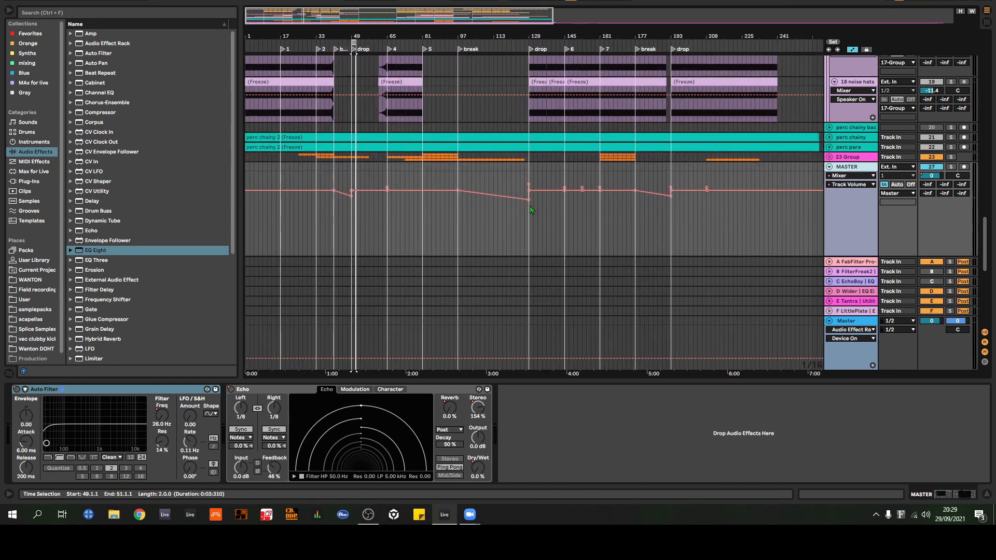
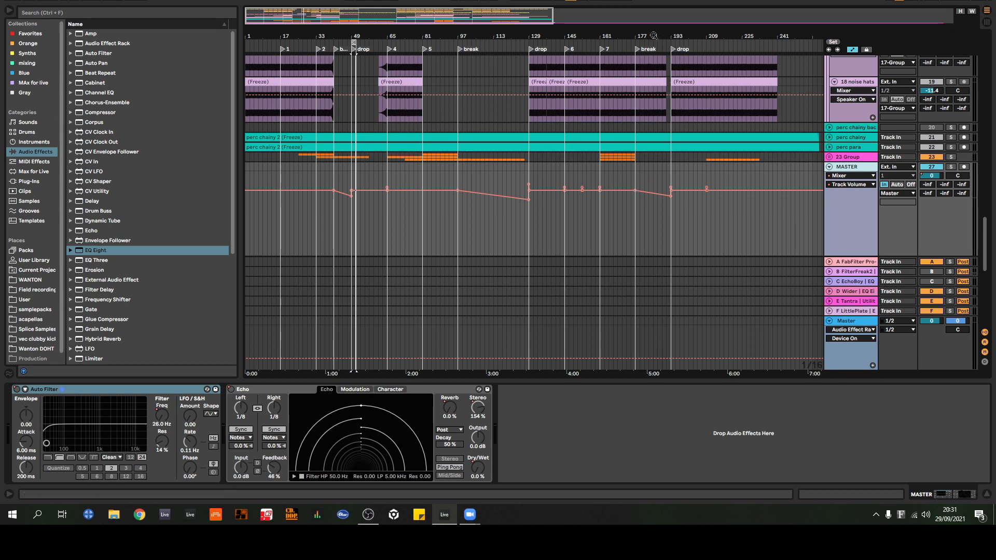
# Step: Review the MASTER bus volume curve over the whole arrangement and fold the MASTER track
pyautogui.moveTo(654, 36); pyautogui.dragTo(454, 35)
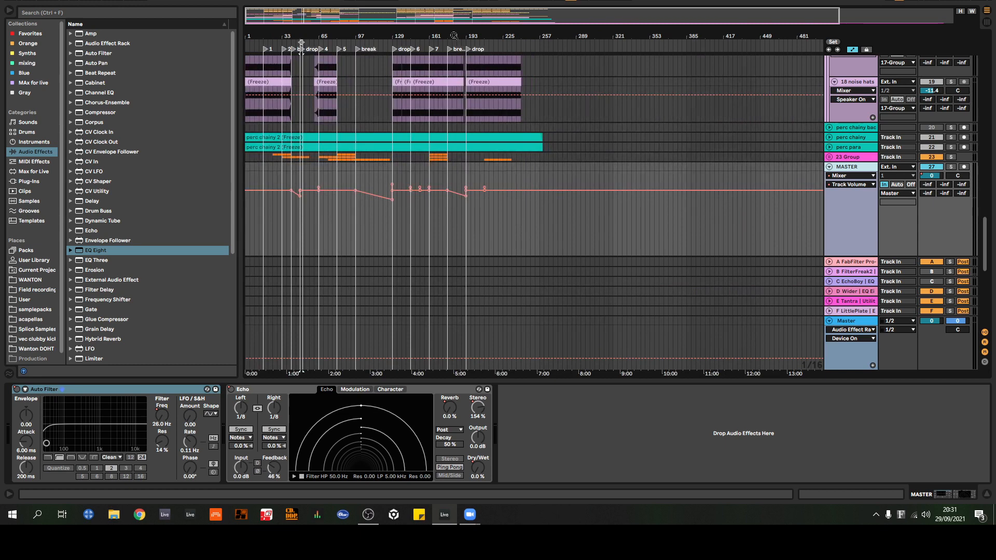
pyautogui.moveTo(319, 35); pyautogui.dragTo(397, 70)
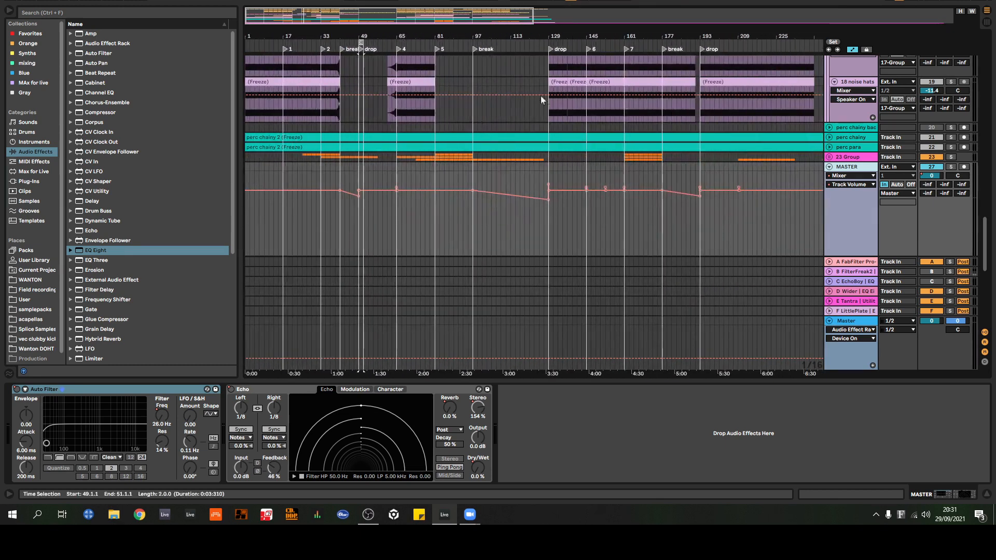
pyautogui.click(830, 167)
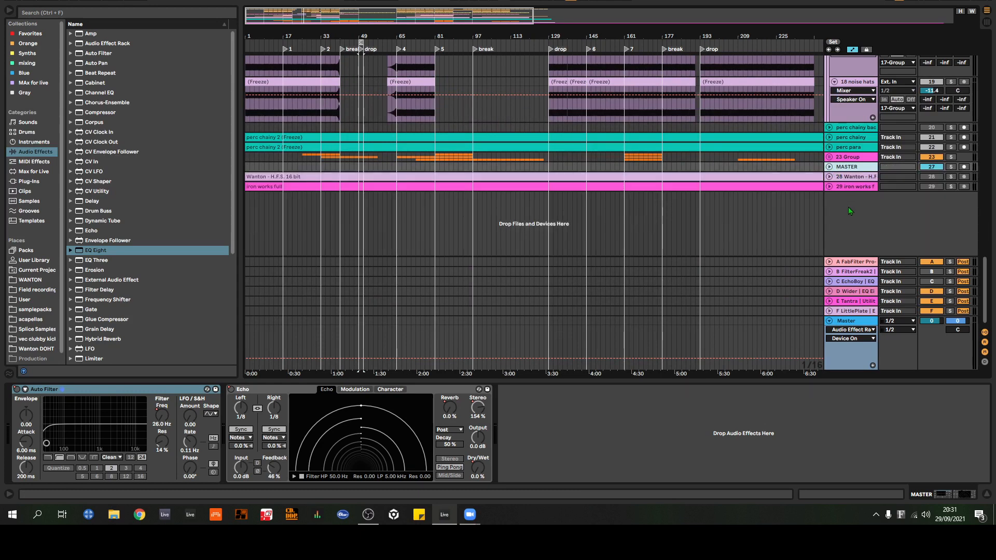
# Step: Examine the percussion loop tracks 12 and 13 around the bar 41 break and bar 49 drop, including the deactivated clips
pyautogui.scroll(10, 849, 210)
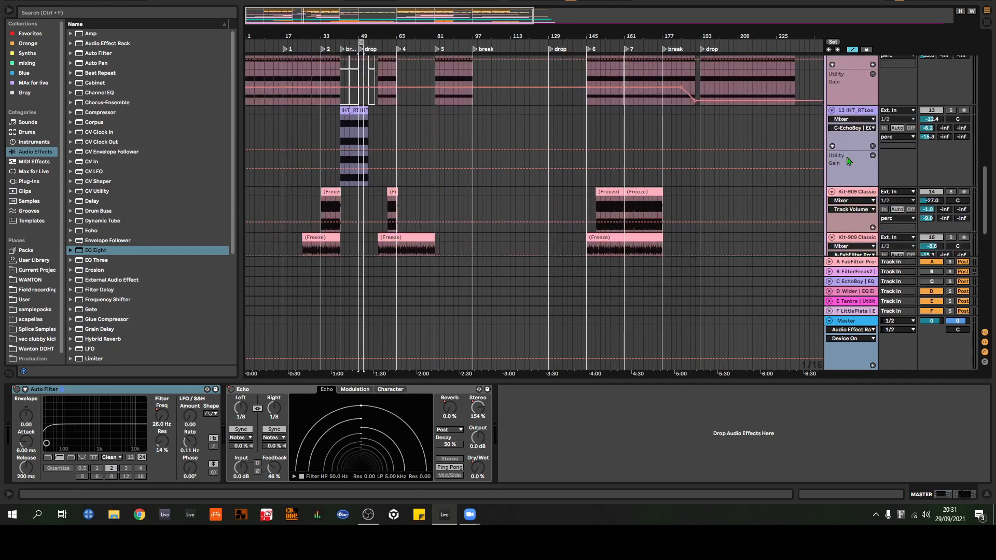
pyautogui.scroll(3, 850, 161)
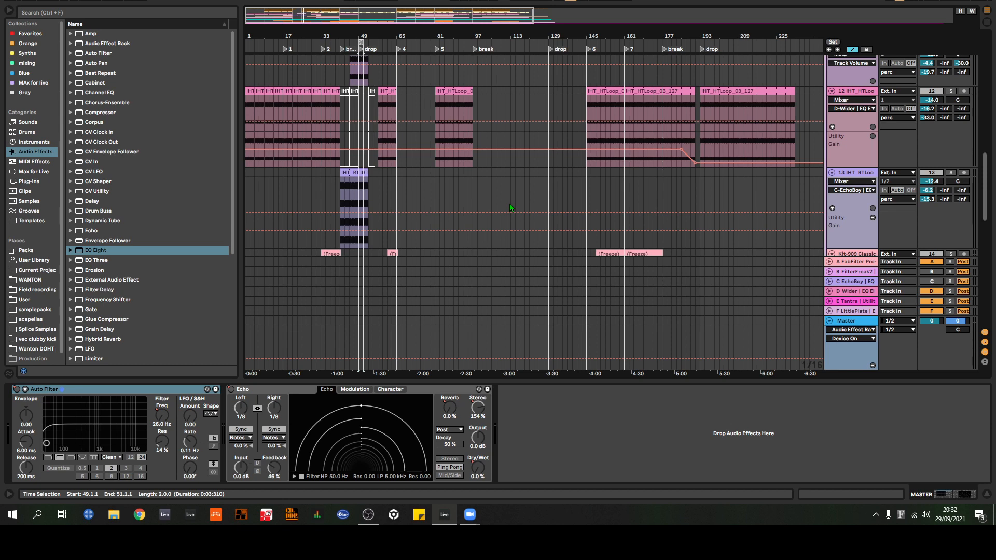
pyautogui.moveTo(463, 37); pyautogui.dragTo(487, 77)
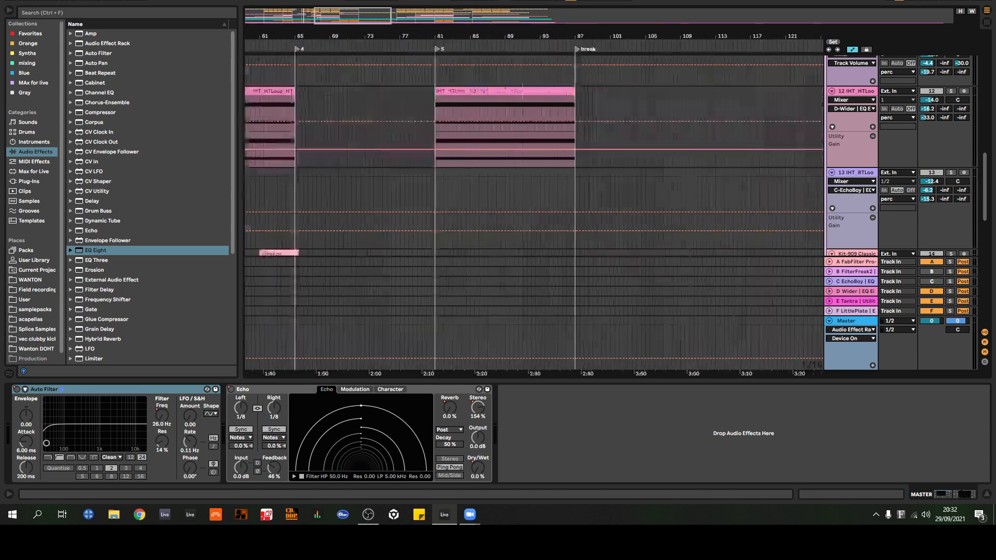
pyautogui.moveTo(355, 39); pyautogui.dragTo(746, 39)
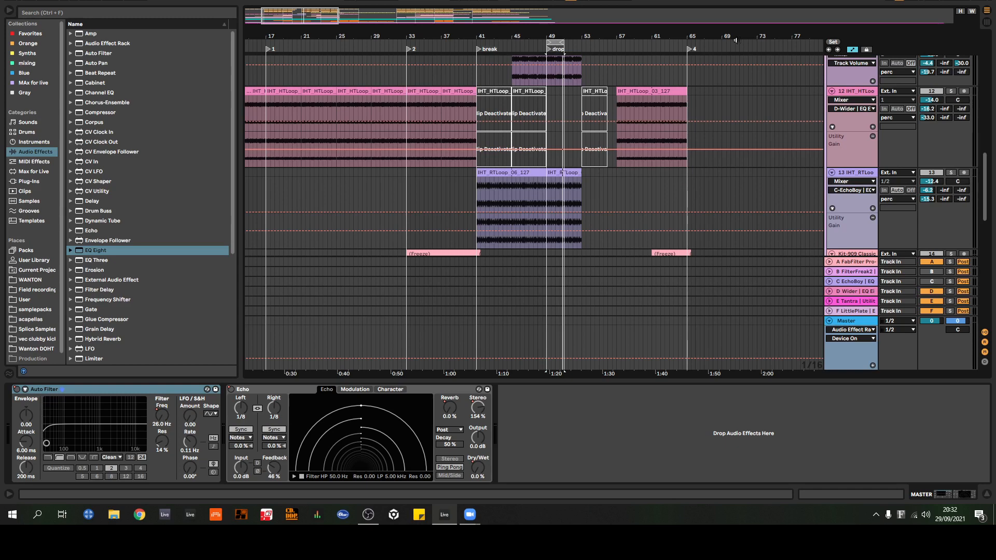
pyautogui.moveTo(547, 36); pyautogui.dragTo(470, 31)
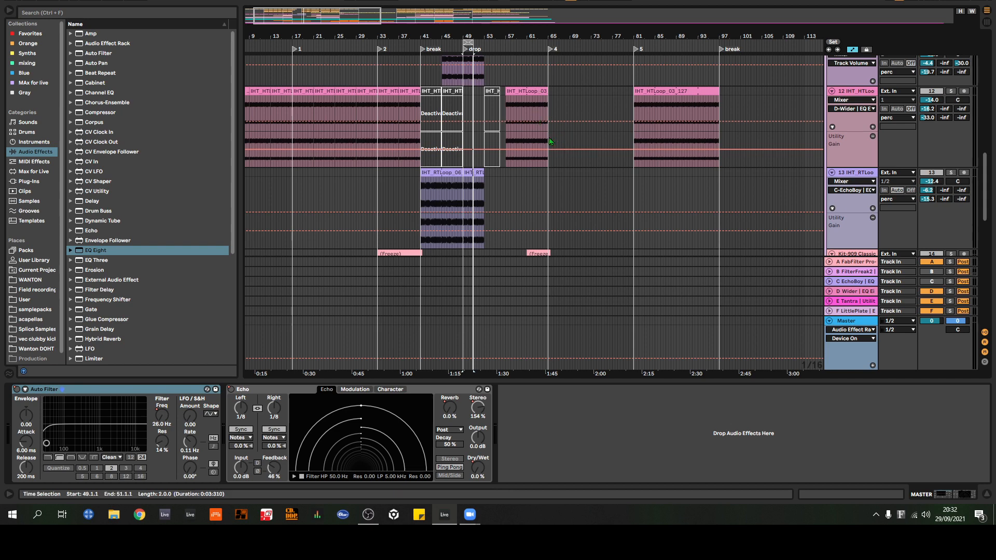
pyautogui.moveTo(522, 42); pyautogui.dragTo(503, 36)
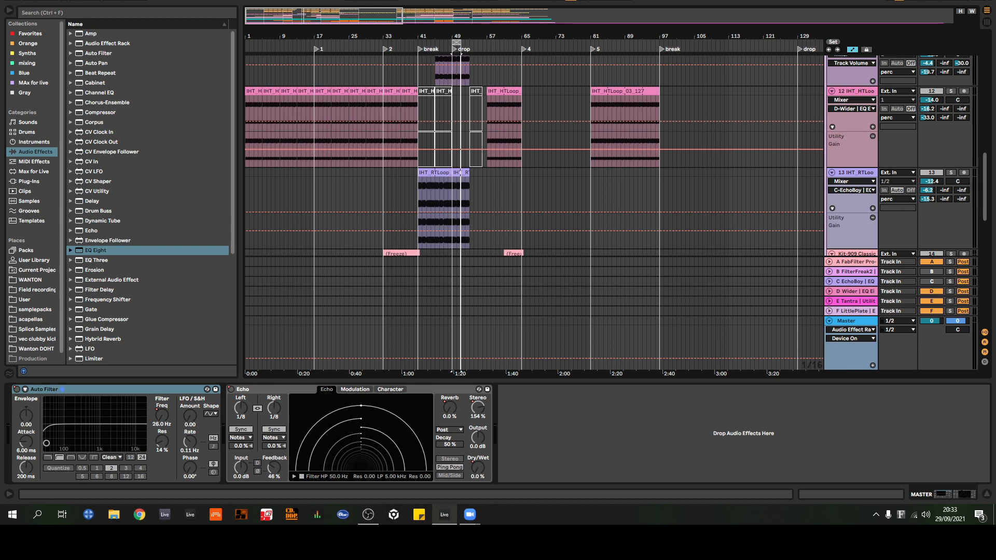
# Step: Insert a Utility device on the Master track between the FabFilter Pro-Q 3 and the Audio Effect Rack
pyautogui.scroll(-3, 666, 166)
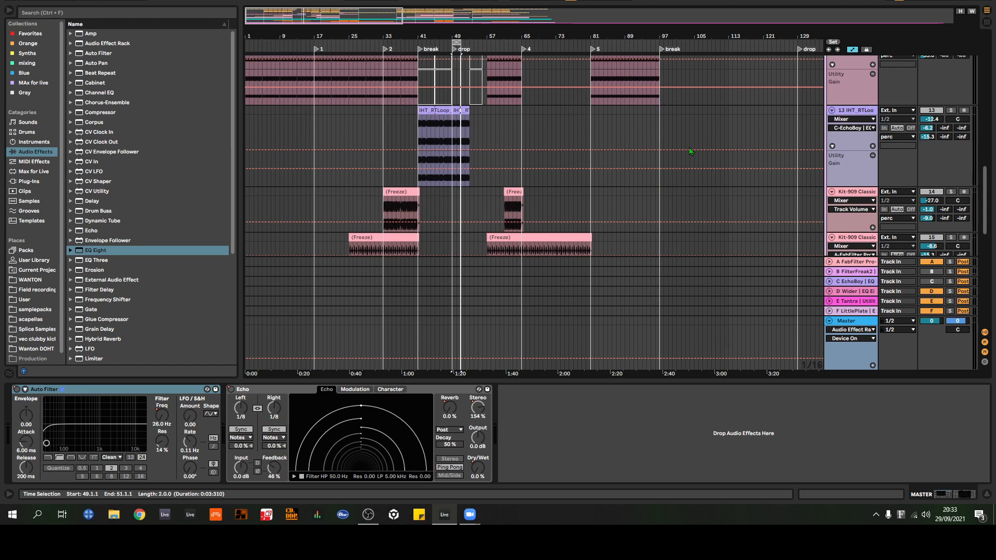
pyautogui.scroll(-7, 690, 155)
pyautogui.click(861, 324)
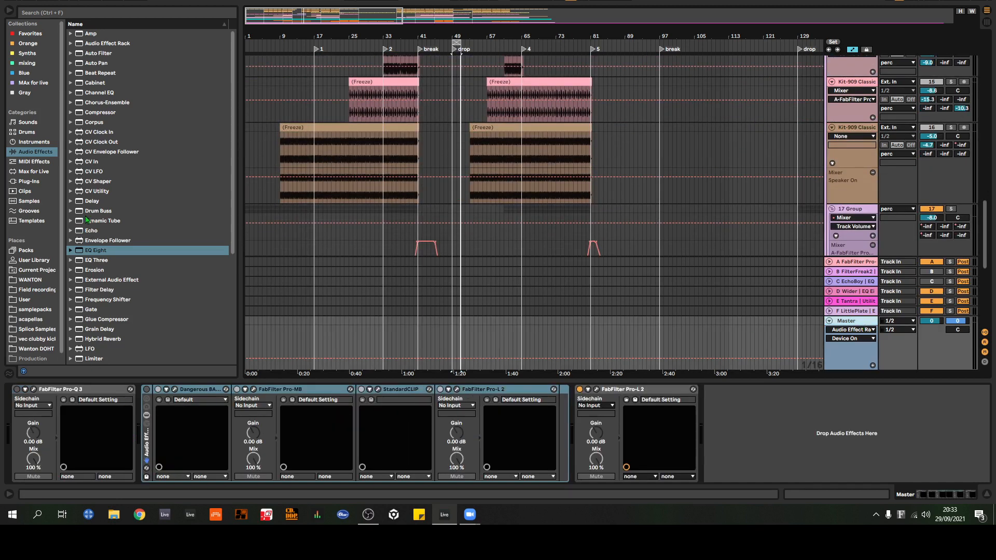
pyautogui.scroll(-5, 114, 321)
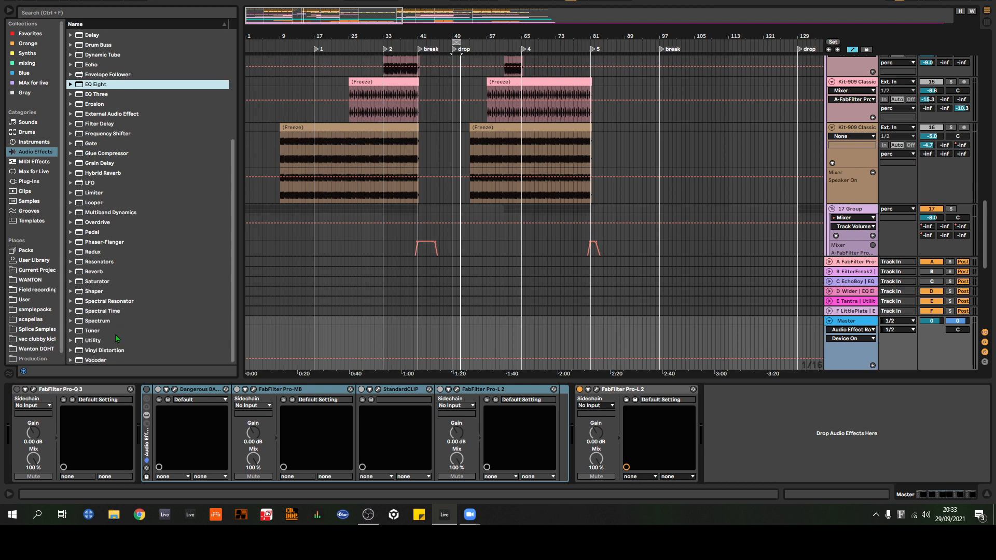
pyautogui.click(116, 340)
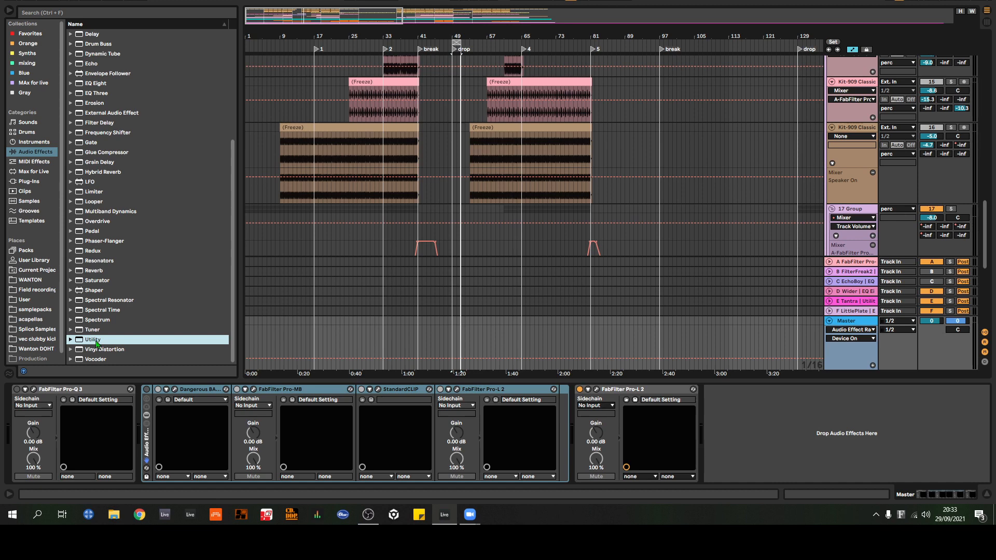
pyautogui.moveTo(98, 344); pyautogui.dragTo(141, 425)
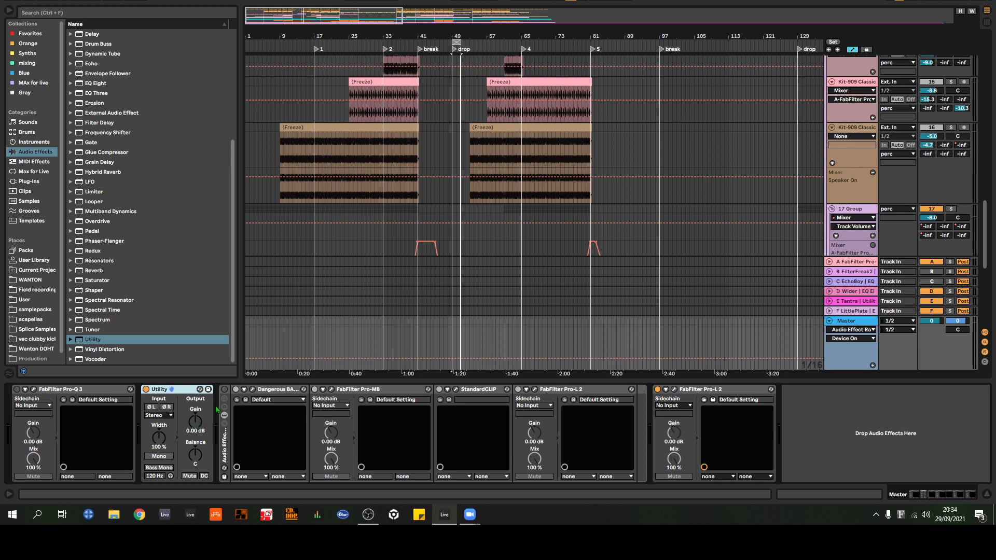
# Step: Switch the Utility's Width control to Mid/Side mode and try turning the balance towards mid, to 18M
pyautogui.click(195, 424)
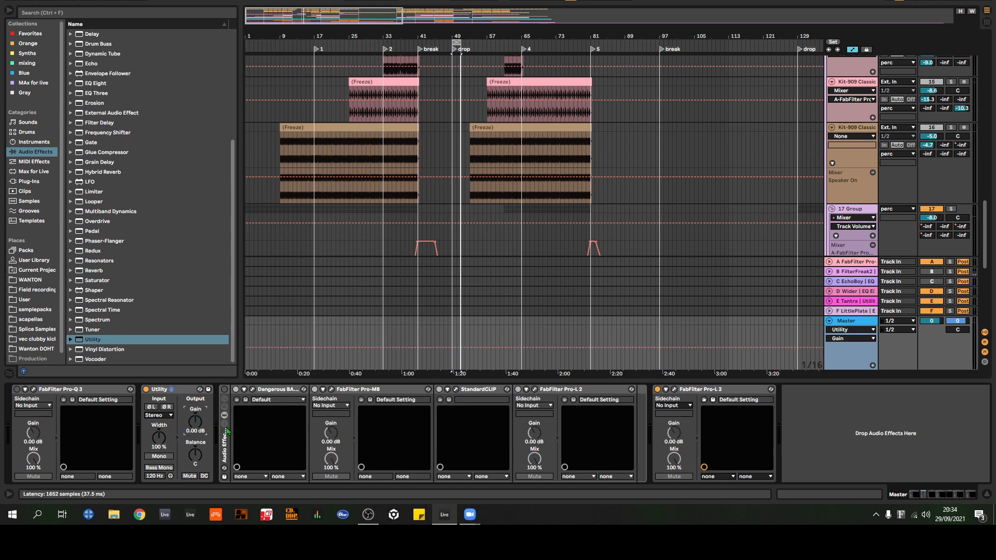
pyautogui.rightClick(161, 442)
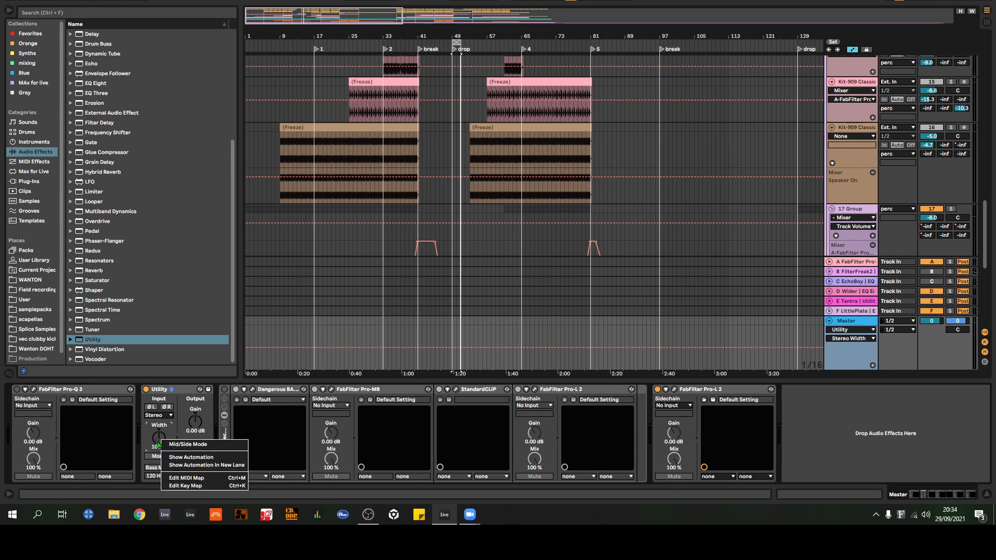
pyautogui.click(173, 444)
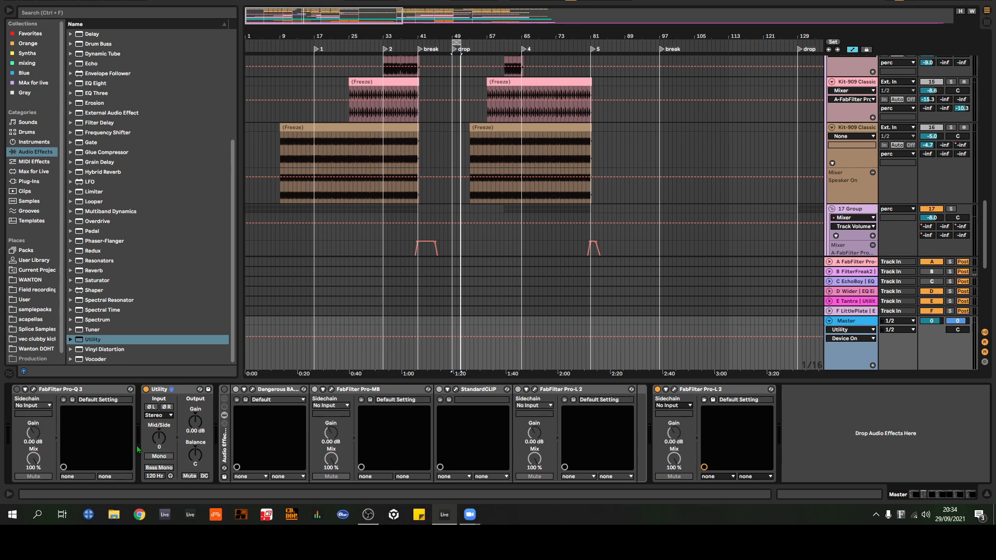
pyautogui.click(166, 438)
pyautogui.moveTo(159, 438); pyautogui.dragTo(159, 459)
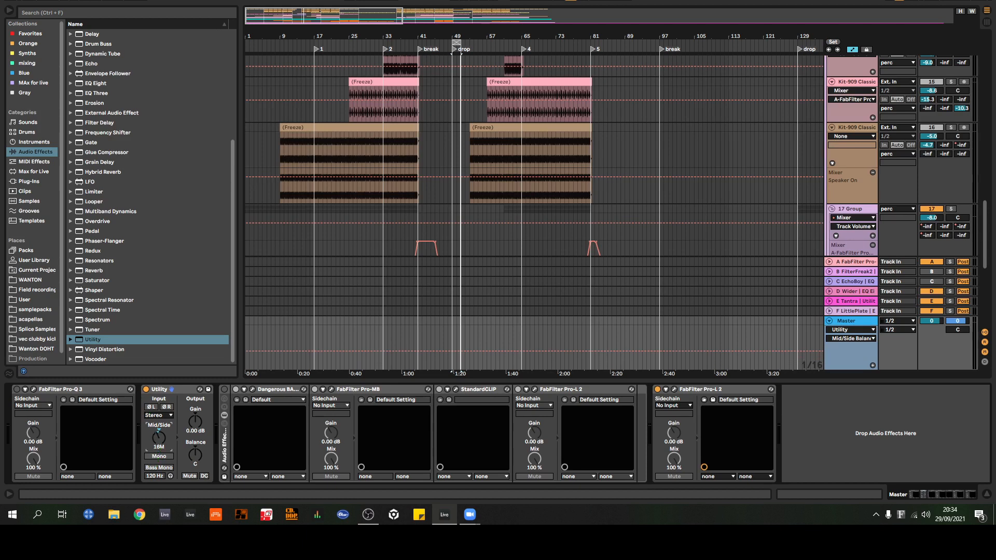
# Step: Automate the Utility's Mid/Side Balance from 0 at the bar 41 break to 50M at the bar 49 drop, returning abruptly to 0 there
pyautogui.scroll(-10, 445, 132)
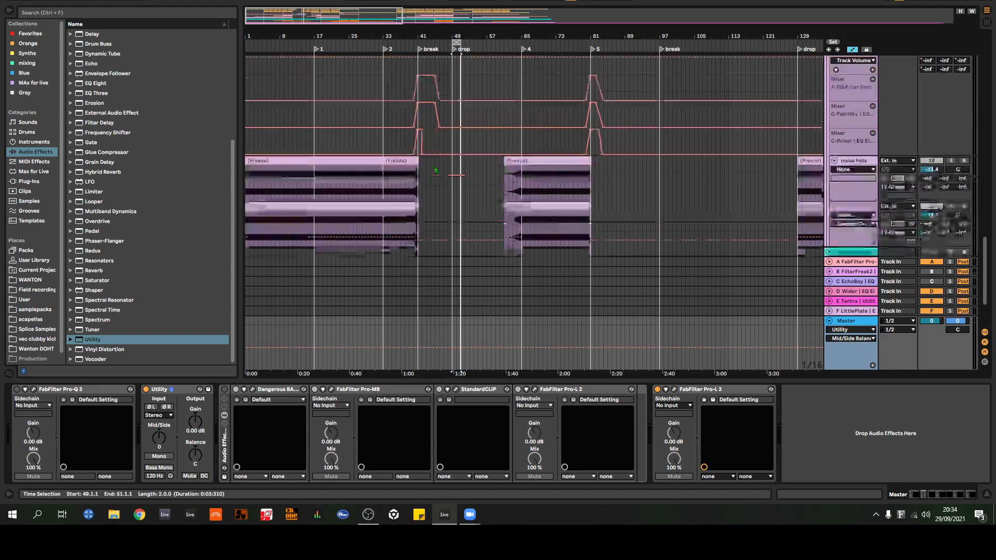
pyautogui.moveTo(428, 37); pyautogui.dragTo(457, 65)
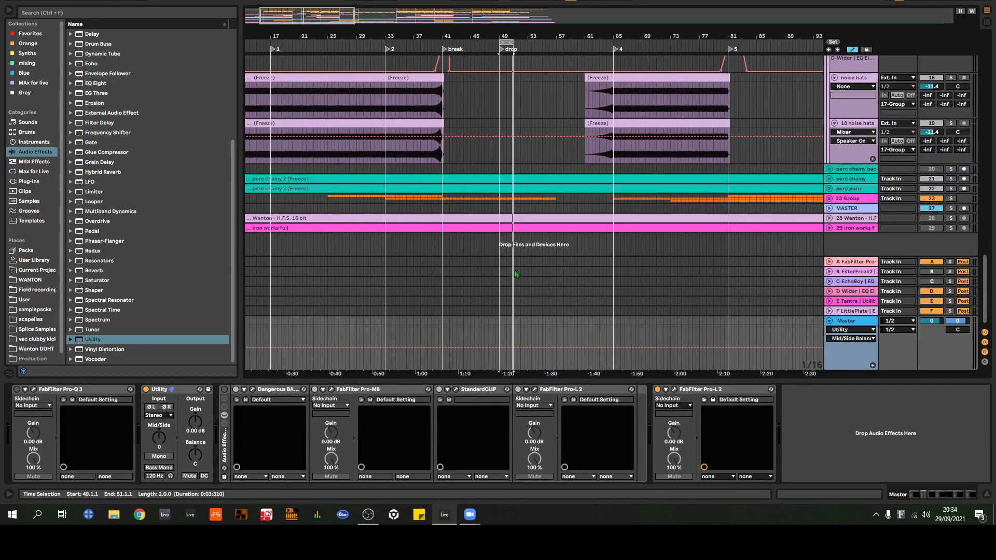
pyautogui.click(159, 439)
pyautogui.click(442, 346)
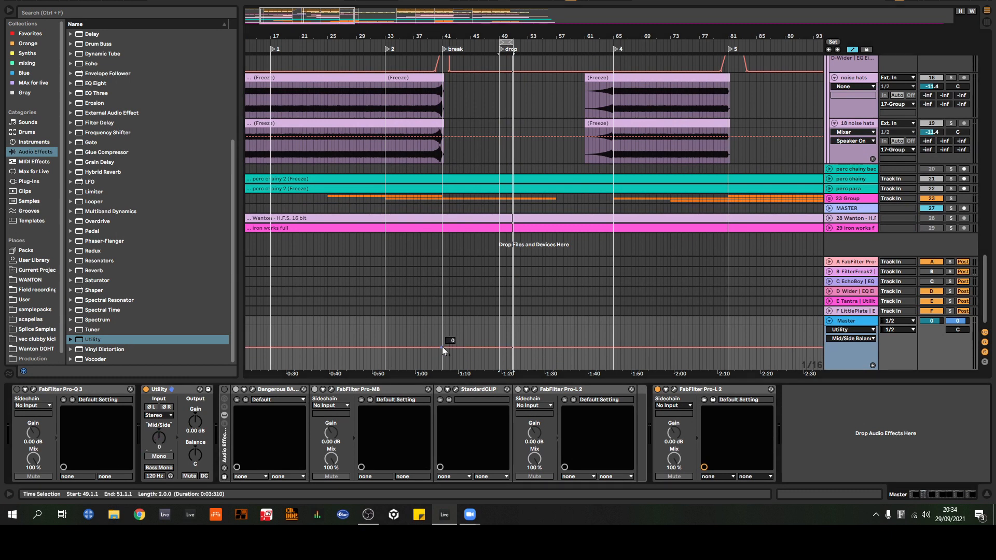
pyautogui.moveTo(500, 348); pyautogui.dragTo(500, 358)
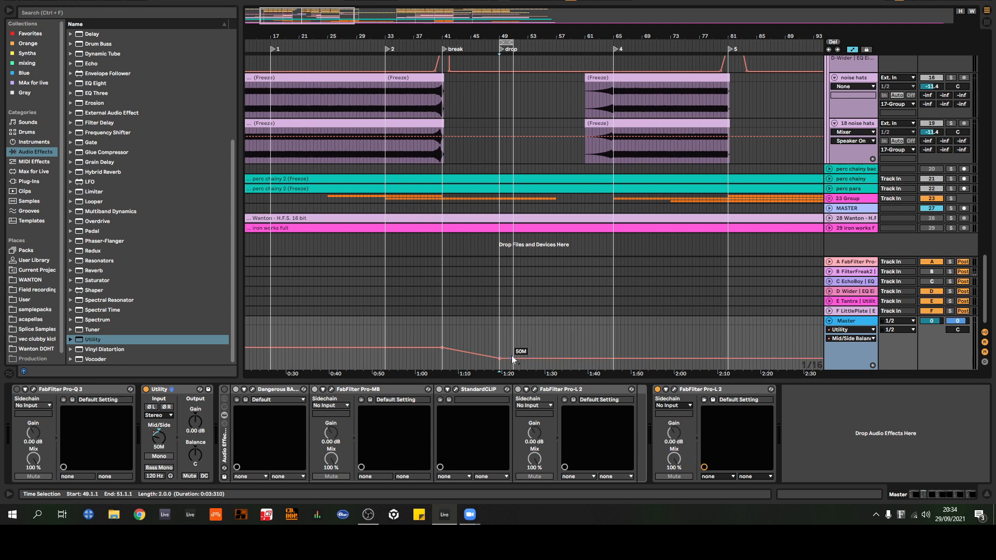
pyautogui.moveTo(511, 358); pyautogui.dragTo(500, 347)
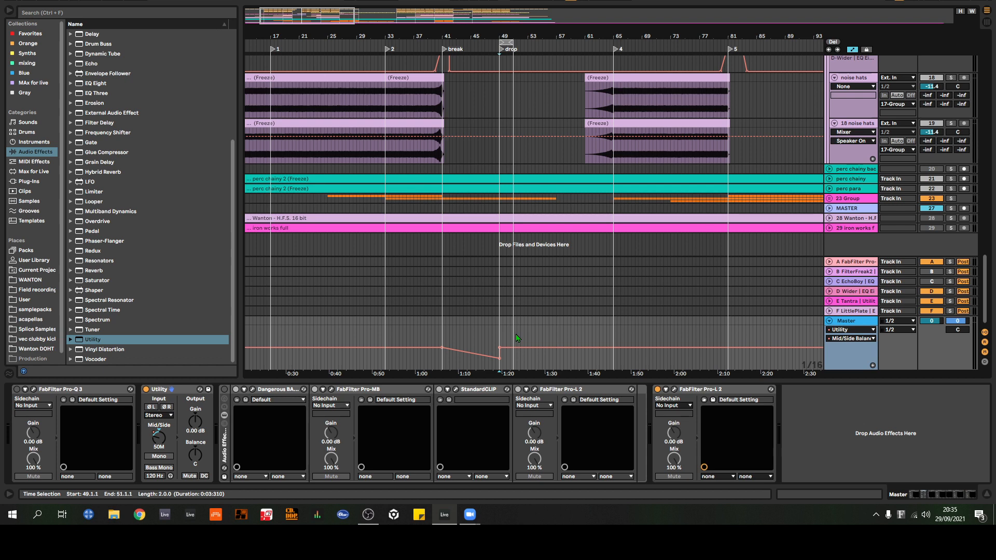
# Step: Delete the Utility device from the Master track
pyautogui.click(179, 396)
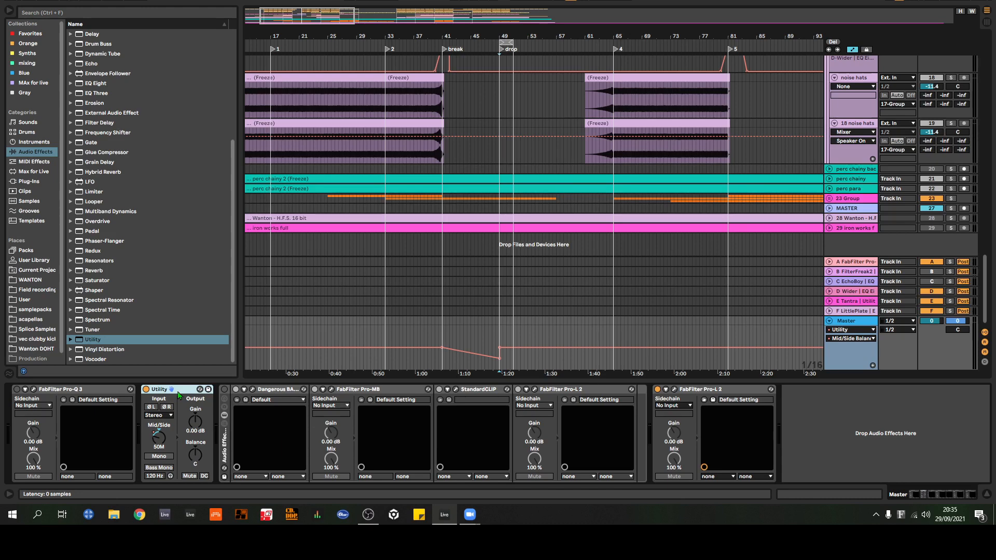
pyautogui.press('Delete')
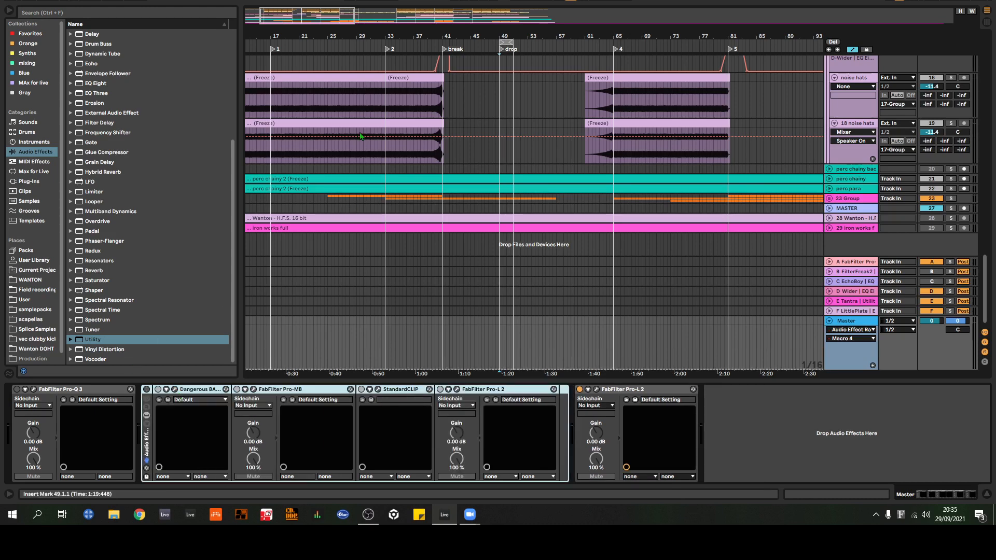
# Step: Fold the kick group at the start of the track list to hide its automation lanes
pyautogui.moveTo(441, 34); pyautogui.dragTo(485, 24)
pyautogui.scroll(10, 578, 218)
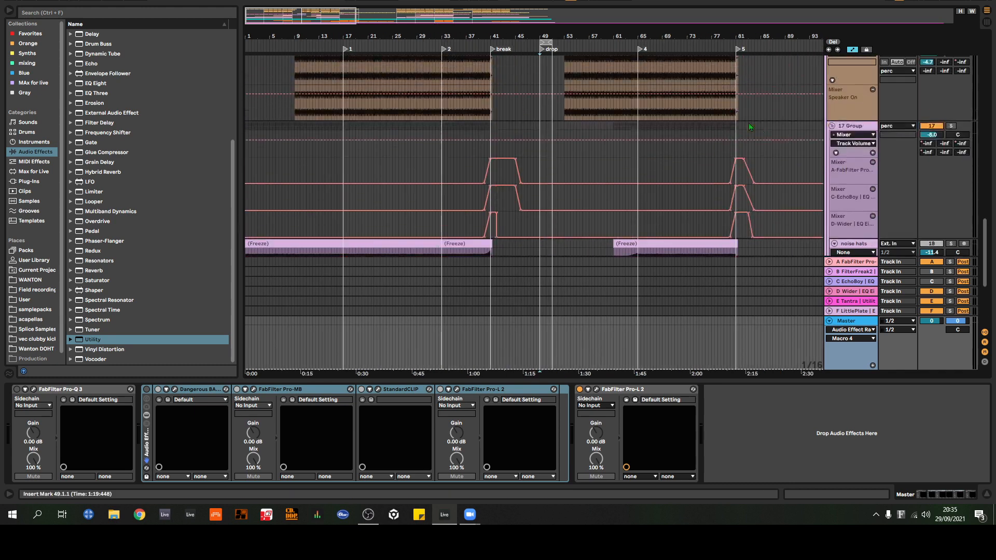
pyautogui.scroll(15, 809, 119)
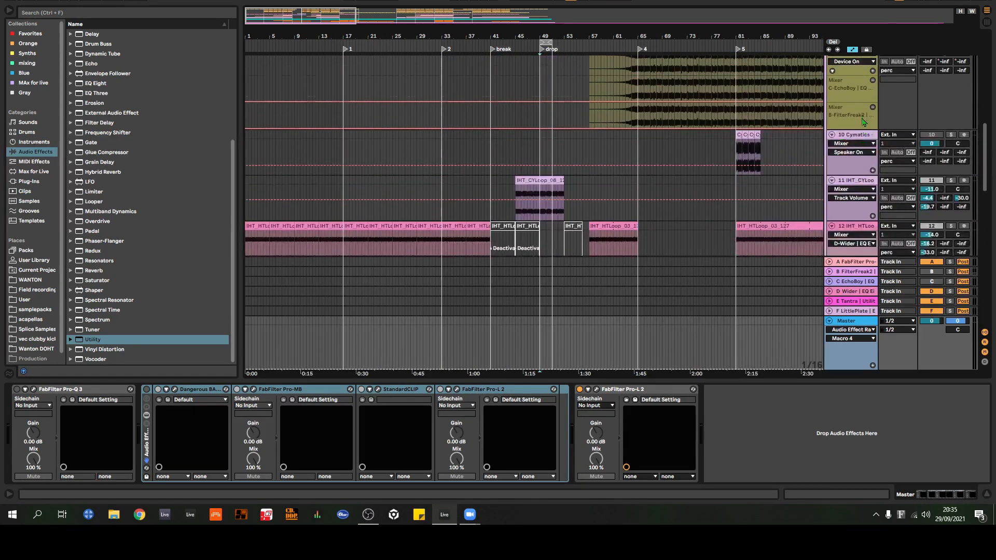
pyautogui.scroll(8, 862, 120)
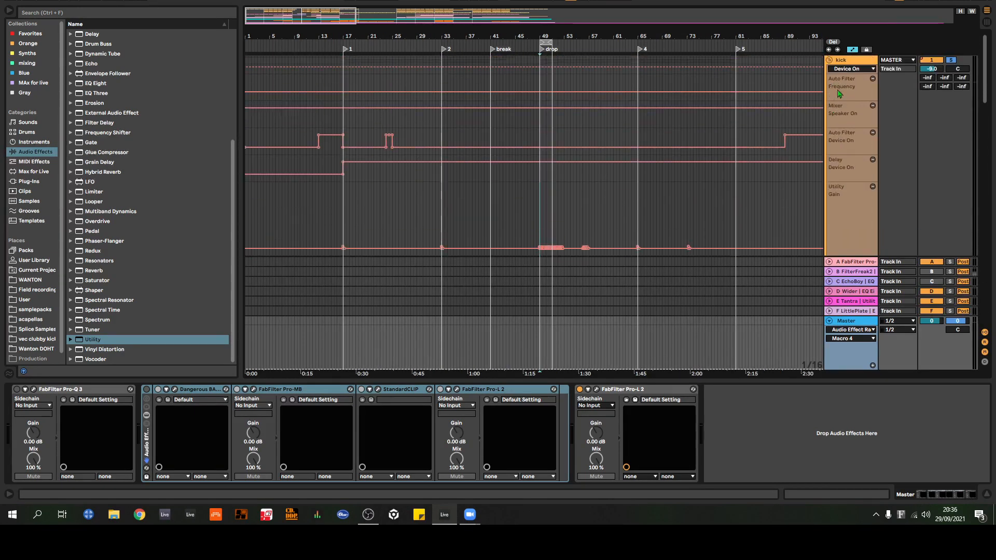
pyautogui.click(829, 59)
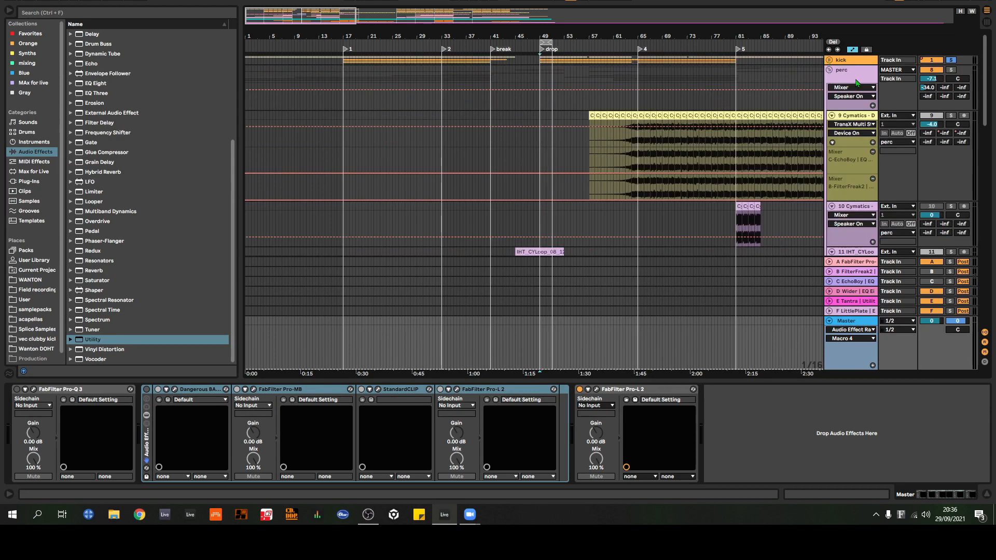
# Step: Review the percussion tracks around bar 81, hide the device view and frame the 17 Group's send automation lanes
pyautogui.moveTo(587, 37); pyautogui.dragTo(294, 36)
pyautogui.scroll(-5, 474, 115)
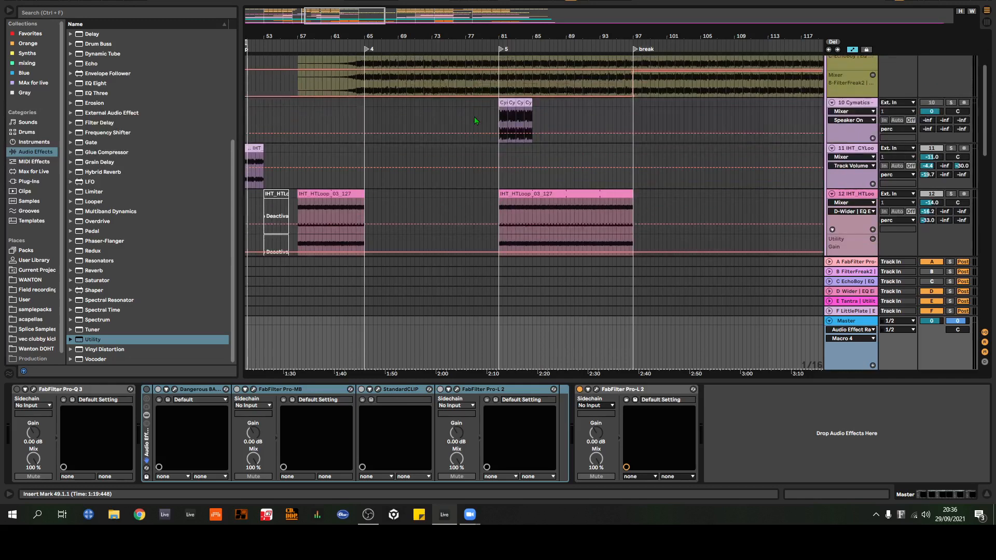
pyautogui.scroll(-10, 467, 119)
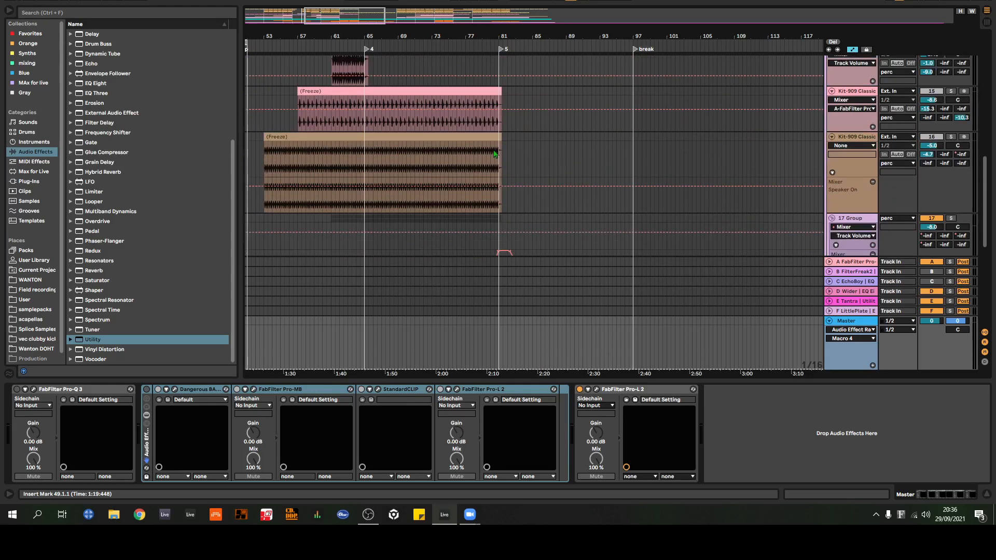
pyautogui.scroll(-10, 507, 148)
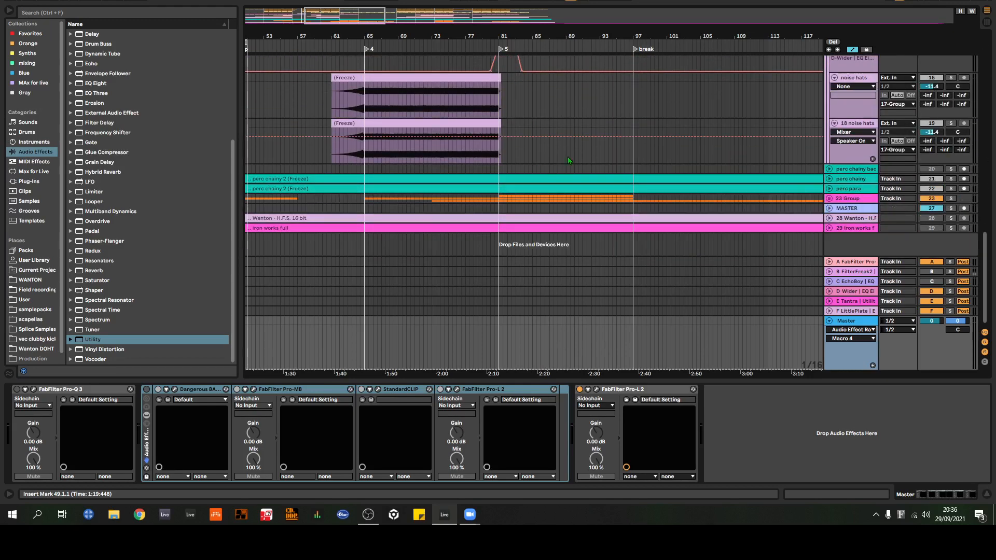
pyautogui.scroll(5, 586, 166)
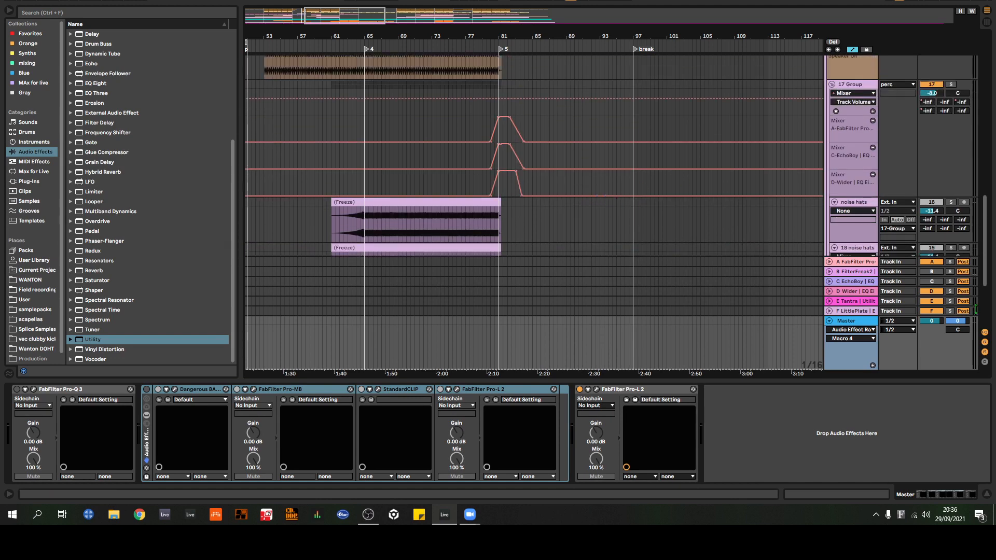
pyautogui.click(987, 494)
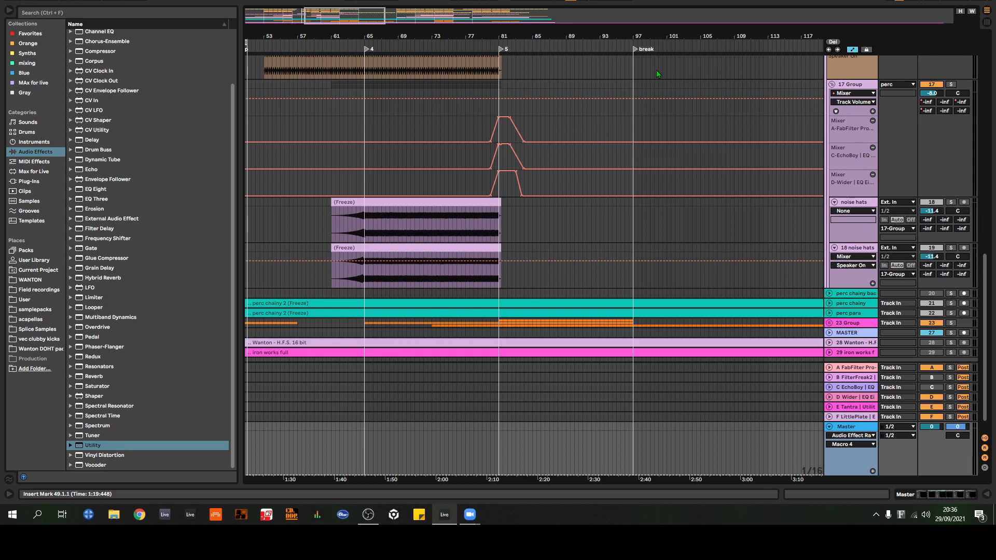
pyautogui.scroll(5, 659, 76)
pyautogui.scroll(-3, 663, 152)
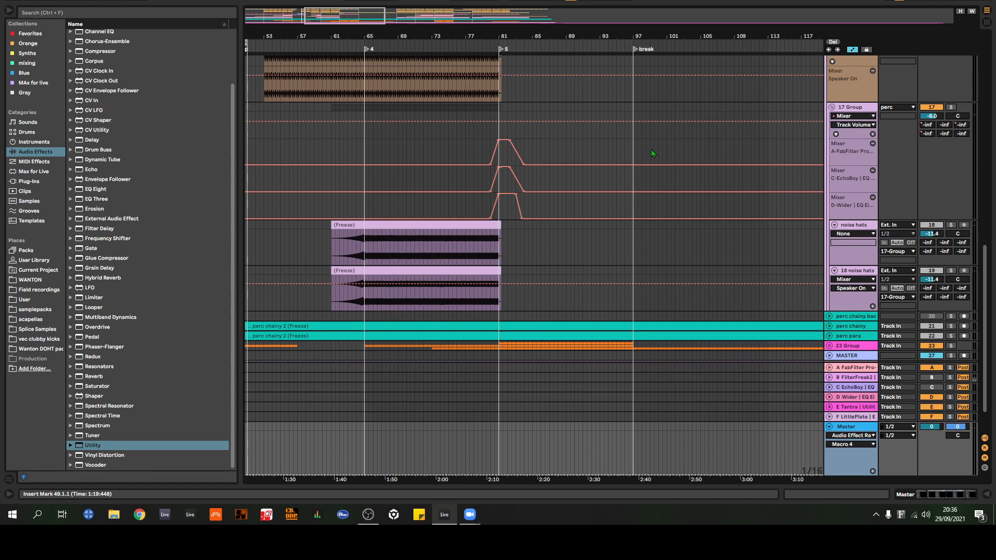
# Step: Return to the upper percussion tracks around bar 81 and hide the automation lanes for the whole arrangement
pyautogui.scroll(-2, 649, 149)
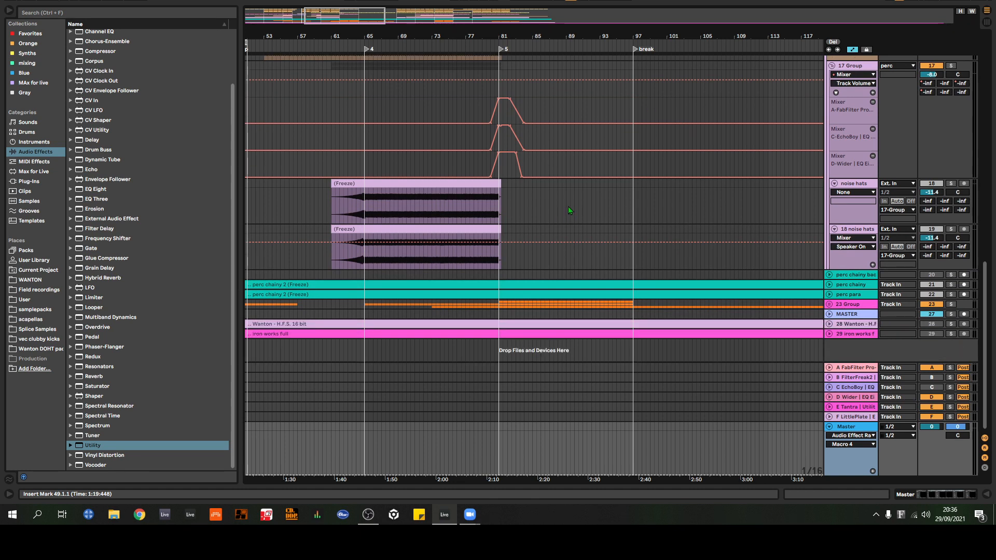
pyautogui.scroll(3, 585, 220)
pyautogui.scroll(-3, 587, 222)
pyautogui.scroll(6, 586, 192)
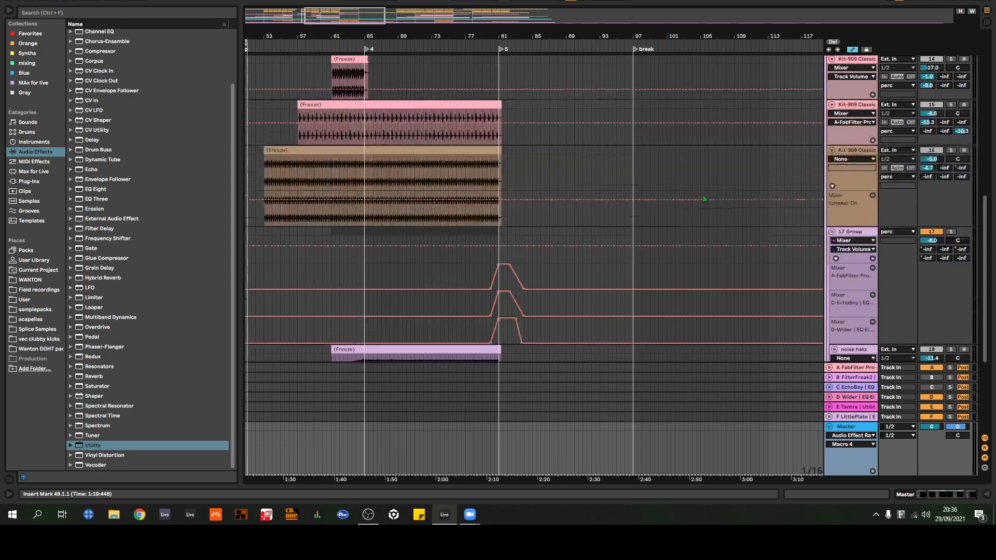
pyautogui.scroll(10, 716, 186)
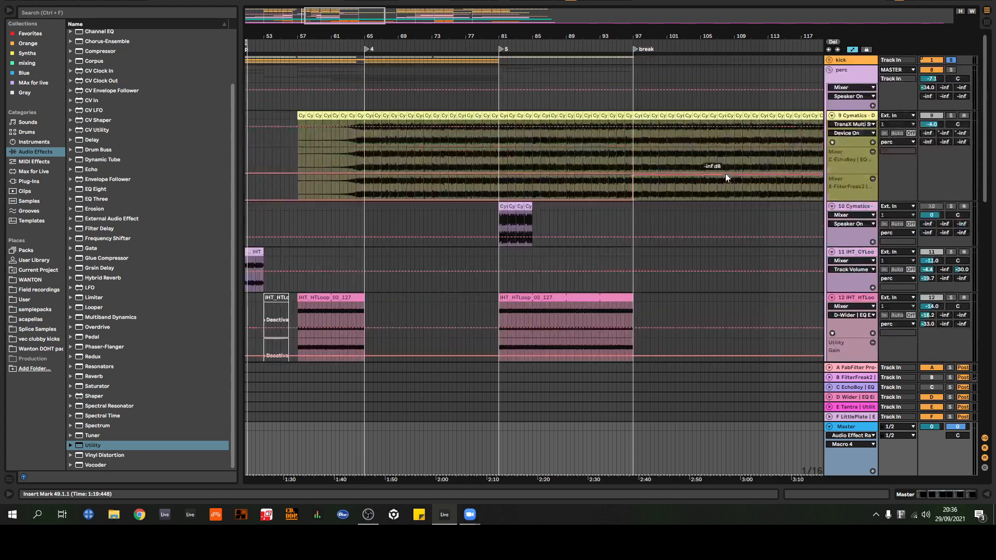
pyautogui.moveTo(523, 36); pyautogui.dragTo(597, 39)
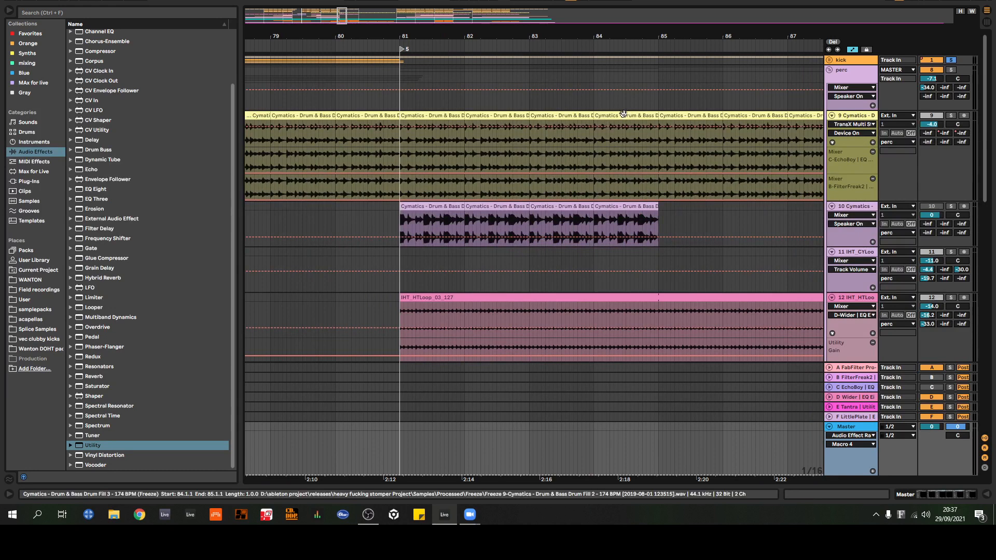
pyautogui.press('a')
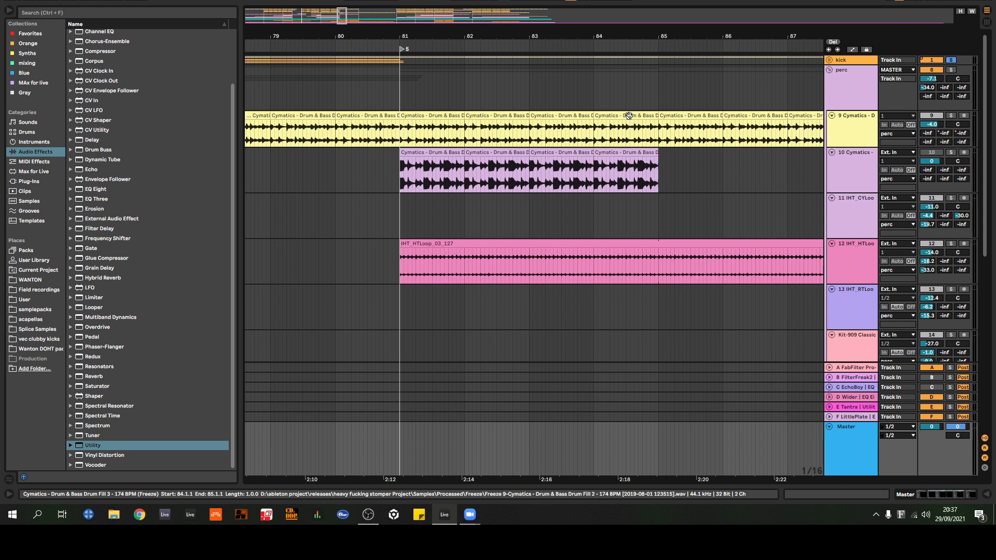
# Step: Solo the 10 Cymatics track and play its first drum fill clip looped from bar 81 to bar 82
pyautogui.click(951, 153)
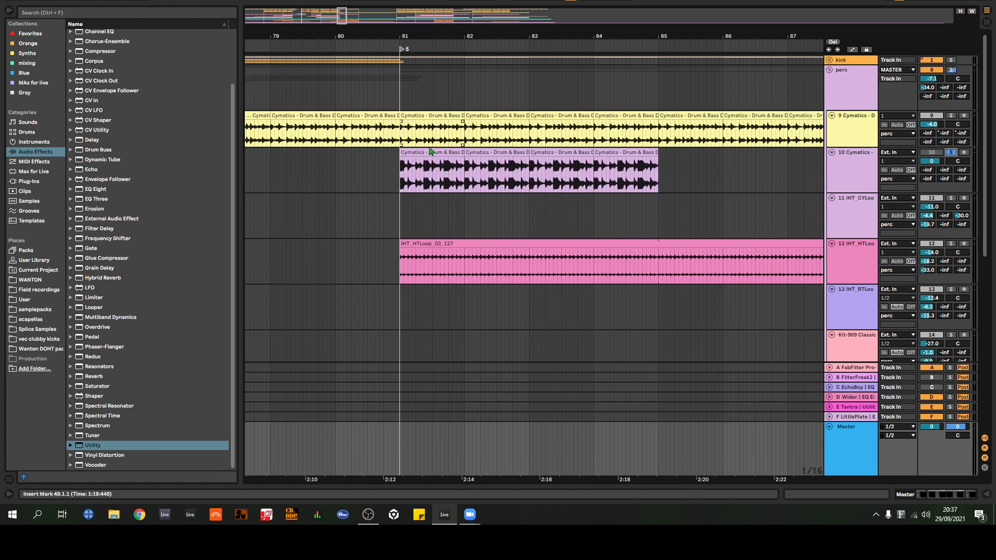
pyautogui.click(430, 152)
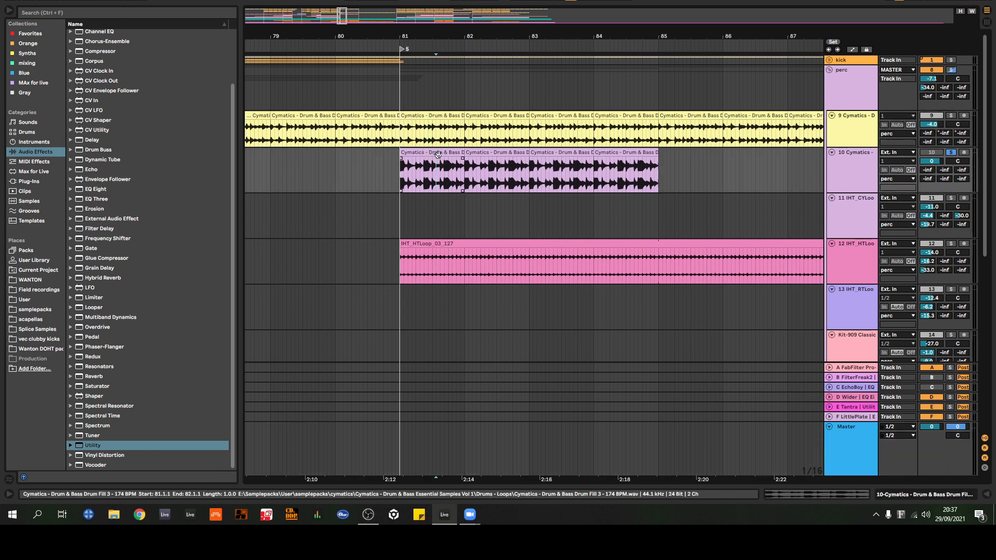
pyautogui.press('space')
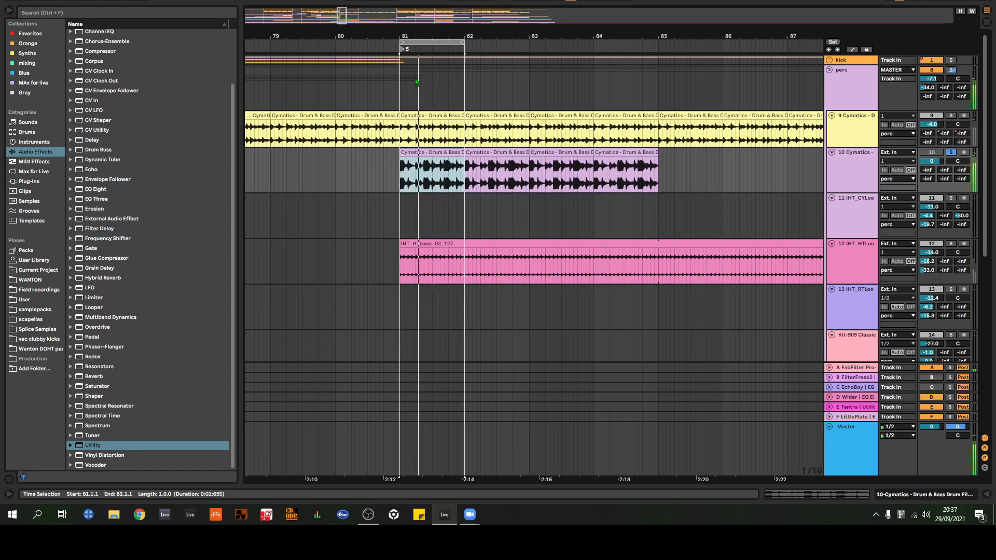
pyautogui.press('+')
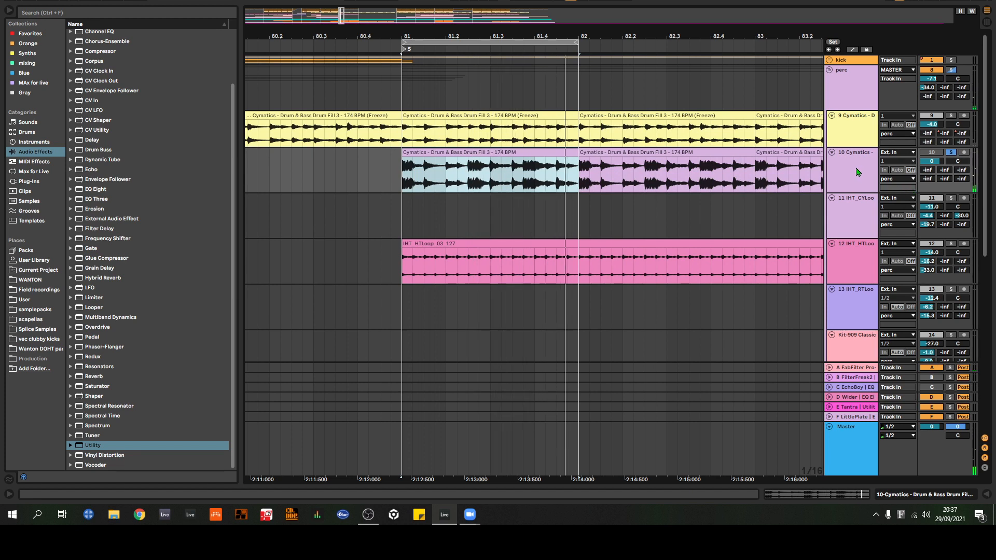
# Step: Select the 10 Cymatics track and show its device chain
pyautogui.click(856, 172)
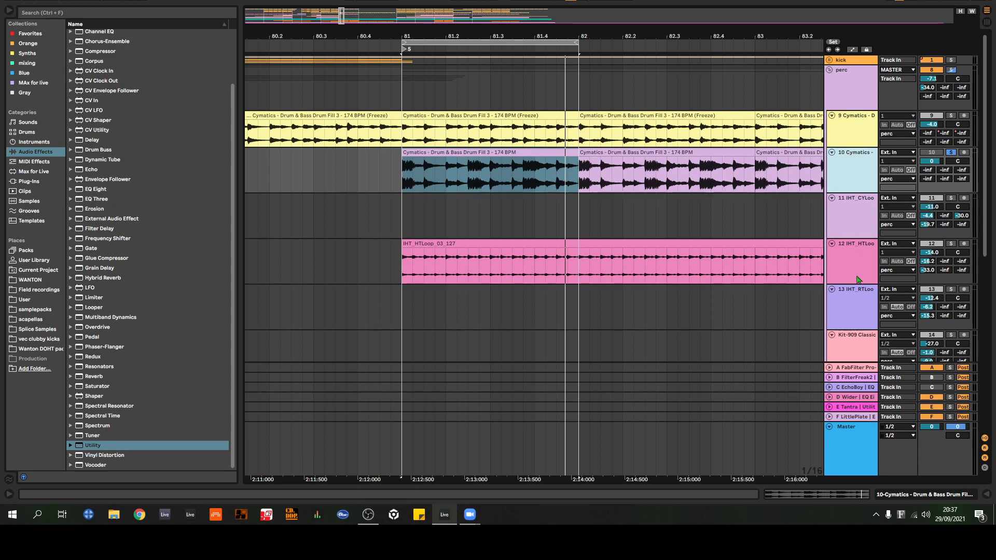
pyautogui.click(890, 496)
pyautogui.click(860, 179)
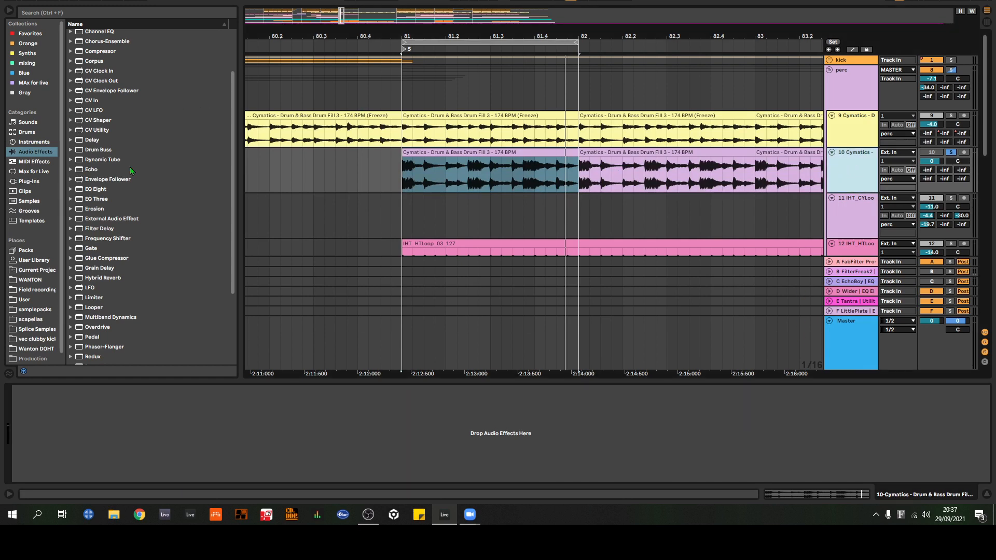
# Step: Add a Vocoder to the 10 Cymatics track and pull down its lowest filter bands
pyautogui.click(560, 133)
pyautogui.scroll(-4, 119, 207)
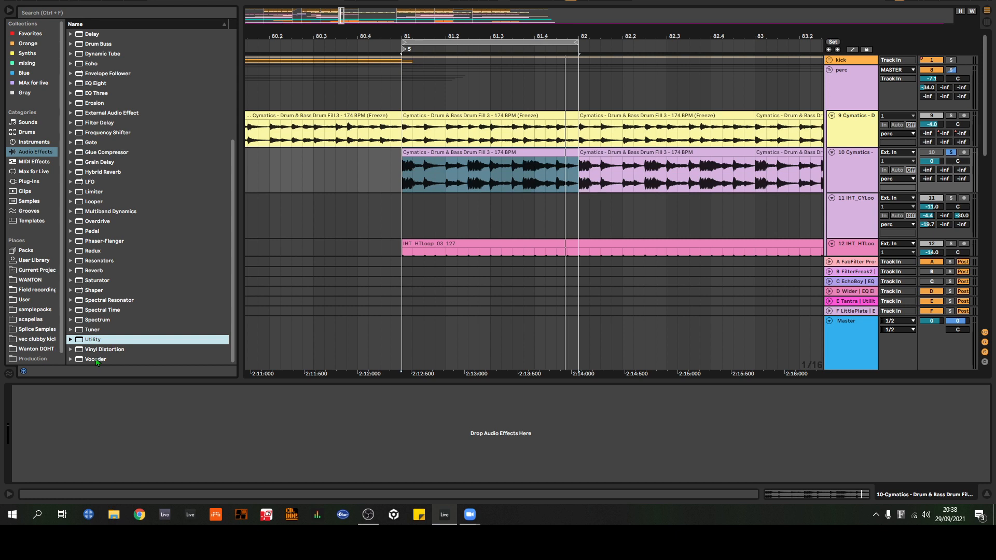
pyautogui.moveTo(91, 362); pyautogui.dragTo(103, 359)
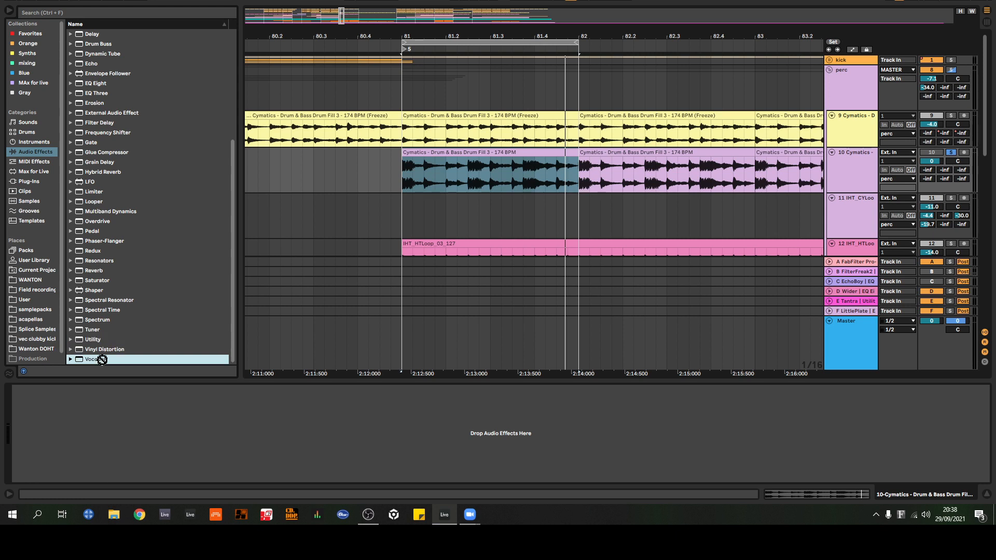
pyautogui.click(102, 359)
pyautogui.click(96, 344)
pyautogui.click(854, 125)
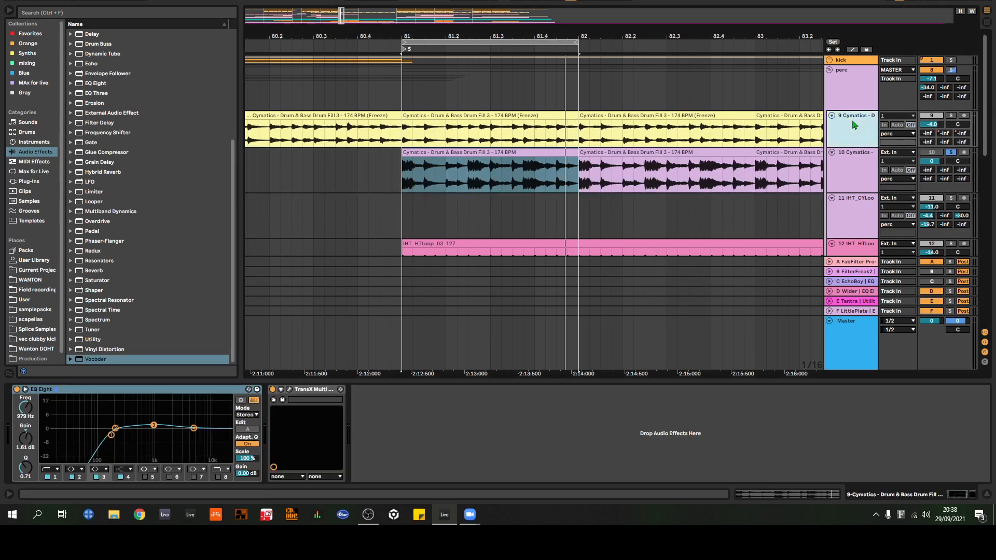
pyautogui.click(865, 169)
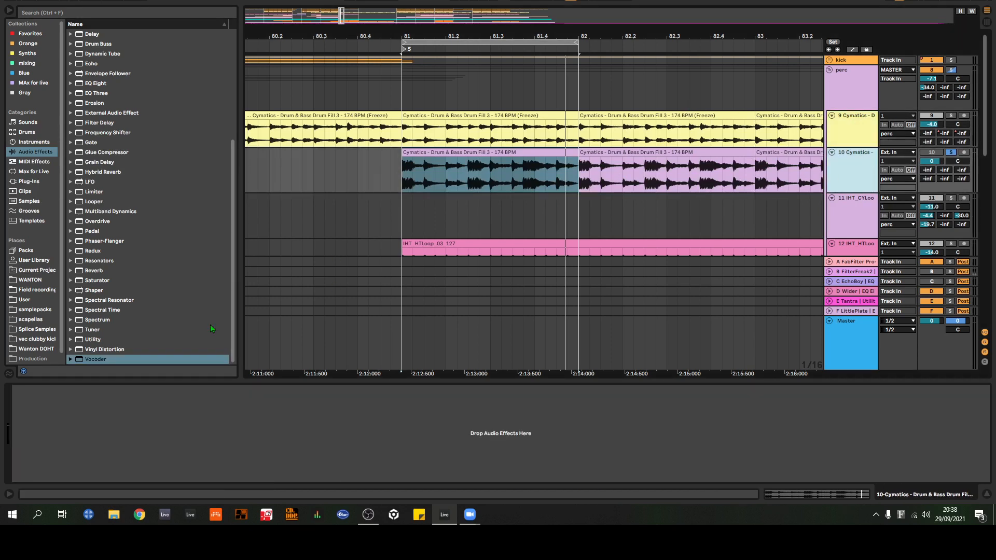
pyautogui.click(100, 360)
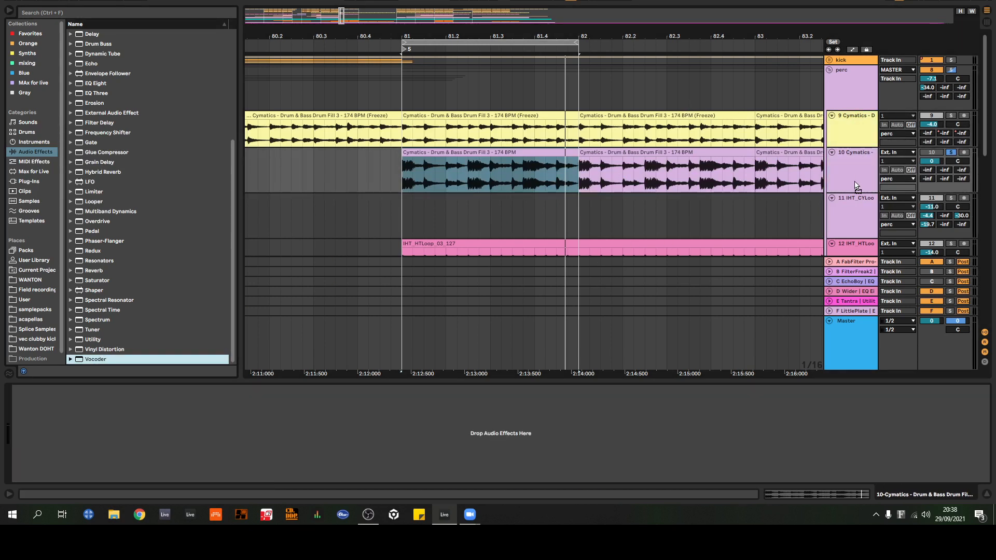
pyautogui.doubleClick(73, 360)
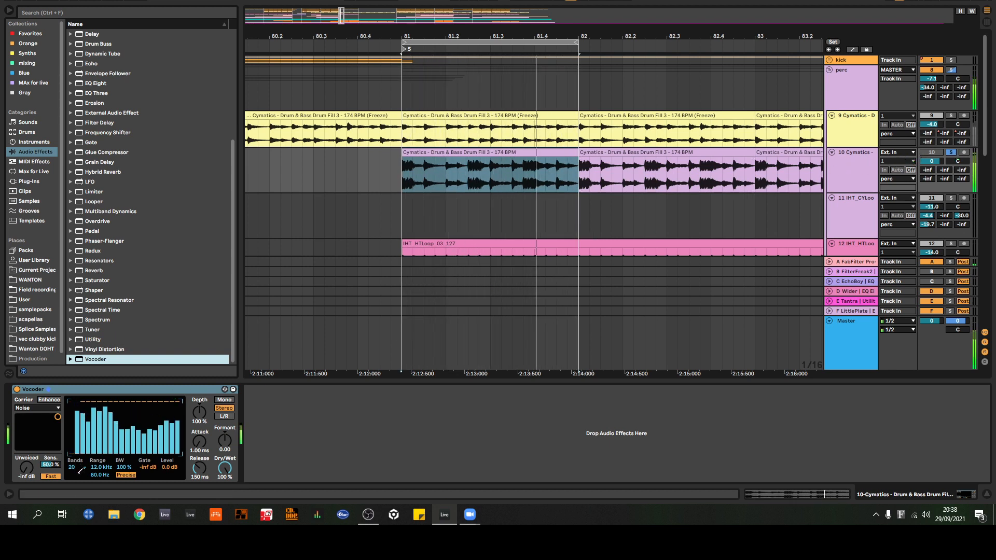
pyautogui.moveTo(78, 434); pyautogui.dragTo(97, 454)
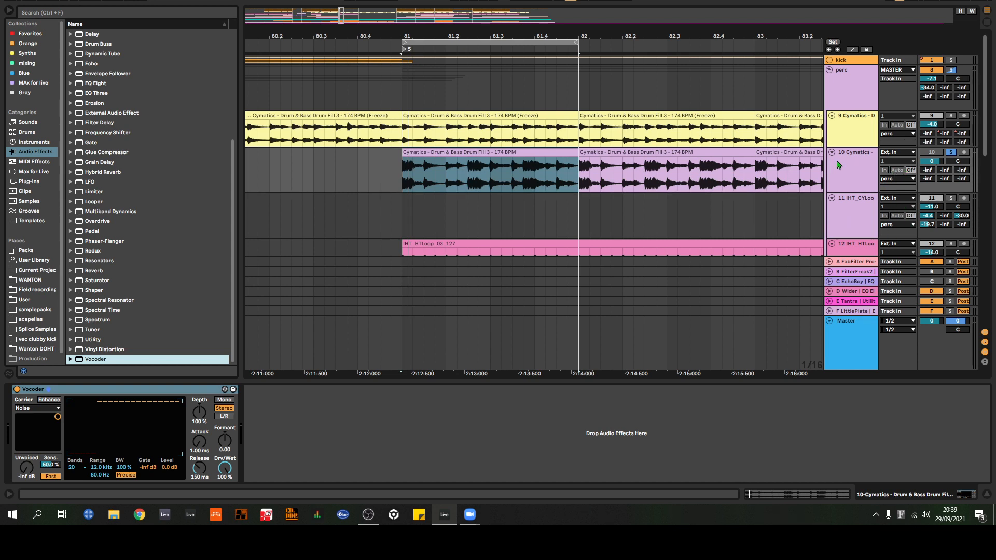
# Step: Compare the devices on the two Cymatics tracks, then delete the 10 Cymatics track
pyautogui.click(843, 134)
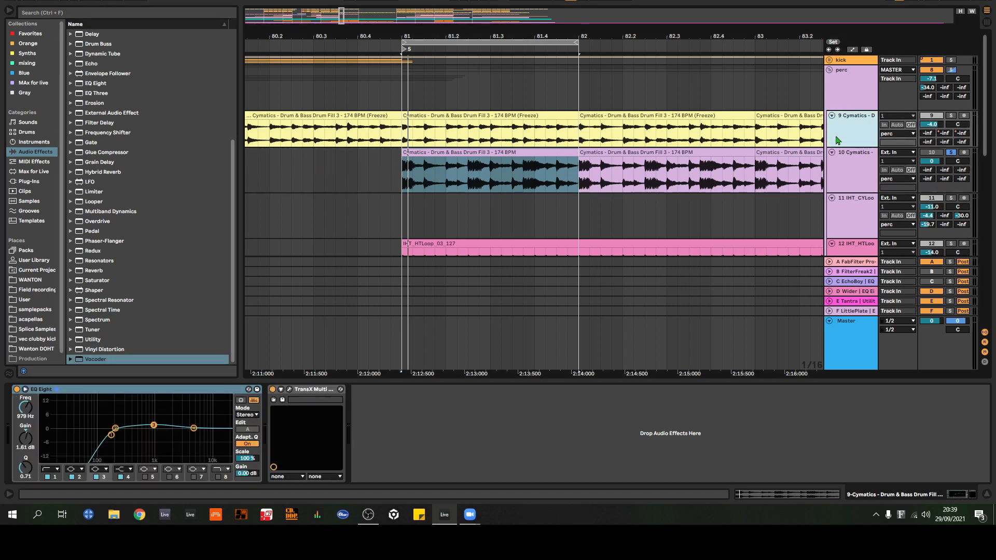
pyautogui.click(857, 179)
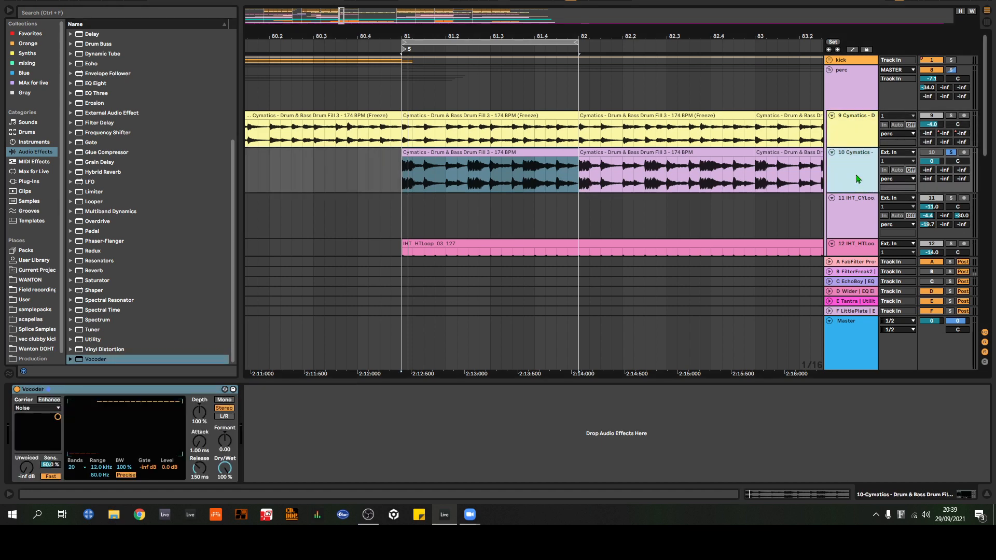
pyautogui.press('Delete')
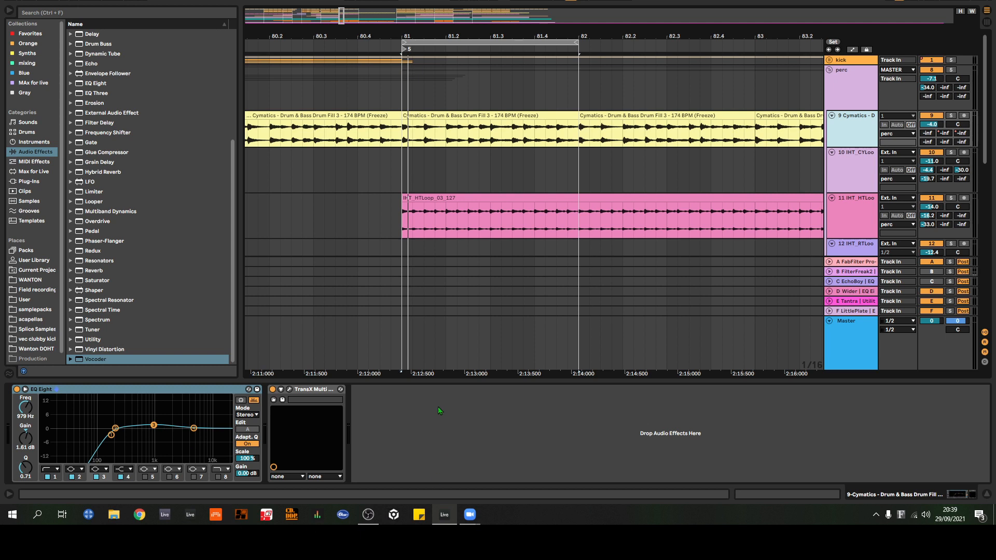
# Step: Inspect the TransX Multi plug-in on the 9 Cymatics track while auditioning the track soloed, and close the plug-in window
pyautogui.click(289, 397)
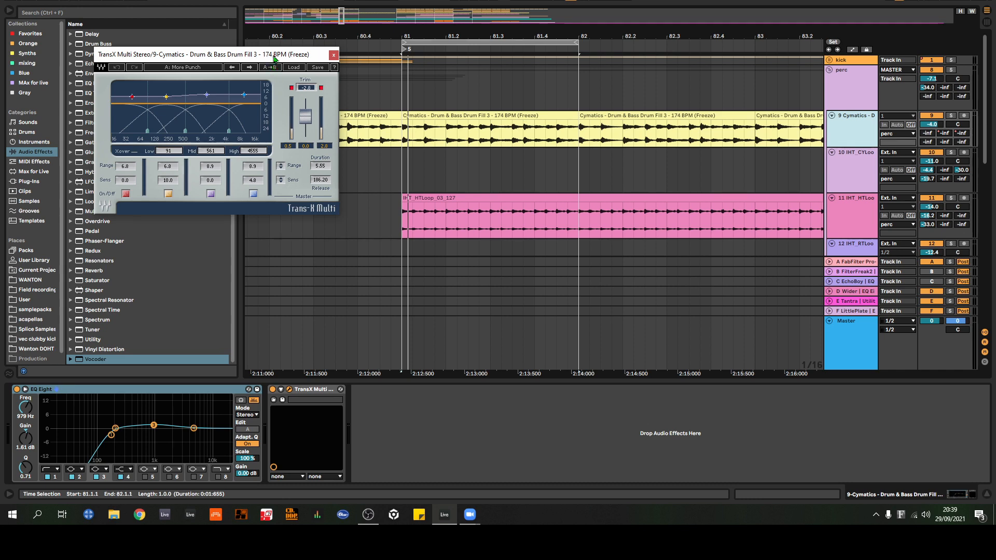
pyautogui.moveTo(274, 54); pyautogui.dragTo(578, 245)
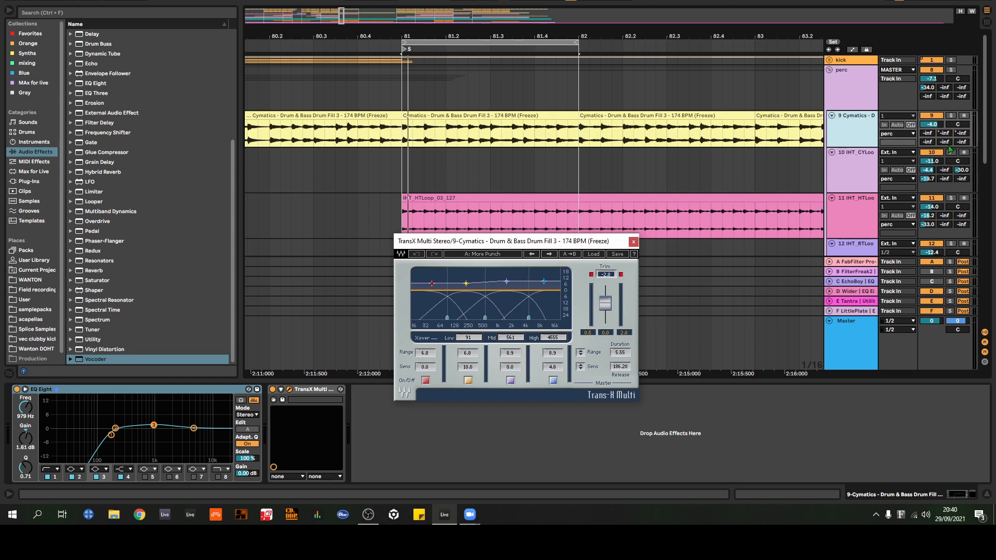
pyautogui.click(951, 116)
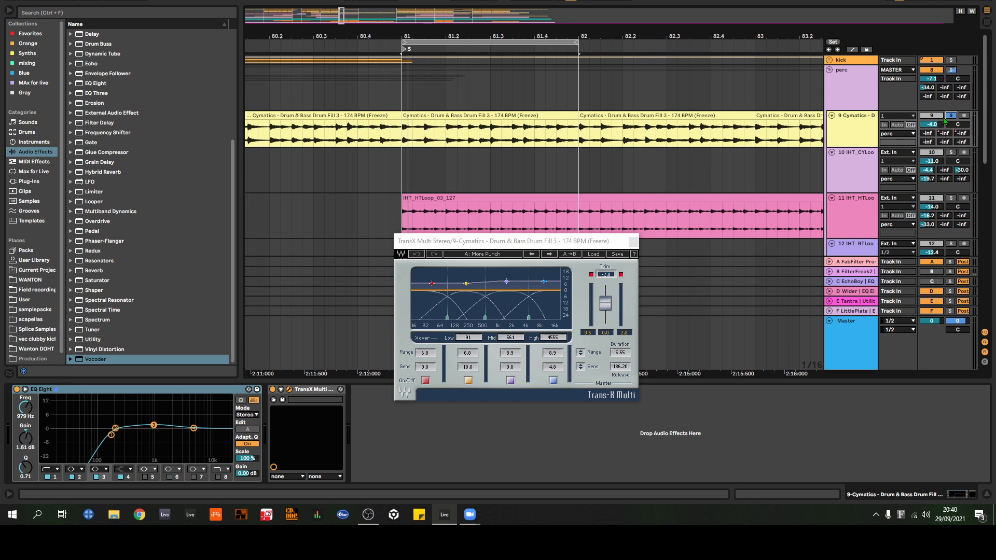
pyautogui.press('space')
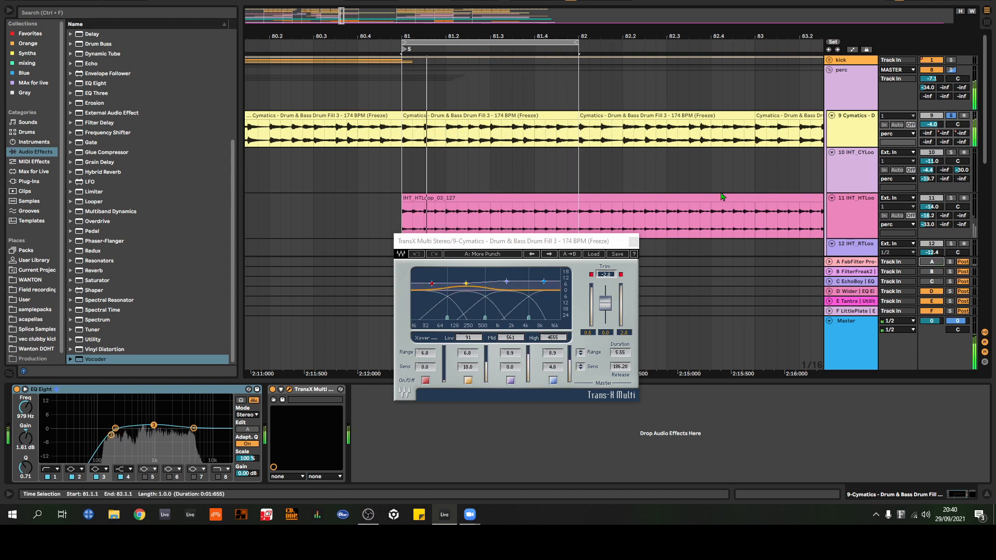
pyautogui.press('space')
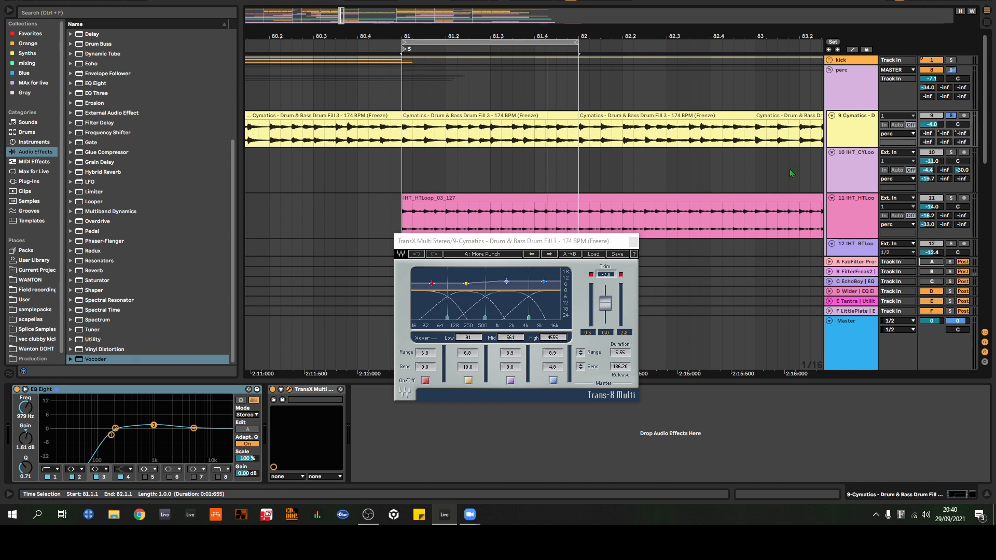
pyautogui.click(634, 241)
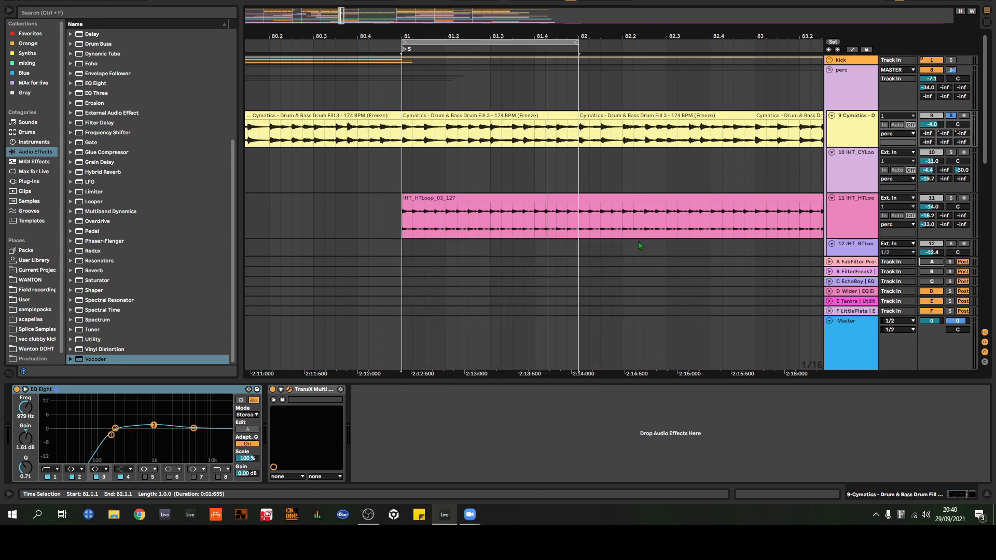
# Step: Solo the 11 IHT_HTLoop track and audition its clip from just before bar 81
pyautogui.moveTo(569, 36); pyautogui.dragTo(550, 111)
pyautogui.scroll(-1, 598, 88)
pyautogui.scroll(-3, 329, 87)
pyautogui.scroll(4, 597, 150)
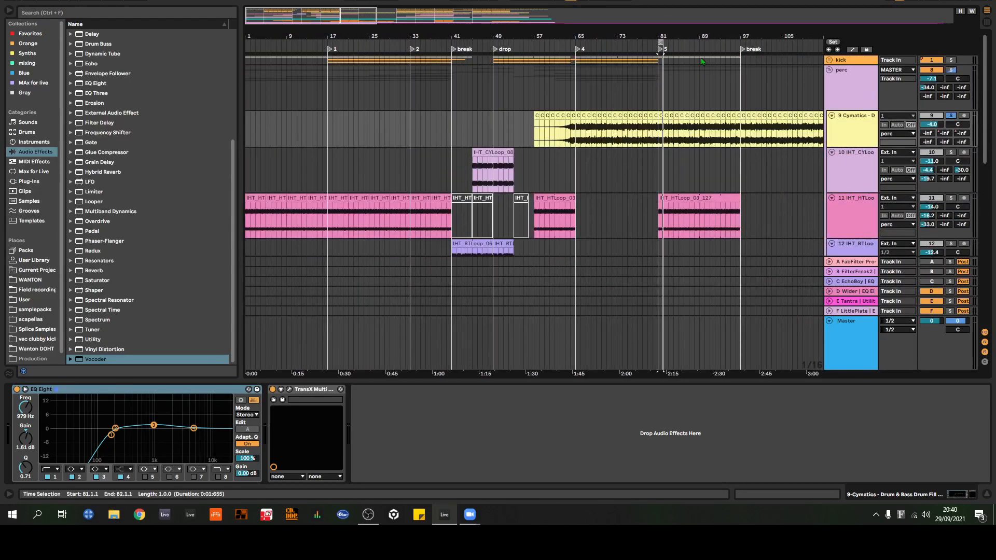
pyautogui.moveTo(703, 37); pyautogui.dragTo(667, 60)
pyautogui.scroll(-2, 612, 102)
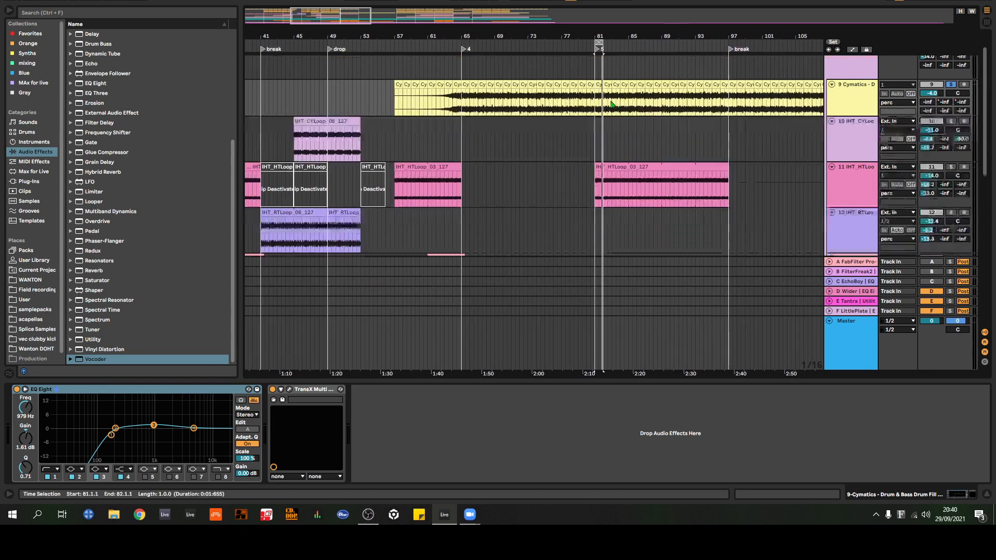
pyautogui.click(597, 169)
pyautogui.click(951, 146)
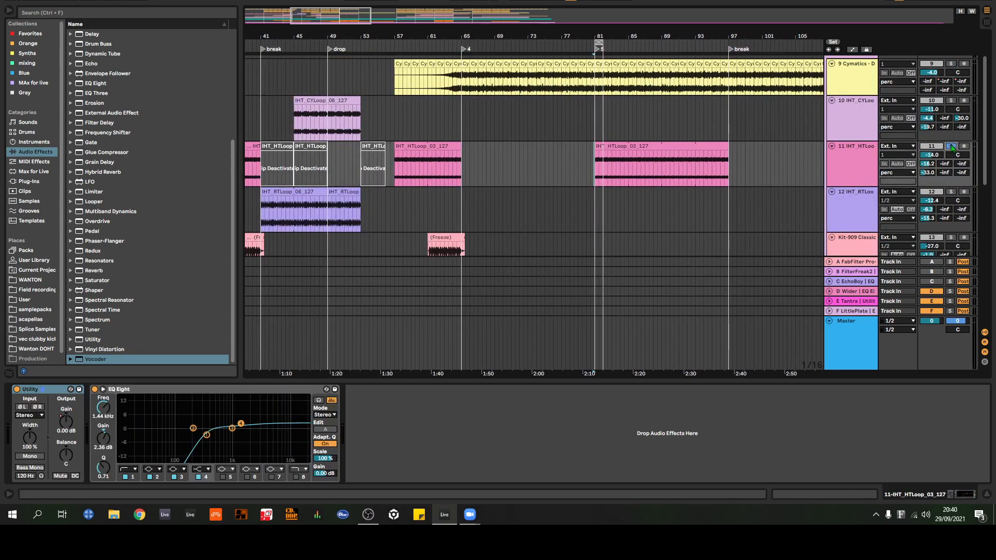
pyautogui.press('space')
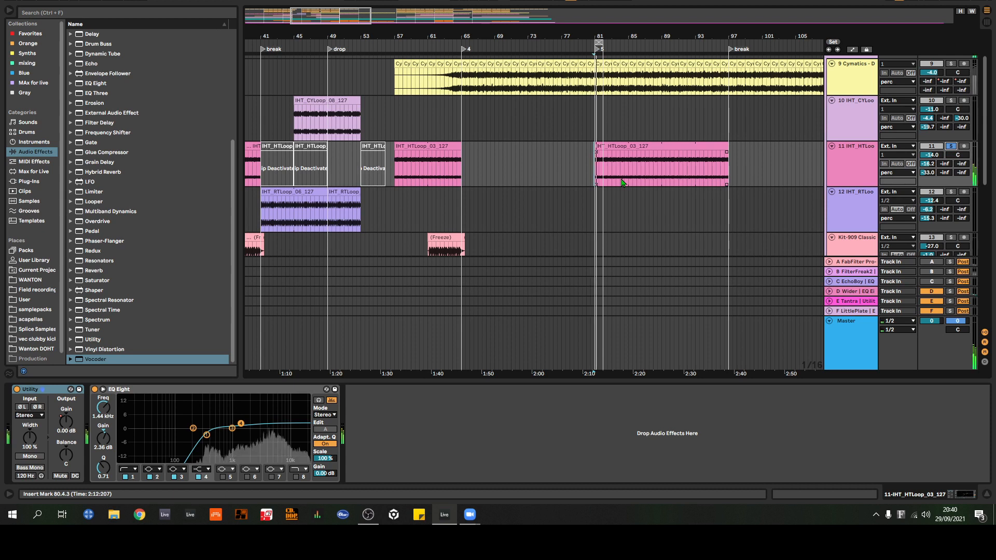
pyautogui.press('space')
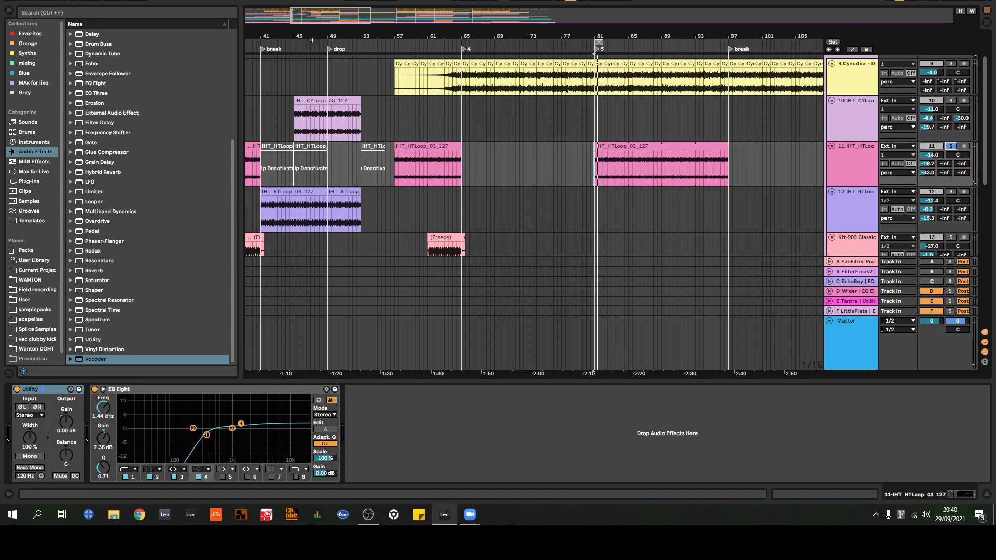
# Step: Select the IHT_RTLoop_06_127 clip starting at bar 41 on track 12 and examine how the percussion loops overlap through the break
pyautogui.moveTo(304, 38); pyautogui.dragTo(510, 47)
pyautogui.scroll(-3, 524, 139)
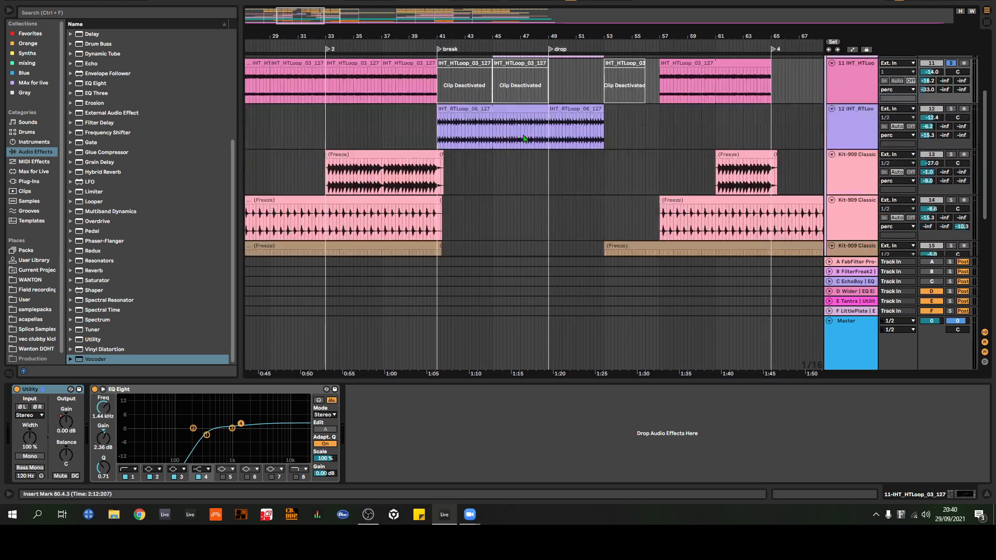
pyautogui.click(517, 108)
pyautogui.scroll(5, 583, 171)
pyautogui.scroll(-2, 534, 151)
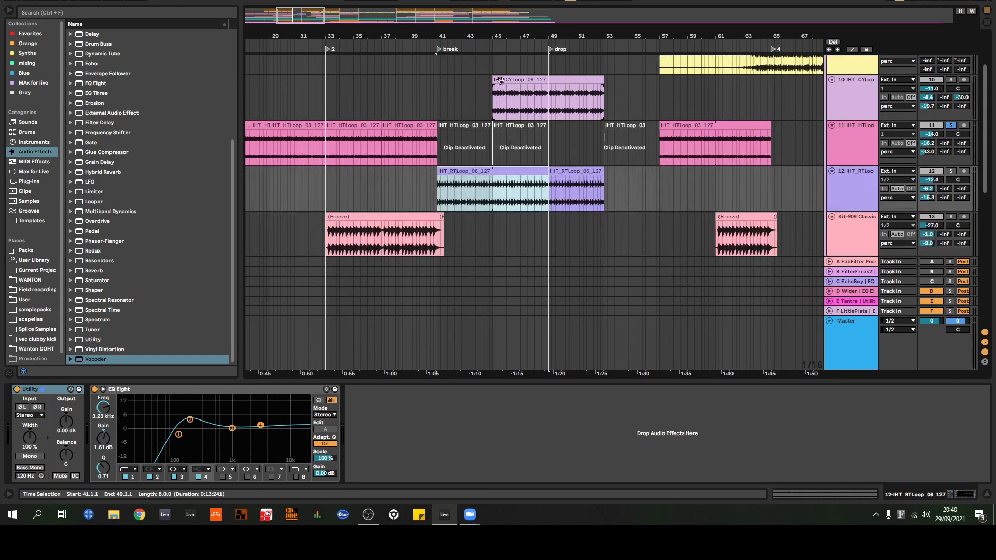
pyautogui.click(494, 51)
pyautogui.moveTo(495, 37); pyautogui.dragTo(518, 41)
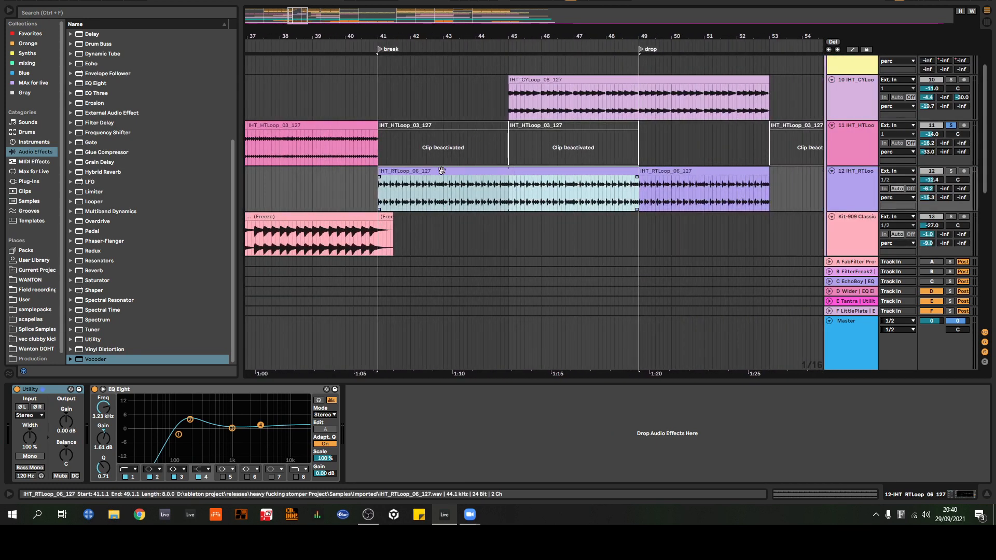
pyautogui.scroll(2, 535, 149)
pyautogui.scroll(-2, 534, 148)
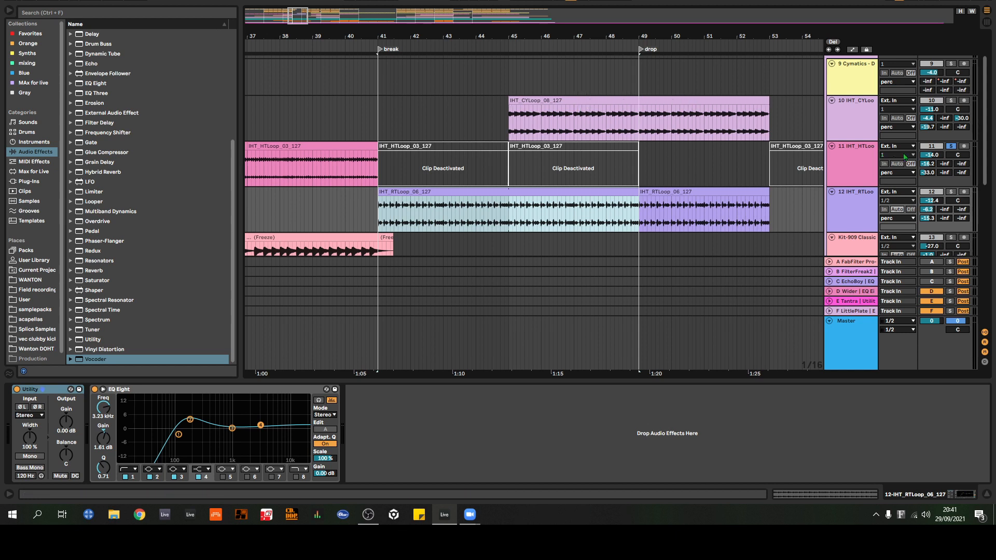
# Step: Solo the 12 IHT_RTLoop and 10 IHT_CYLoop tracks together and audition them from bar 41 until just past bar 53
pyautogui.click(951, 192)
pyautogui.click(952, 101)
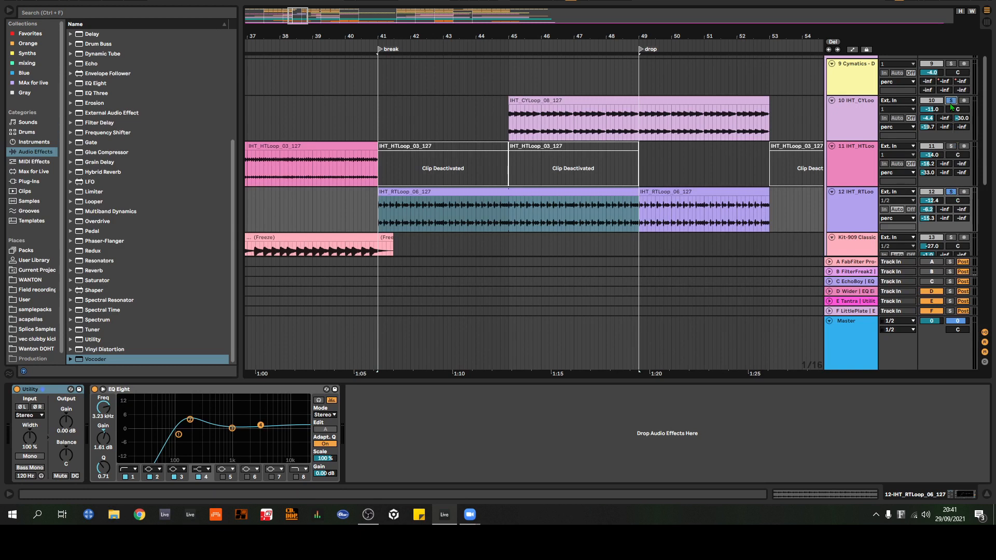
pyautogui.press('space')
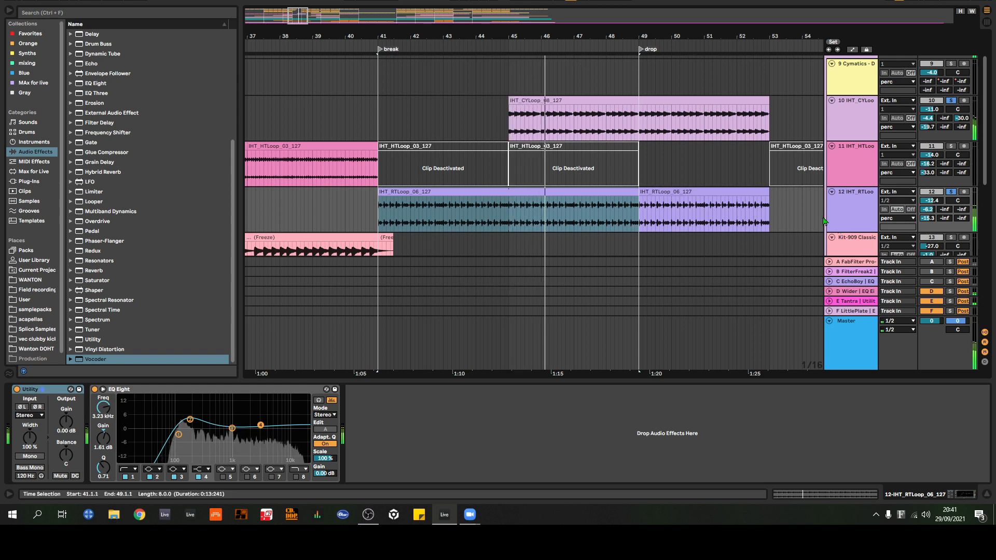
pyautogui.moveTo(634, 33); pyautogui.dragTo(470, 20)
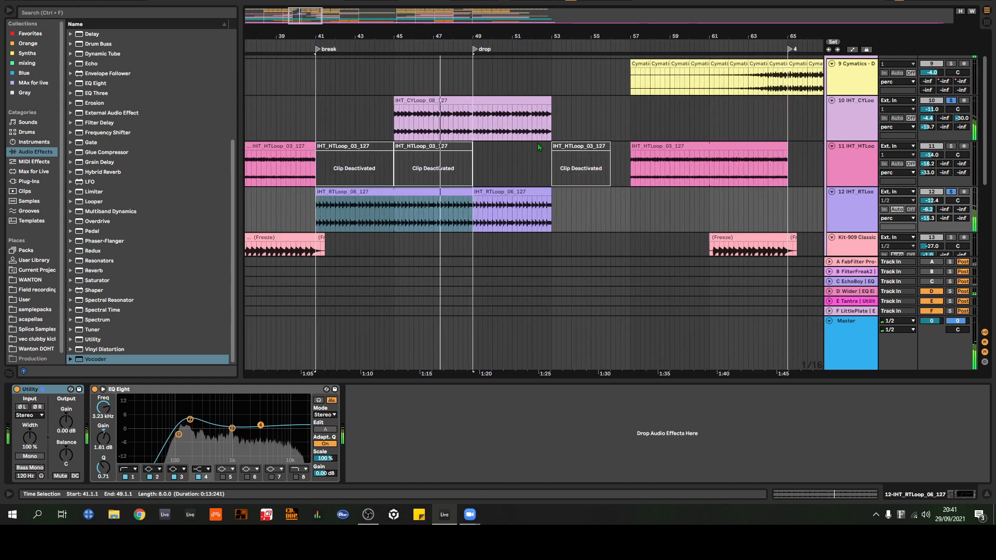
pyautogui.scroll(2, 529, 159)
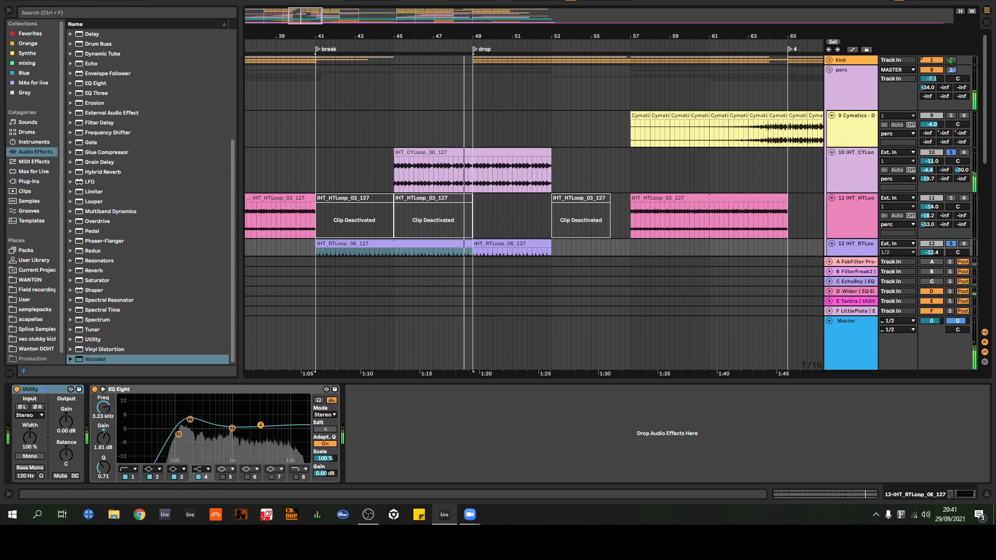
pyautogui.scroll(-2, 613, 124)
pyautogui.scroll(-2, 575, 83)
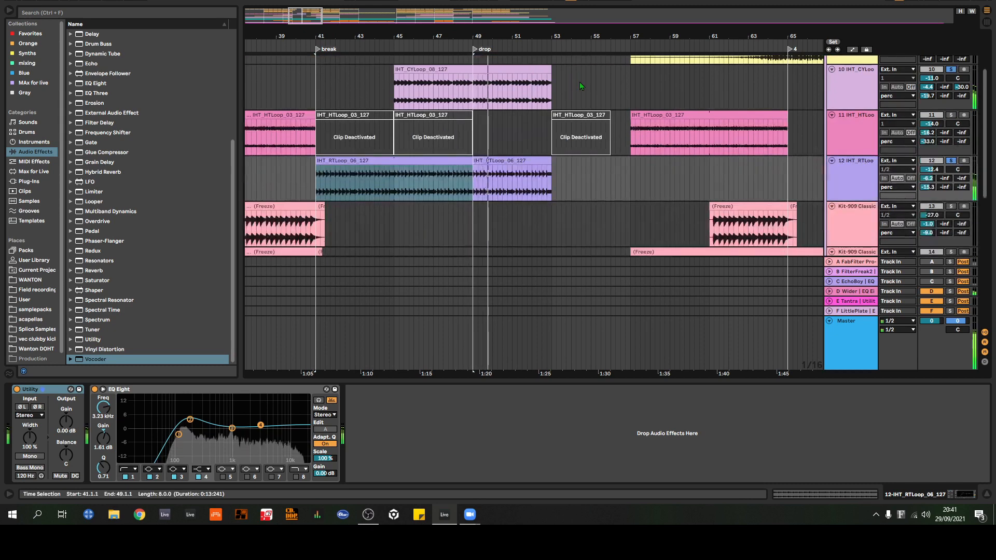
pyautogui.scroll(2, 583, 85)
pyautogui.scroll(-2, 588, 78)
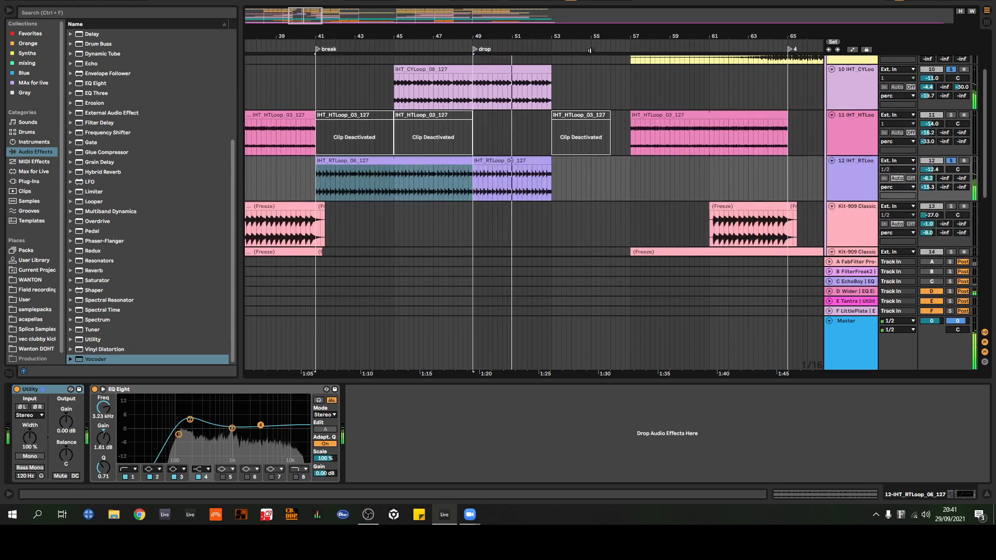
pyautogui.scroll(2, 588, 76)
pyautogui.scroll(-2, 590, 75)
pyautogui.scroll(2, 594, 76)
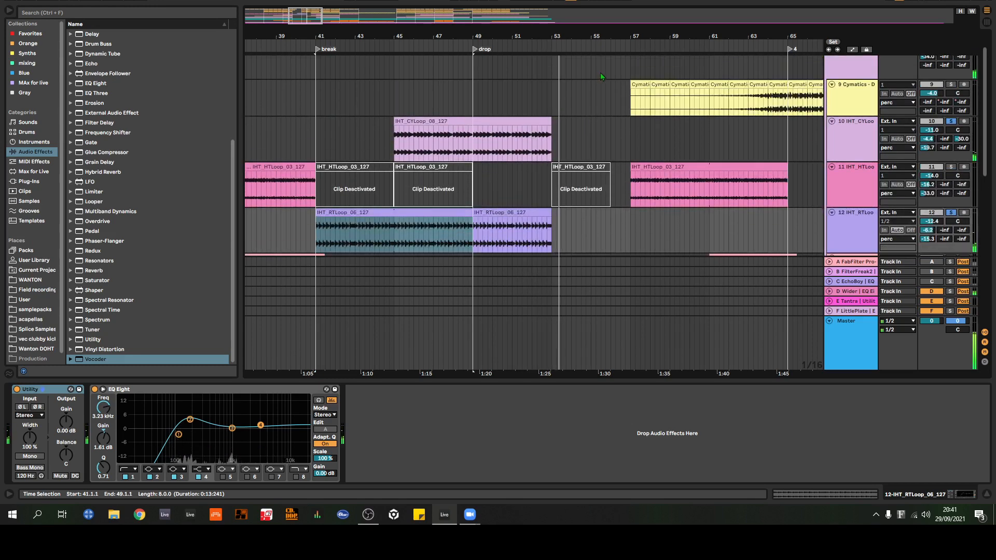
pyautogui.press('space')
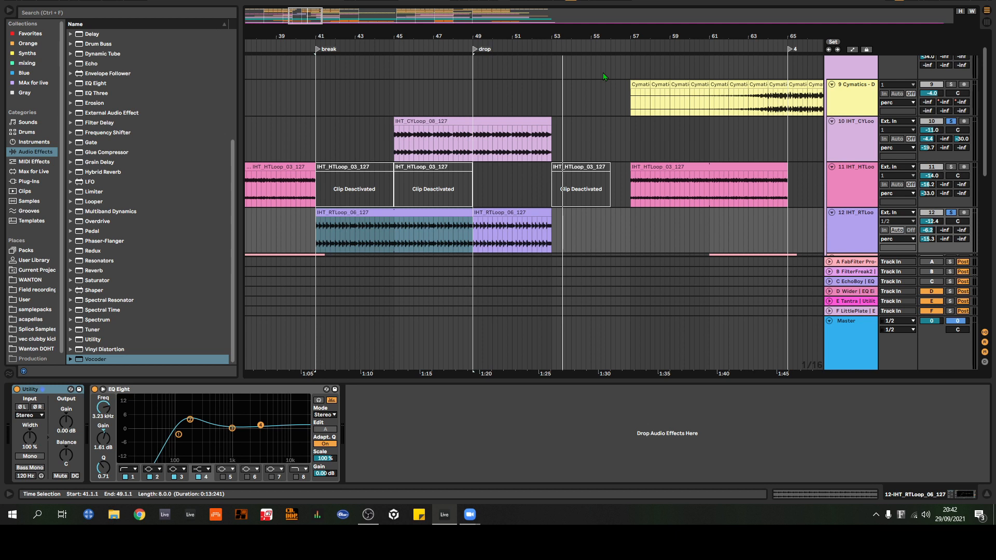
# Step: Select the IHT_CYLoop clip on track 10 to view its EQ Eight, and examine the surrounding percussion layers around the drop
pyautogui.scroll(-2, 591, 104)
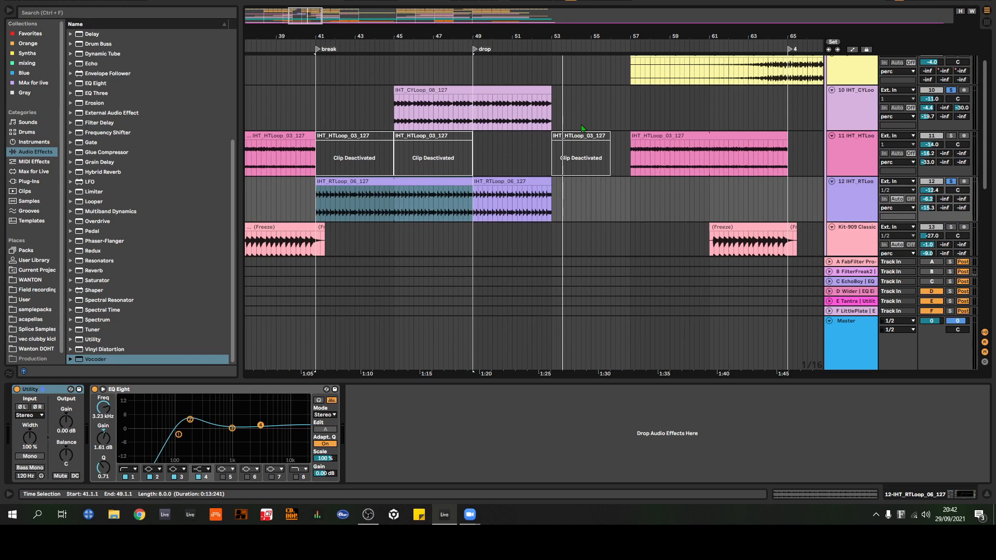
pyautogui.scroll(3, 582, 127)
pyautogui.scroll(-2, 519, 103)
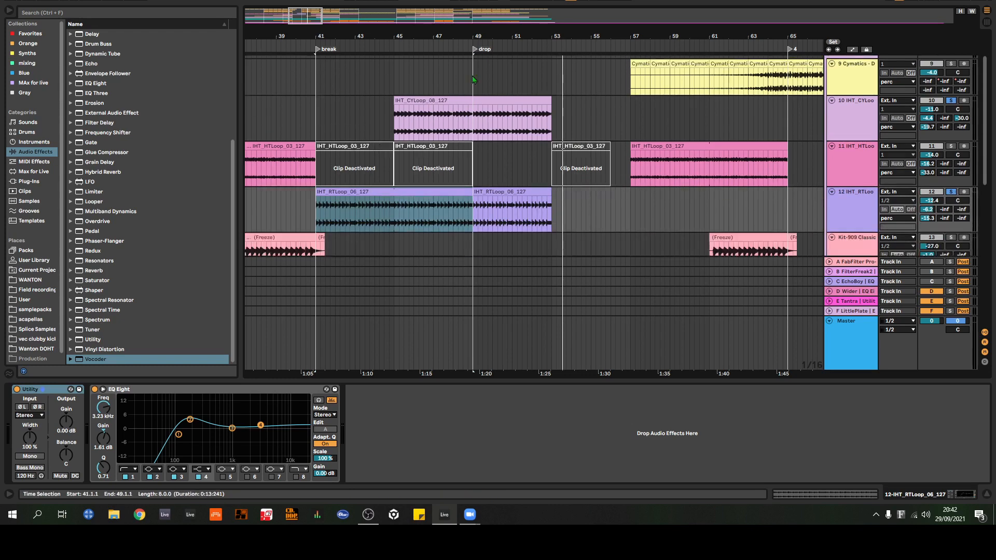
pyautogui.click(449, 99)
pyautogui.scroll(-3, 443, 98)
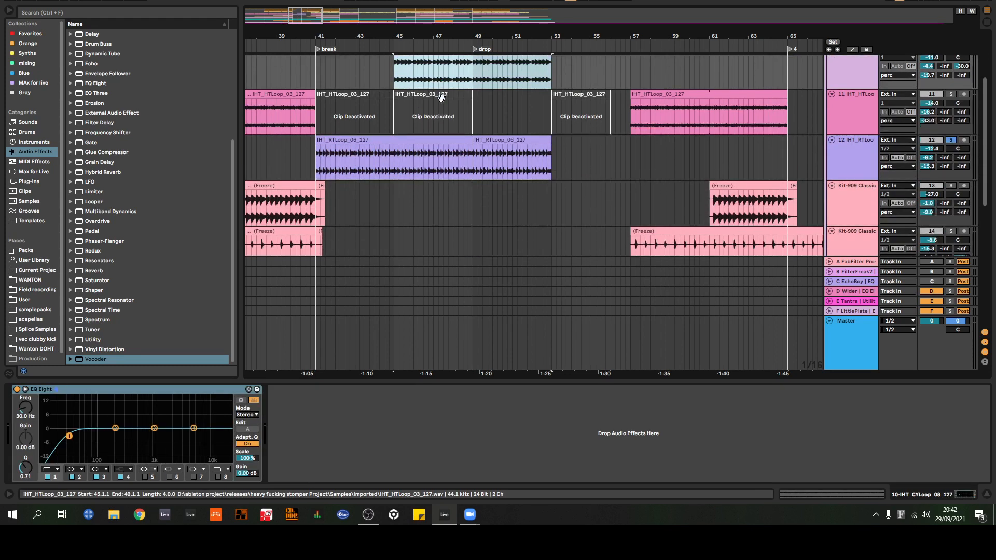
pyautogui.scroll(5, 452, 150)
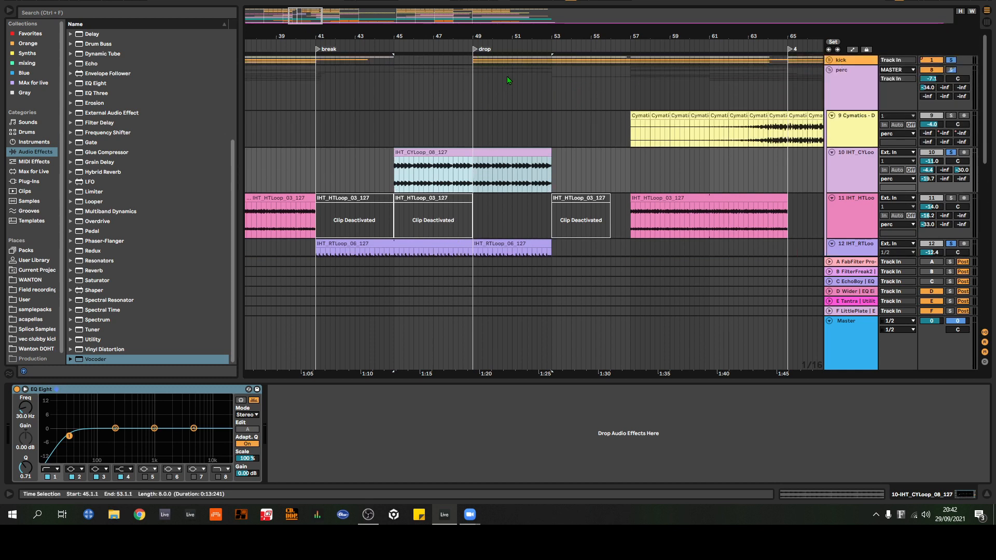
pyautogui.scroll(-2, 506, 77)
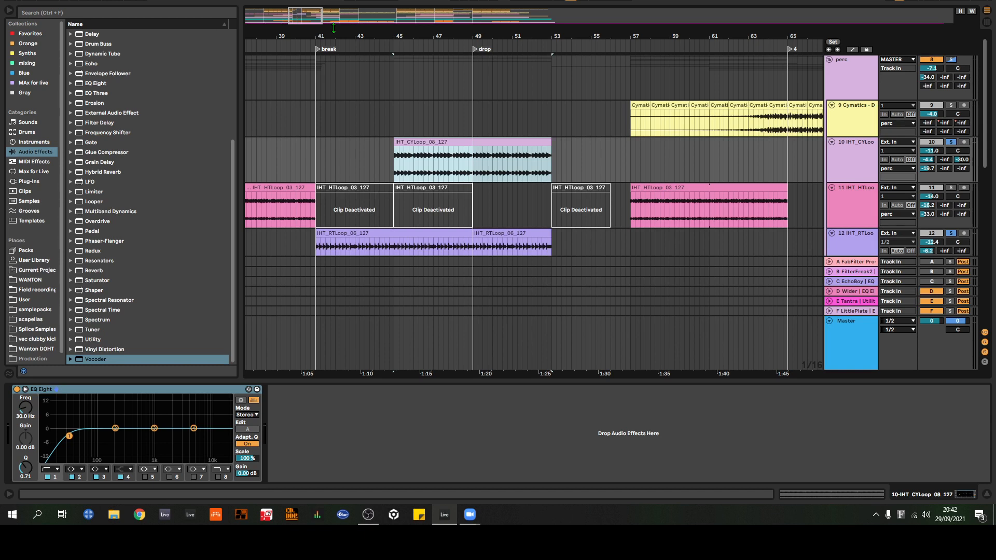
pyautogui.scroll(-3, 580, 120)
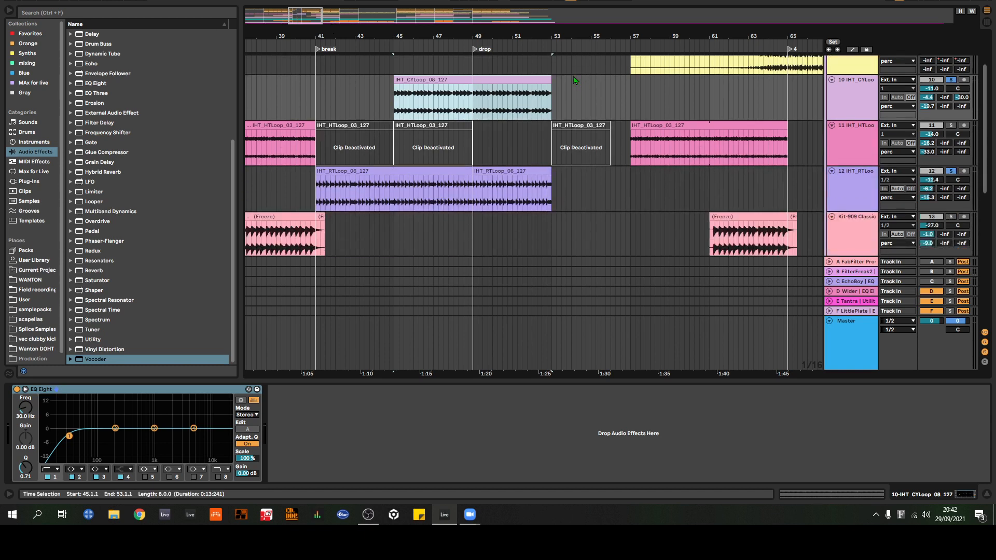
pyautogui.scroll(-3, 576, 81)
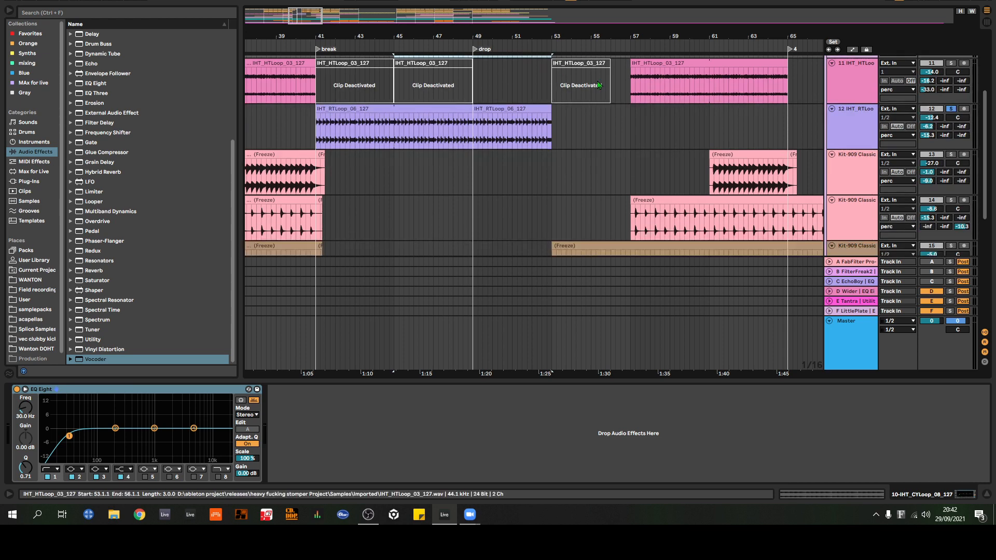
# Step: Solo the Kit-909 Classic track 13 and audition its frozen clip from 33.1.4, just after locator 2
pyautogui.moveTo(468, 34); pyautogui.dragTo(917, 32)
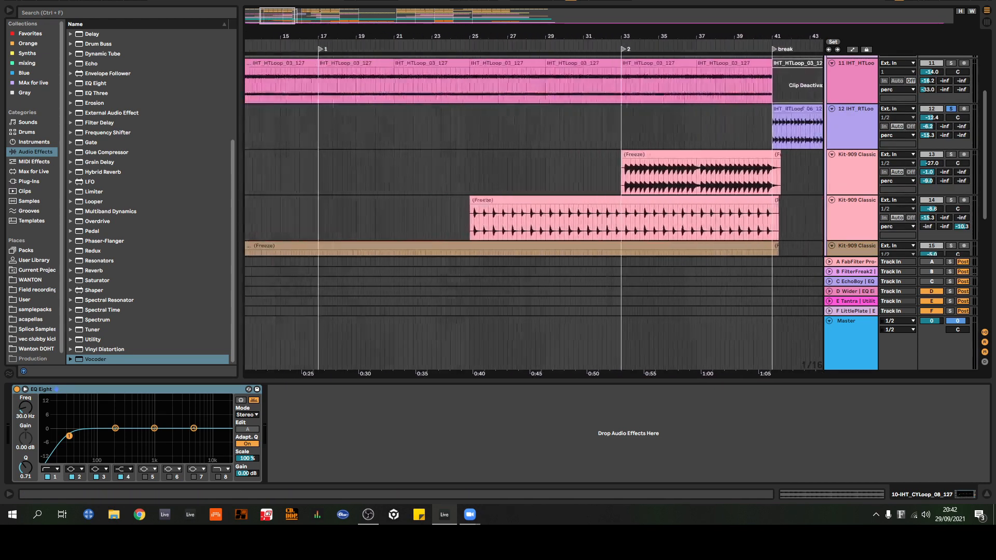
pyautogui.moveTo(771, 37); pyautogui.dragTo(628, 40)
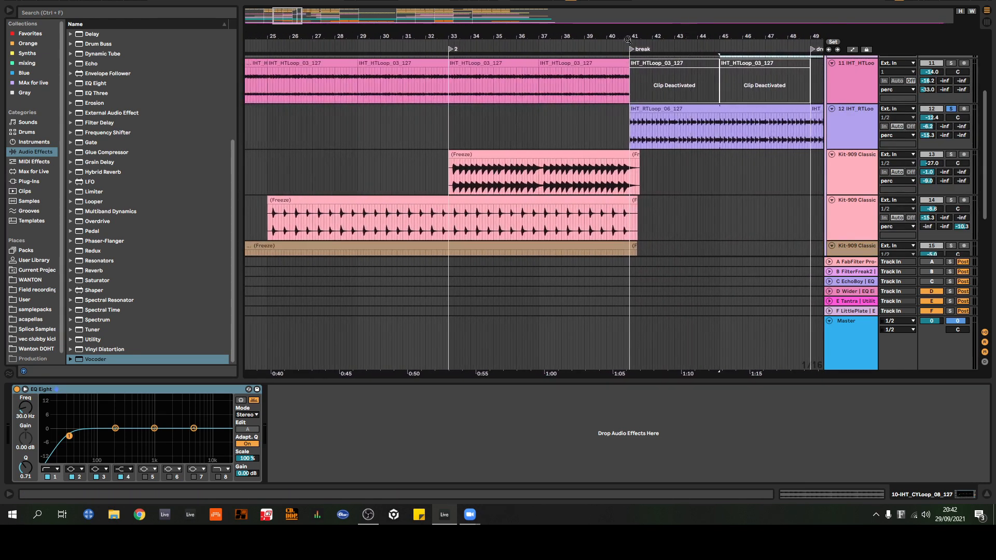
pyautogui.moveTo(469, 34); pyautogui.dragTo(385, 65)
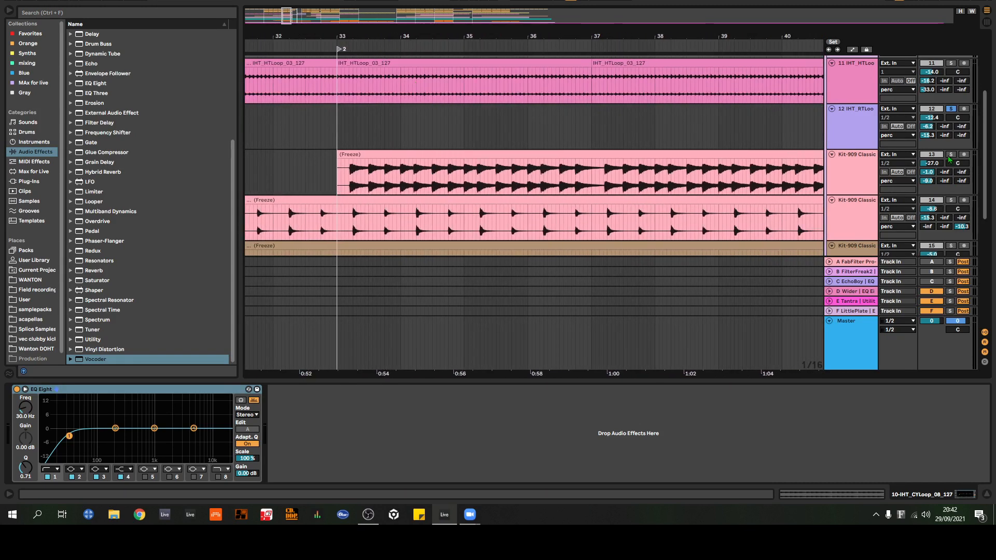
pyautogui.click(950, 155)
pyautogui.press('space')
pyautogui.click(349, 189)
pyautogui.press('space')
pyautogui.press('space')
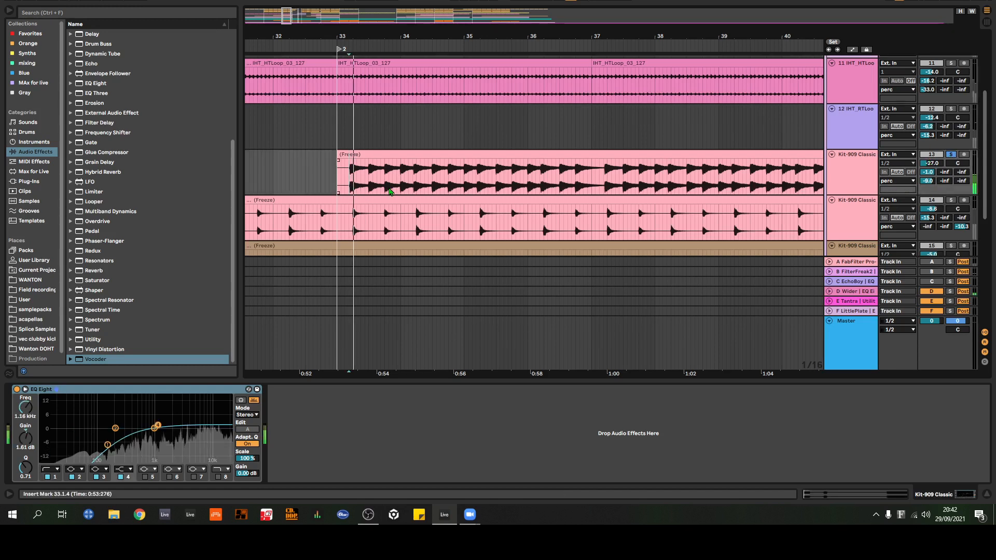
# Step: Switch the solo to the Kit-909 Classic track 14 during playback and listen to its pattern
pyautogui.scroll(-1, 812, 137)
pyautogui.scroll(-1, 812, 138)
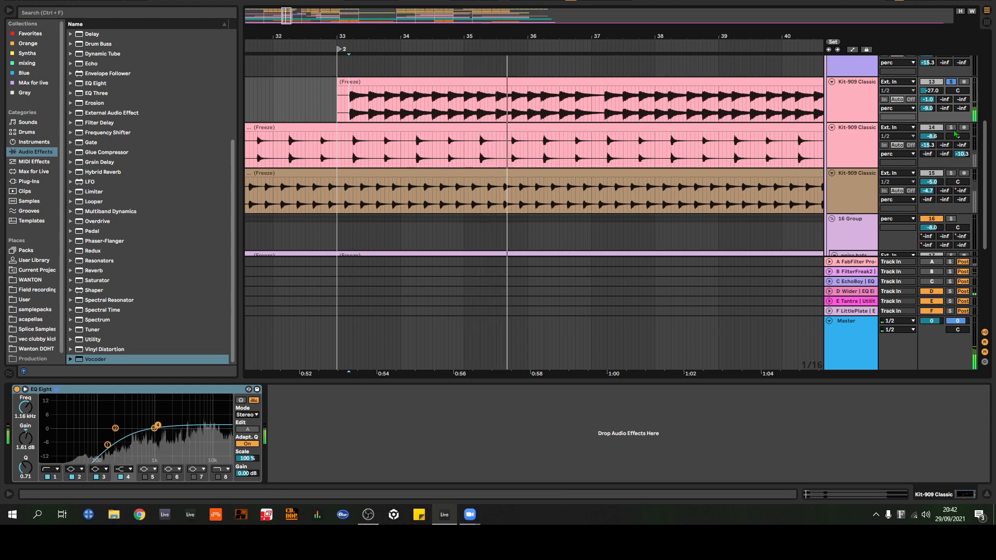
pyautogui.click(951, 128)
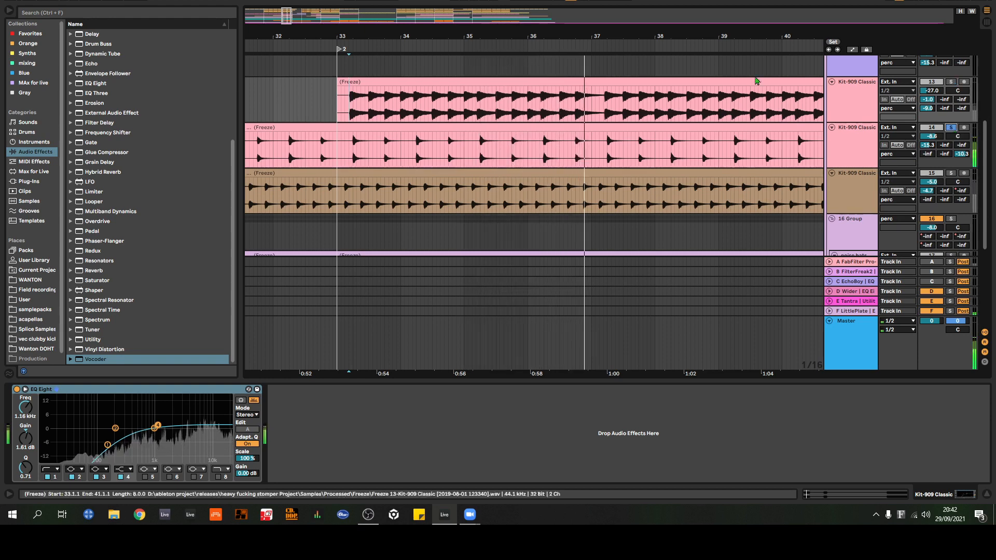
pyautogui.moveTo(753, 37); pyautogui.dragTo(529, 11)
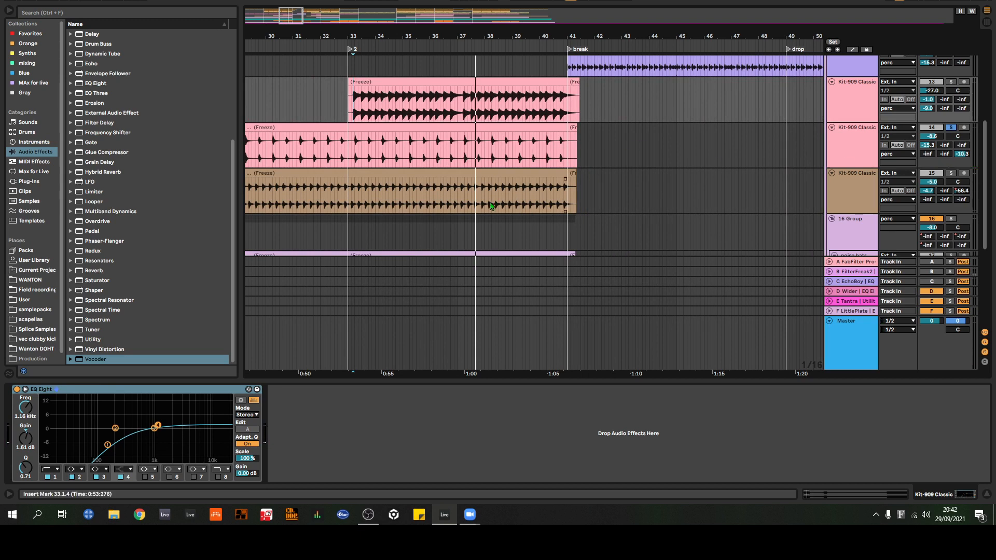
# Step: Switch the solo to the Kit-909 Classic track 15 and audition it from 33.1.4, briefly toggling the solo on track 13, and stop playback
pyautogui.scroll(-2, 492, 206)
pyautogui.click(951, 142)
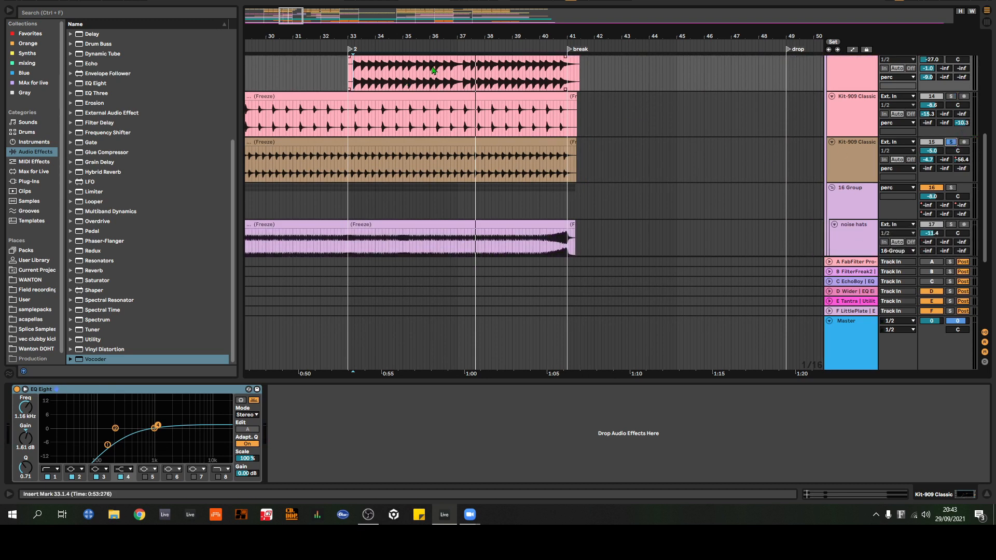
pyautogui.press('space')
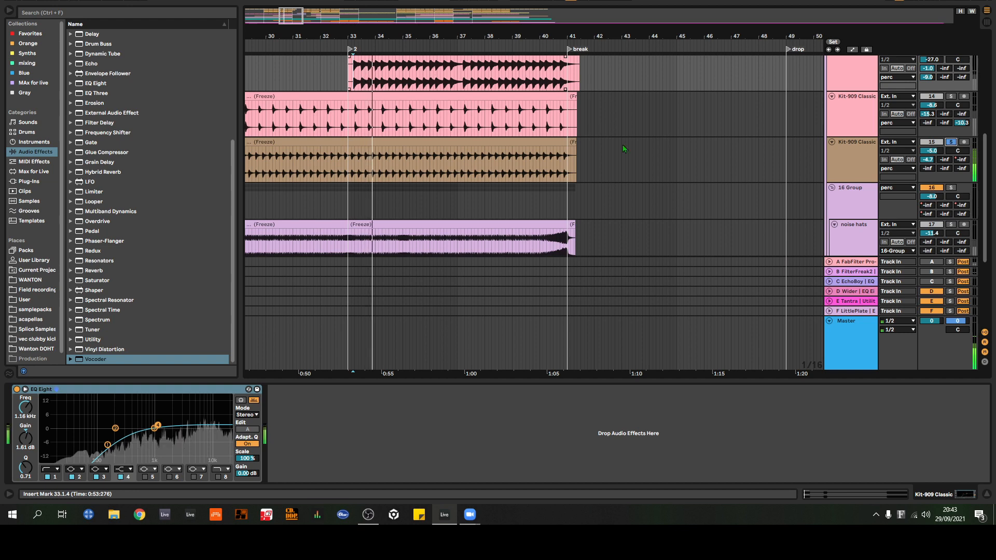
pyautogui.scroll(2, 650, 136)
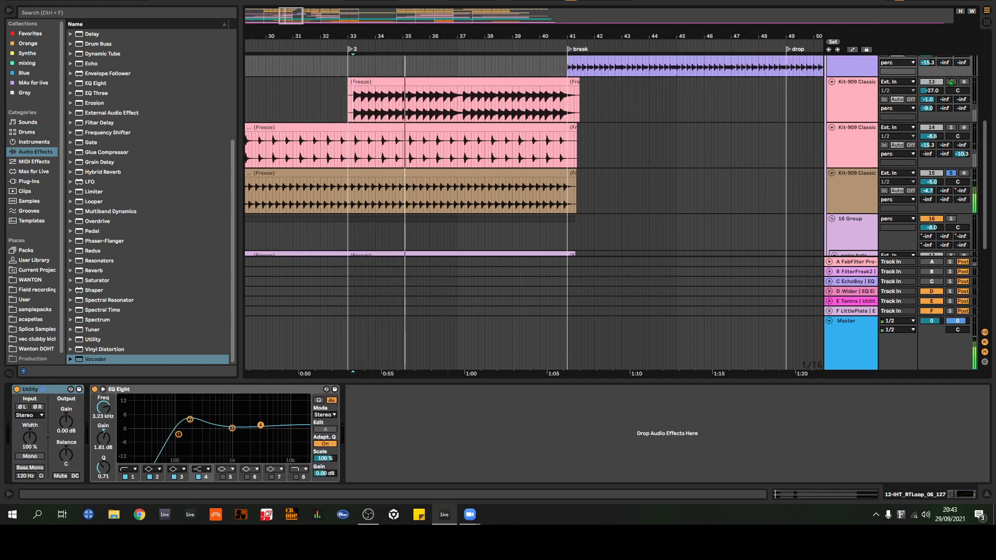
pyautogui.click(952, 83)
pyautogui.click(952, 83)
pyautogui.press('space')
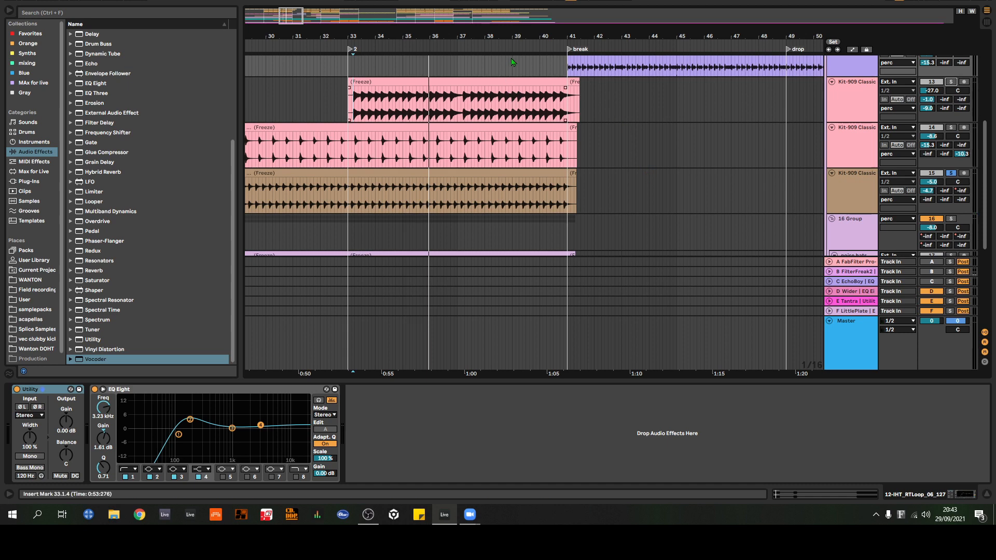
# Step: Review the percussion tracks and noise hats across the whole arrangement, and show the devices on the 9 Cymatics track
pyautogui.scroll(-2, 649, 110)
pyautogui.scroll(-4, 685, 102)
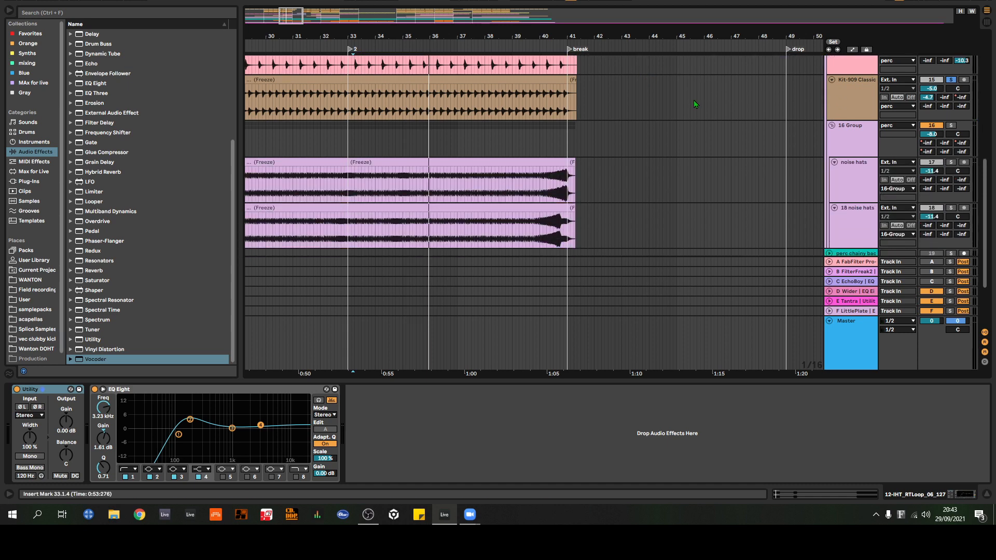
pyautogui.moveTo(565, 36); pyautogui.dragTo(550, 0)
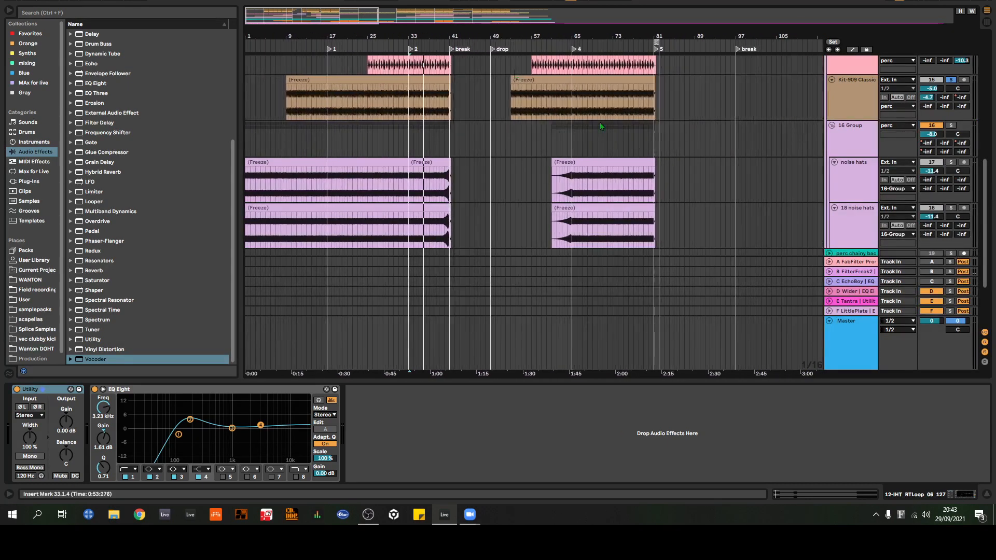
pyautogui.scroll(-4, 600, 126)
pyautogui.scroll(4, 695, 174)
pyautogui.scroll(6, 697, 175)
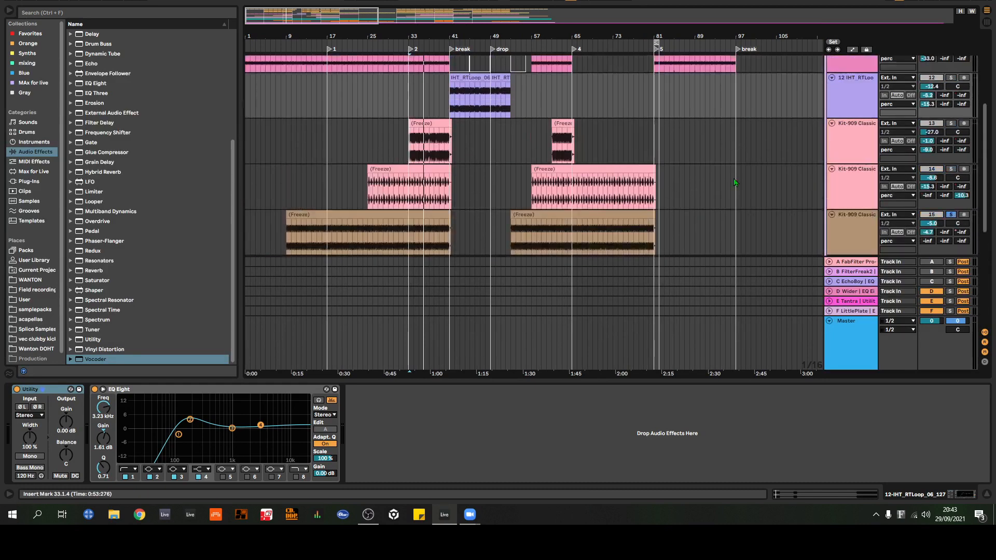
pyautogui.scroll(-1, 855, 131)
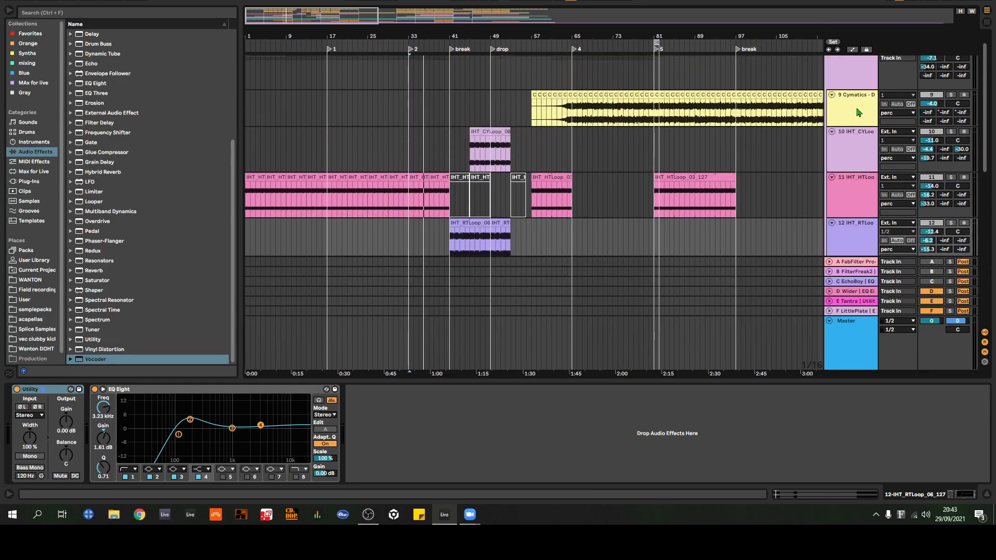
pyautogui.click(857, 112)
pyautogui.scroll(-7, 857, 135)
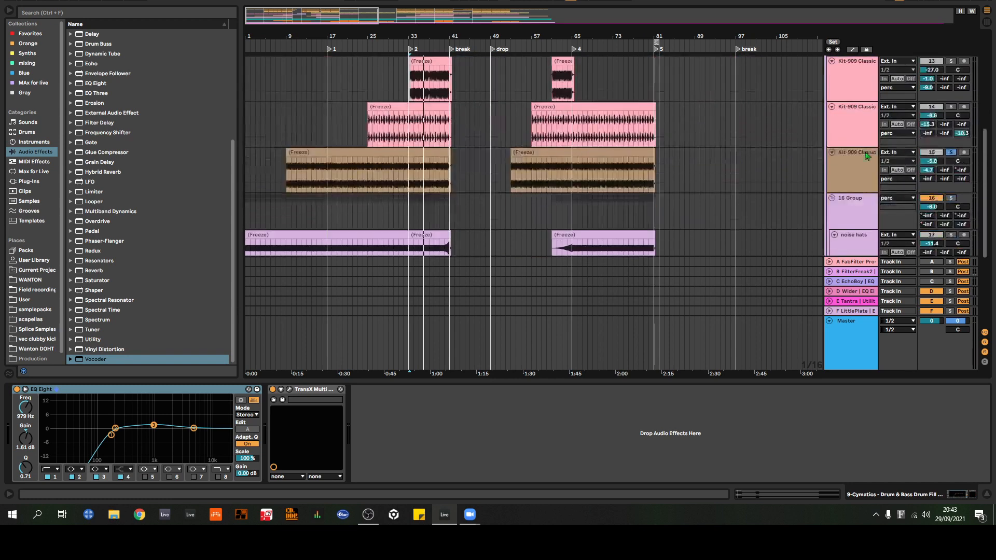
# Step: Fold the selected percussion tracks down to Kit-909 Classic track 15 and examine the frozen noise hats clips around locator 2 and the break
pyautogui.scroll(4, 859, 160)
pyautogui.click(853, 149)
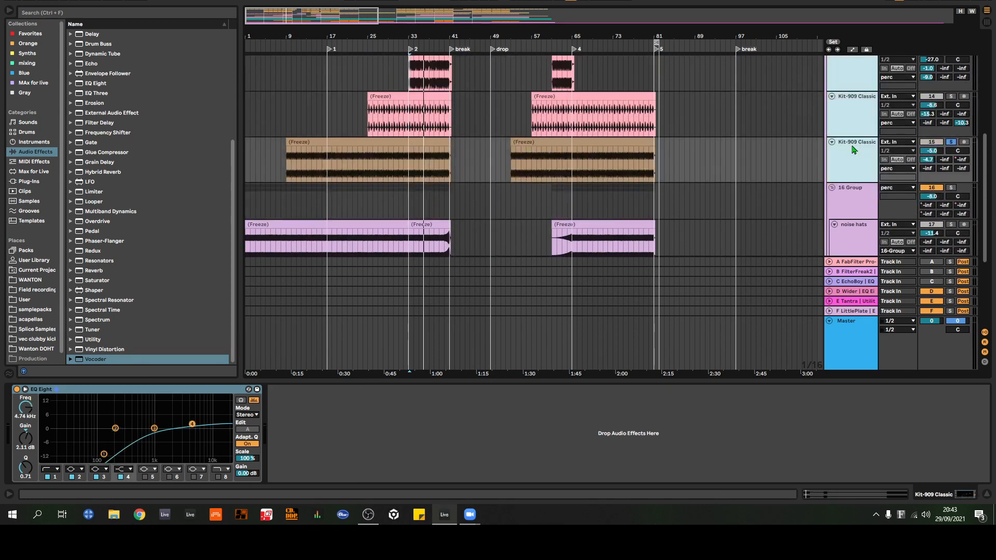
pyautogui.scroll(9, 854, 150)
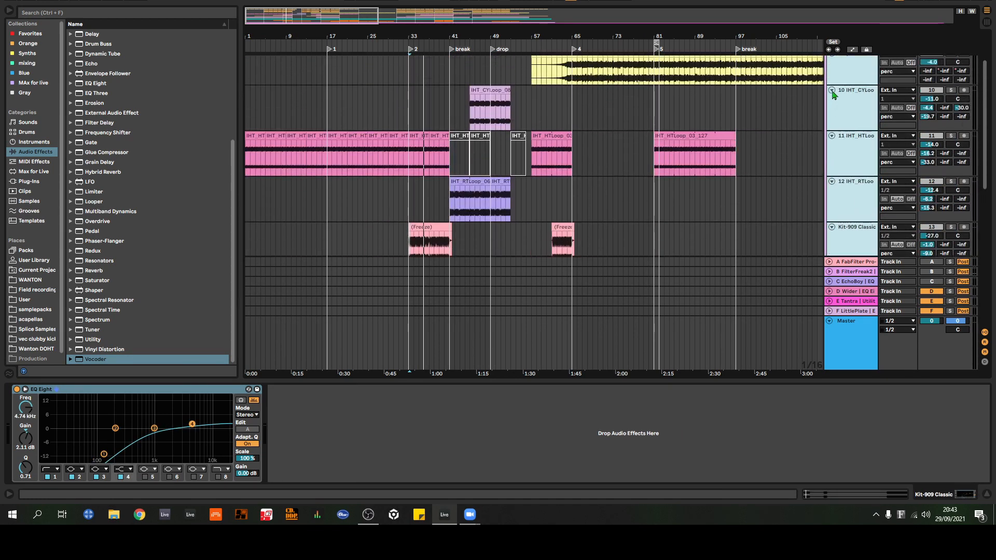
pyautogui.click(833, 94)
pyautogui.click(795, 130)
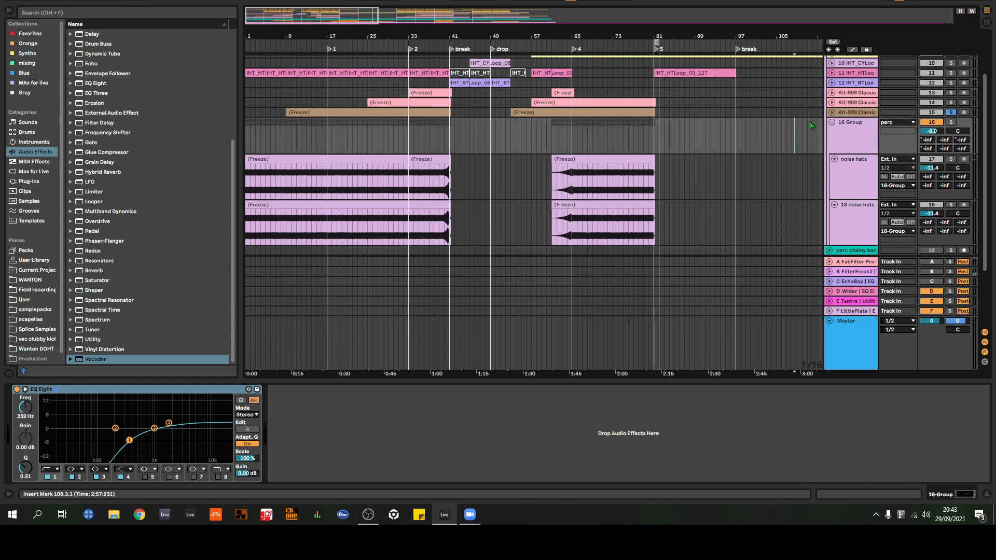
pyautogui.scroll(-2, 466, 159)
pyautogui.scroll(-1, 466, 127)
pyautogui.moveTo(313, 37); pyautogui.dragTo(361, 36)
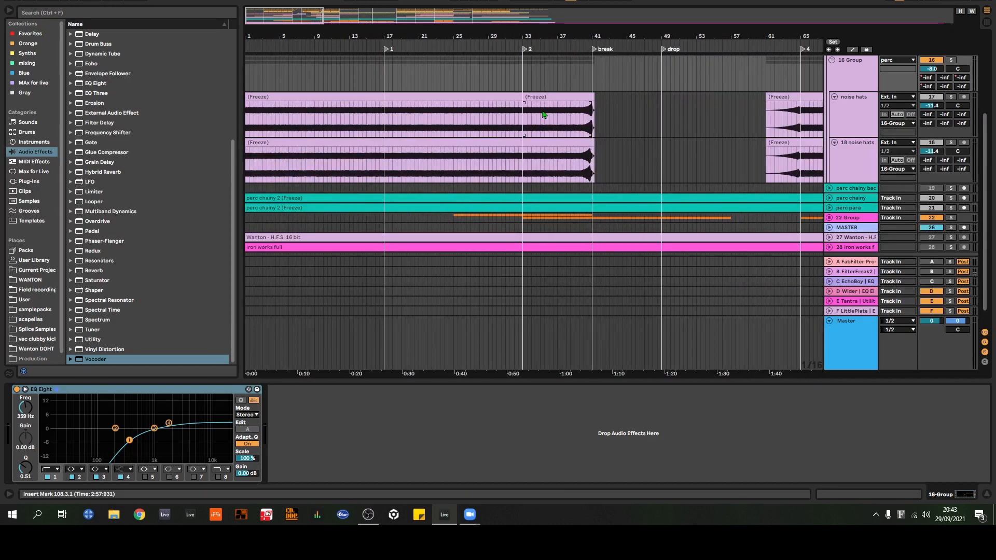
pyautogui.click(513, 120)
pyautogui.click(525, 123)
pyautogui.scroll(3, 825, 236)
# Step: Insert a new MIDI track directly below the 16 Group and load the Analog instrument onto it
pyautogui.click(856, 138)
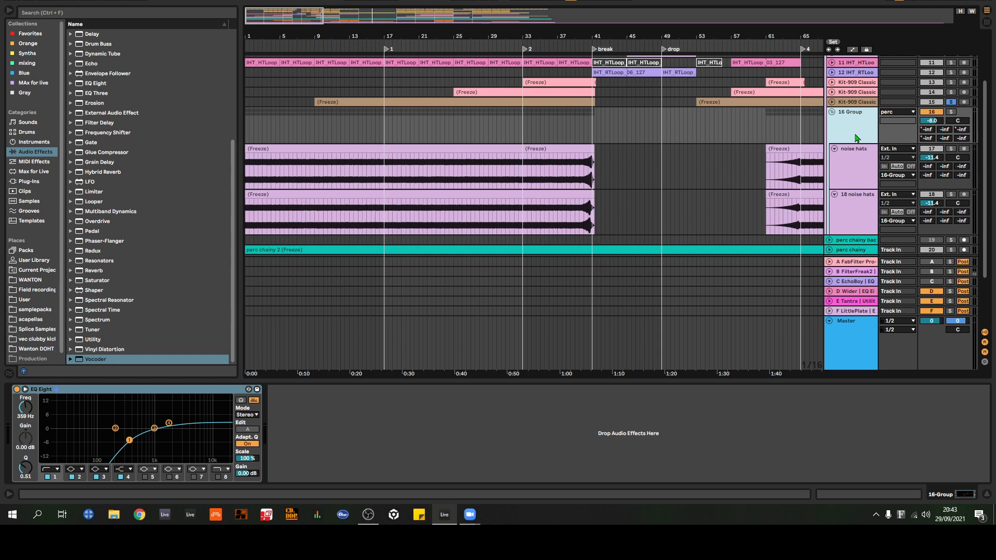
pyautogui.hotkey('ctrl', 'shift', 't')
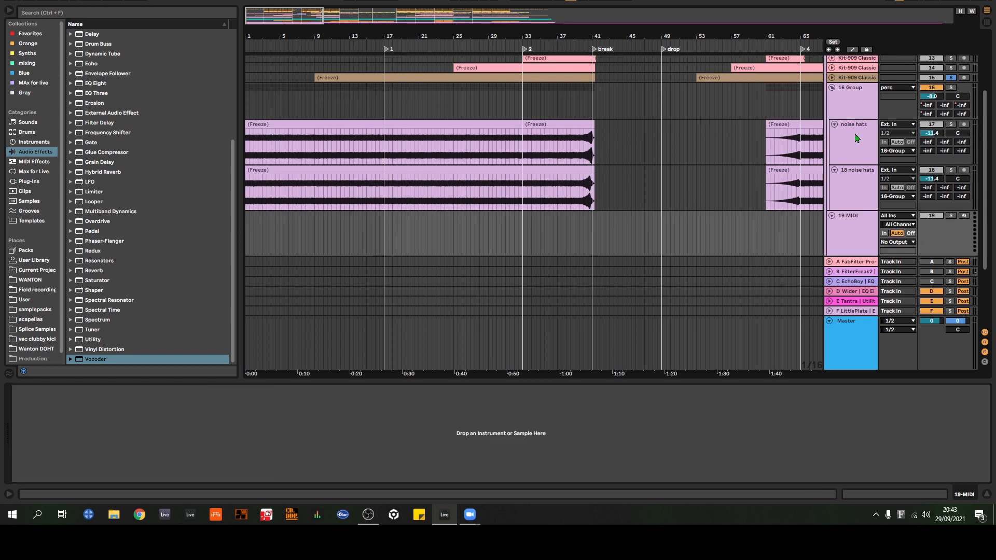
pyautogui.scroll(-4, 681, 152)
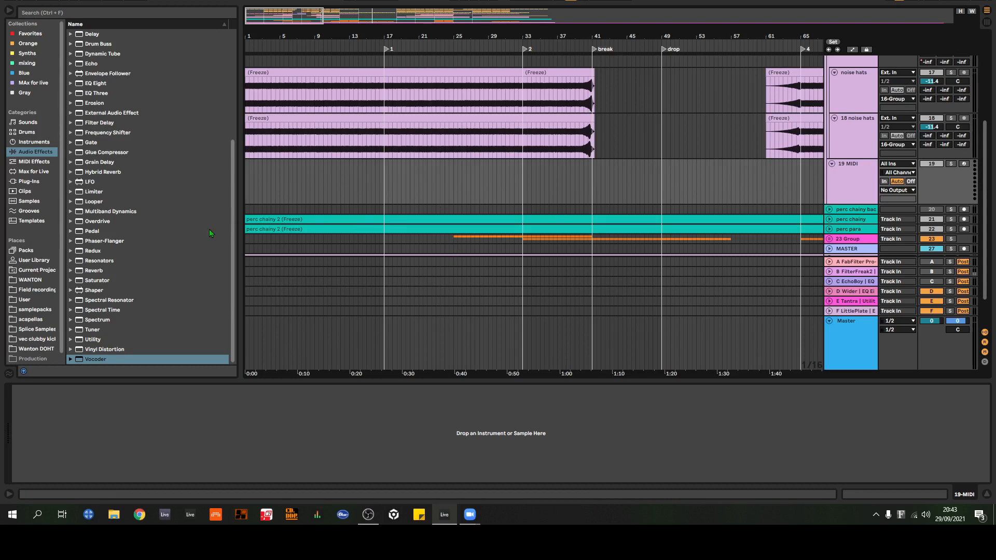
pyautogui.click(34, 143)
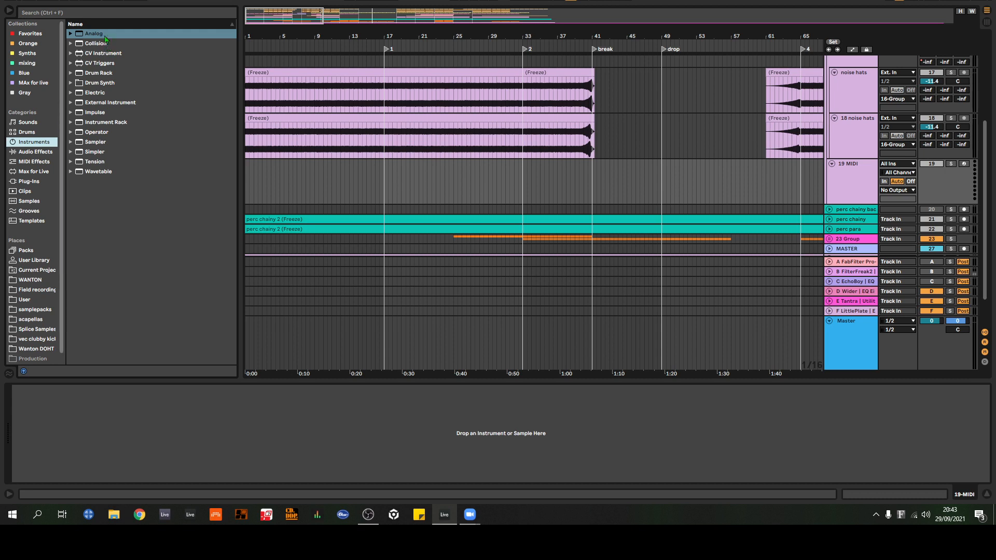
pyautogui.moveTo(105, 39); pyautogui.dragTo(849, 177)
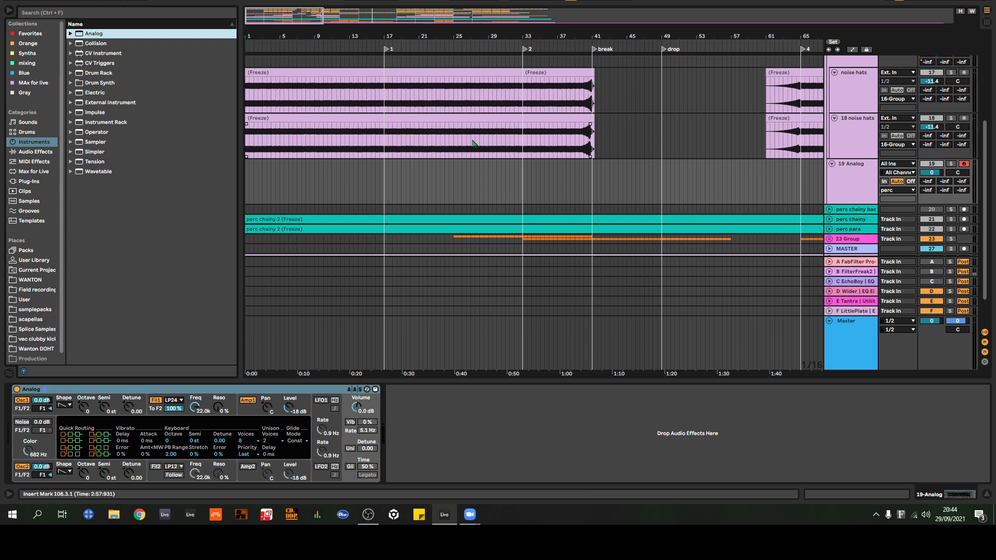
# Step: Switch Analog to its noise source with both oscillators off, then solo the Analog track and play a test note
pyautogui.moveTo(398, 40); pyautogui.dragTo(505, 37)
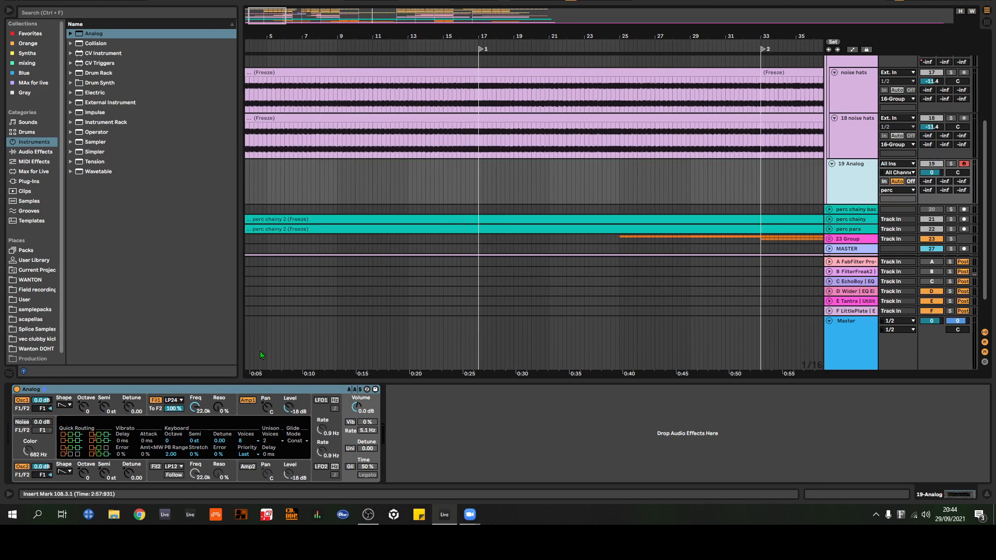
pyautogui.click(21, 467)
pyautogui.click(22, 422)
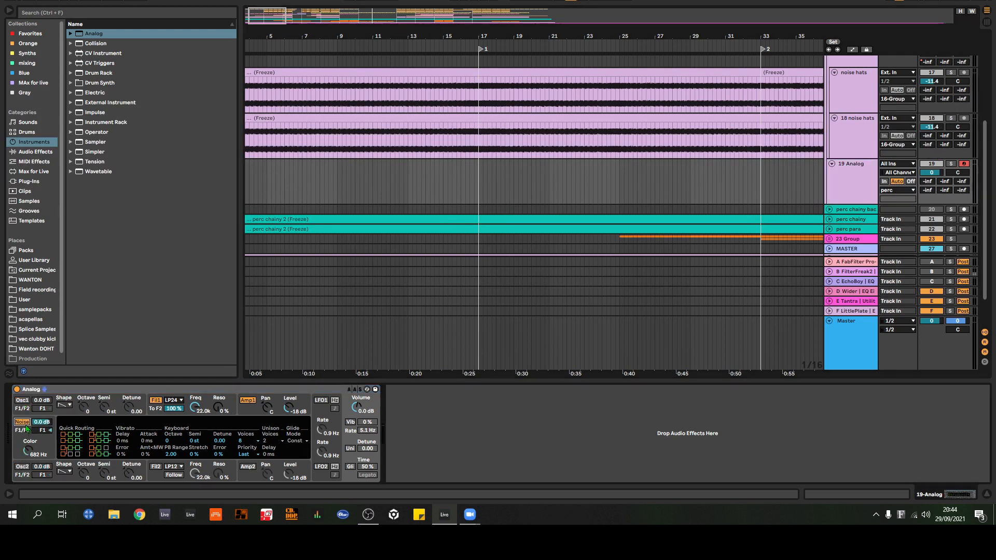
pyautogui.click(951, 164)
pyautogui.press('a')
# Step: Set Analog's noise colour to 22.0 kHz and shape the filter 1 envelope with 81 ms decay and 0.00 sustain
pyautogui.moveTo(27, 456); pyautogui.dragTo(34, 444)
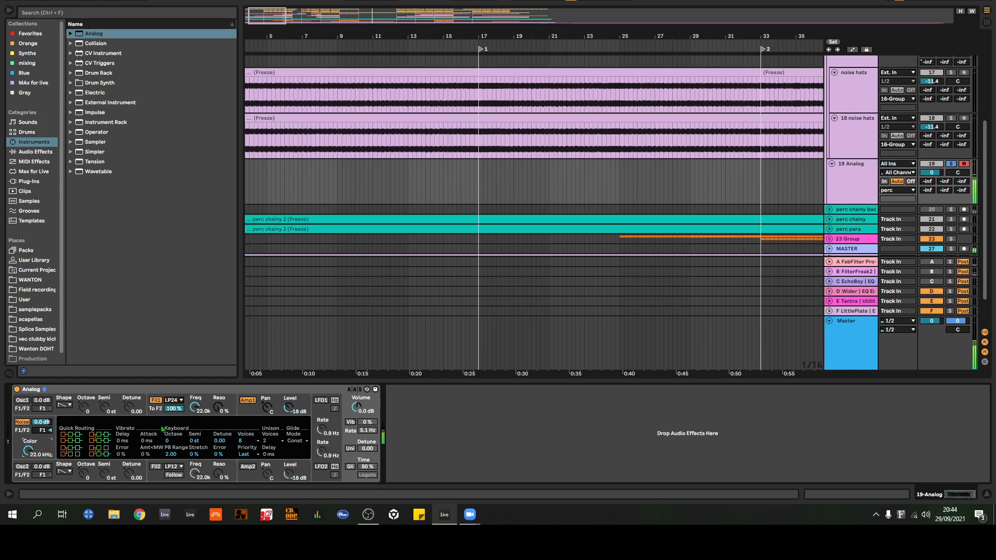
pyautogui.click(208, 410)
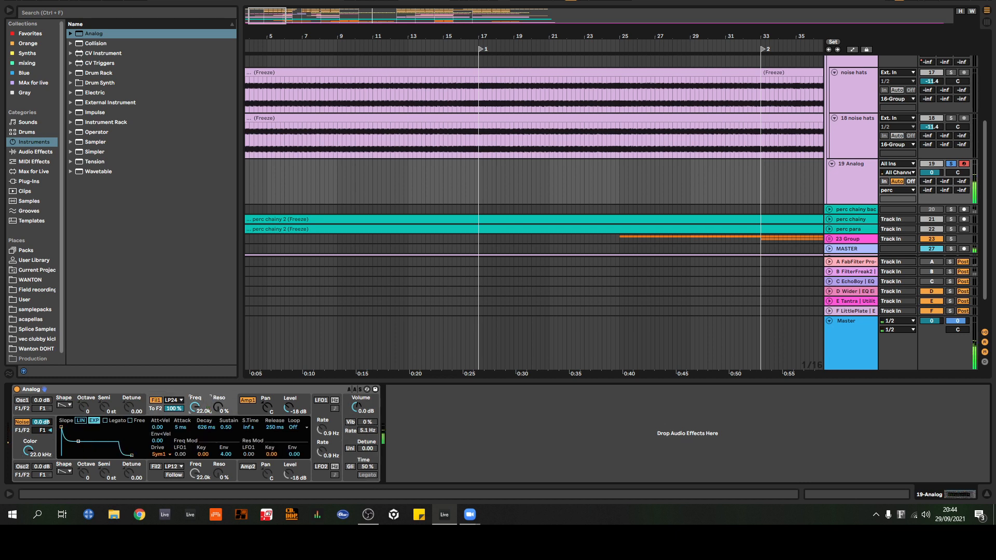
pyautogui.moveTo(78, 441); pyautogui.dragTo(71, 455)
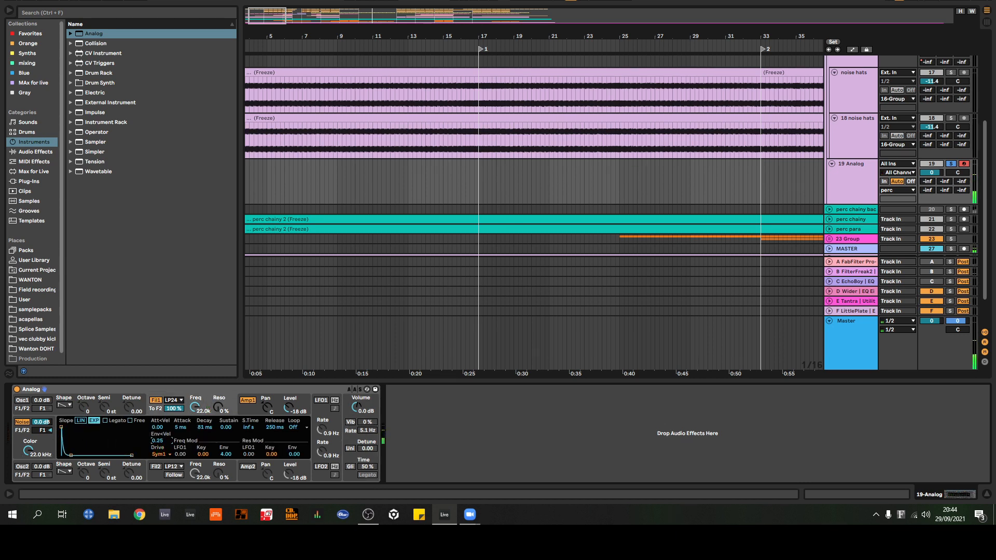
pyautogui.moveTo(157, 441); pyautogui.dragTo(158, 431)
pyautogui.moveTo(71, 455); pyautogui.dragTo(70, 455)
# Step: Adjust Analog's filter 1 to a frequency of 125 and an Env<Vel value of 5.21 while testing the noise
pyautogui.moveTo(193, 407)
pyautogui.mouseDown()
pyautogui.moveTo(193, 498)
pyautogui.moveTo(193, 392)
pyautogui.mouseUp()
pyautogui.moveTo(157, 441); pyautogui.dragTo(157, 432)
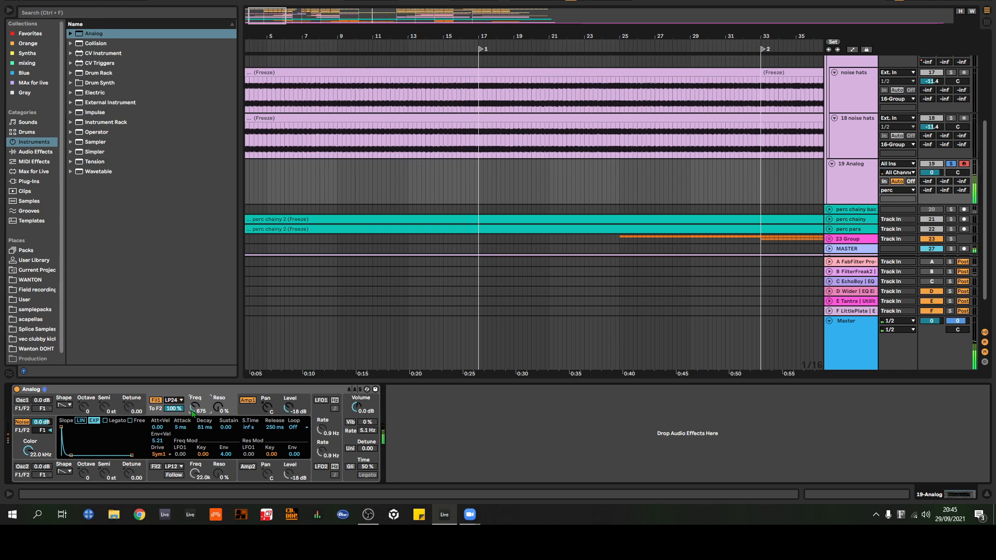
pyautogui.moveTo(195, 406); pyautogui.dragTo(195, 395)
pyautogui.moveTo(195, 407); pyautogui.dragTo(196, 441)
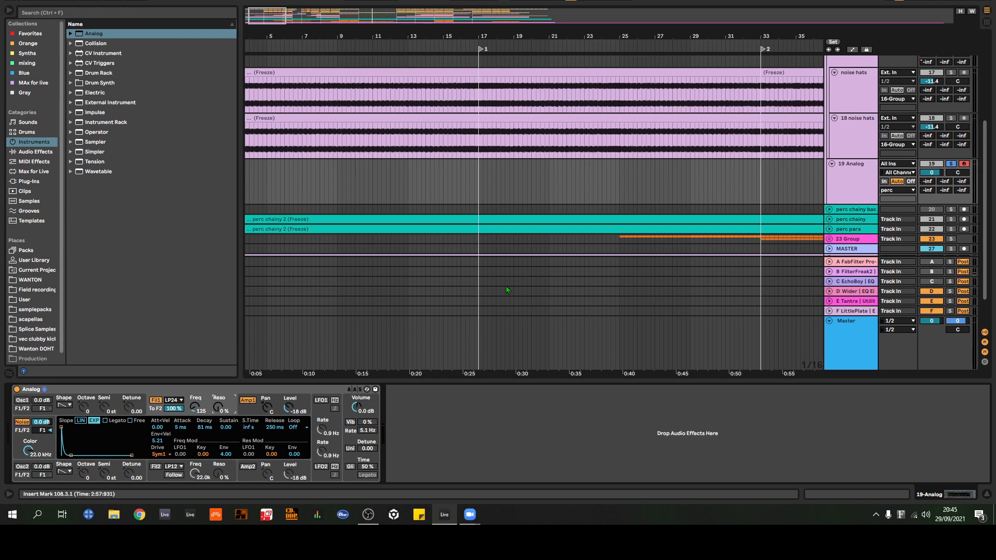
# Step: Create an empty two-bar MIDI clip on the Analog track from 17.1.1 to 19.1.1, starting at locator 1
pyautogui.moveTo(480, 188); pyautogui.dragTo(504, 190)
pyautogui.click(536, 196)
pyautogui.moveTo(483, 39)
pyautogui.mouseDown()
pyautogui.moveTo(479, 65)
pyautogui.moveTo(420, 166)
pyautogui.mouseUp()
pyautogui.rightClick(405, 178)
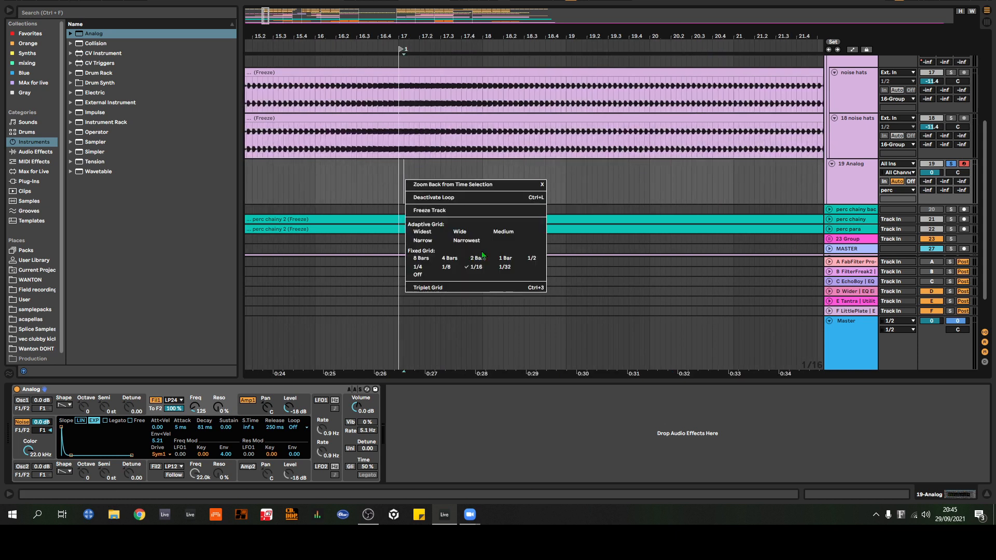
pyautogui.click(504, 267)
pyautogui.moveTo(399, 188); pyautogui.dragTo(566, 189)
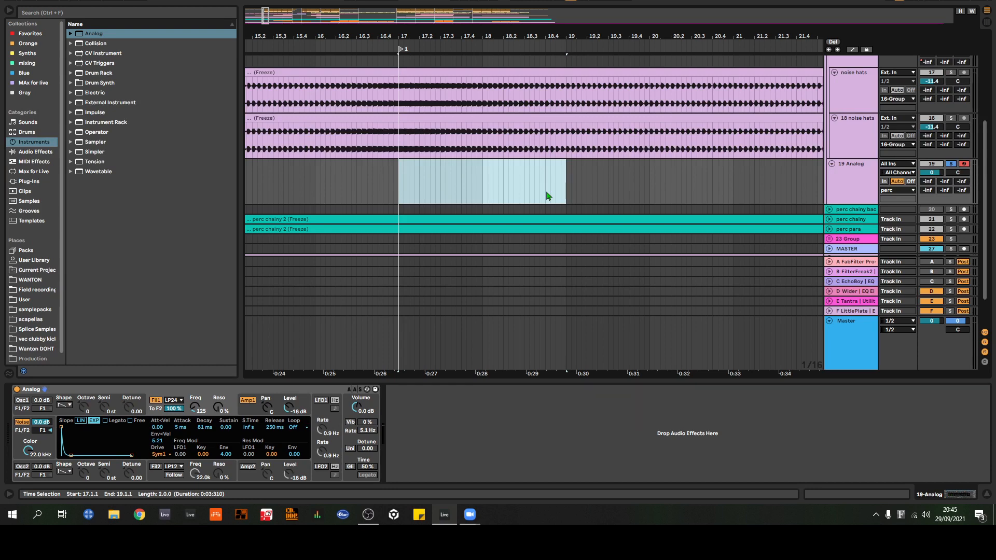
pyautogui.doubleClick(547, 196)
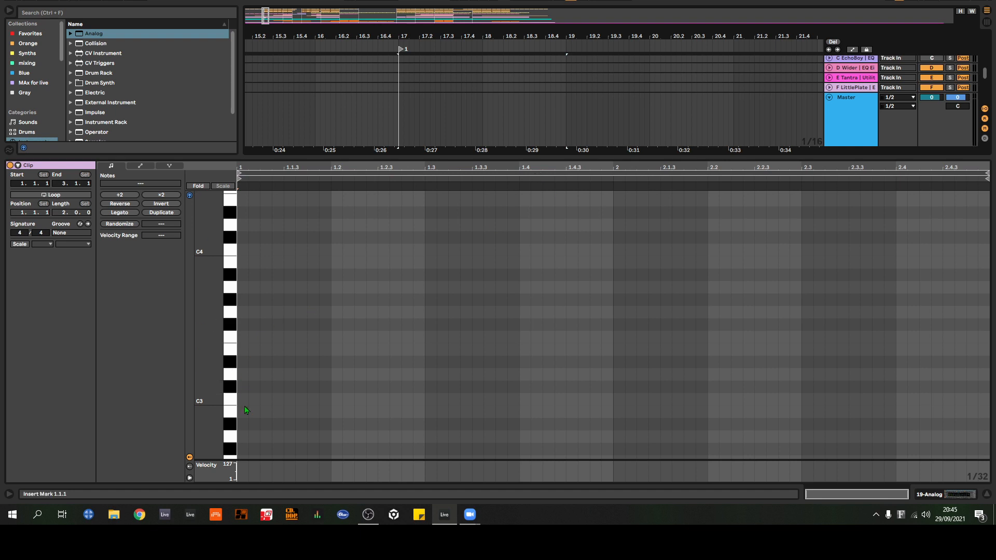
# Step: Set the clip's note grid to 1/16 and draw four consecutive C3 notes across the first beat
pyautogui.rightClick(288, 386)
pyautogui.click(360, 335)
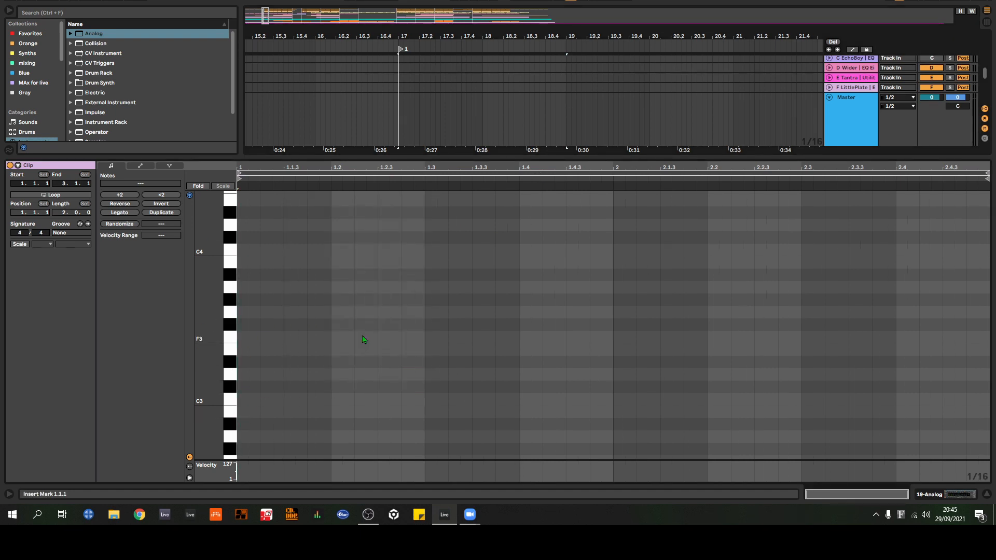
pyautogui.doubleClick(249, 400)
pyautogui.doubleClick(295, 399)
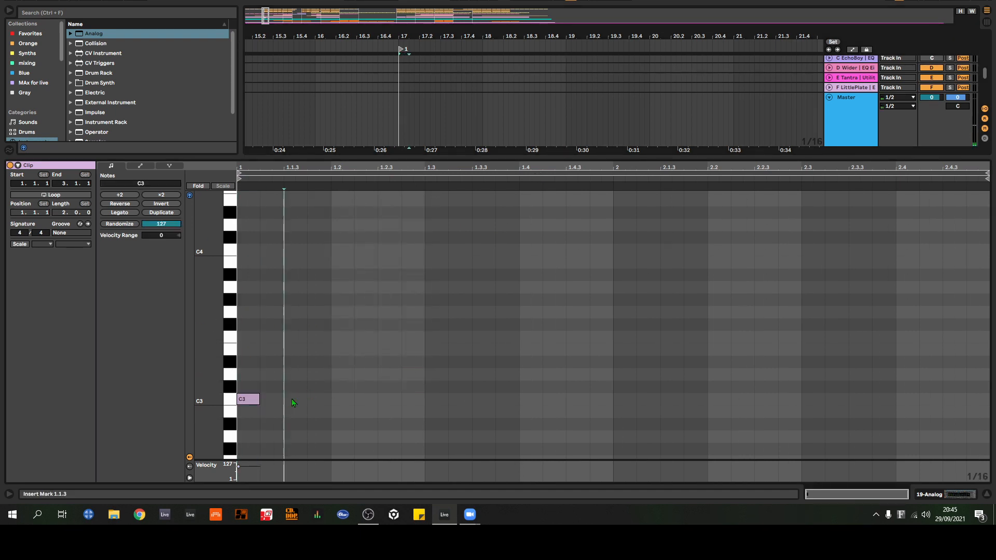
pyautogui.doubleClick(272, 399)
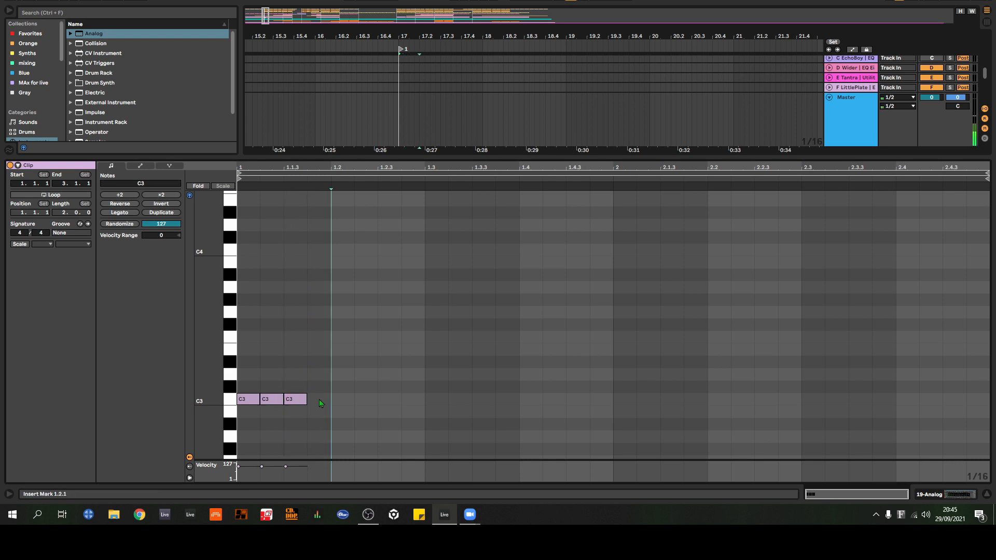
pyautogui.doubleClick(319, 399)
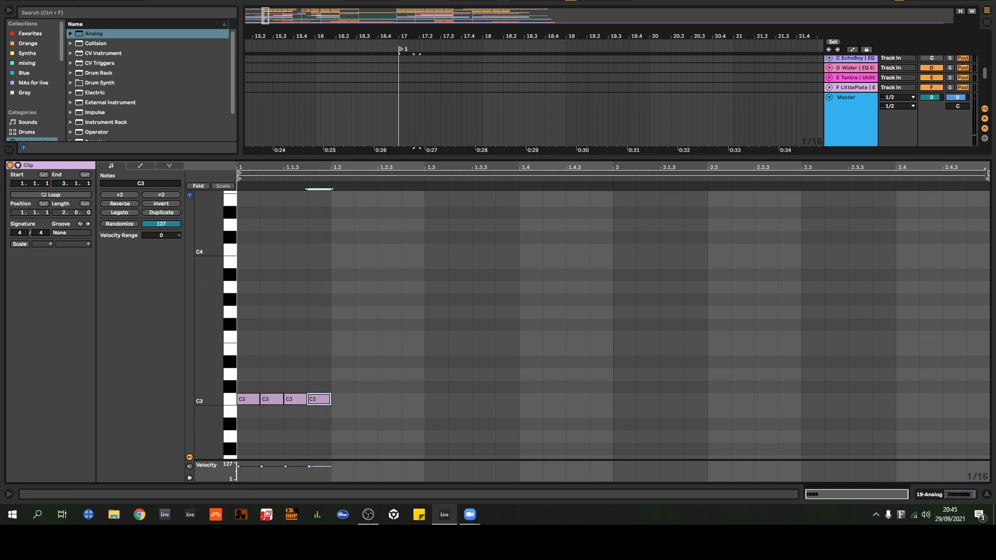
# Step: Loop the MIDI clip over its first beat, start playback and return to the full arrangement
pyautogui.moveTo(986, 178); pyautogui.dragTo(331, 178)
pyautogui.click(47, 195)
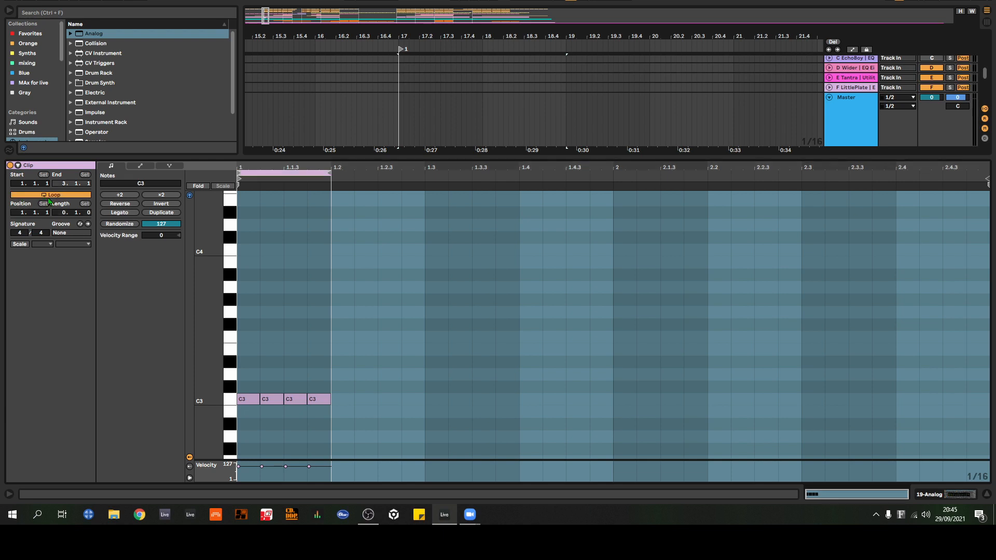
pyautogui.press('space')
pyautogui.click(986, 494)
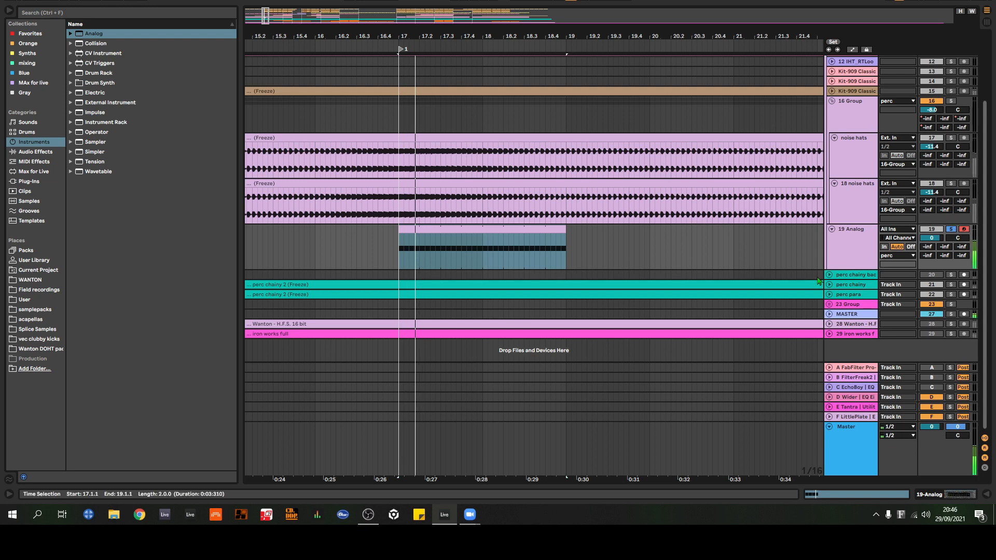
# Step: Loop the arrangement from 17.1.1 to 19.1.1 and sweep Analog's filter 1 frequency down to 30 during playback
pyautogui.click(508, 231)
pyautogui.hotkey('ctrl', 'l')
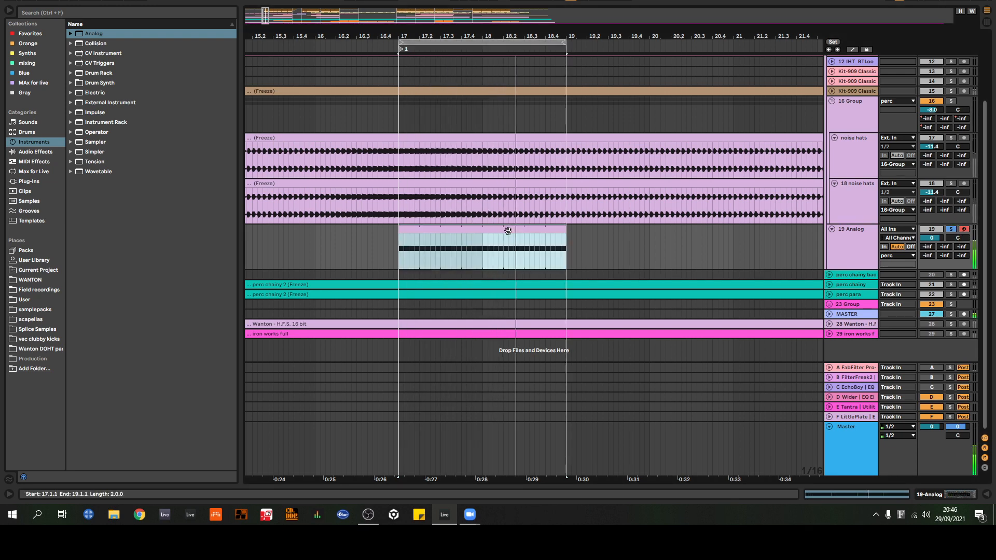
pyautogui.press('space')
pyautogui.click(914, 494)
pyautogui.press('space')
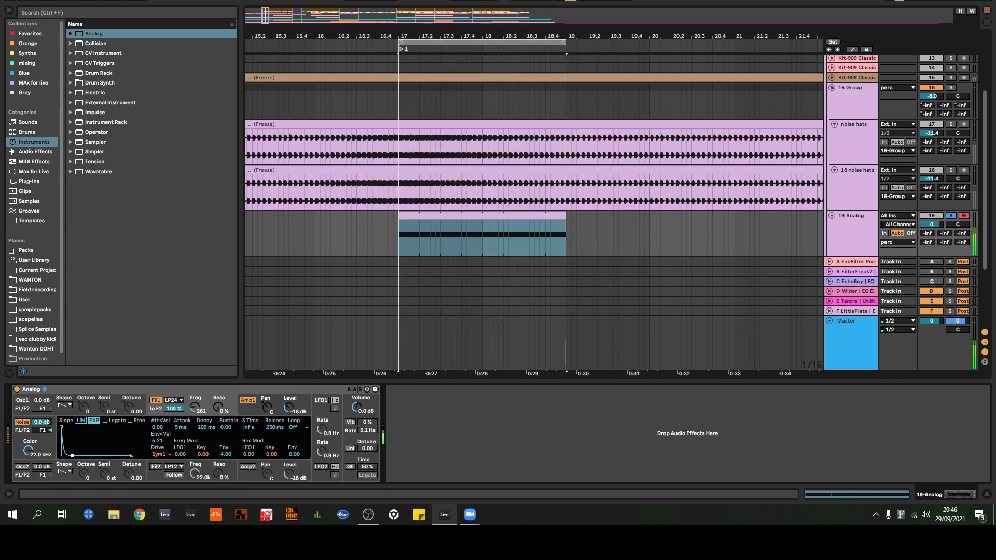
pyautogui.moveTo(196, 407)
pyautogui.mouseDown()
pyautogui.moveTo(195, 391)
pyautogui.moveTo(199, 413)
pyautogui.mouseUp()
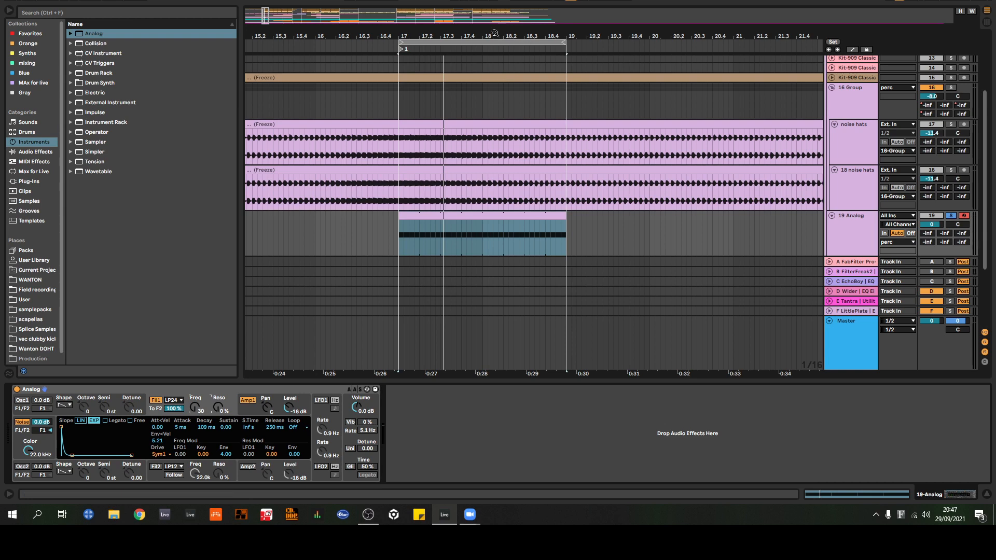
# Step: Delete the 19 Analog demonstration track from the arrangement
pyautogui.scroll(-3, 501, 76)
pyautogui.scroll(-1, 810, 195)
pyautogui.click(856, 195)
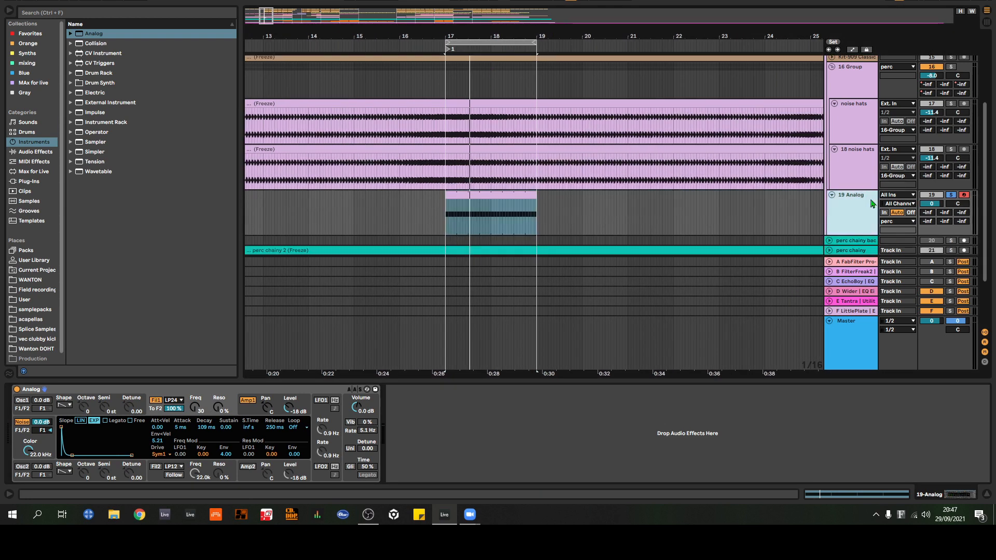
pyautogui.press('Delete')
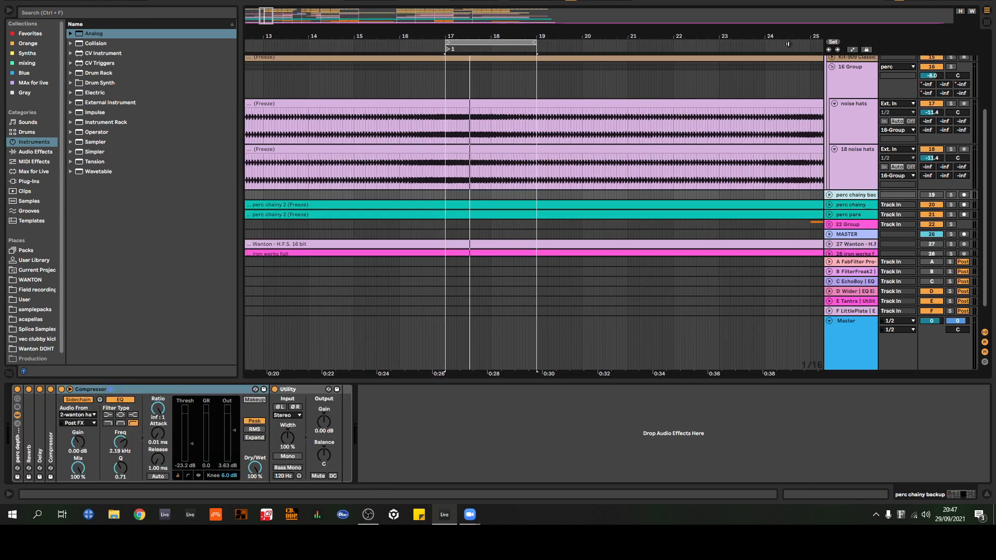
# Step: Solo the 16 Group and audition its noise hats between locators 1 and 2
pyautogui.moveTo(805, 37); pyautogui.dragTo(559, 125)
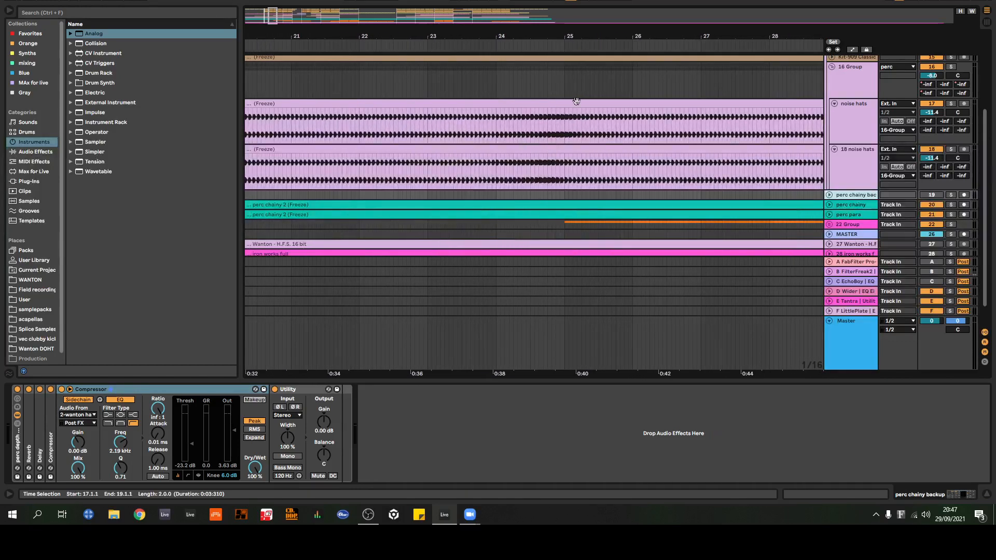
pyautogui.moveTo(587, 39); pyautogui.dragTo(611, 11)
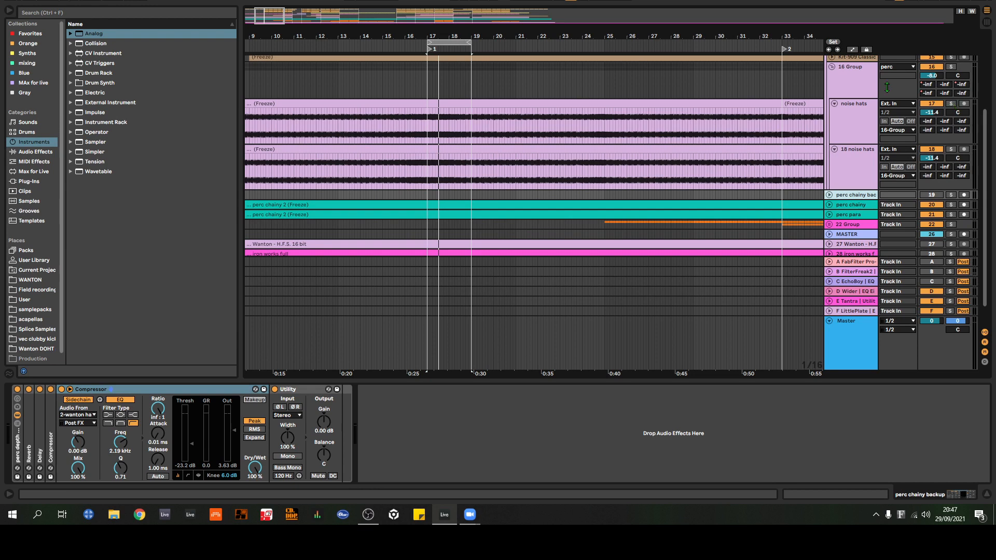
pyautogui.moveTo(793, 37); pyautogui.dragTo(565, 23)
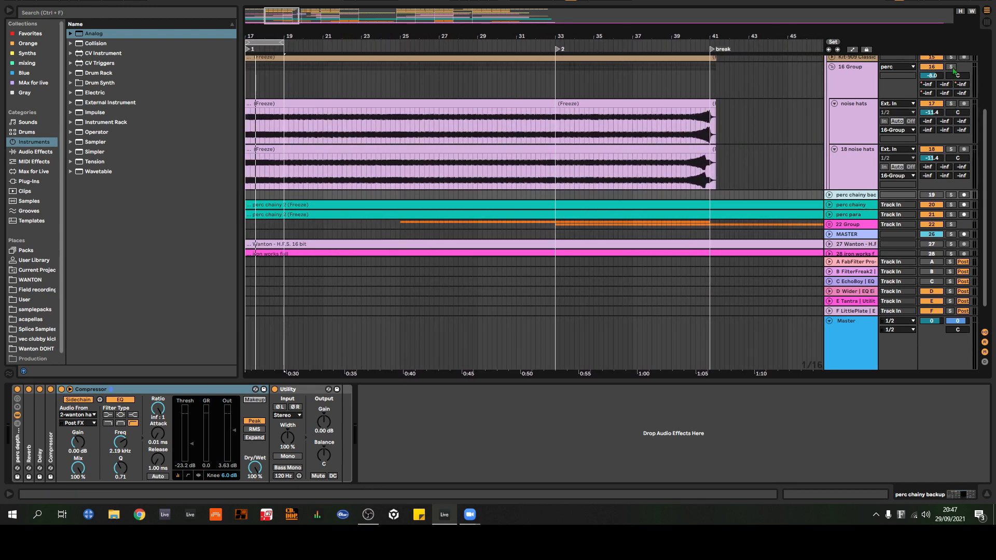
pyautogui.click(953, 68)
pyautogui.click(399, 43)
pyautogui.moveTo(431, 38); pyautogui.dragTo(614, 157)
pyautogui.click(344, 43)
pyautogui.moveTo(347, 37); pyautogui.dragTo(456, 12)
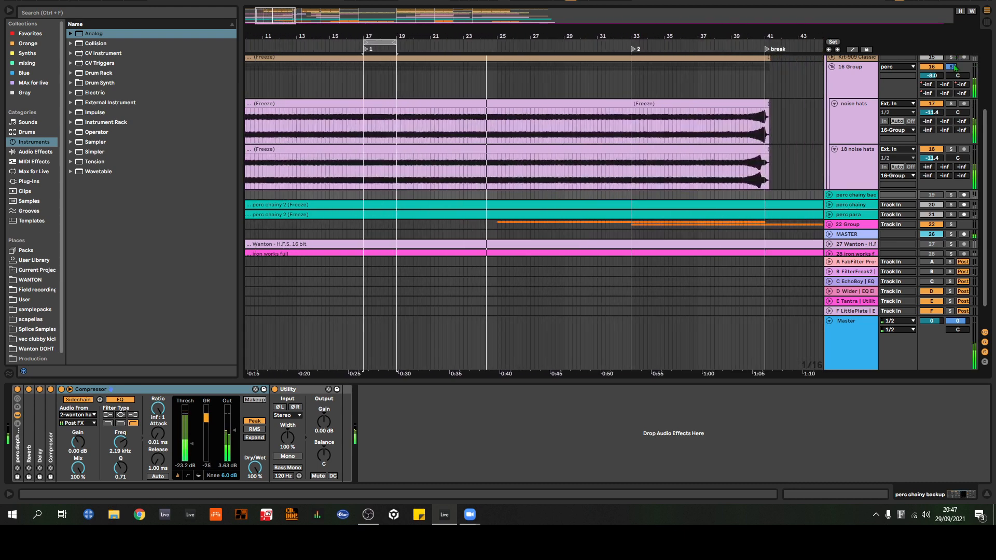
# Step: Audition the noise hats' swell into the break, followed by their fade-in leading up to locator 4
pyautogui.click(731, 49)
pyautogui.moveTo(730, 38); pyautogui.dragTo(566, 51)
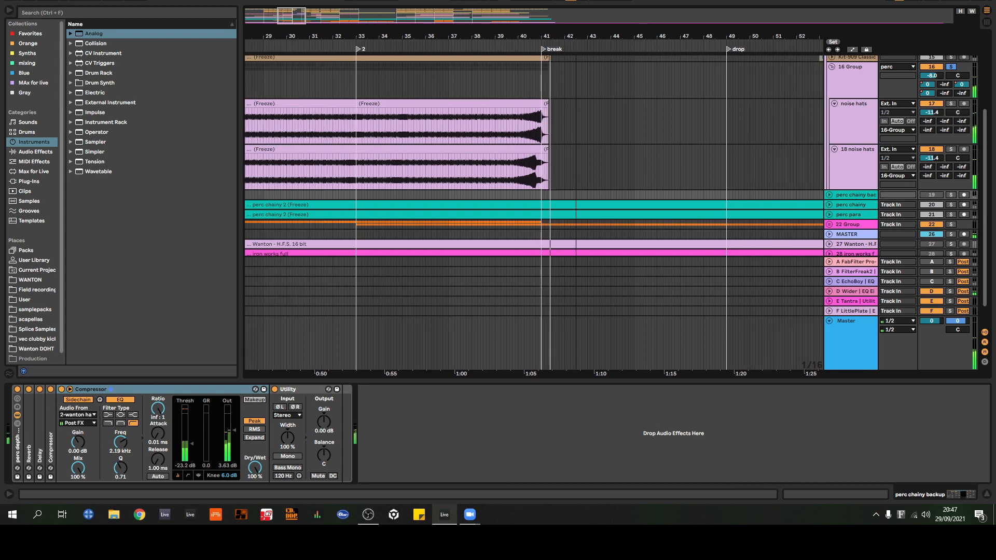
pyautogui.moveTo(576, 37); pyautogui.dragTo(576, 10)
pyautogui.click(449, 47)
pyautogui.moveTo(453, 37); pyautogui.dragTo(469, 65)
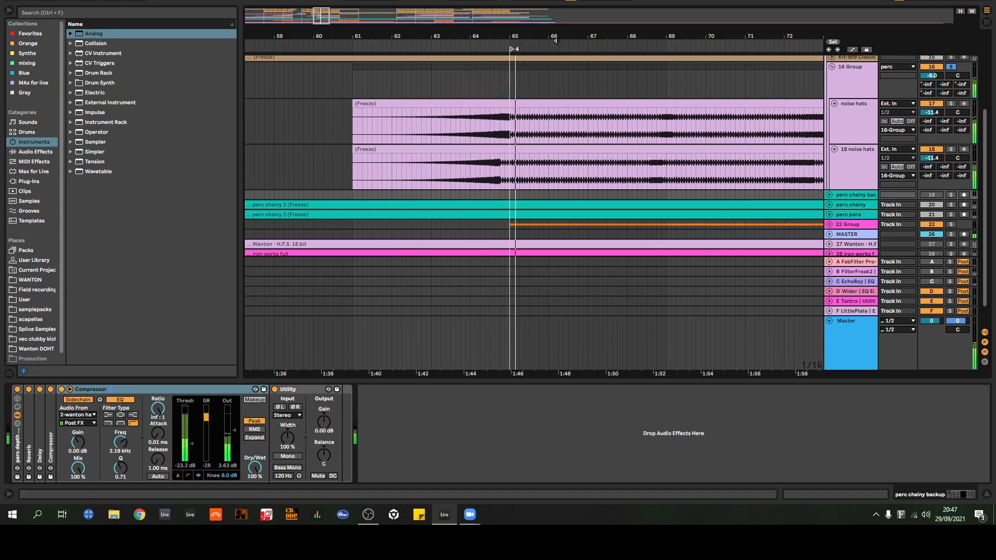
# Step: Play the section between locators 4 and 5, and unsolo the 16 Group to hear the noise hats in the full mix
pyautogui.moveTo(555, 38); pyautogui.dragTo(406, 20)
pyautogui.click(519, 47)
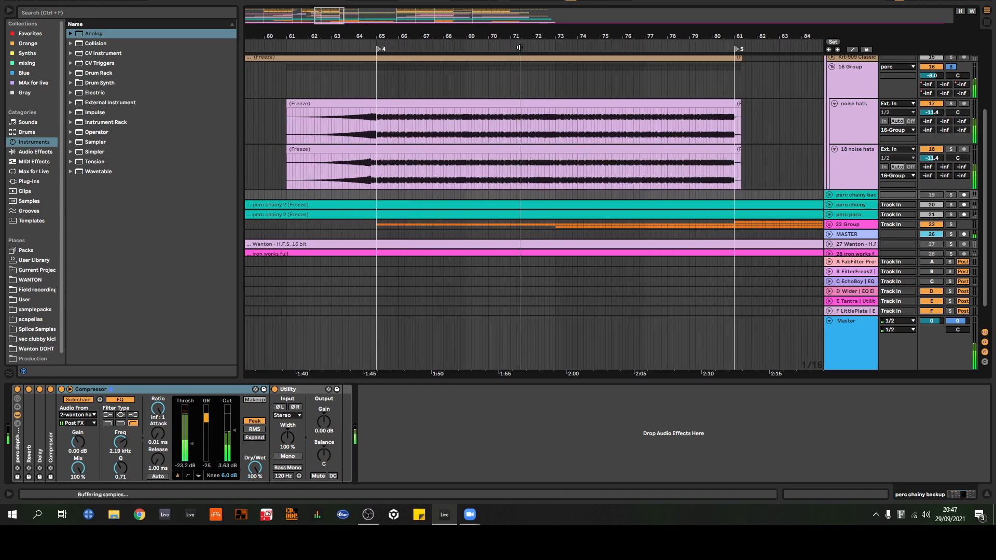
pyautogui.click(951, 66)
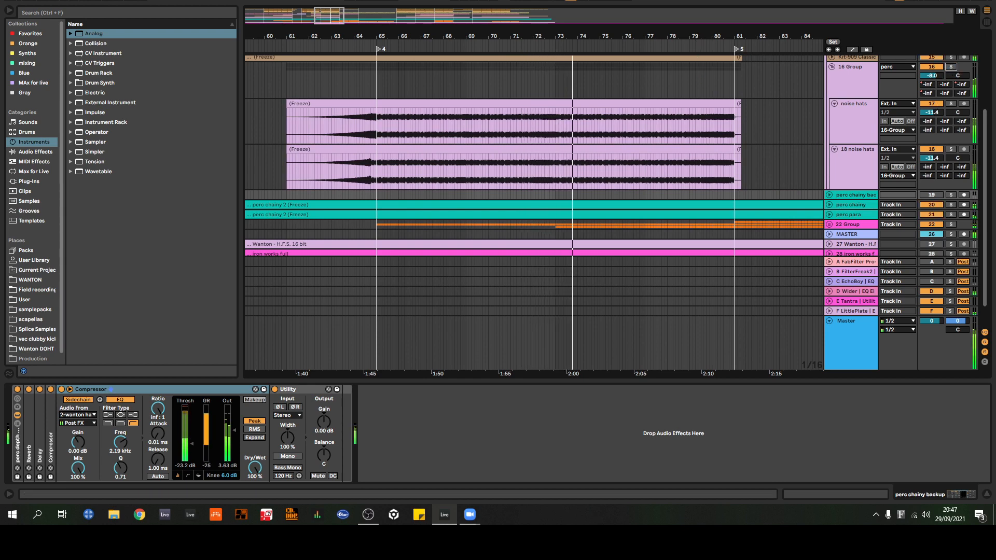
pyautogui.moveTo(660, 37); pyautogui.dragTo(582, 45)
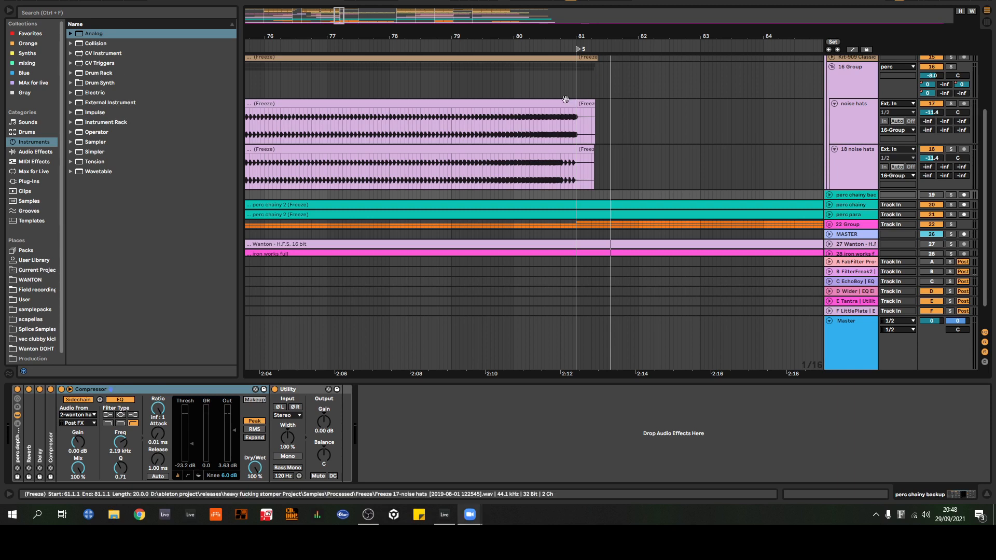
# Step: Solo the 18 noise hats track and audition it from bar 25 between locators 1 and 2
pyautogui.moveTo(540, 36); pyautogui.dragTo(624, 35)
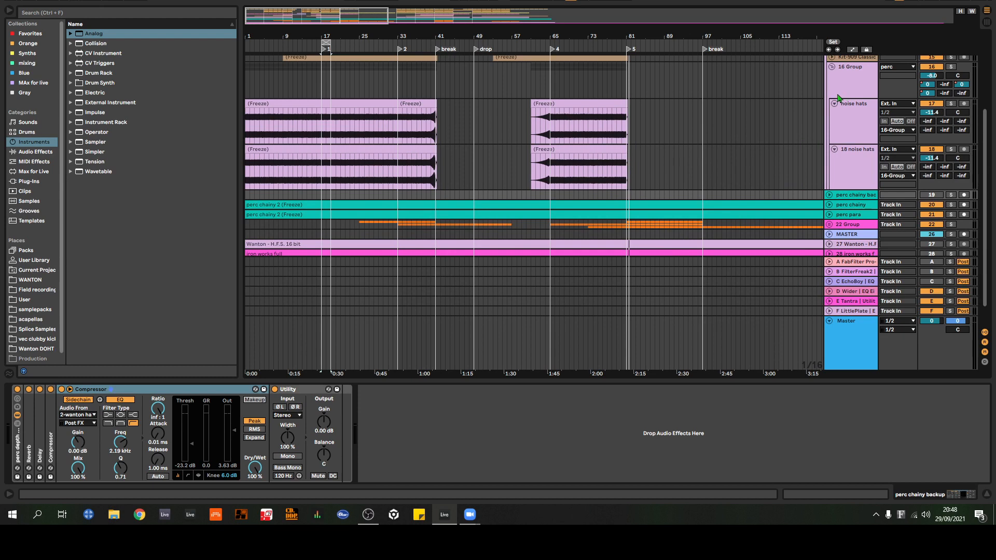
pyautogui.moveTo(361, 35); pyautogui.dragTo(520, 73)
pyautogui.click(864, 161)
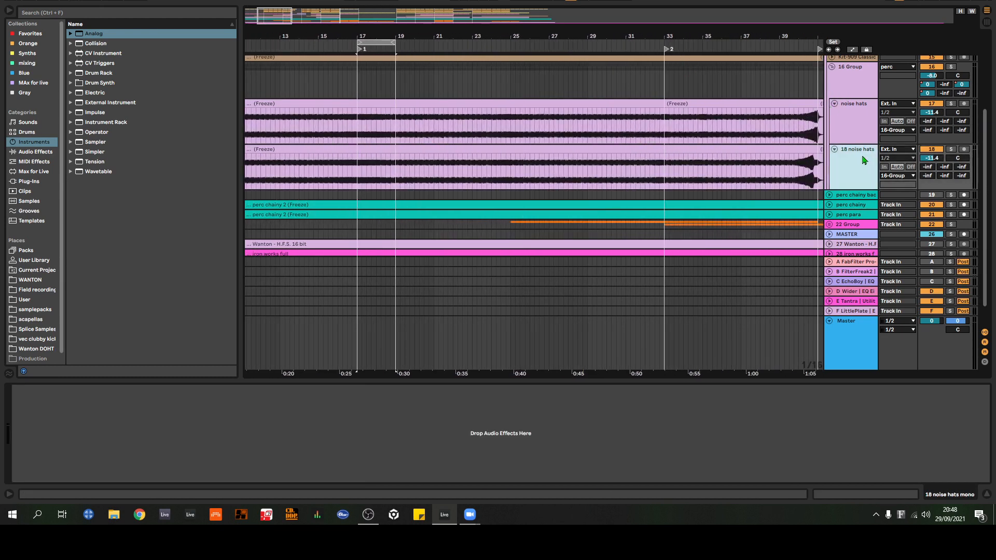
pyautogui.click(953, 150)
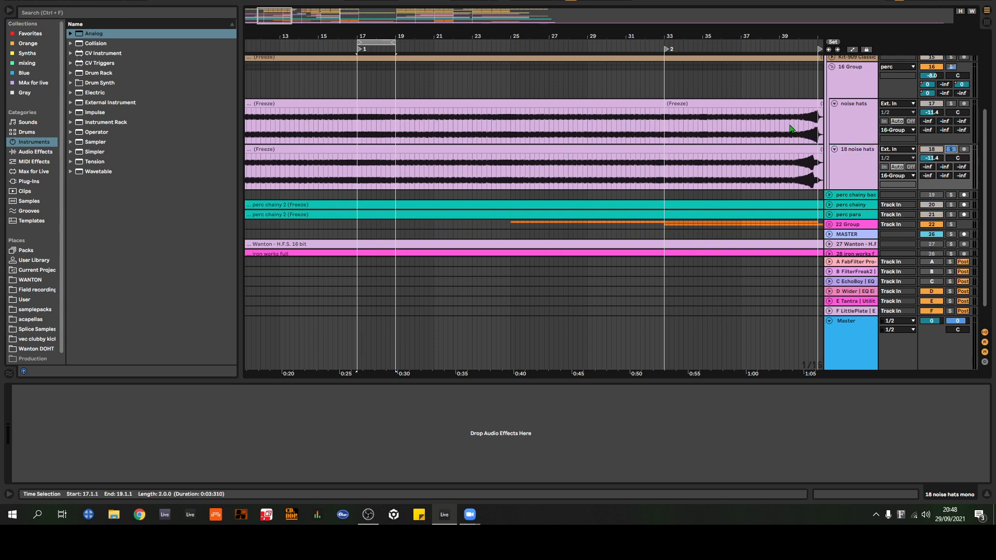
pyautogui.click(846, 134)
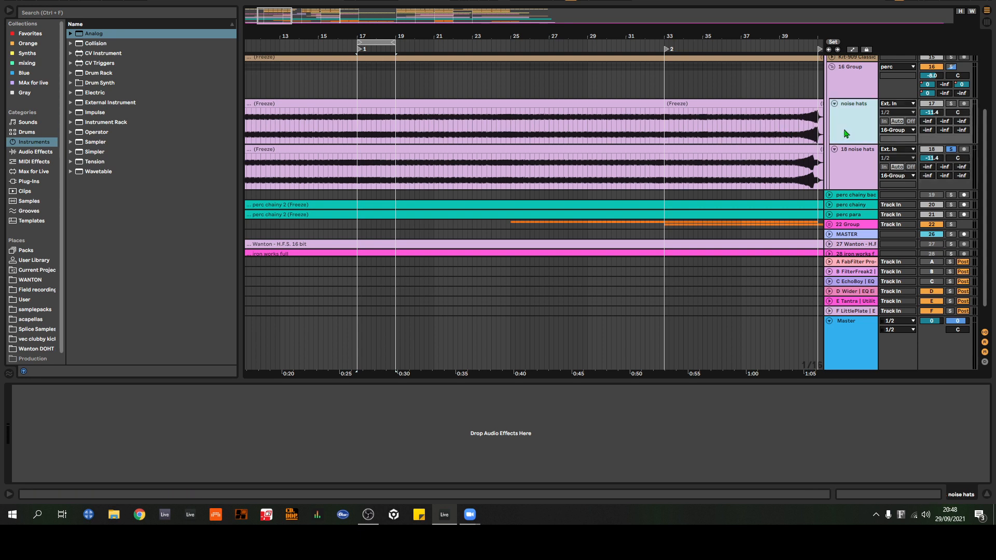
pyautogui.click(850, 88)
pyautogui.click(858, 159)
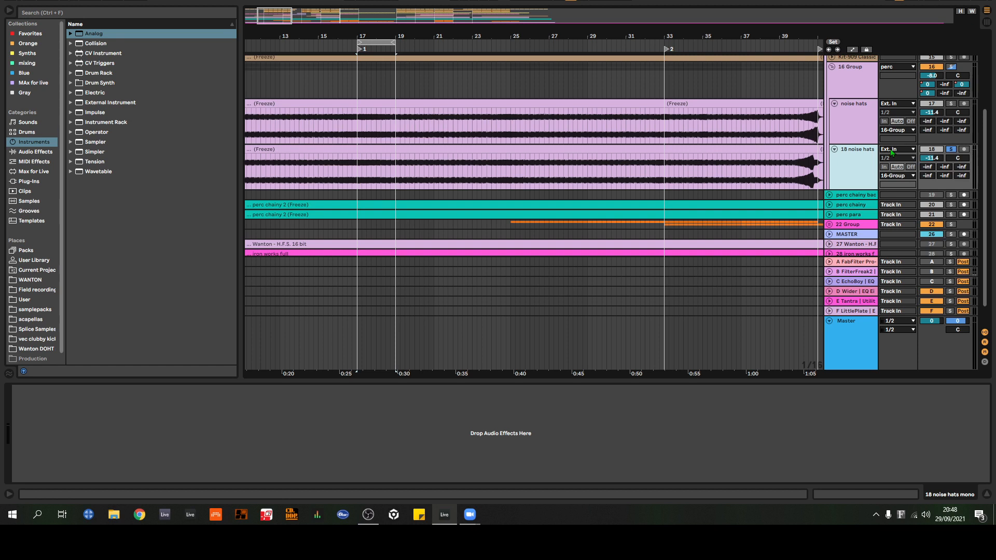
pyautogui.click(512, 49)
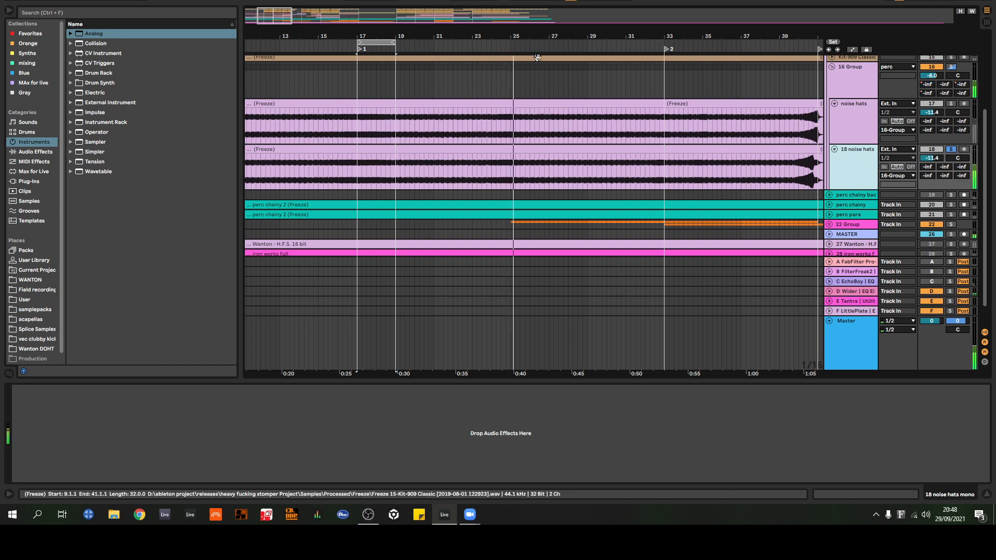
# Step: Switch the solo to the noise hats track 17 and compare both tracks' waveforms between locator 2 and the break
pyautogui.click(944, 104)
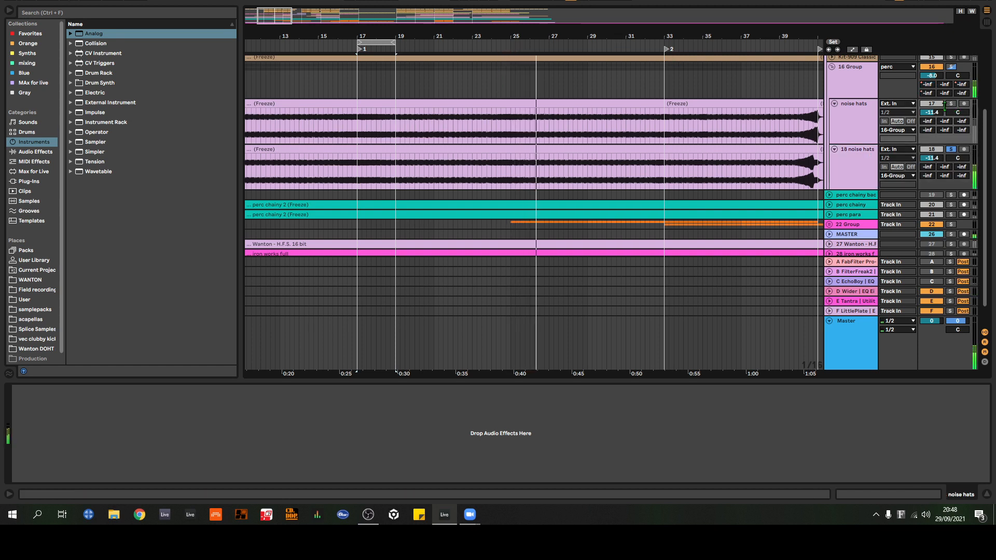
pyautogui.click(949, 104)
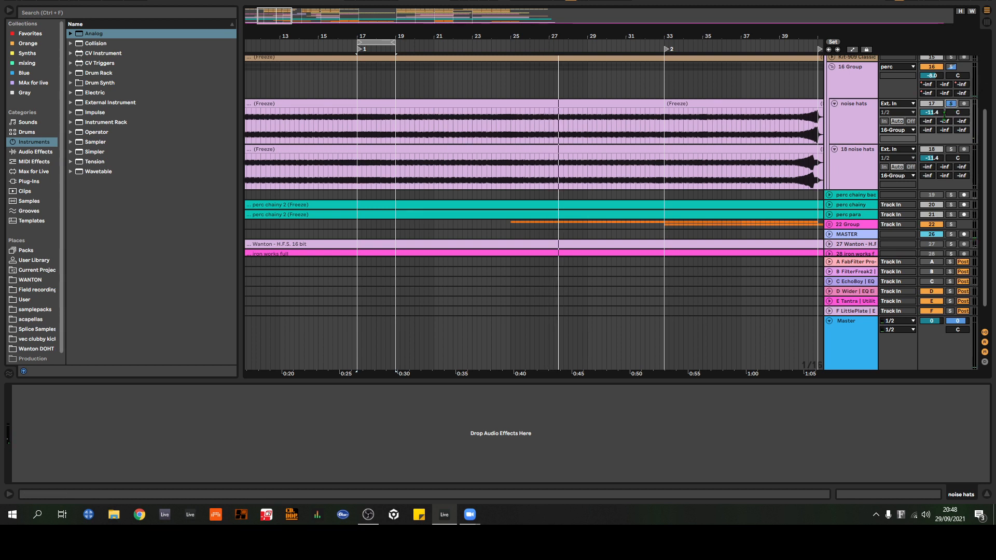
pyautogui.click(865, 137)
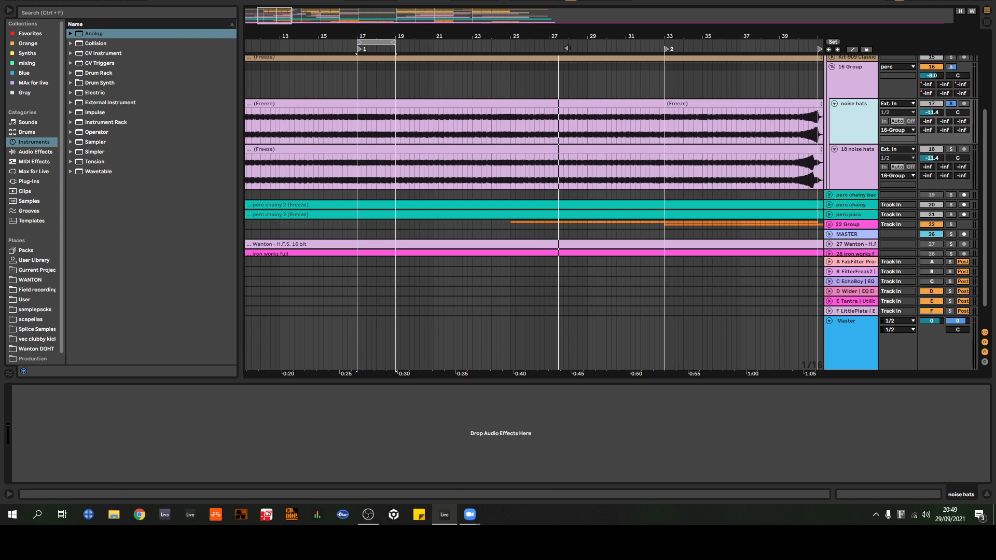
pyautogui.moveTo(683, 40); pyautogui.dragTo(416, 33)
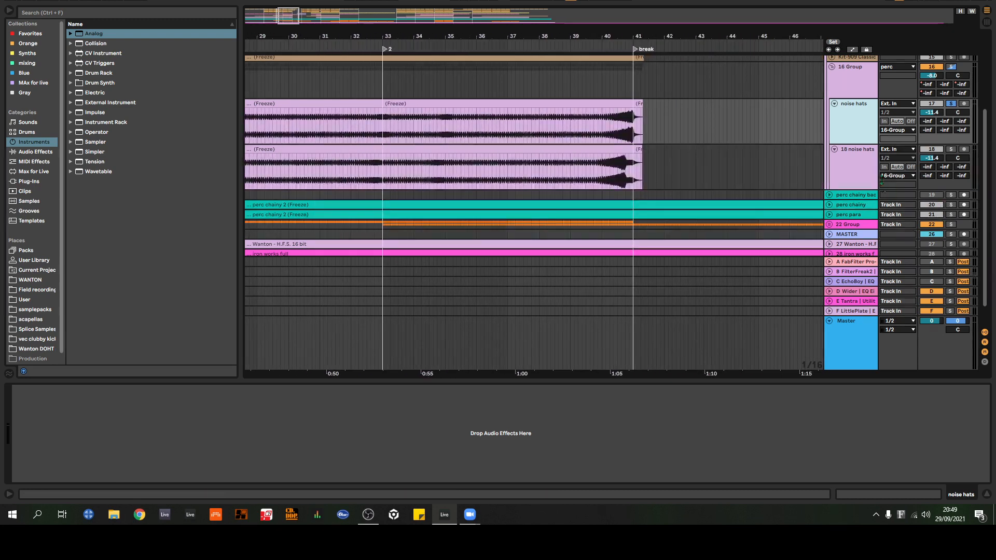
# Step: Add a Delay audio effect to the 18 noise hats track and switch its linked channels from Sync to Time
pyautogui.click(849, 168)
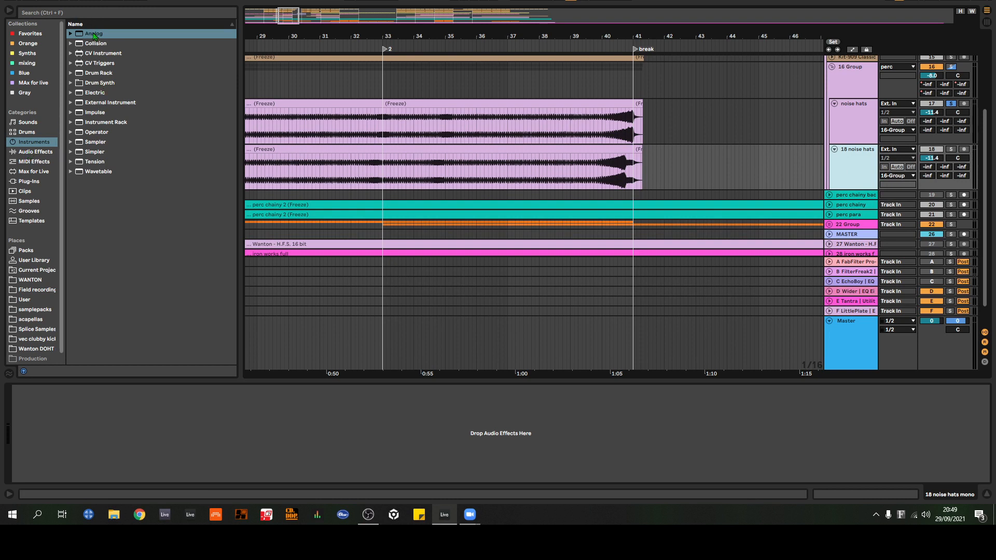
pyautogui.click(40, 155)
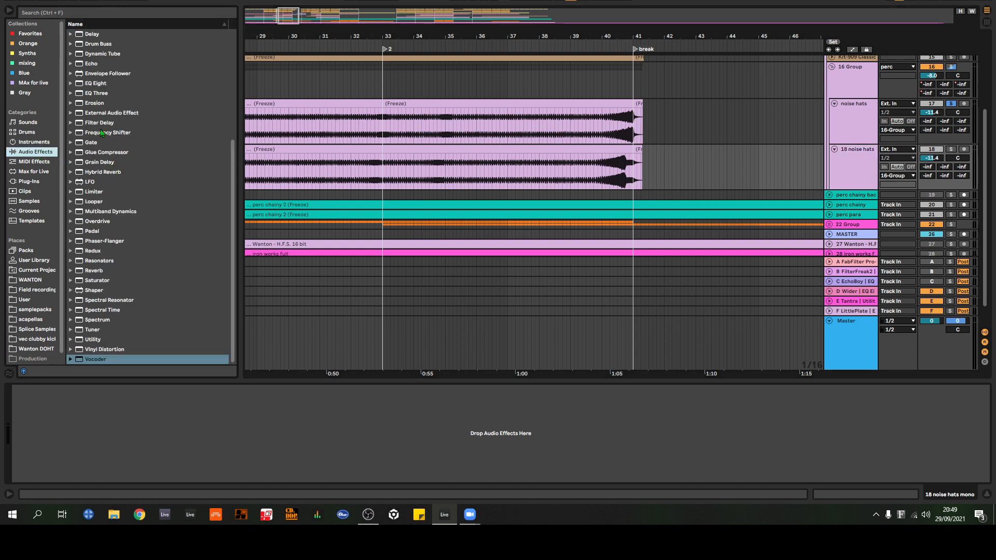
pyautogui.click(94, 34)
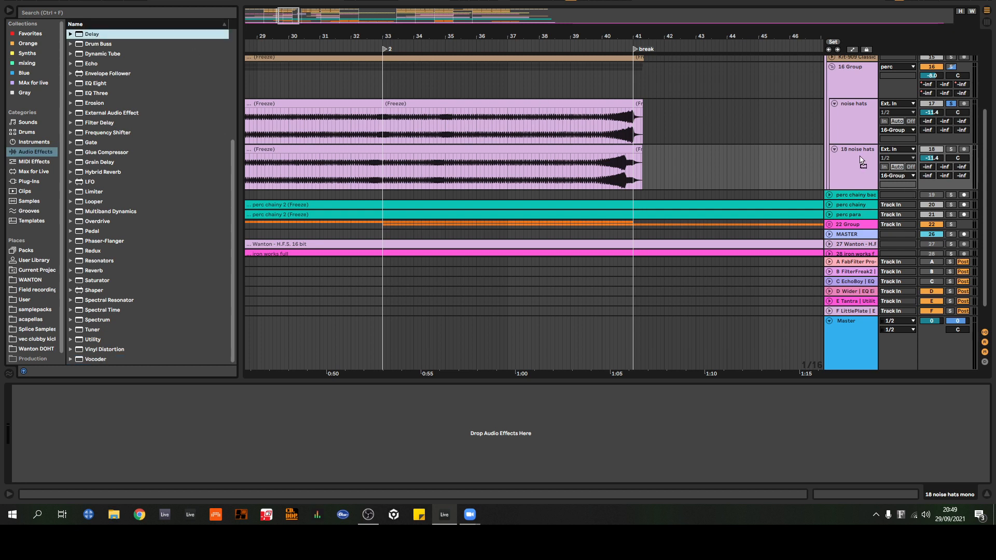
pyautogui.press('Return')
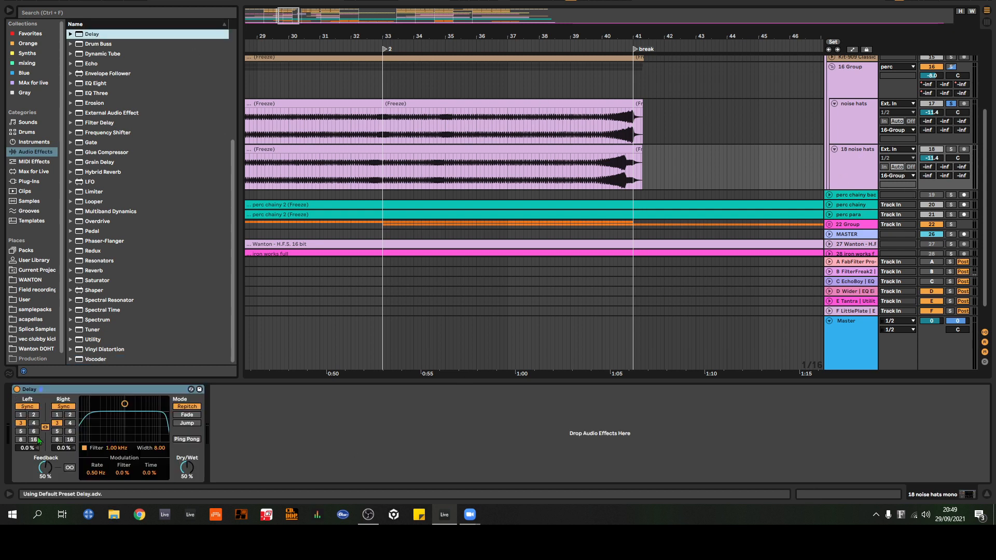
pyautogui.click(28, 407)
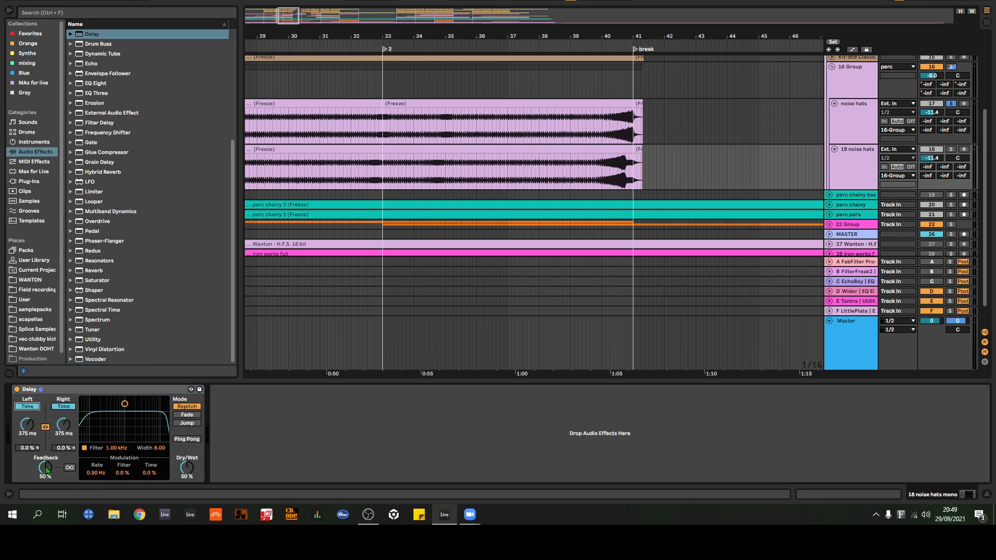
# Step: Set the Delay to 100% dry/wet, 0% feedback and 1.00 ms, and unlink its channels with the right one in Time mode
pyautogui.moveTo(188, 469); pyautogui.dragTo(184, 443)
pyautogui.moveTo(50, 468); pyautogui.dragTo(49, 487)
pyautogui.moveTo(30, 432); pyautogui.dragTo(37, 444)
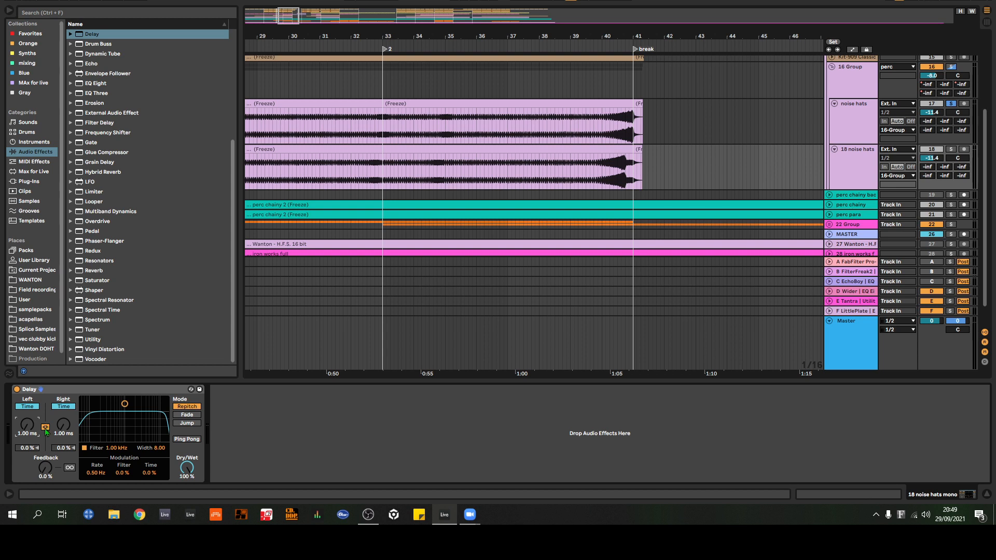
pyautogui.click(45, 427)
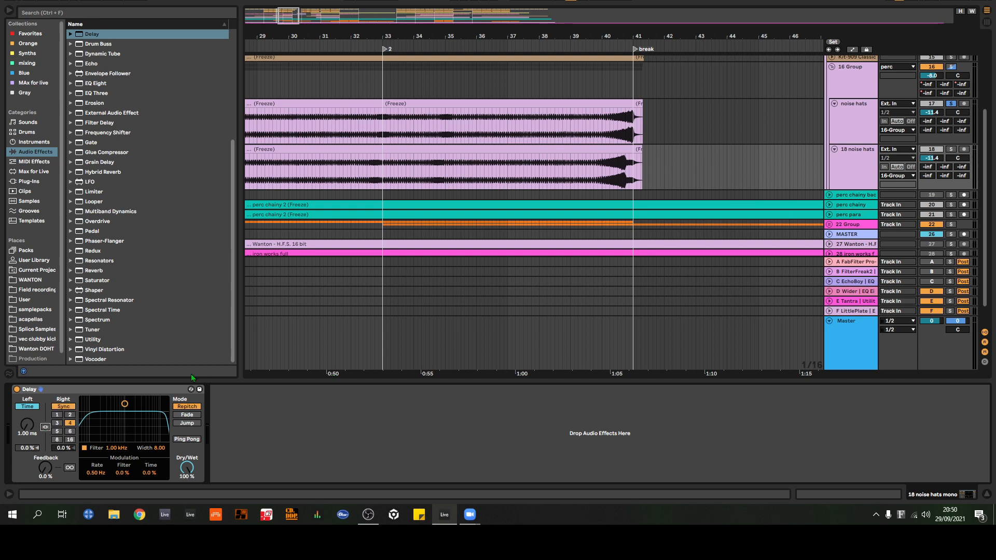
pyautogui.click(63, 406)
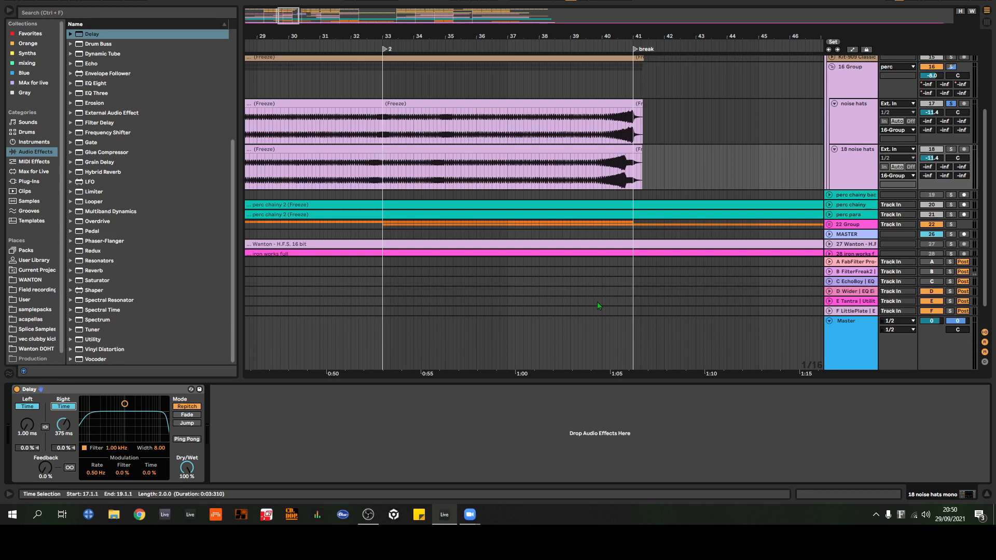
# Step: Solo the 18 noise hats track and adjust the Delay's right channel time to 6.28 ms during playback
pyautogui.click(864, 177)
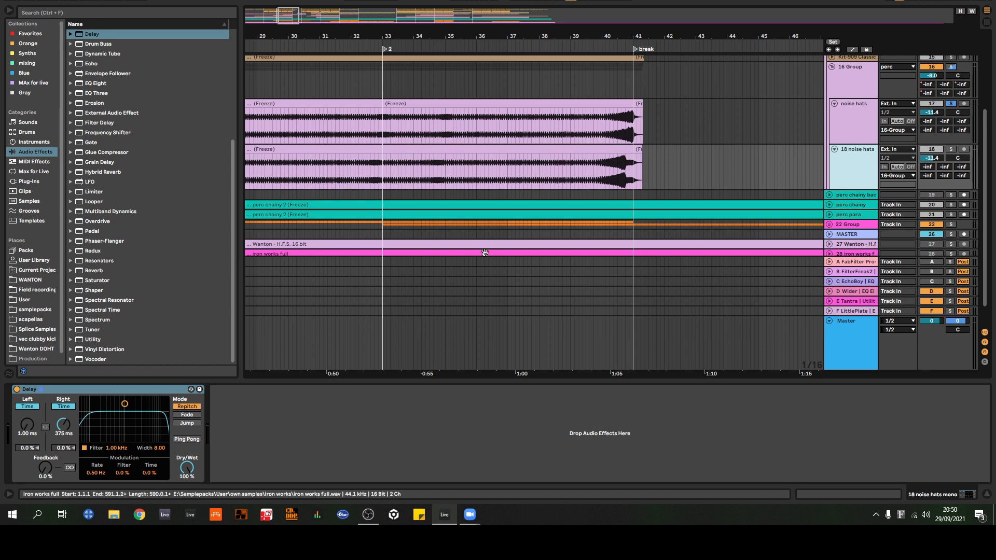
pyautogui.keyDown('ctrl'); pyautogui.click(951, 150); pyautogui.keyUp('ctrl')
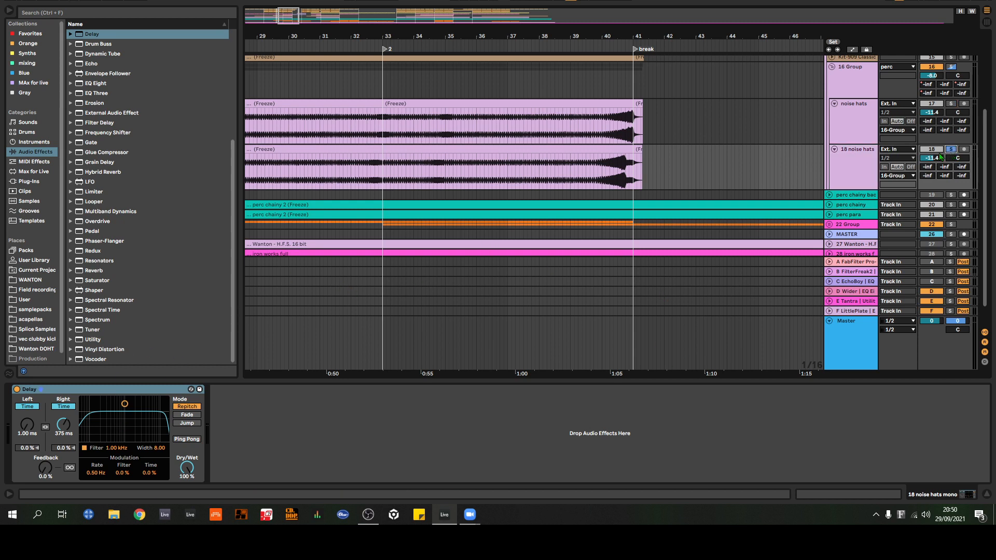
pyautogui.moveTo(67, 433); pyautogui.dragTo(67, 498)
pyautogui.press('space')
pyautogui.moveTo(63, 425)
pyautogui.mouseDown()
pyautogui.moveTo(63, 397)
pyautogui.moveTo(63, 416)
pyautogui.mouseUp()
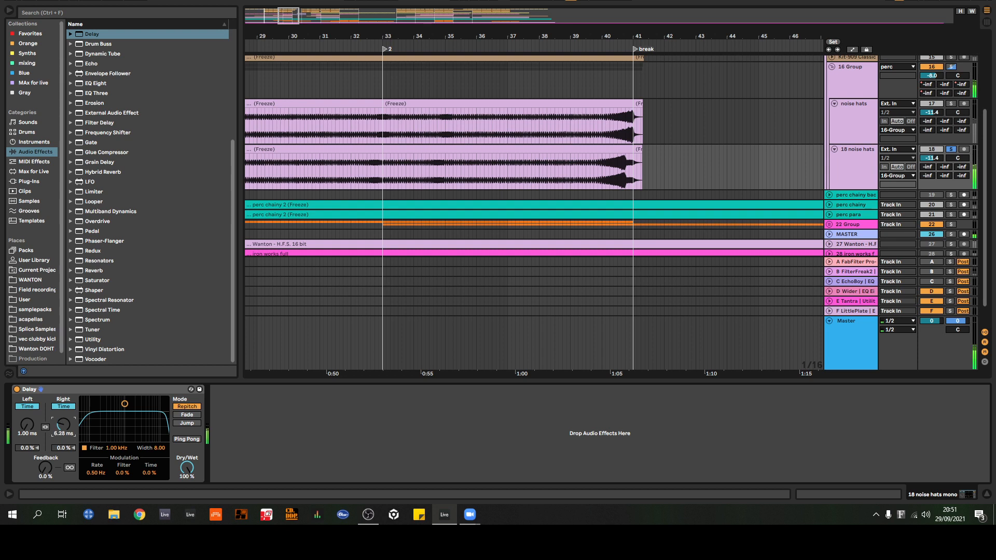
pyautogui.click(452, 169)
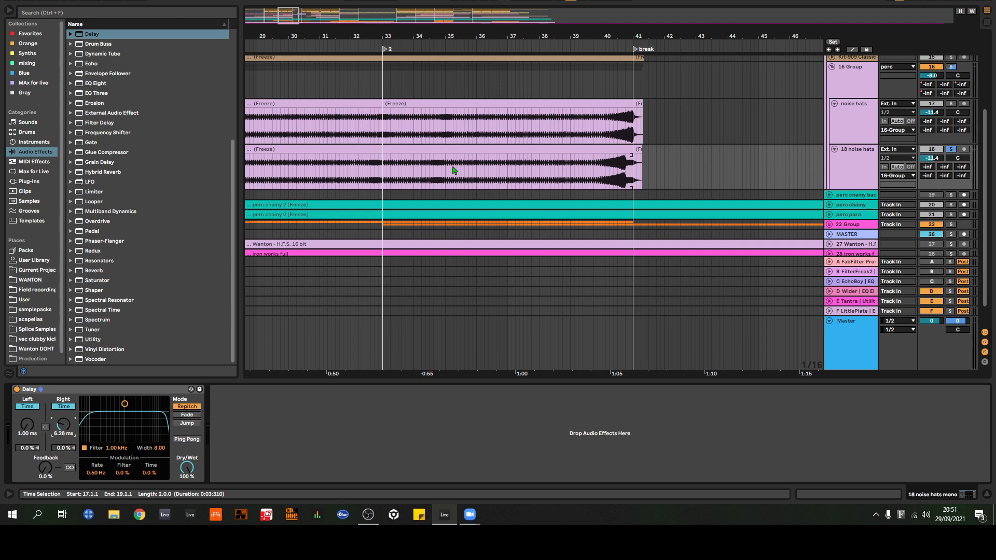
# Step: Delete the Delay from the 18 noise hats track
pyautogui.click(111, 390)
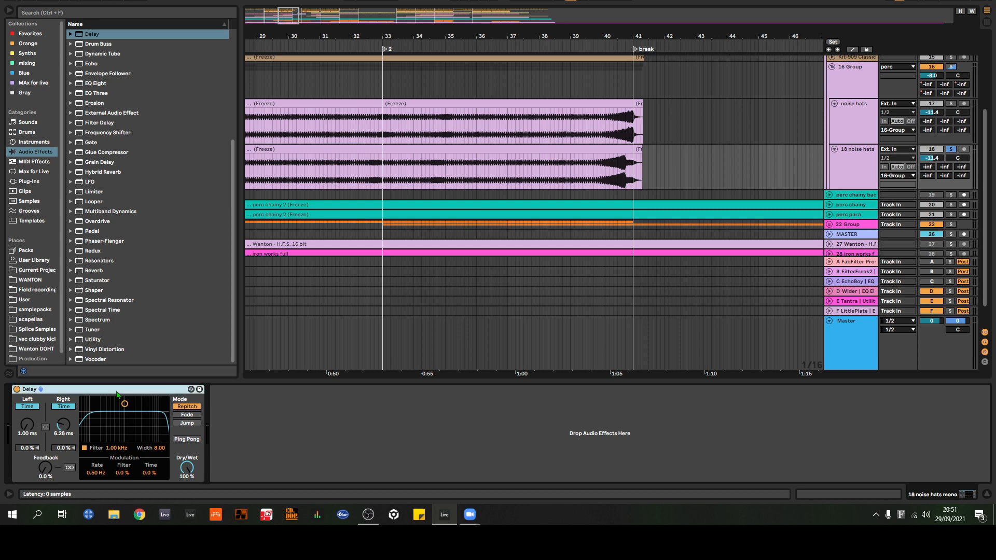
pyautogui.press('Delete')
pyautogui.moveTo(433, 36)
pyautogui.mouseDown()
pyautogui.moveTo(433, 98)
pyautogui.moveTo(543, 36)
pyautogui.moveTo(421, 37)
pyautogui.mouseUp()
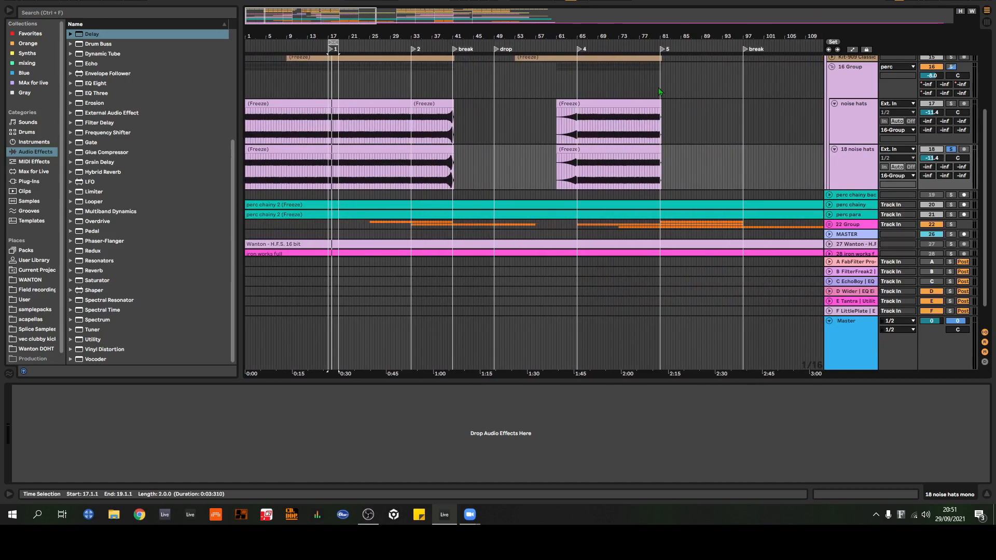
pyautogui.moveTo(581, 36); pyautogui.dragTo(709, 41)
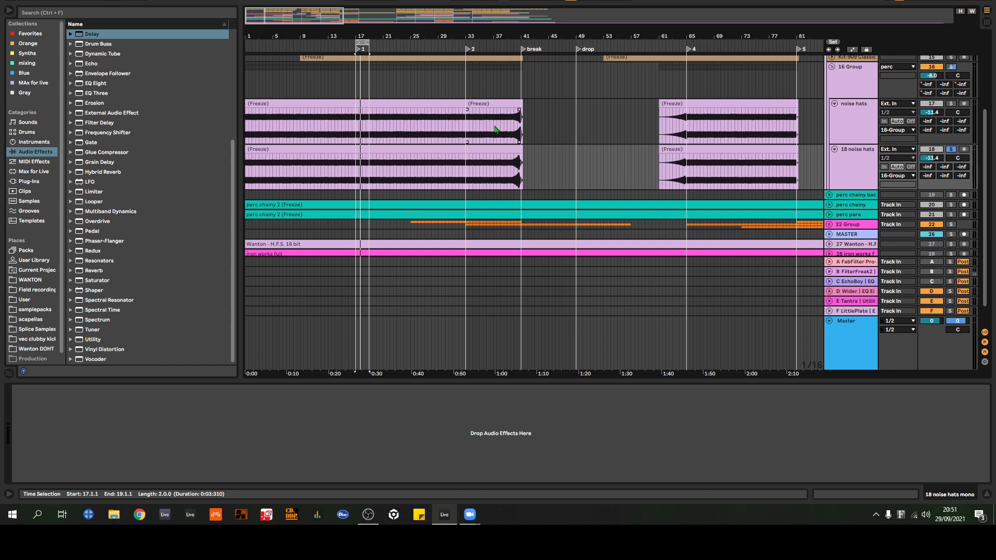
pyautogui.click(505, 159)
# Step: Unsolo the 18 noise hats track and fold the 16 Group and the perc group
pyautogui.click(951, 149)
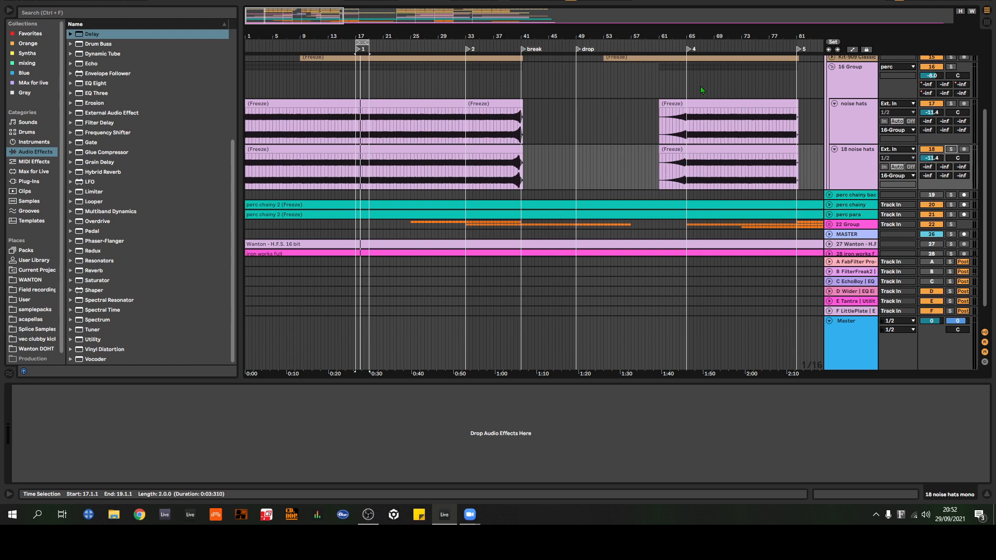
pyautogui.click(831, 67)
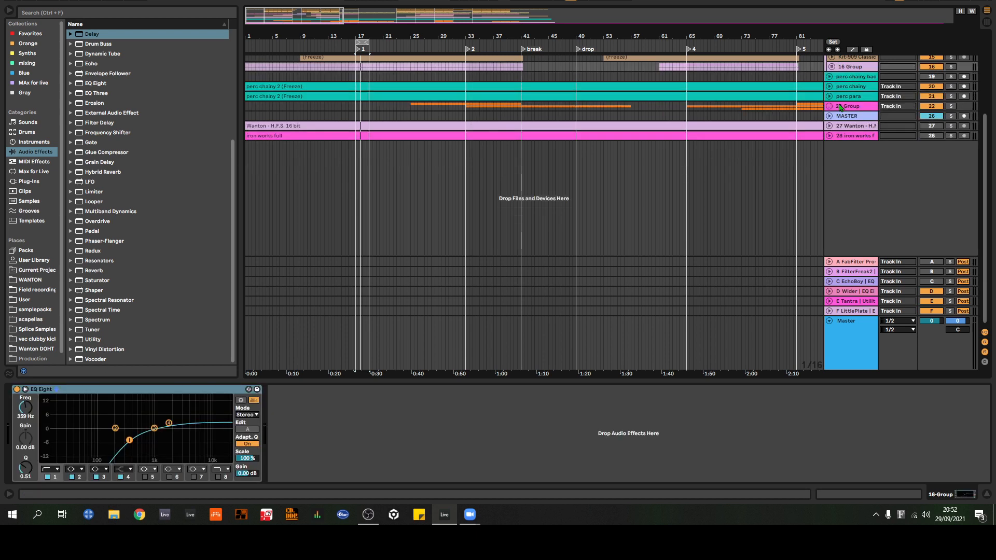
pyautogui.scroll(5, 841, 106)
pyautogui.click(830, 72)
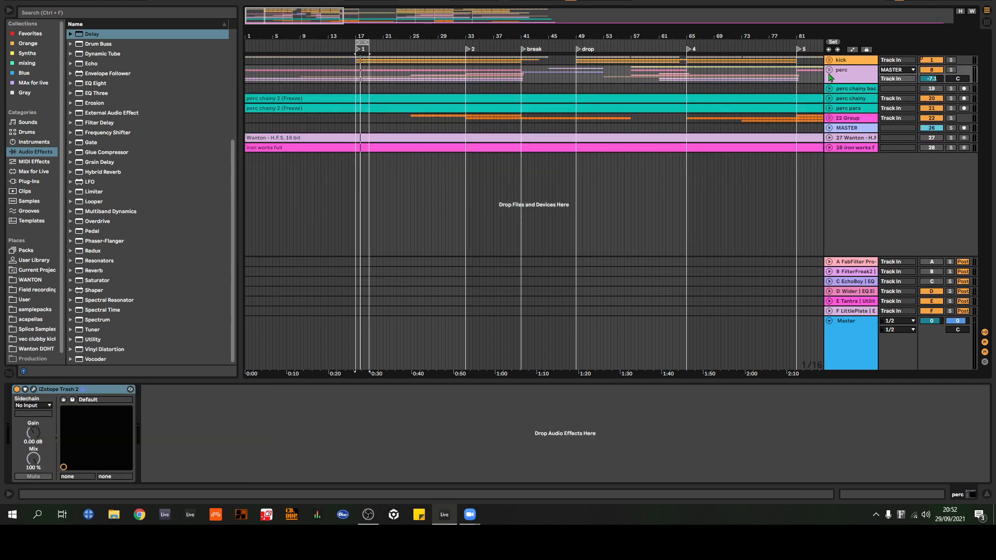
# Step: Insert a new MIDI track directly below the perc group and select it
pyautogui.click(851, 81)
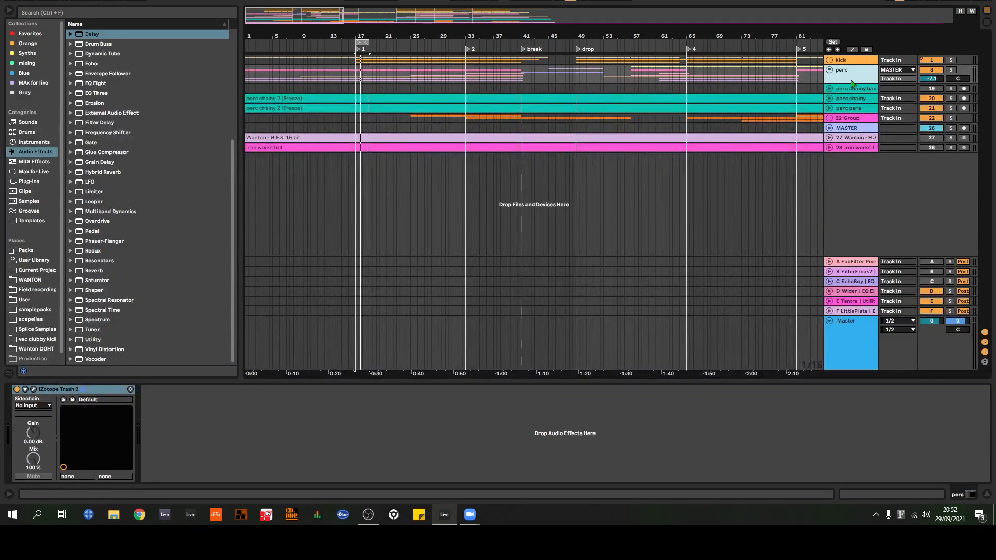
pyautogui.hotkey('ctrl', 'shift', 't')
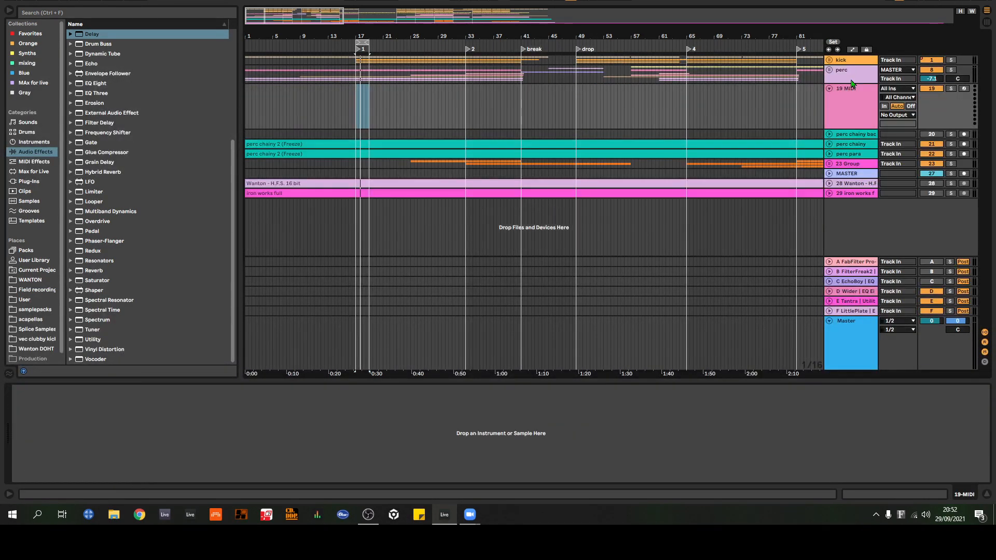
pyautogui.click(863, 120)
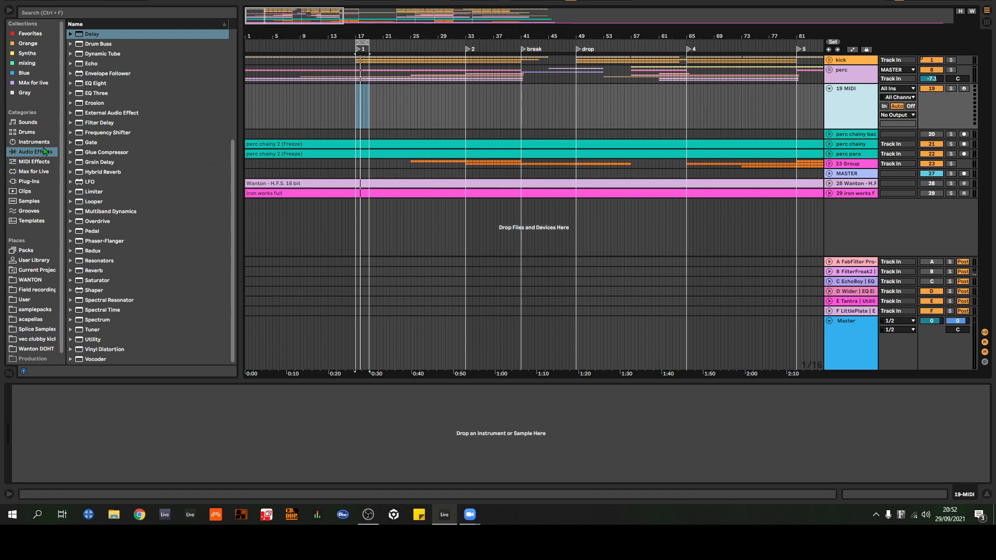
# Step: Load the Operator instrument onto the new MIDI track below the perc group
pyautogui.click(142, 280)
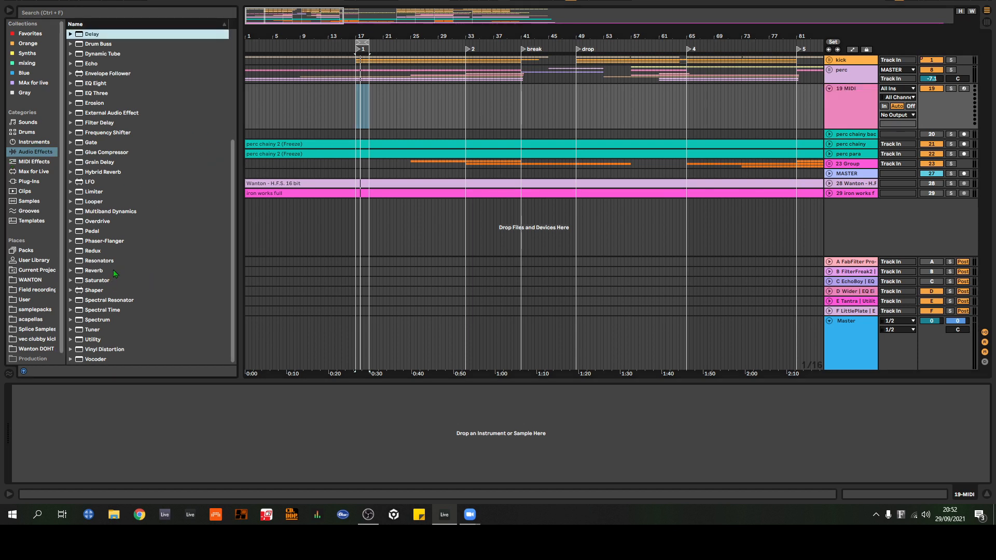
pyautogui.click(35, 142)
pyautogui.moveTo(100, 133); pyautogui.dragTo(844, 100)
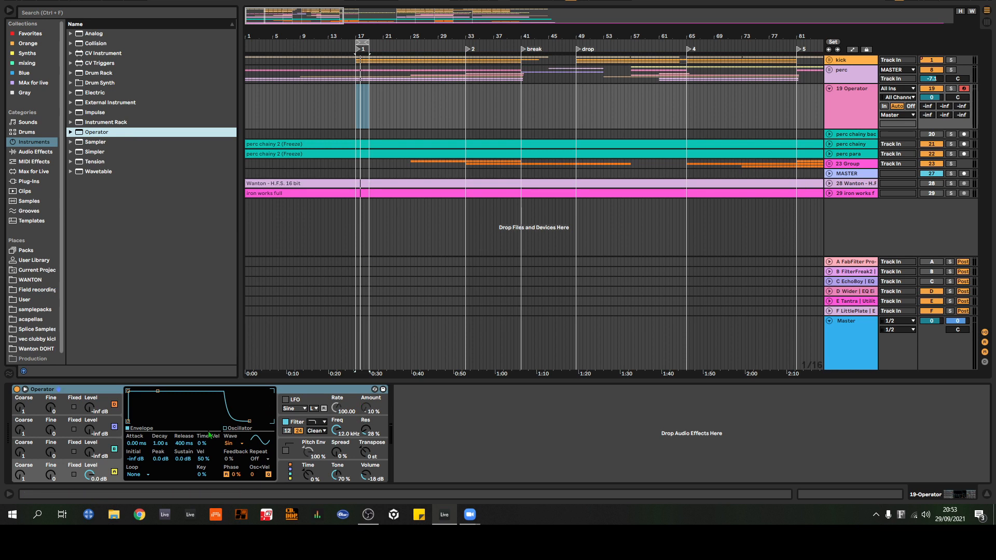
# Step: Set the waveform of Operator's oscillator A to Noise Looped
pyautogui.click(63, 470)
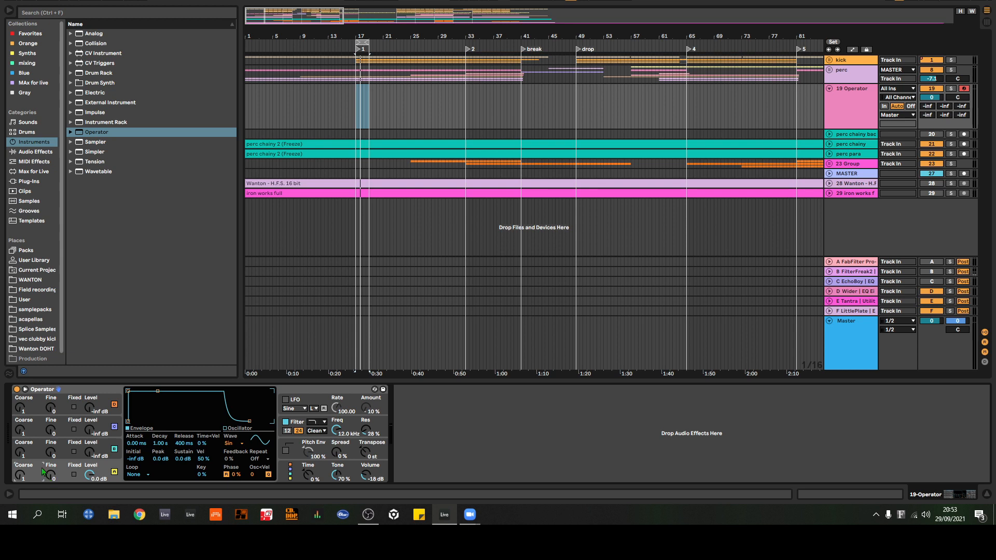
pyautogui.click(229, 443)
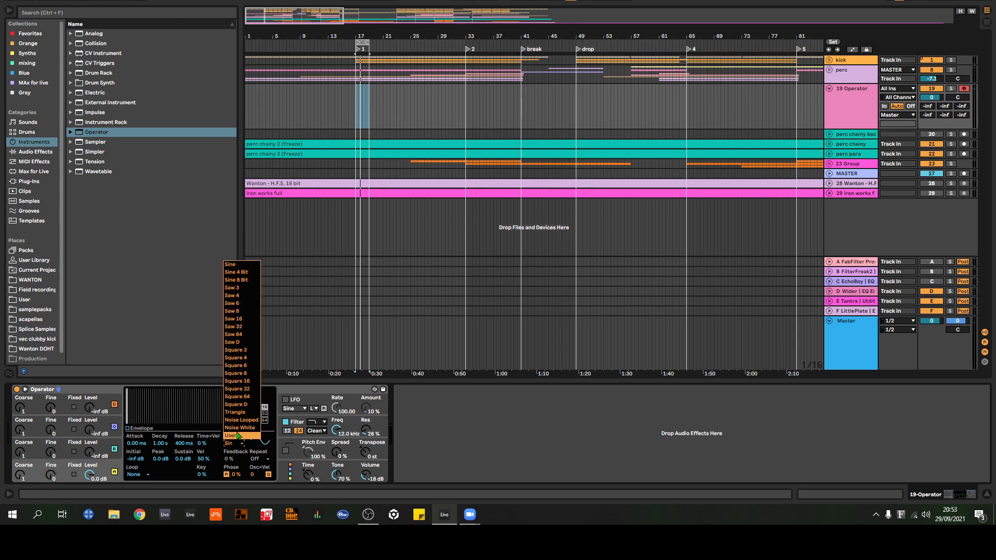
pyautogui.click(242, 421)
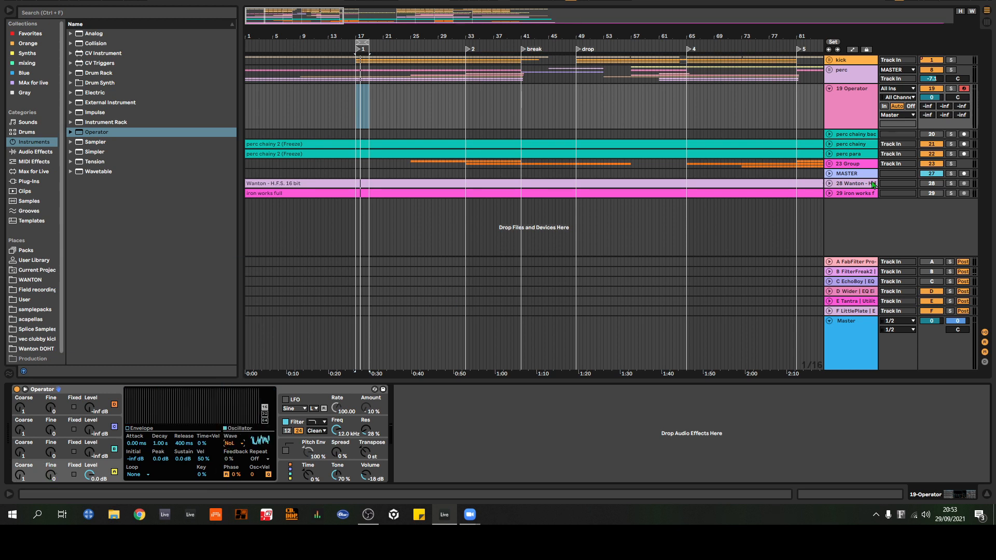
# Step: Solo the Operator track and audition the looped noise while shifting the computer keyboard octave between C0–D1 and C3–D4
pyautogui.click(951, 89)
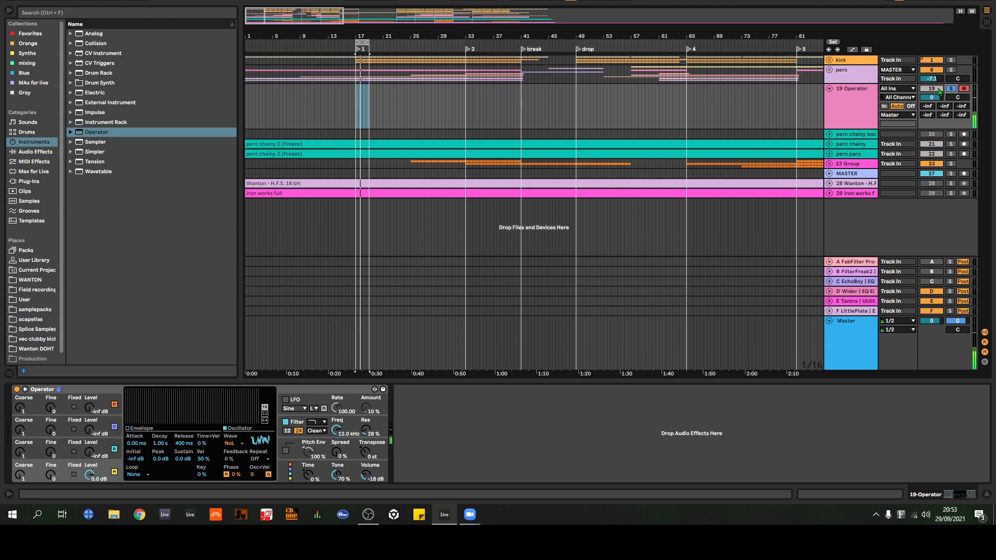
pyautogui.press('z')
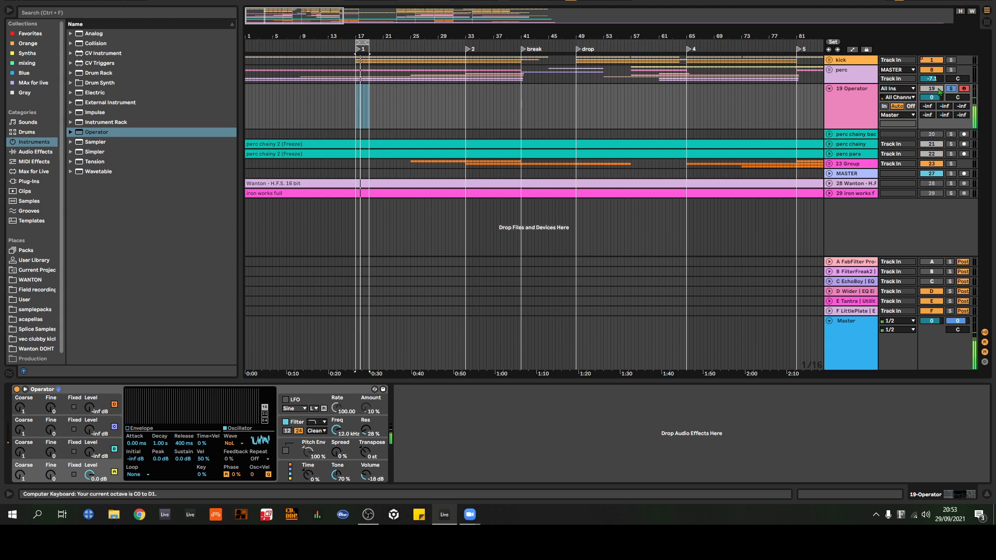
pyautogui.press('x')
pyautogui.press('x')
pyautogui.press('x')
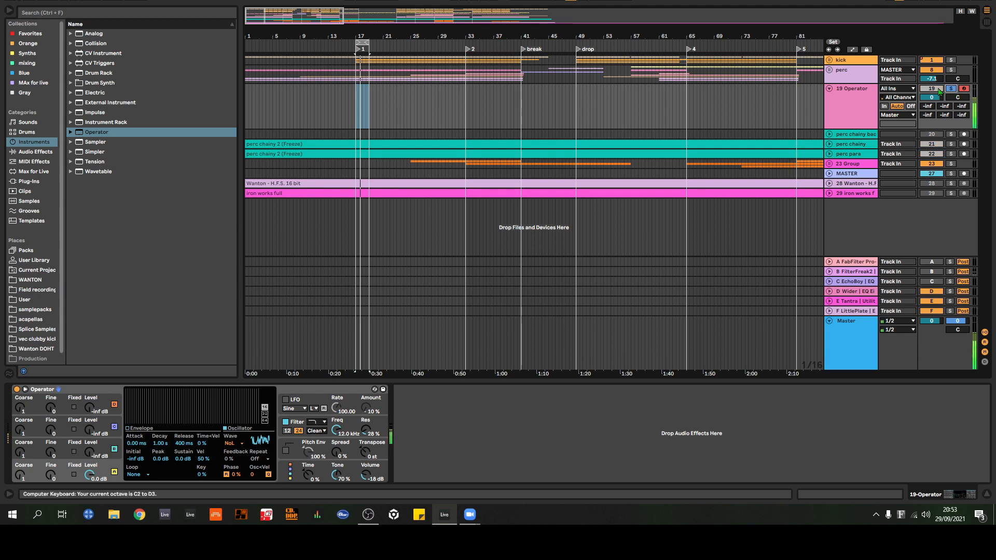
pyautogui.press('x')
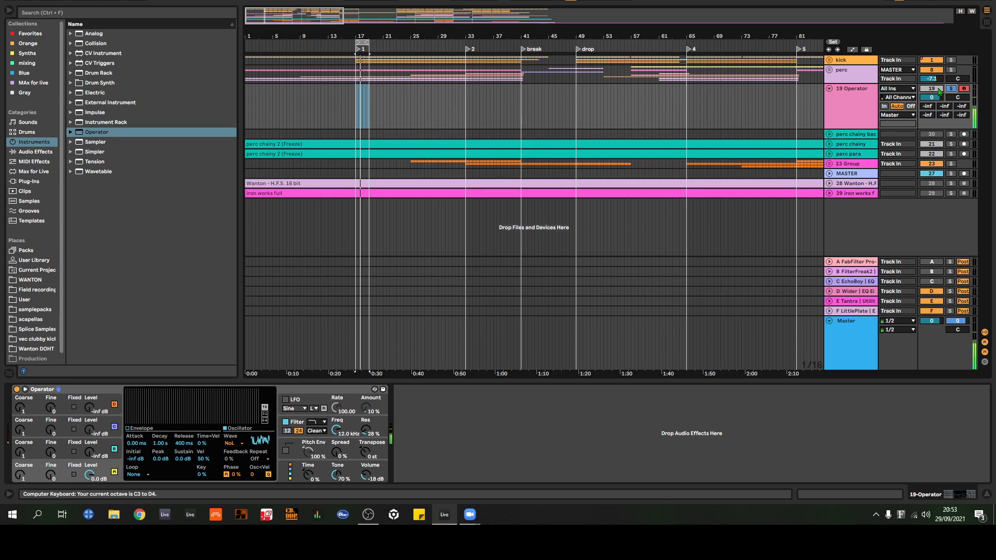
pyautogui.press('z')
pyautogui.press('z')
pyautogui.press('z')
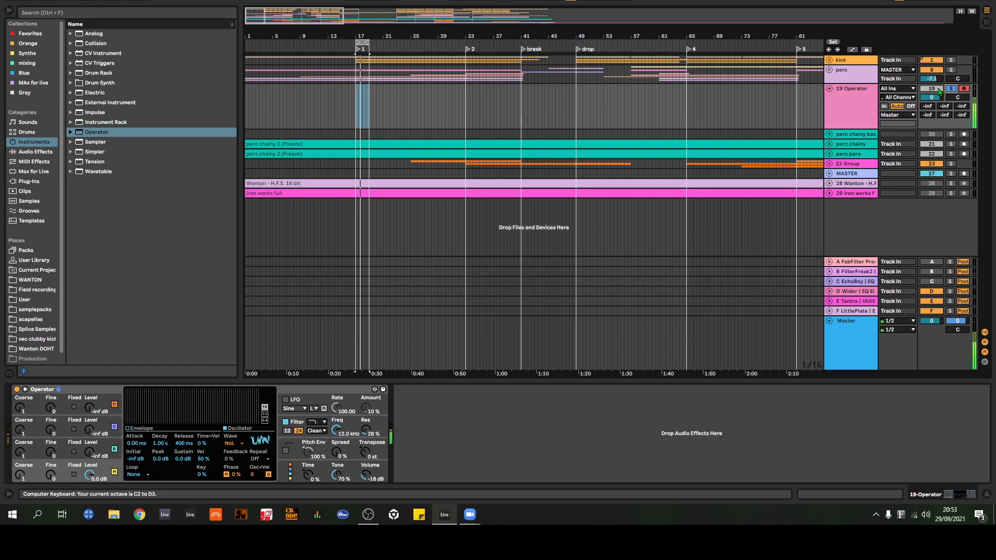
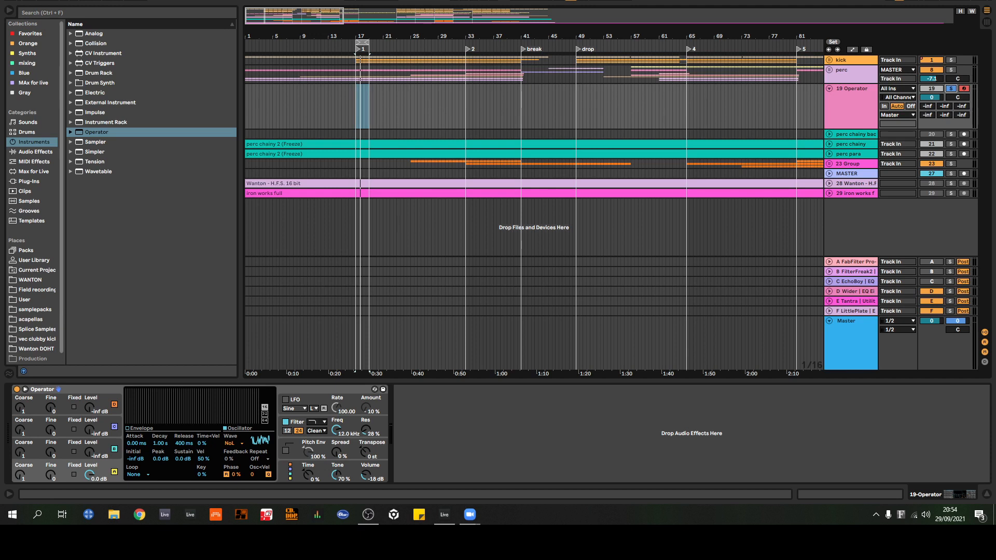
# Step: Create an empty two-beat MIDI clip at 27.1.1 on the Operator track and open it for editing
pyautogui.moveTo(427, 38); pyautogui.dragTo(420, 65)
pyautogui.moveTo(394, 112); pyautogui.dragTo(465, 123)
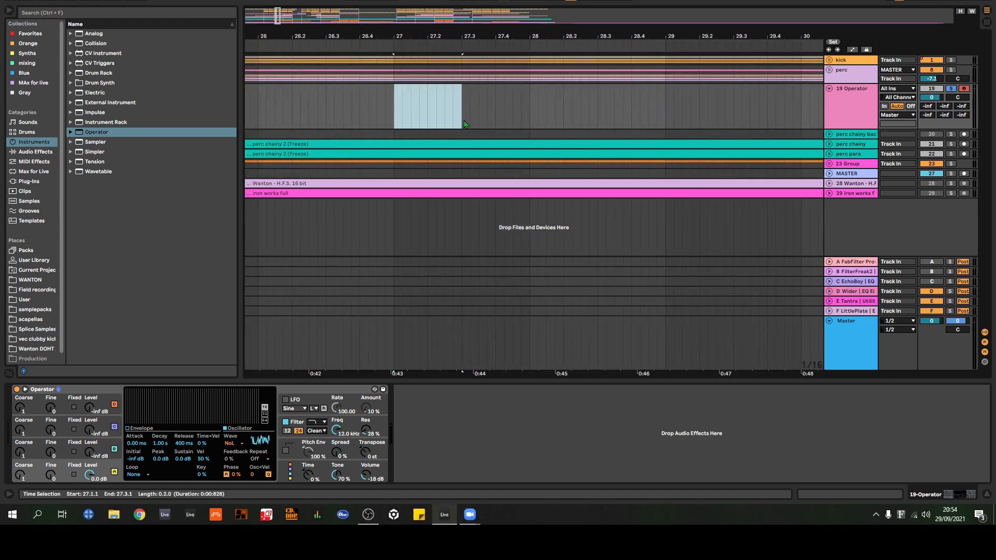
pyautogui.doubleClick(451, 126)
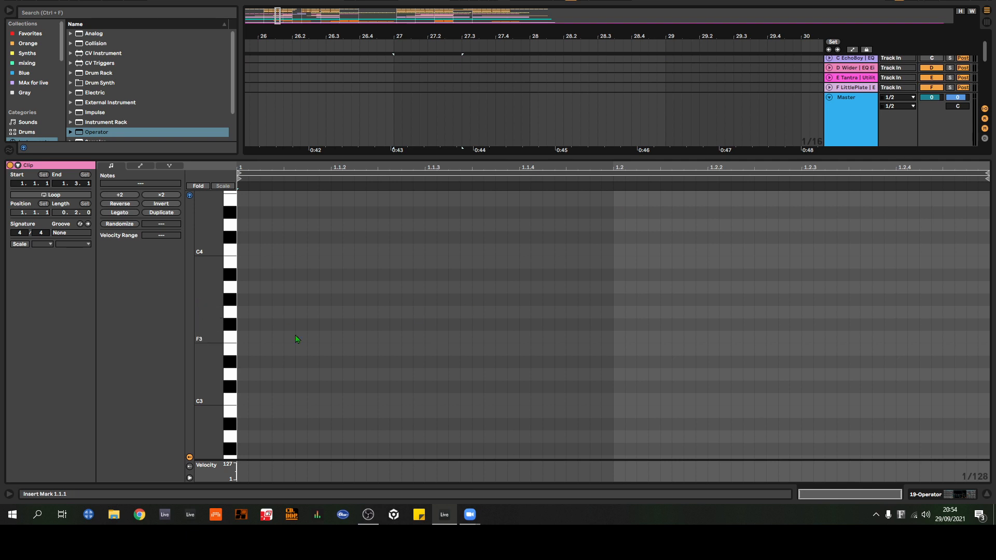
# Step: Audition a note around C3 in the new clip and set its note grid to 1/16
pyautogui.scroll(-2, 325, 308)
pyautogui.click(230, 369)
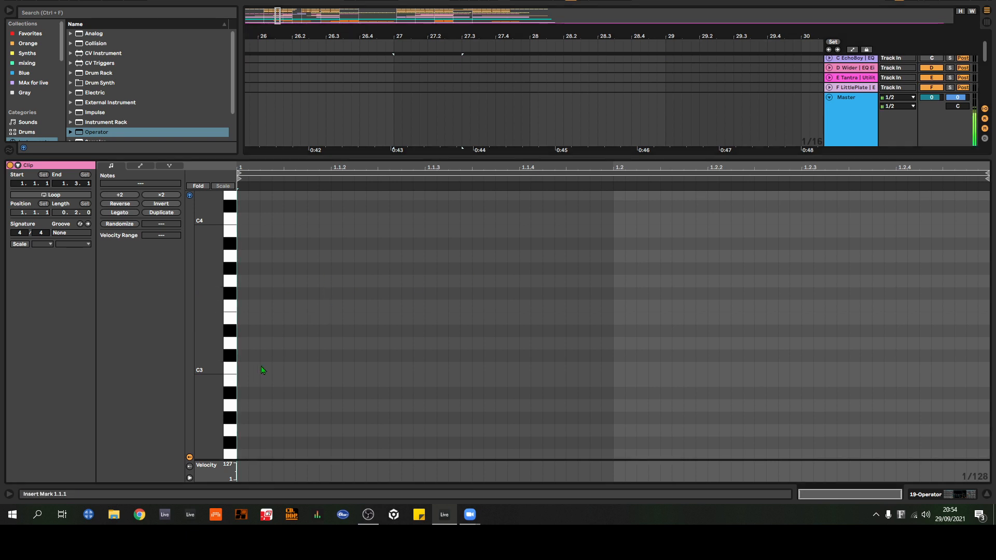
pyautogui.scroll(-1, 258, 370)
pyautogui.scroll(-5, 257, 372)
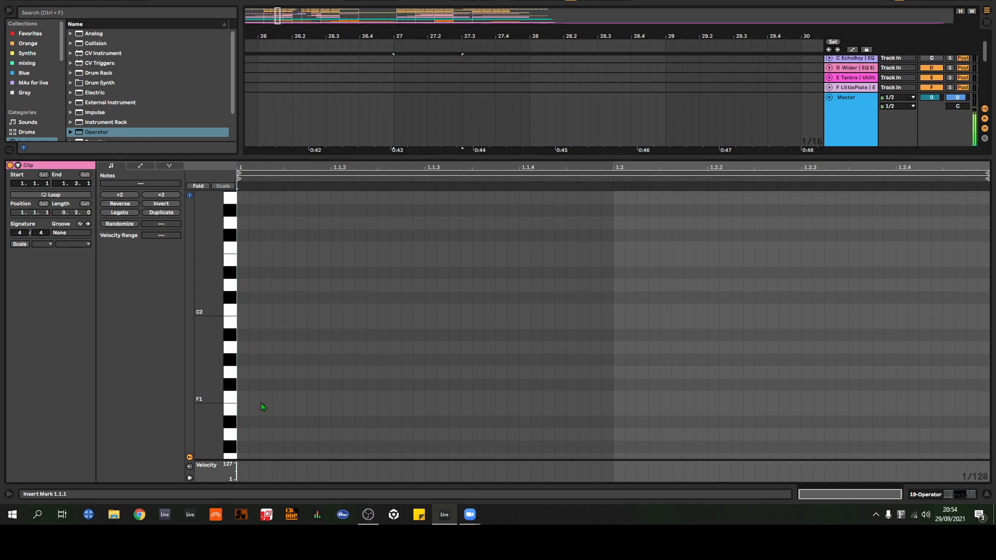
pyautogui.scroll(2, 251, 292)
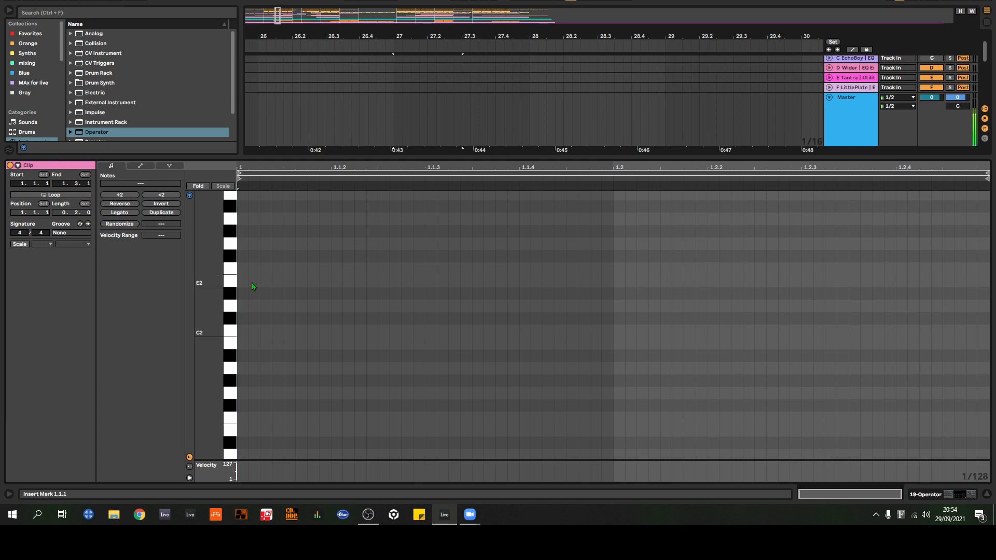
pyautogui.rightClick(245, 284)
pyautogui.click(340, 420)
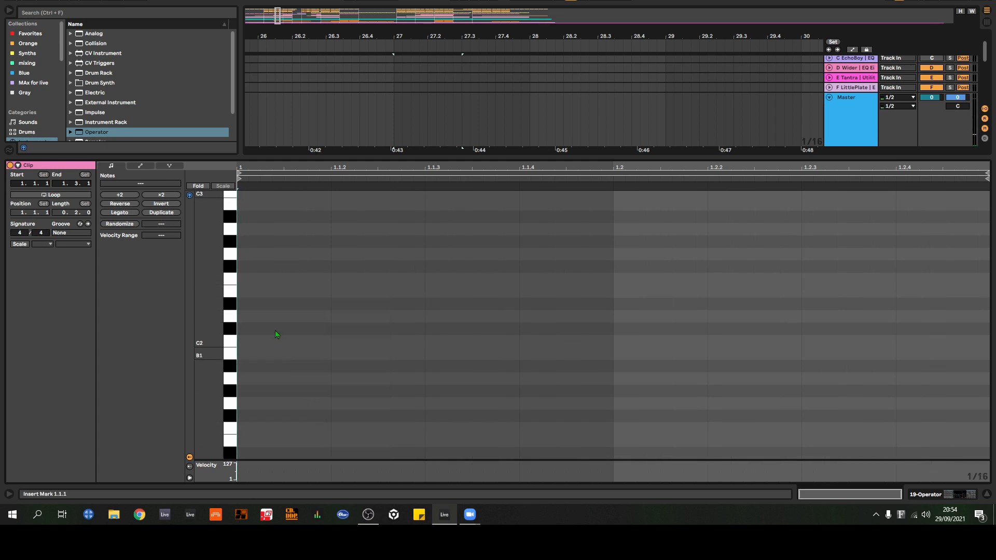
# Step: Draw sixteenth notes on F2 at 1.1.2, 1.1.3 and 1.1.4, leaving the first sixteenth empty, and play the pattern
pyautogui.press('b')
pyautogui.click(266, 281)
pyautogui.click(377, 291)
pyautogui.click(470, 278)
pyautogui.click(545, 279)
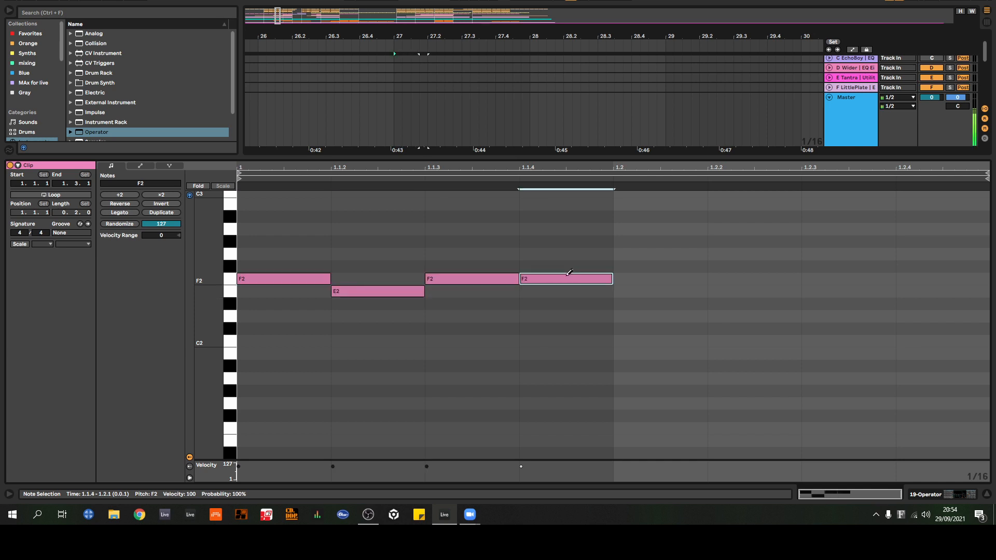
pyautogui.click(414, 286)
pyautogui.click(411, 278)
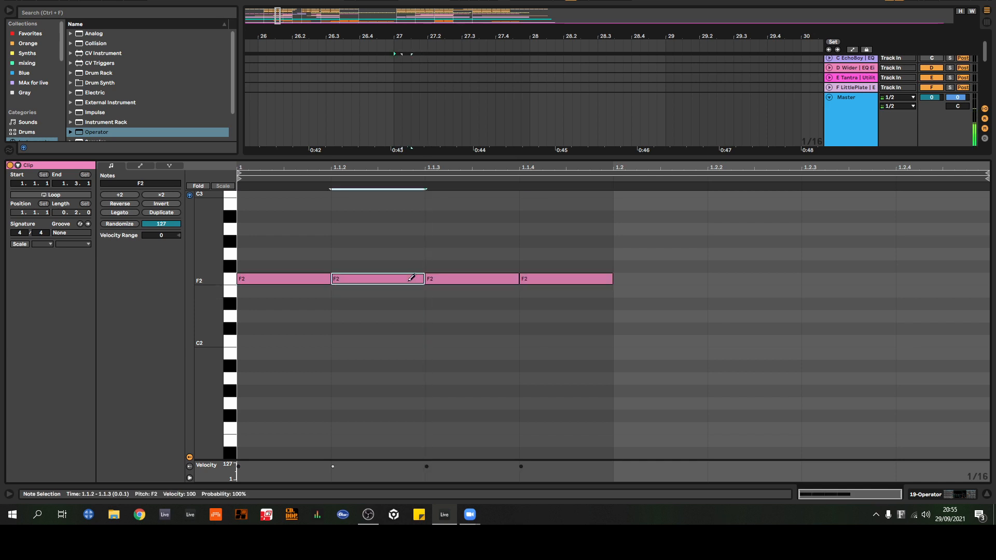
pyautogui.click(282, 278)
pyautogui.press('space')
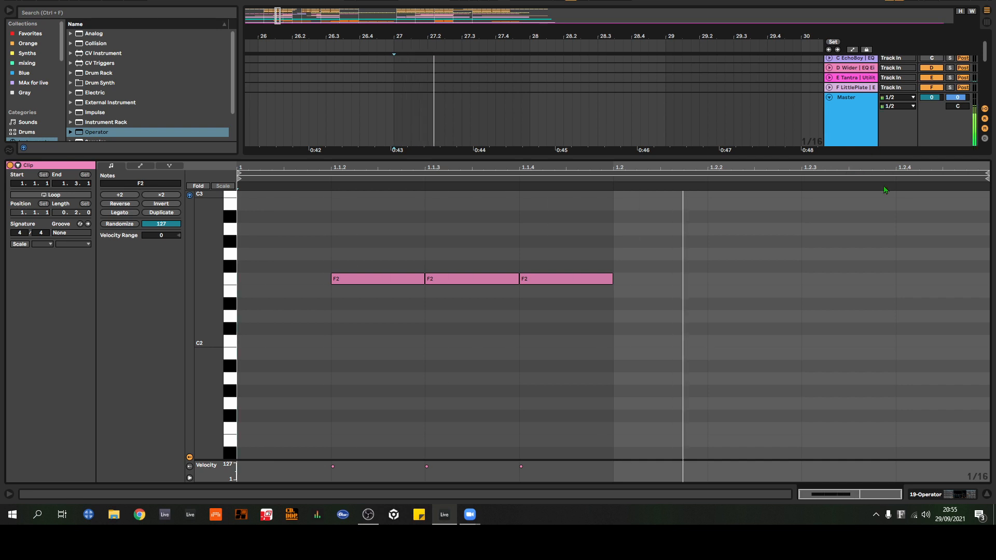
pyautogui.press('space')
# Step: Shorten the Operator clip in the arrangement to one beat, loop it from 27.1.1 to 27.2.1, and audition it
pyautogui.hotkey('ctrl', 'alt', 'l')
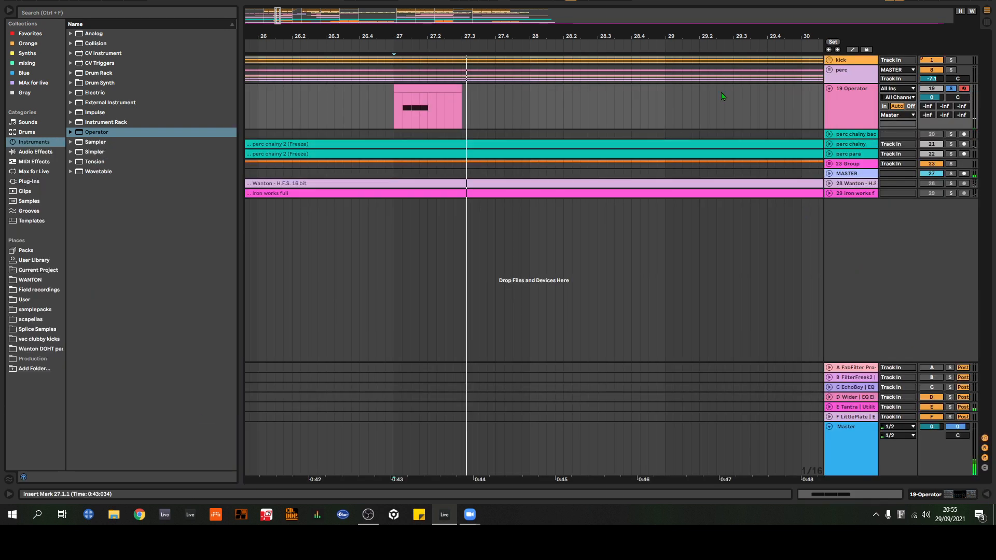
pyautogui.click(433, 88)
pyautogui.moveTo(459, 88); pyautogui.dragTo(419, 88)
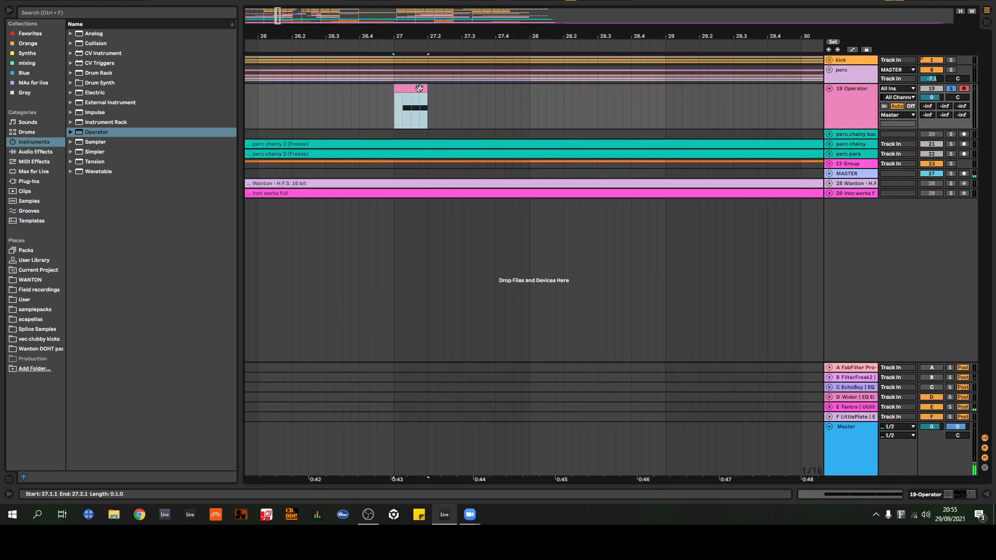
pyautogui.hotkey('ctrl', 'l')
pyautogui.press('space')
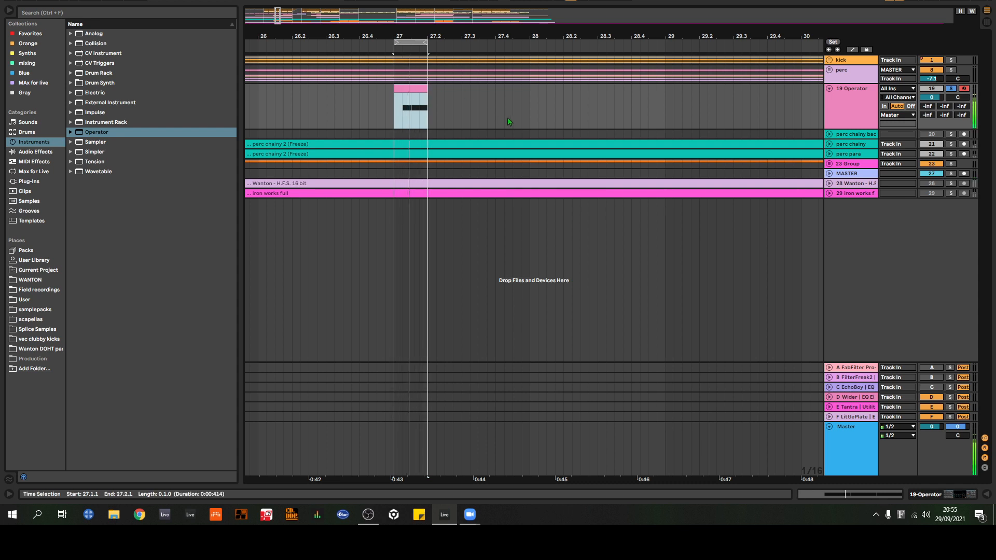
pyautogui.press('space')
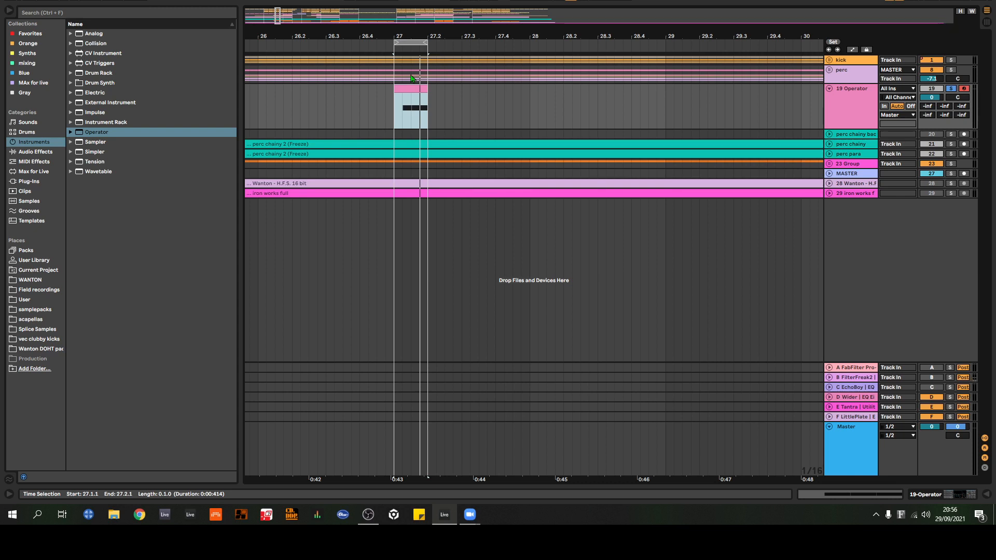
# Step: Delete the Operator track and unfold the perc group to show its tracks
pyautogui.click(847, 117)
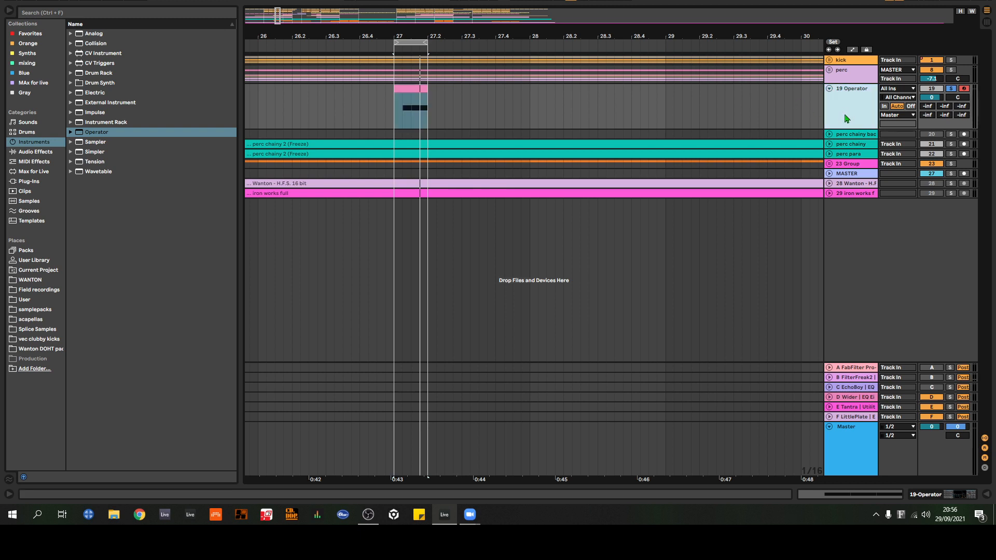
pyautogui.press('Delete')
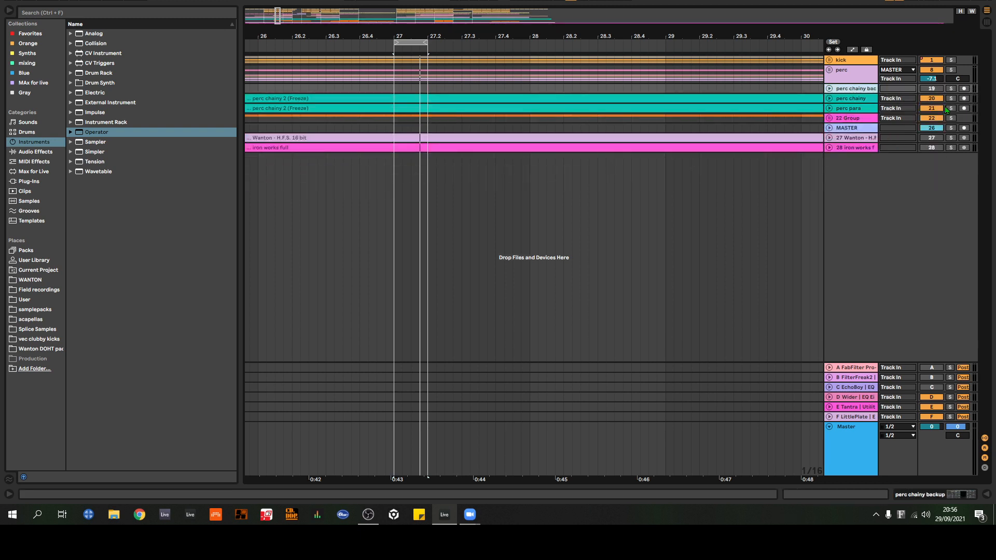
pyautogui.click(830, 70)
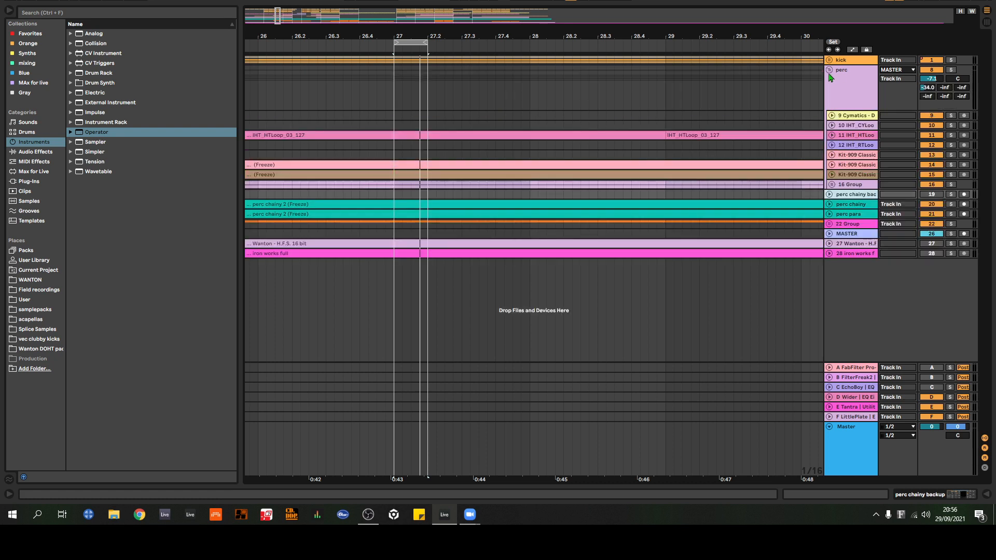
# Step: Unfold the perc chainy track and show its audio effects
pyautogui.moveTo(789, 46); pyautogui.dragTo(616, 13)
pyautogui.moveTo(723, 37); pyautogui.dragTo(401, 31)
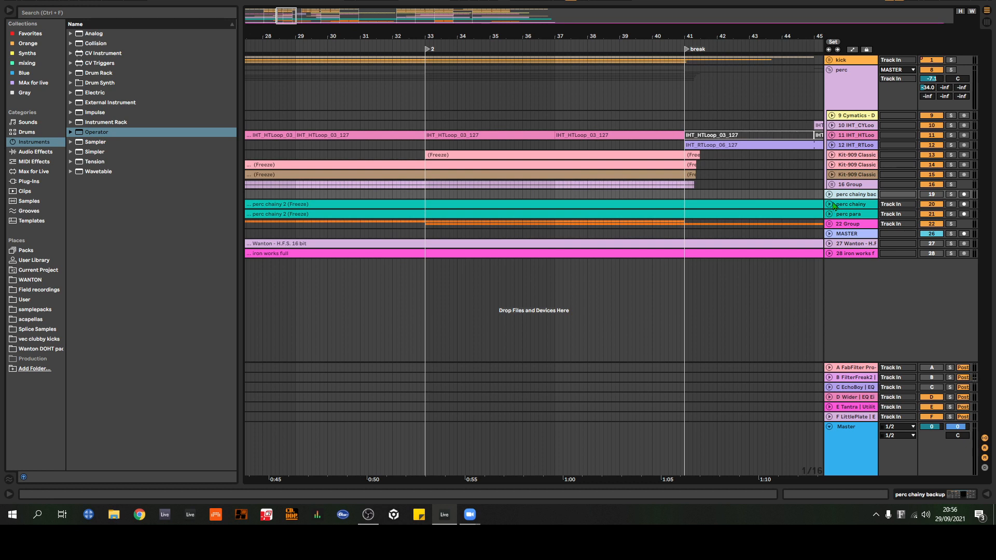
pyautogui.click(830, 204)
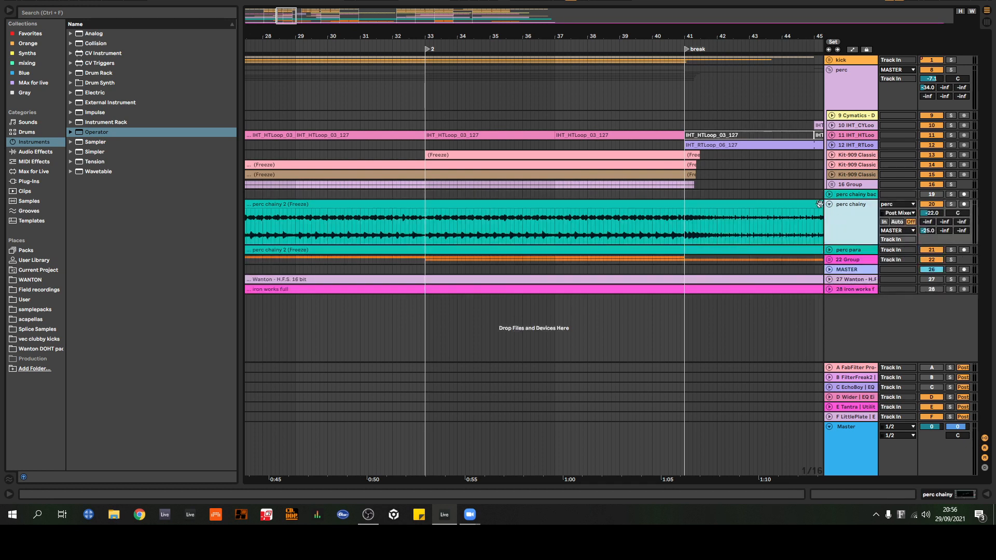
pyautogui.moveTo(617, 36); pyautogui.dragTo(616, 3)
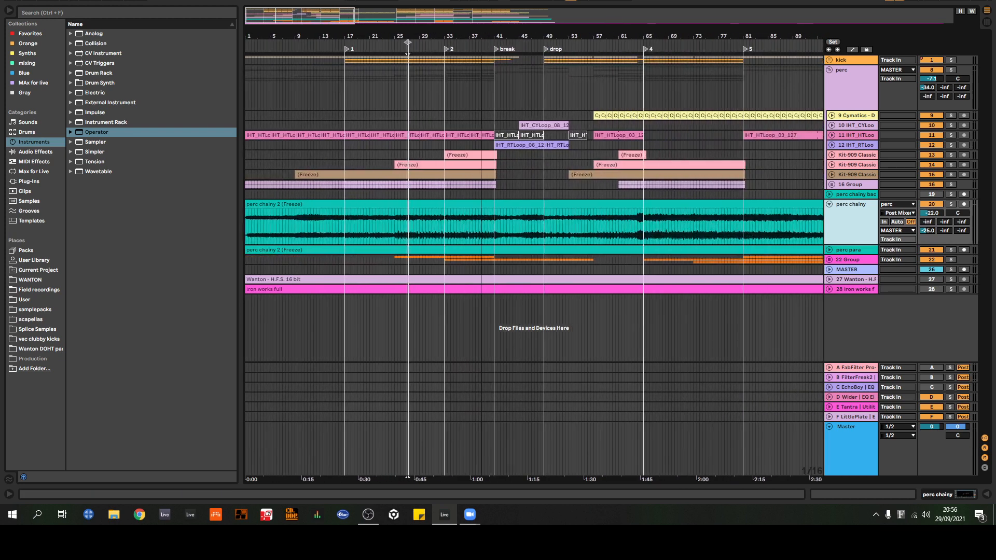
pyautogui.moveTo(480, 36)
pyautogui.mouseDown()
pyautogui.moveTo(511, 39)
pyautogui.moveTo(462, 35)
pyautogui.mouseUp()
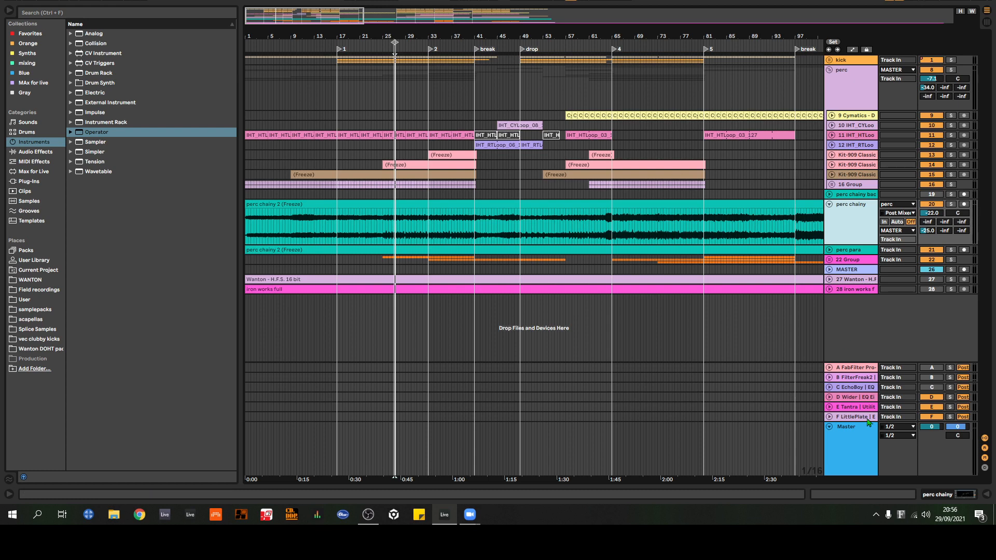
pyautogui.click(941, 497)
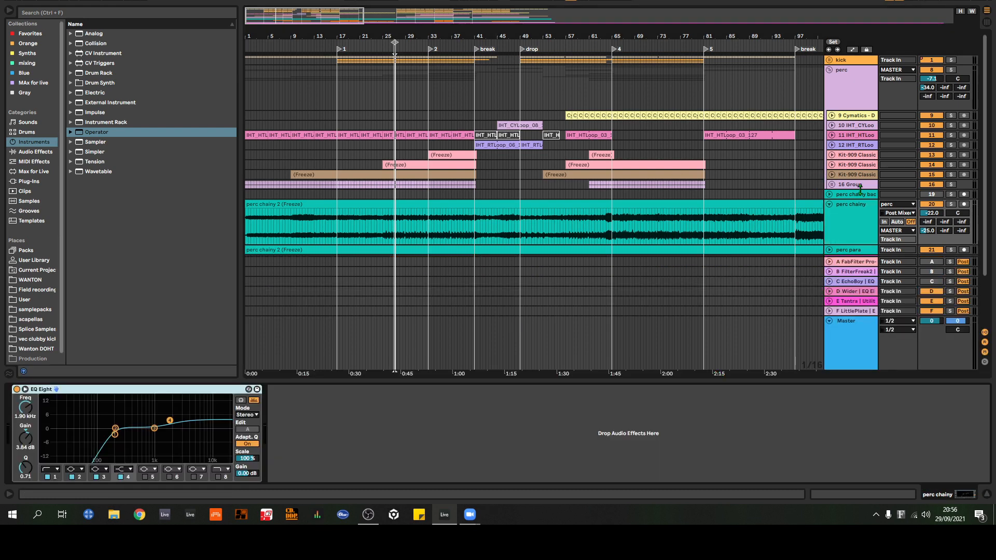
# Step: Unfold the perc chainy backup track and expand its collapsed Reverb, Delay and first Compressor devices
pyautogui.click(829, 194)
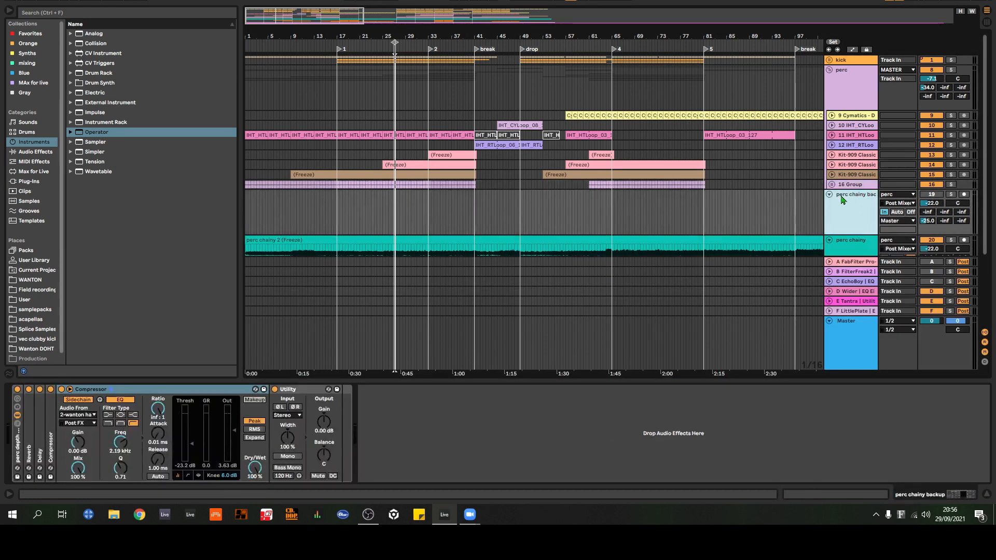
pyautogui.click(32, 431)
pyautogui.doubleClick(31, 427)
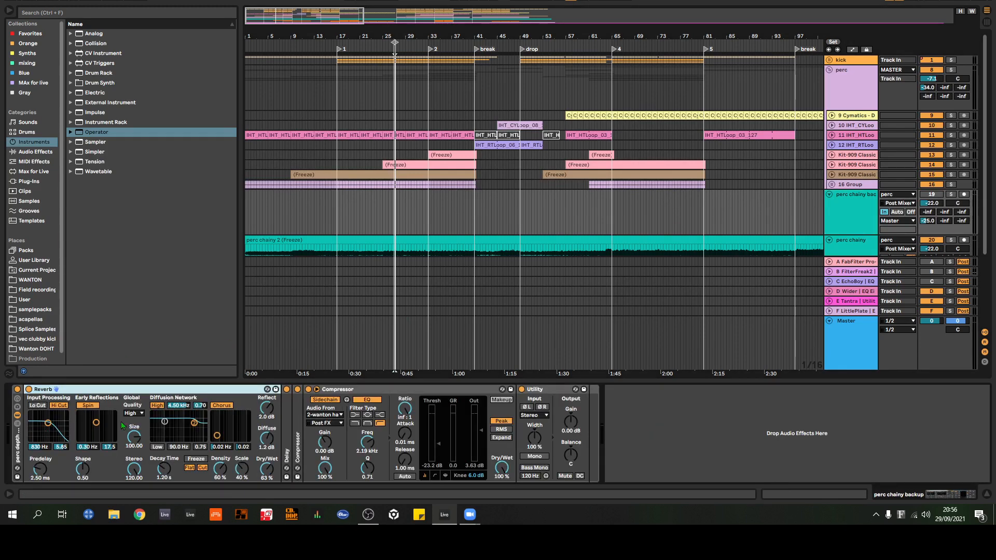
pyautogui.doubleClick(296, 436)
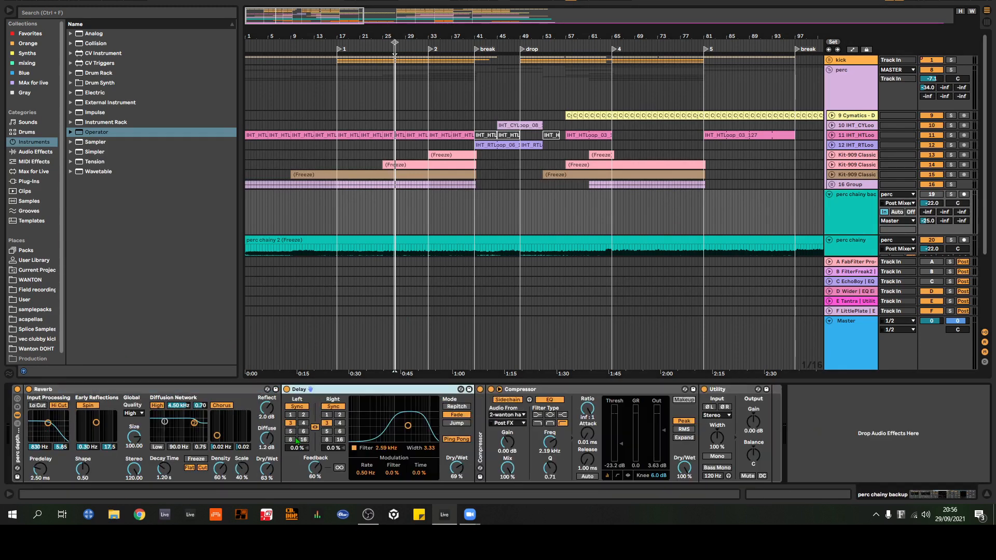
pyautogui.doubleClick(488, 429)
# Step: Solo the perc chainy track and compare its effects with the perc depth rack on the perc chainy backup track
pyautogui.scroll(-4, 949, 171)
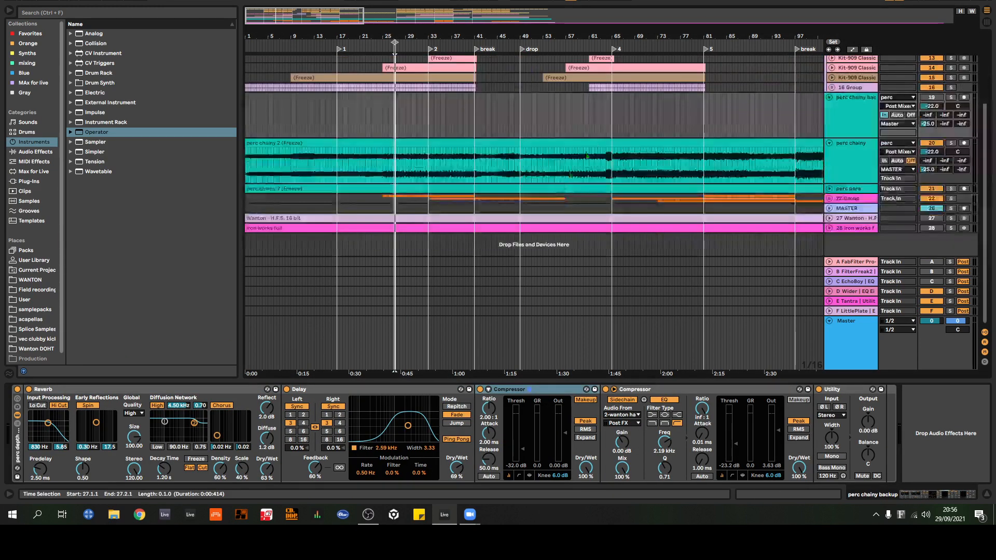
pyautogui.click(951, 143)
pyautogui.click(856, 164)
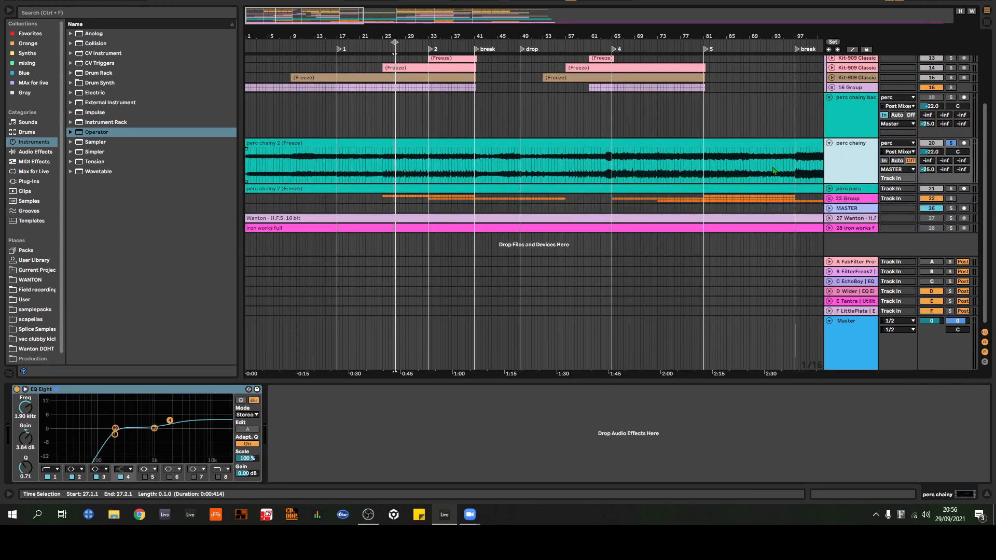
pyautogui.click(858, 112)
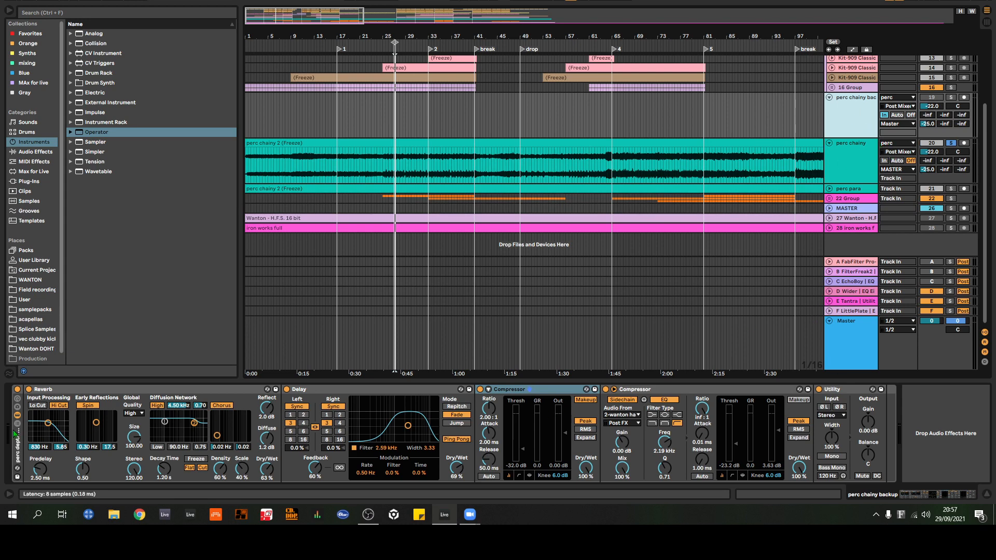
pyautogui.click(16, 460)
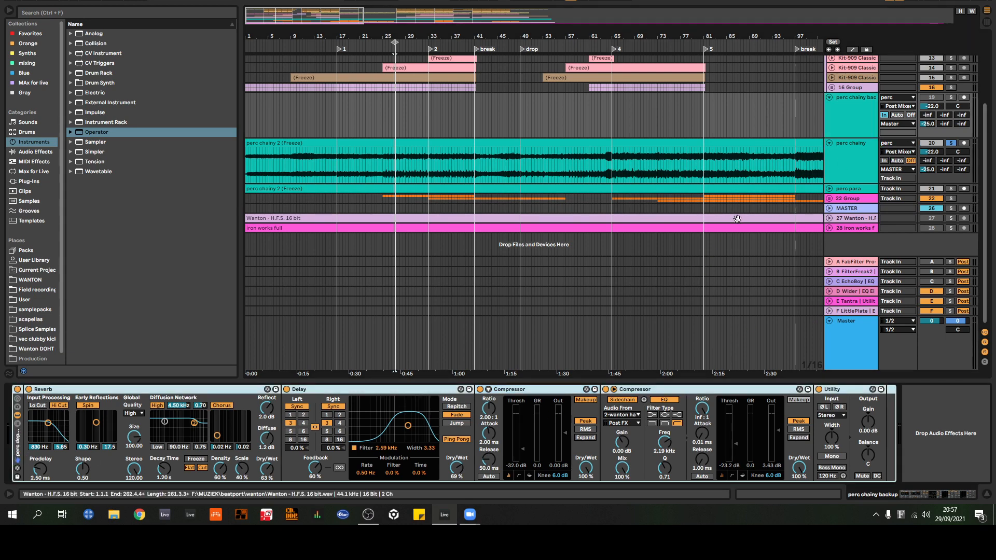
# Step: Review the perc chainy track's effects again, and solo the perc para track instead
pyautogui.click(852, 148)
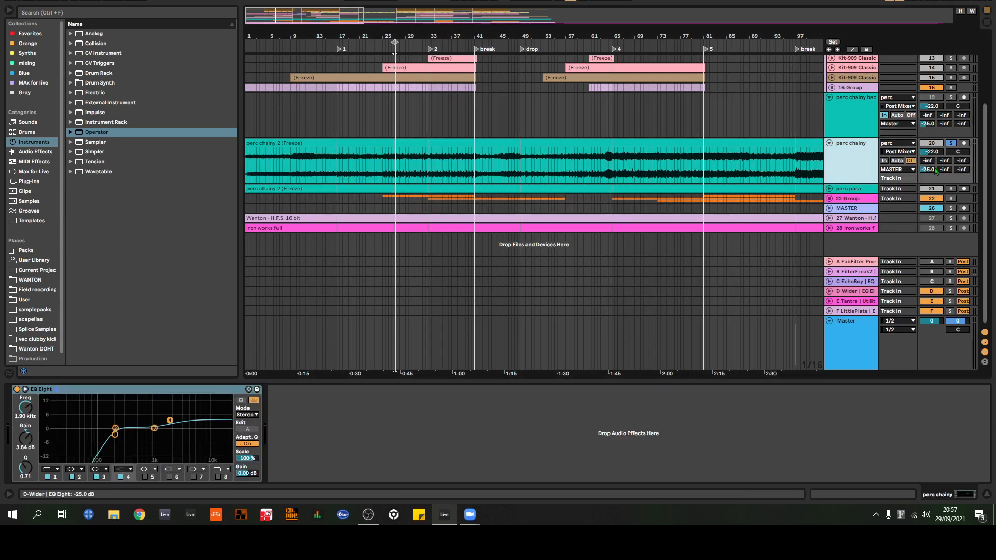
pyautogui.click(849, 191)
pyautogui.click(952, 189)
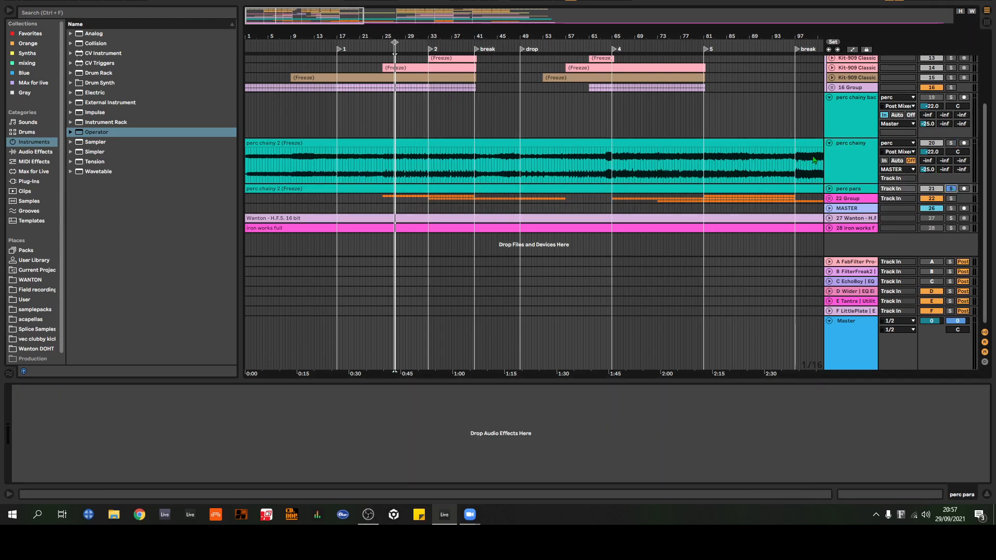
# Step: Examine the available audio input sources of the perc chainy backup track, keeping perc as the source
pyautogui.scroll(3, 624, 146)
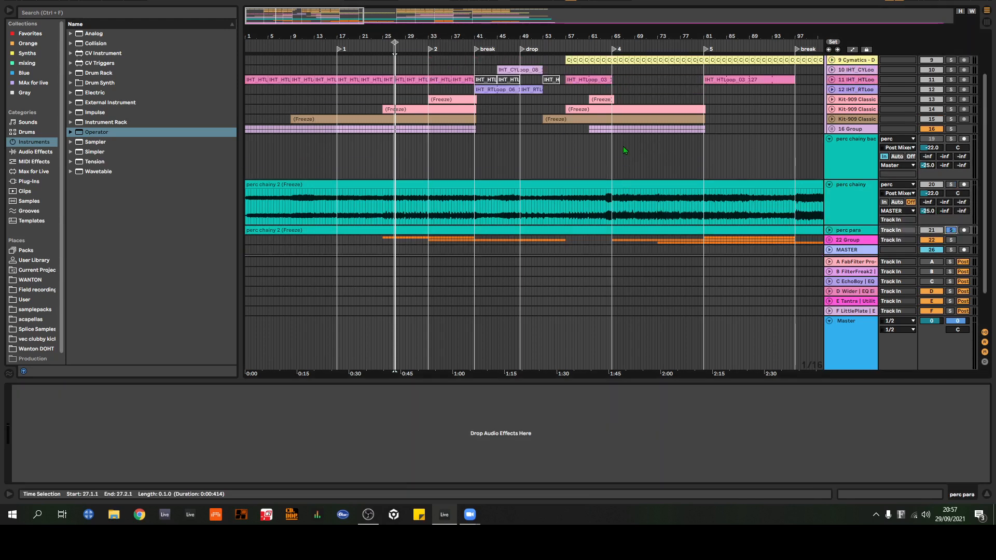
pyautogui.click(853, 155)
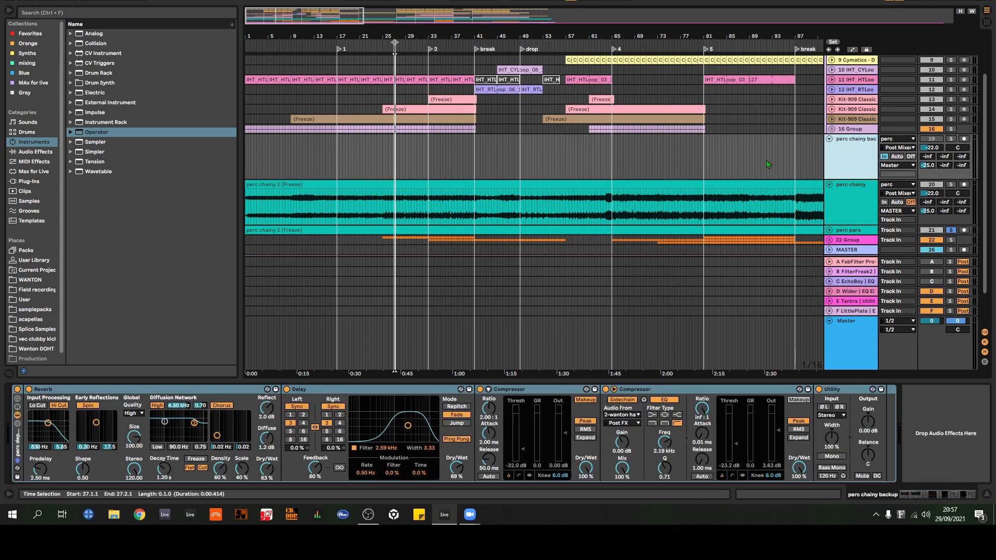
pyautogui.click(899, 140)
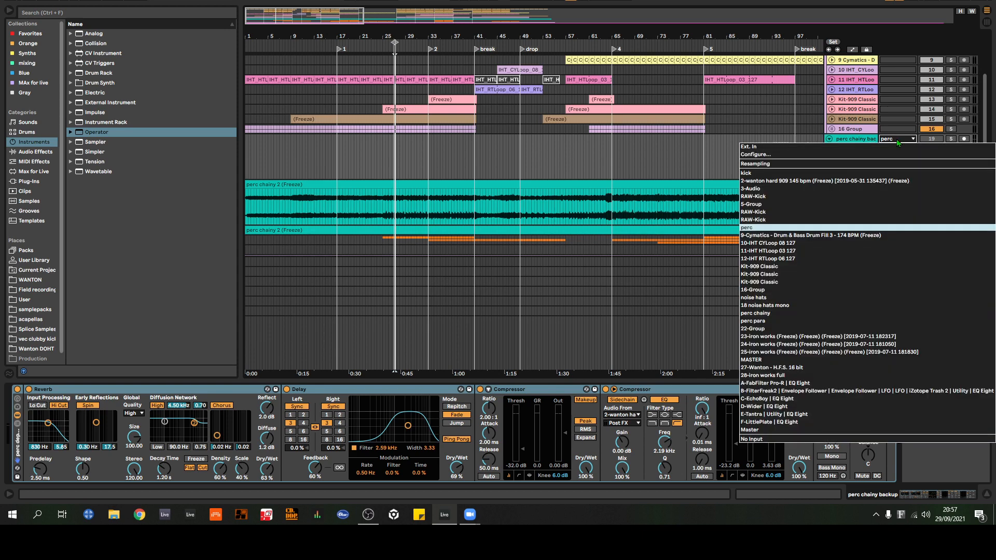
pyautogui.click(898, 142)
pyautogui.click(906, 141)
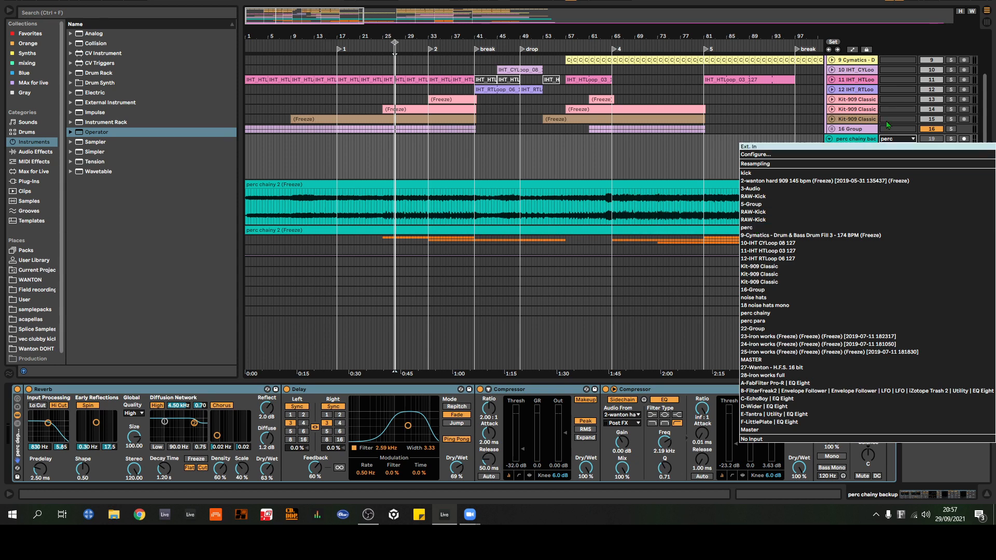
pyautogui.click(860, 141)
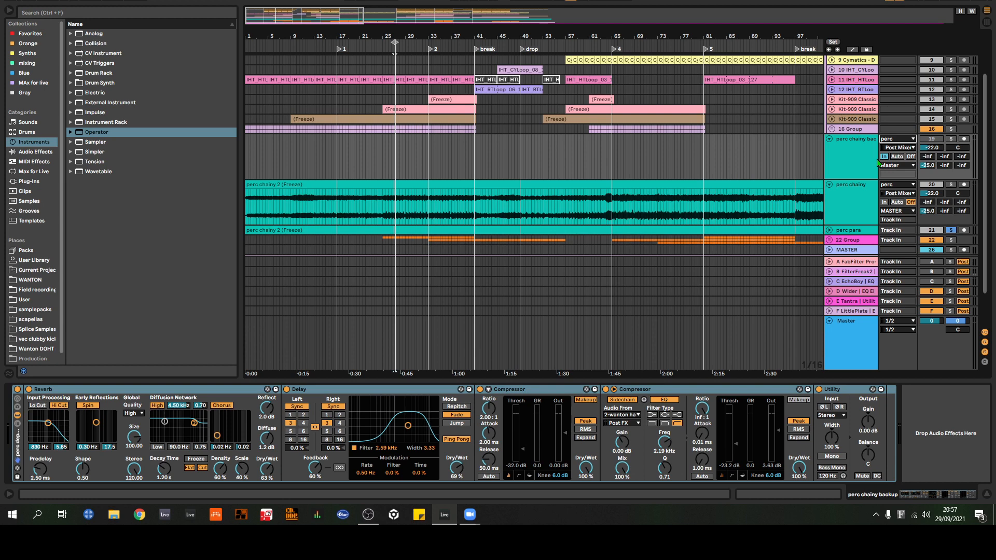
# Step: Select the perc chainy backup track and examine the Reverb and Delay devices in its perc depth rack
pyautogui.click(861, 160)
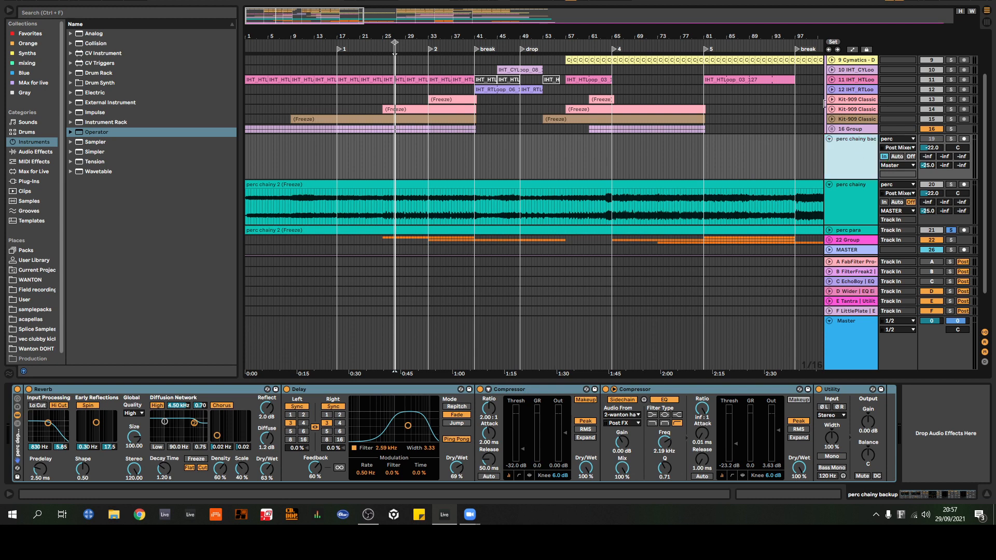
pyautogui.click(149, 394)
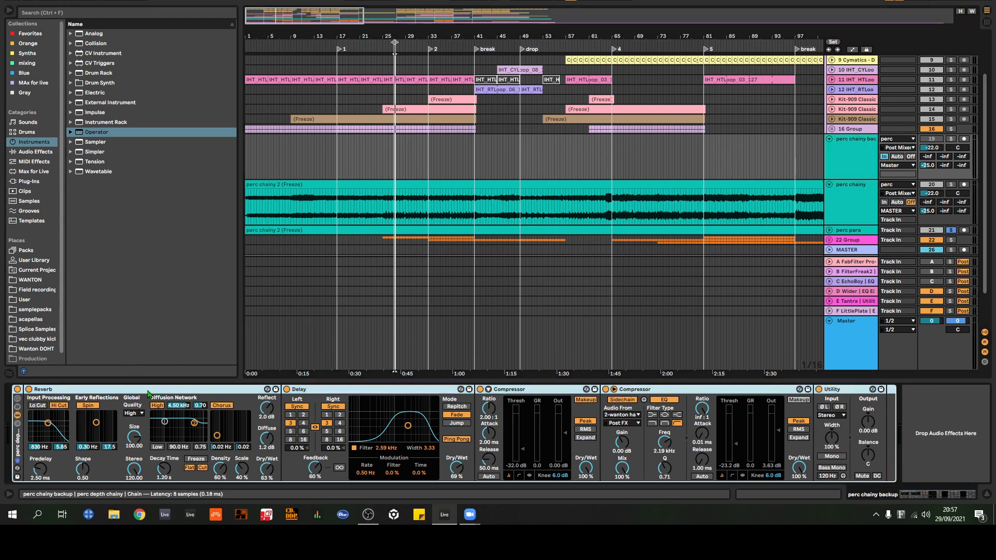
pyautogui.click(148, 391)
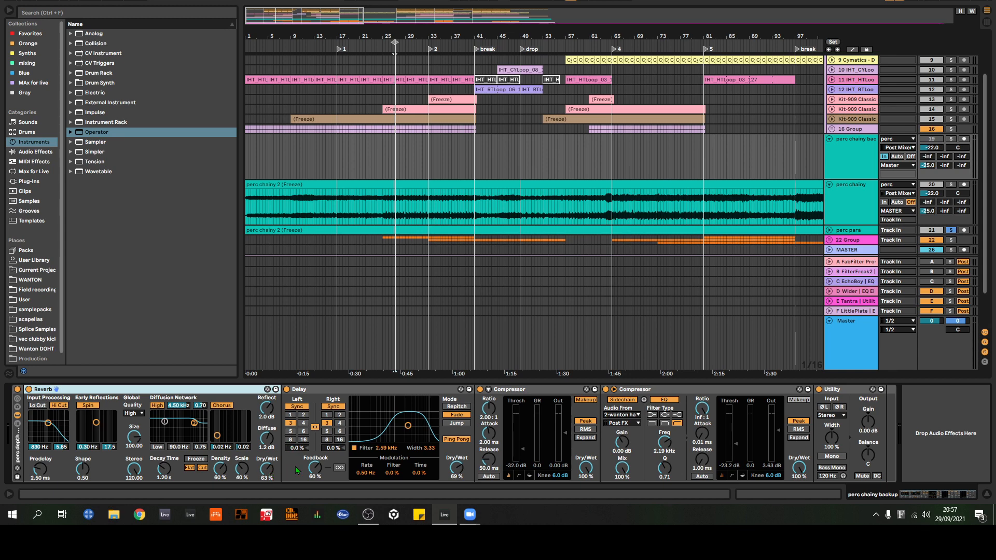
pyautogui.click(354, 395)
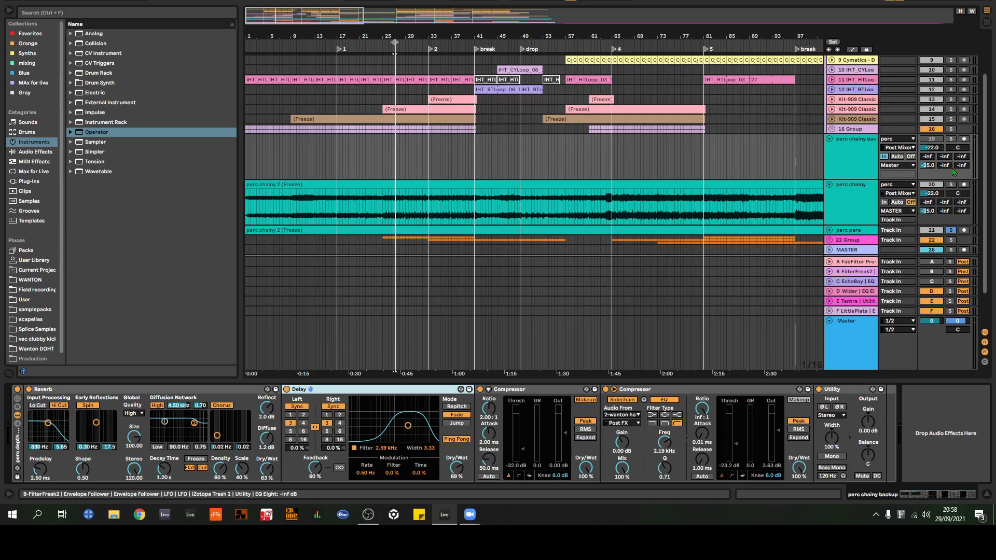
# Step: Solo the perc chainy track, play it from just before locator 2, and try track volumes of -5.4 dB and -16.2 dB
pyautogui.click(952, 185)
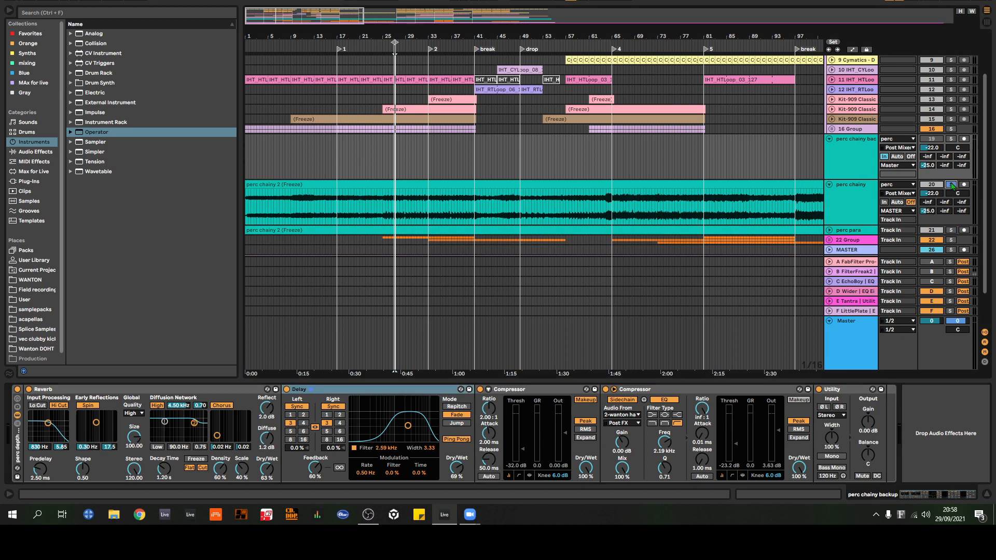
pyautogui.click(428, 211)
pyautogui.press('space')
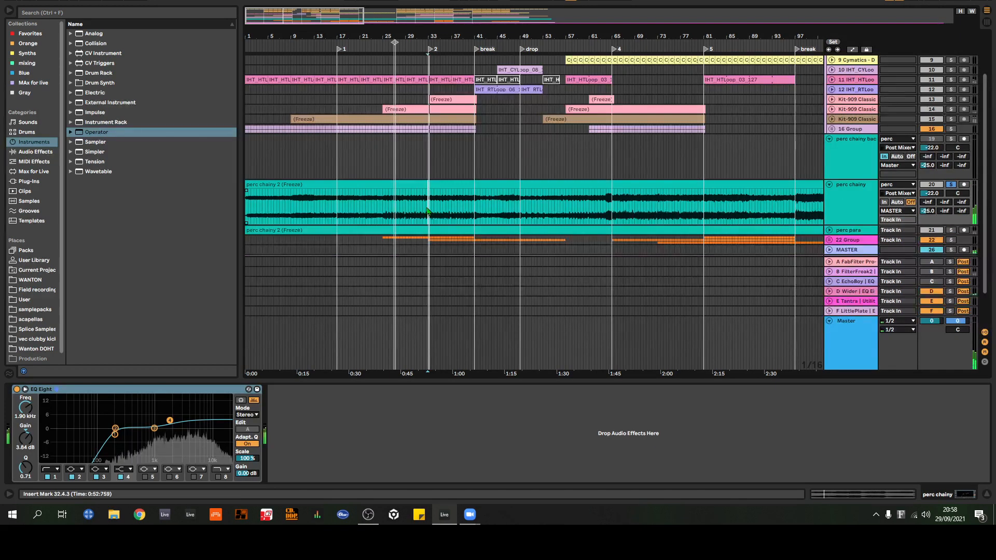
pyautogui.moveTo(933, 198); pyautogui.dragTo(934, 158)
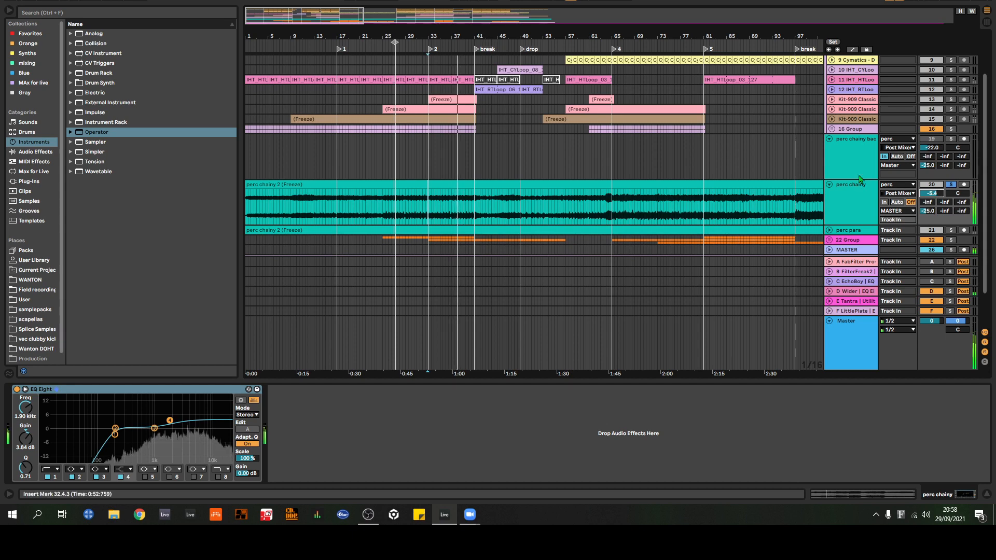
pyautogui.moveTo(933, 193); pyautogui.dragTo(932, 219)
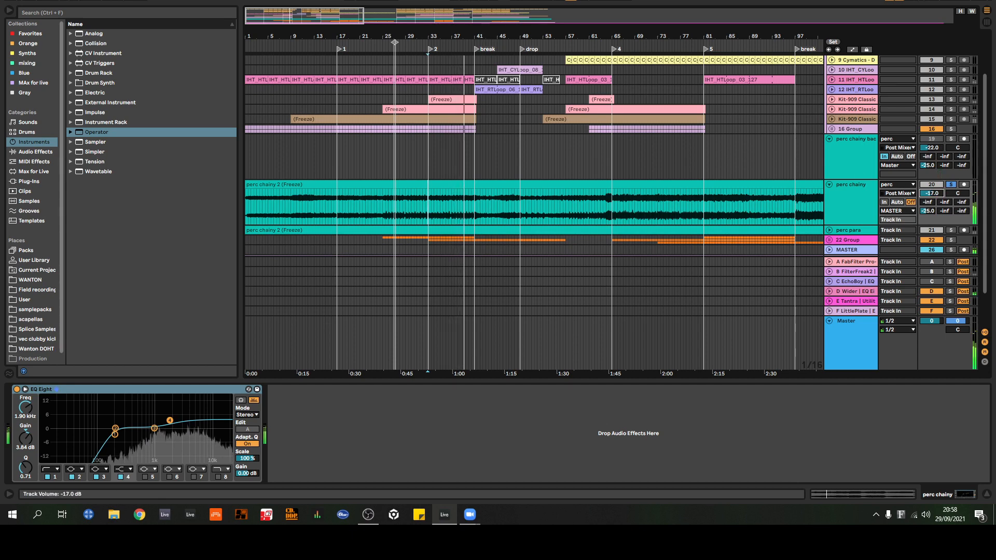
# Step: Restart playback from locator 2 and raise the perc chainy track's volume to -7.7 dB
pyautogui.scroll(3, 954, 96)
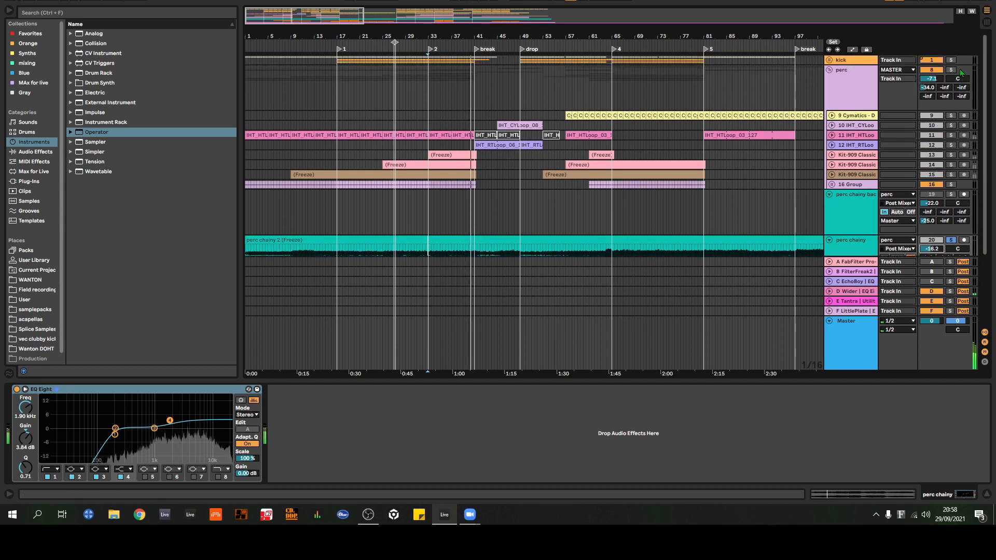
pyautogui.scroll(-5, 730, 127)
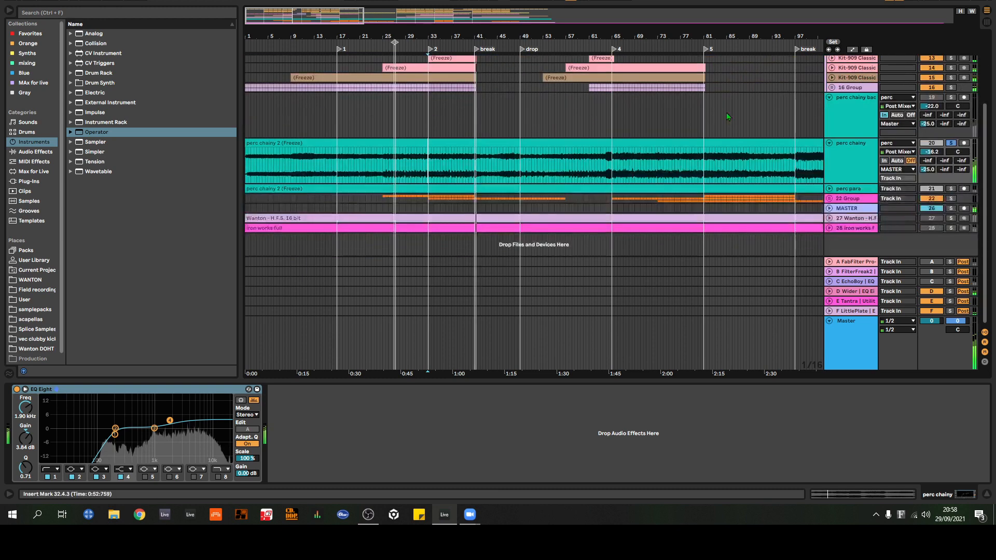
pyautogui.click(431, 50)
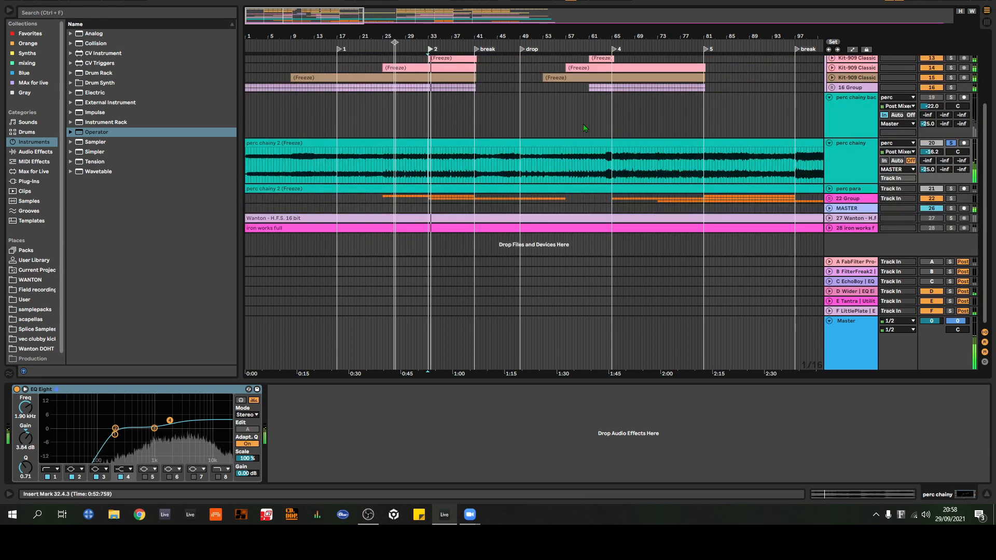
pyautogui.moveTo(935, 154); pyautogui.dragTo(935, 136)
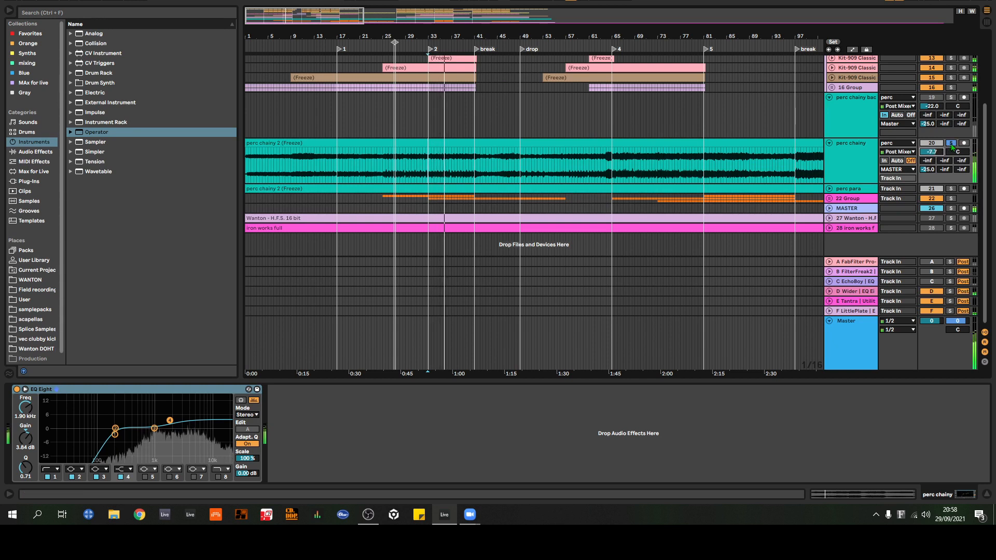
# Step: Compare the perc chainy track with its solo off and on, lowering its volume to -10.0 dB and -15.3 dB
pyautogui.click(951, 144)
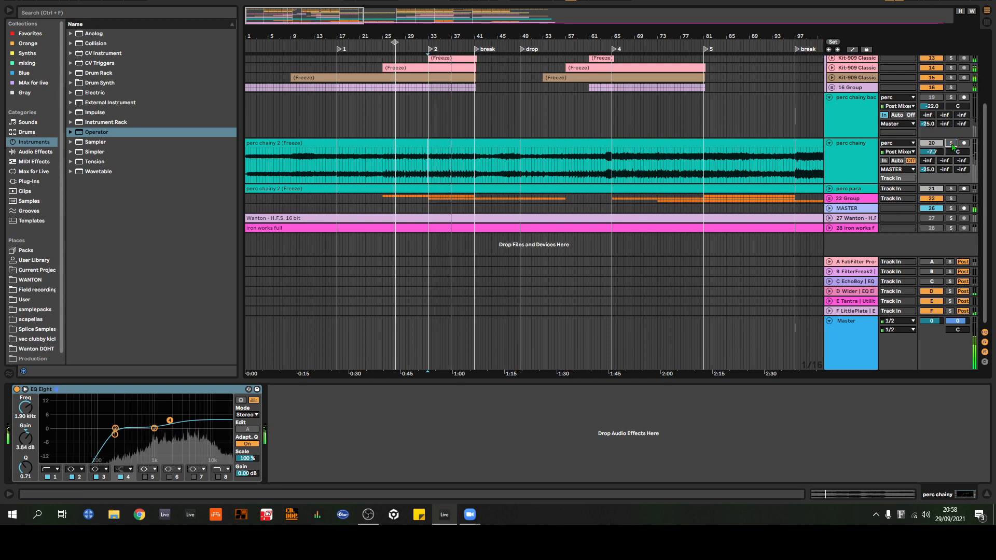
pyautogui.click(951, 144)
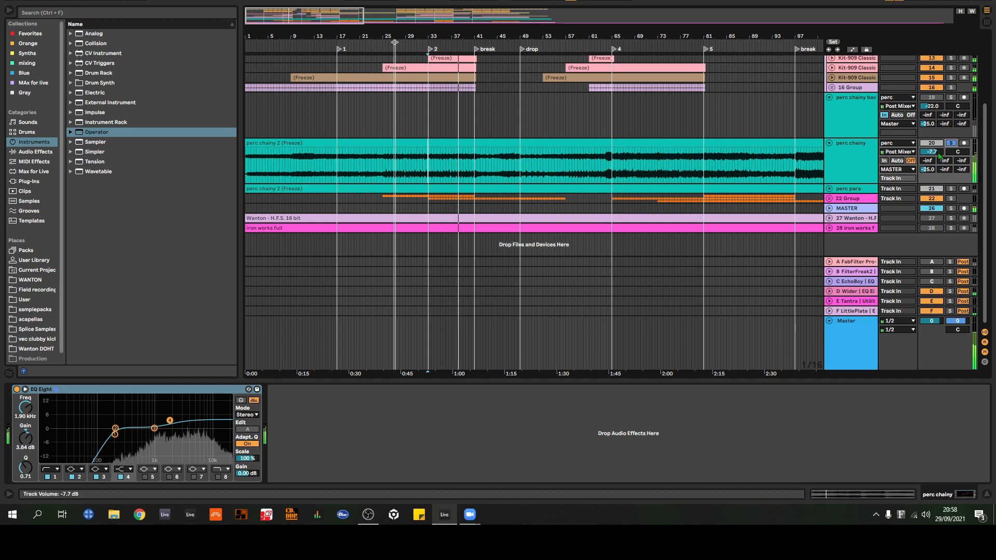
pyautogui.moveTo(933, 152); pyautogui.dragTo(933, 158)
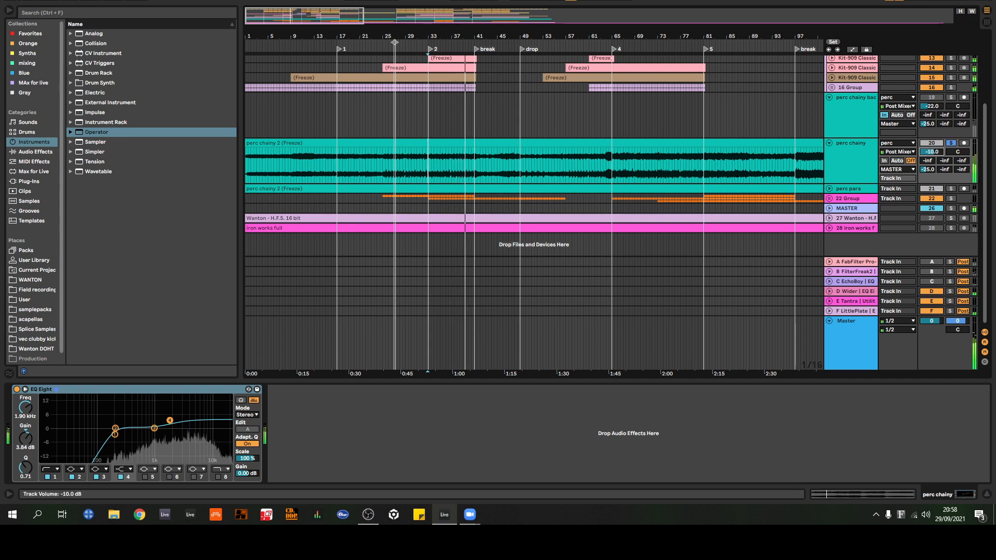
pyautogui.click(952, 144)
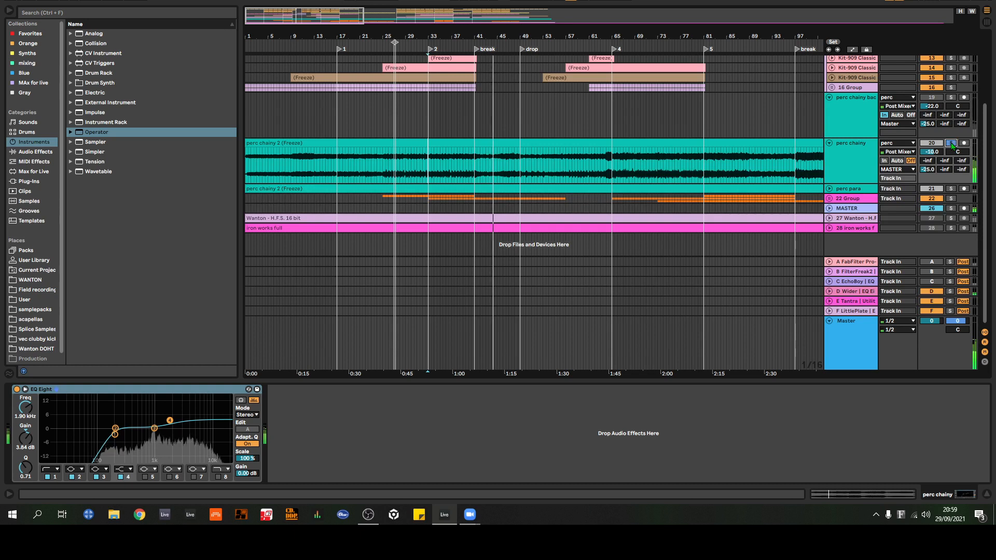
pyautogui.click(952, 144)
pyautogui.moveTo(936, 154); pyautogui.dragTo(936, 171)
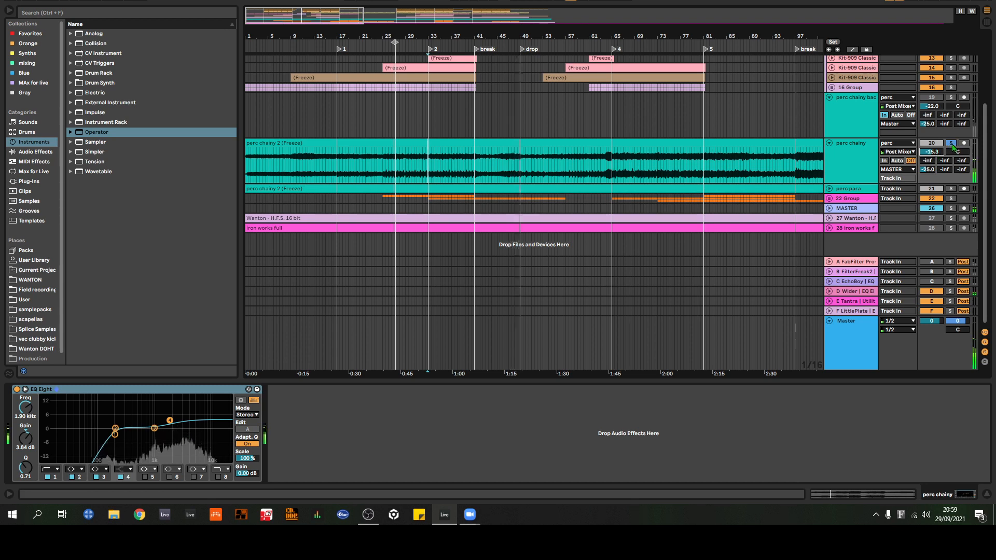
# Step: Turn off the perc chainy track's solo and set its volume to -22 dB
pyautogui.click(952, 143)
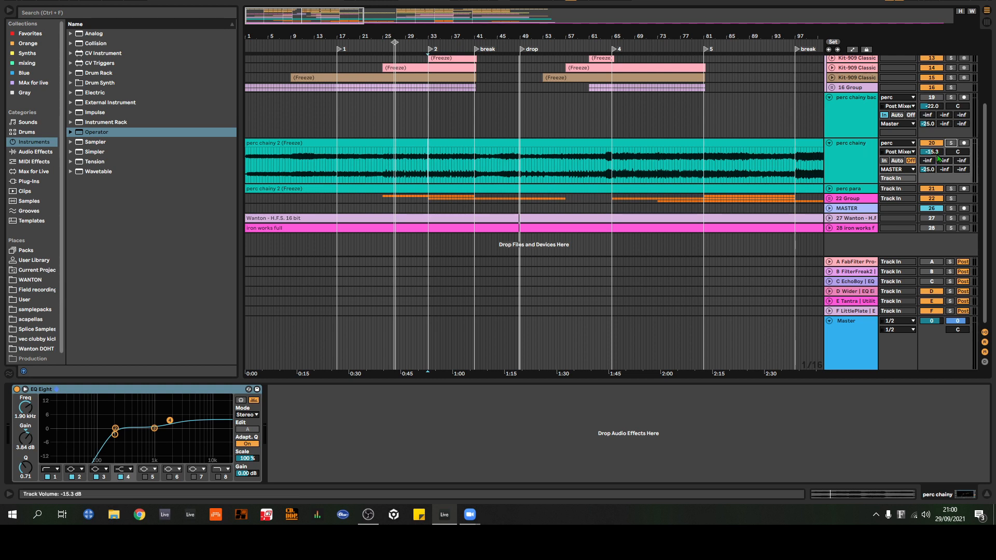
pyautogui.moveTo(937, 155); pyautogui.dragTo(937, 125)
pyautogui.write('-22')
pyautogui.press('Return')
# Step: Review the device chains of the perc para, perc chainy and perc chainy backup tracks in turn
pyautogui.click(859, 190)
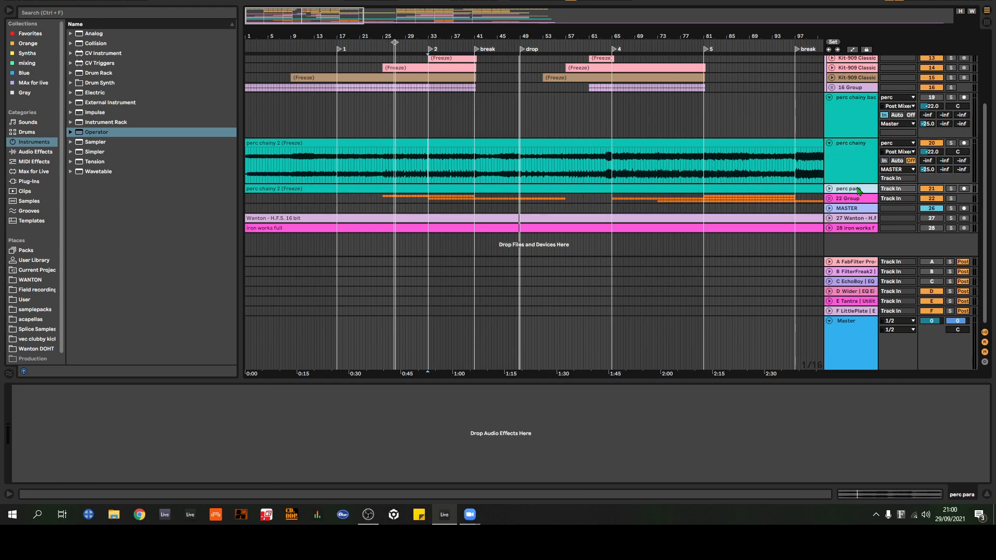
pyautogui.click(850, 166)
pyautogui.click(849, 123)
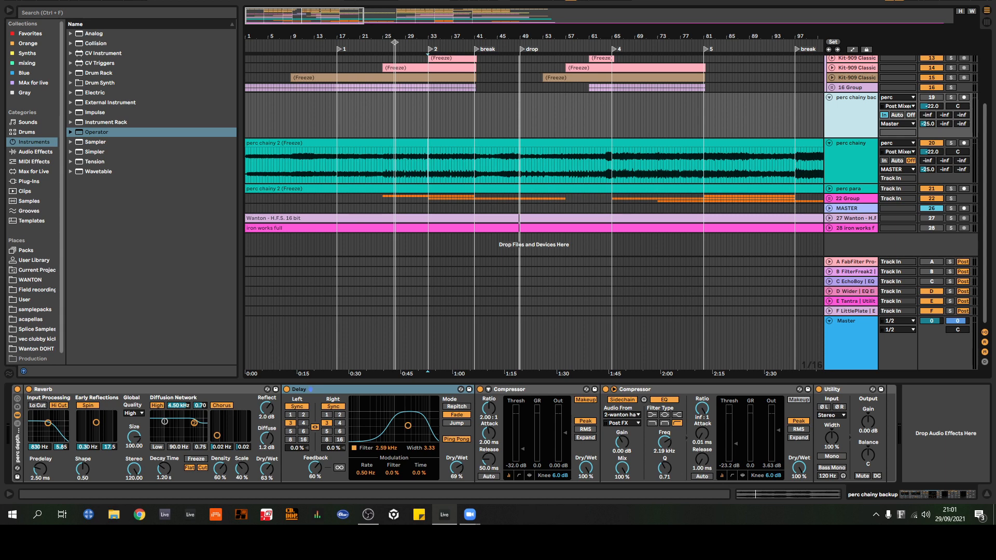
pyautogui.scroll(3, 851, 135)
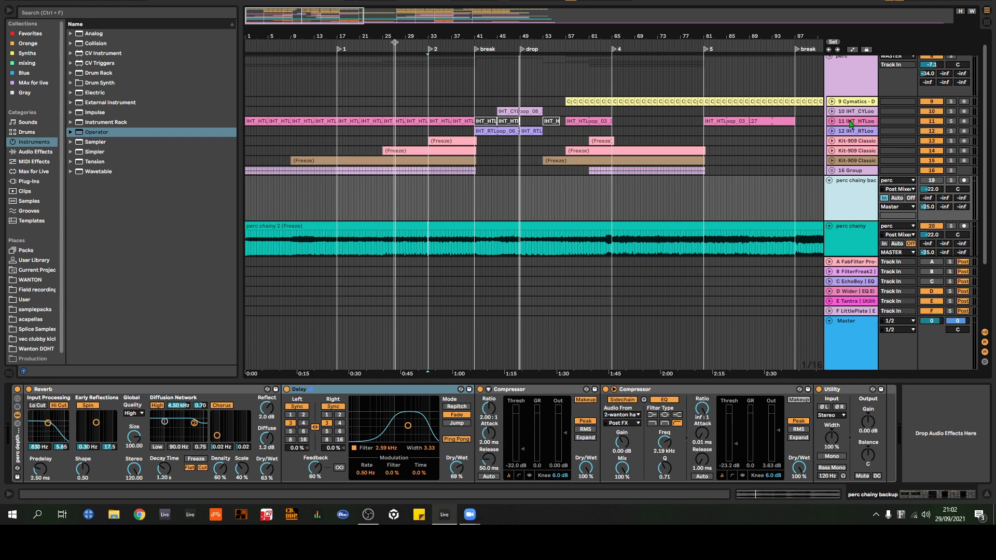
# Step: Browse the WANTON folder's Wanton DOHT pack, expand perc loops and preview the damage 2 loop sample
pyautogui.click(31, 280)
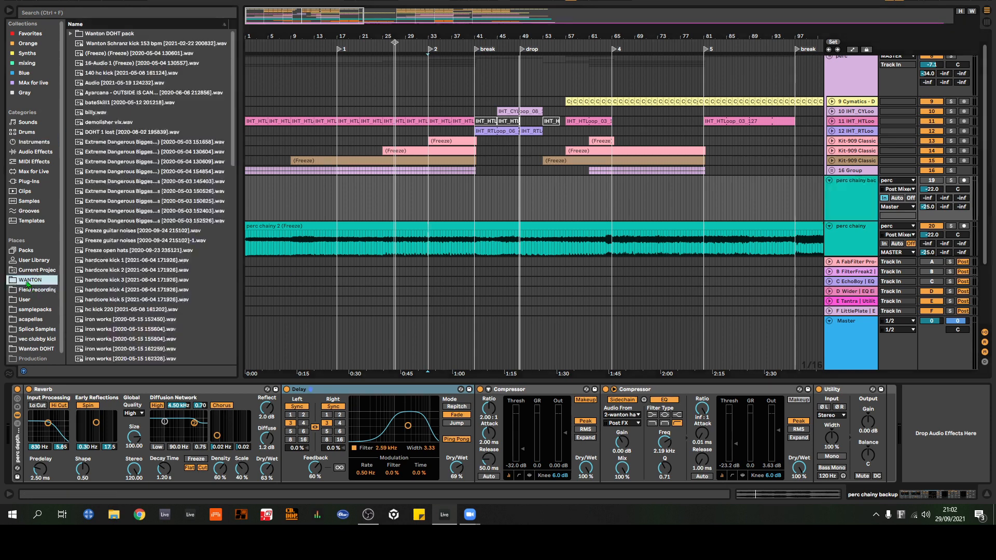
pyautogui.click(71, 33)
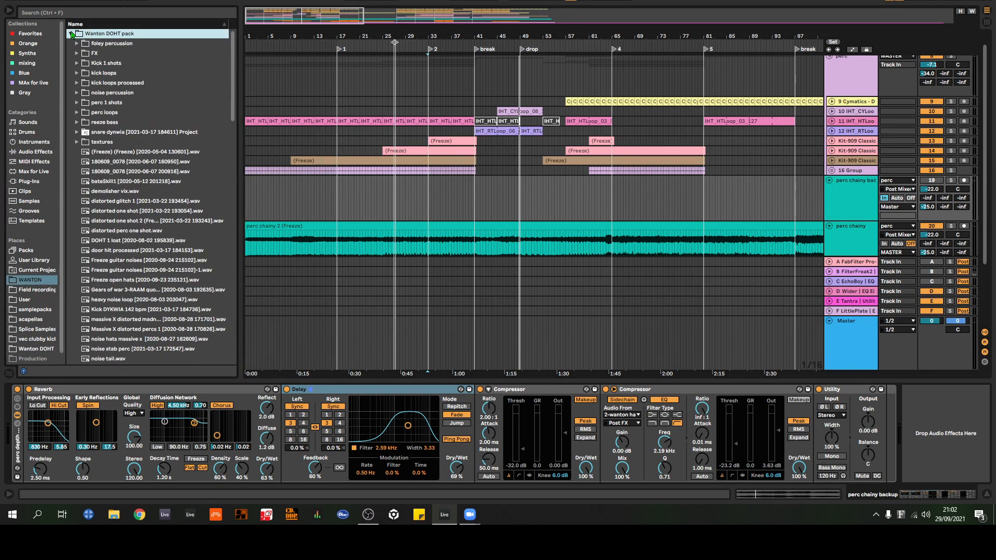
pyautogui.click(77, 112)
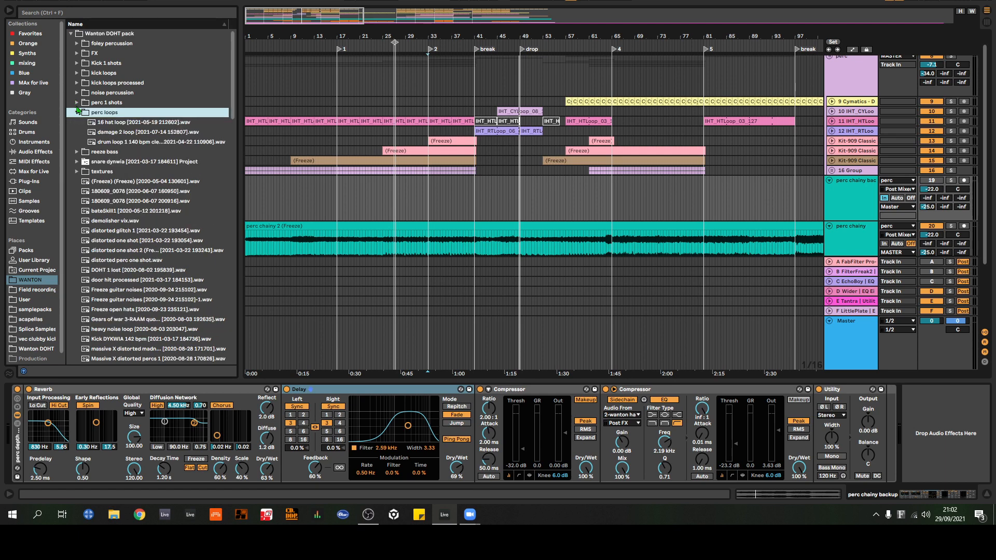
pyautogui.click(103, 132)
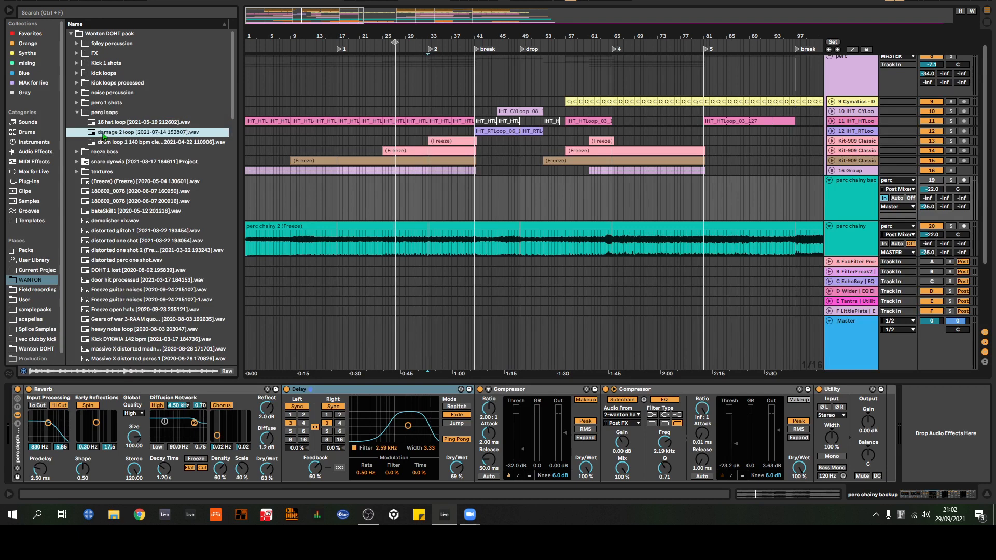
# Step: Collapse the perc loops folder, expand noise percussion and look through its samples
pyautogui.click(76, 111)
pyautogui.click(76, 103)
pyautogui.click(77, 95)
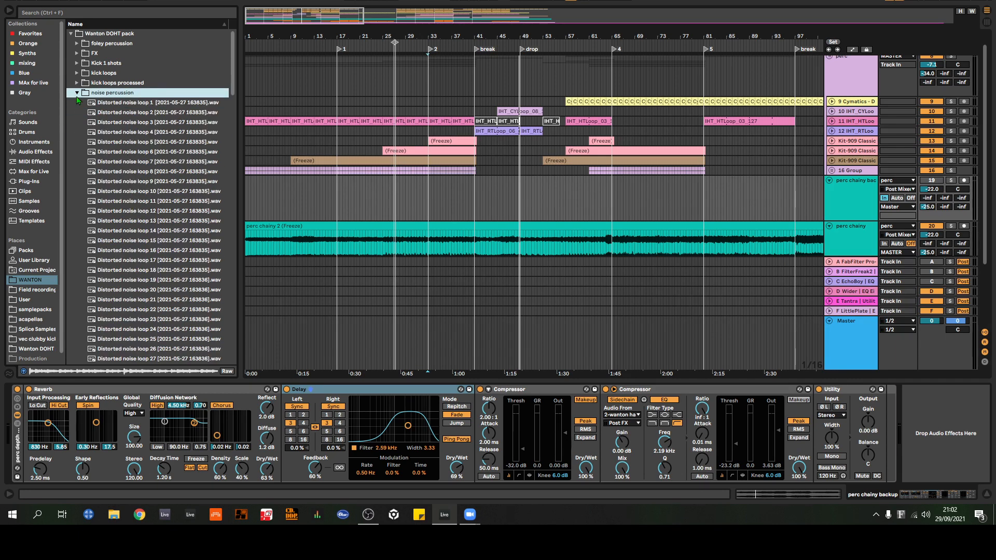
pyautogui.scroll(-3, 153, 195)
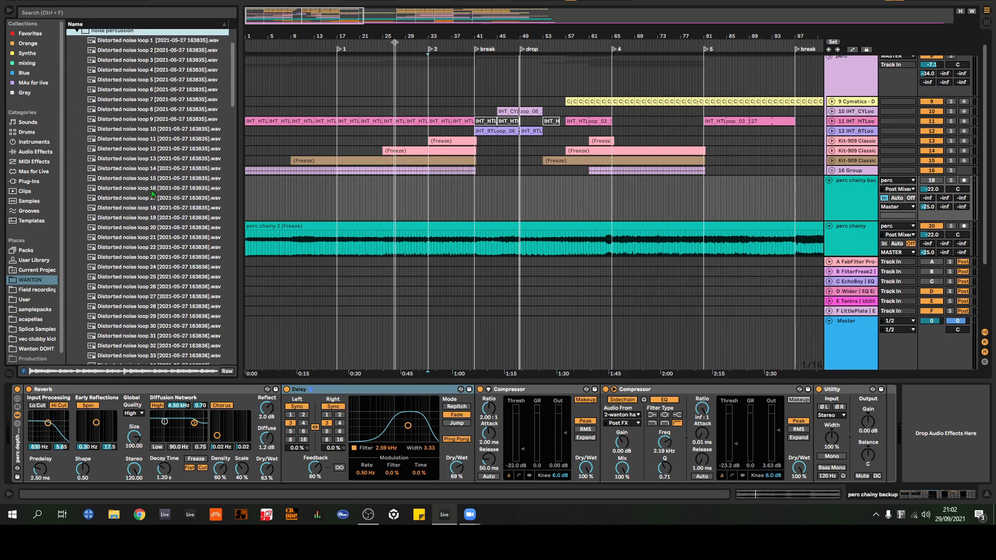
pyautogui.scroll(3, 153, 195)
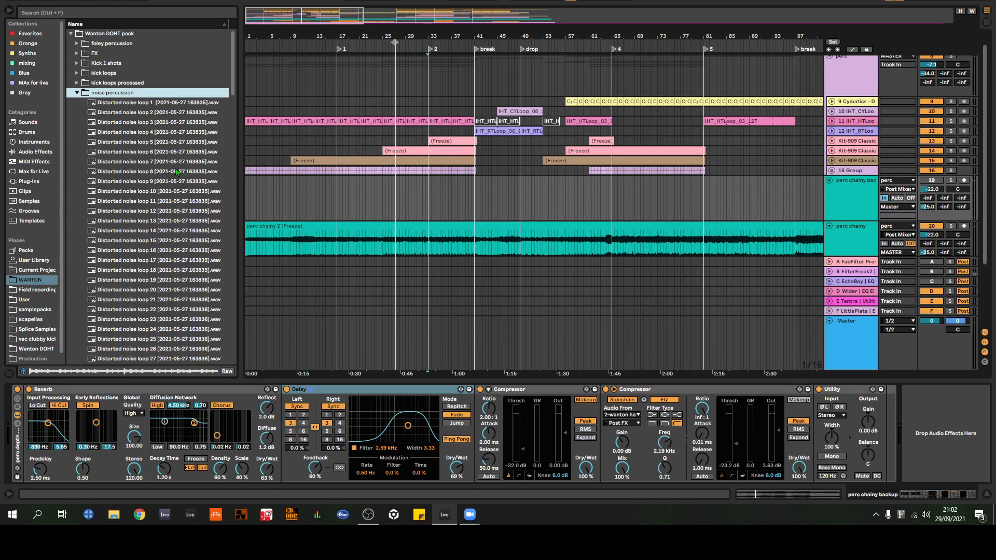
# Step: Preview Distorted noise loops 1, 10, 20 and 34 from the noise percussion folder
pyautogui.press('Down')
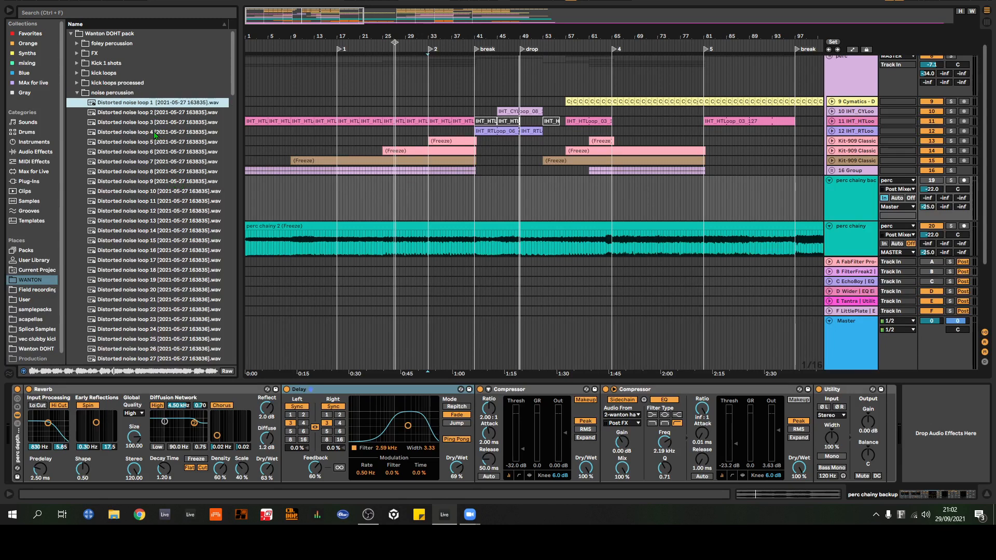
pyautogui.scroll(-2, 153, 133)
pyautogui.click(139, 153)
pyautogui.scroll(-2, 138, 162)
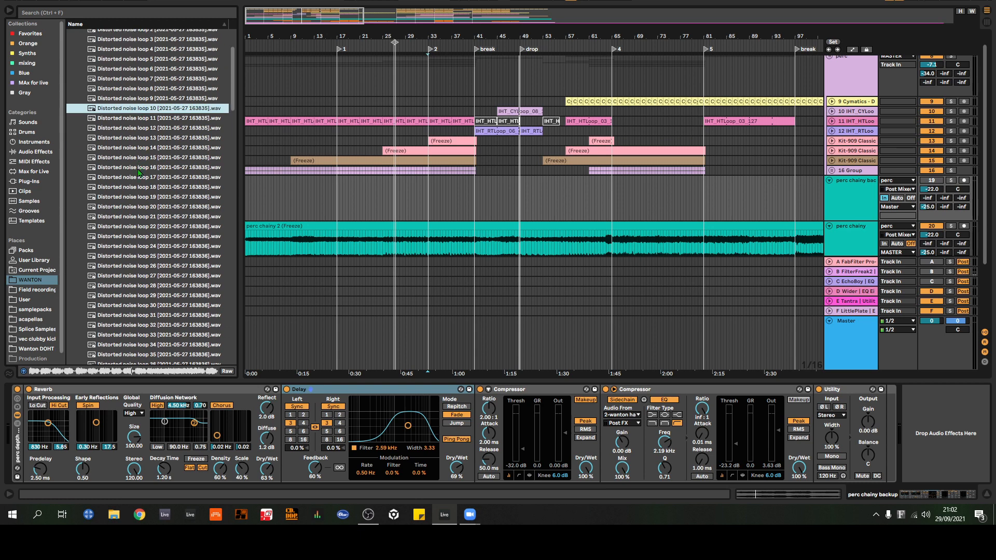
pyautogui.click(138, 208)
pyautogui.scroll(-2, 137, 210)
pyautogui.scroll(-2, 138, 213)
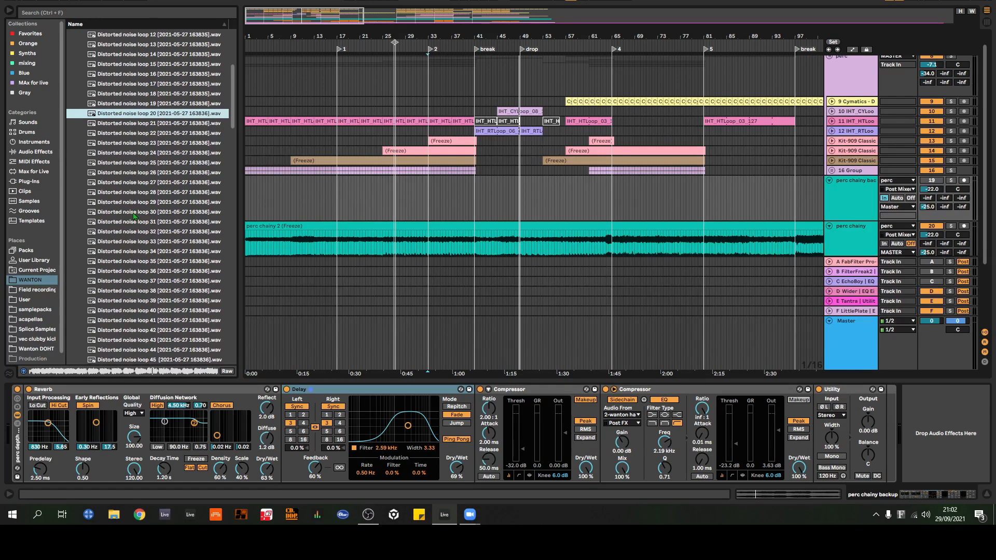
pyautogui.click(140, 254)
pyautogui.scroll(-2, 141, 257)
pyautogui.scroll(-2, 140, 258)
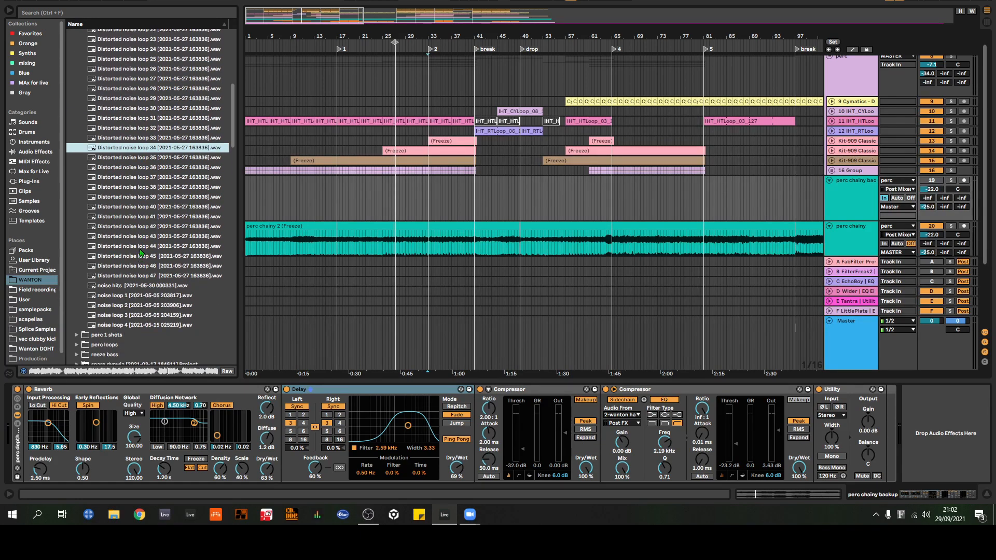
# Step: Preview noise hits and noise loop 1, followed by Distorted noise loops 45 and 42
pyautogui.click(124, 288)
pyautogui.click(125, 296)
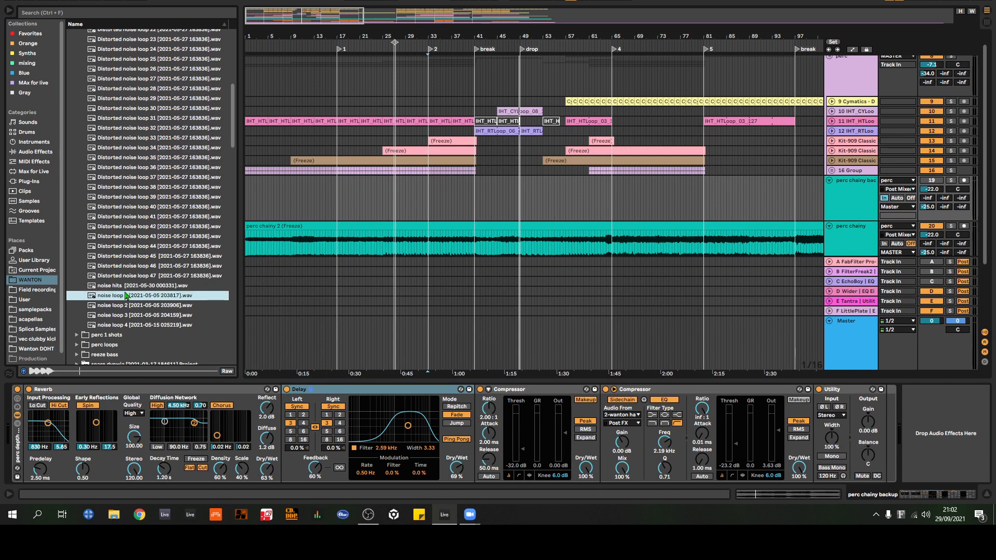
pyautogui.click(138, 257)
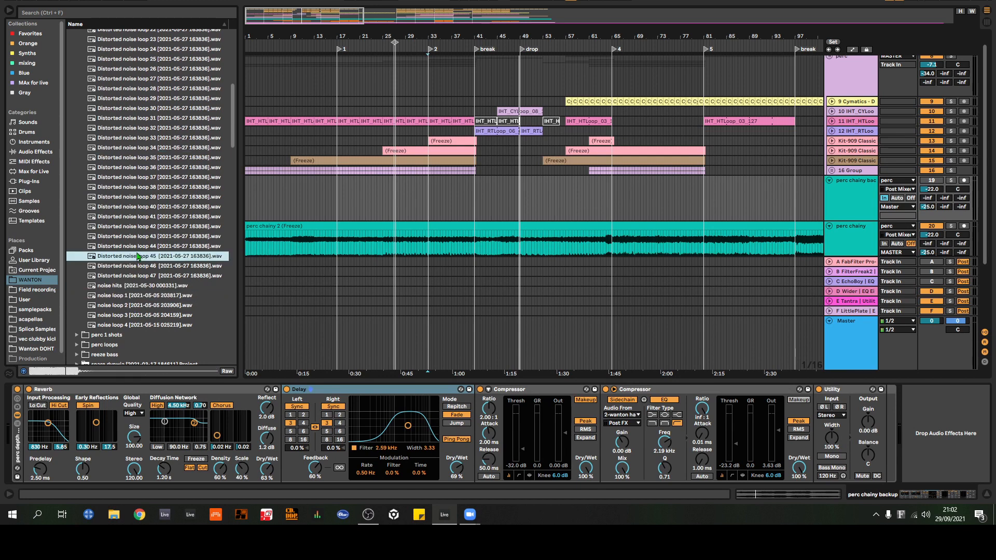
pyautogui.click(140, 228)
pyautogui.scroll(1, 141, 227)
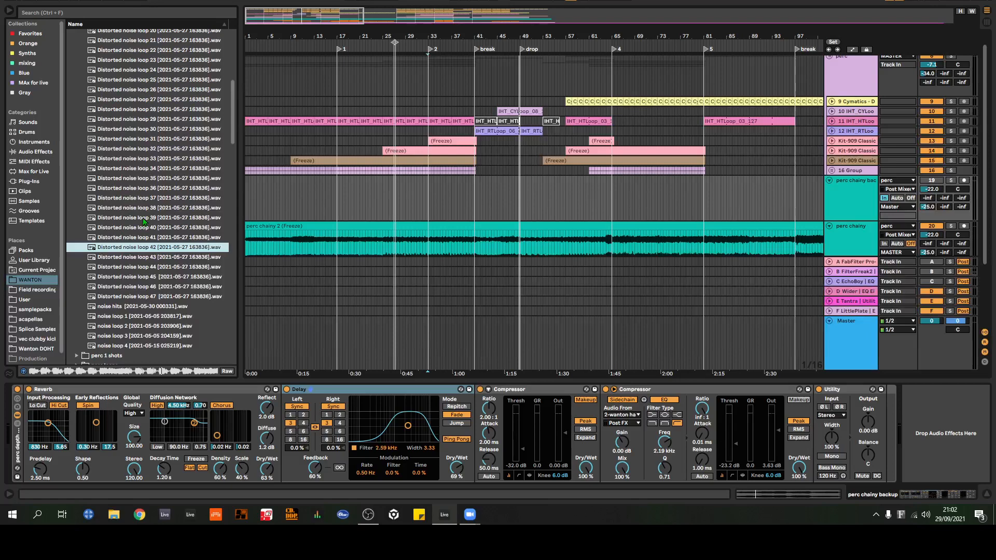
# Step: Preview Distorted noise loop 34, and briefly play the arrangement around bar 33
pyautogui.scroll(2, 142, 223)
pyautogui.click(144, 213)
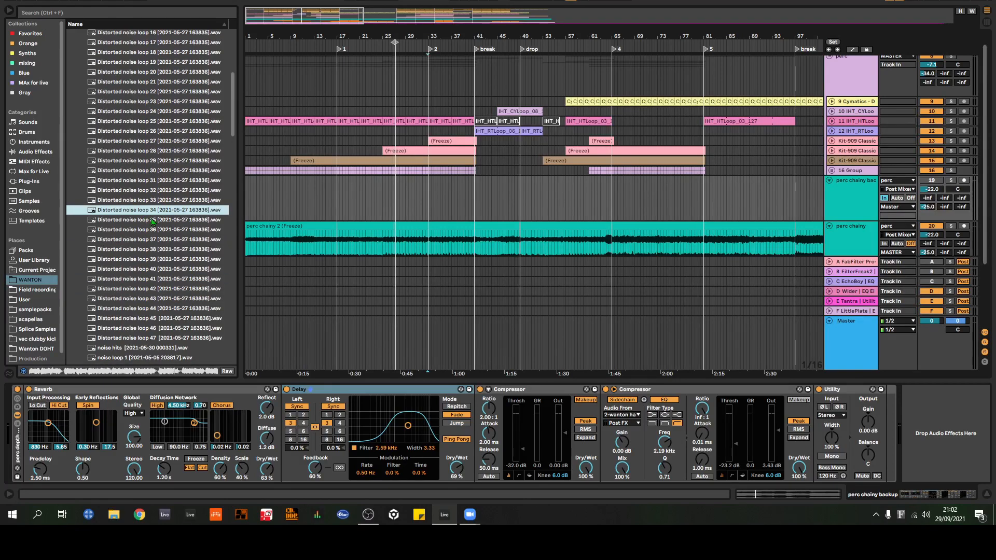
pyautogui.press('space')
pyautogui.press('space')
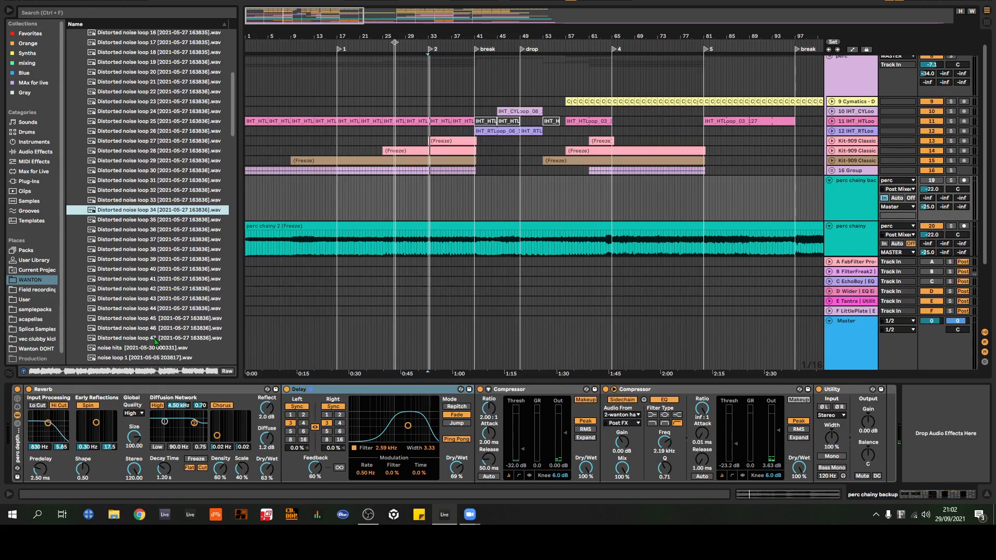
# Step: Look through the full range of distorted noise loops in the noise percussion folder
pyautogui.scroll(6, 155, 342)
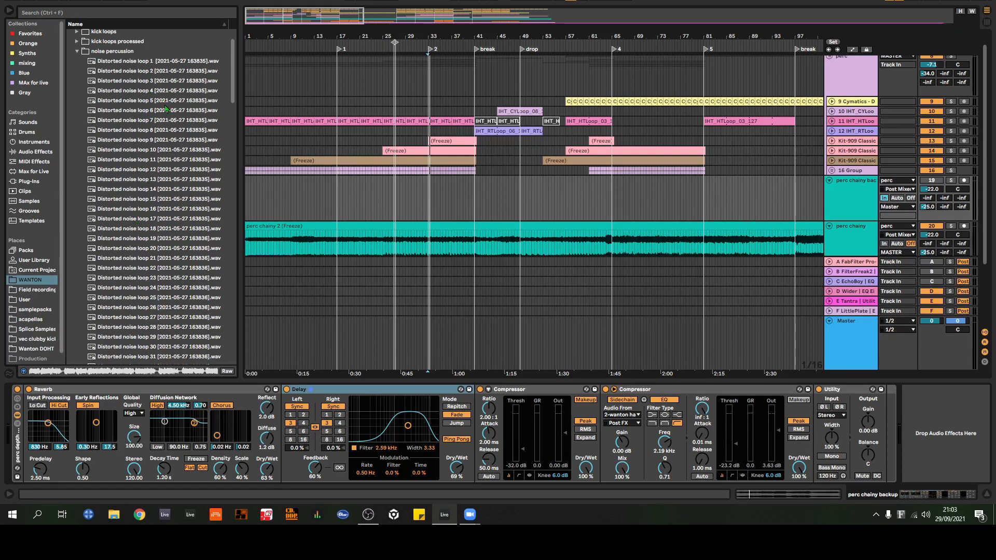
pyautogui.scroll(2, 102, 128)
pyautogui.scroll(-1, 112, 124)
pyautogui.scroll(-8, 138, 135)
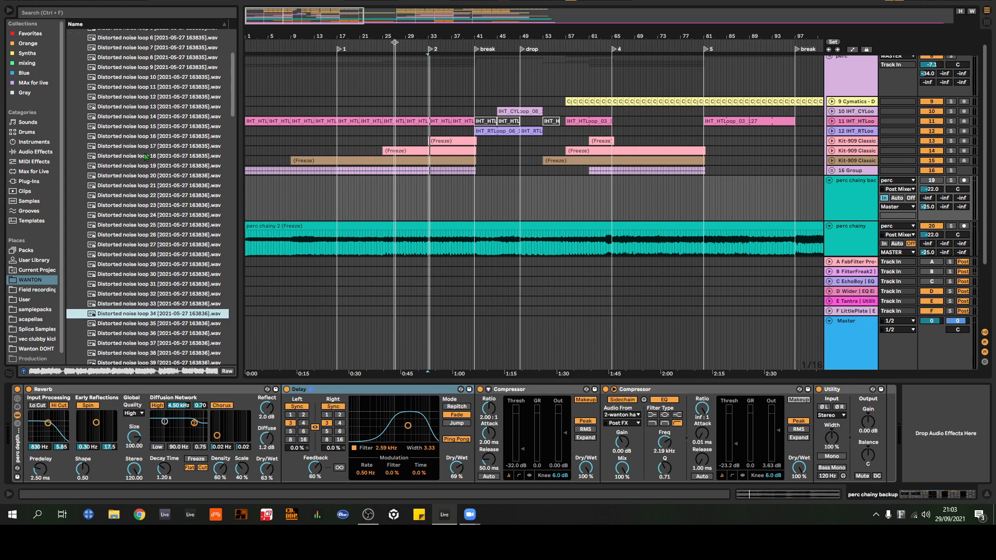
pyautogui.scroll(-6, 145, 154)
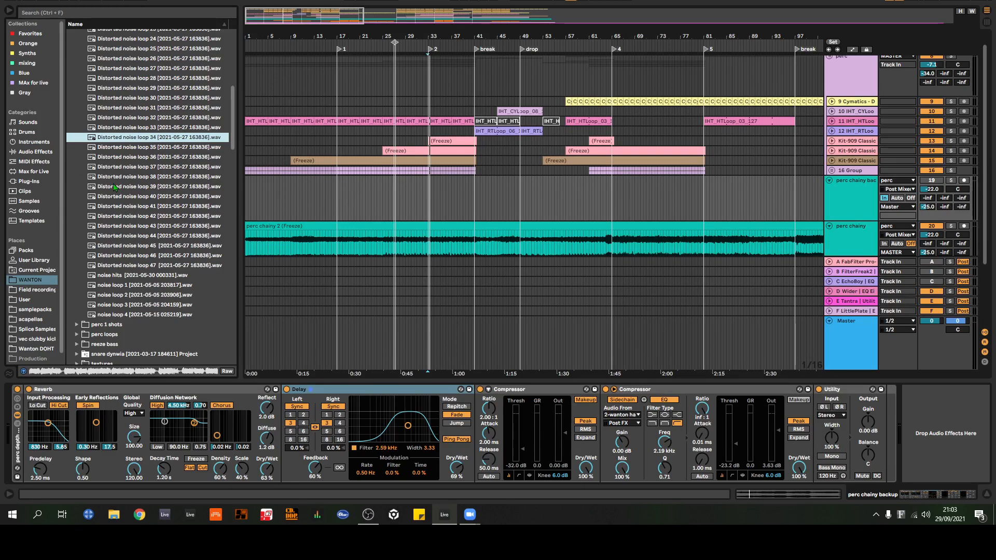
pyautogui.scroll(6, 175, 198)
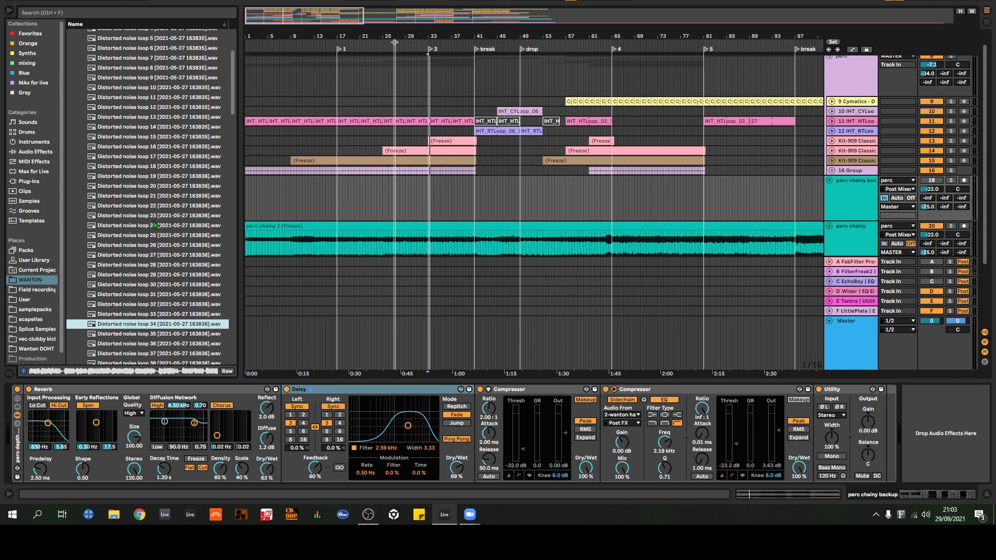
pyautogui.scroll(-6, 152, 222)
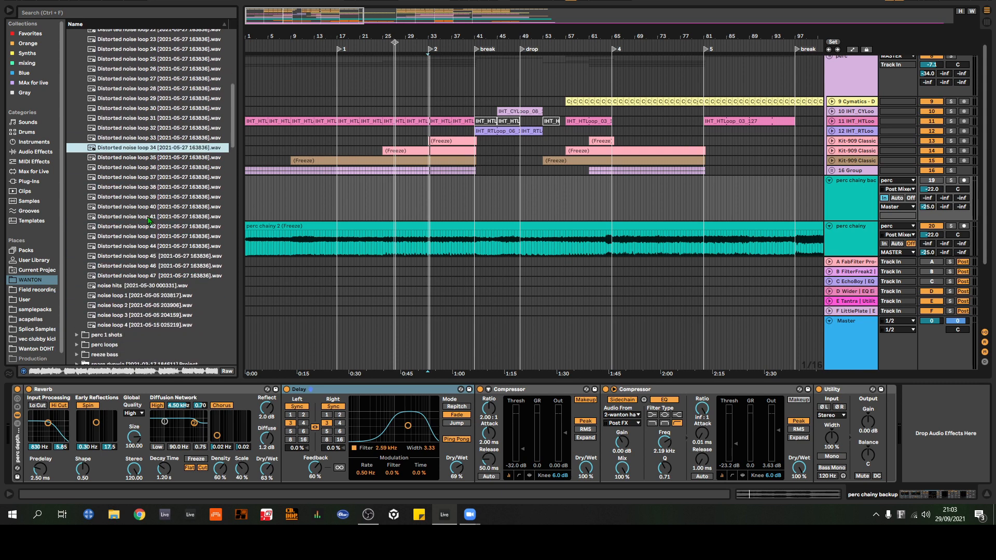
pyautogui.scroll(12, 148, 219)
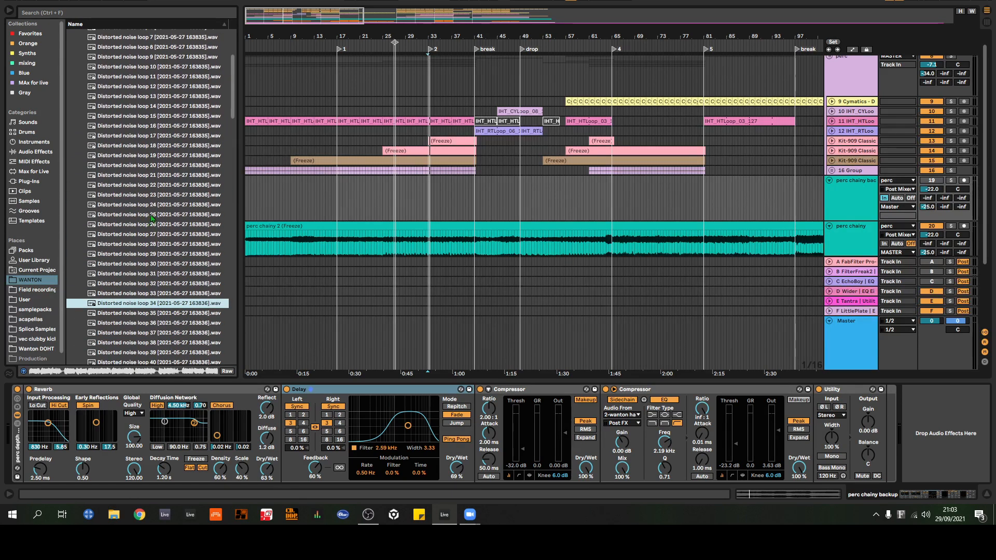
pyautogui.scroll(2, 154, 210)
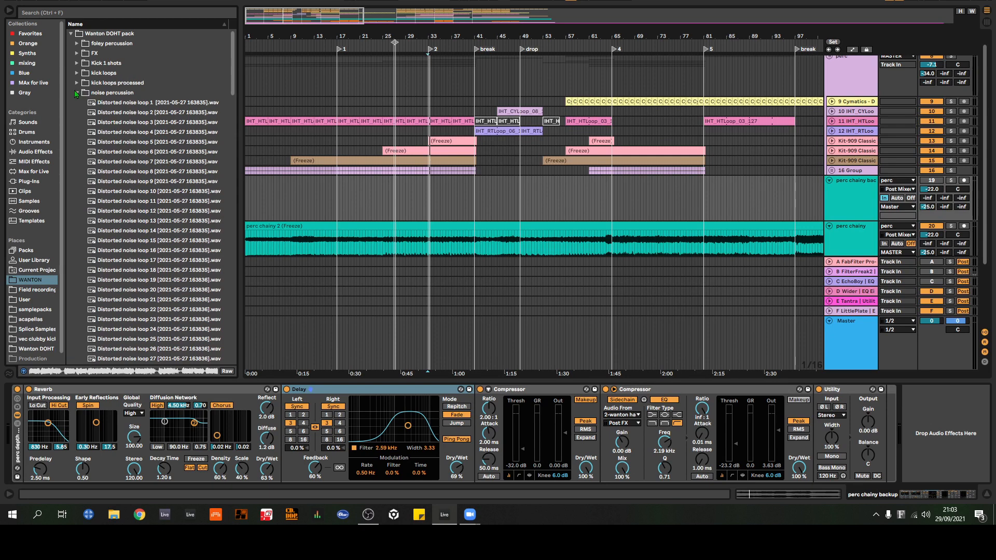
# Step: Collapse the noise percussion folder, expand foley percussion and look through its iron works, karton and metal samples
pyautogui.click(78, 93)
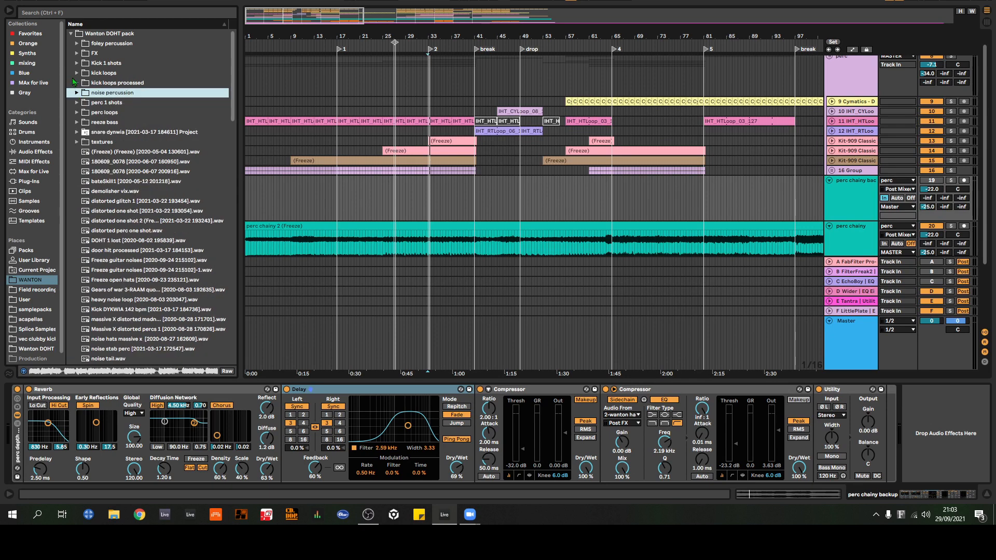
pyautogui.click(77, 43)
pyautogui.scroll(-8, 128, 191)
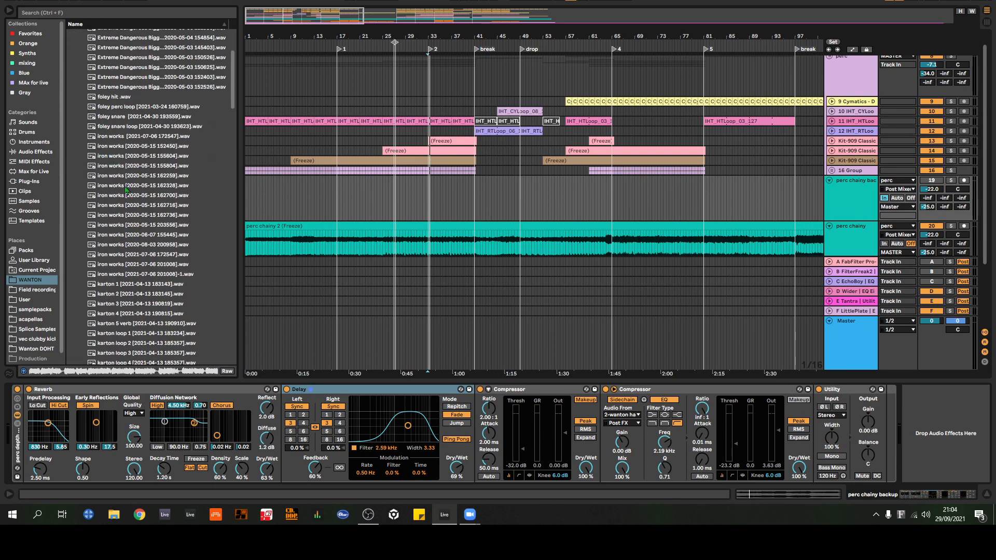
pyautogui.scroll(-2, 144, 231)
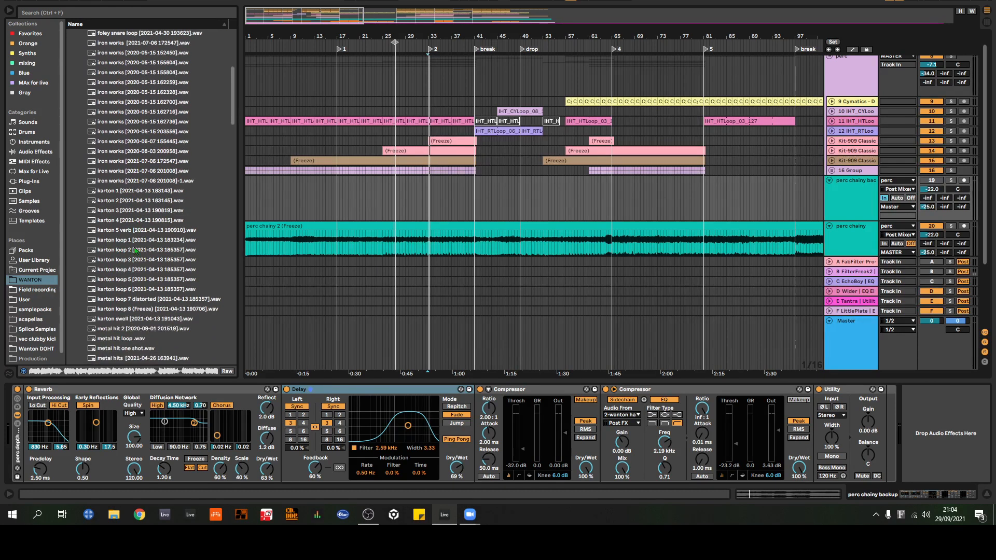
pyautogui.scroll(-6, 156, 233)
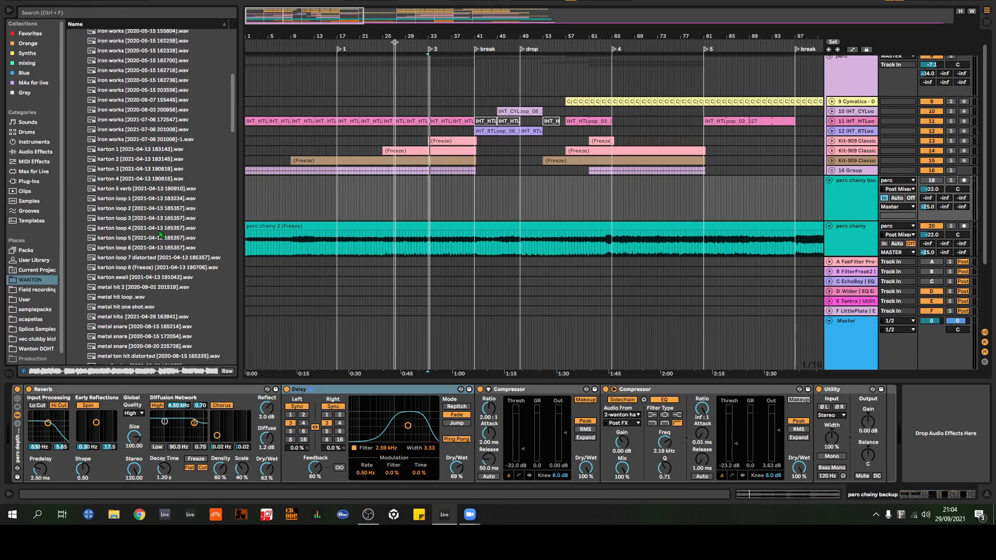
pyautogui.scroll(-4, 156, 236)
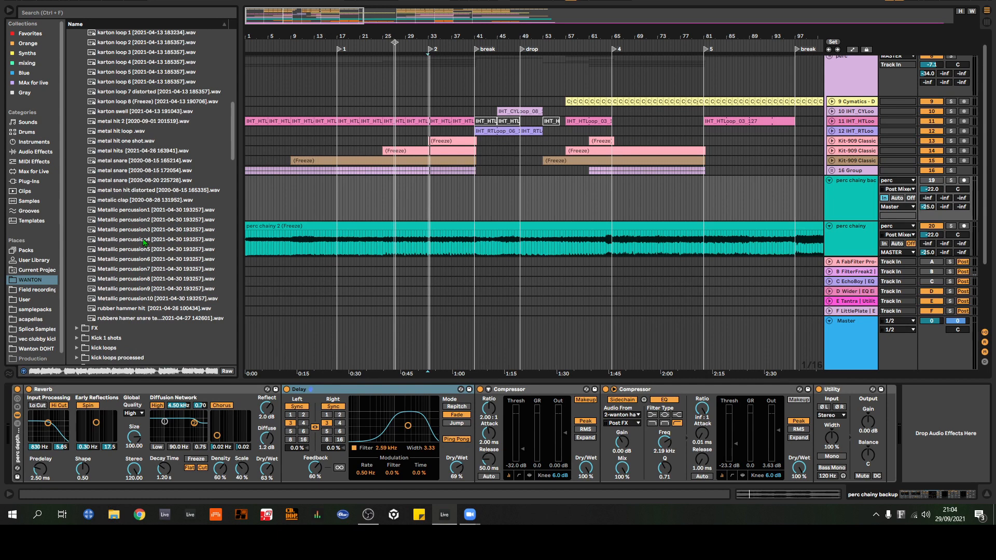
# Step: Preview Metallic percussion samples 4, 7, 5 and 8 from the foley percussion folder
pyautogui.click(132, 241)
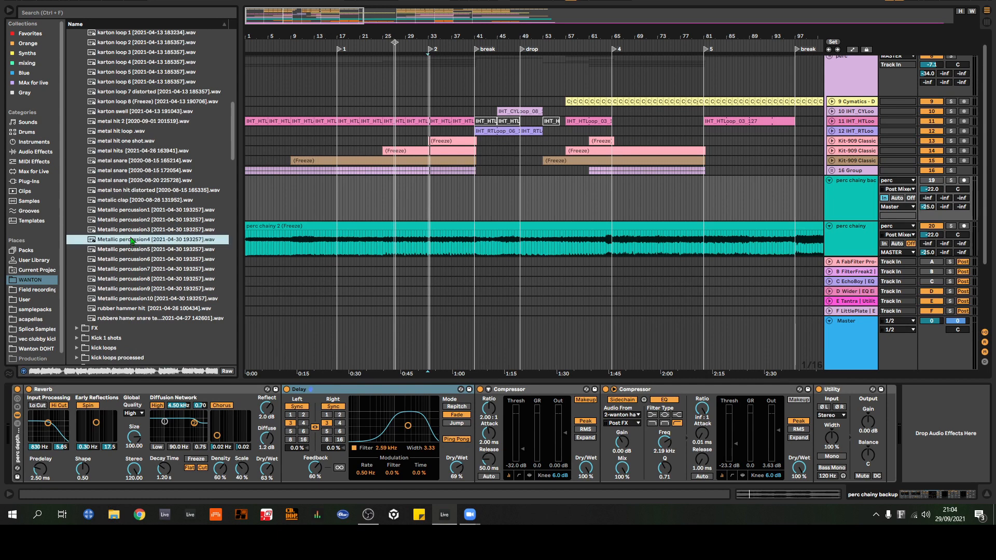
pyautogui.scroll(1, 141, 236)
pyautogui.scroll(3, 139, 243)
pyautogui.click(121, 310)
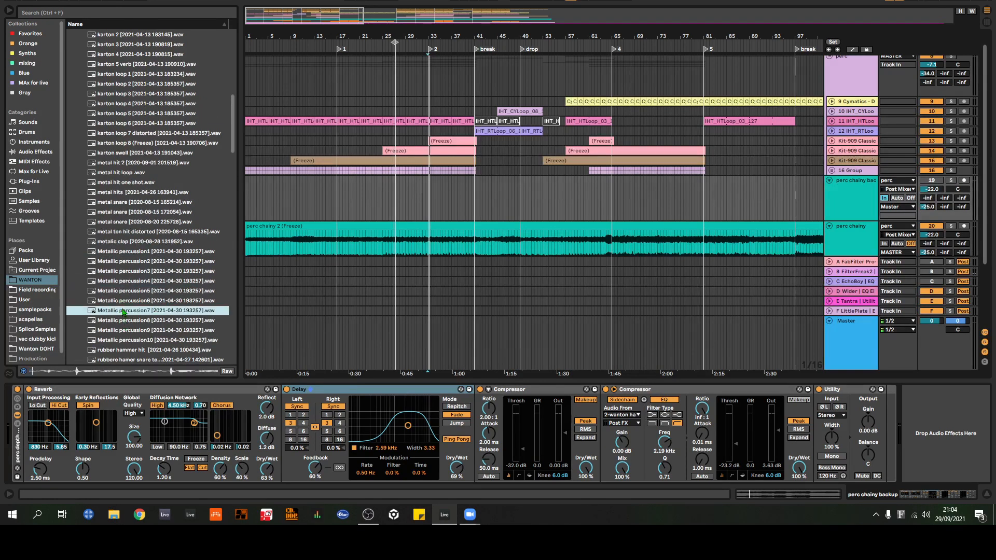
pyautogui.scroll(1, 122, 310)
pyautogui.click(138, 301)
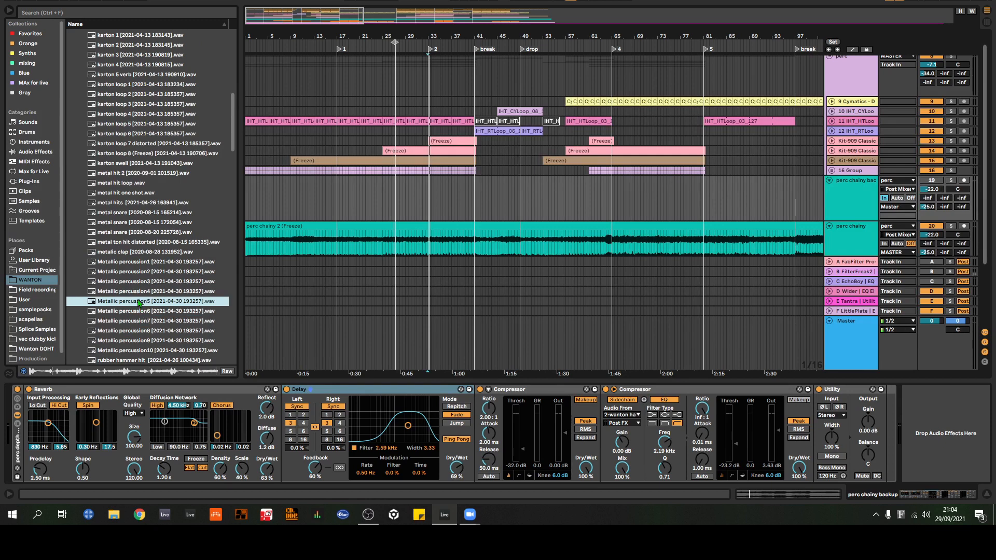
pyautogui.scroll(-2, 138, 301)
pyautogui.click(148, 292)
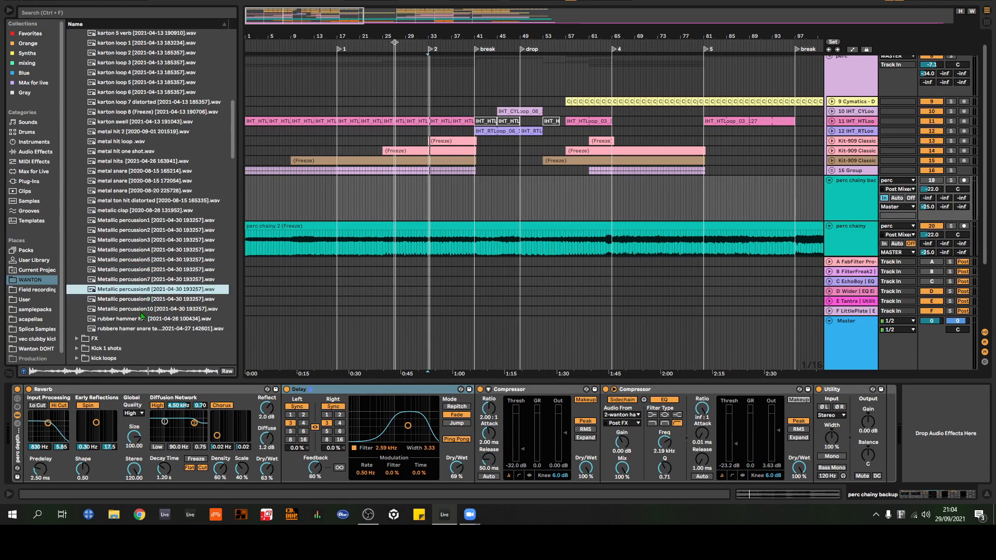
# Step: Preview the rubber hammer hit, the rubber hammer snare and the metal hits sample
pyautogui.click(139, 319)
pyautogui.click(138, 330)
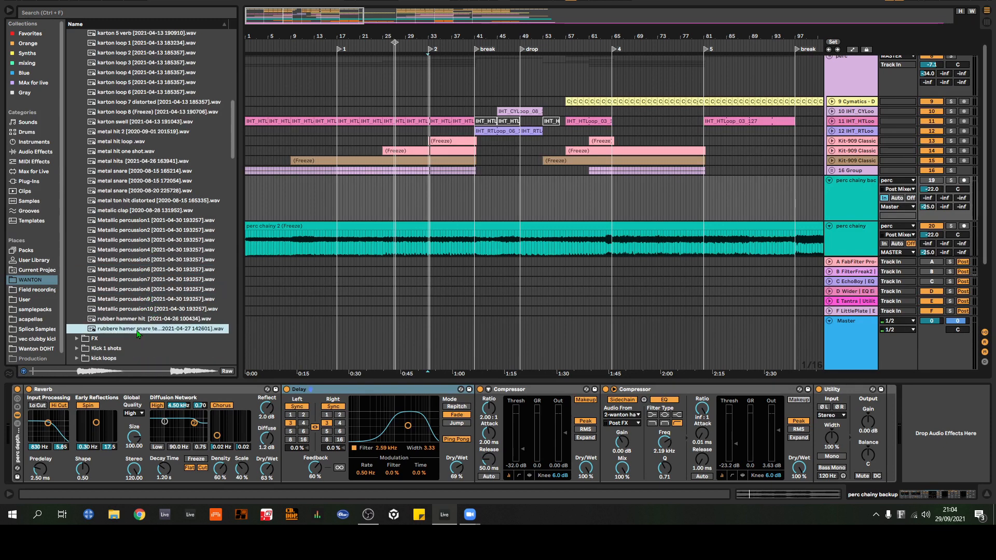
pyautogui.scroll(4, 134, 291)
pyautogui.click(113, 226)
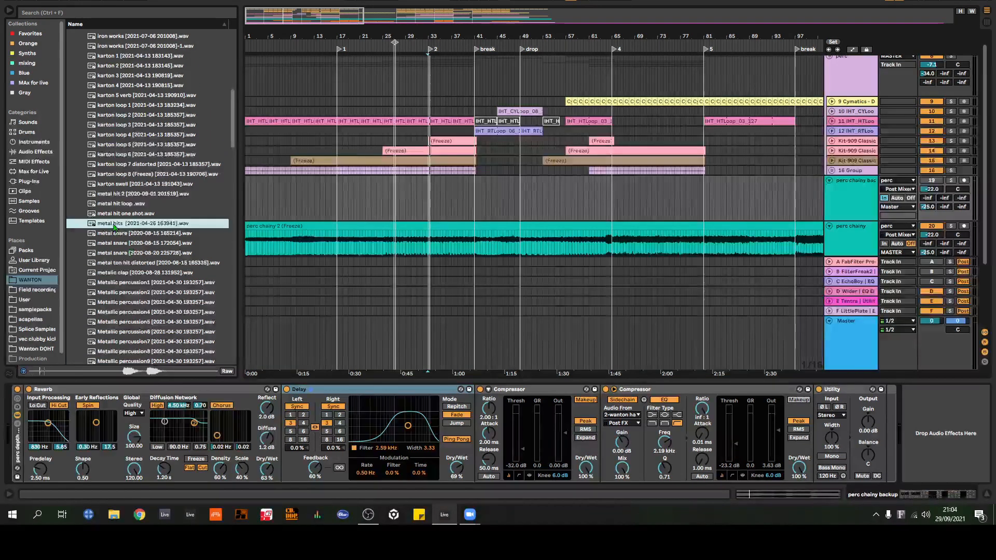
# Step: Preview karton loop 7 distorted, followed by karton loops 2 and 4
pyautogui.scroll(3, 113, 226)
pyautogui.click(132, 219)
pyautogui.scroll(3, 131, 225)
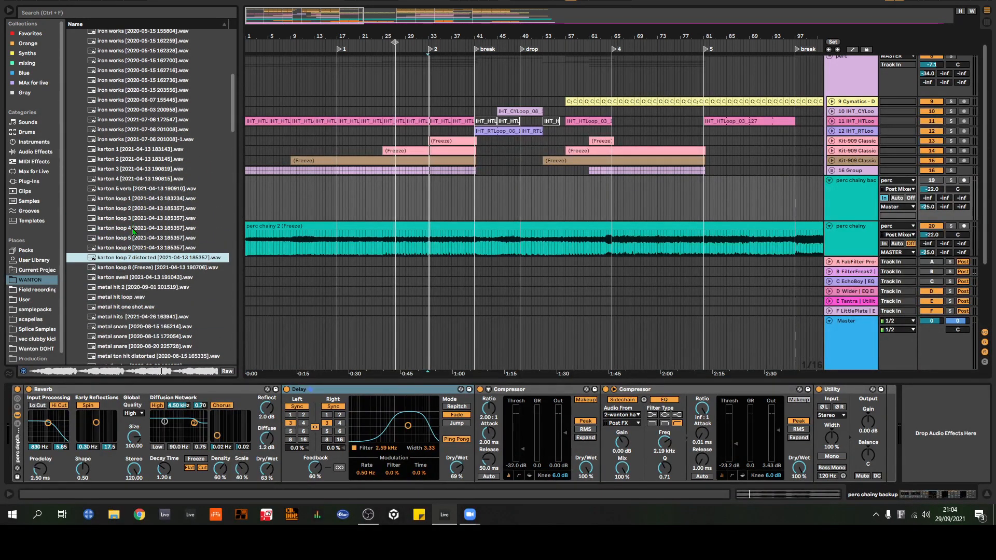
pyautogui.click(128, 208)
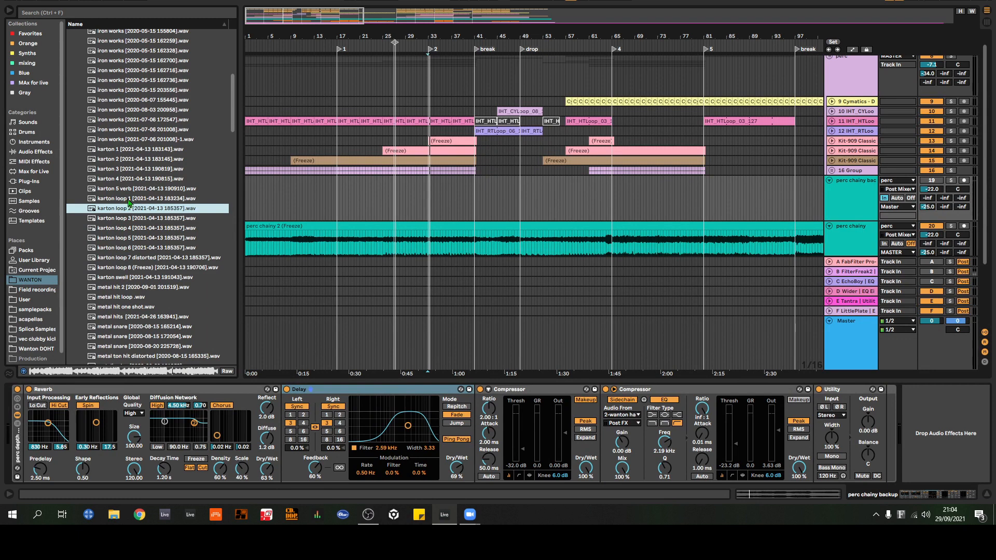
pyautogui.click(125, 229)
pyautogui.scroll(2, 125, 229)
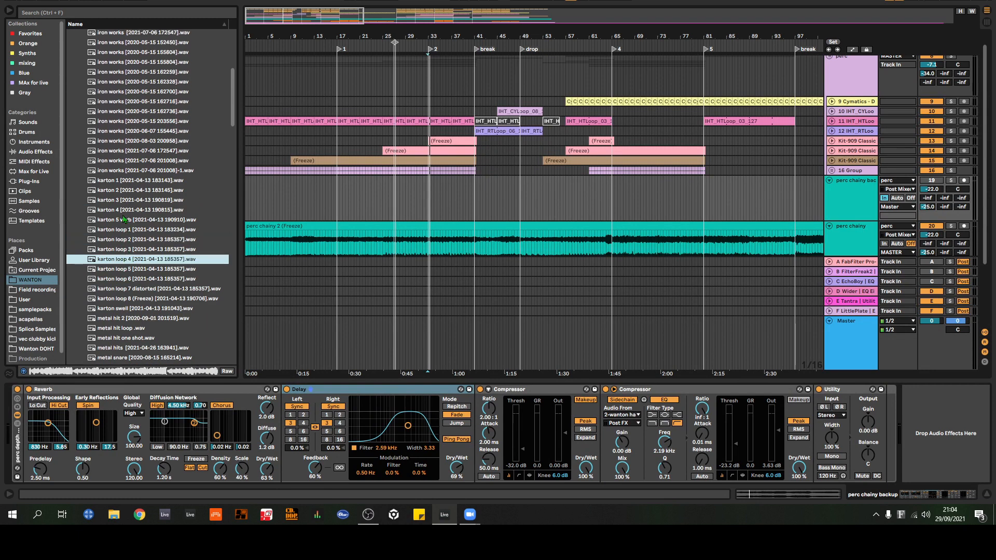
# Step: Preview a karton hit, an iron works sample, the foley snare, an Extreme Dangerous sample and the bottle pop snare
pyautogui.click(116, 191)
pyautogui.scroll(4, 133, 188)
pyautogui.click(132, 185)
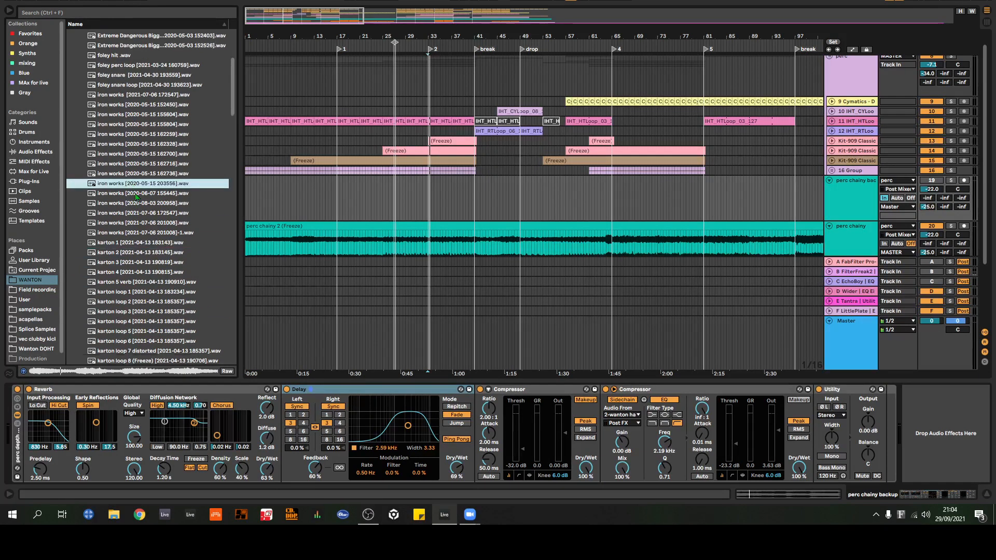
pyautogui.scroll(5, 130, 192)
pyautogui.click(124, 171)
pyautogui.scroll(2, 136, 198)
pyautogui.scroll(2, 136, 198)
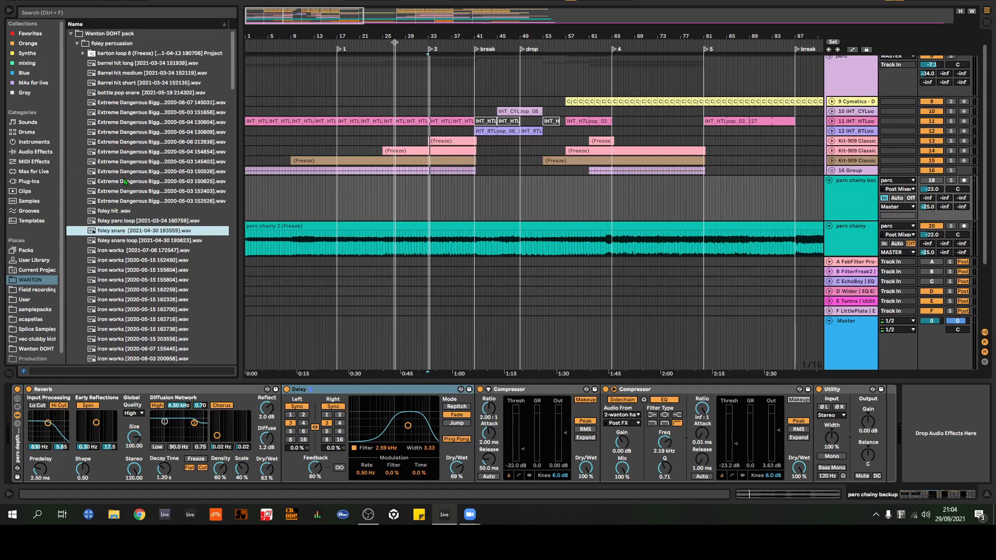
pyautogui.click(127, 182)
pyautogui.click(124, 95)
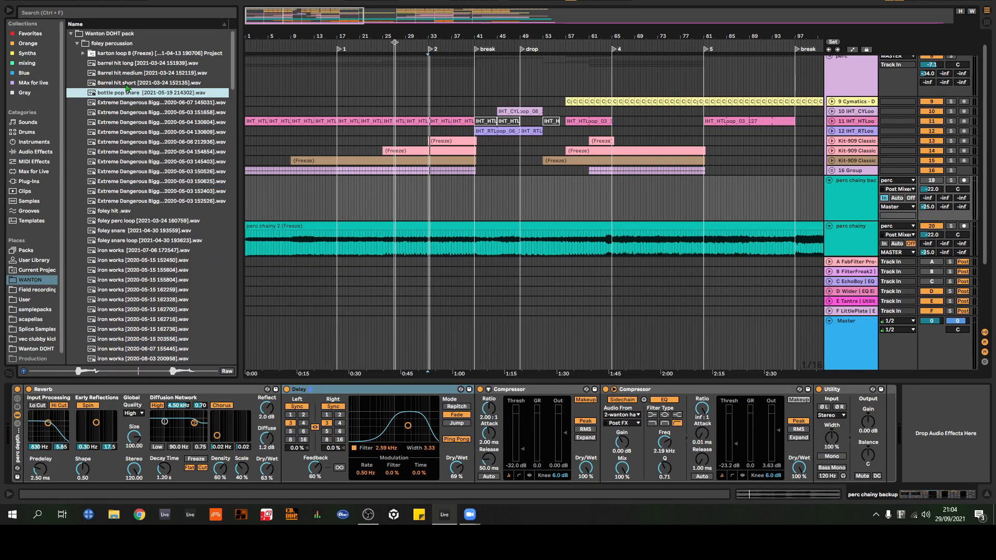
# Step: Collapse the foley percussion folder, expand textures and look through its samples
pyautogui.click(77, 43)
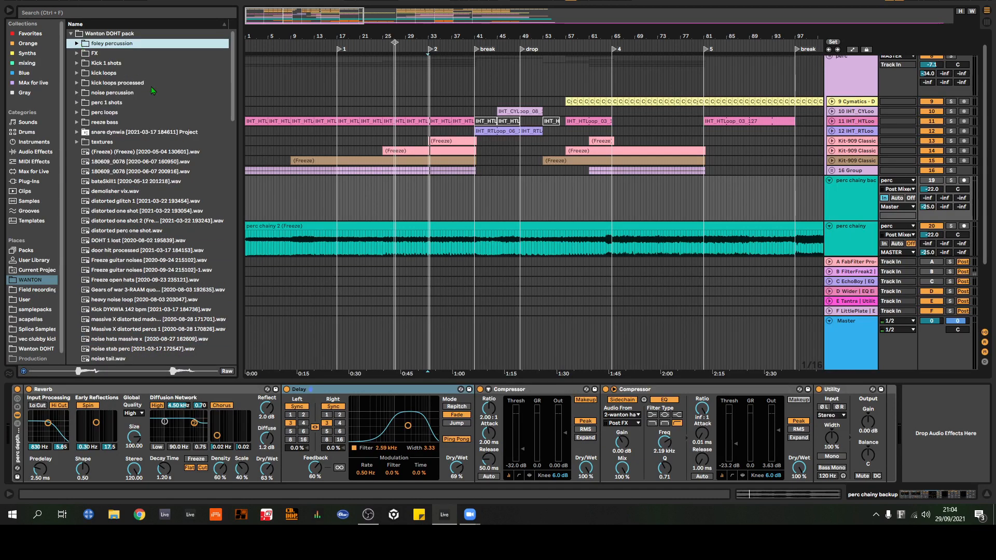
pyautogui.click(77, 142)
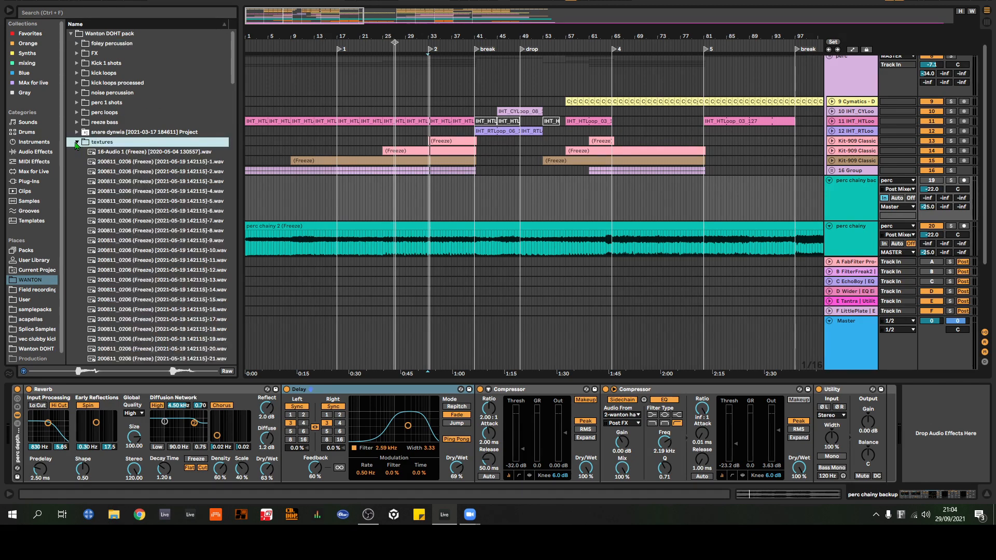
pyautogui.scroll(-6, 142, 213)
pyautogui.scroll(-6, 145, 215)
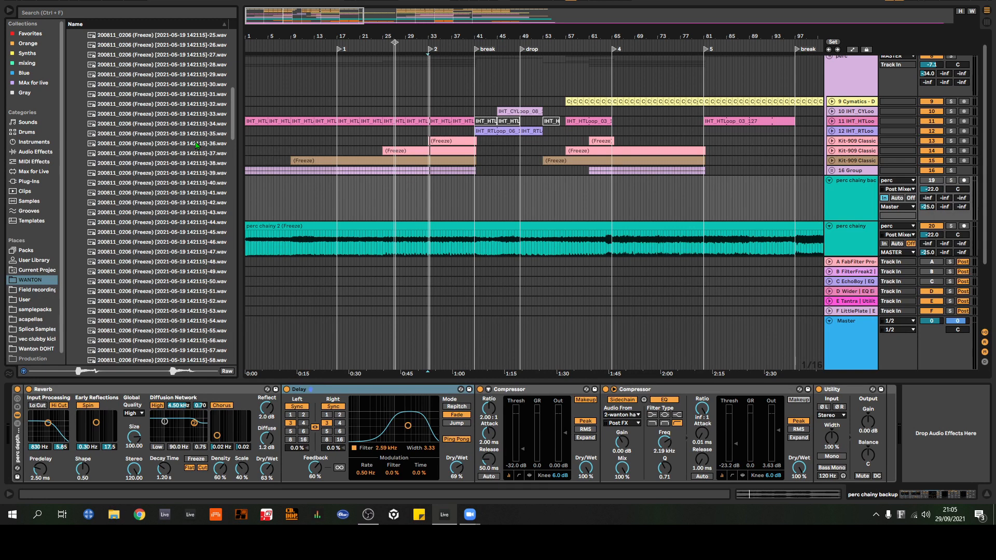
# Step: Preview the 200811_0206 (Freeze) texture samples numbered 39, 48, 26, 15, 10 and 8
pyautogui.click(186, 174)
pyautogui.scroll(-2, 172, 174)
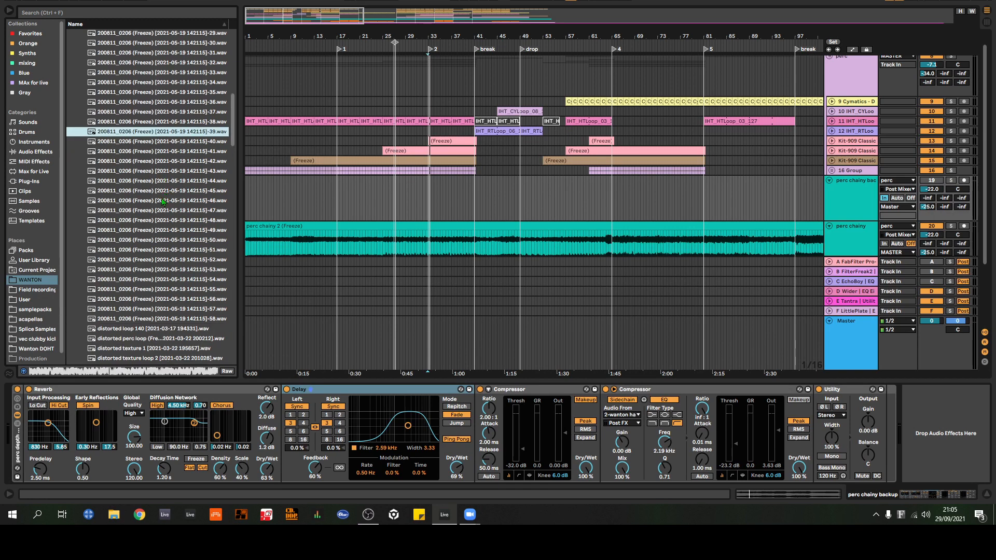
pyautogui.click(153, 221)
pyautogui.scroll(5, 160, 213)
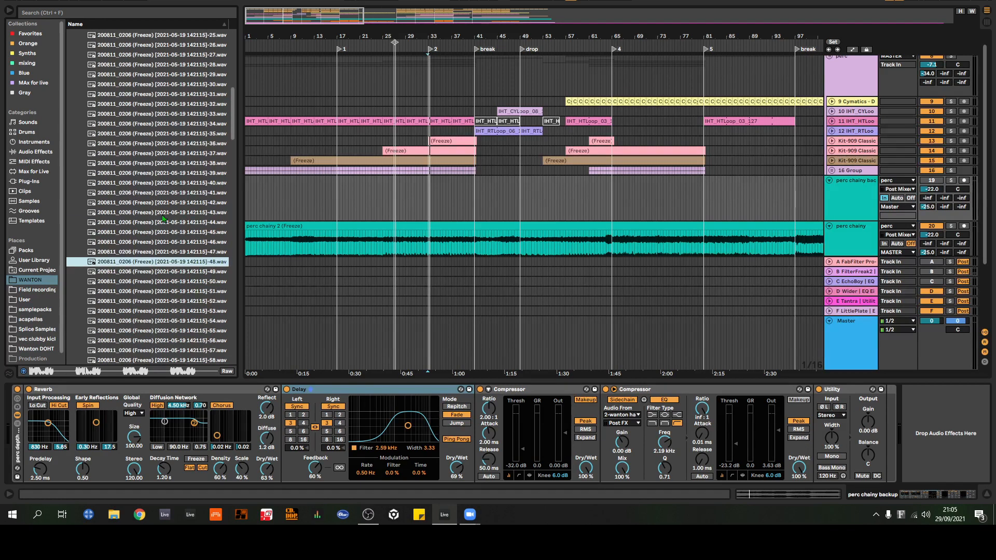
pyautogui.click(159, 108)
pyautogui.scroll(8, 177, 120)
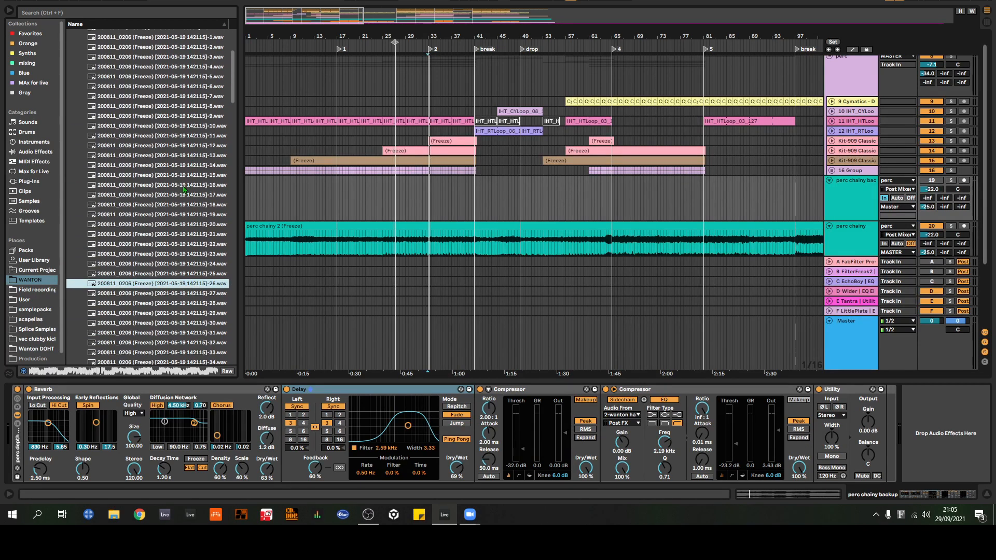
pyautogui.click(158, 189)
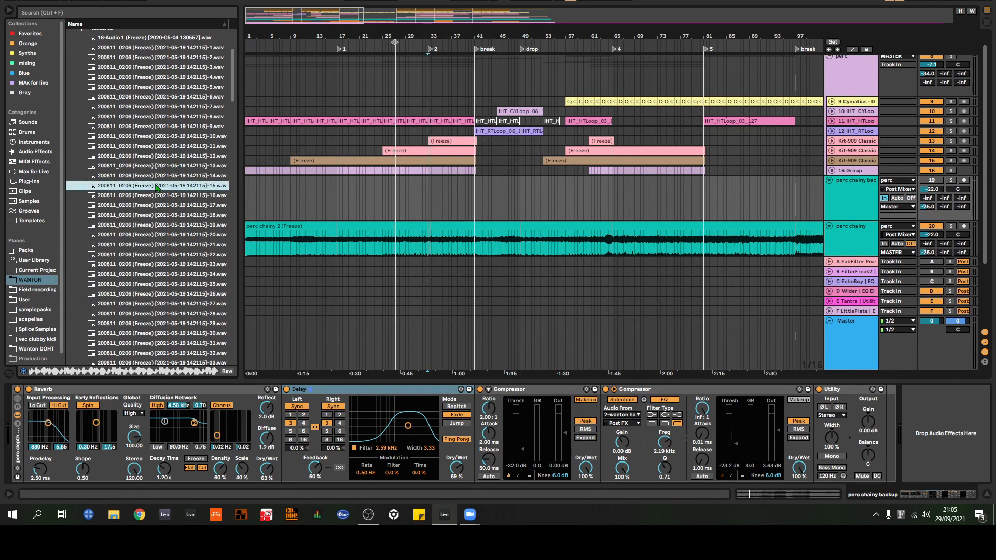
pyautogui.scroll(2, 155, 185)
pyautogui.click(154, 178)
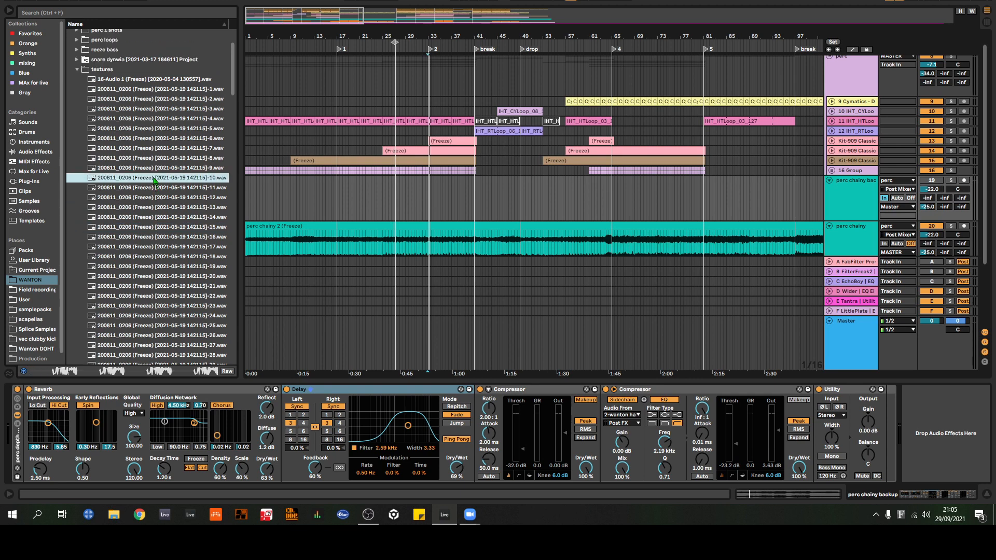
pyautogui.click(156, 159)
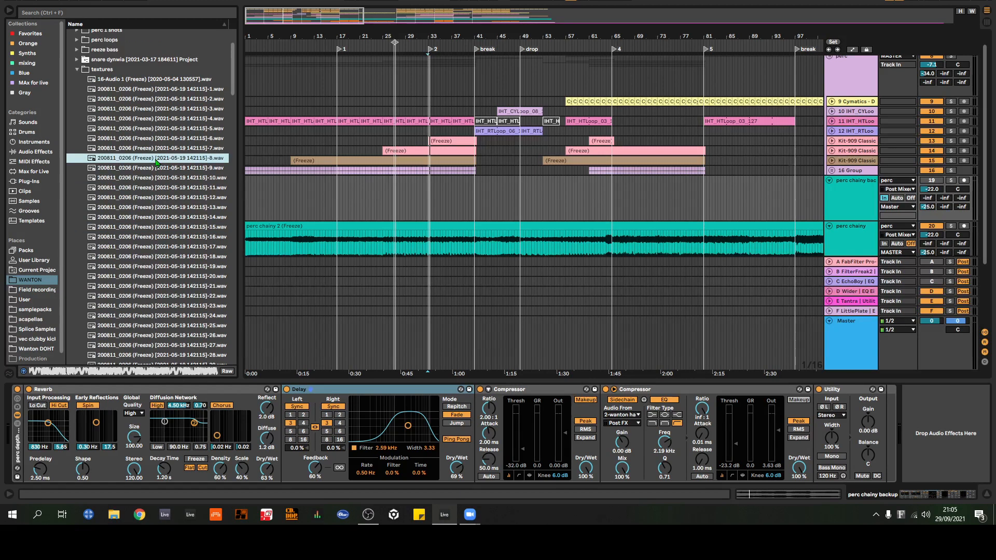
# Step: Preview the 200811_0206 (Freeze) texture sample numbered 17
pyautogui.scroll(-2, 156, 162)
pyautogui.click(165, 207)
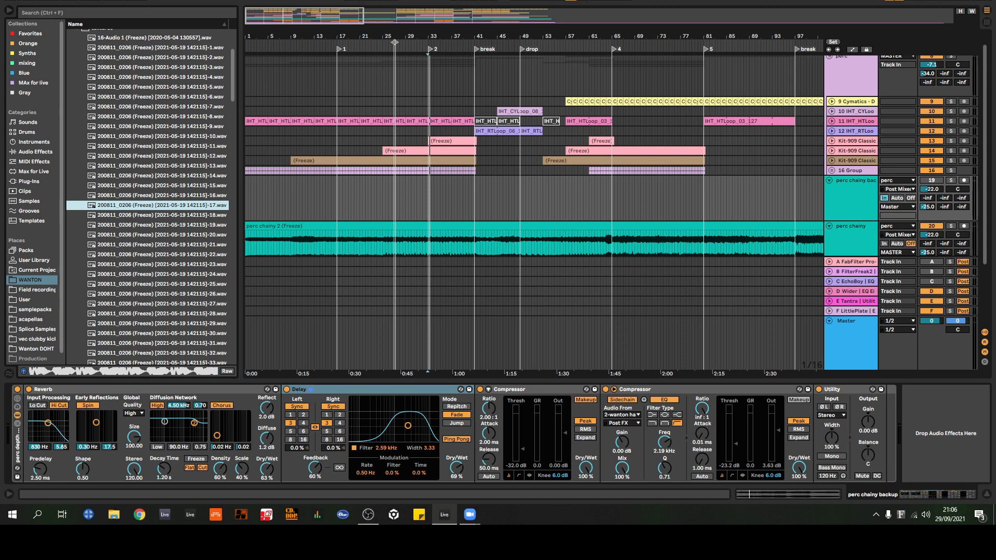
# Step: Inspect the device chains of the perc chainy, perc para and perc chainy backup tracks, ending on the backup track's Utility gain
pyautogui.scroll(-3, 852, 139)
pyautogui.click(859, 179)
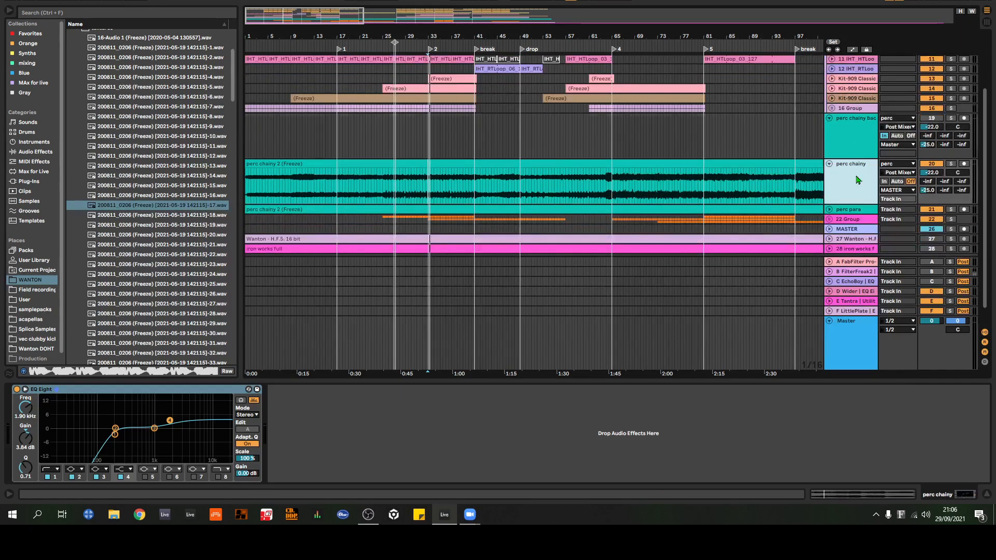
pyautogui.click(853, 212)
pyautogui.click(861, 144)
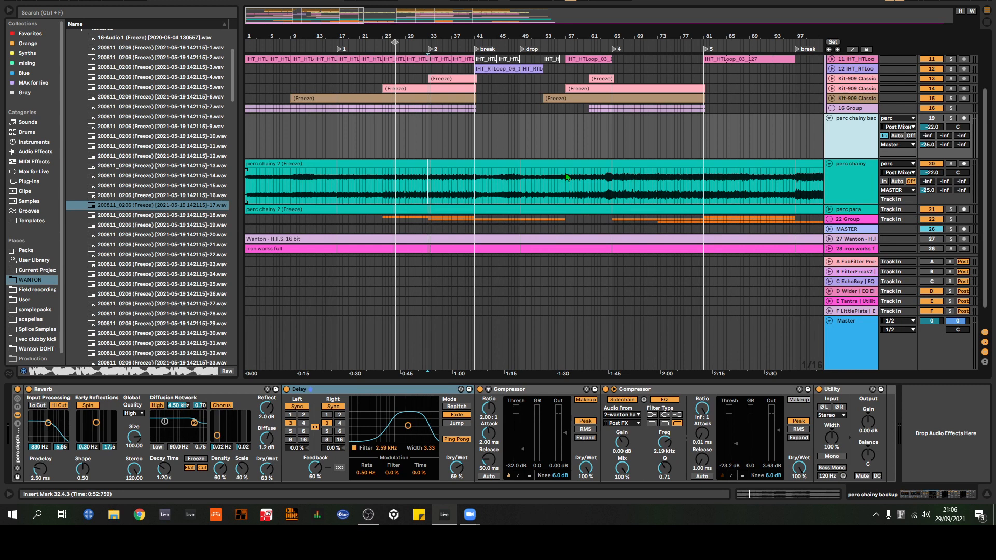
pyautogui.click(872, 427)
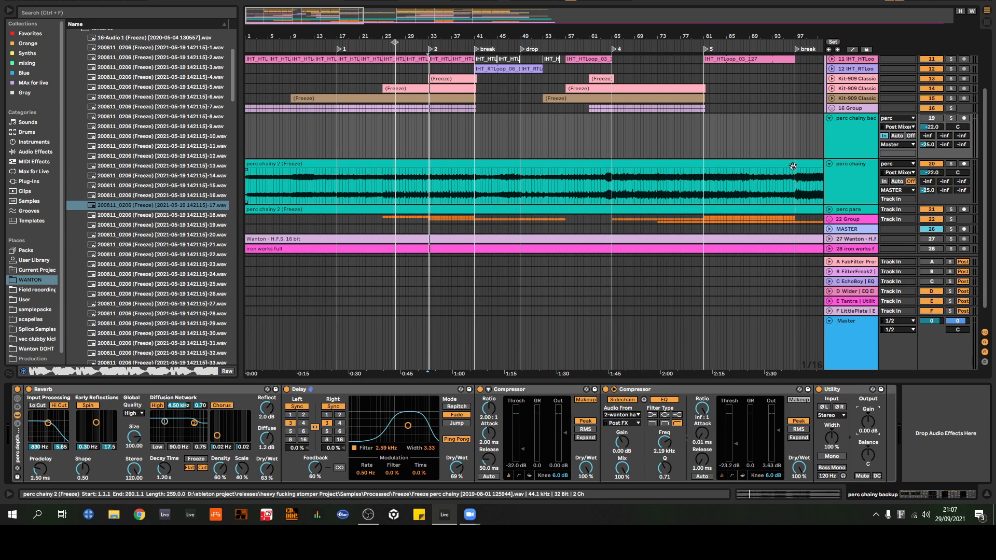
# Step: Collapse the perc chainy and perc chainy backup tracks, and unfold the perc para track with its frozen clip selected
pyautogui.click(829, 164)
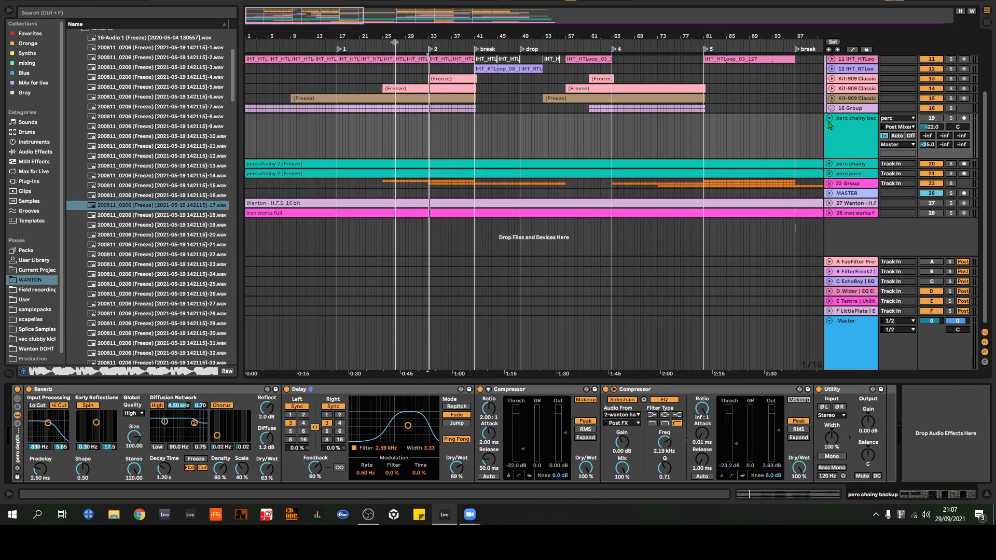
pyautogui.click(829, 119)
pyautogui.click(841, 139)
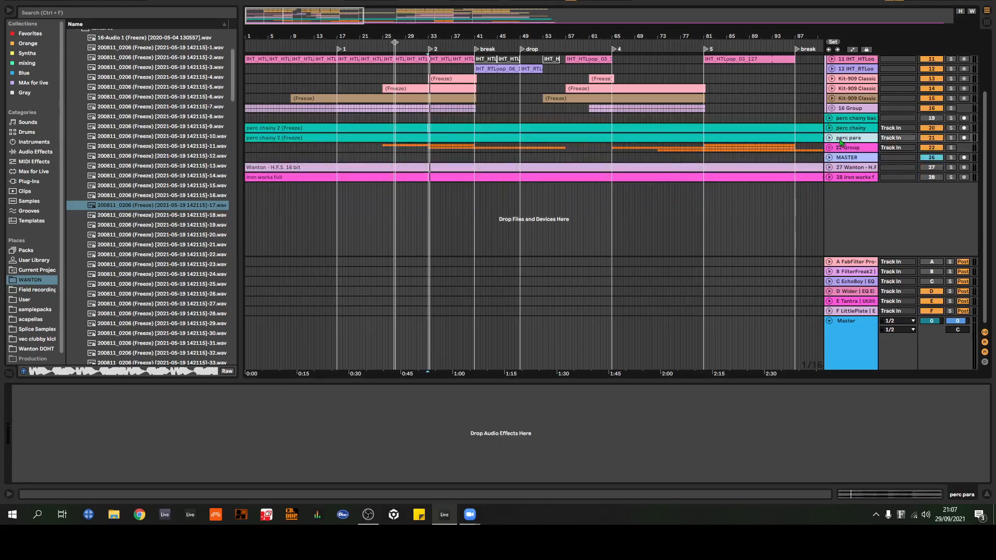
pyautogui.click(829, 138)
pyautogui.click(803, 137)
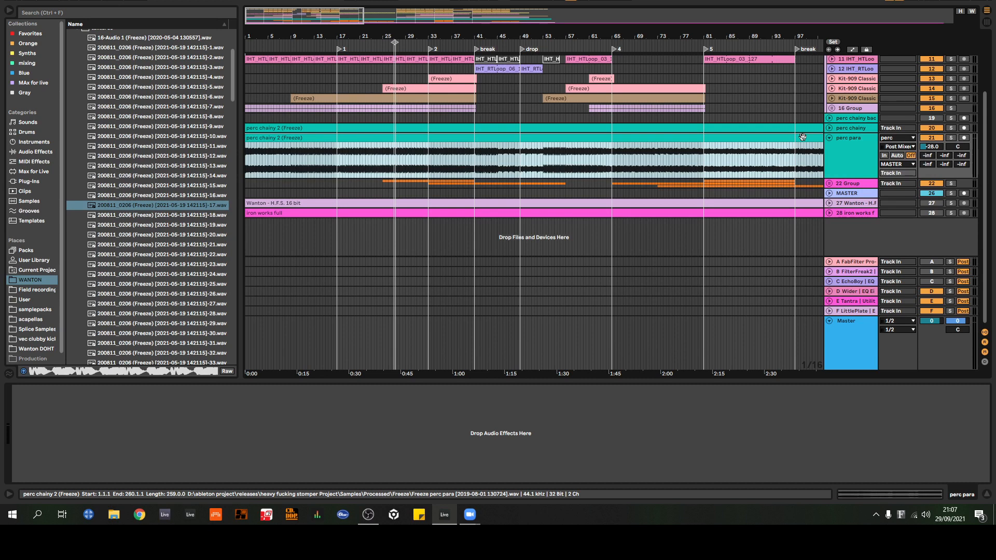
# Step: Solo the perc para track, raise its volume to -7.7 dB and listen to it from several points in the arrangement
pyautogui.click(840, 130)
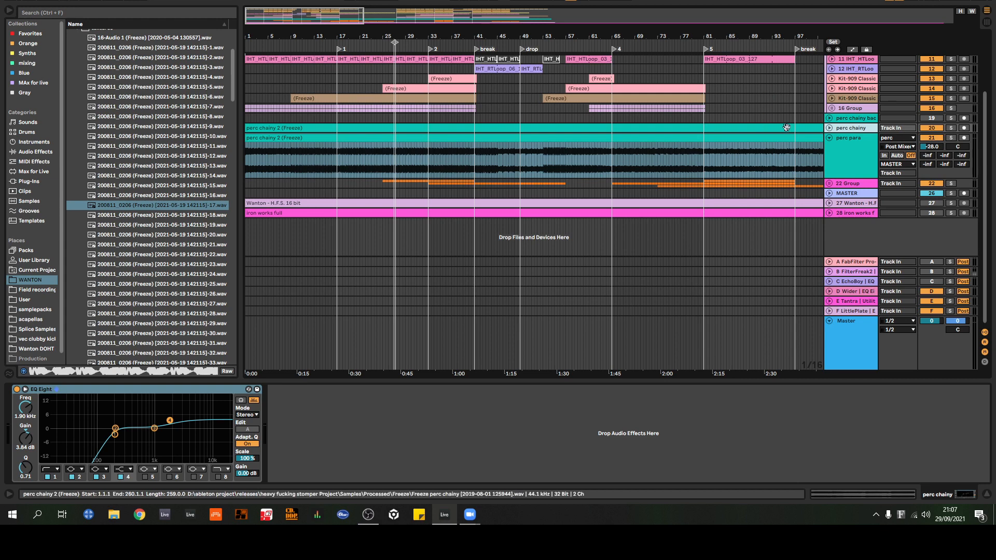
pyautogui.click(849, 156)
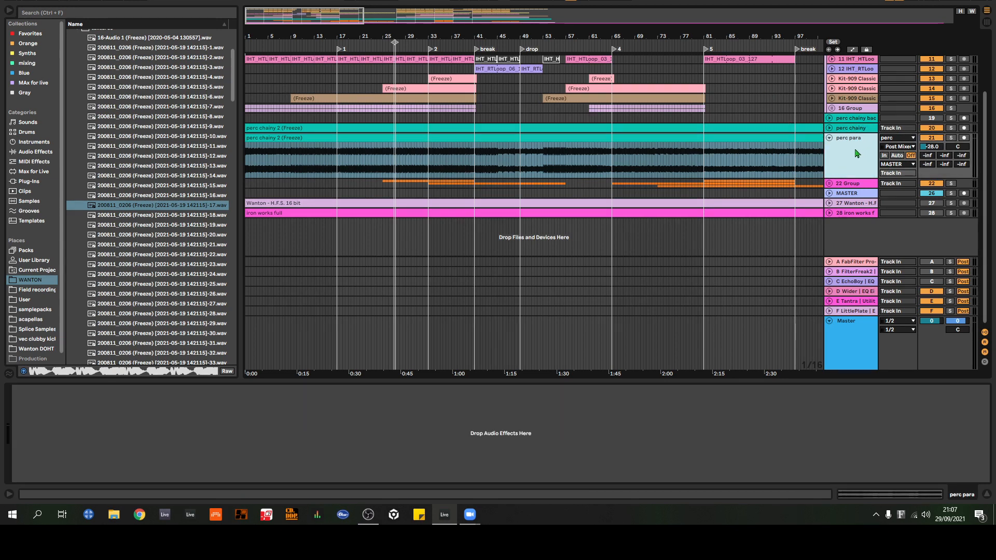
pyautogui.click(951, 138)
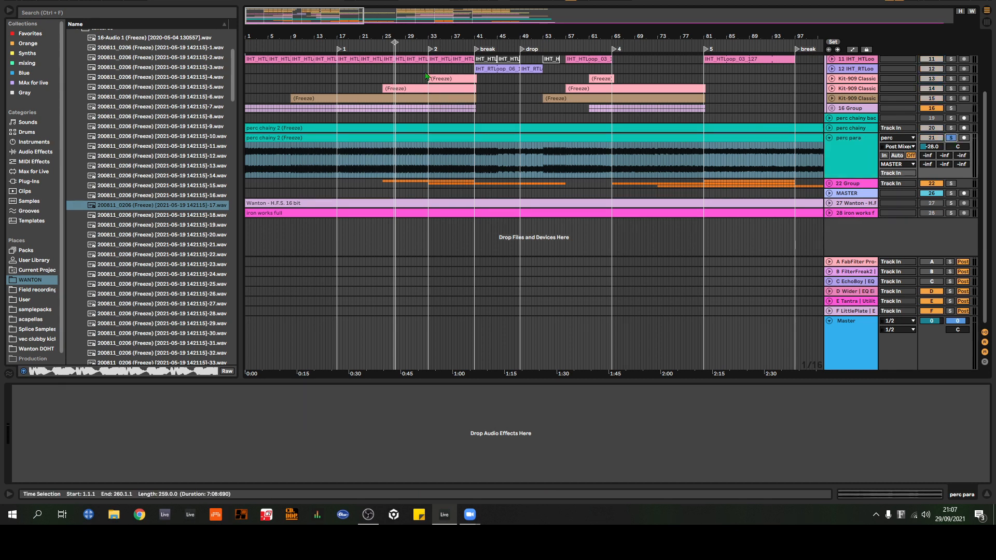
pyautogui.click(358, 44)
pyautogui.moveTo(932, 147); pyautogui.dragTo(932, 127)
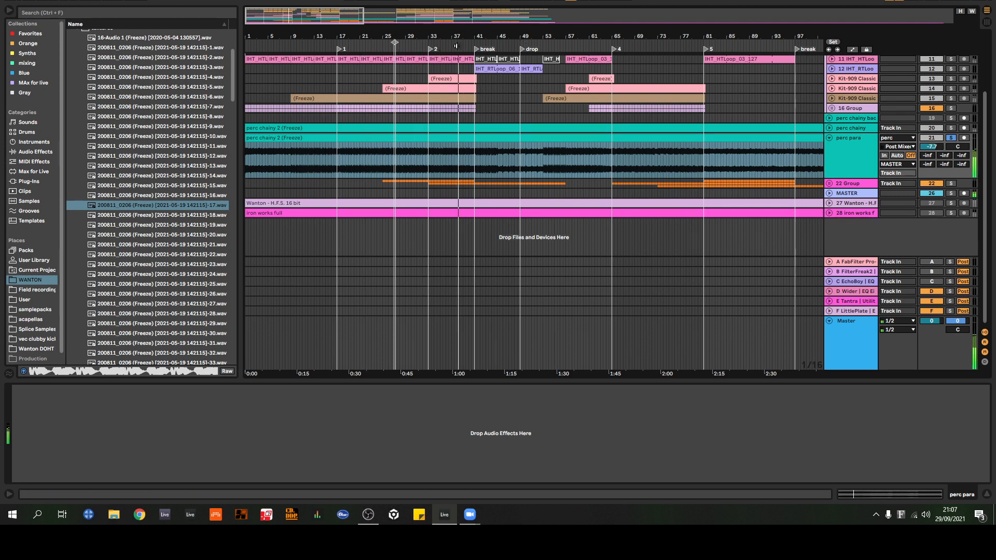
pyautogui.click(551, 47)
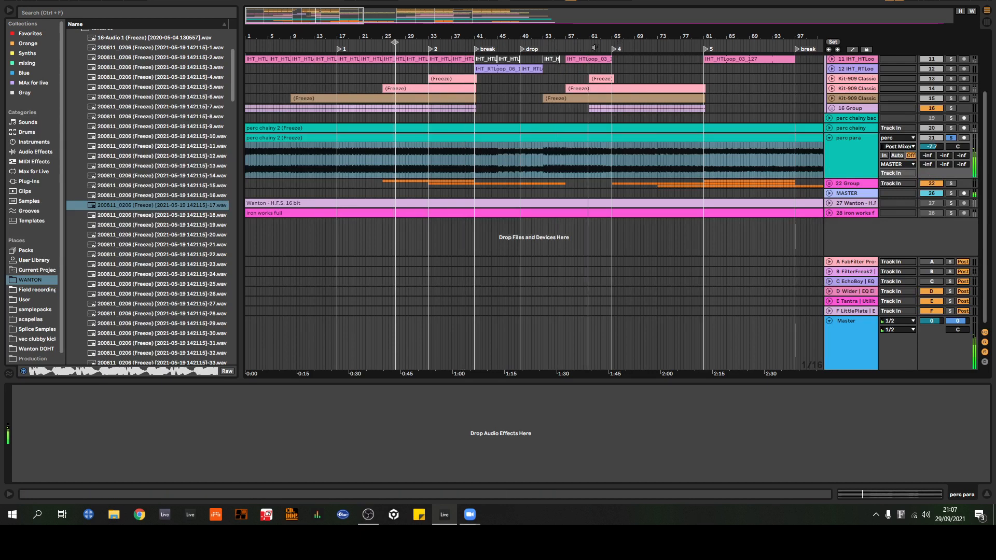
pyautogui.click(634, 46)
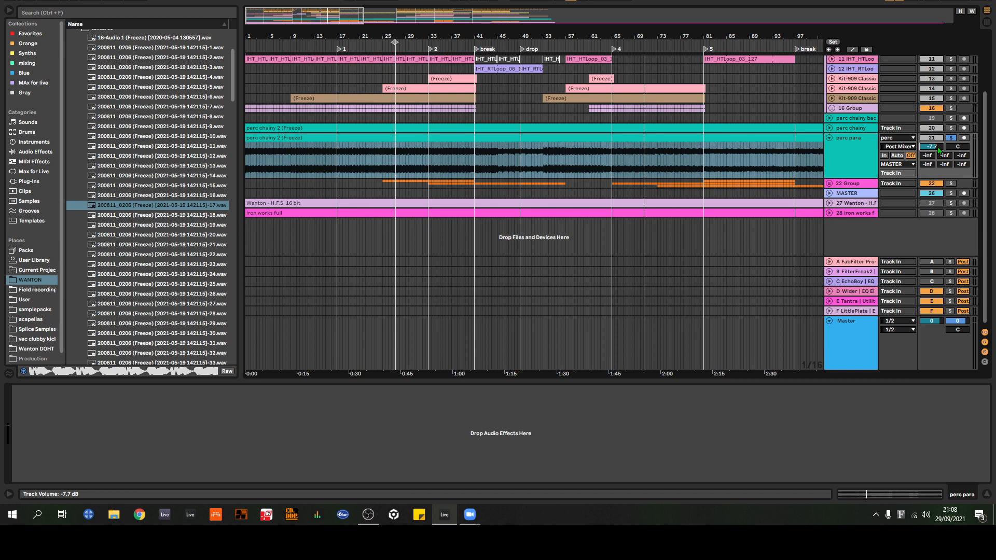
# Step: Set the perc para track's volume to -28.0 dB and turn off its solo
pyautogui.moveTo(938, 148); pyautogui.dragTo(938, 173)
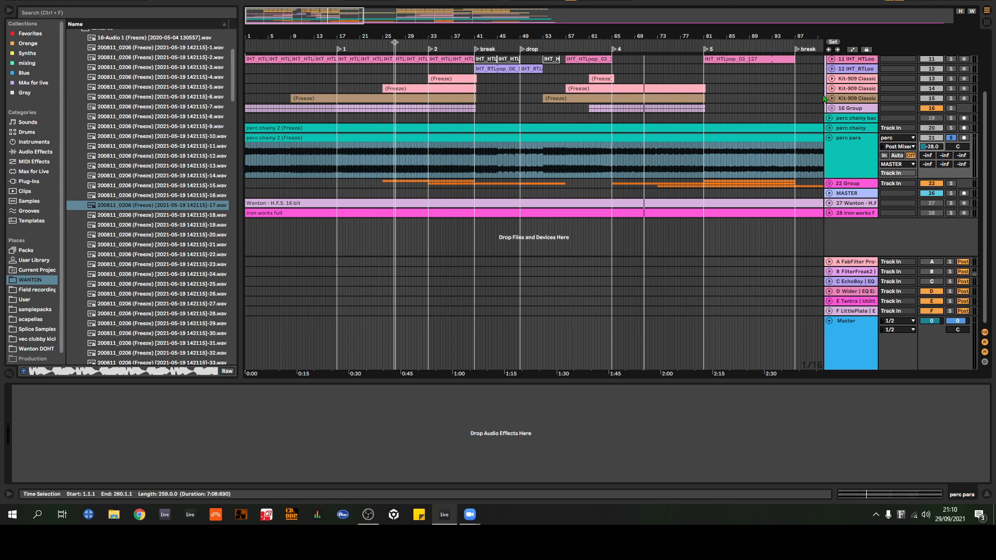
pyautogui.click(829, 127)
pyautogui.scroll(-1, 917, 129)
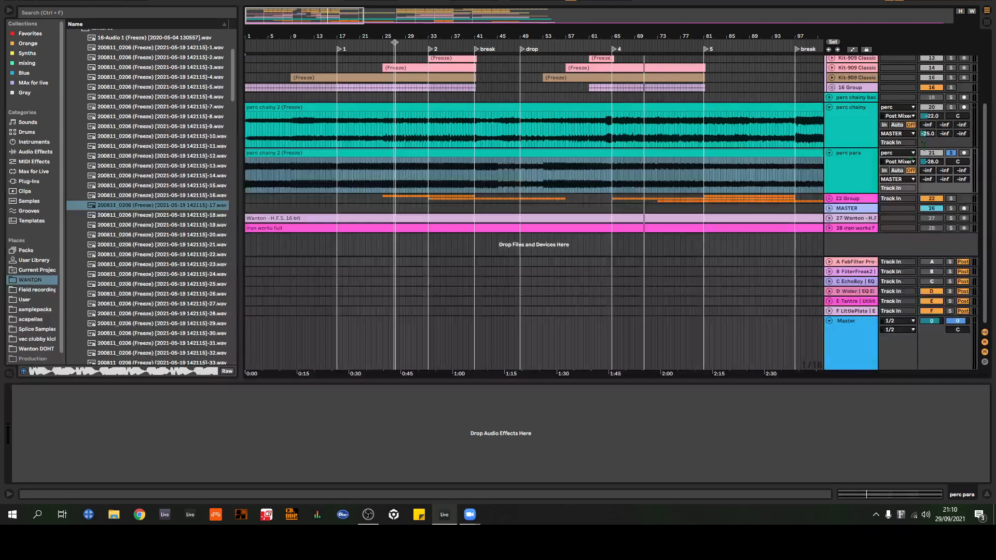
pyautogui.click(951, 152)
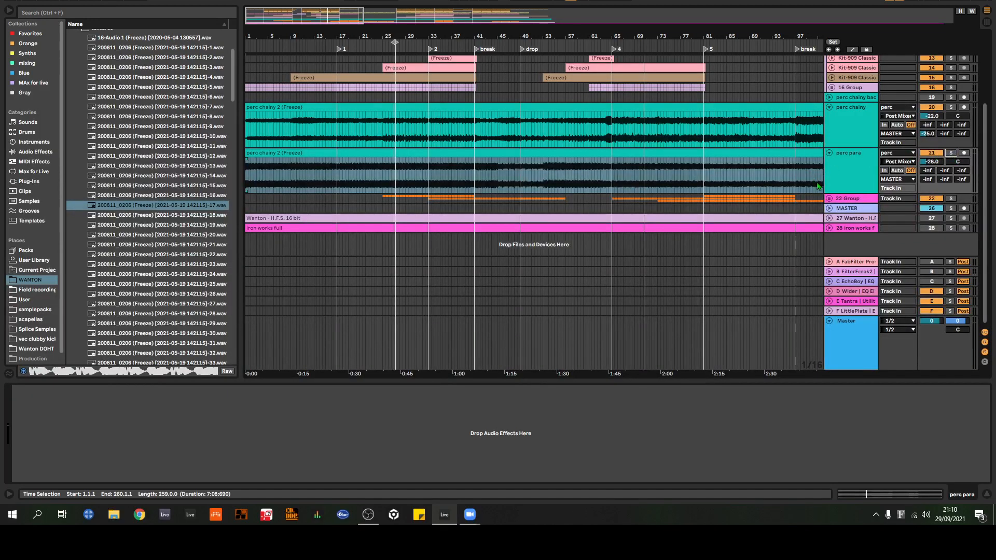
# Step: Collapse the perc para and perc chainy tracks, and unfold the 22 Group along with its 24 iron works track
pyautogui.click(829, 153)
pyautogui.click(830, 107)
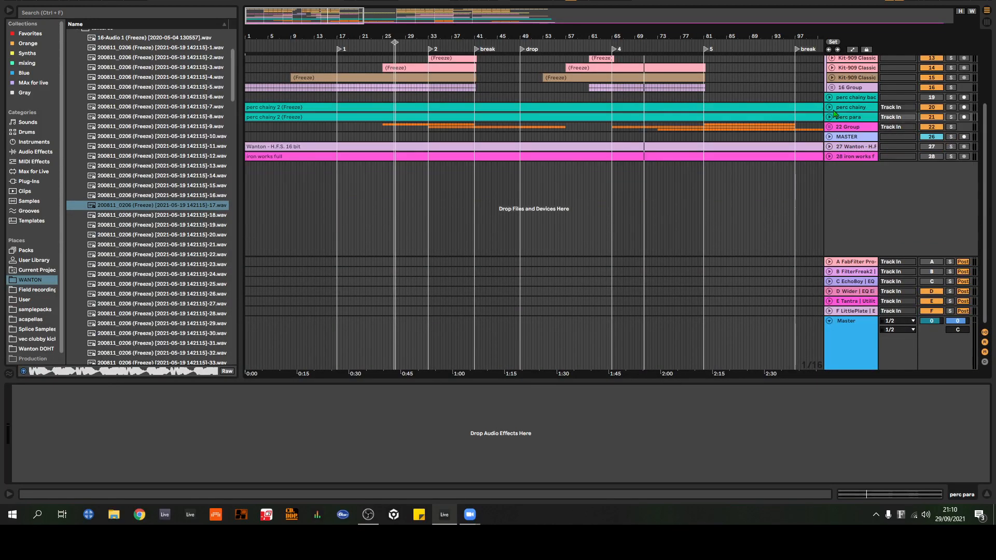
pyautogui.click(829, 127)
pyautogui.scroll(-2, 676, 147)
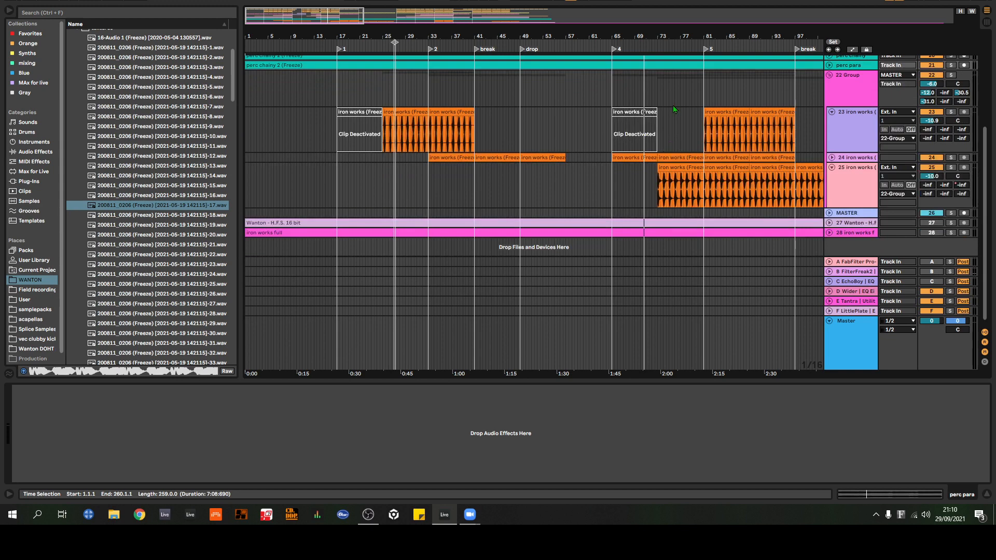
pyautogui.moveTo(744, 34); pyautogui.dragTo(494, 93)
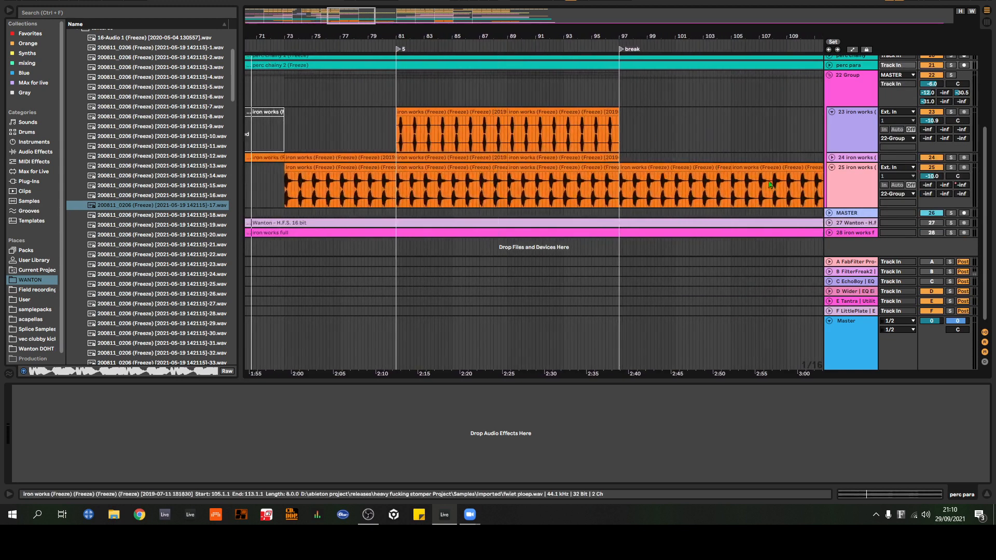
pyautogui.click(832, 157)
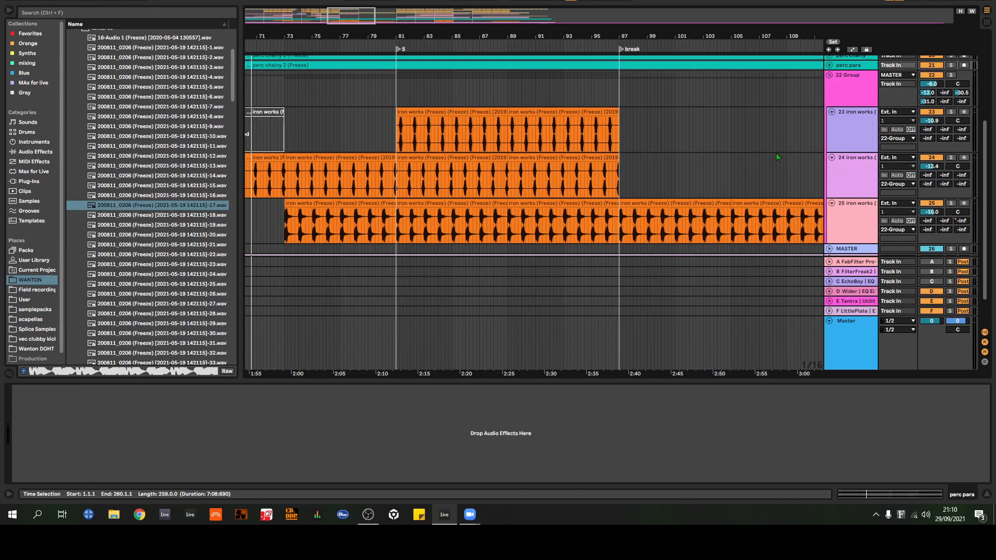
# Step: Examine how the clips on the three iron works tracks are layered around section 5 and up to the break
pyautogui.scroll(-2, 777, 153)
pyautogui.moveTo(414, 35); pyautogui.dragTo(382, 31)
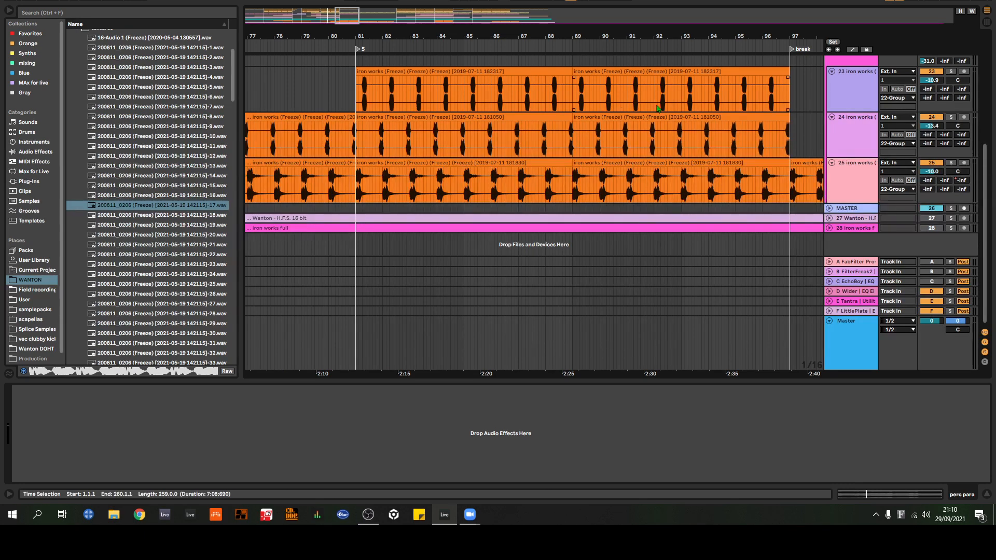
pyautogui.scroll(3, 642, 93)
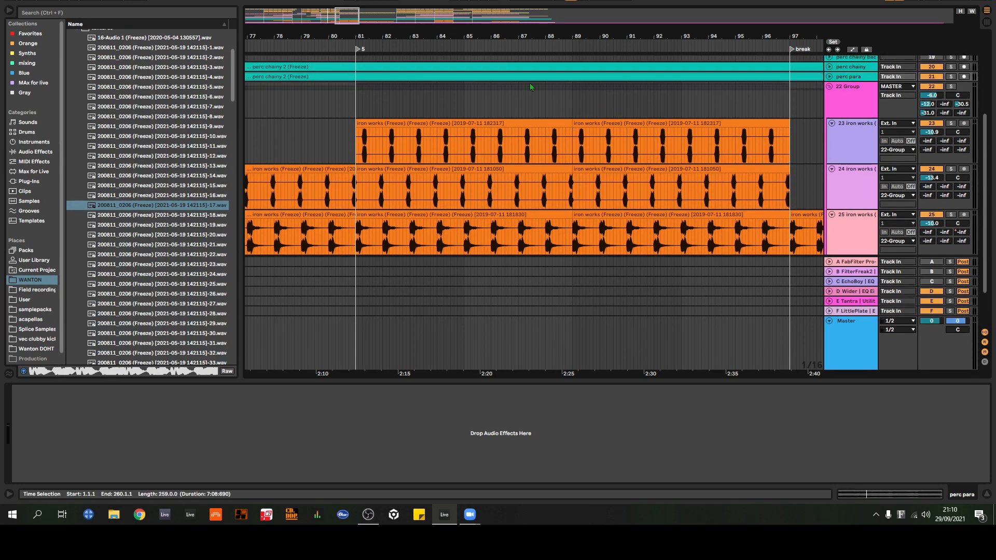
pyautogui.scroll(-2, 530, 83)
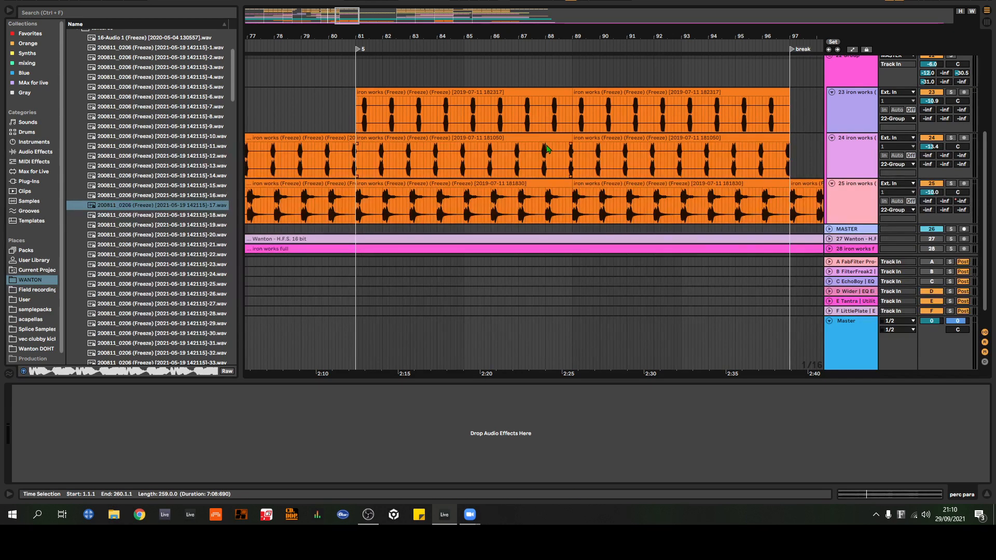
pyautogui.moveTo(501, 37); pyautogui.dragTo(427, 38)
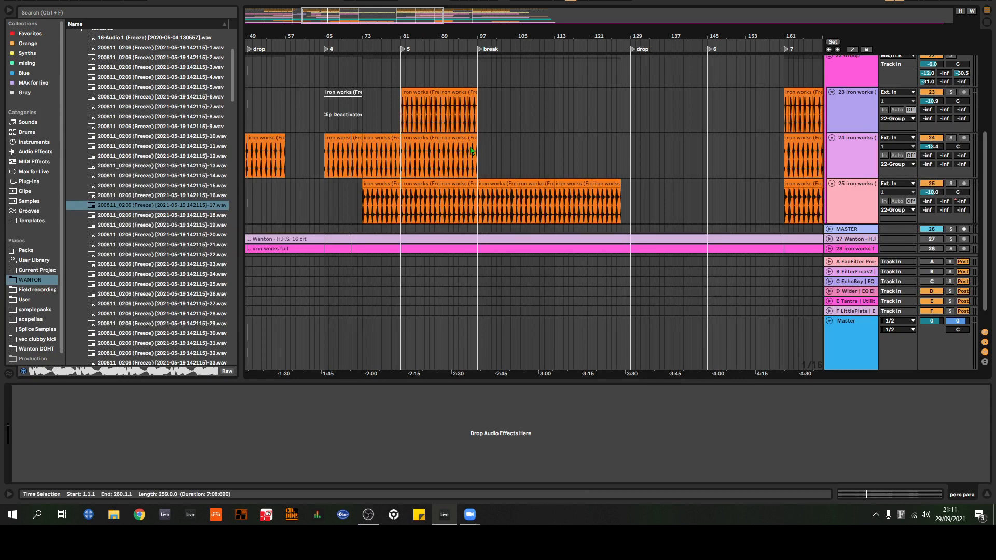
pyautogui.scroll(-1, 473, 152)
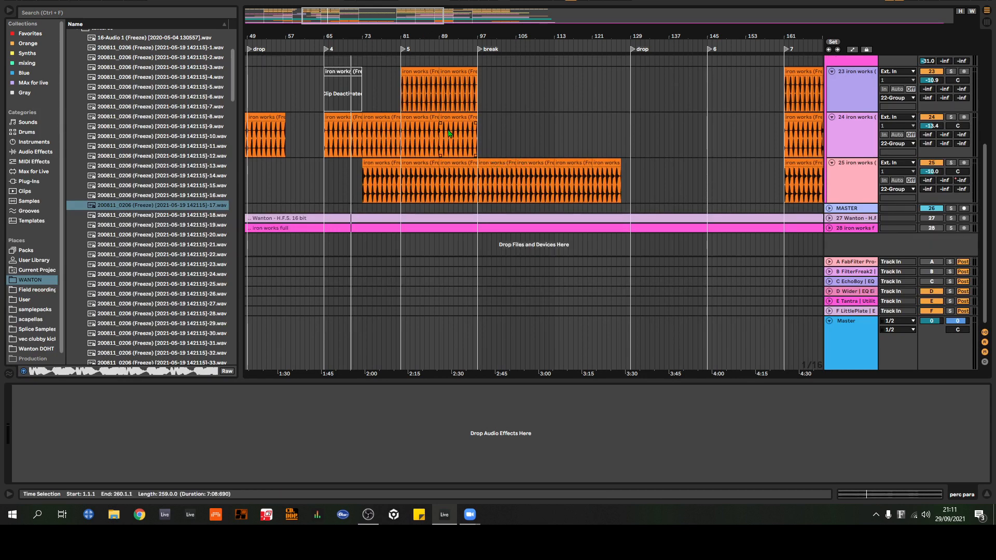
pyautogui.scroll(1, 509, 125)
pyautogui.scroll(3, 510, 86)
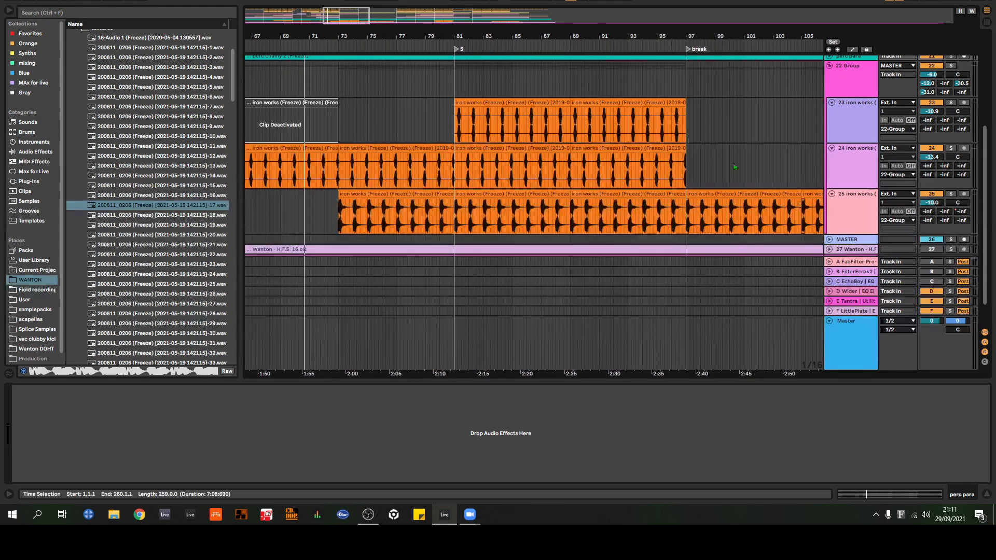
pyautogui.scroll(-1, 733, 163)
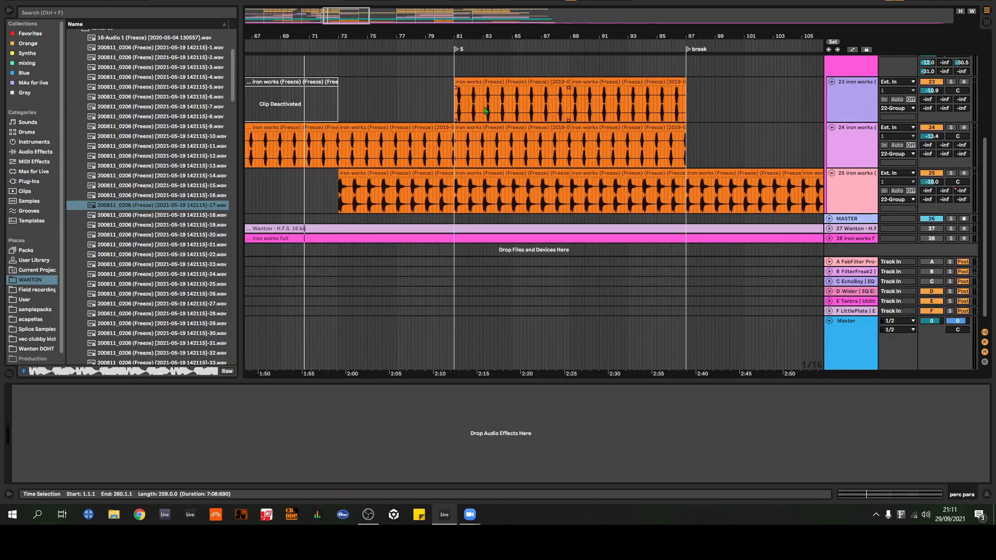
# Step: Select the clips on iron works tracks 23 to 25 from bar 81 to the break, and play them with the 22 Group soloed
pyautogui.moveTo(456, 108); pyautogui.dragTo(688, 194)
pyautogui.scroll(1, 947, 74)
pyautogui.click(950, 67)
pyautogui.press('space')
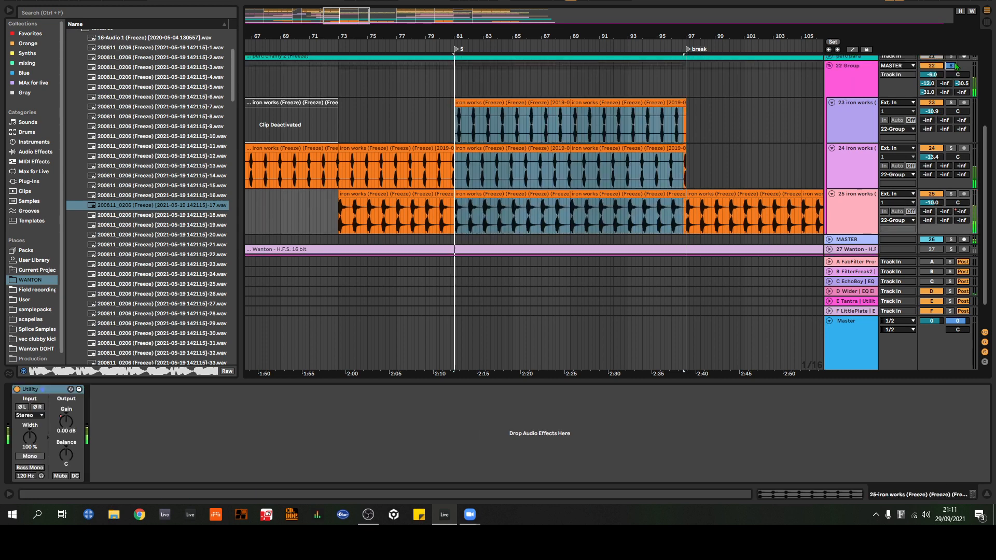
# Step: Examine the placement of the iron works clips across the arrangement and their interlocking hits in close-up between bars 81 and 97
pyautogui.scroll(-1, 726, 86)
pyautogui.moveTo(505, 37); pyautogui.dragTo(529, 10)
pyautogui.scroll(3, 953, 109)
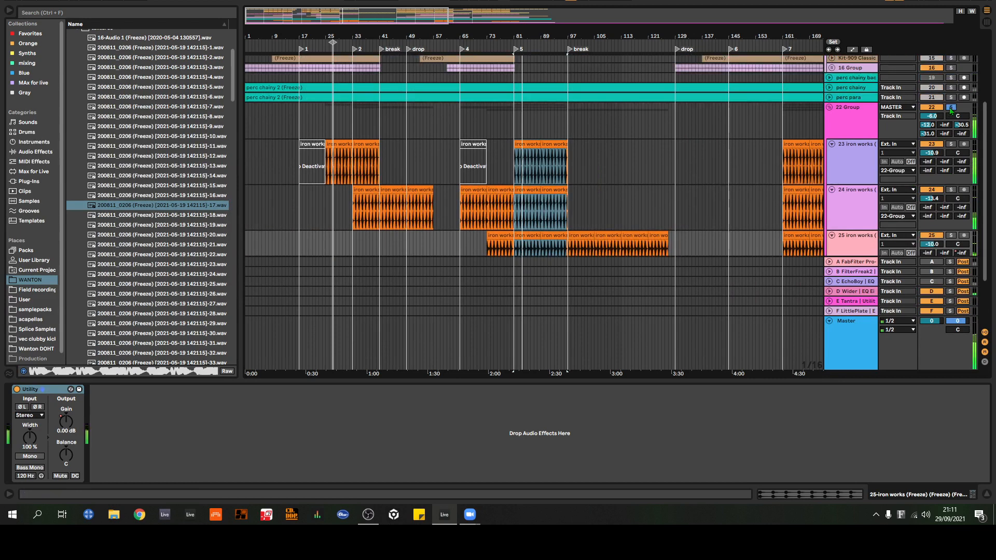
pyautogui.scroll(-1, 952, 109)
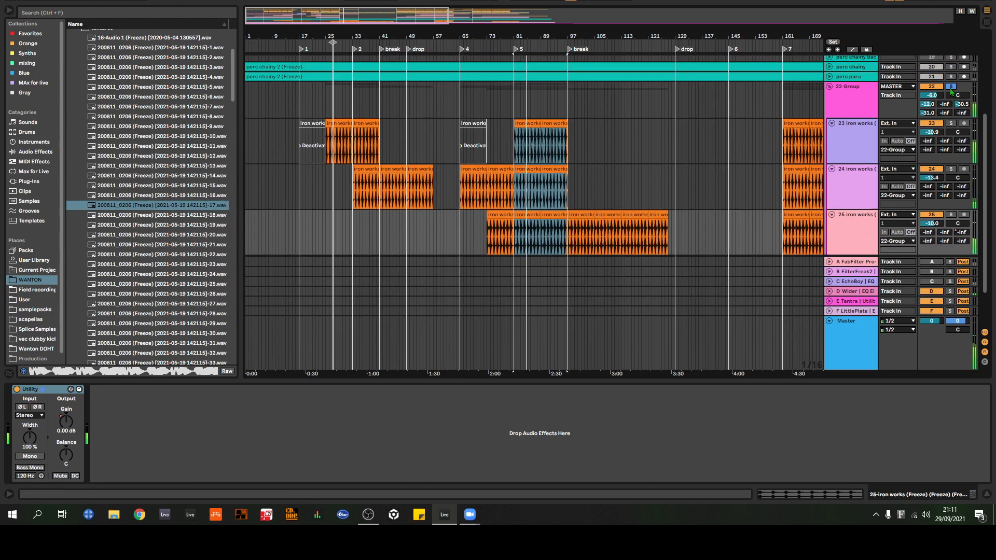
pyautogui.scroll(-2, 948, 89)
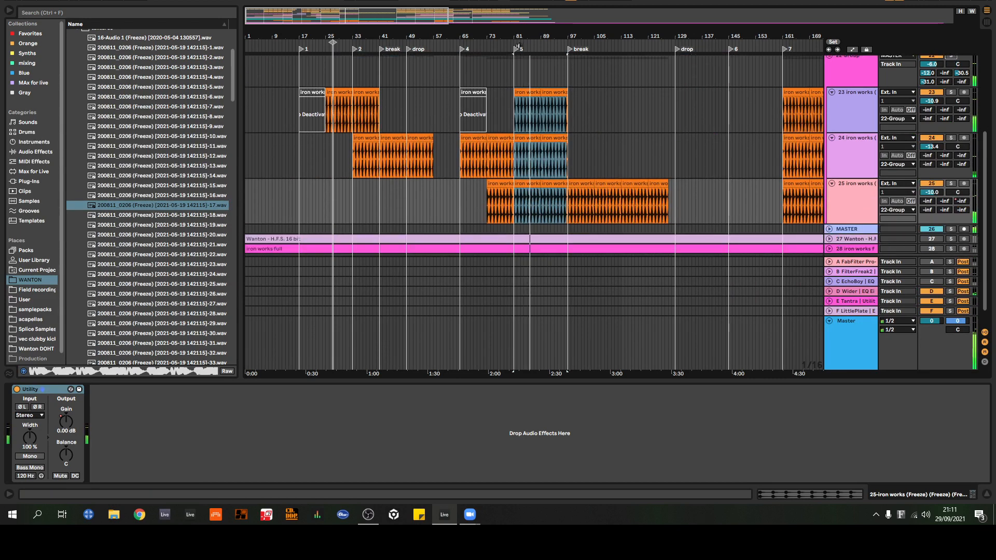
pyautogui.moveTo(522, 37)
pyautogui.mouseDown()
pyautogui.moveTo(522, 55)
pyautogui.moveTo(609, 41)
pyautogui.moveTo(564, 43)
pyautogui.moveTo(576, 49)
pyautogui.moveTo(586, 43)
pyautogui.moveTo(456, 36)
pyautogui.moveTo(556, 31)
pyautogui.mouseUp()
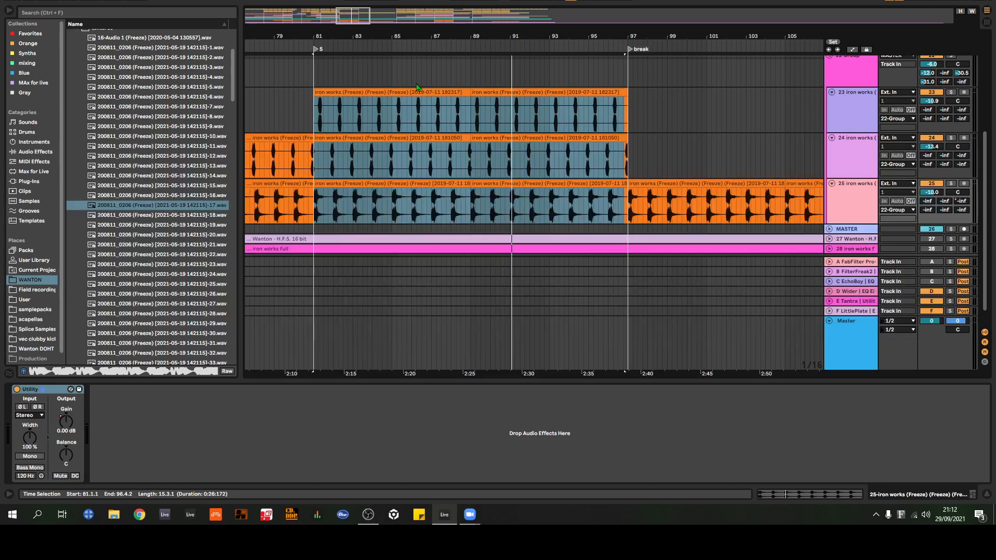
pyautogui.moveTo(478, 37); pyautogui.dragTo(484, 83)
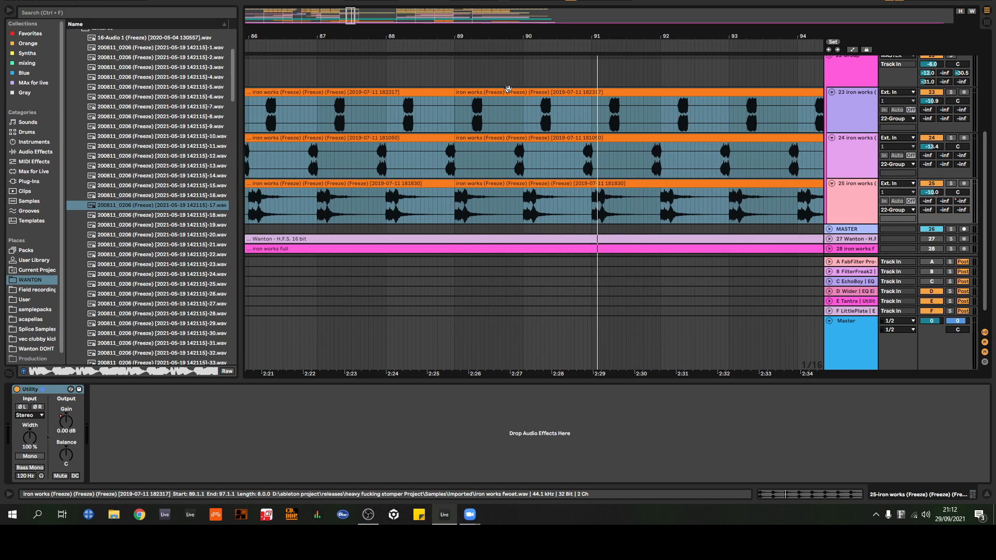
pyautogui.moveTo(540, 26); pyautogui.dragTo(577, 9)
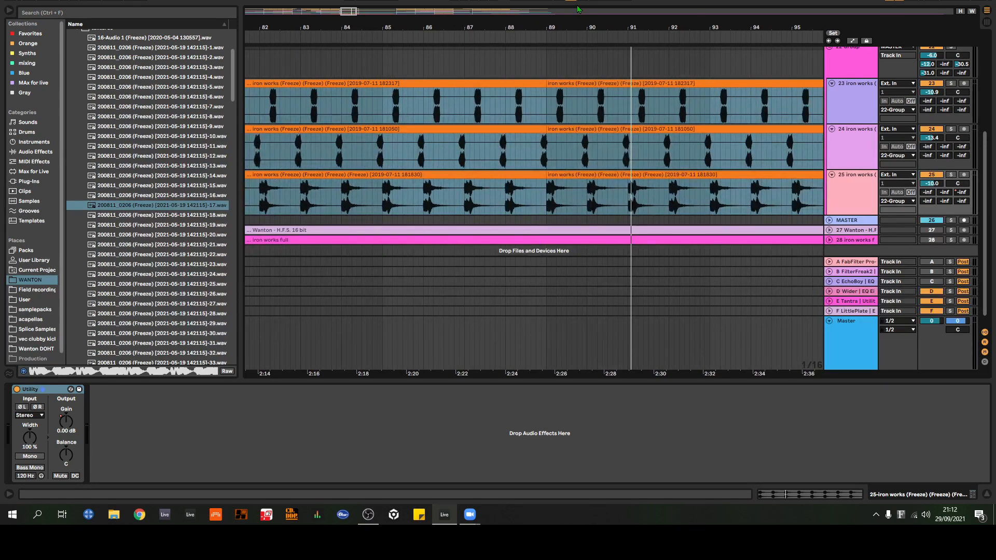
pyautogui.moveTo(516, 26); pyautogui.dragTo(560, 28)
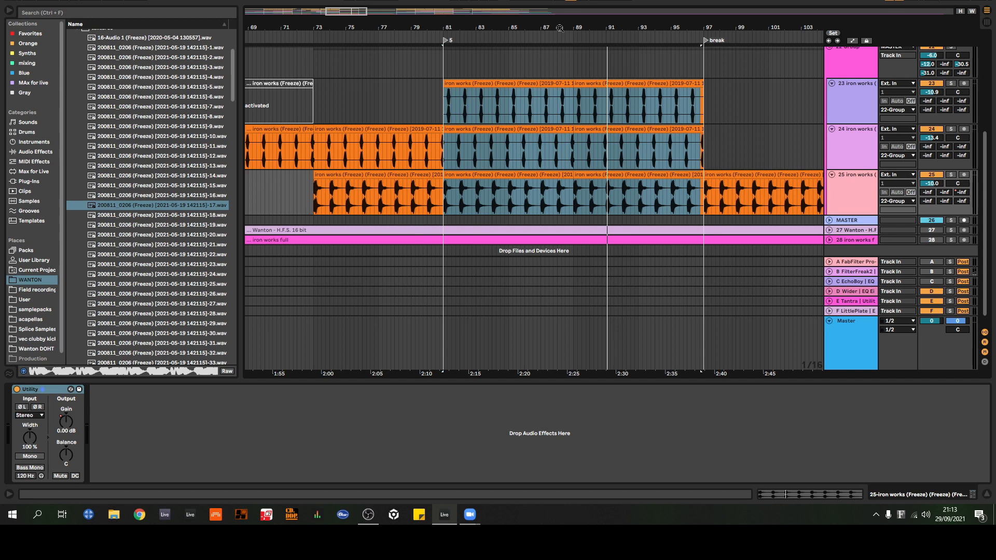
# Step: Unfold the perc para track and insert a new audio track directly below it
pyautogui.click(740, 104)
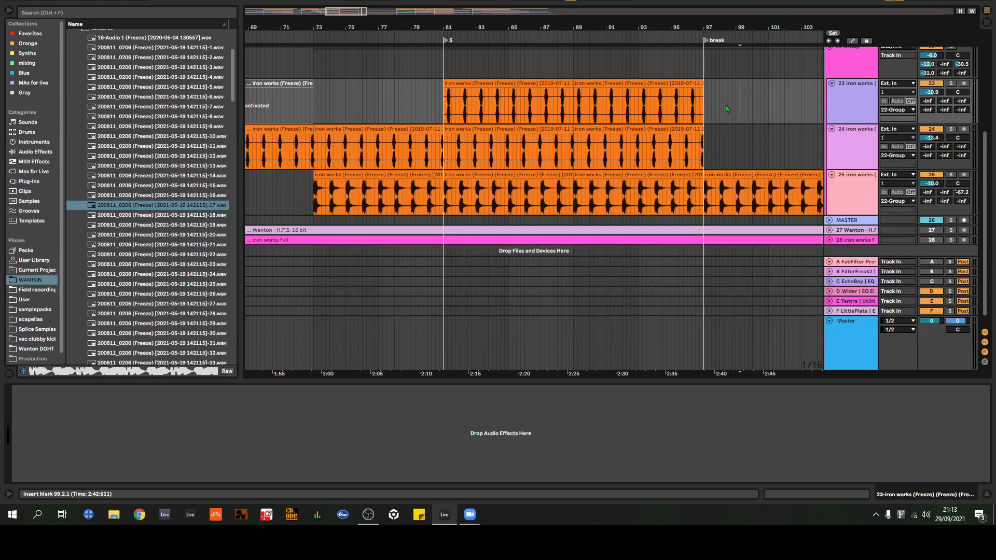
pyautogui.scroll(2, 842, 117)
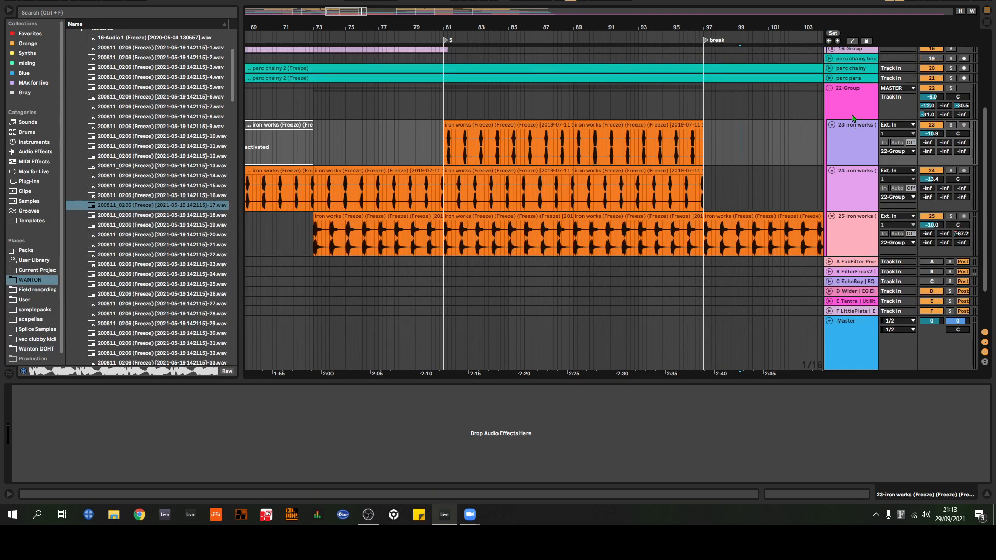
pyautogui.scroll(2, 848, 88)
pyautogui.click(851, 86)
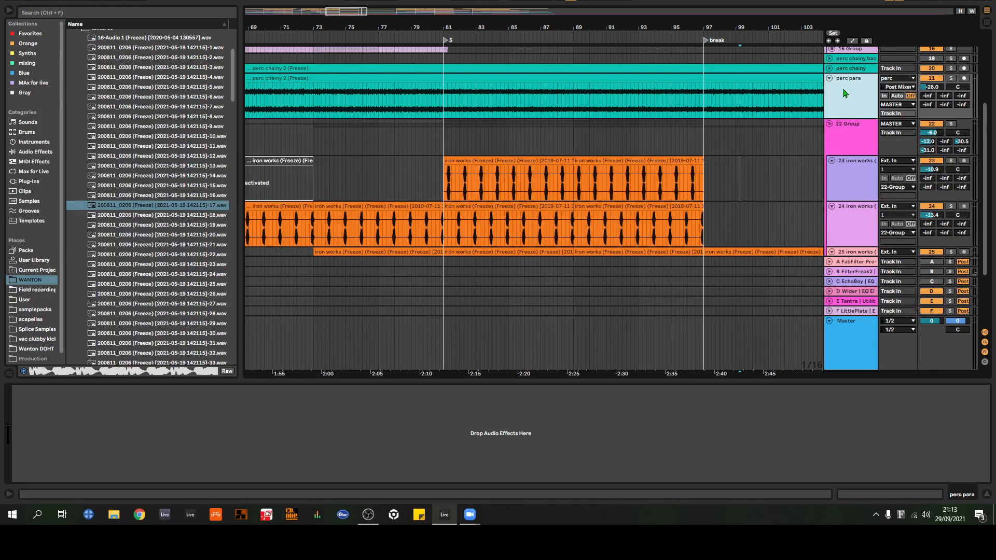
pyautogui.hotkey('ctrl', 't')
pyautogui.click(859, 161)
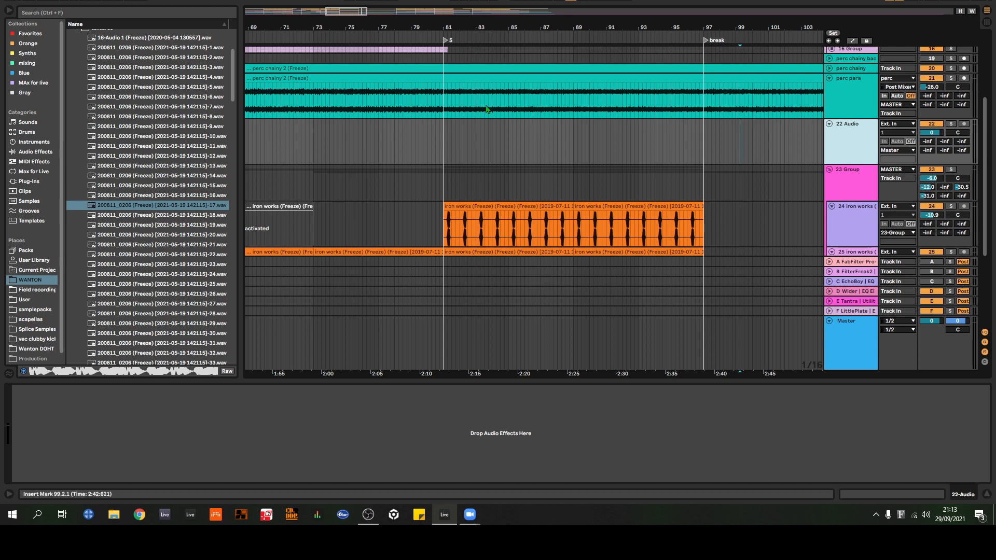
# Step: Find Virtual Mix Rack in the Blue collection and load it onto the new 22 Audio track
pyautogui.click(24, 92)
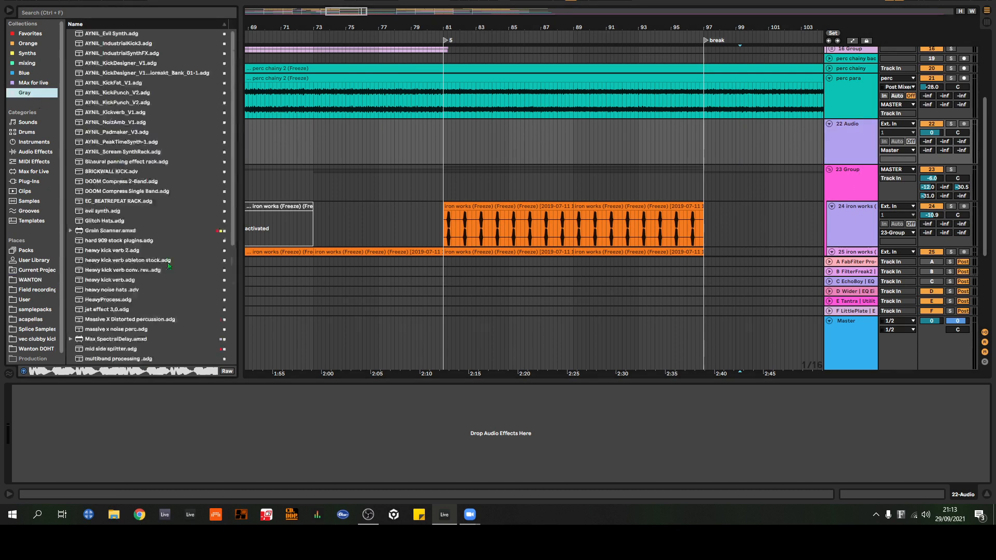
pyautogui.scroll(-3, 155, 291)
pyautogui.scroll(-1, 21, 67)
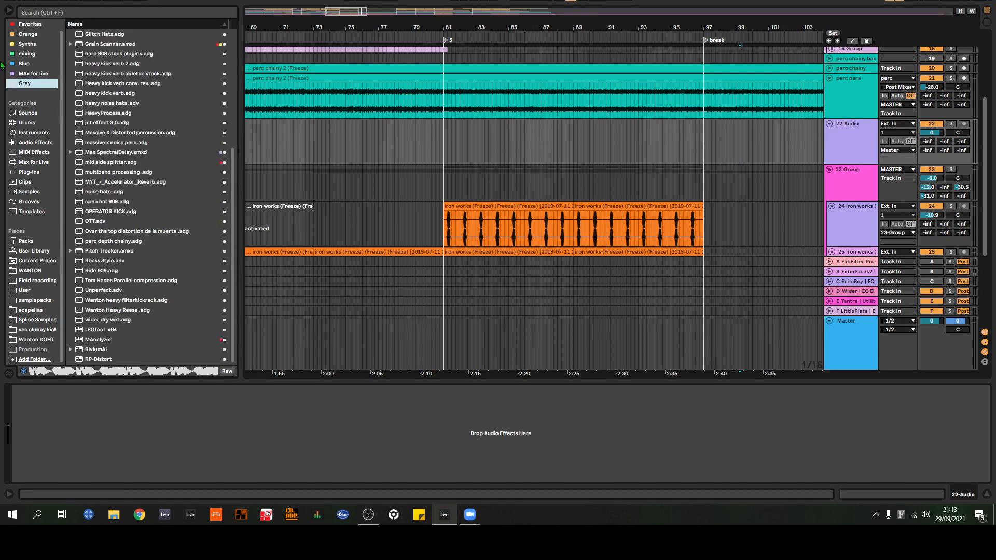
pyautogui.click(20, 63)
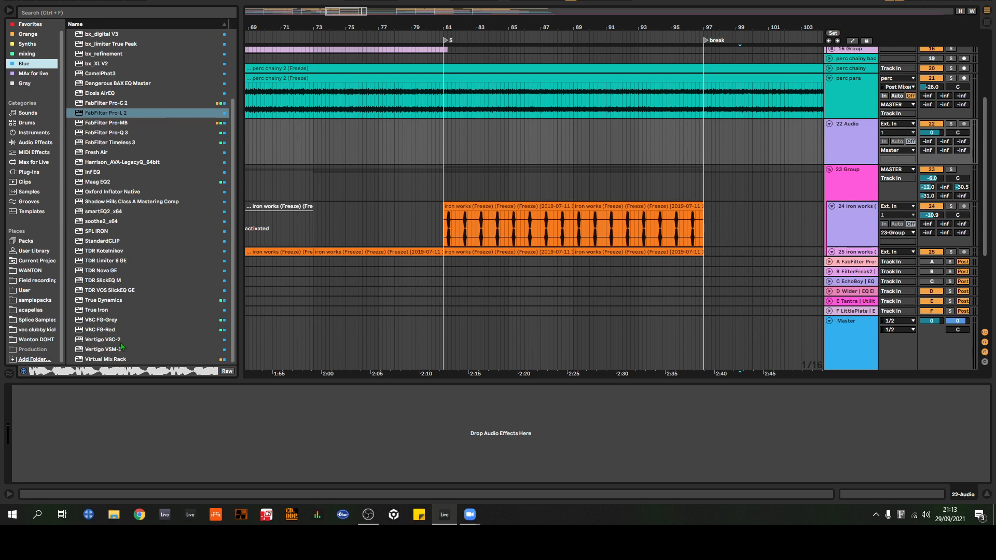
pyautogui.moveTo(106, 359); pyautogui.dragTo(419, 337)
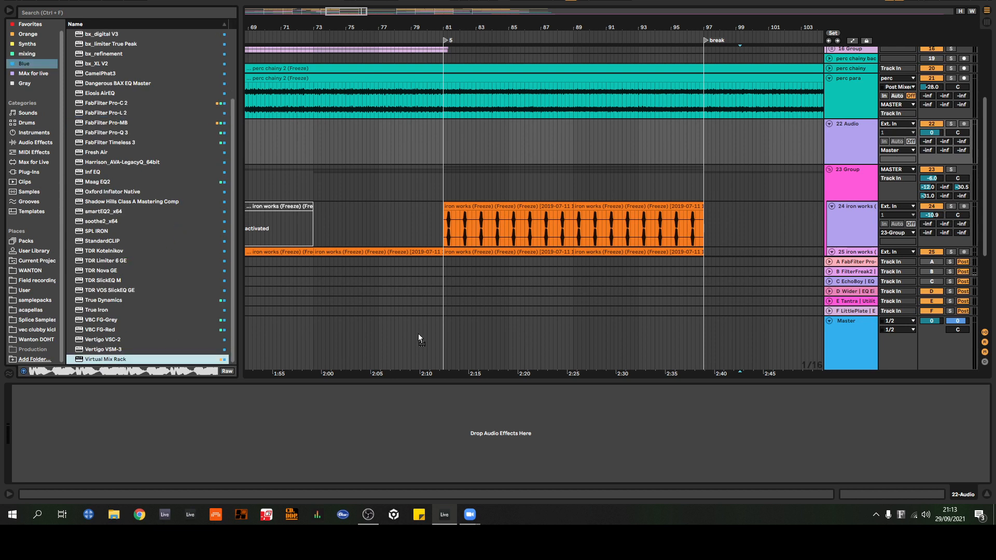
pyautogui.moveTo(830, 157); pyautogui.dragTo(851, 142)
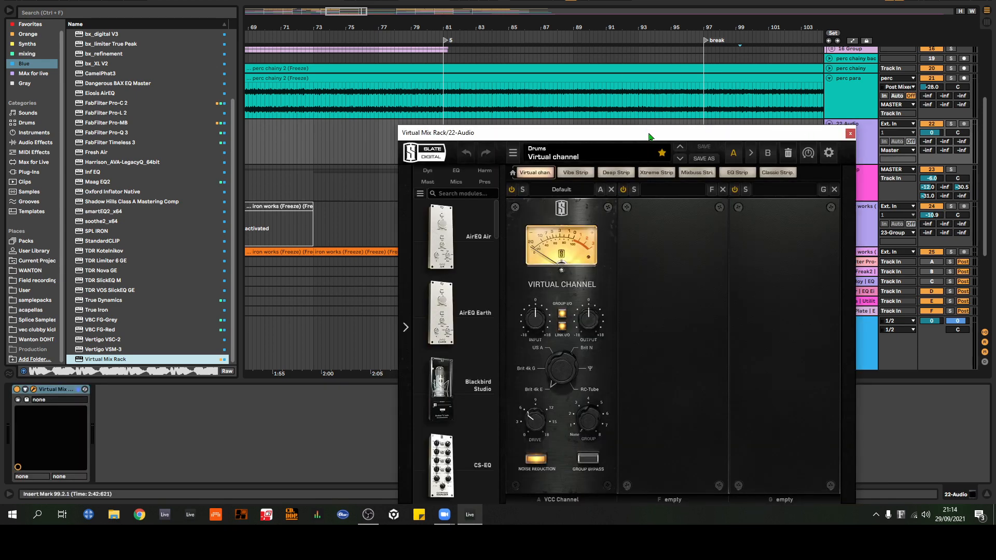
# Step: Add the FG-Stress compressor module to the Virtual Mix Rack and remove the Virtual Channel module
pyautogui.moveTo(646, 131); pyautogui.dragTo(585, 48)
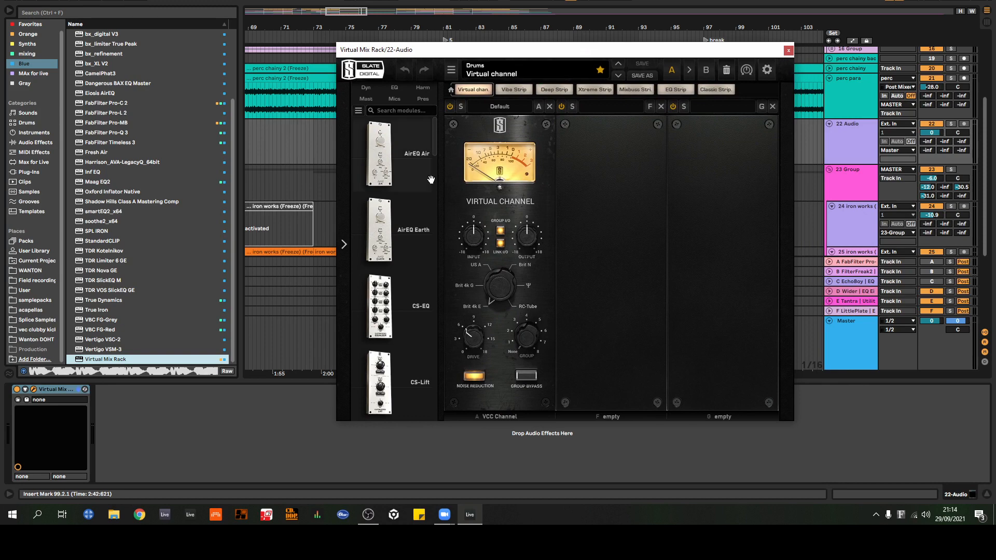
pyautogui.scroll(-2, 327, 198)
pyautogui.scroll(-15, 420, 258)
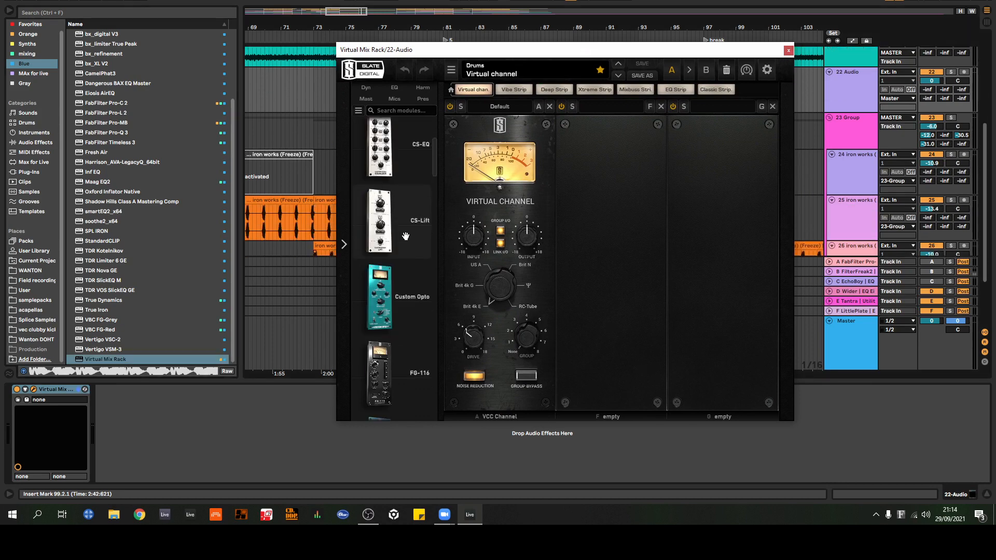
pyautogui.scroll(5, 420, 257)
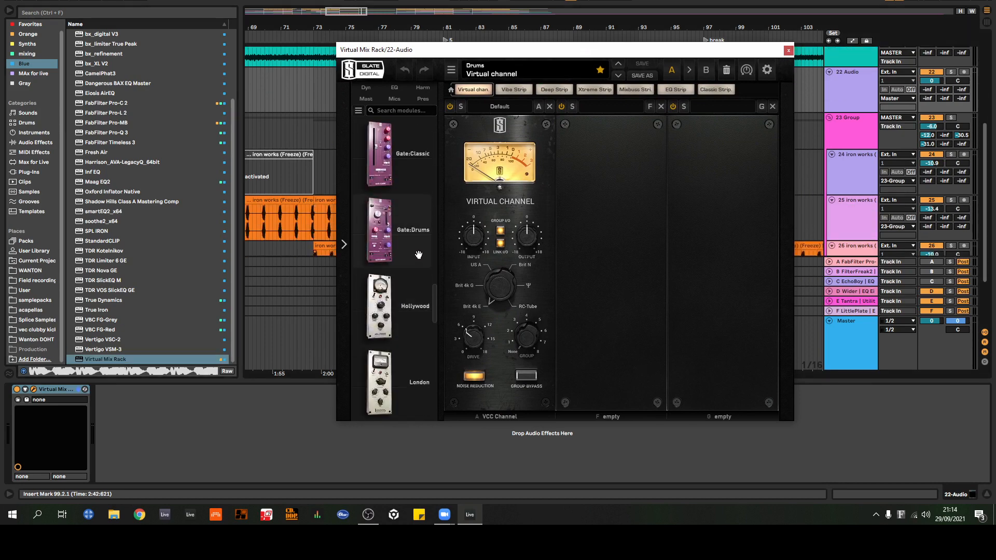
pyautogui.moveTo(418, 251); pyautogui.dragTo(597, 227)
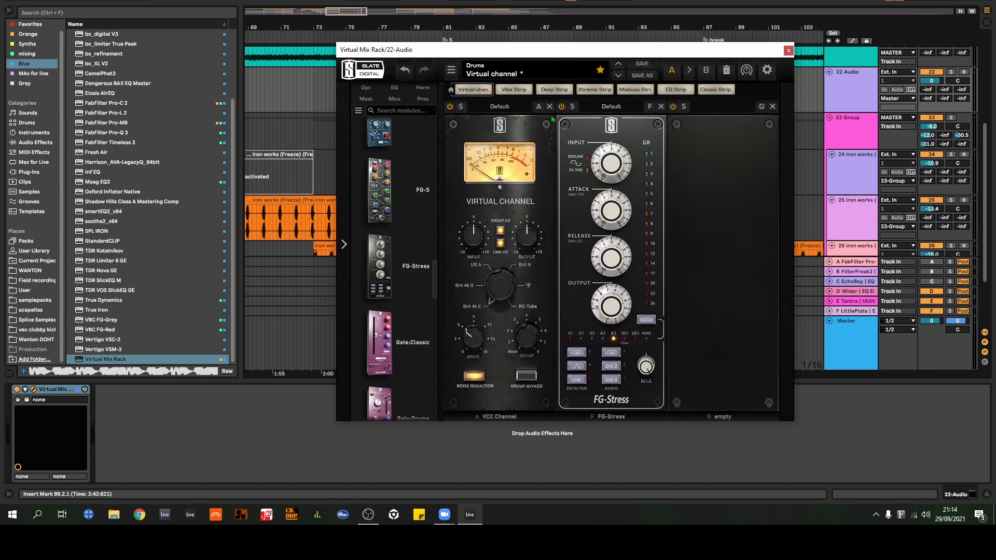
pyautogui.click(548, 108)
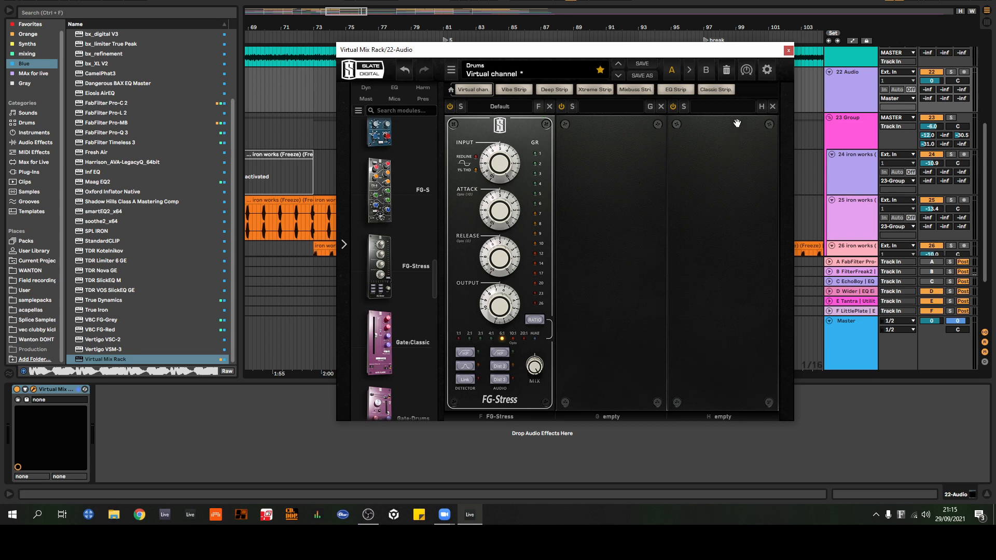
# Step: Route the perc track into 22 Audio, set its monitoring to In, and solo it
pyautogui.moveTo(765, 54); pyautogui.dragTo(647, 154)
pyautogui.scroll(3, 792, 133)
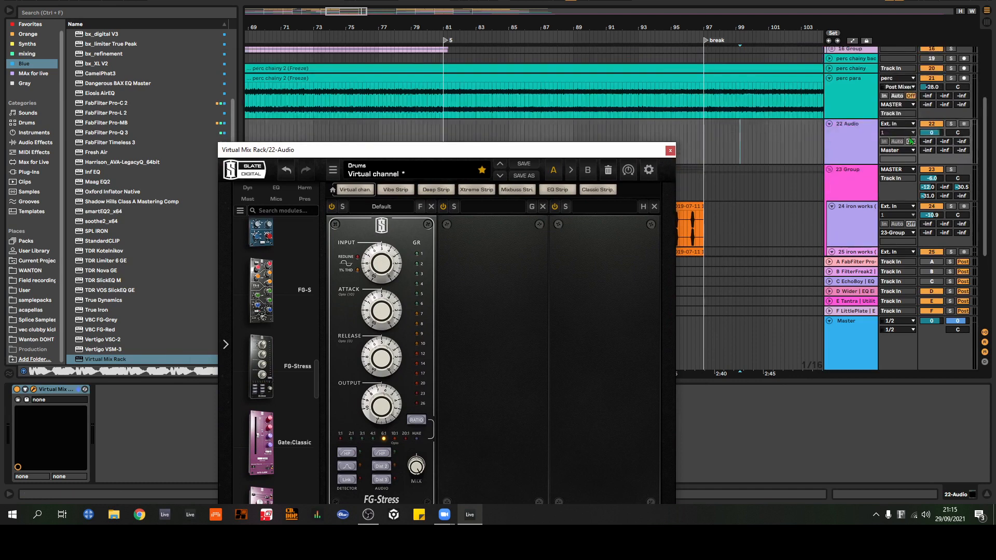
pyautogui.click(894, 125)
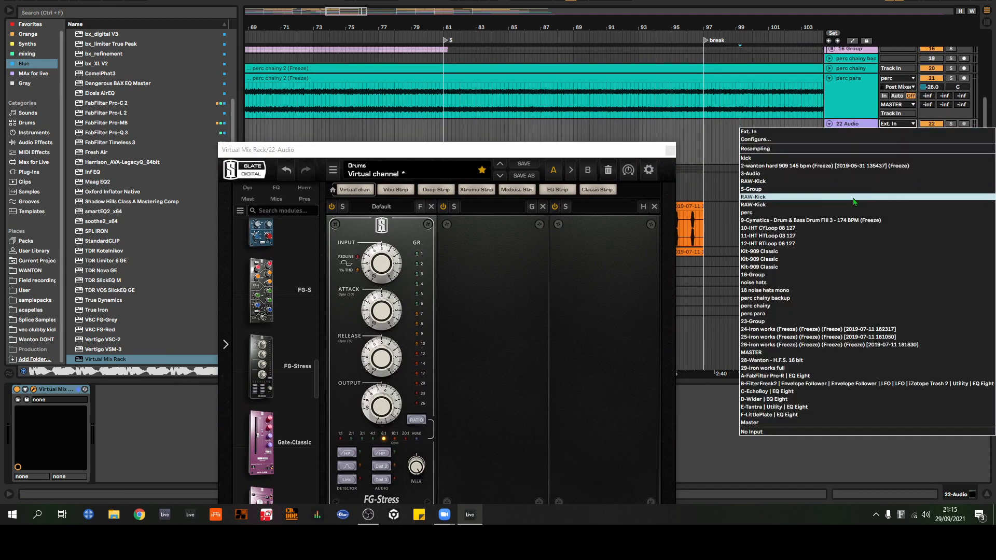
pyautogui.click(810, 200)
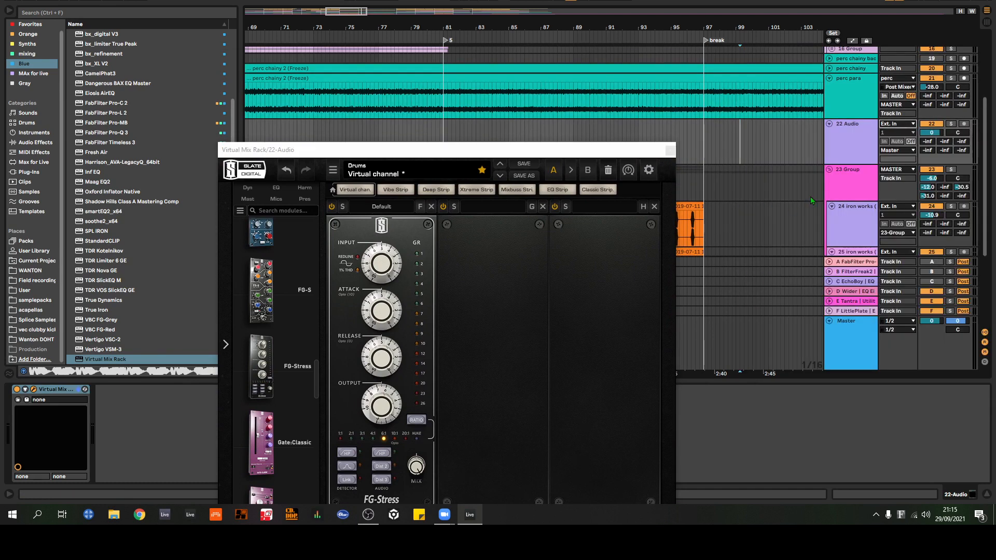
pyautogui.click(884, 142)
pyautogui.click(951, 124)
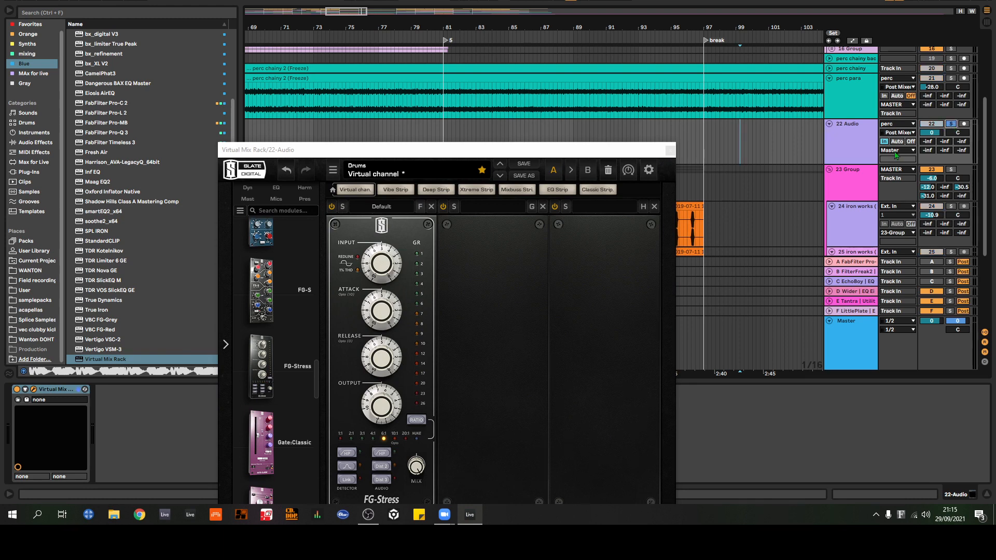
# Step: Play the arrangement from shortly before section 2 to hear the perc signal through the soloed 22 Audio track
pyautogui.moveTo(425, 26); pyautogui.dragTo(379, 32)
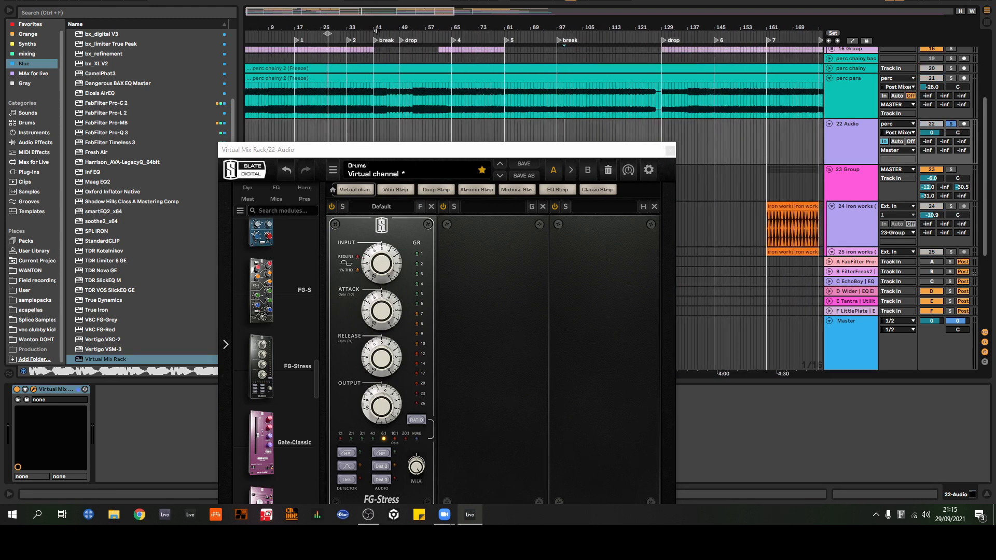
pyautogui.click(411, 36)
pyautogui.scroll(5, 950, 78)
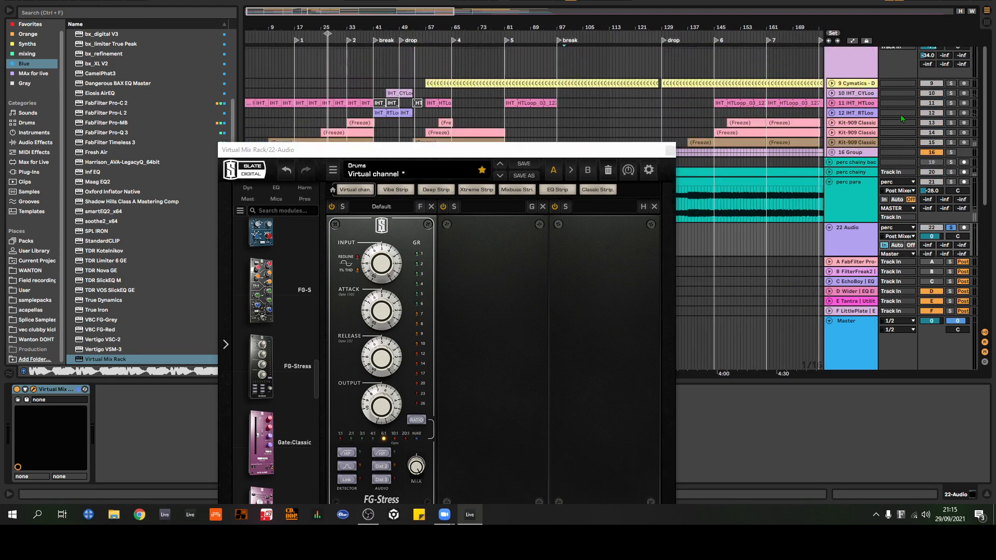
pyautogui.scroll(-6, 951, 63)
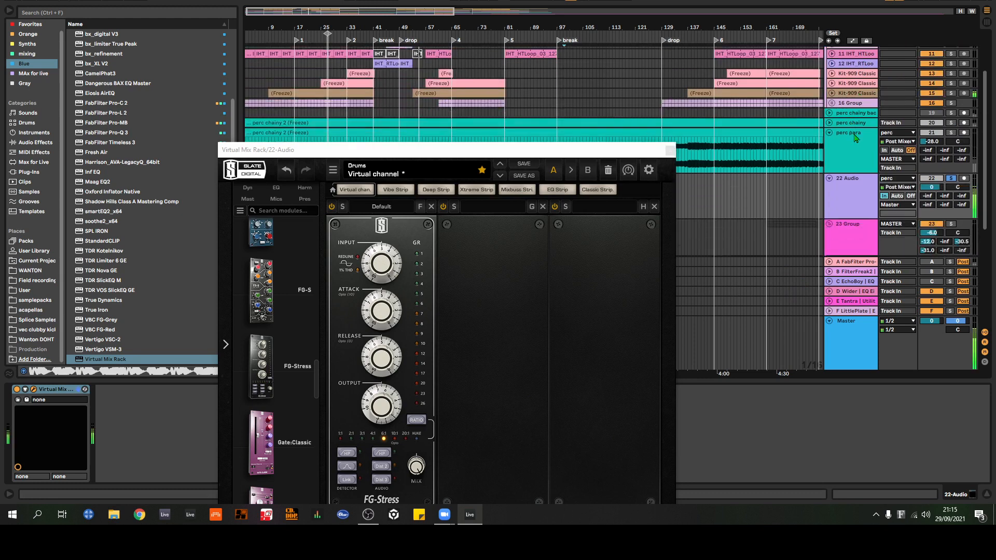
pyautogui.scroll(1, 727, 139)
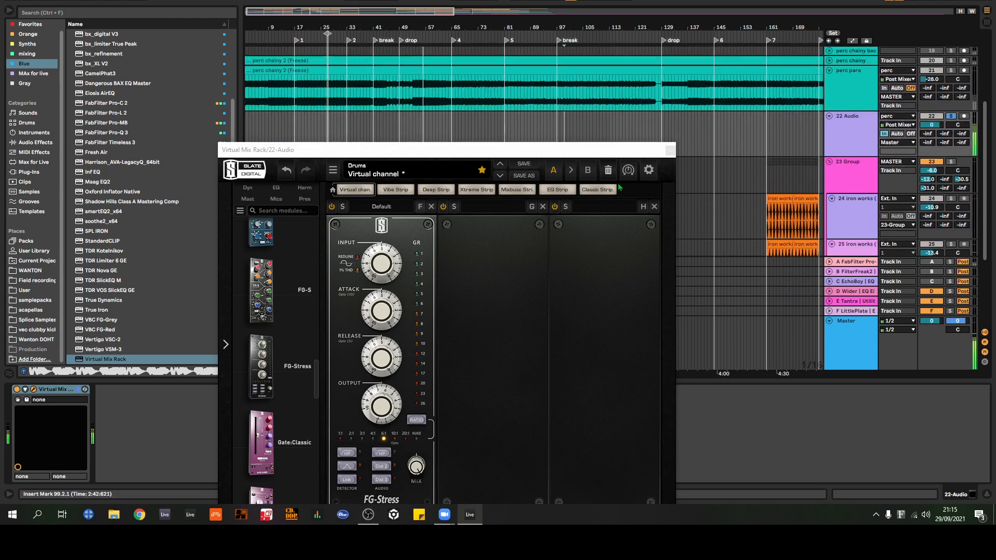
# Step: Raise the FG-Stress input to 10.2 and attack to 10.5, compensating with a 22 Audio volume of -9.9 dB
pyautogui.moveTo(542, 150); pyautogui.dragTo(585, 57)
pyautogui.moveTo(427, 171); pyautogui.dragTo(434, 118)
pyautogui.moveTo(932, 125); pyautogui.dragTo(931, 138)
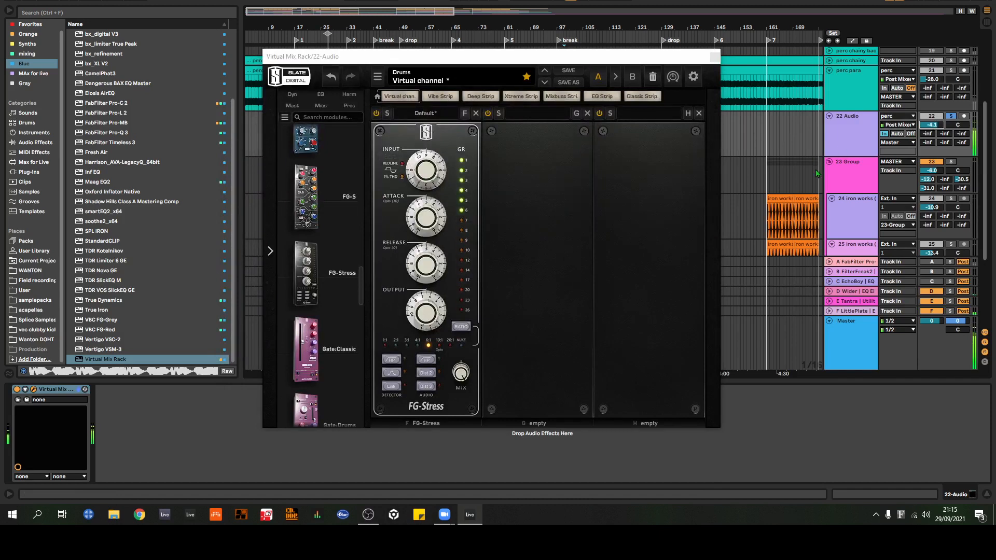
pyautogui.click(425, 182)
pyautogui.moveTo(425, 183); pyautogui.dragTo(425, 168)
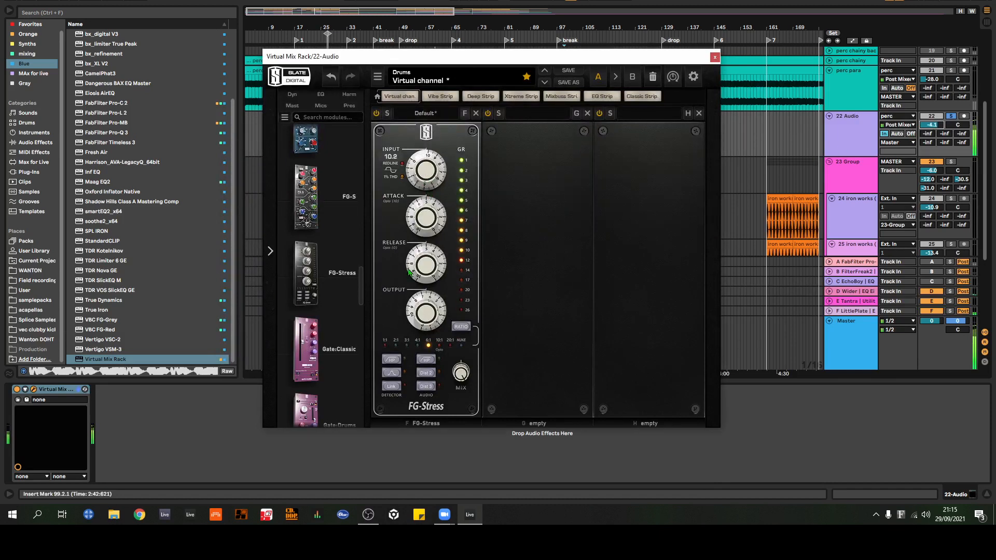
pyautogui.moveTo(419, 271); pyautogui.dragTo(428, 205)
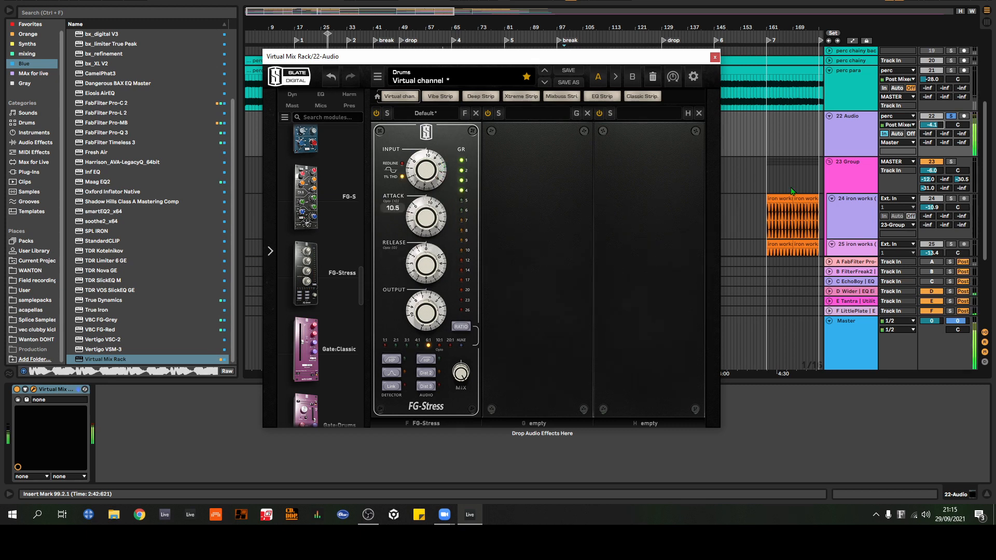
pyautogui.moveTo(932, 125); pyautogui.dragTo(932, 139)
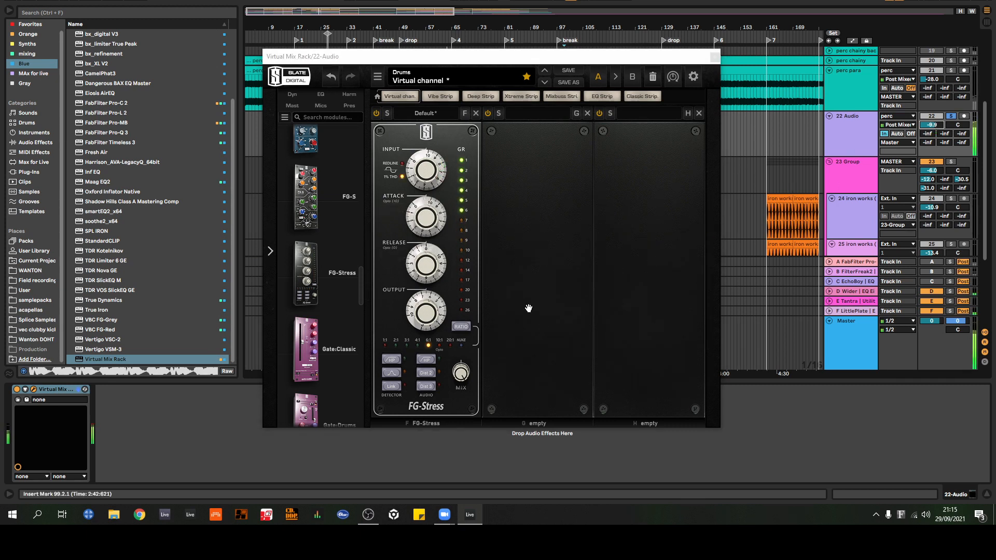
# Step: Configure the FG-Stress with the NUKE ratio, Dist 2 distortion and an output of 10.0
pyautogui.click(460, 326)
pyautogui.click(461, 329)
pyautogui.click(461, 329)
pyautogui.click(461, 329)
pyautogui.click(461, 329)
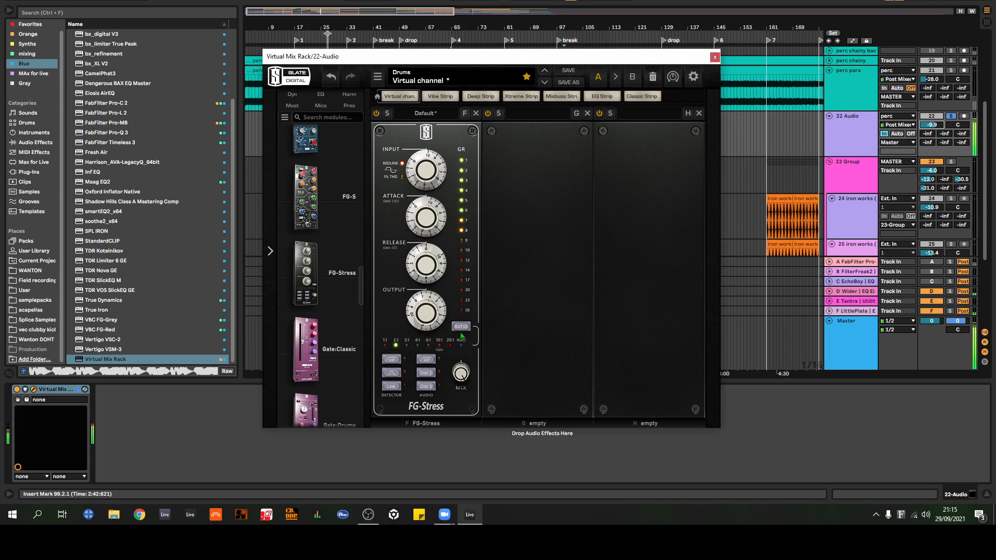
pyautogui.click(461, 329)
pyautogui.click(461, 329)
pyautogui.click(462, 329)
pyautogui.click(462, 329)
pyautogui.click(461, 328)
pyautogui.click(462, 329)
pyautogui.click(427, 373)
pyautogui.moveTo(437, 321); pyautogui.dragTo(430, 277)
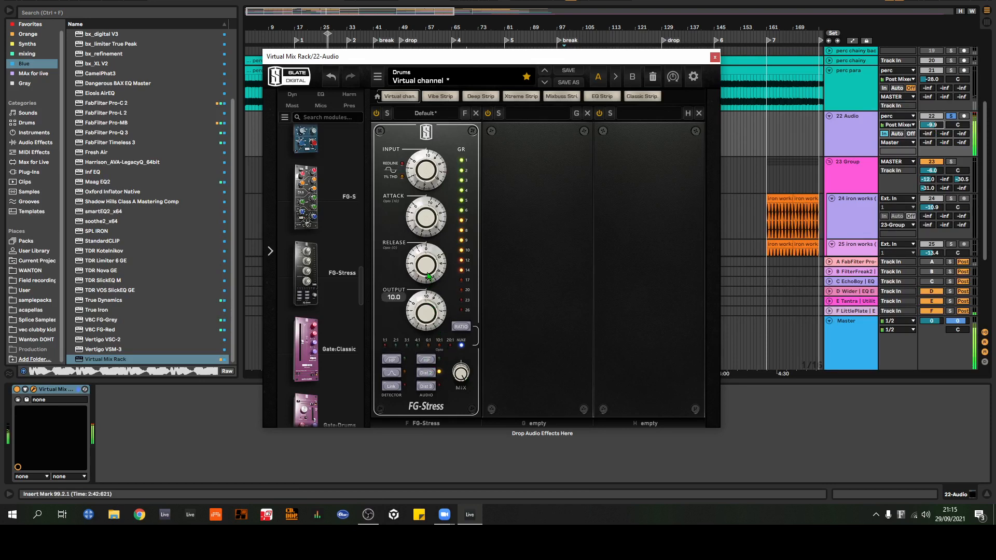
# Step: Blend 22 Audio under the mix at a volume of -32.6 dB, comparing it soloed and unsoloed
pyautogui.moveTo(930, 125); pyautogui.dragTo(930, 181)
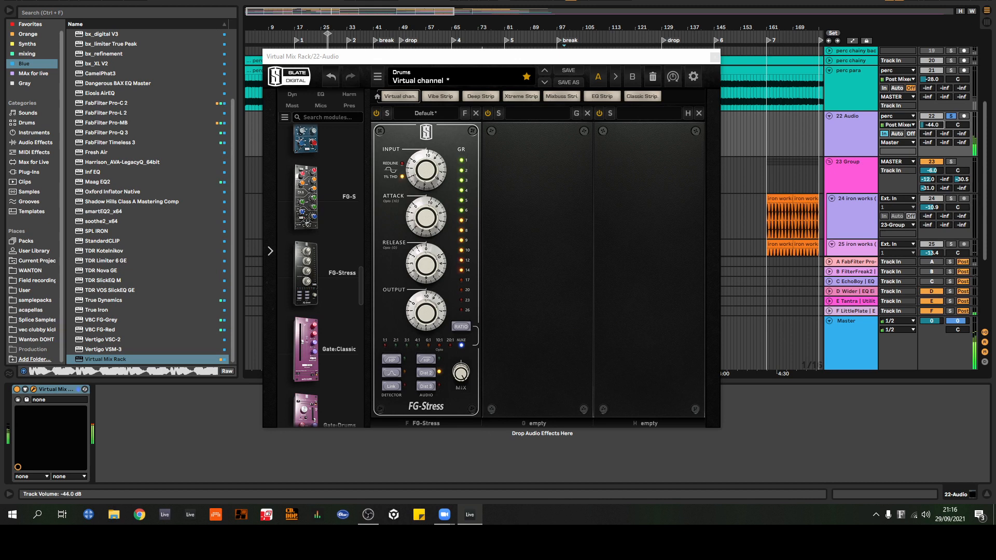
pyautogui.click(951, 116)
pyautogui.click(951, 116)
pyautogui.moveTo(929, 124); pyautogui.dragTo(930, 107)
pyautogui.click(950, 117)
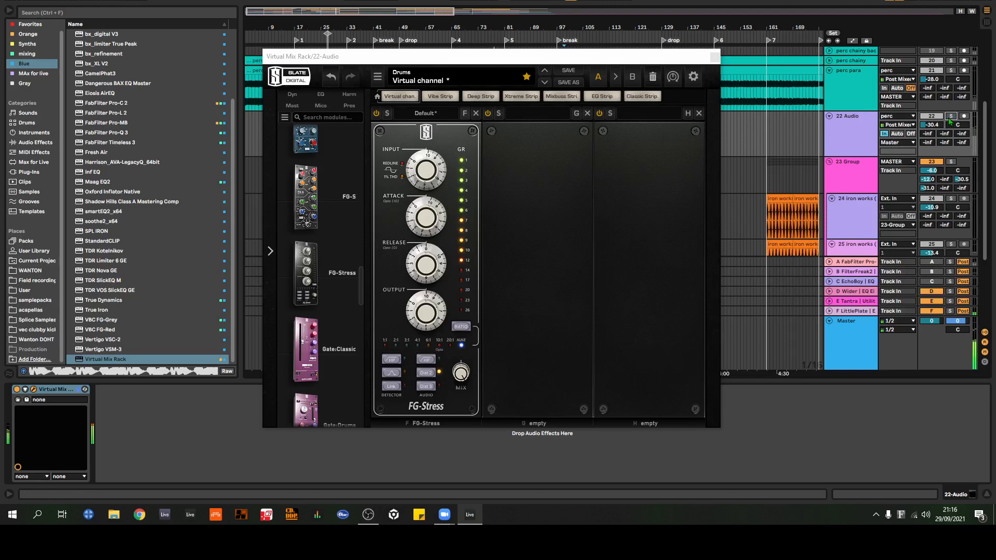
pyautogui.click(951, 115)
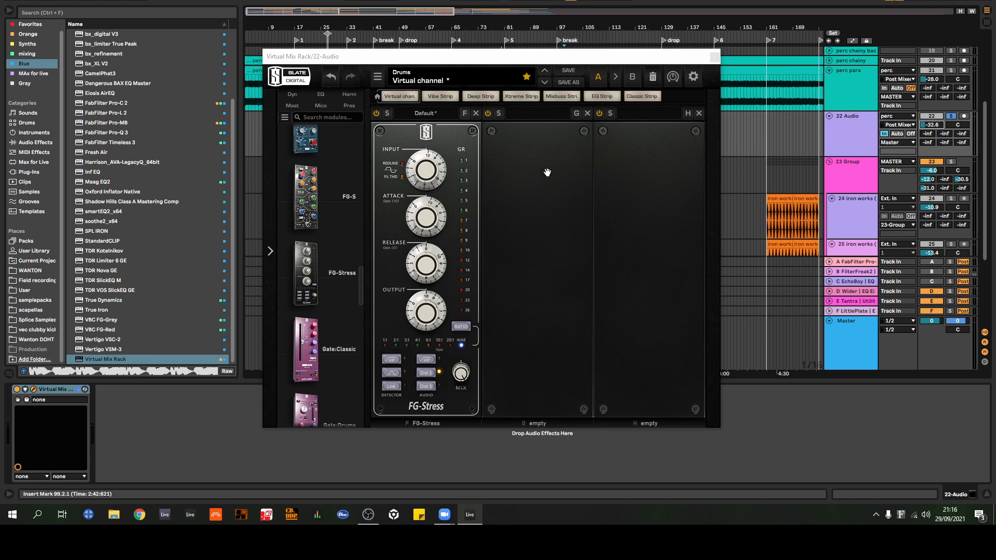
# Step: Close and remove the Virtual Mix Rack, and delete the 22 Audio track
pyautogui.click(715, 56)
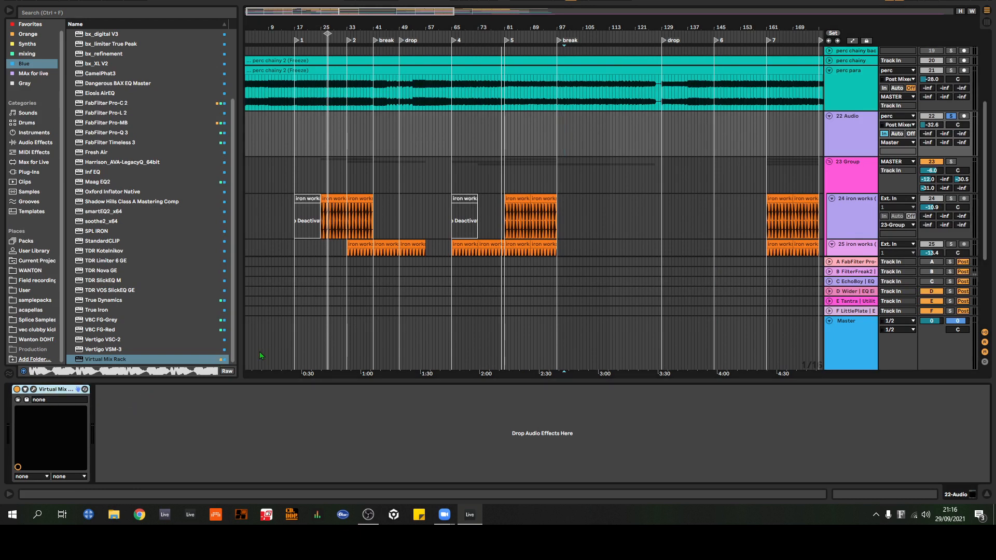
pyautogui.press('Delete')
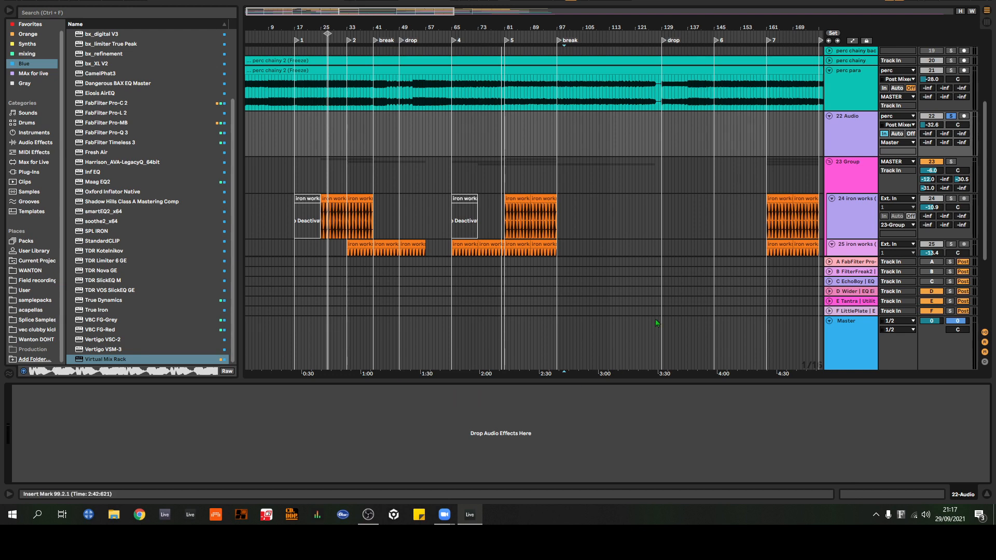
pyautogui.click(844, 133)
pyautogui.press('Delete')
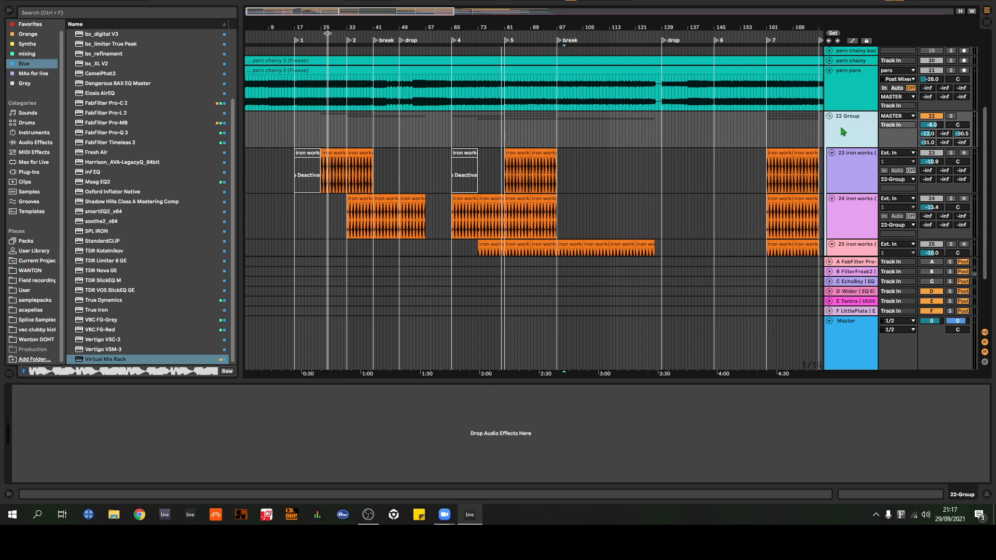
pyautogui.scroll(-5, 844, 130)
pyautogui.scroll(4, 849, 124)
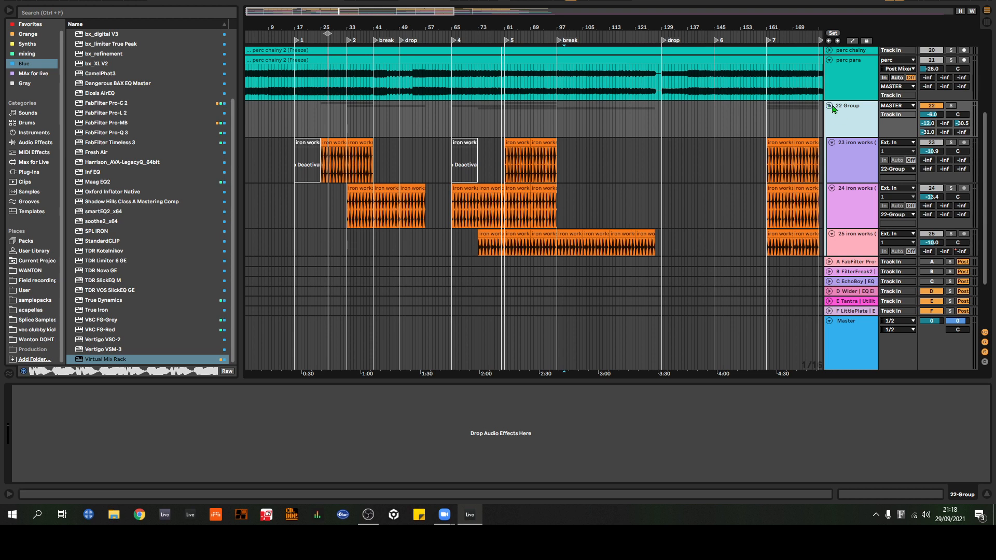
# Step: Fold the 22 Group and inspect the whole waveform of the 27 Wanton - H.F.S. track, folding it again
pyautogui.click(829, 106)
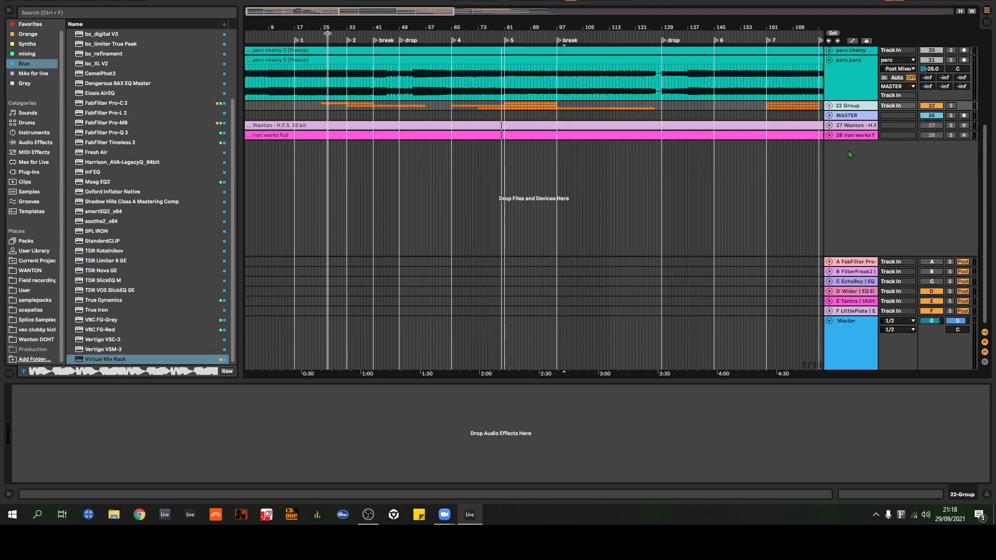
pyautogui.click(829, 126)
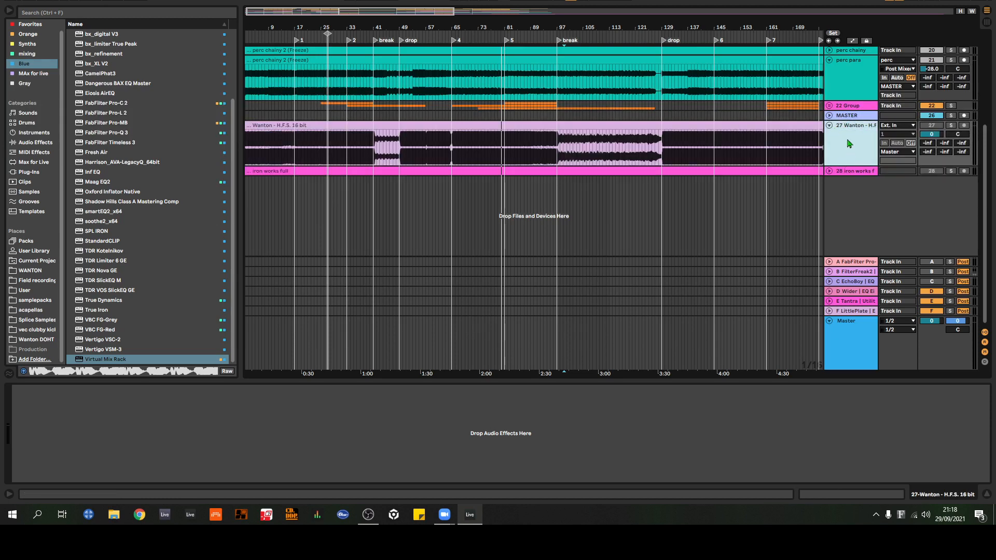
pyautogui.moveTo(784, 32); pyautogui.dragTo(778, 4)
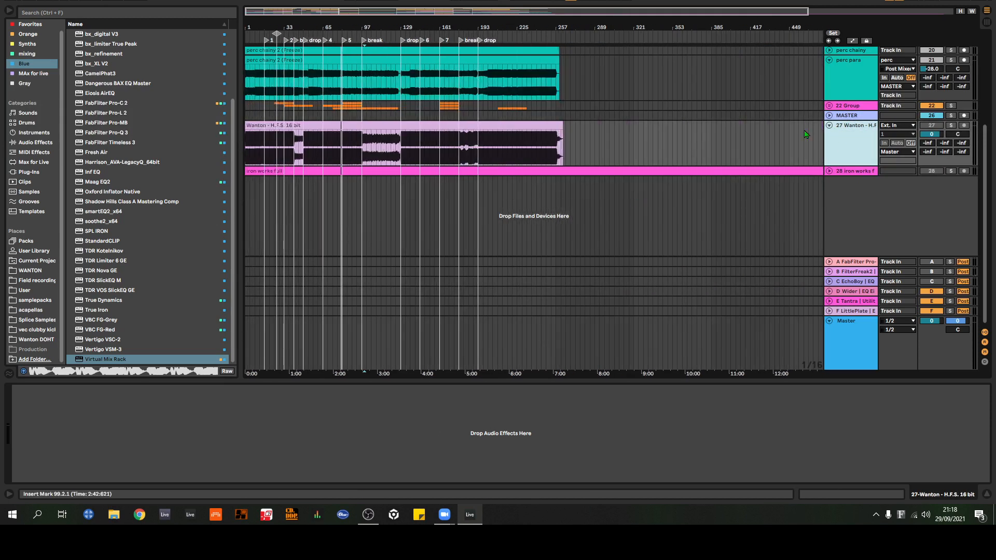
pyautogui.click(830, 125)
# Step: Unfold and enlarge the 28 iron works full track, and play it soloed at a volume of -3.6 dB
pyautogui.moveTo(327, 27); pyautogui.dragTo(511, 73)
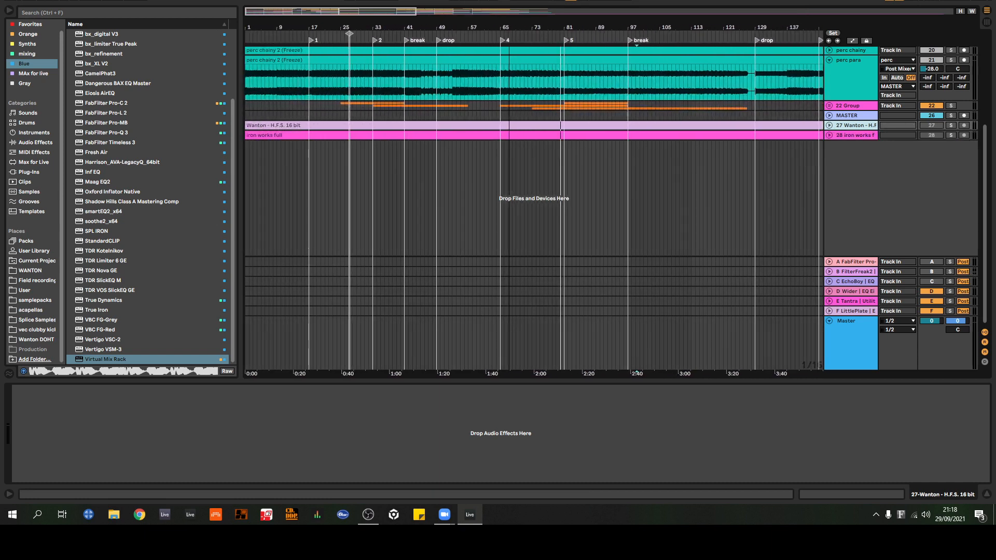
pyautogui.click(830, 135)
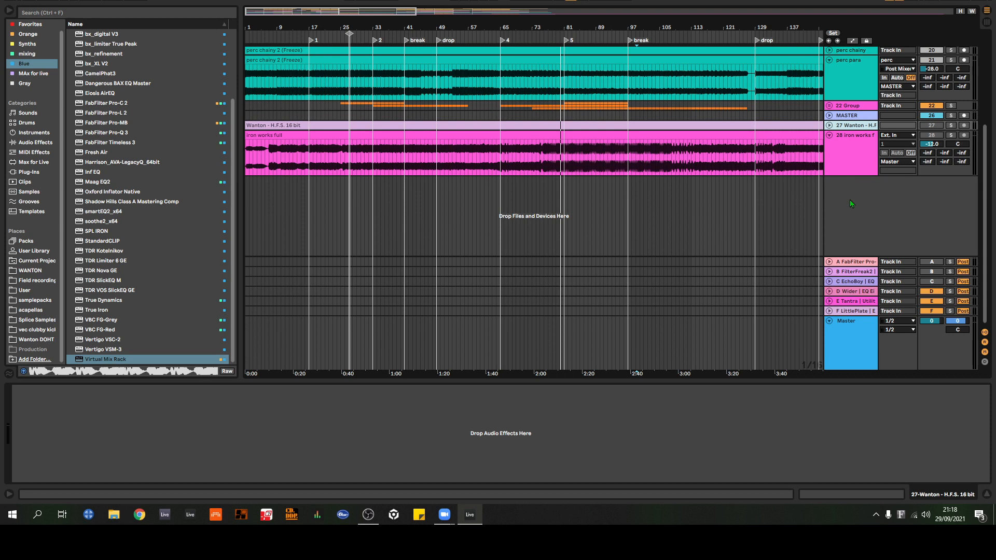
pyautogui.moveTo(850, 176); pyautogui.dragTo(851, 244)
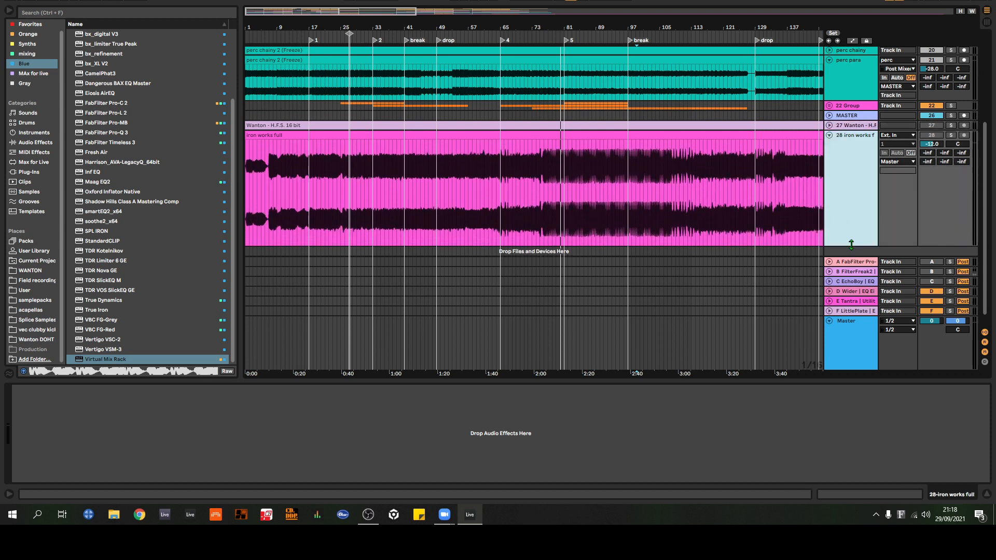
pyautogui.click(952, 135)
pyautogui.press('space')
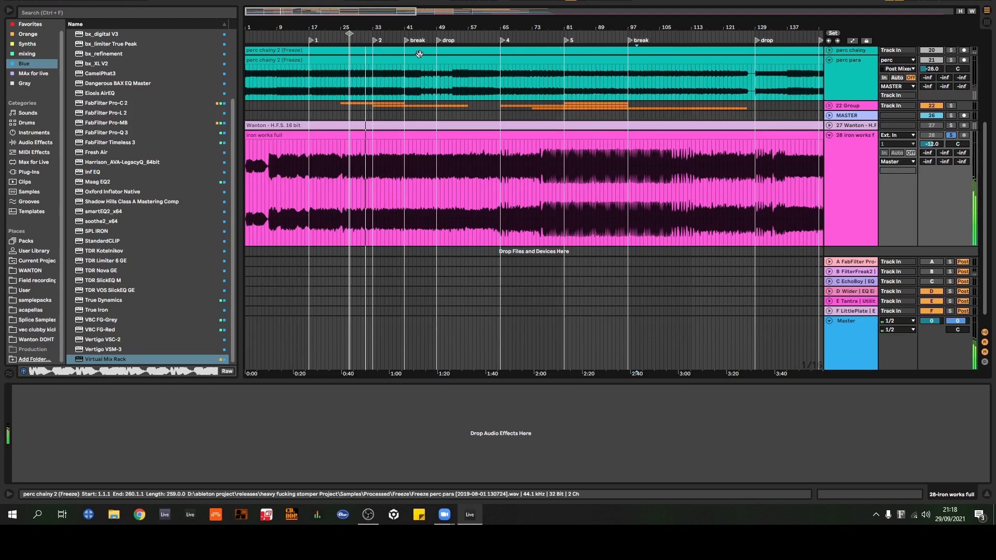
pyautogui.moveTo(932, 144); pyautogui.dragTo(932, 130)
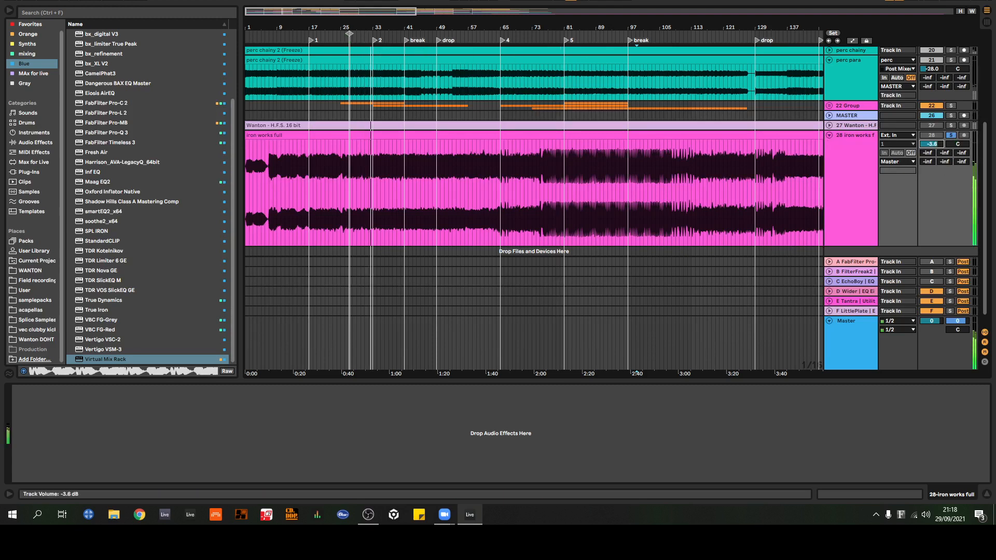
# Step: Audition the iron works full recording from the first break, just before marker 5, and midway through the second break
pyautogui.click(426, 33)
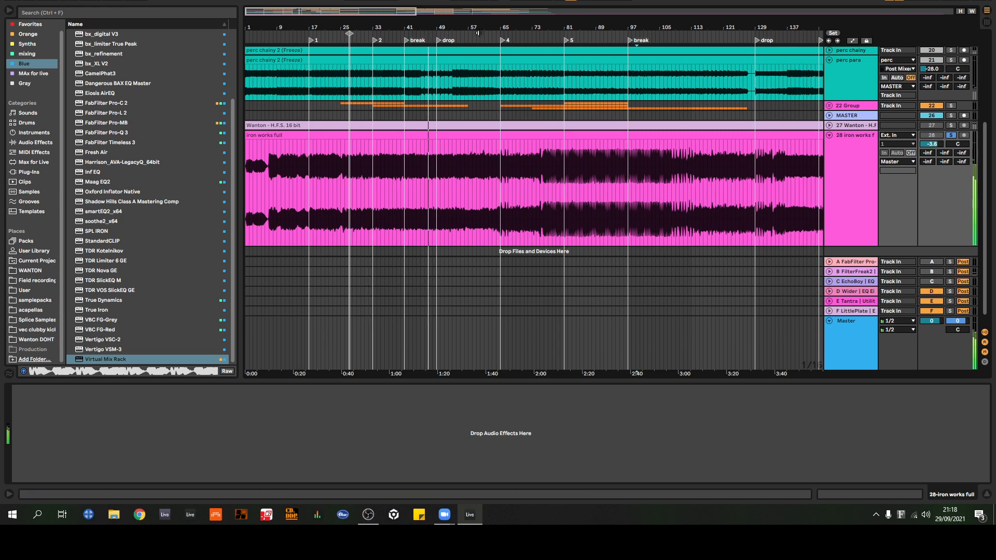
pyautogui.click(549, 38)
pyautogui.moveTo(567, 28); pyautogui.dragTo(446, 45)
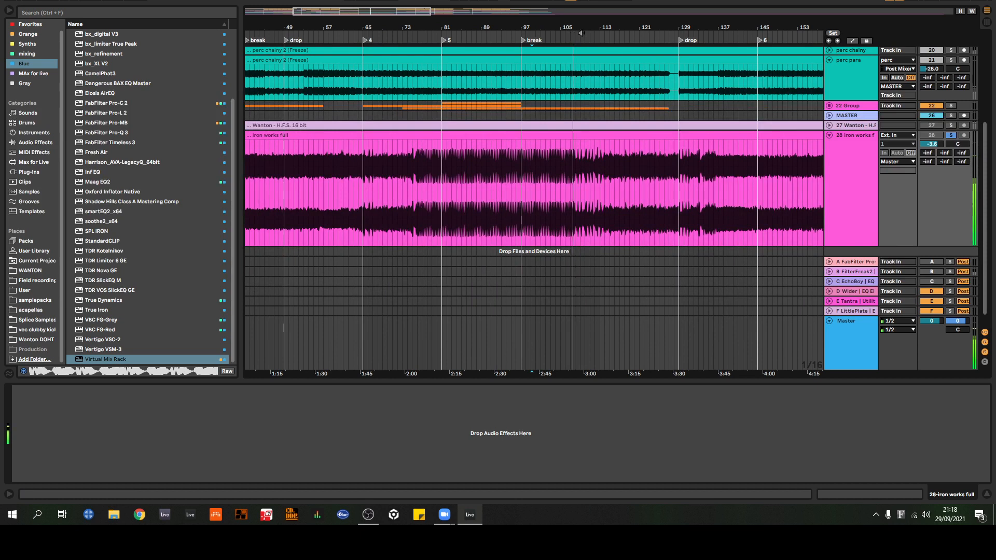
pyautogui.click(617, 35)
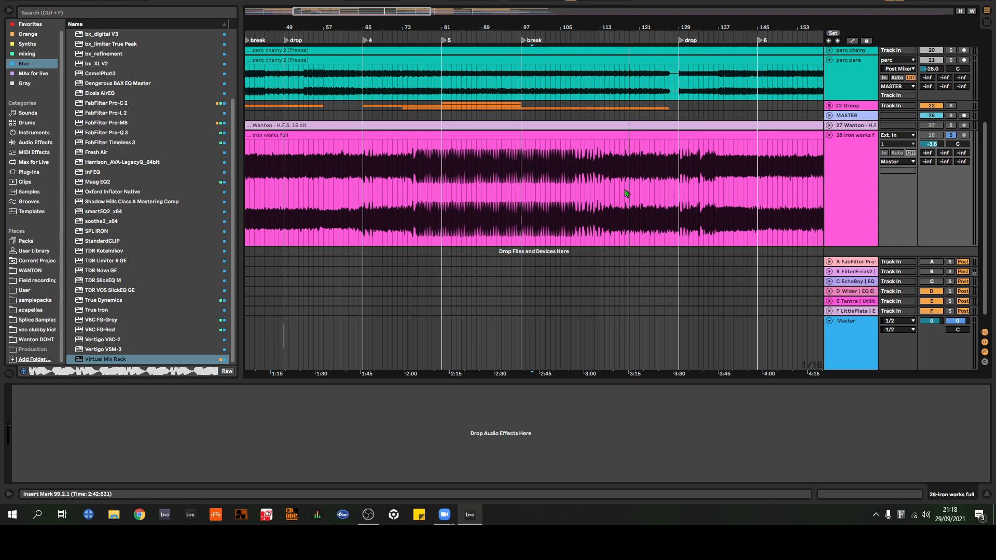
# Step: Browse the WANTON folder for the iron works samples, collapsing its textures and Wanton DOHT pack folders
pyautogui.click(37, 270)
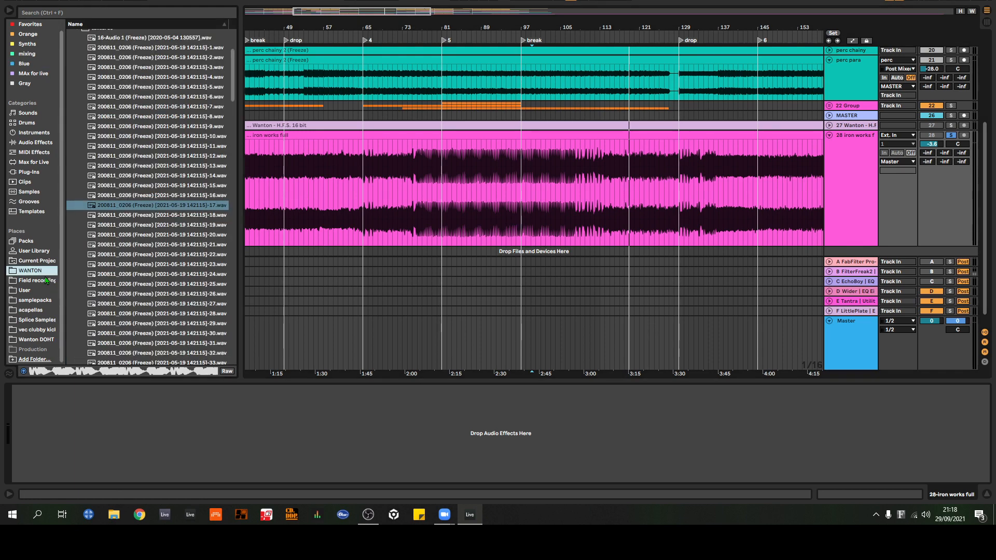
pyautogui.scroll(5, 104, 171)
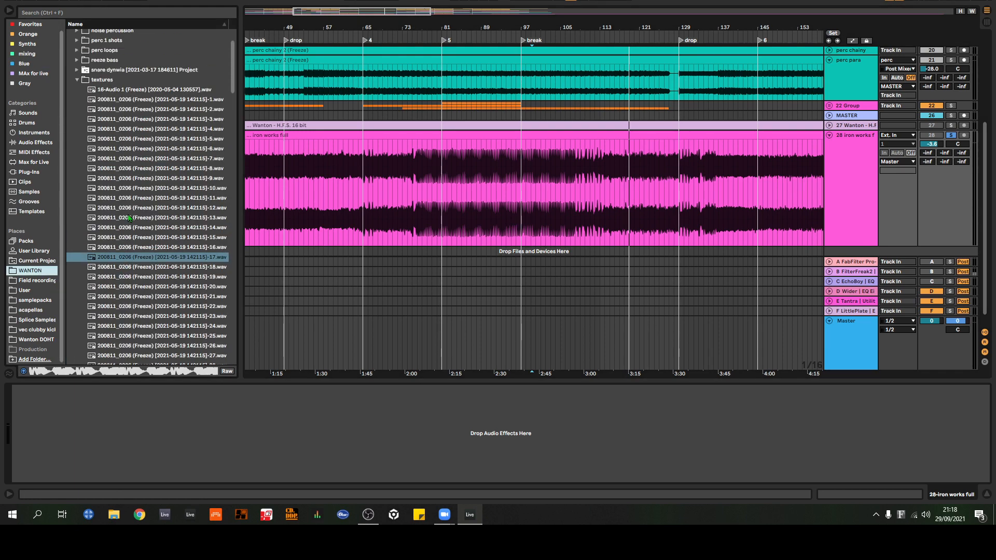
pyautogui.click(76, 80)
pyautogui.scroll(2, 91, 130)
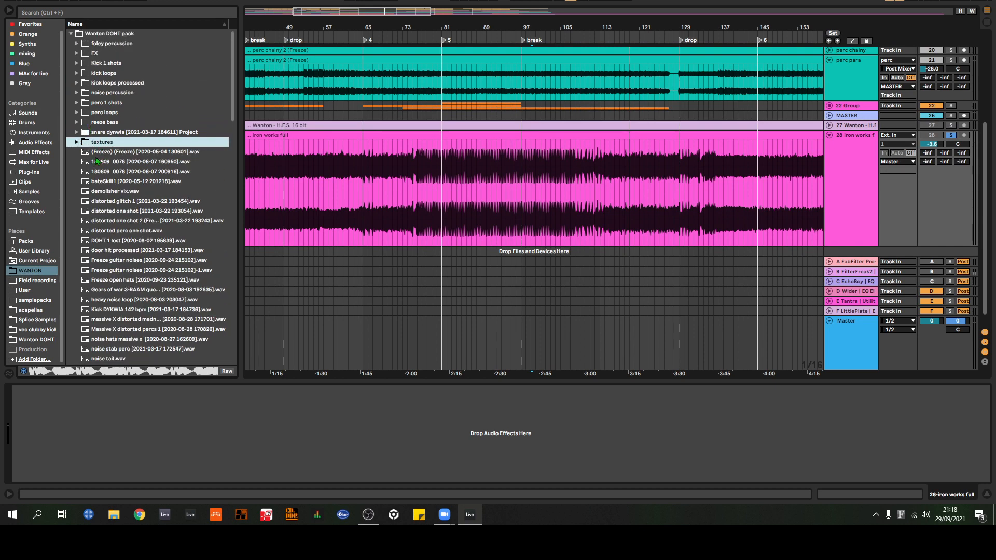
pyautogui.scroll(-4, 120, 219)
pyautogui.scroll(6, 98, 130)
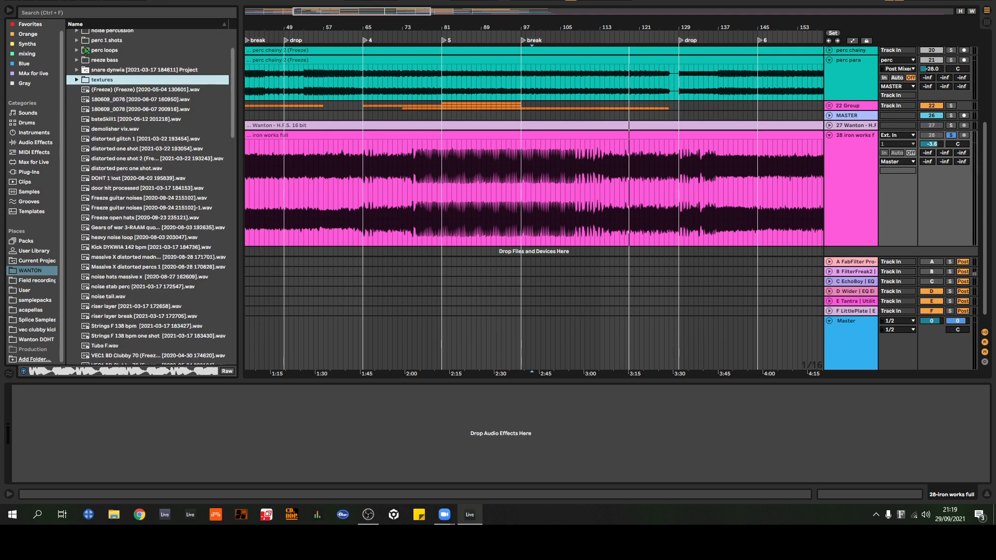
pyautogui.click(86, 34)
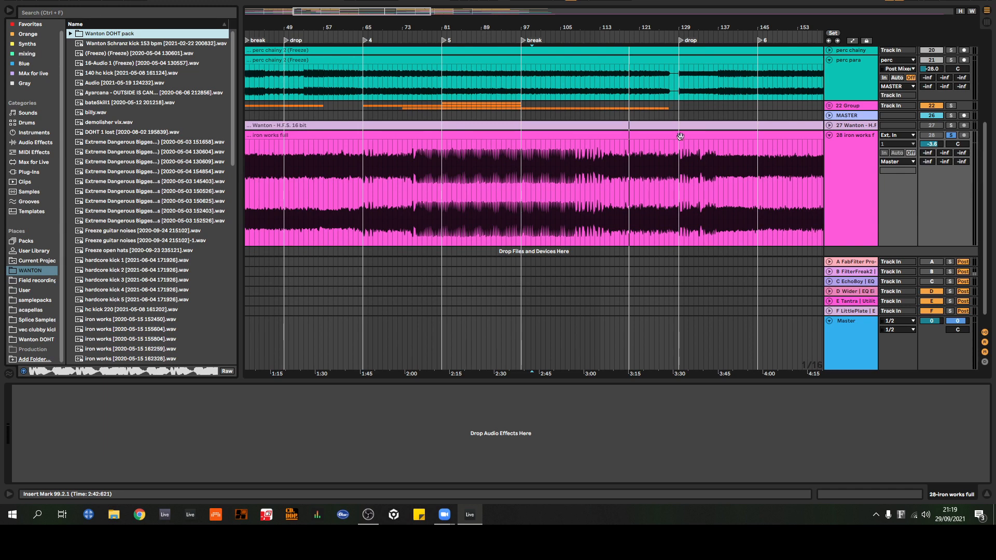
# Step: View the iron works full recording over its whole length and delete its track
pyautogui.moveTo(589, 25); pyautogui.dragTo(589, 1)
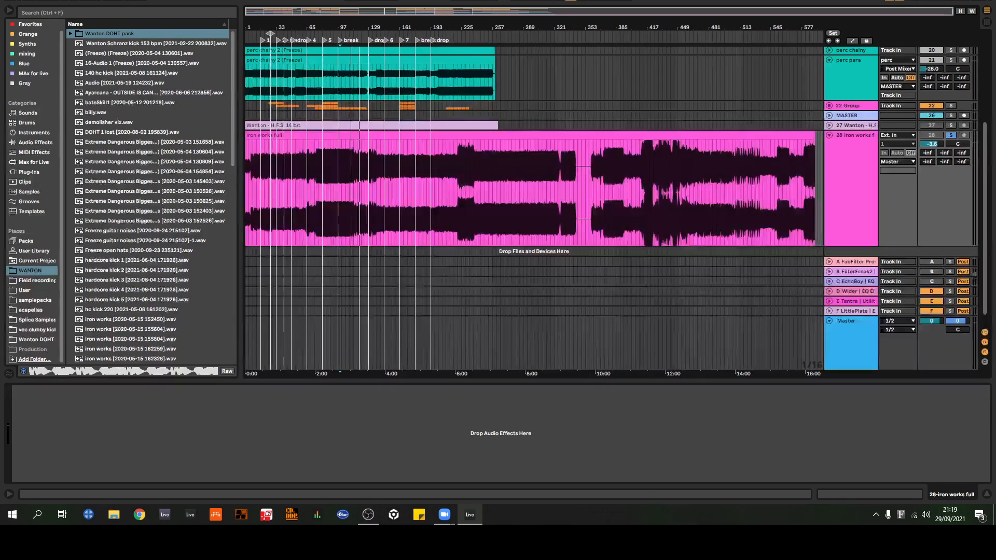
pyautogui.click(860, 169)
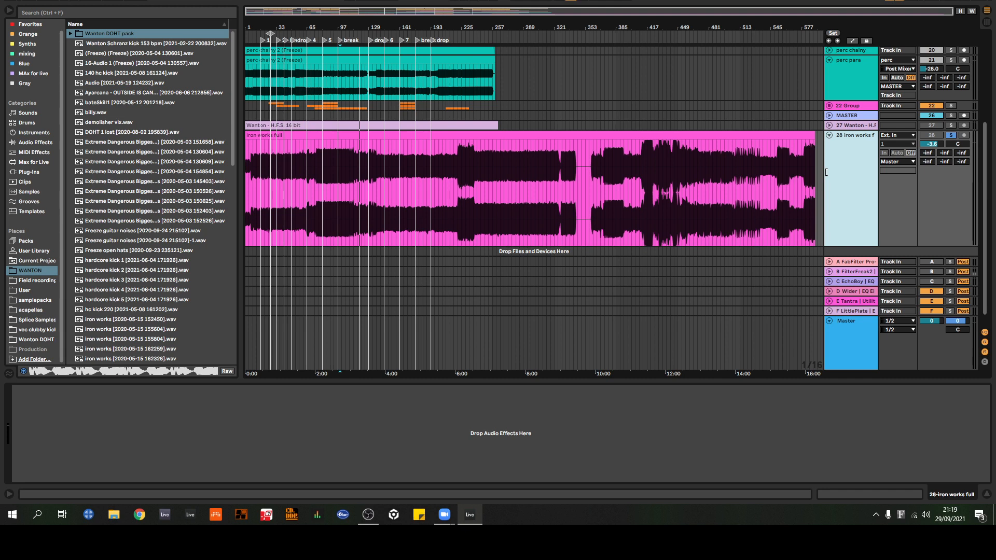
pyautogui.press('Delete')
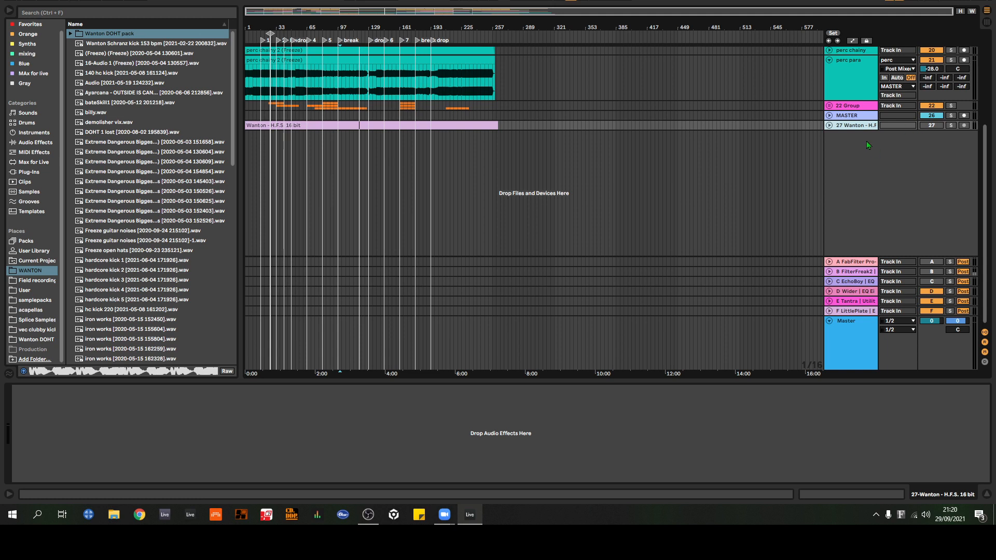
# Step: Switch return tracks A, B and C on and back off
pyautogui.click(932, 262)
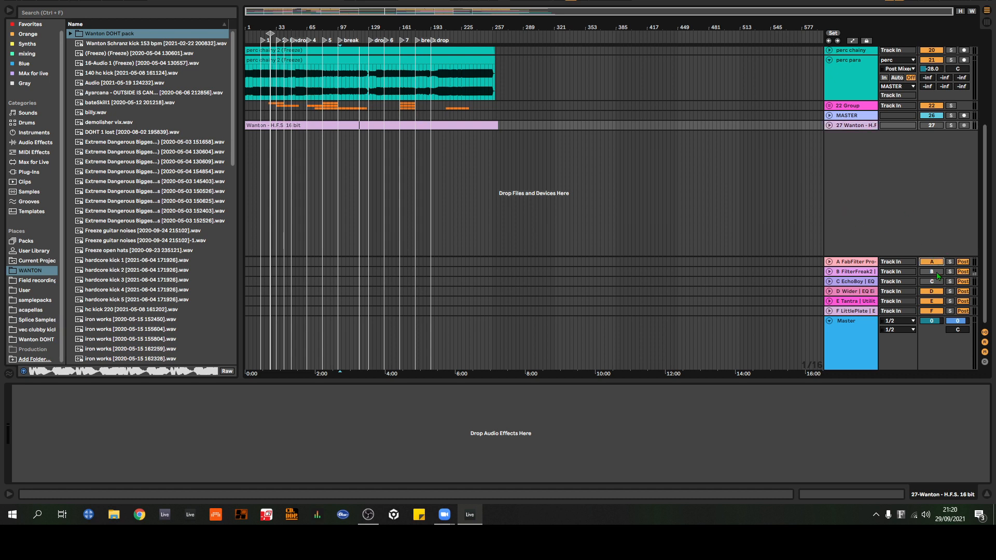
pyautogui.click(932, 272)
pyautogui.click(933, 281)
pyautogui.click(932, 275)
pyautogui.click(932, 281)
pyautogui.click(934, 272)
pyautogui.click(938, 262)
pyautogui.click(938, 263)
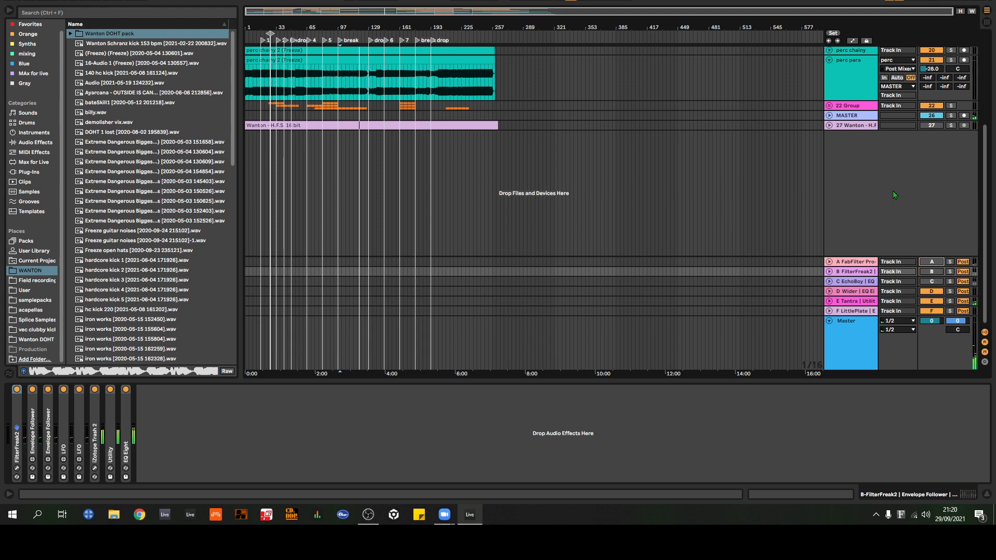
# Step: Fold the perc para track, and unfold and enlarge the 9 Cymatics drum track in the perc group
pyautogui.click(829, 60)
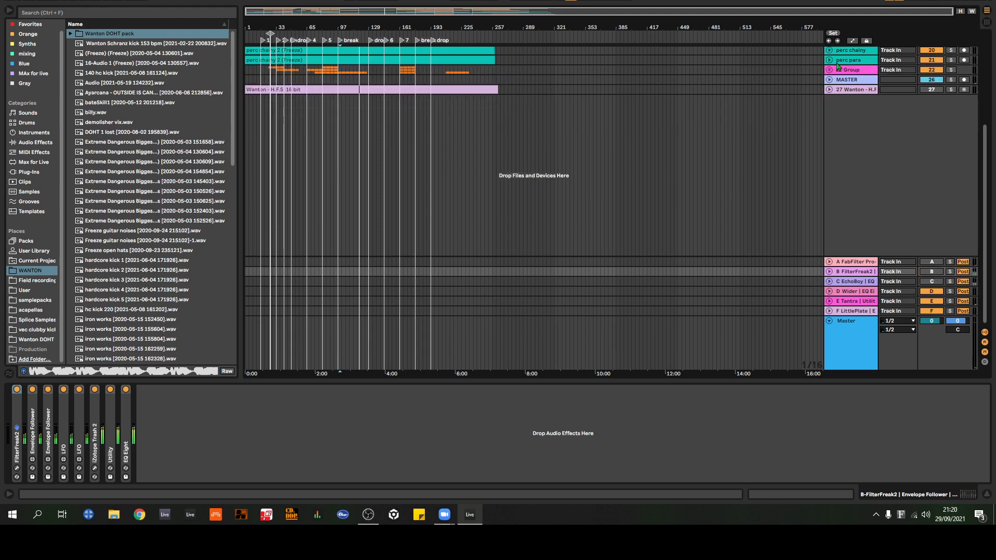
pyautogui.scroll(5, 842, 70)
pyautogui.scroll(2, 850, 91)
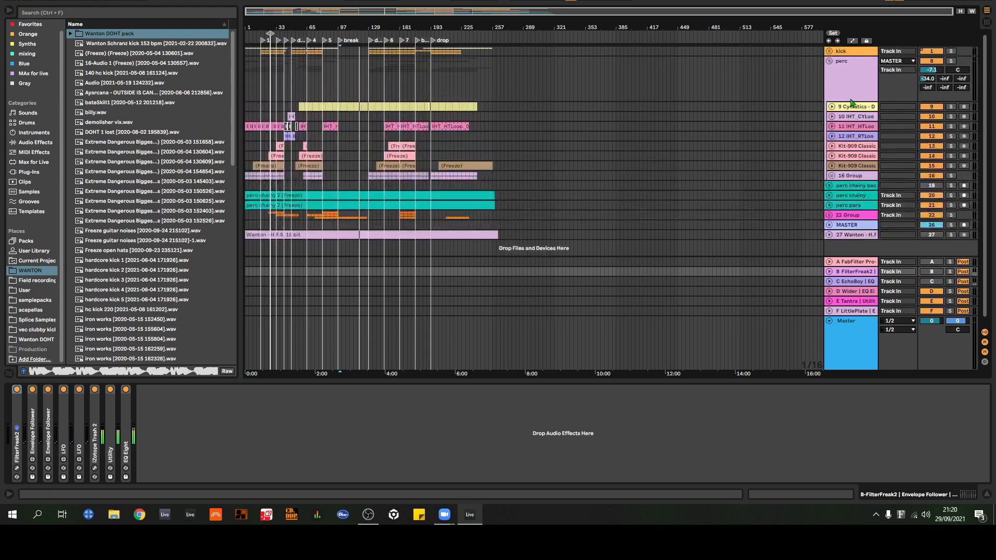
pyautogui.click(831, 107)
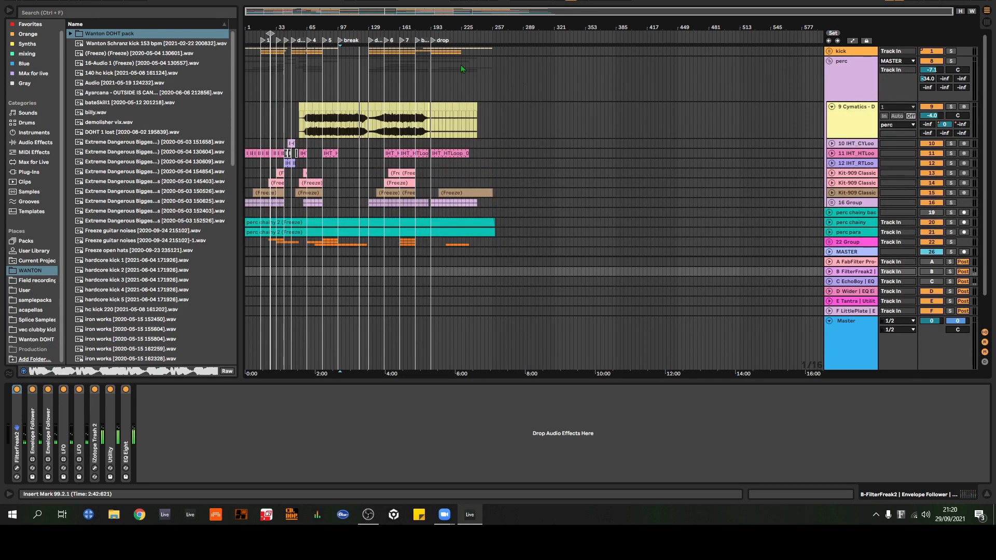
pyautogui.moveTo(344, 28); pyautogui.dragTo(480, 105)
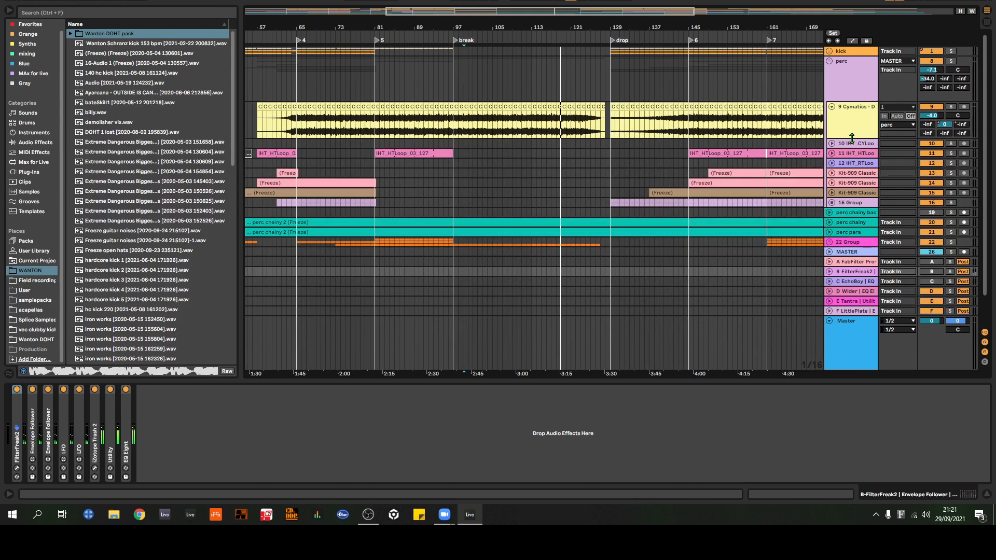
pyautogui.moveTo(851, 139); pyautogui.dragTo(841, 226)
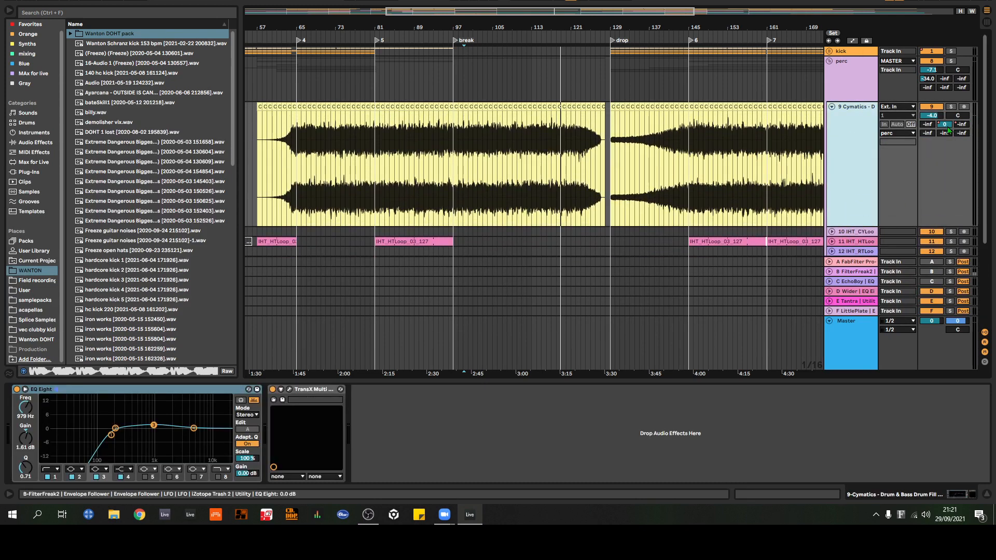
# Step: Unfold return track A and inspect its FabFilter Pro-R reverb settings, closing the plug-in window when done
pyautogui.click(863, 275)
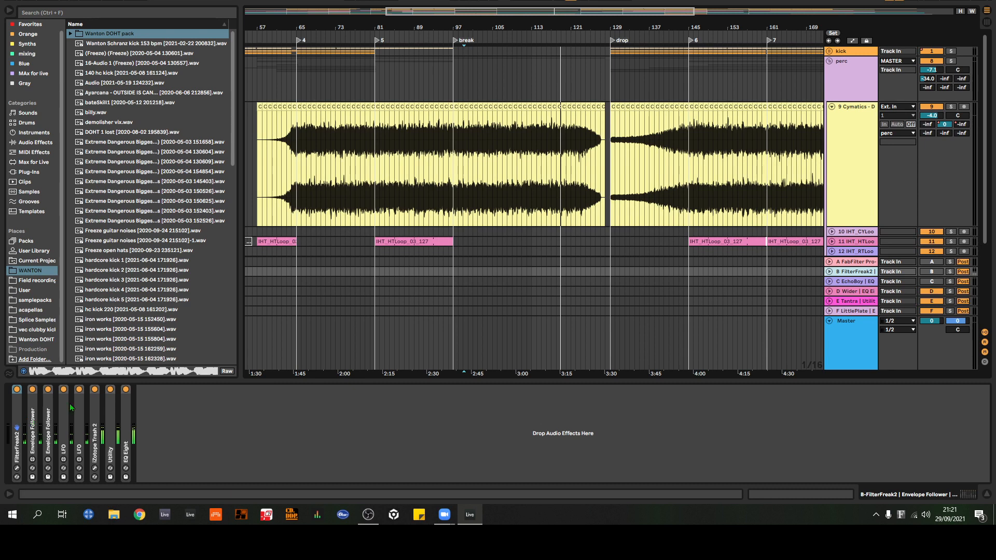
pyautogui.click(830, 266)
pyautogui.click(847, 254)
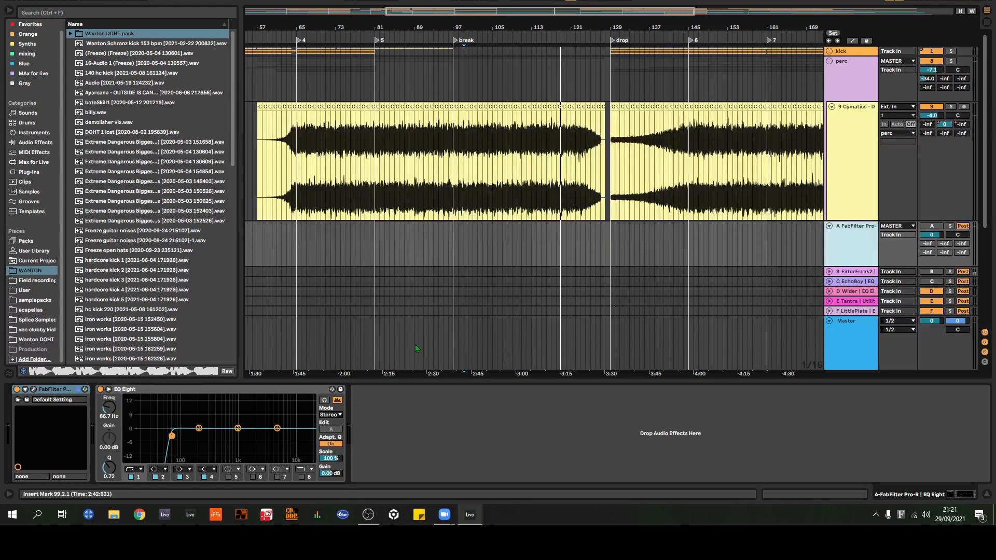
pyautogui.click(33, 389)
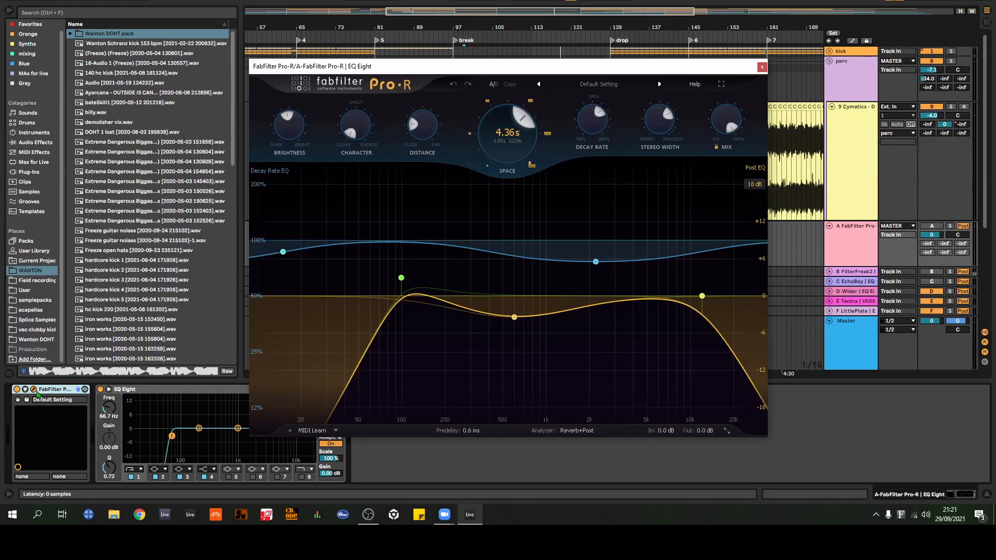
pyautogui.click(763, 69)
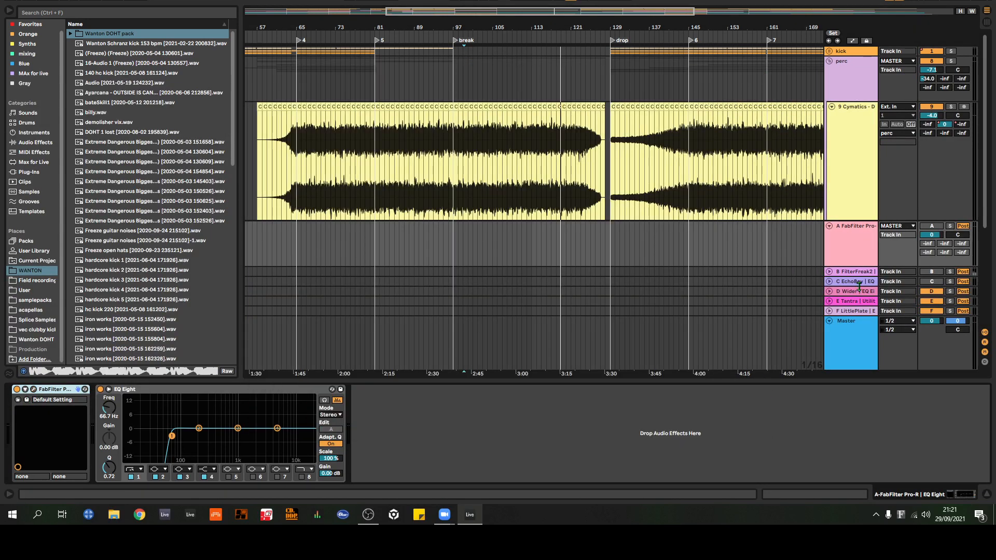
# Step: Select return track B and expand every device in its chain, from FilterFreak2 through the envelope followers, LFOs, iZotope Trash 2 and Utility to EQ Eight
pyautogui.click(851, 272)
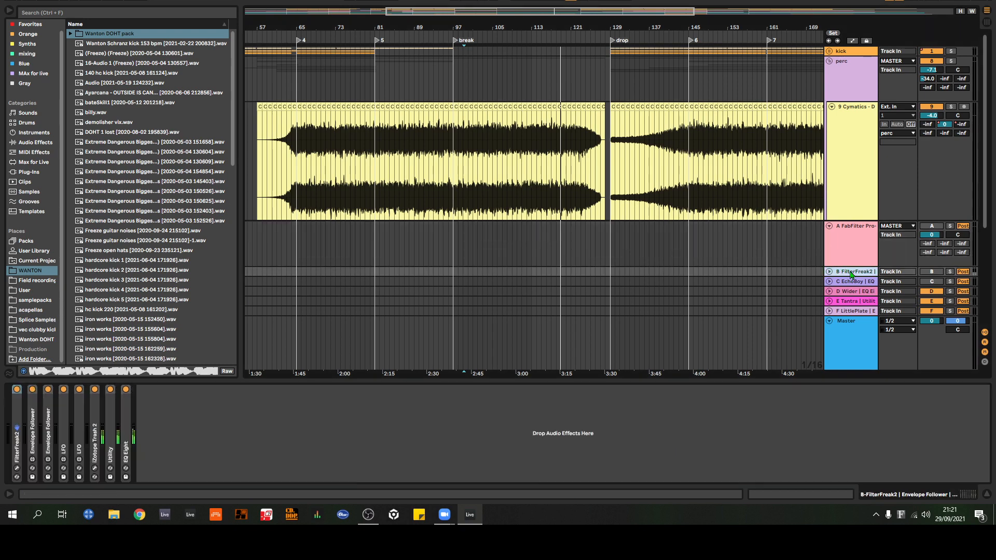
pyautogui.doubleClick(17, 420)
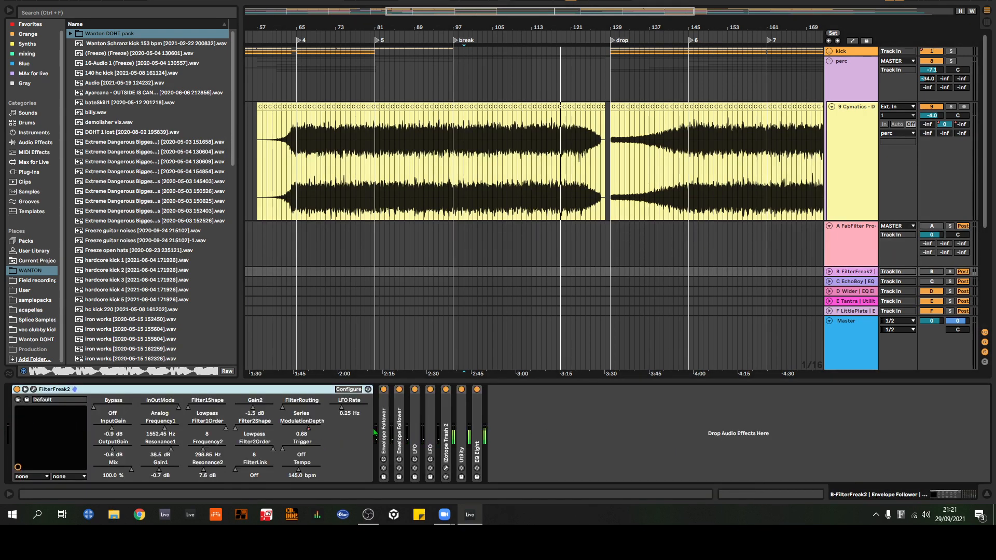
pyautogui.doubleClick(388, 422)
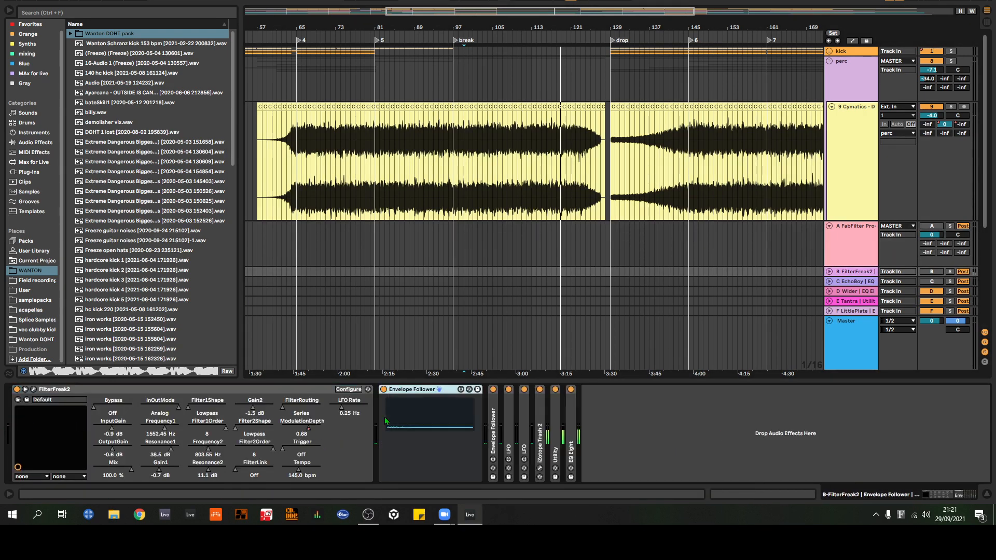
pyautogui.doubleClick(494, 415)
pyautogui.doubleClick(603, 415)
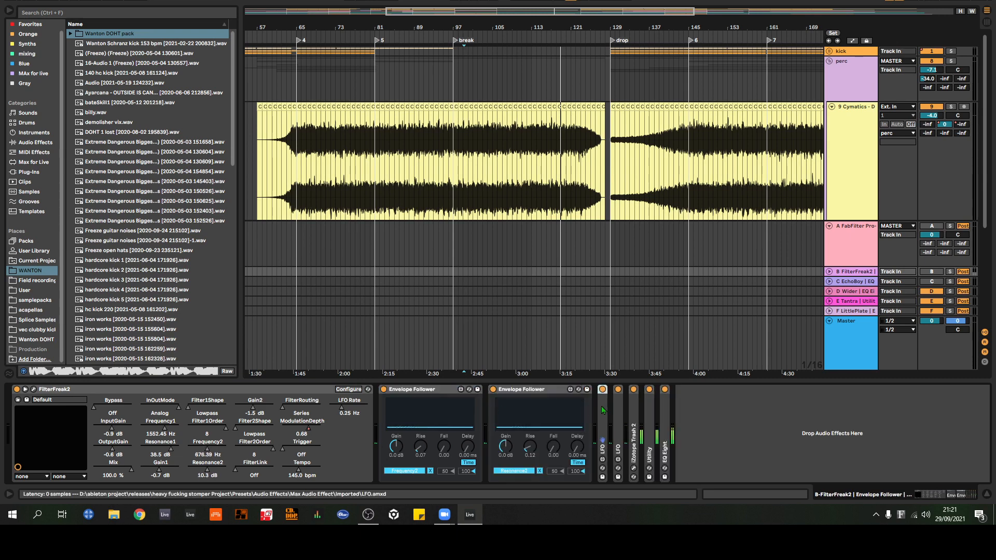
pyautogui.doubleClick(722, 415)
pyautogui.doubleClick(835, 417)
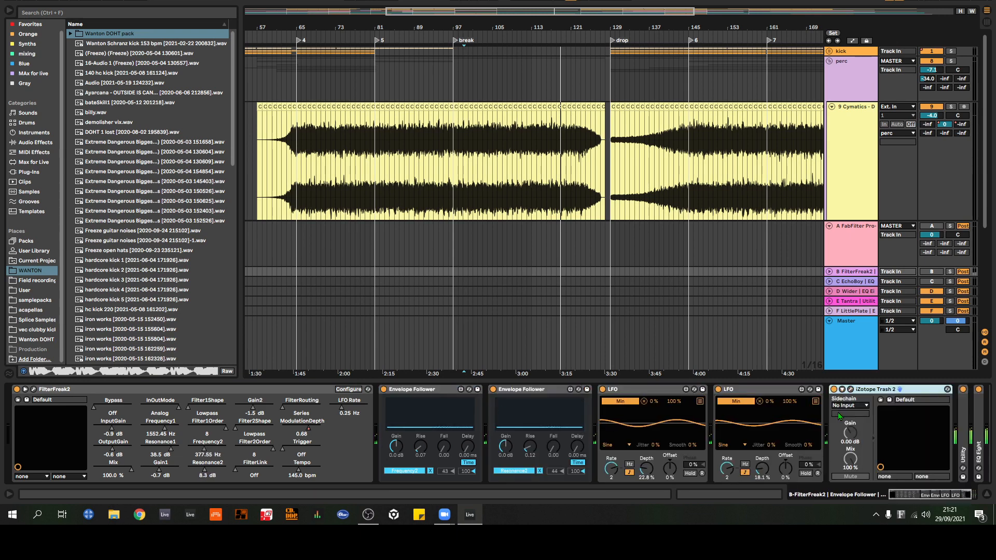
pyautogui.doubleClick(962, 421)
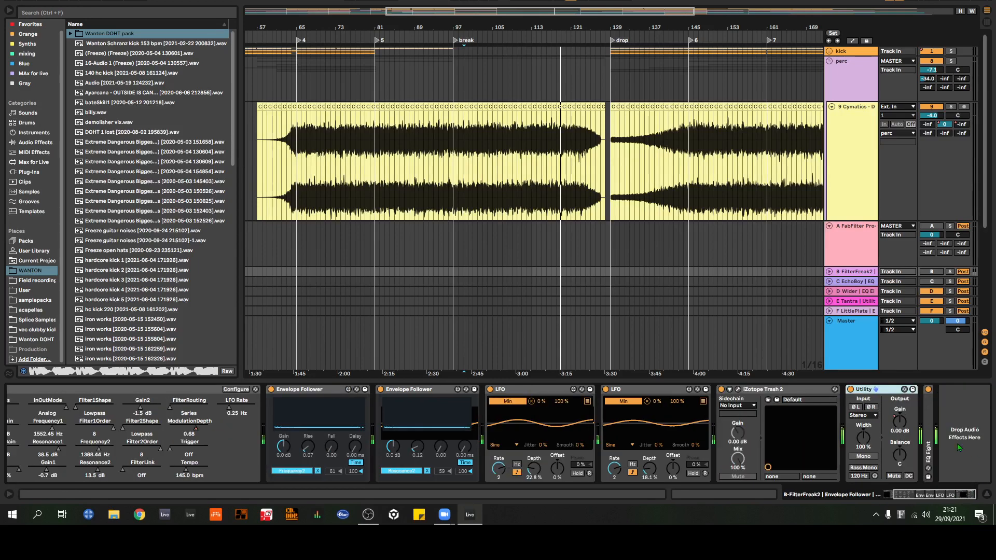
pyautogui.doubleClick(929, 422)
pyautogui.click(972, 495)
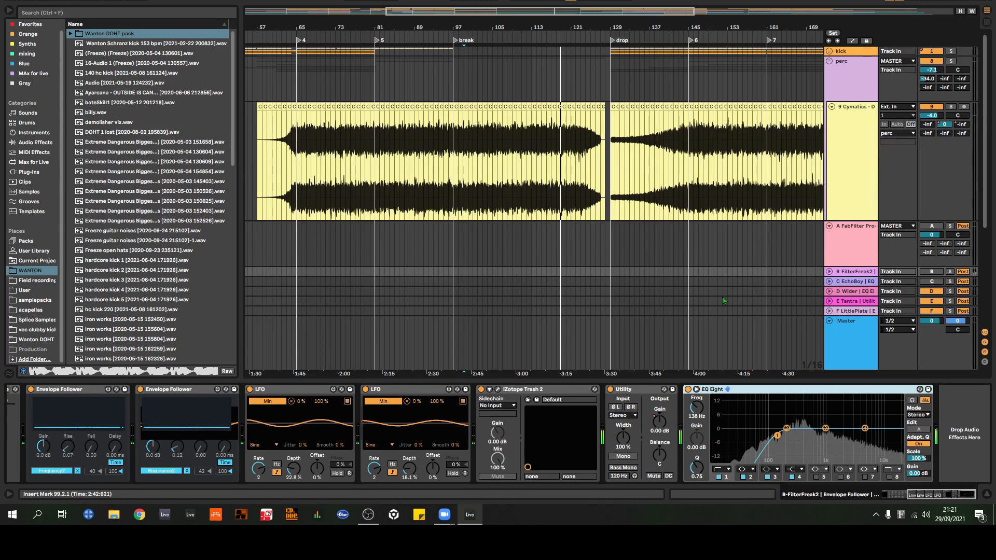
# Step: Open the FilterFreak2 plug-in window on return track B and move it towards the middle of the arrangement to inspect its filter settings
pyautogui.hscroll(-5, 541, 451)
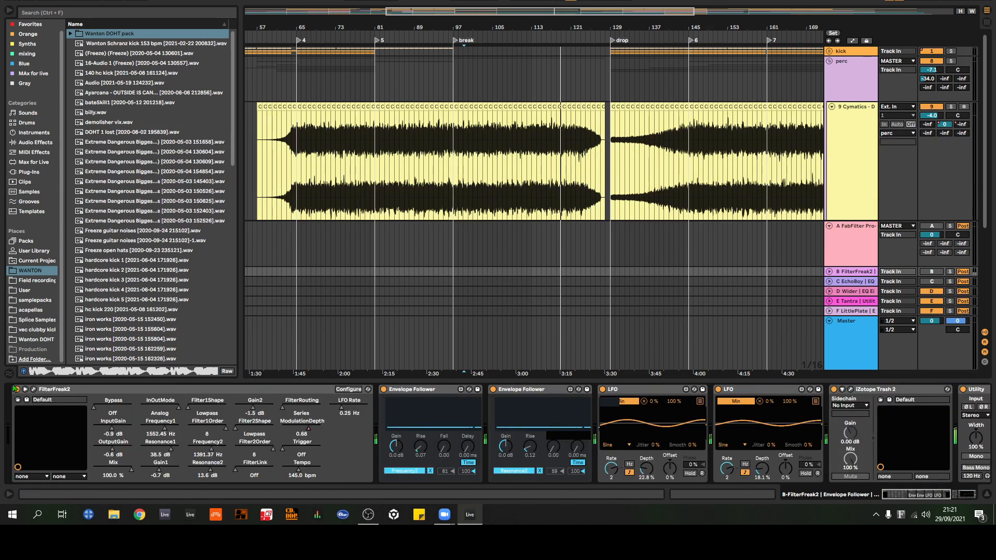
pyautogui.click(34, 389)
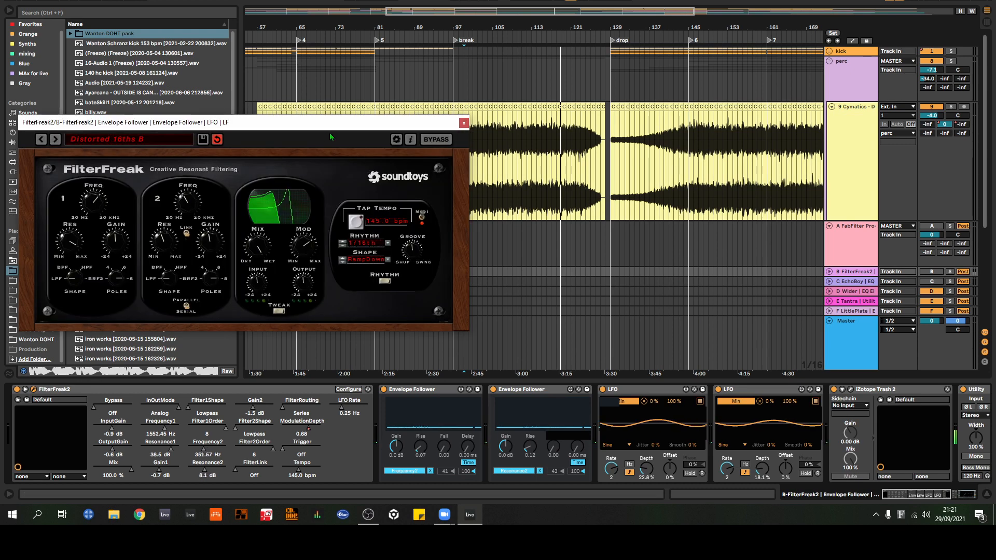
pyautogui.moveTo(335, 128); pyautogui.dragTo(488, 161)
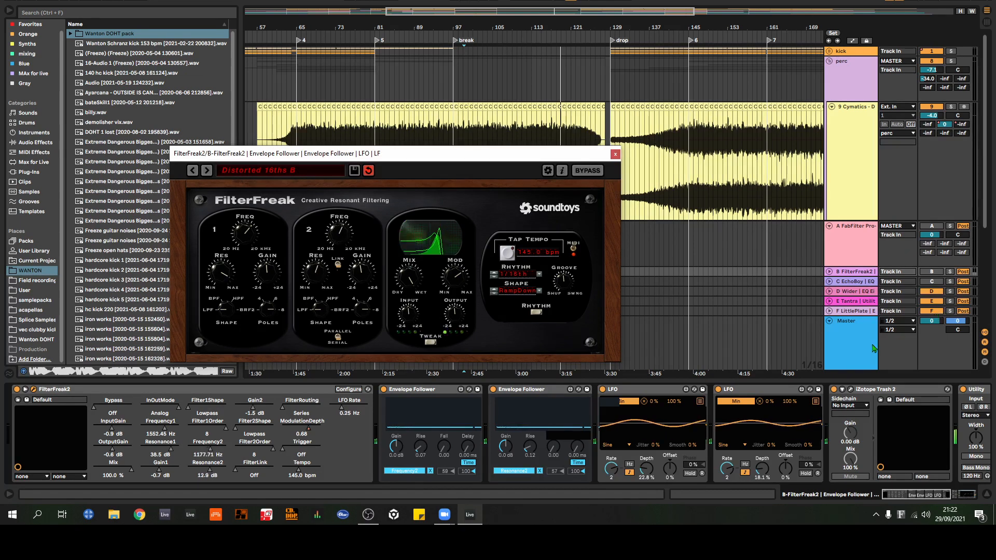
# Step: Deactivate the MASTER track, number 26, while keeping the FilterFreak window open
pyautogui.scroll(-10, 869, 208)
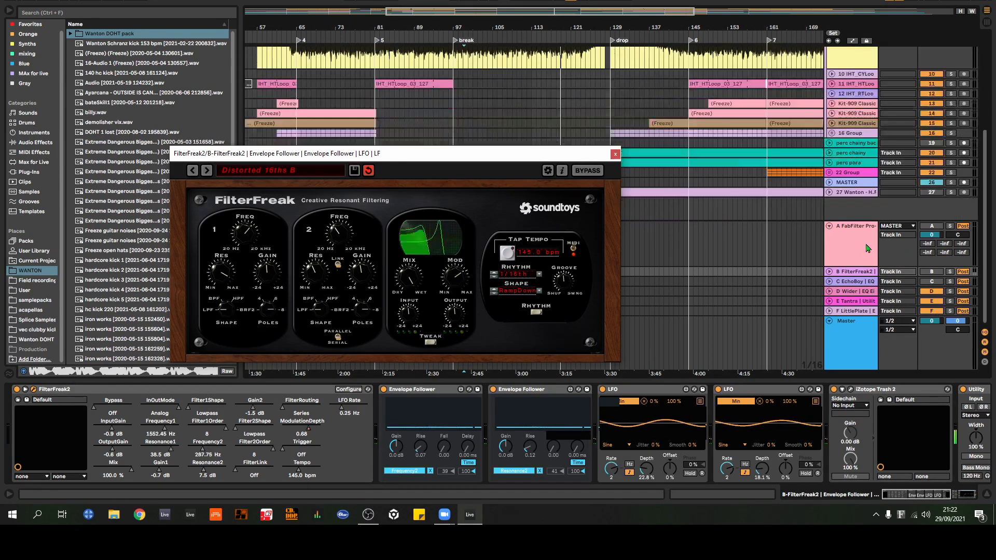
pyautogui.click(932, 183)
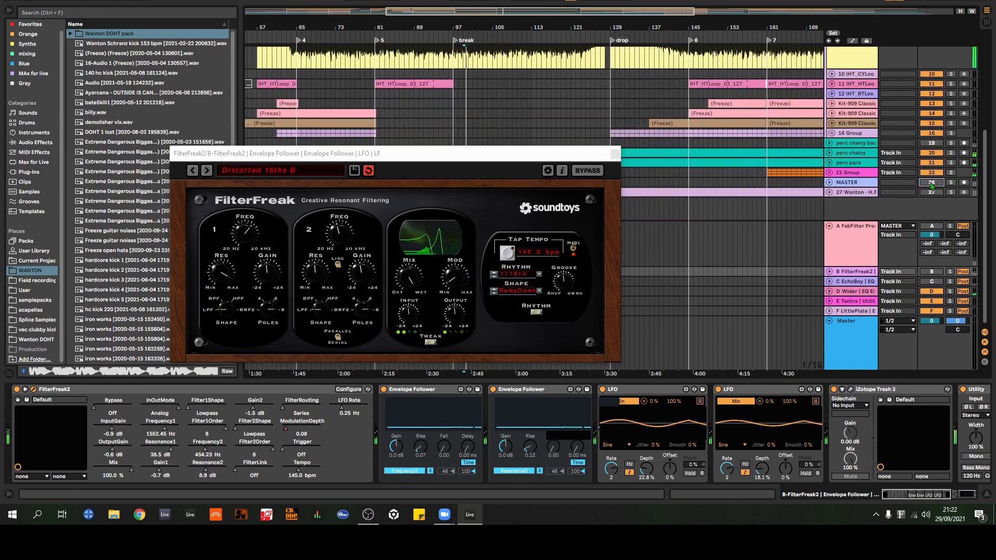
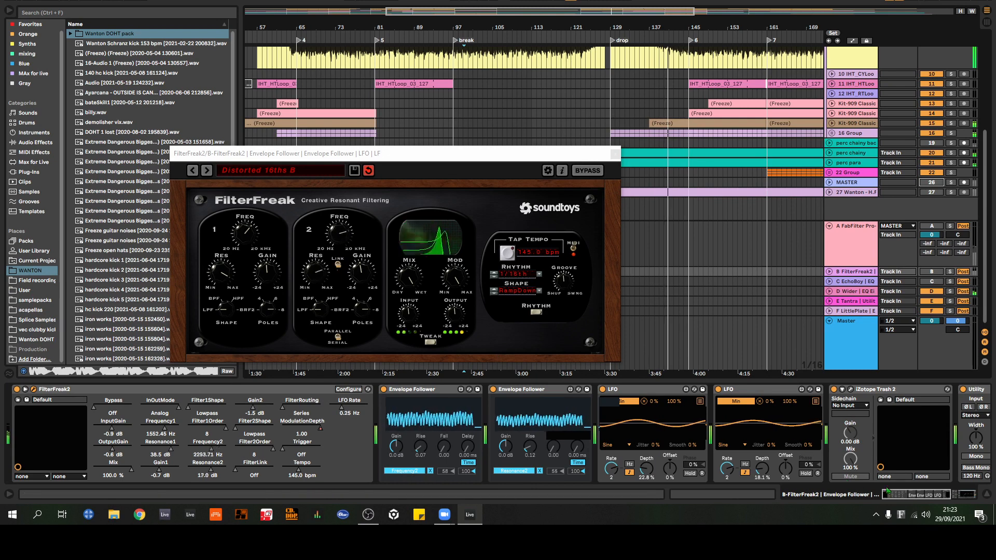
# Step: Inspect the iZotope Trash 2 settings on return track B, dismissing its preset manager, and close both the Trash 2 and FilterFreak2 windows
pyautogui.hscroll(5, 554, 393)
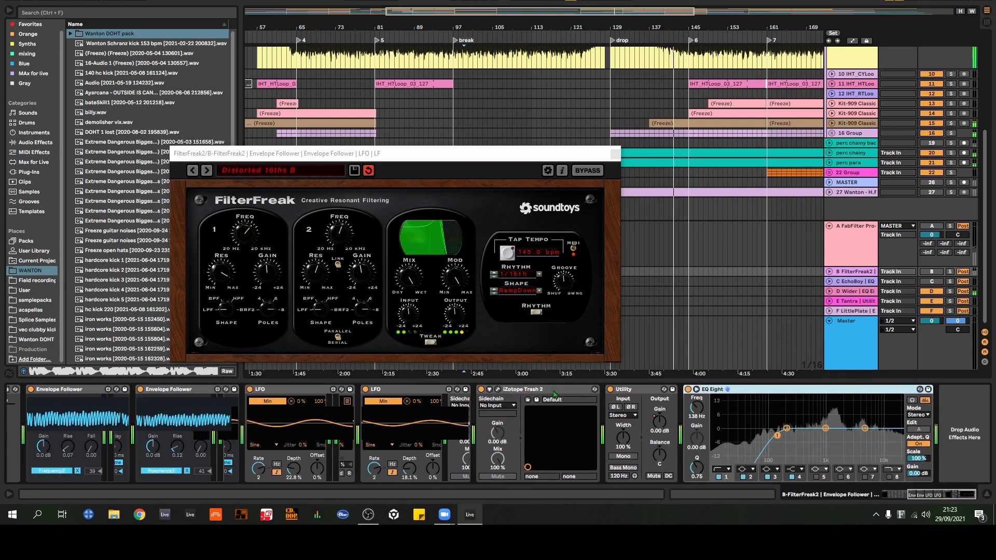
pyautogui.click(498, 389)
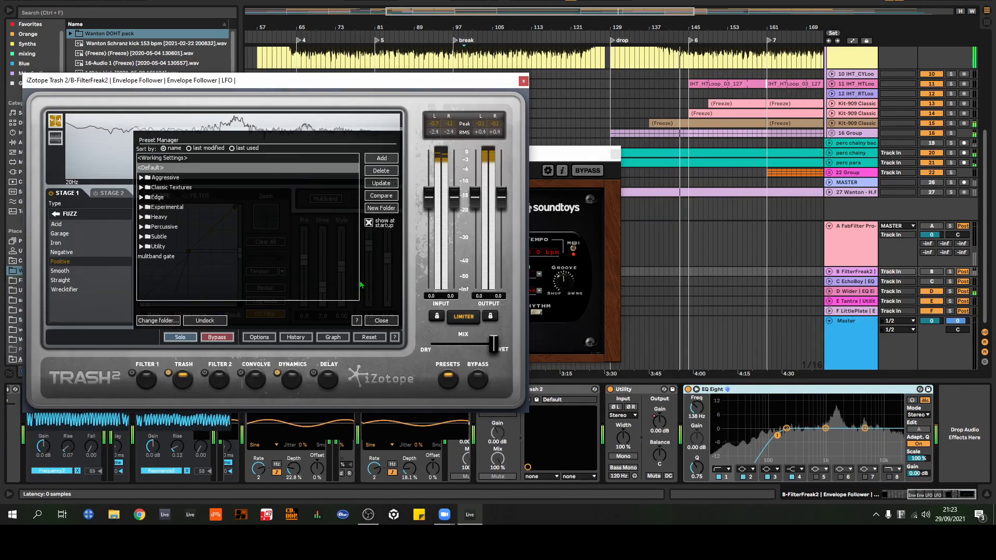
pyautogui.click(393, 320)
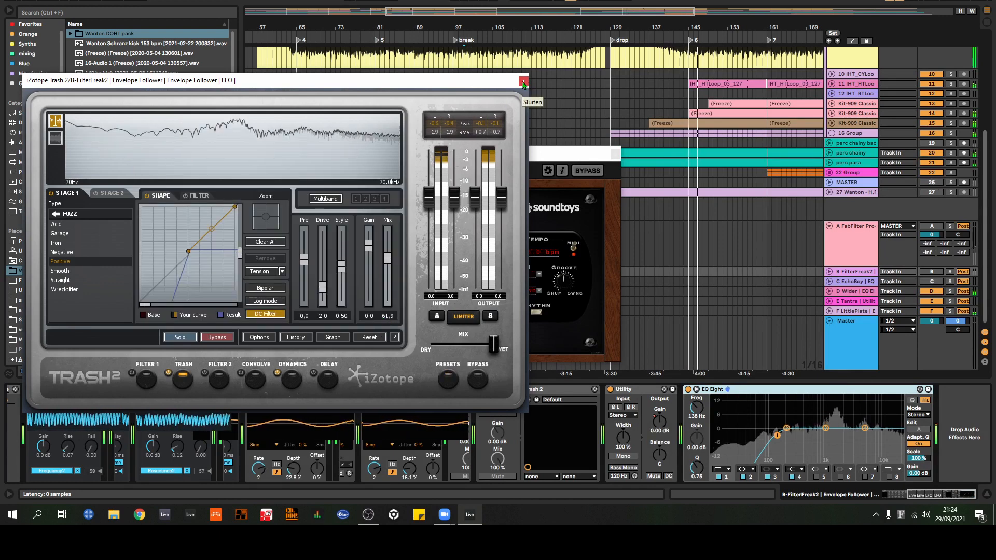
pyautogui.click(523, 81)
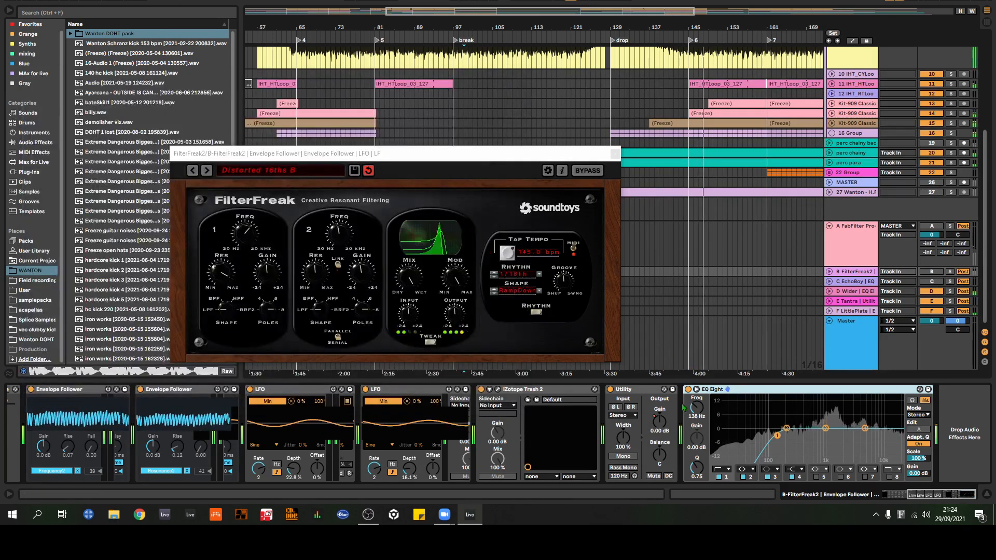
pyautogui.click(615, 154)
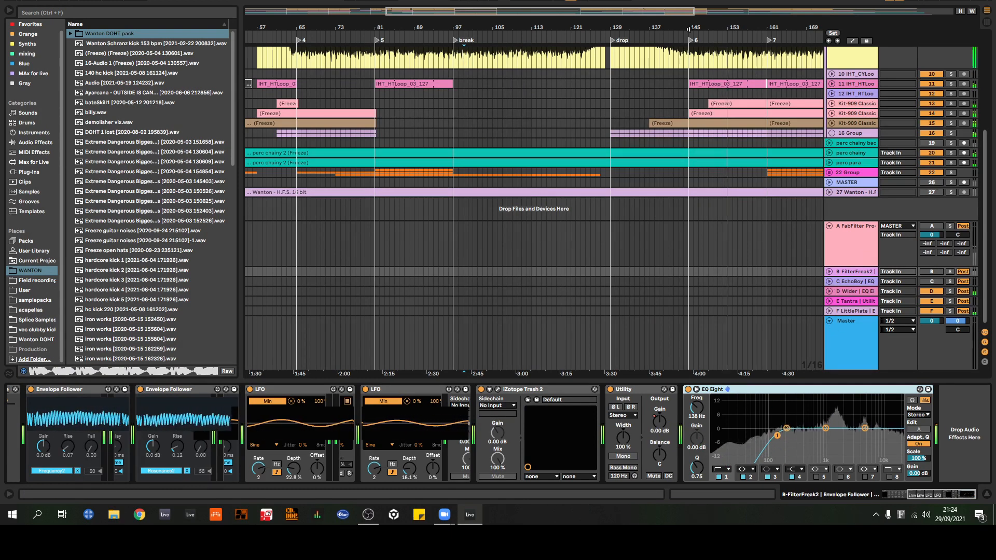
# Step: Collapse the envelope followers, LFOs, iZotope Trash 2, Utility and EQ Eight in return track B's device chain
pyautogui.moveTo(689, 30); pyautogui.dragTo(454, 21)
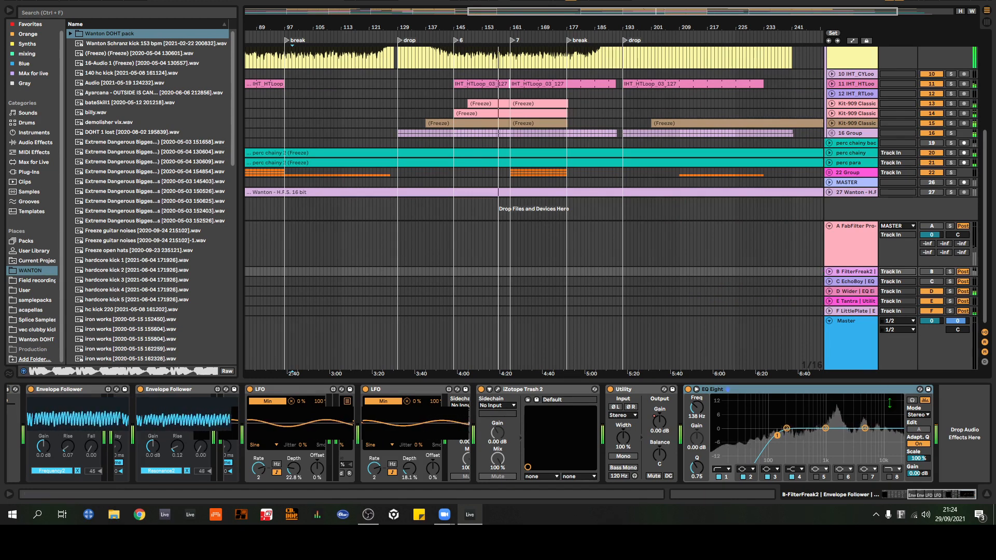
pyautogui.click(893, 494)
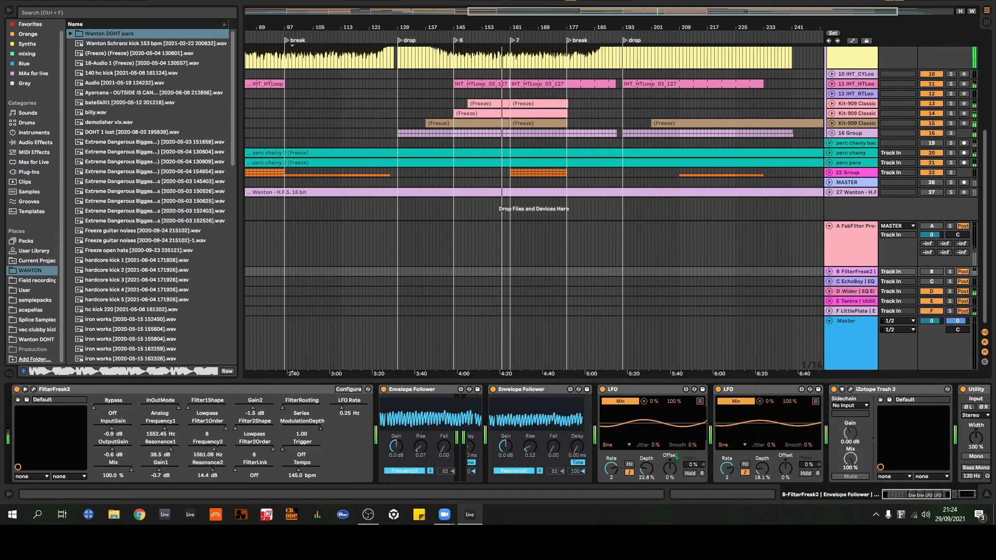
pyautogui.click(425, 392)
pyautogui.doubleClick(425, 391)
pyautogui.doubleClick(436, 390)
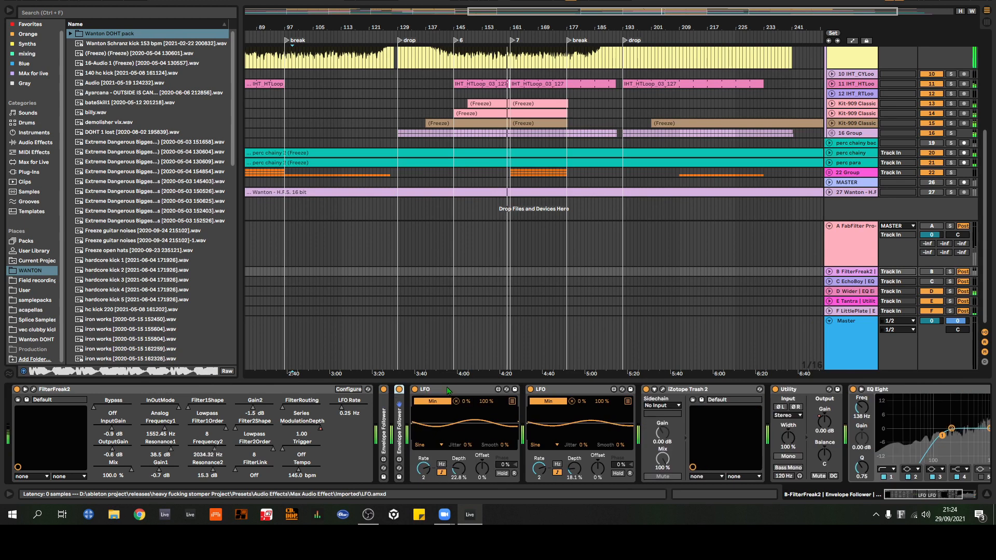
pyautogui.doubleClick(446, 391)
pyautogui.doubleClick(451, 391)
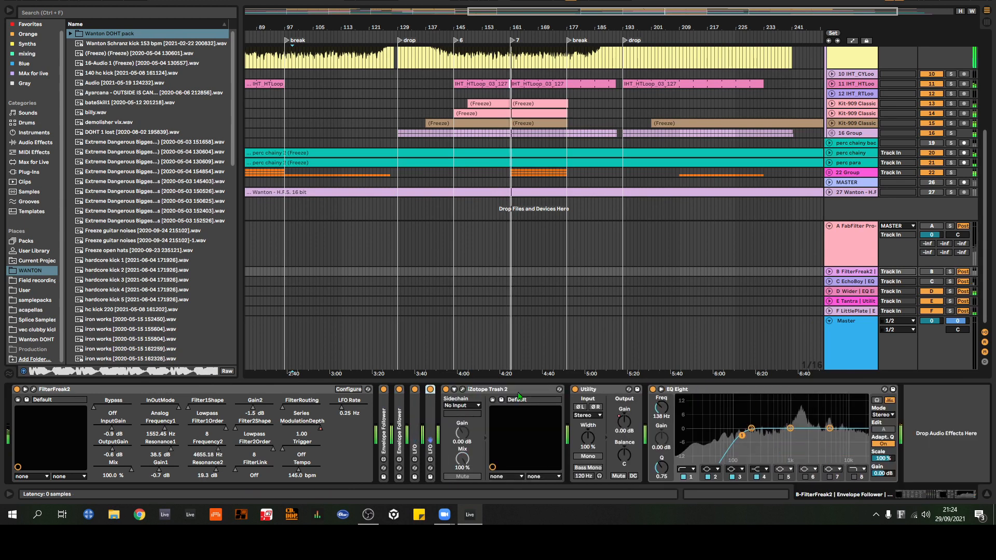
pyautogui.doubleClick(497, 390)
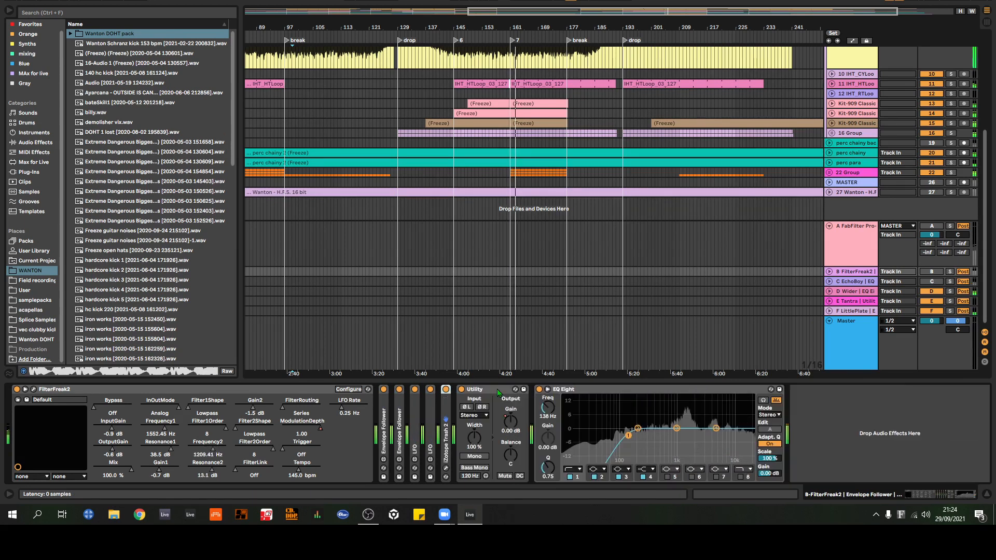
pyautogui.doubleClick(495, 390)
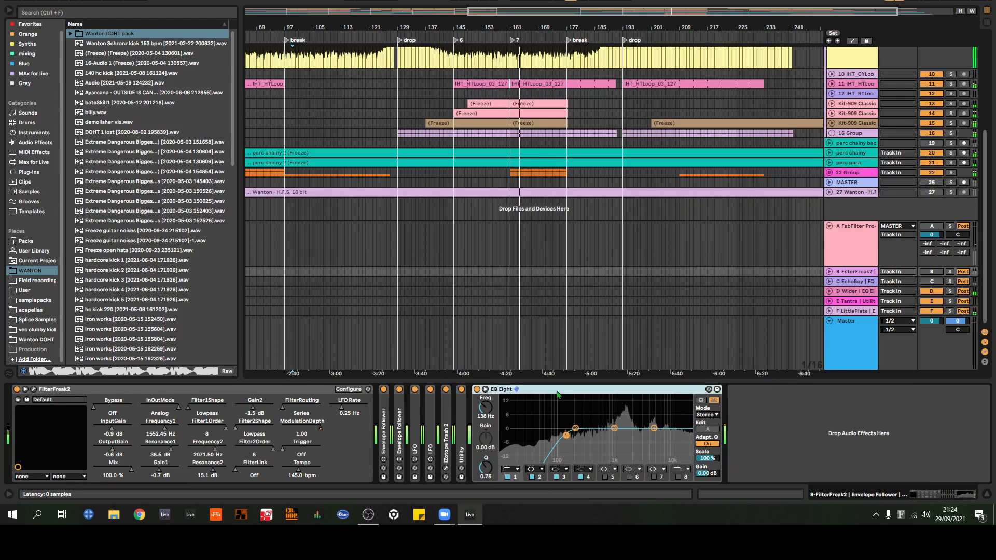
pyautogui.doubleClick(496, 391)
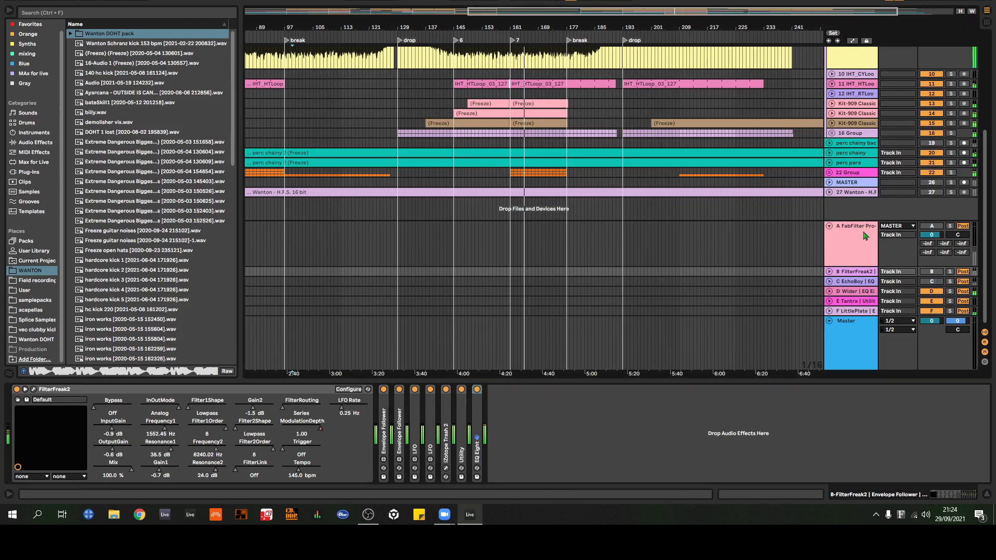
# Step: Unfold return track B to examine its volume and sends, comparing its device chain with return track A's
pyautogui.click(830, 272)
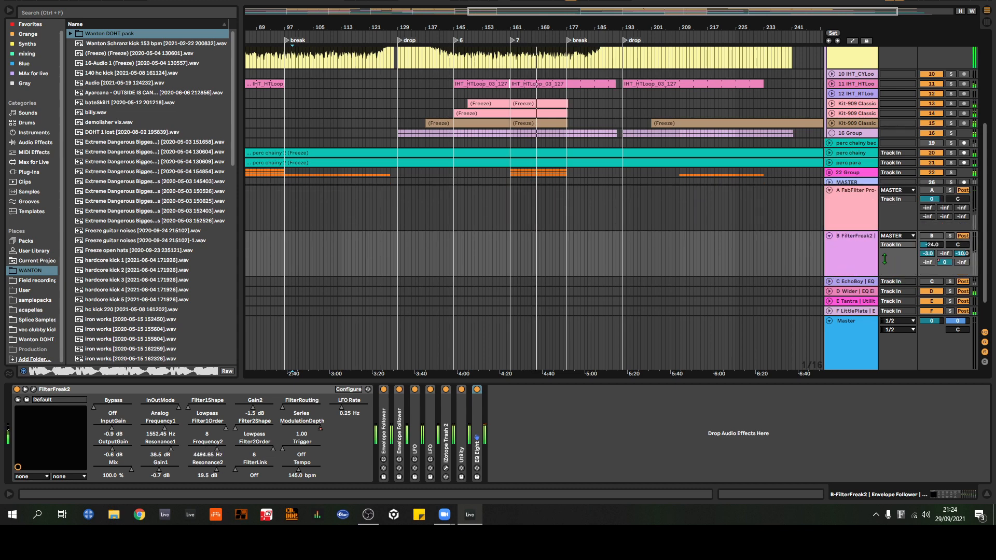
pyautogui.click(851, 258)
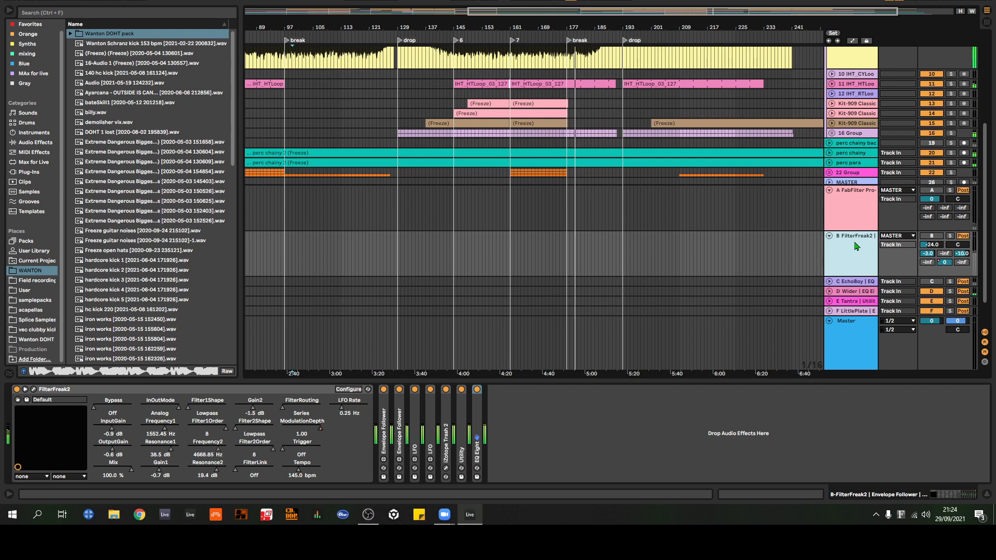
pyautogui.click(861, 203)
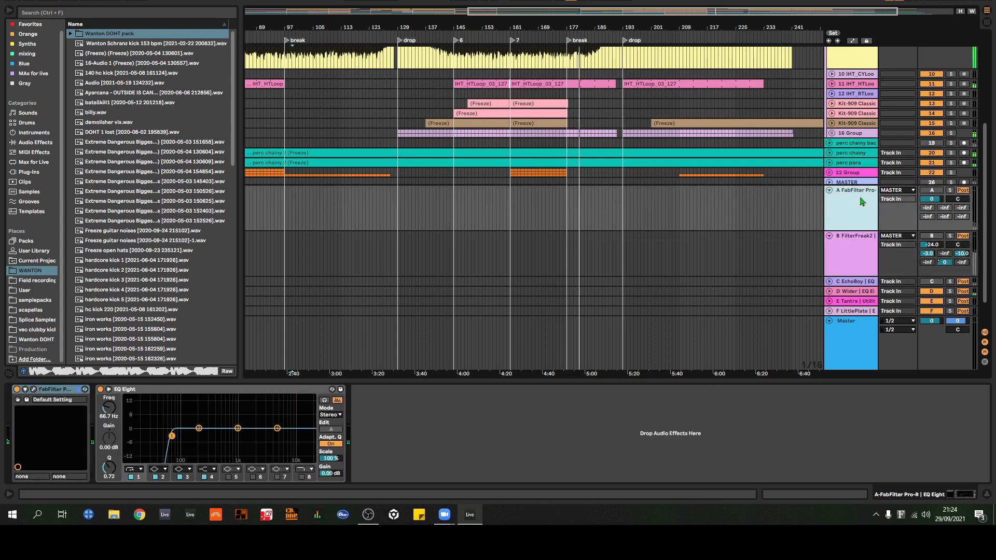
pyautogui.click(860, 264)
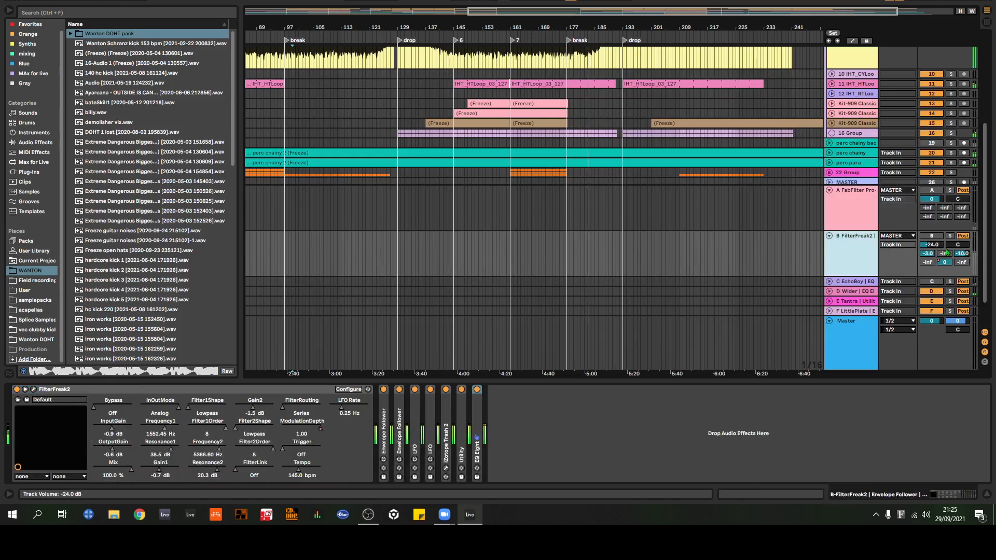
# Step: Unfold return track C and inspect its EchoBoy delay settings, closing the plug-in window when done
pyautogui.click(830, 282)
pyautogui.click(859, 267)
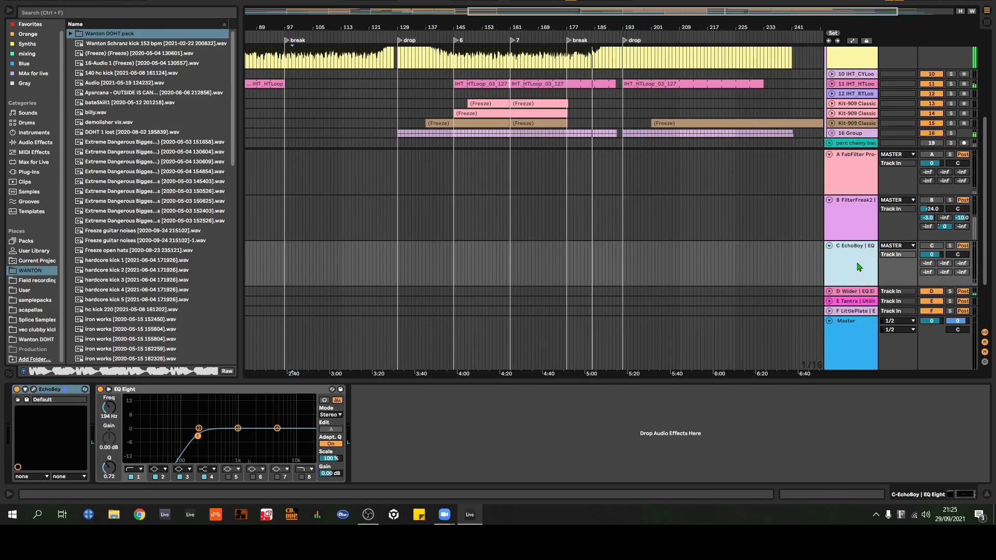
pyautogui.click(33, 390)
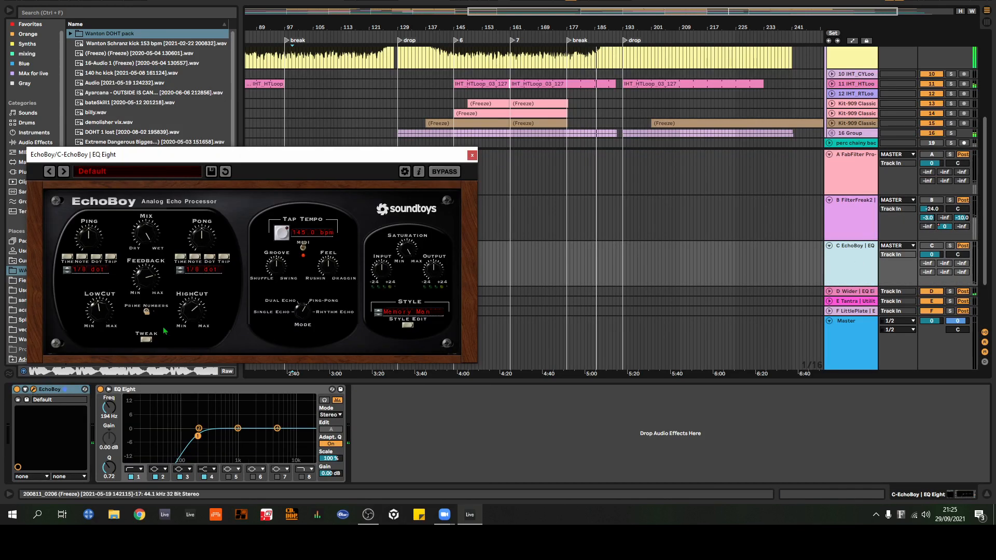
pyautogui.click(472, 155)
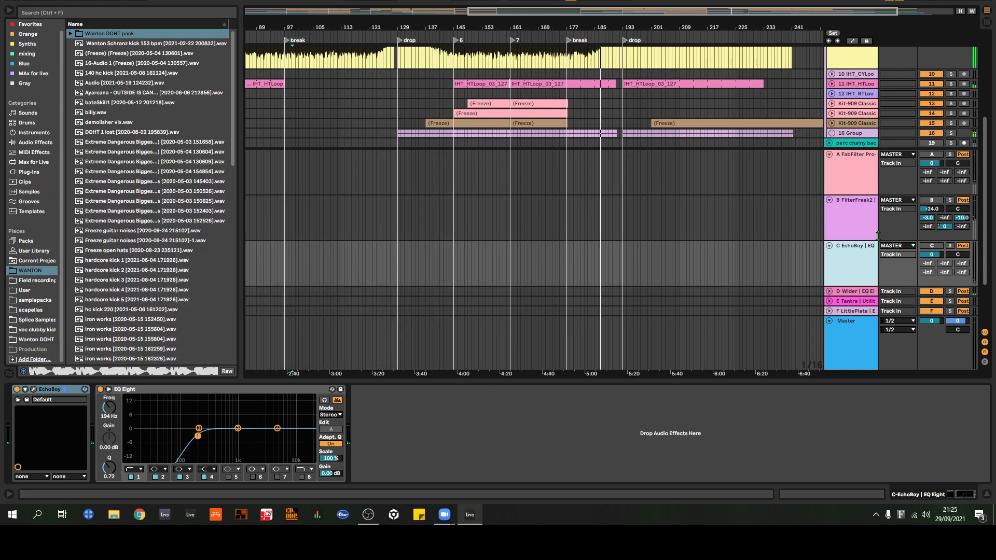
# Step: Unfold return track E and examine its Tantra, Utility and EQ Eight chain
pyautogui.scroll(-1, 877, 238)
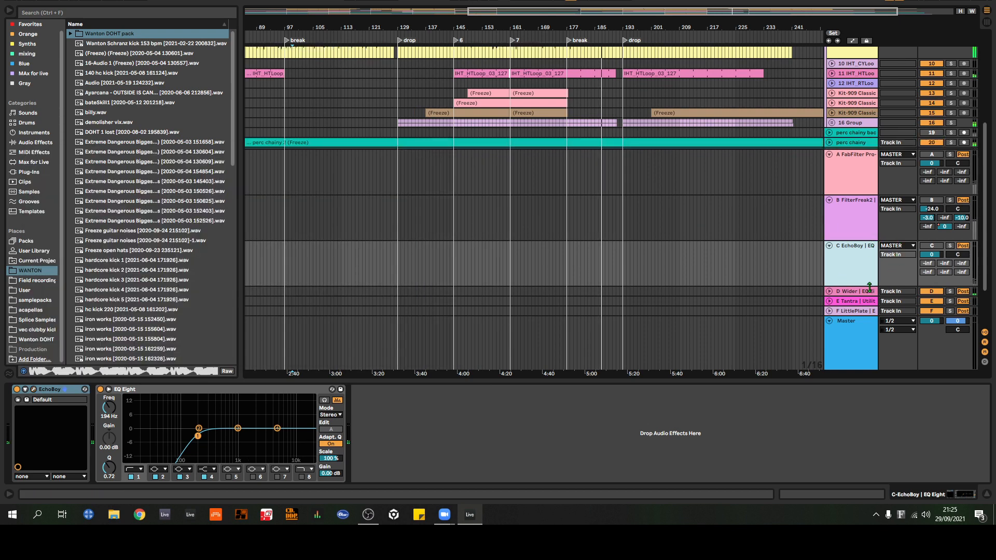
pyautogui.click(830, 302)
pyautogui.click(851, 289)
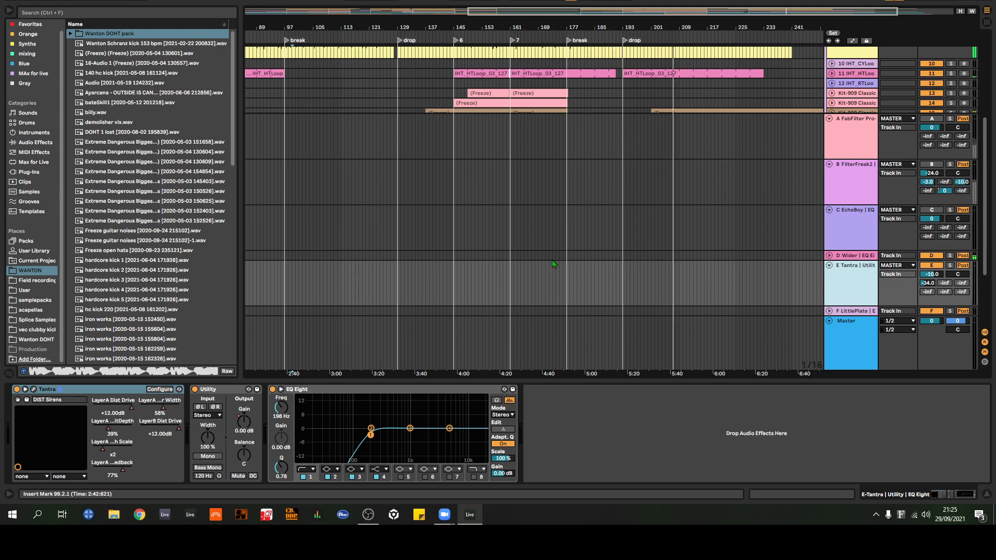
# Step: Fit the whole arrangement in view and fold return tracks A, B, C and E to reveal the tracks above them
pyautogui.moveTo(649, 28); pyautogui.dragTo(649, 5)
pyautogui.scroll(5, 715, 139)
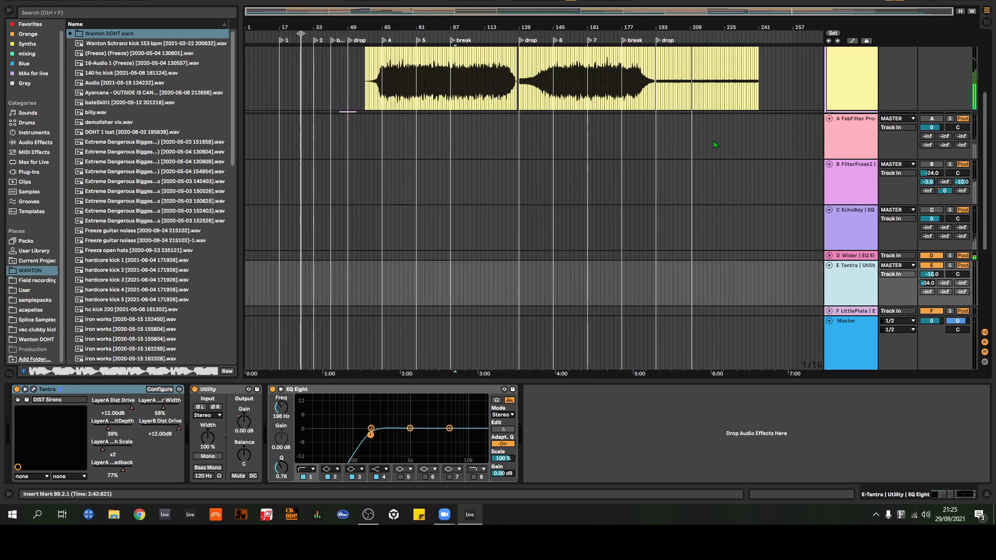
pyautogui.scroll(-4, 713, 141)
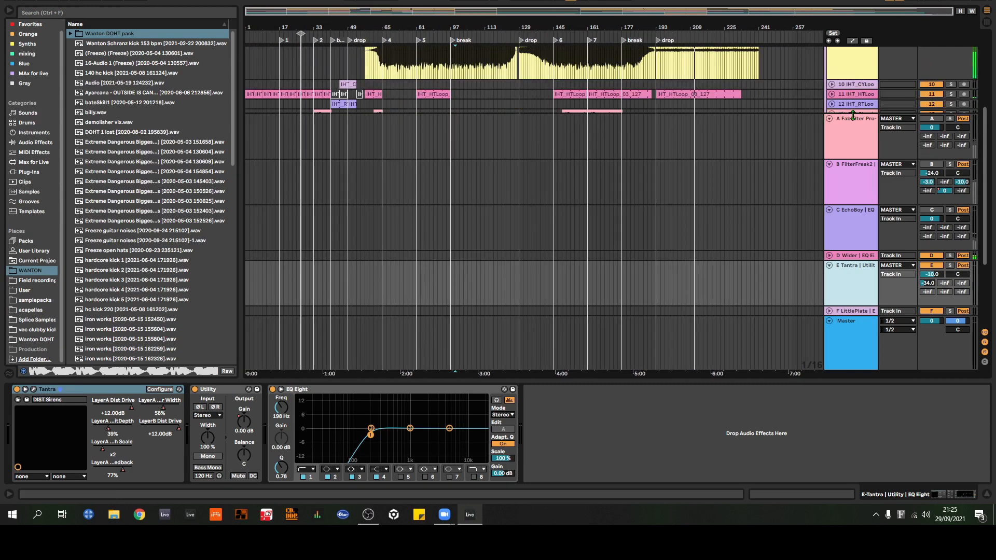
pyautogui.click(855, 116)
pyautogui.scroll(1, 851, 135)
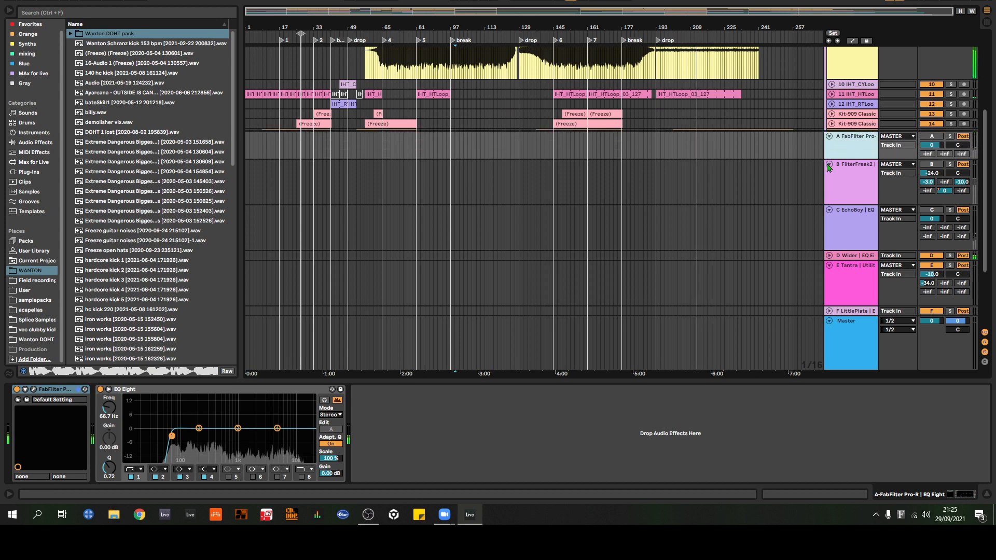
pyautogui.click(829, 164)
pyautogui.click(829, 210)
pyautogui.click(830, 265)
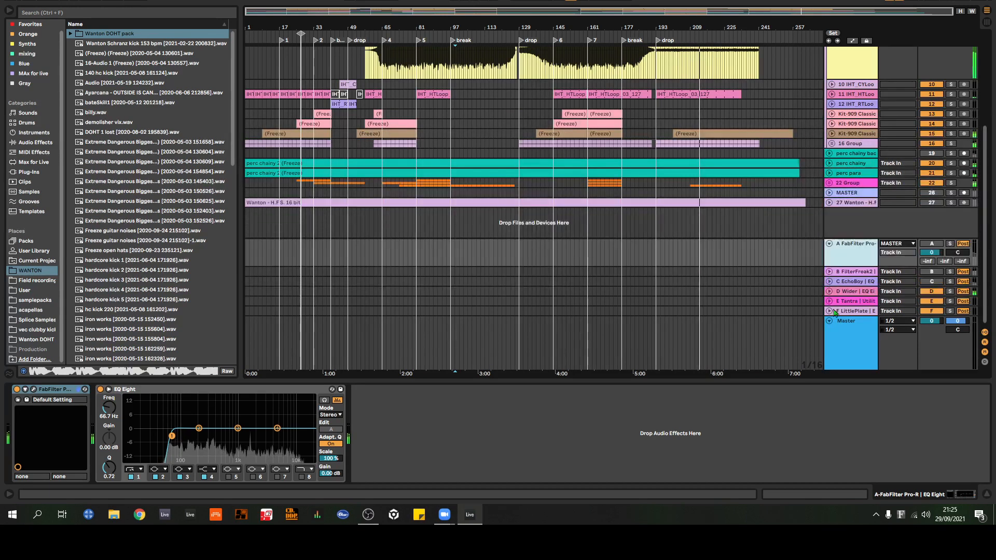
pyautogui.click(829, 243)
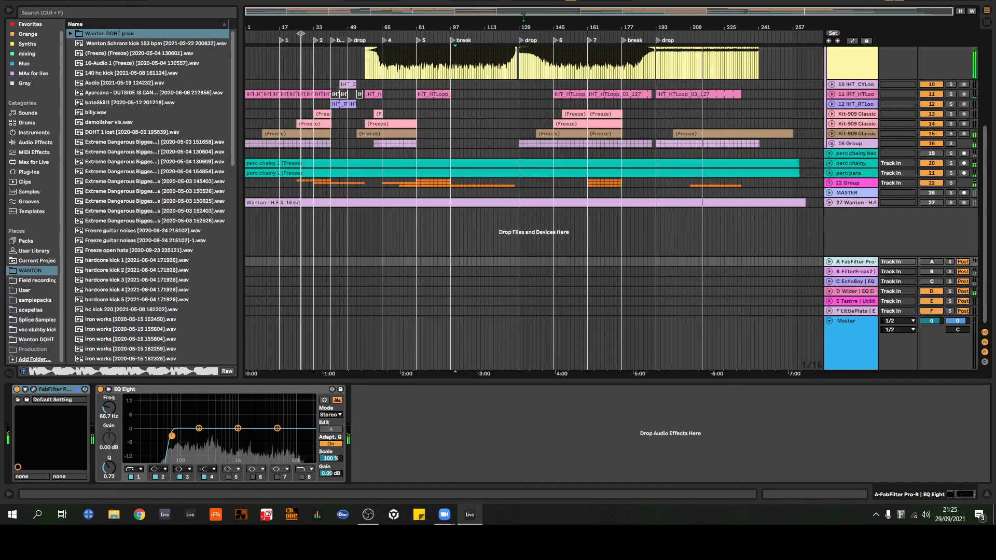
# Step: Activate return track B and the MASTER track, number 26, and move playback to just before the drop at bar 129
pyautogui.click(932, 271)
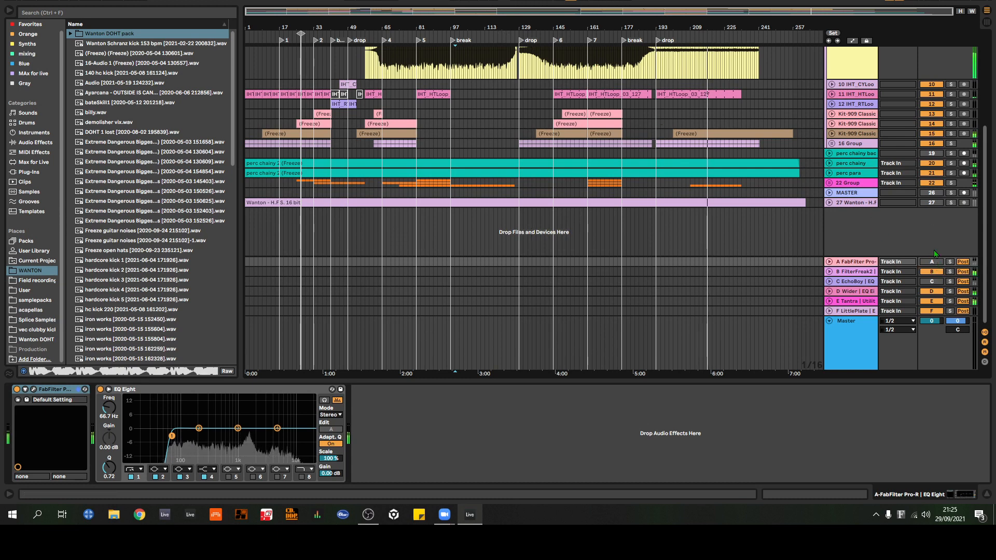
pyautogui.click(940, 193)
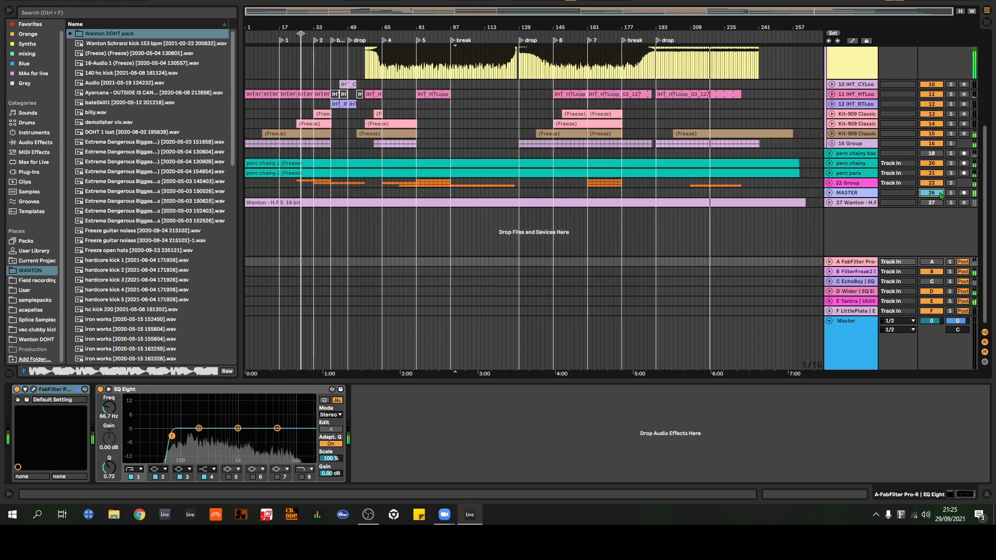
pyautogui.click(508, 36)
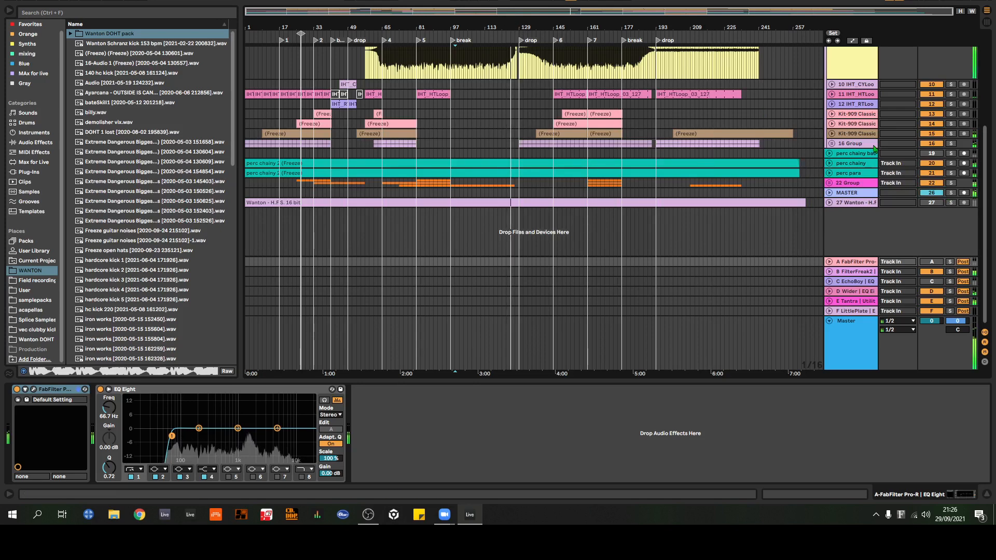
# Step: Solo the Cymatics track, number 9, and activate return track C with the EchoBoy delay
pyautogui.scroll(5, 924, 99)
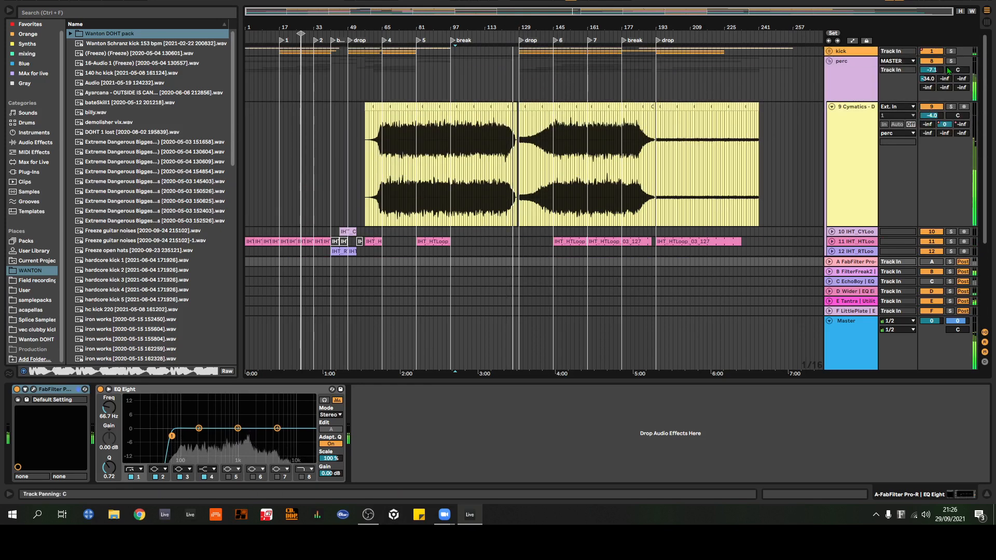
pyautogui.click(950, 107)
pyautogui.scroll(-2, 758, 98)
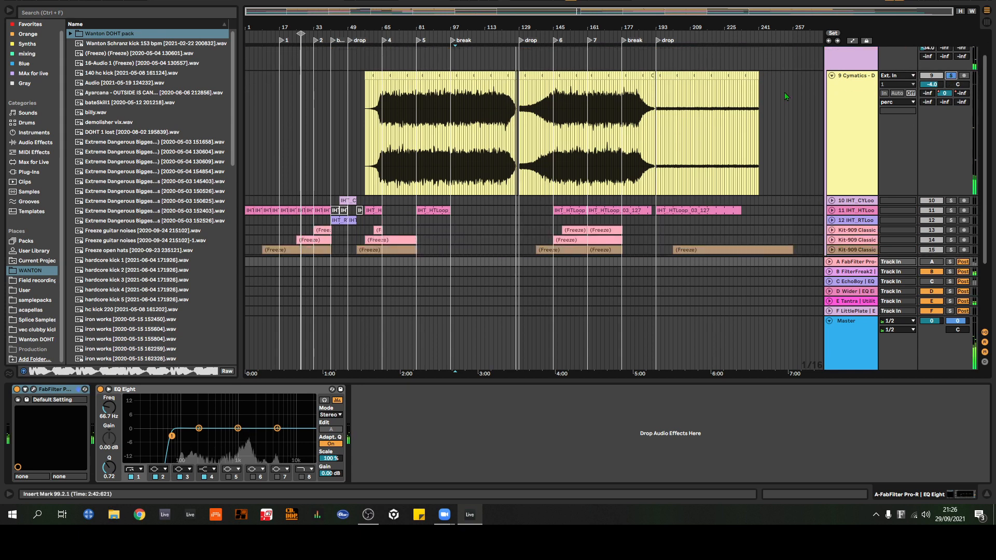
pyautogui.scroll(-2, 789, 97)
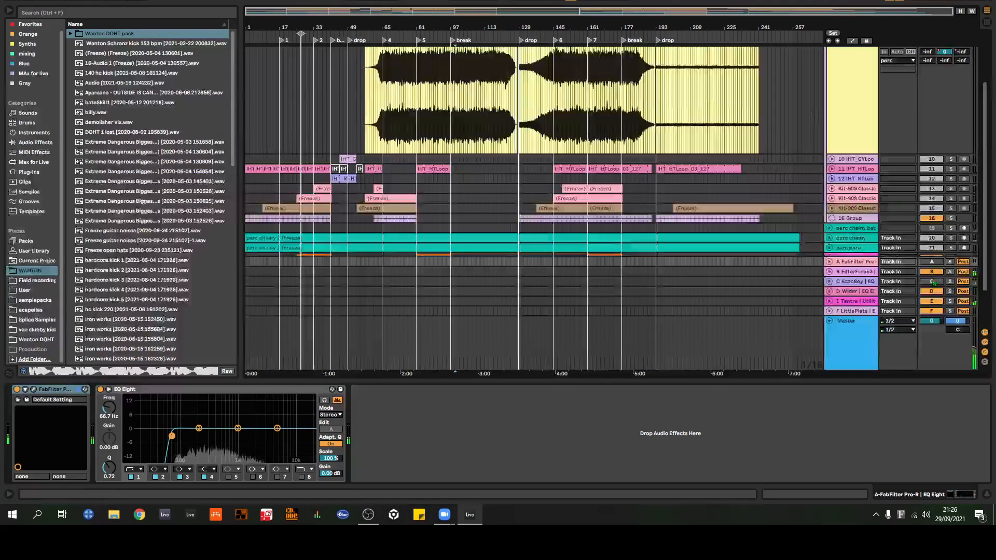
pyautogui.scroll(3, 766, 101)
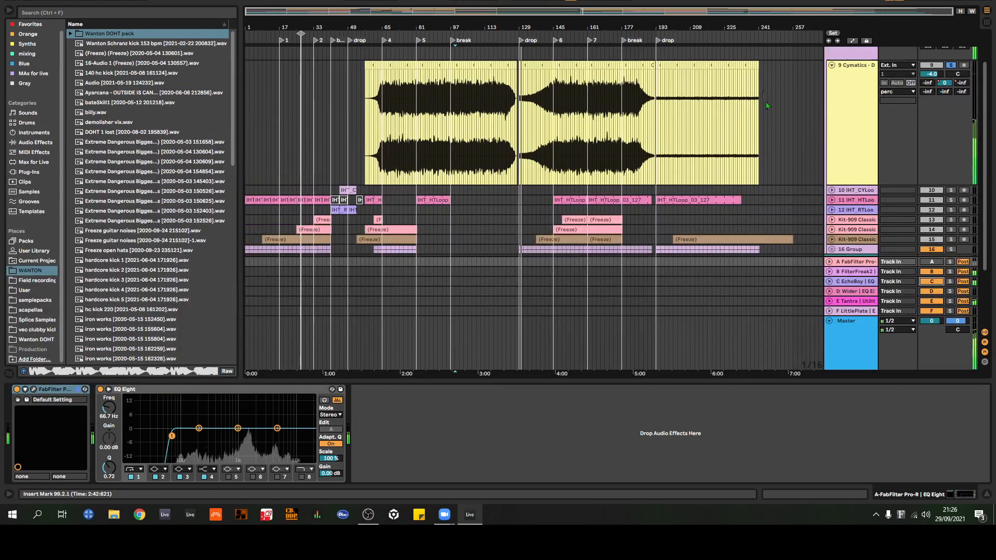
pyautogui.scroll(-1, 841, 127)
# Step: Display return track B's FilterFreak2 device chain while comparing the Cymatics track, number 9, with its solo off and on
pyautogui.click(873, 270)
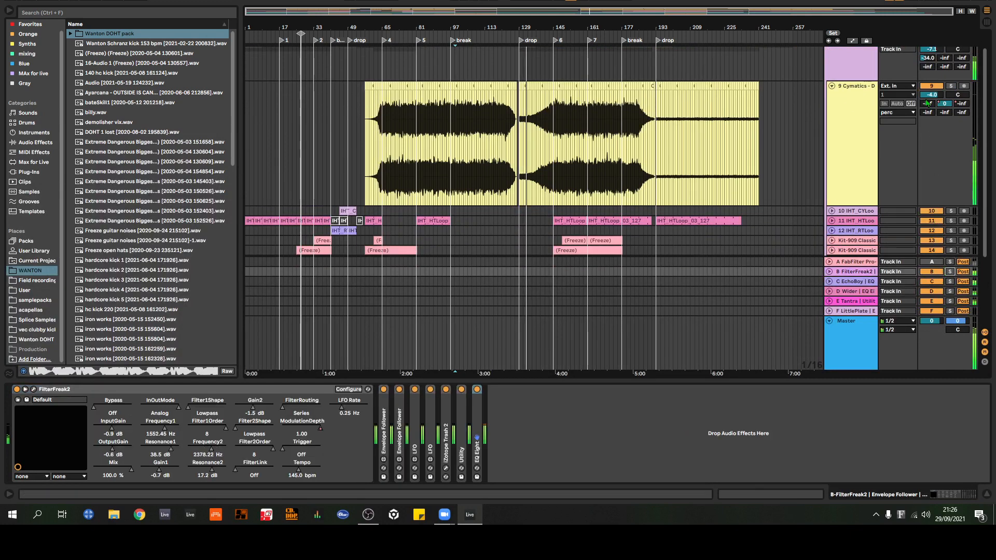
pyautogui.click(950, 272)
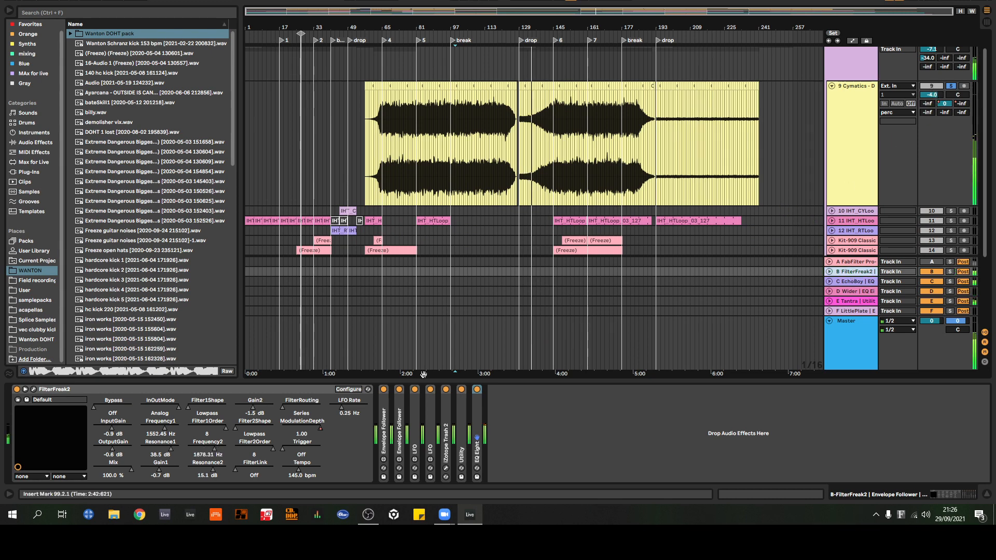
# Step: View the FilterFreak2 plug-in interface on return track B and close it
pyautogui.click(33, 390)
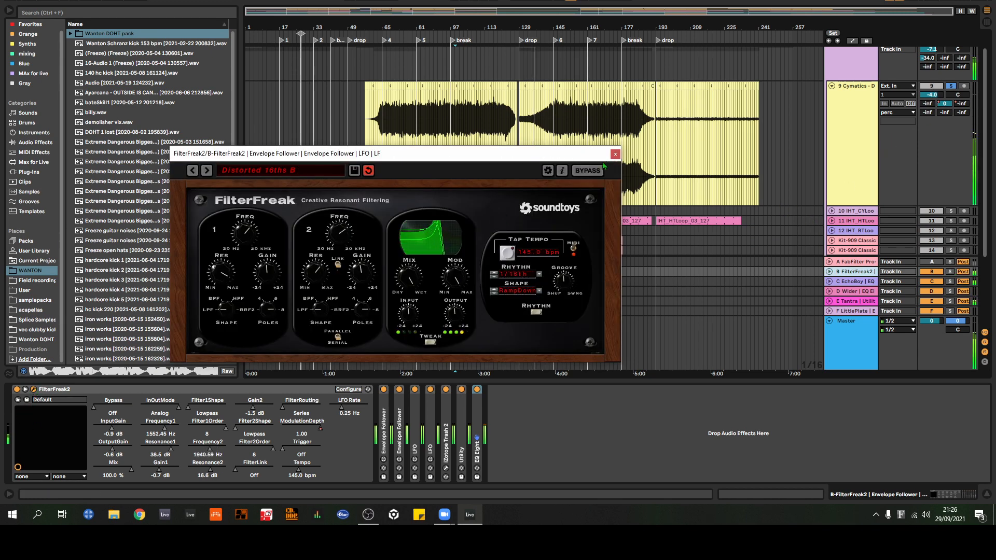
pyautogui.click(616, 154)
# Step: Compare the soloed Cymatics track with return tracks E (Tantra) and C (EchoBoy) switched off and back on
pyautogui.scroll(-1, 952, 311)
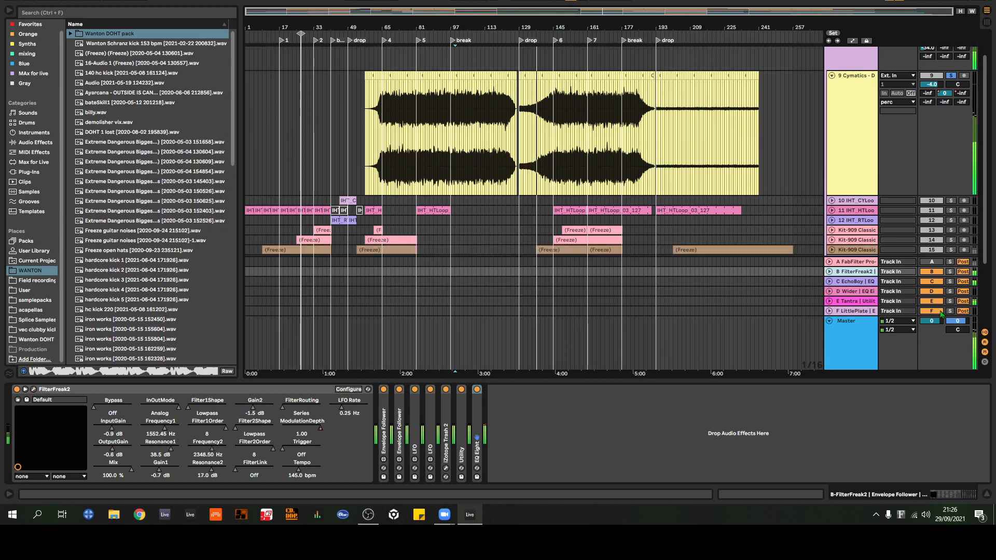
pyautogui.click(940, 302)
pyautogui.click(939, 302)
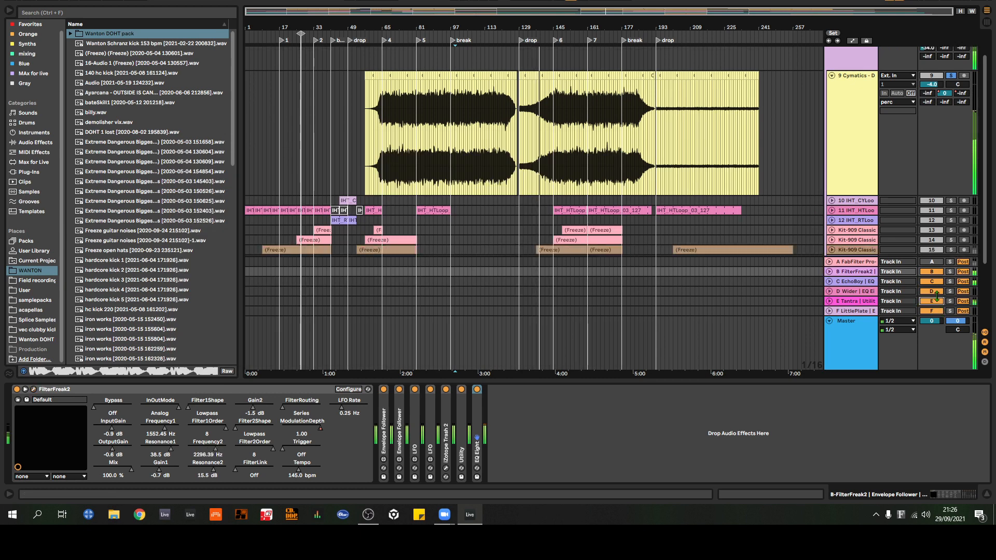
pyautogui.click(938, 282)
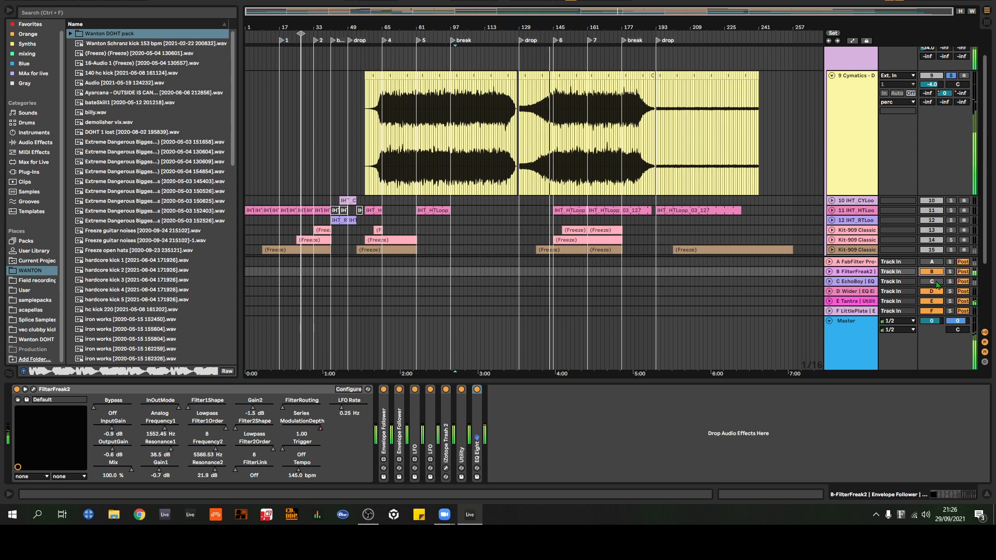
pyautogui.click(934, 282)
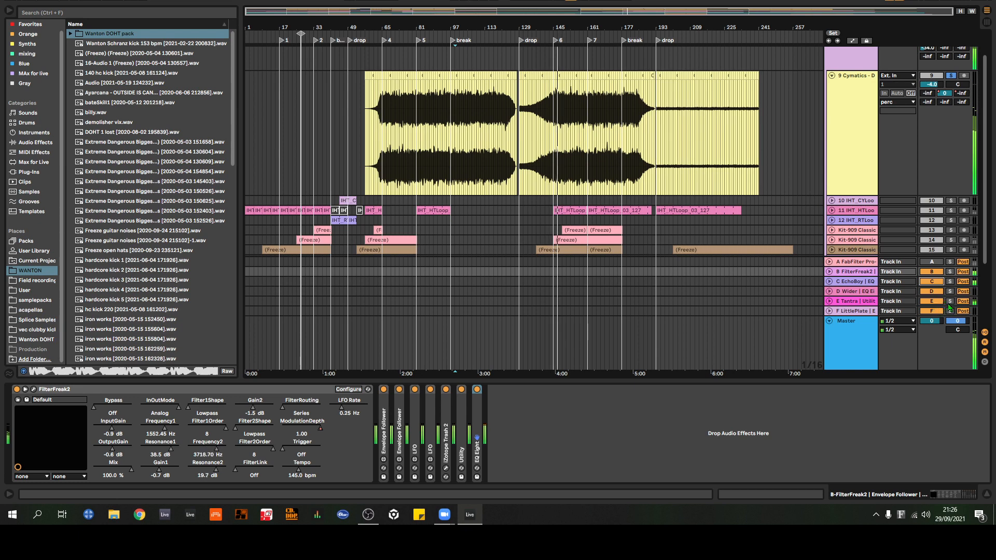
pyautogui.click(942, 301)
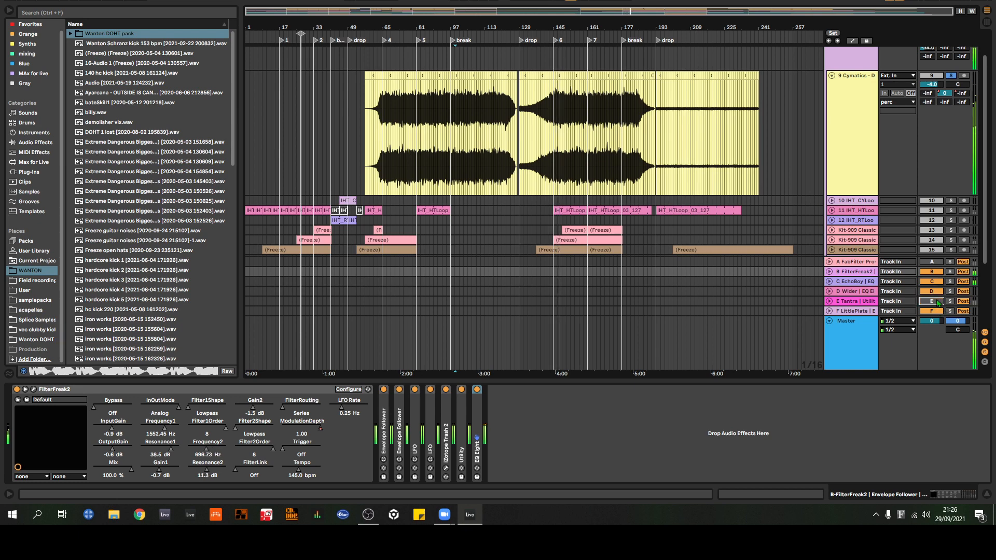
pyautogui.click(938, 301)
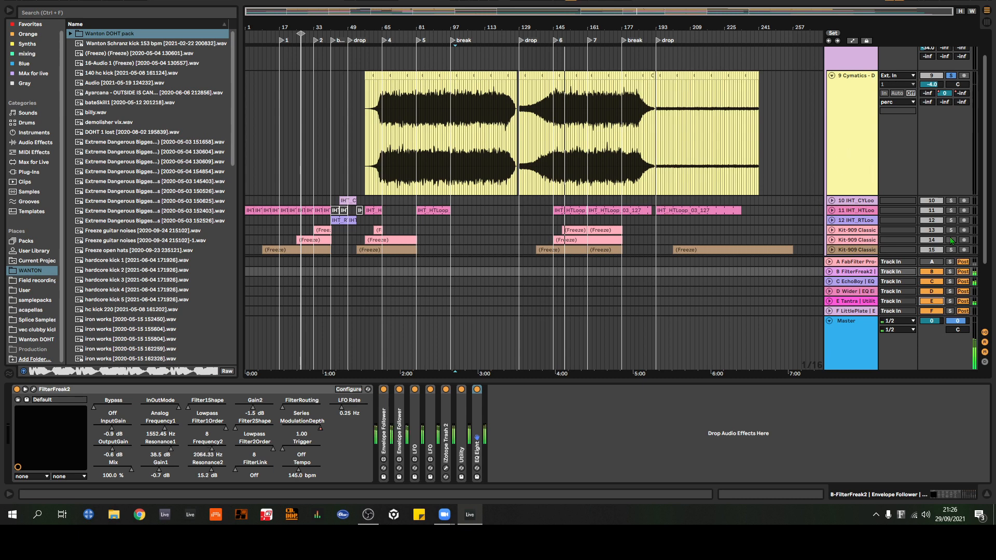
# Step: Deactivate return tracks C (EchoBoy) and B (FilterFreak2)
pyautogui.click(939, 281)
pyautogui.click(938, 272)
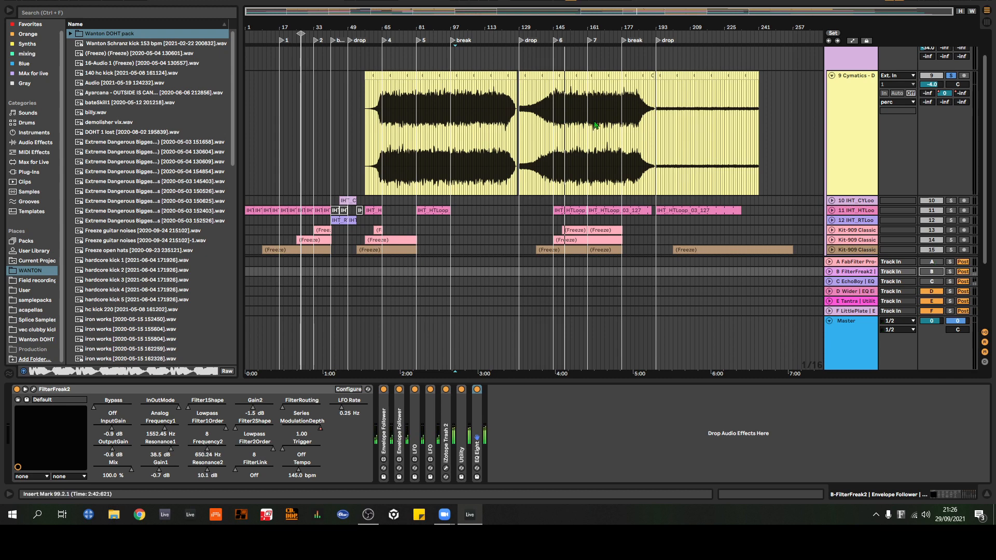
# Step: Display the device chain of the MASTER track, number 26, followed by return track B's chain
pyautogui.scroll(-4, 571, 127)
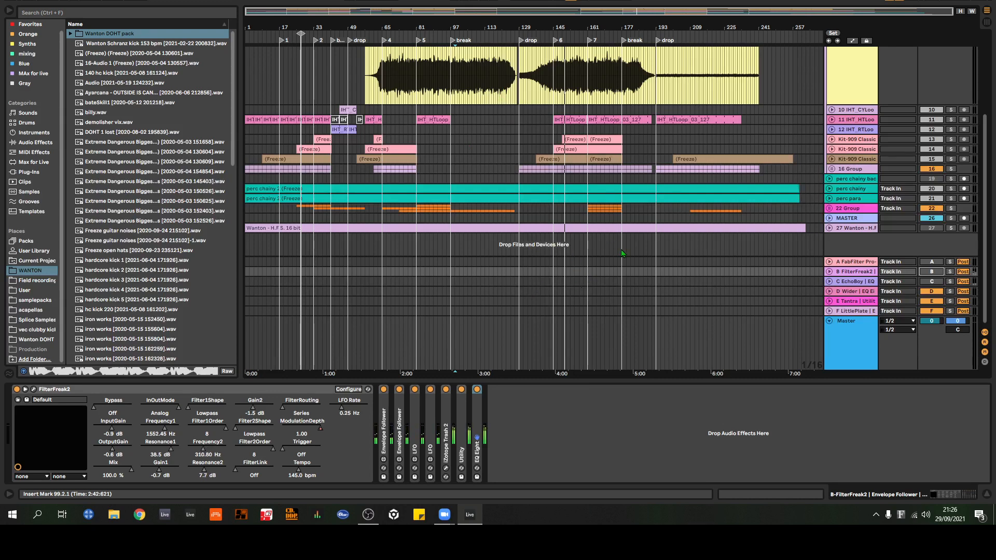
pyautogui.click(852, 222)
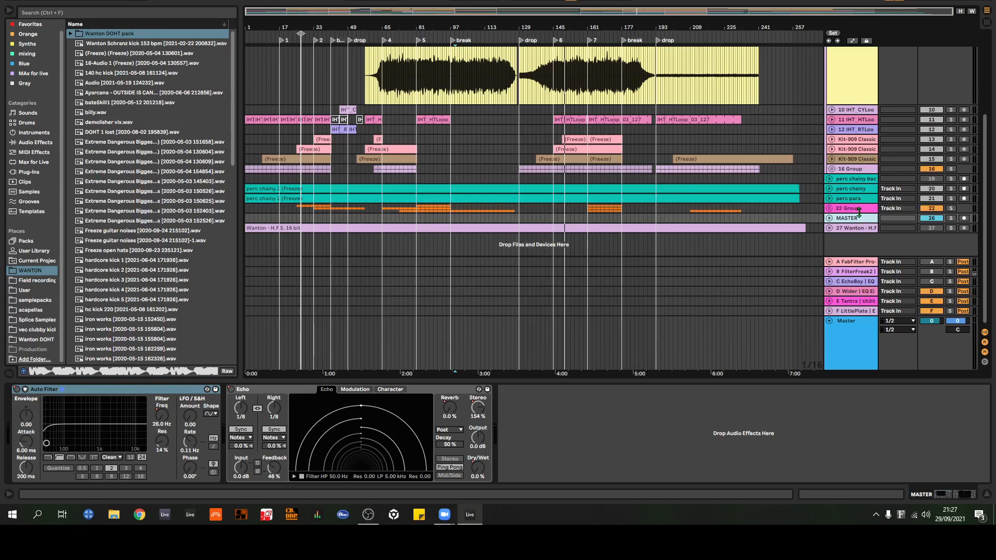
pyautogui.click(853, 274)
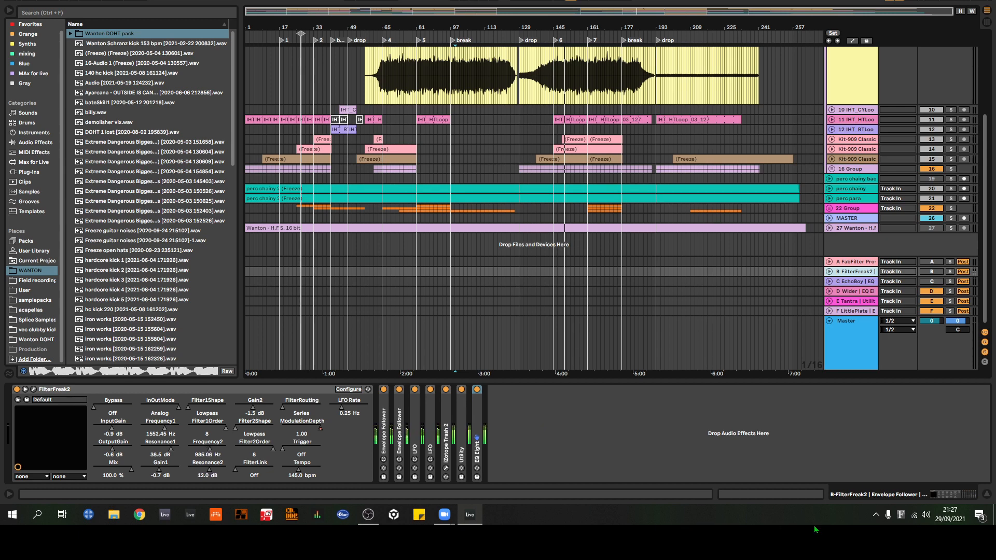
# Step: Show the Tantra plug-in on return track E and compare the effect settings of its layers A and B
pyautogui.click(851, 302)
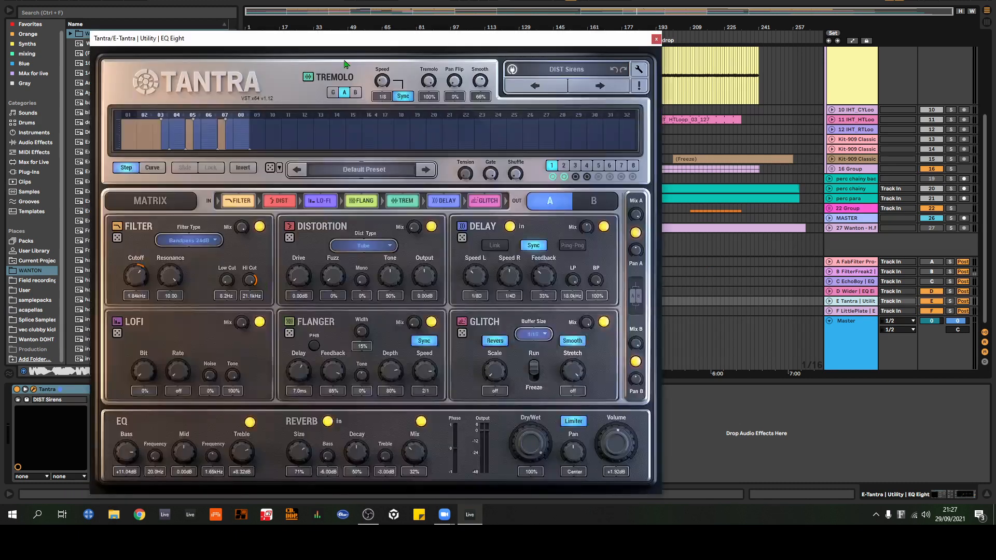
pyautogui.moveTo(365, 38); pyautogui.dragTo(516, 45)
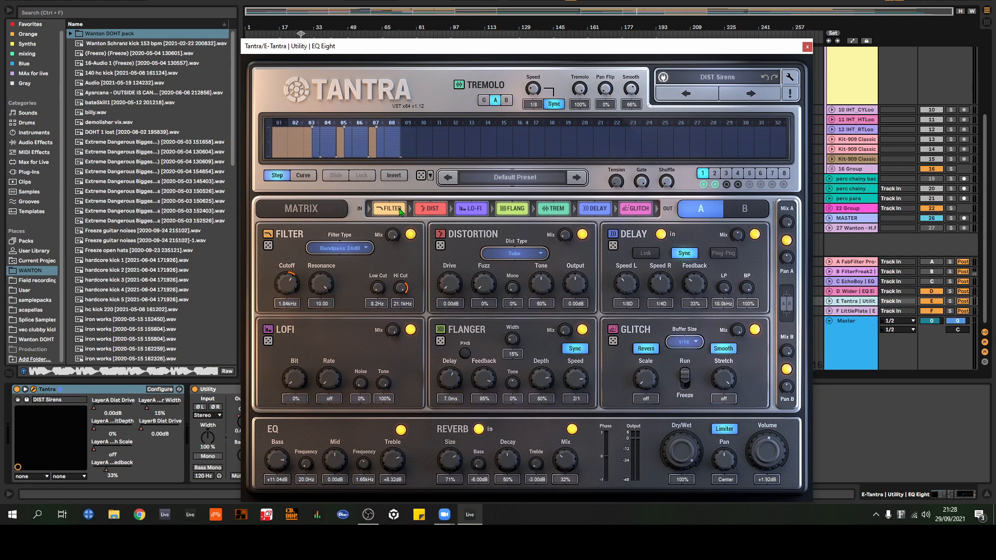
pyautogui.click(743, 209)
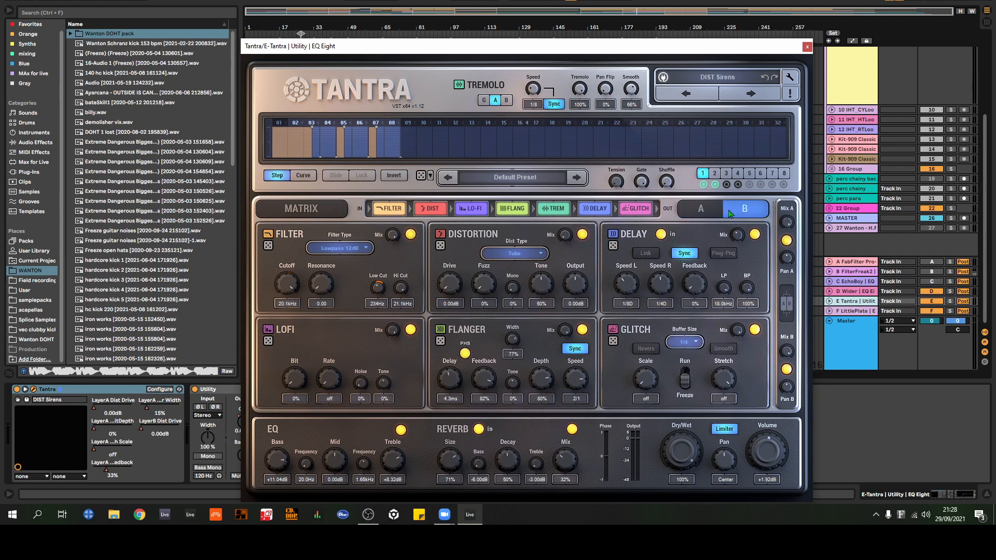
pyautogui.click(715, 209)
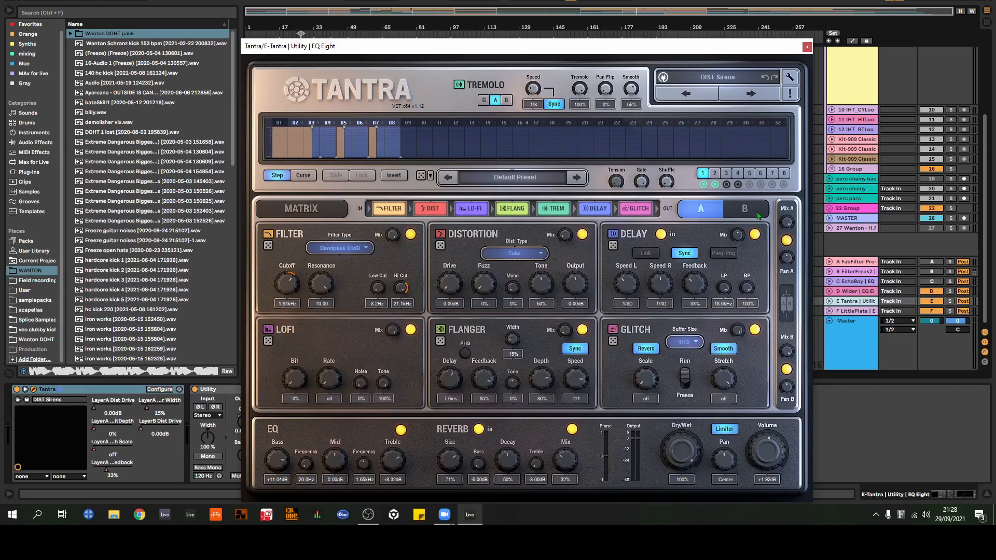
pyautogui.click(758, 215)
pyautogui.click(716, 215)
pyautogui.click(752, 216)
pyautogui.click(712, 216)
# Step: Examine the modulation routings in Tantra's matrix and close the plug-in window
pyautogui.click(337, 213)
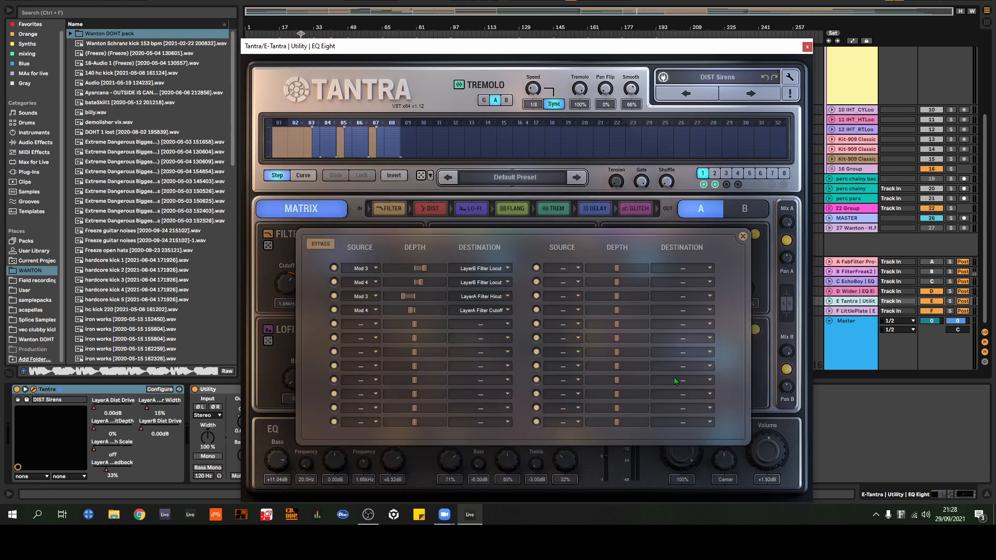
pyautogui.click(742, 237)
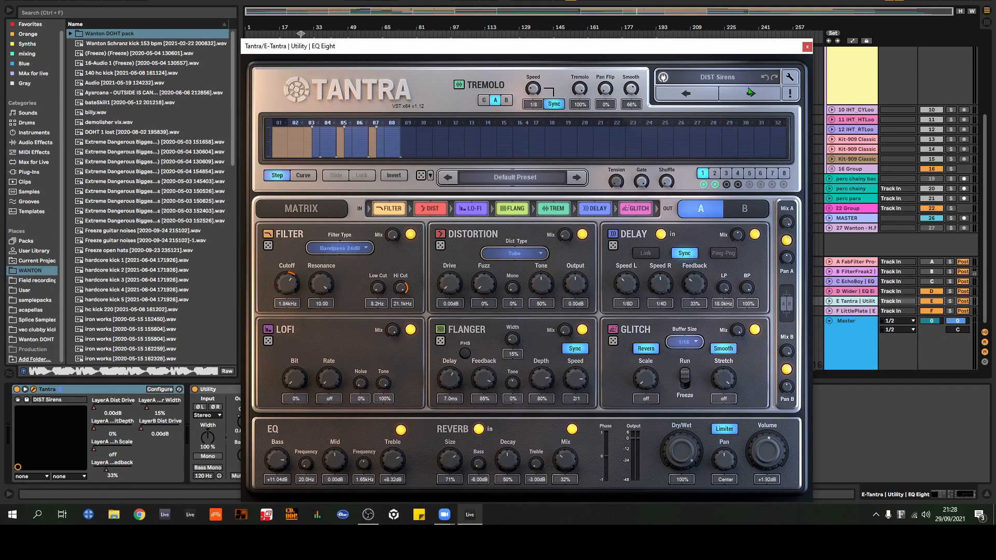
pyautogui.click(807, 47)
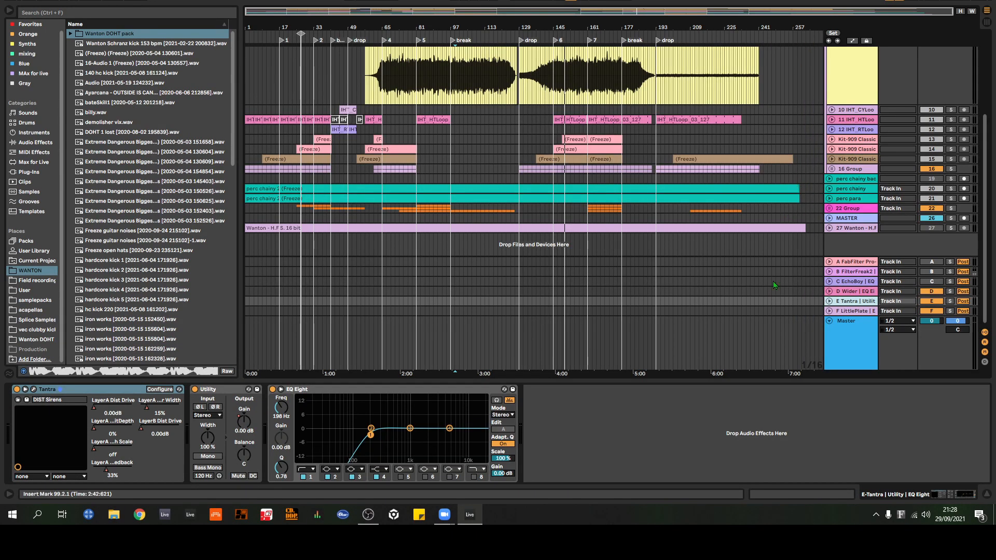
# Step: Display return track F's device chain, view the Little Plate reverb interface and close it
pyautogui.click(853, 312)
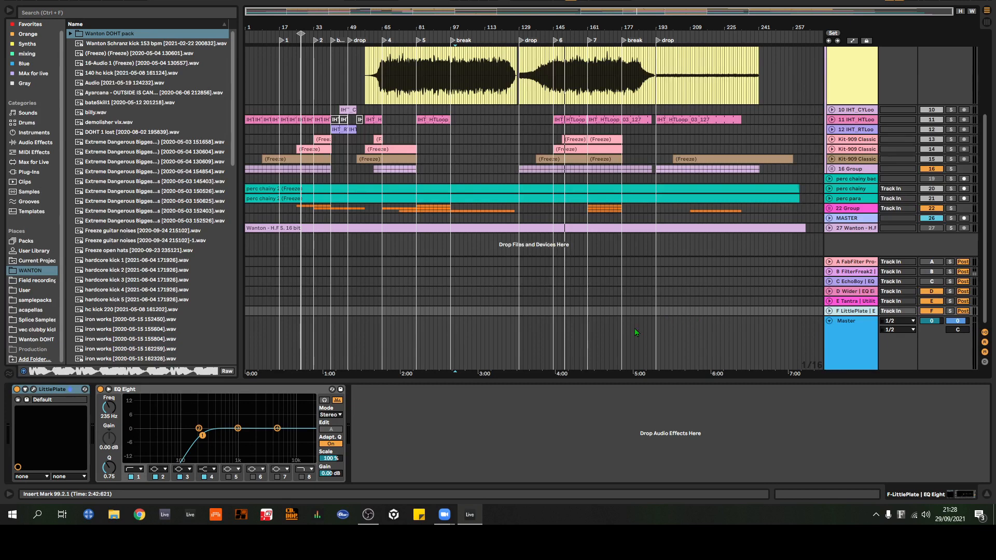
pyautogui.click(34, 390)
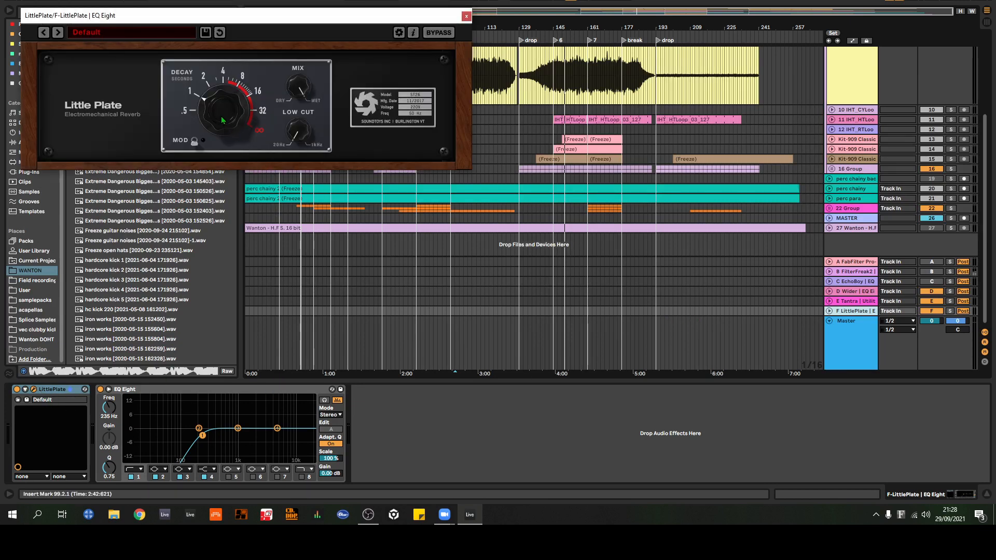
pyautogui.click(467, 17)
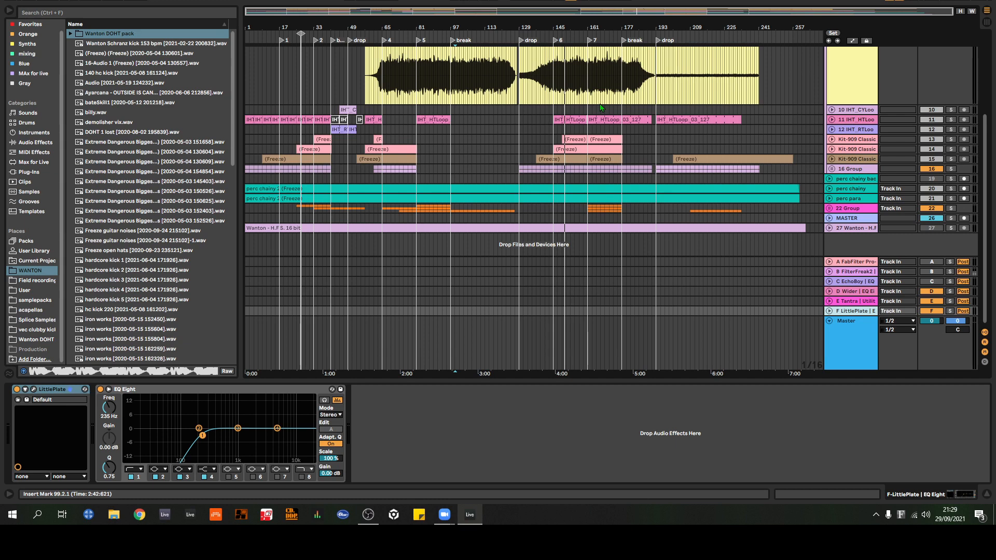
# Step: Redisplay return track E's Tantra, Utility and EQ Eight chain and look over the Cymatics track above
pyautogui.click(857, 303)
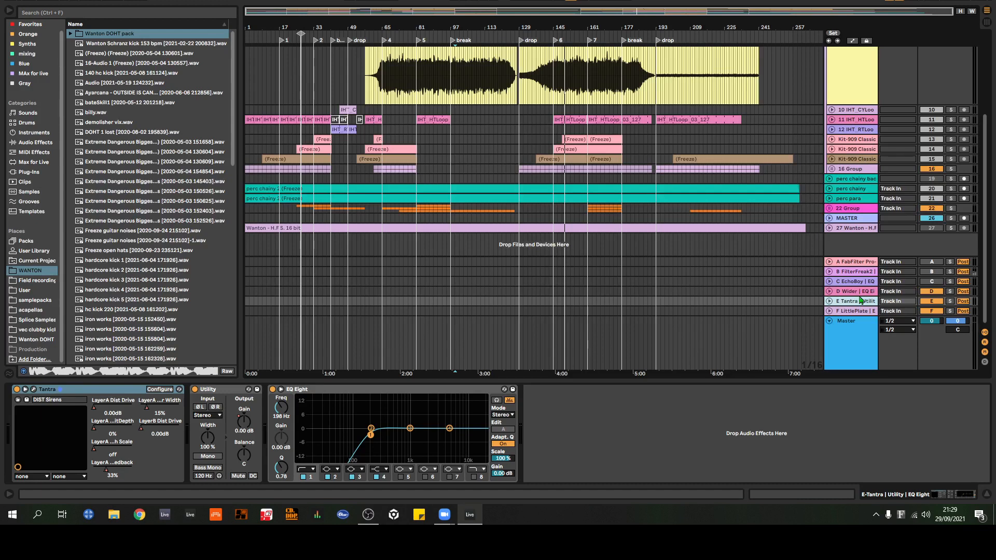
pyautogui.scroll(3, 600, 95)
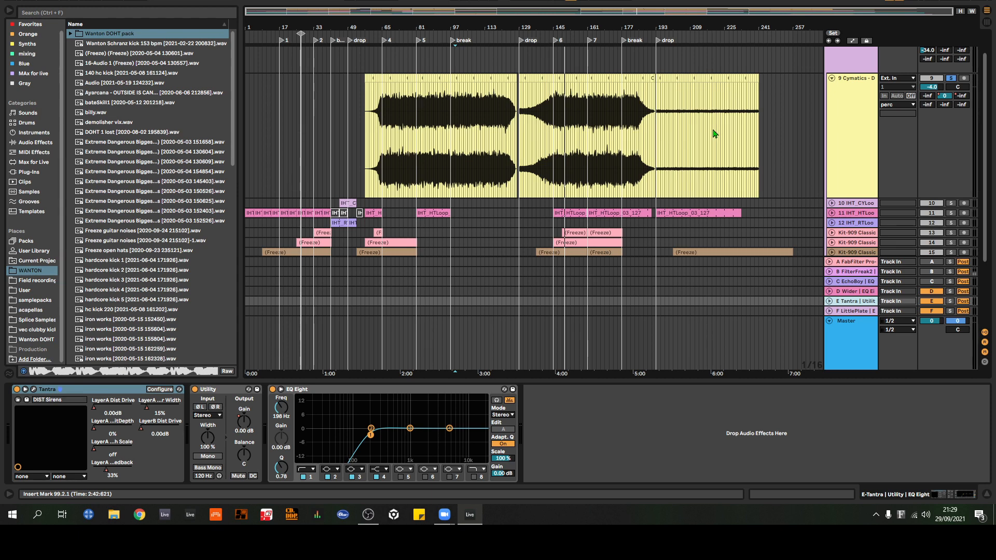
pyautogui.scroll(-4, 858, 212)
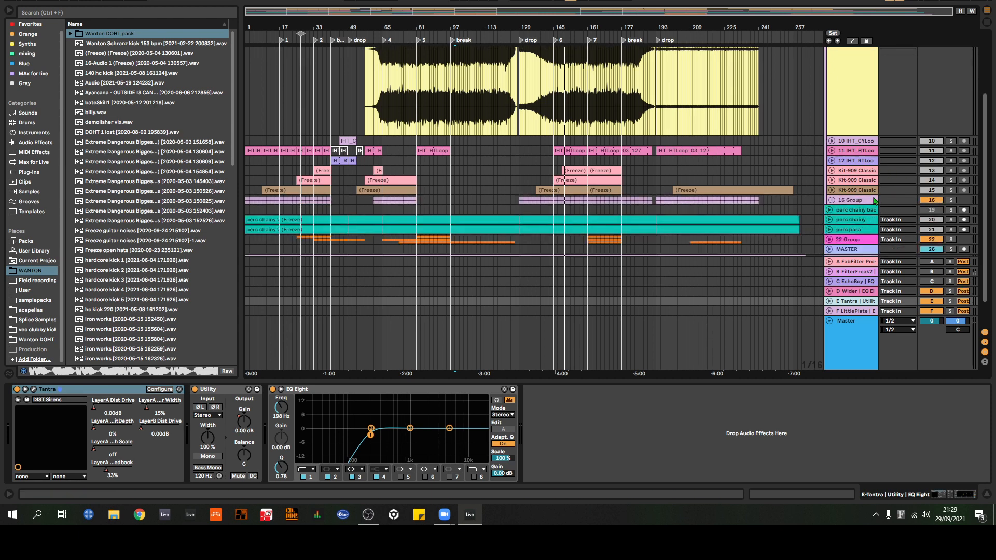
pyautogui.click(858, 218)
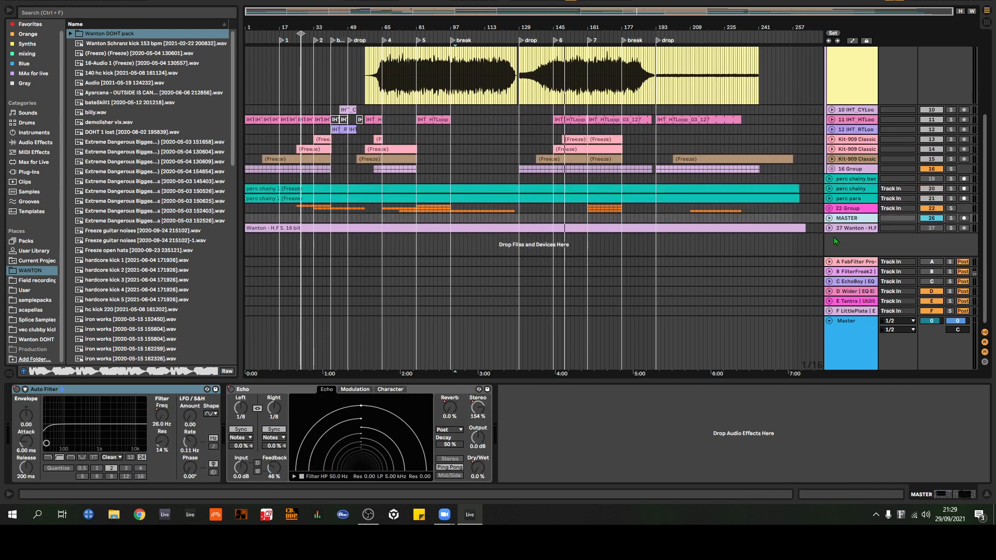
pyautogui.click(829, 219)
pyautogui.scroll(-2, 833, 192)
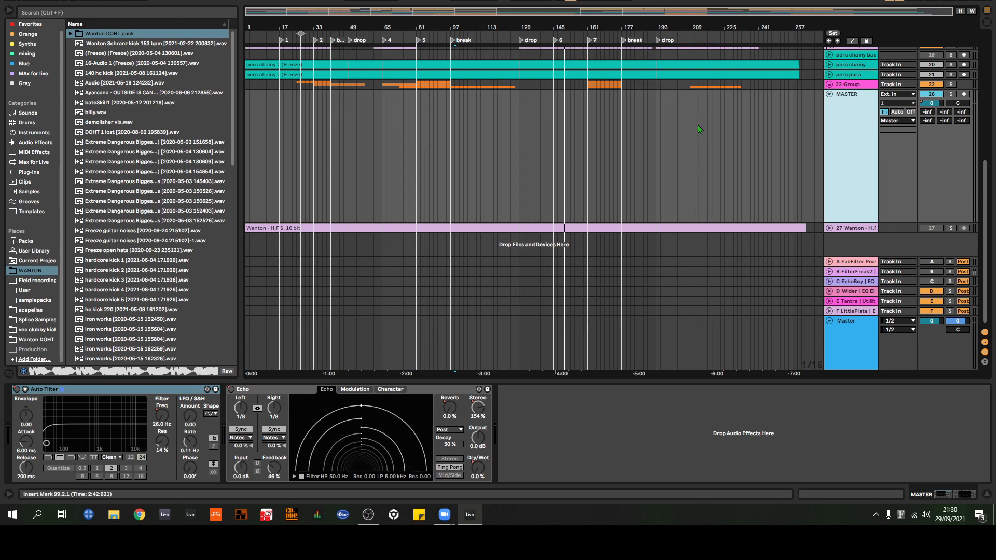
pyautogui.click(855, 342)
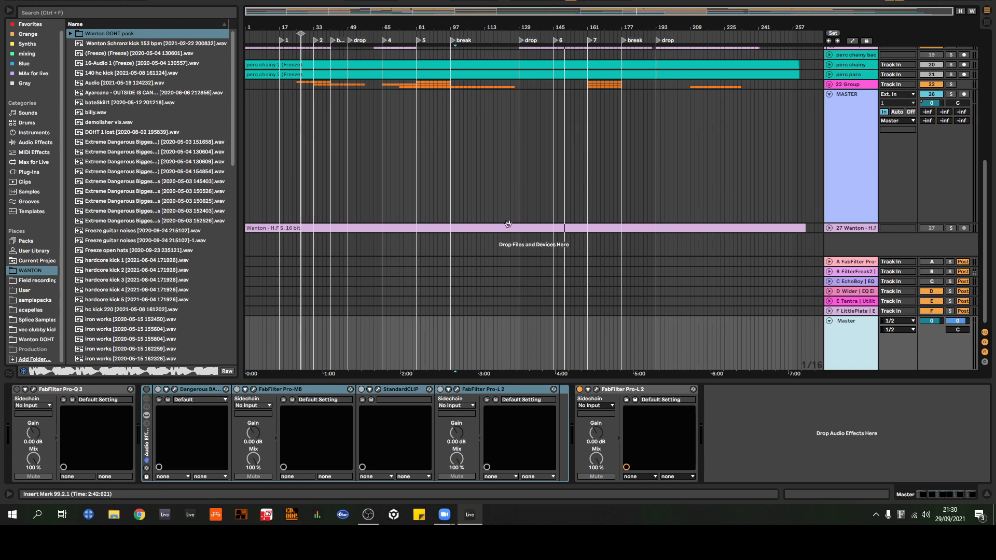
pyautogui.click(856, 153)
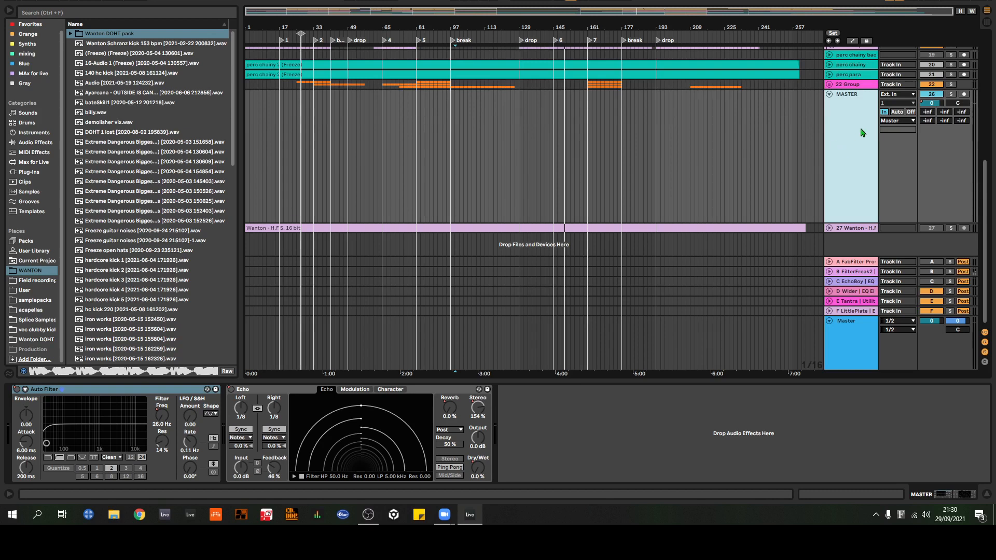
# Step: Show automation and examine the MASTER track's volume, Auto Filter and Echo lanes around the break at bar 97
pyautogui.press('a')
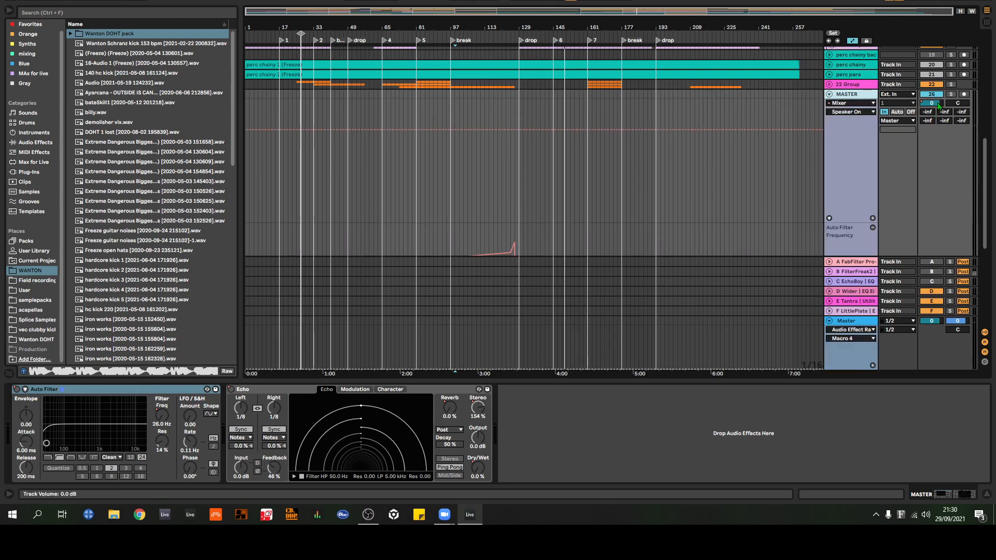
pyautogui.scroll(-5, 726, 129)
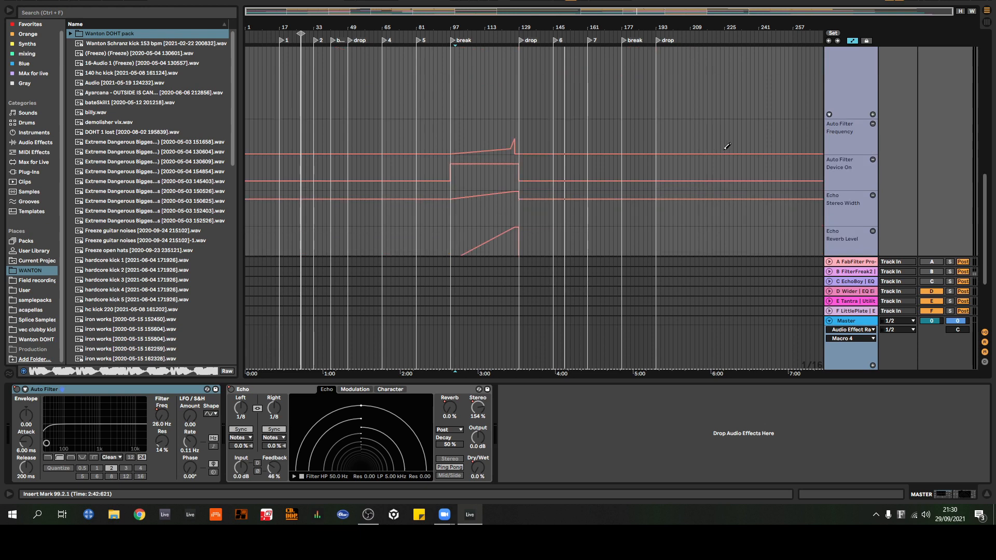
pyautogui.scroll(-3, 506, 144)
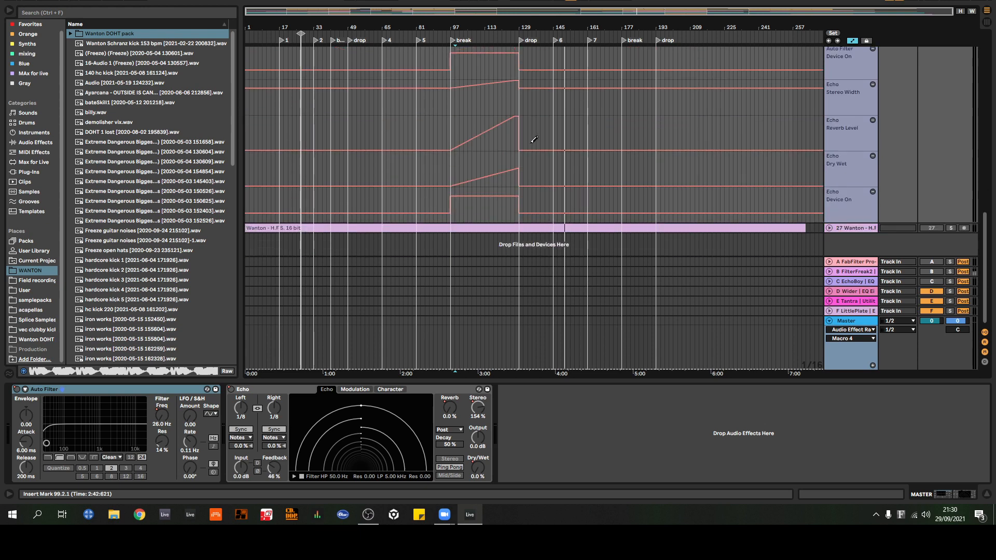
pyautogui.scroll(-1, 532, 136)
pyautogui.scroll(2, 494, 116)
pyautogui.scroll(-2, 494, 112)
pyautogui.scroll(5, 936, 194)
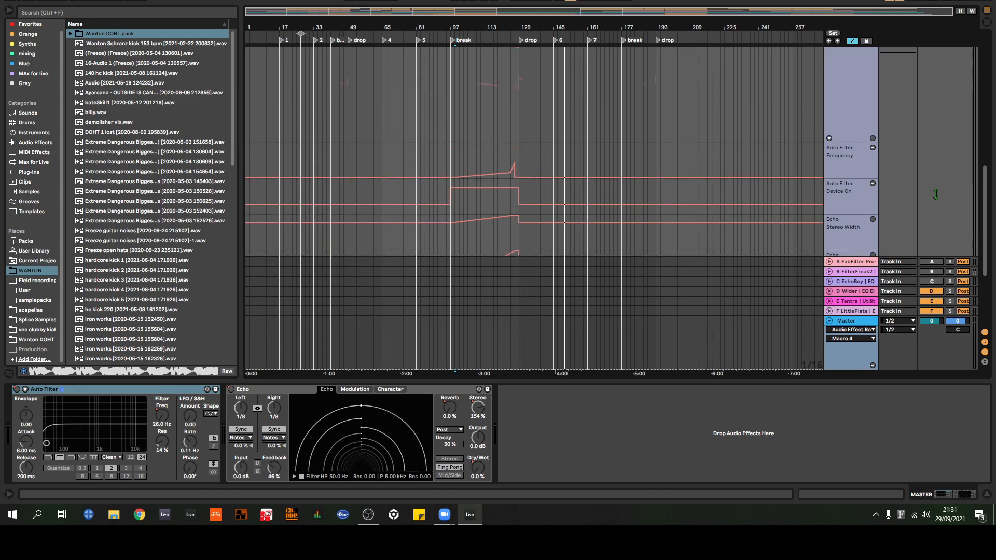
pyautogui.scroll(5, 935, 194)
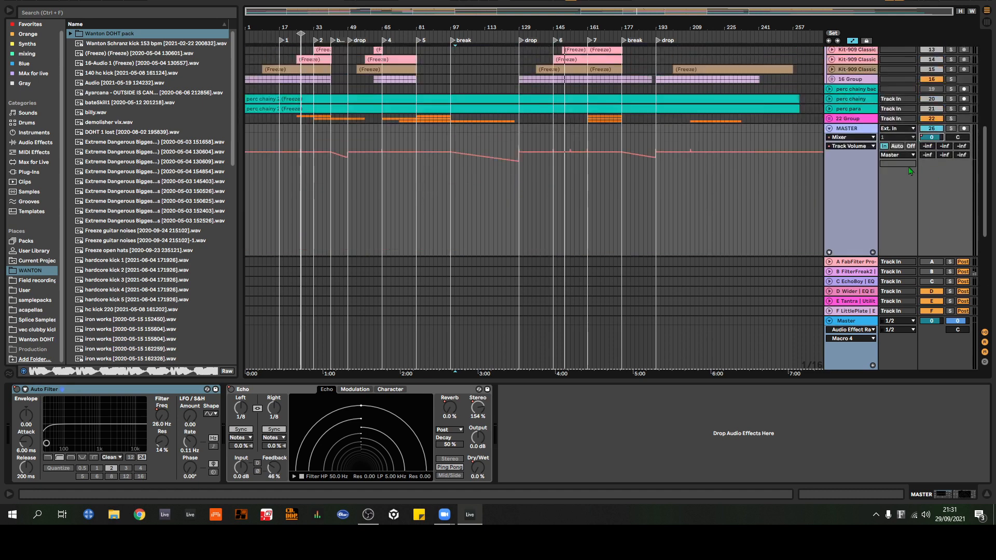
# Step: Fold the MASTER track, number 26, and bring up the Cymatics track's automation lanes
pyautogui.click(830, 130)
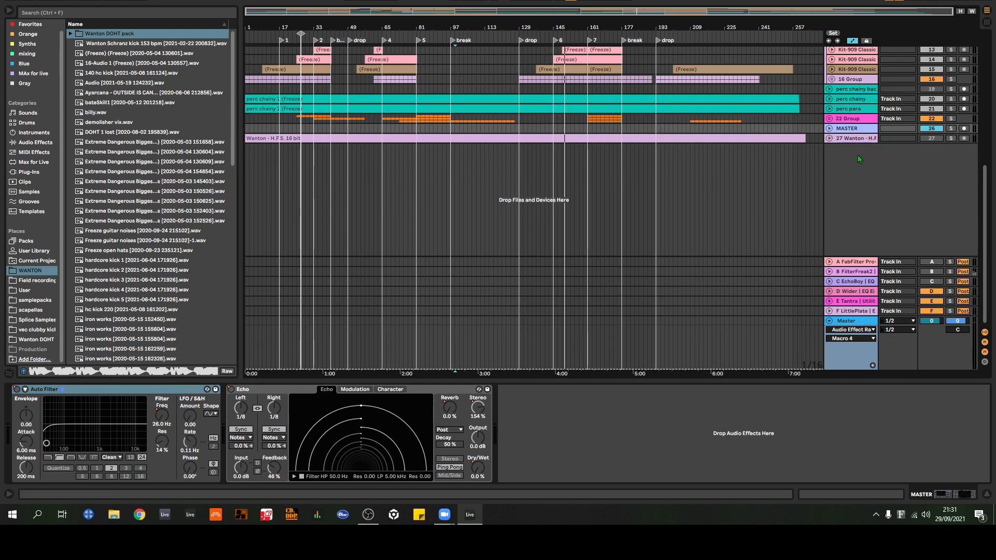
pyautogui.scroll(10, 884, 151)
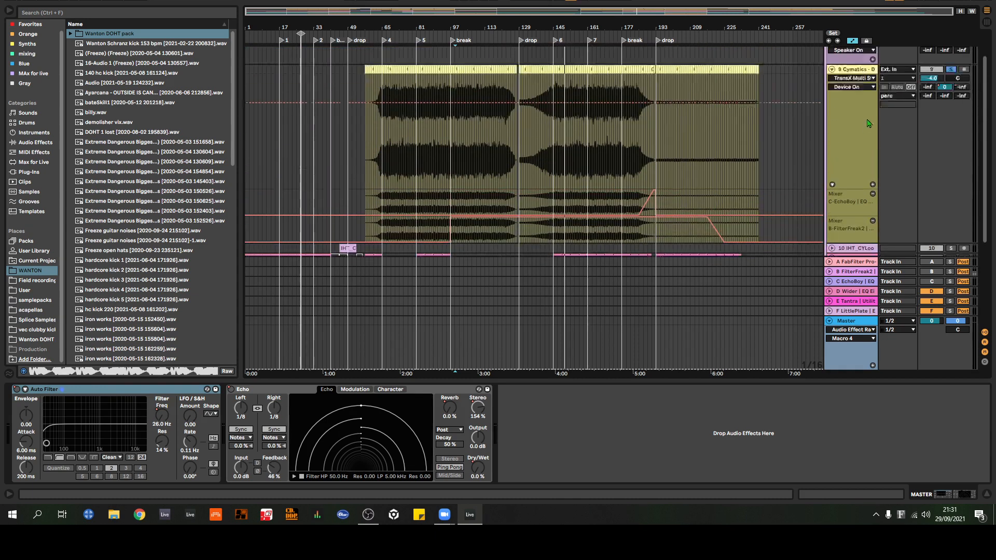
# Step: Fold the Cymatics track and its automation lanes, and collapse the perc group
pyautogui.scroll(2, 866, 120)
pyautogui.click(832, 107)
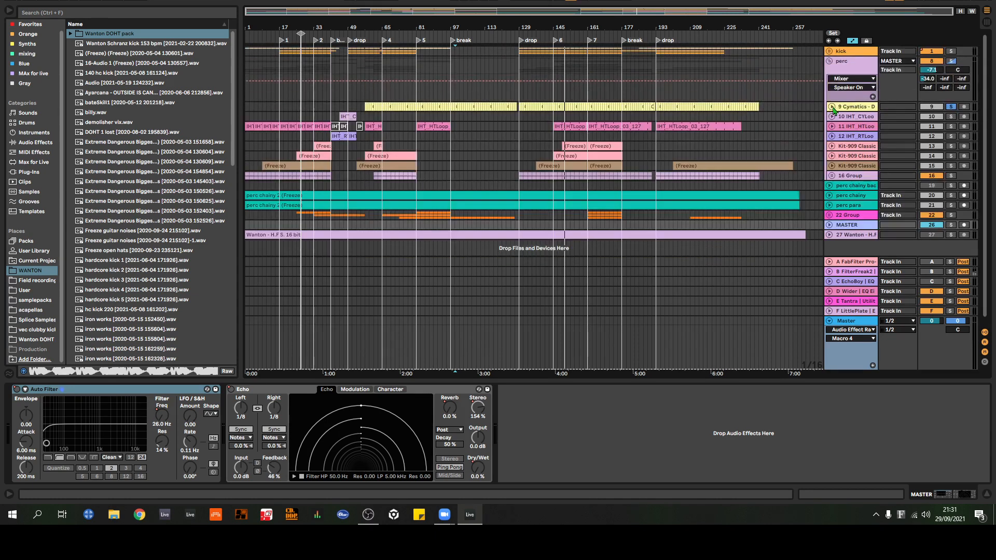
pyautogui.click(830, 62)
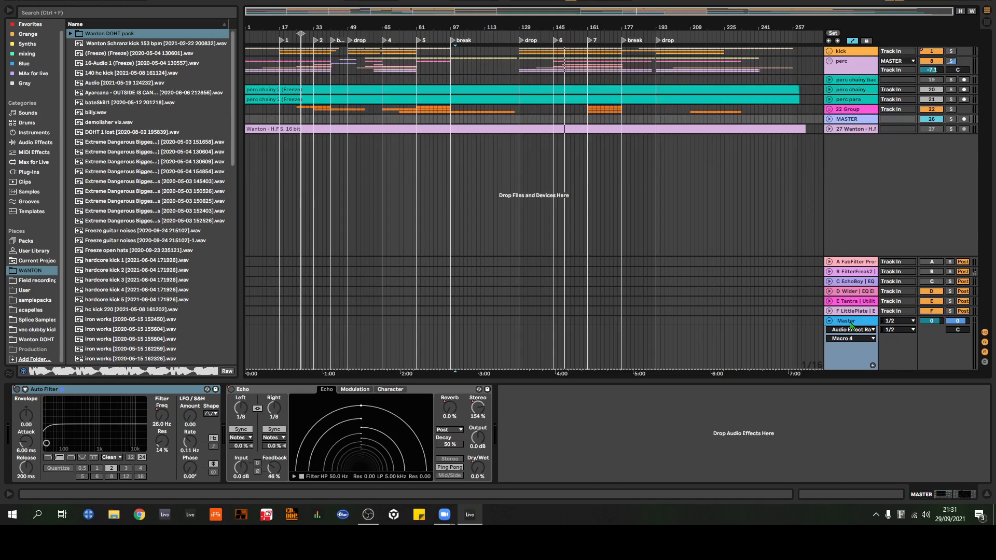
pyautogui.click(458, 343)
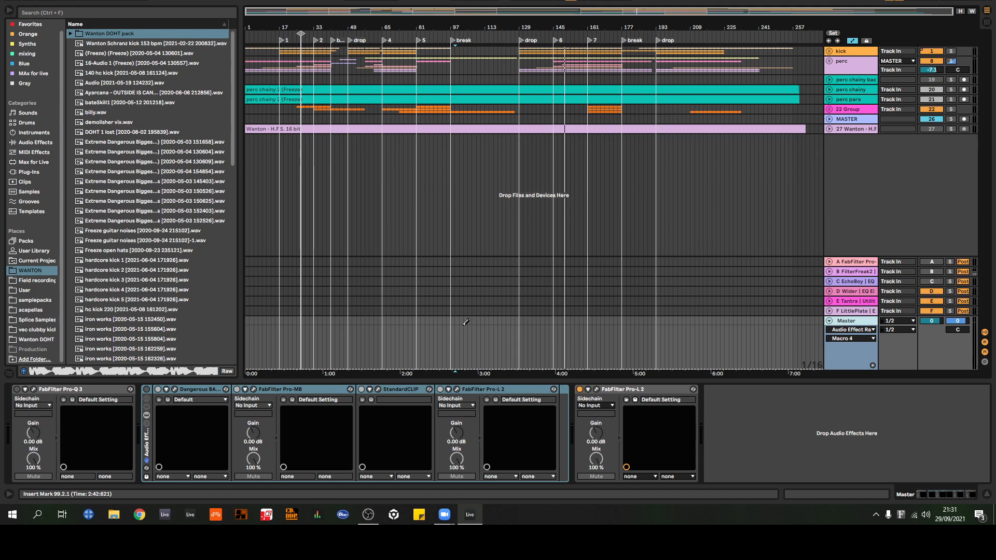
pyautogui.click(34, 389)
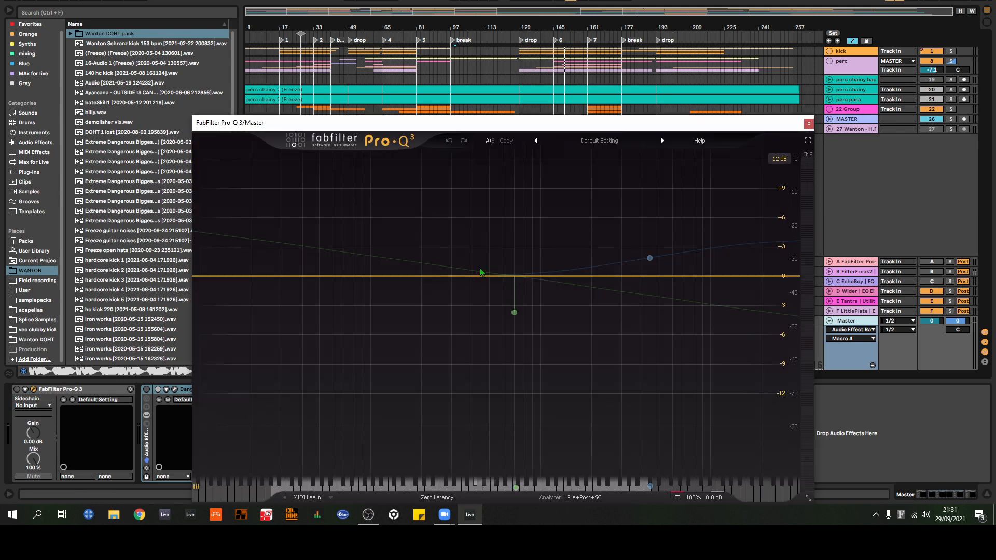
pyautogui.click(16, 389)
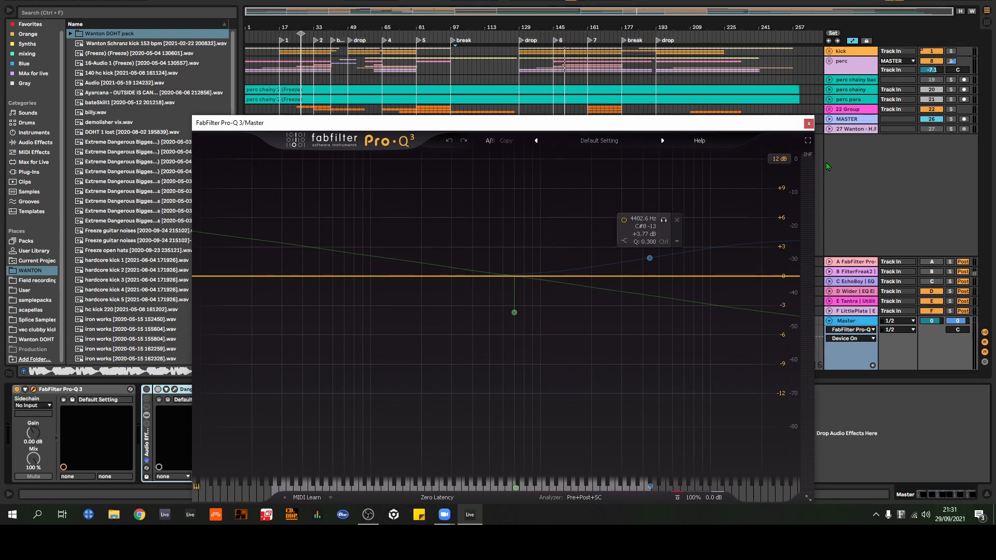
pyautogui.moveTo(785, 125); pyautogui.dragTo(784, 34)
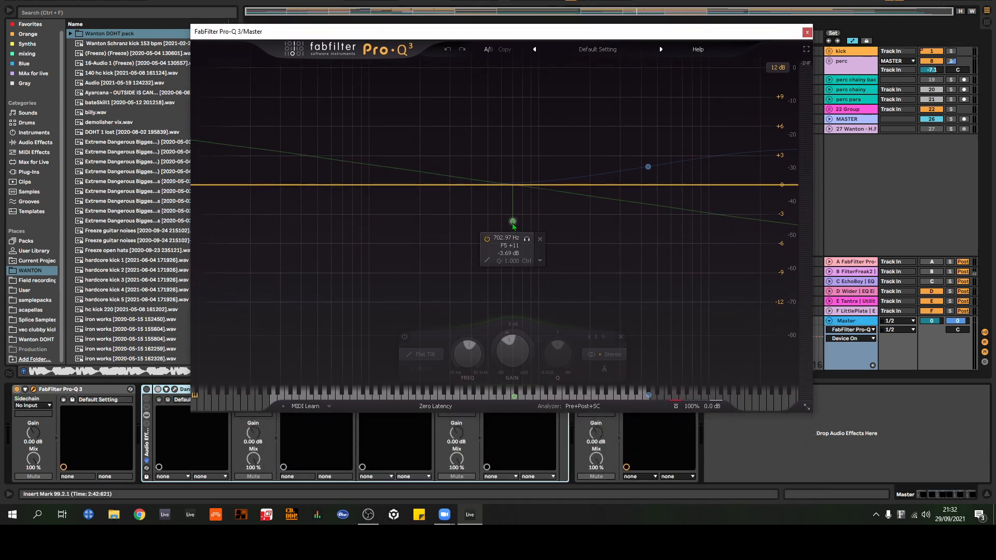
# Step: Toggle Pro-Q 3's Flat Tilt band 1 and adjust its gain, closing the plug-in window when finished
pyautogui.moveTo(513, 352); pyautogui.dragTo(536, 239)
pyautogui.click(405, 338)
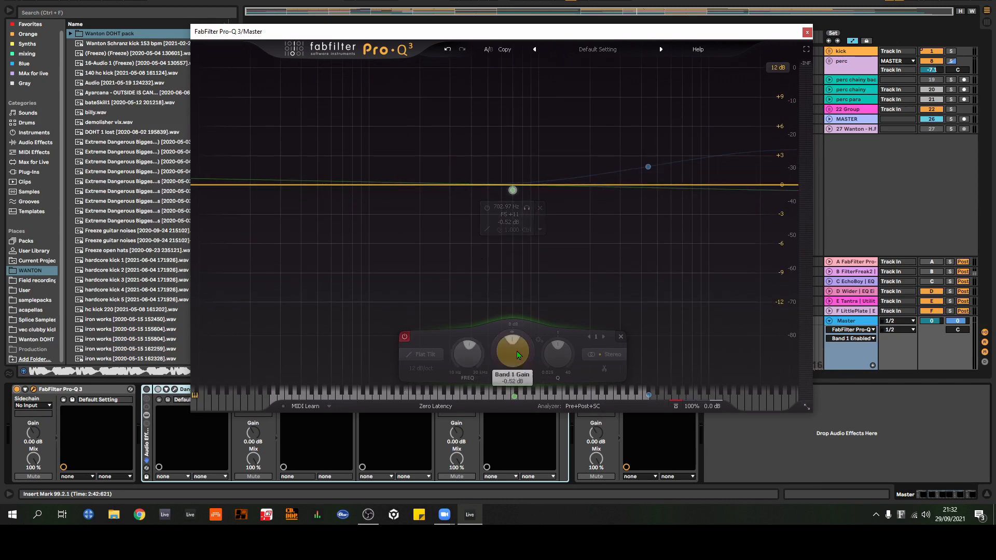
pyautogui.moveTo(514, 350); pyautogui.dragTo(535, 338)
pyautogui.click(808, 32)
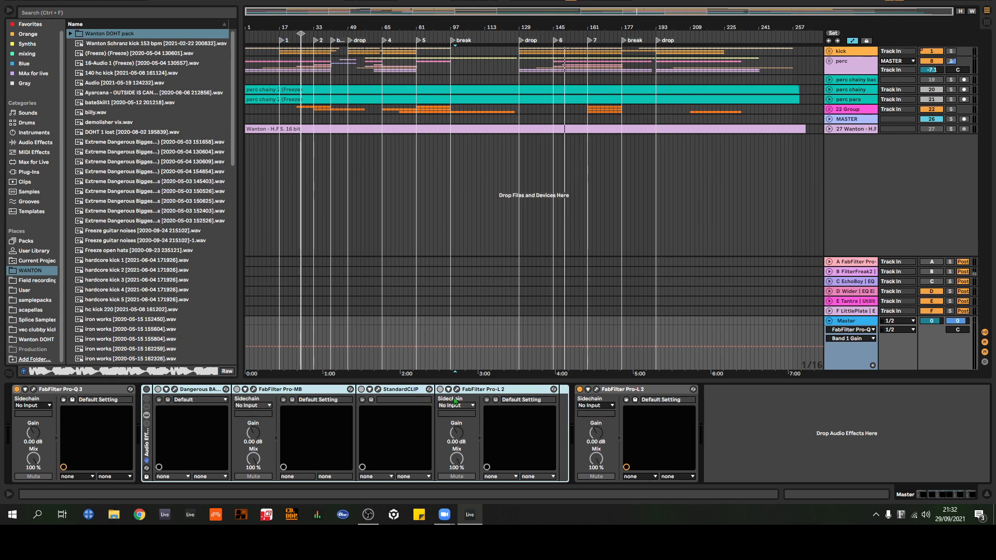
# Step: Unfold the MASTER track, number 26, and redisplay its Auto Filter and Echo chain
pyautogui.click(456, 285)
pyautogui.click(829, 119)
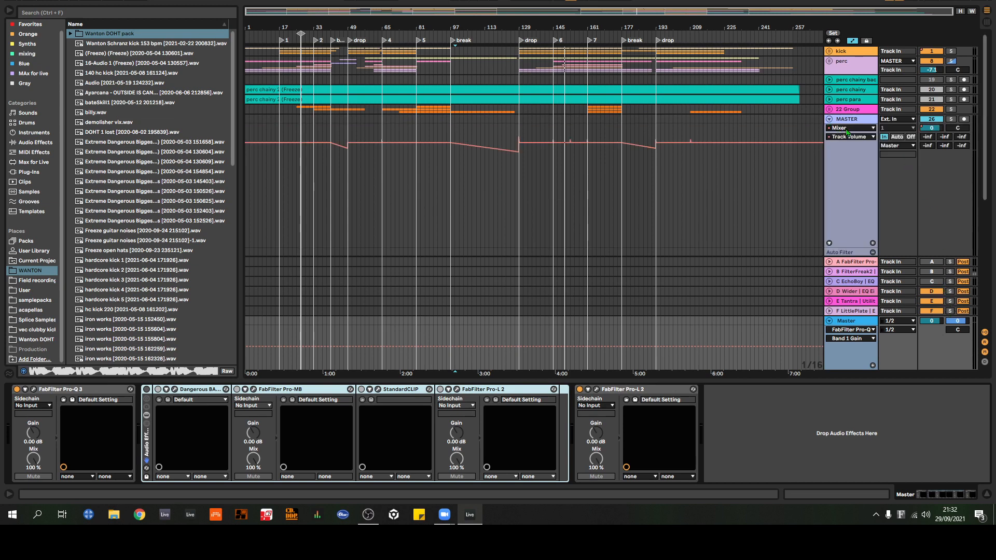
pyautogui.click(851, 124)
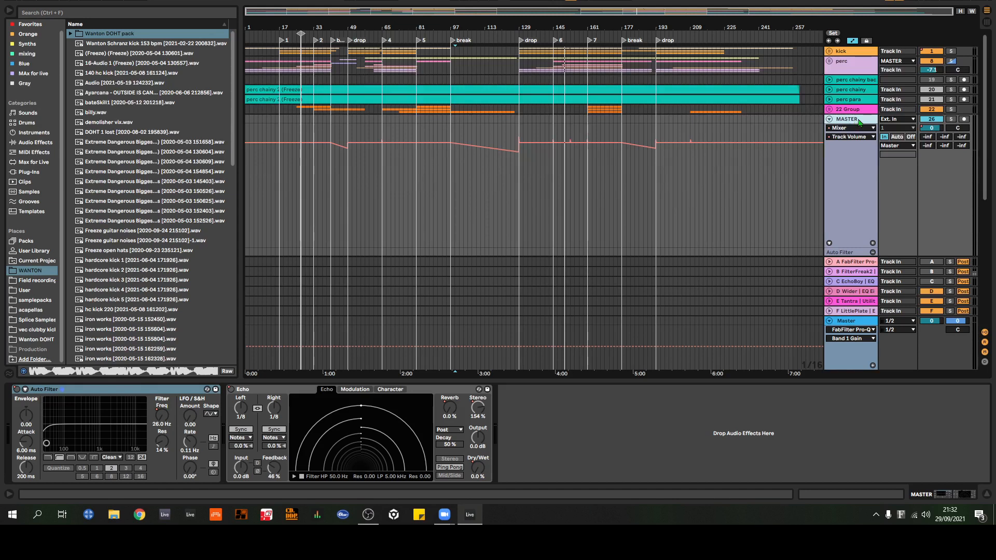
# Step: Unfold return track A to examine its MASTER output routing and effect chain, and fold the MASTER track again
pyautogui.click(830, 263)
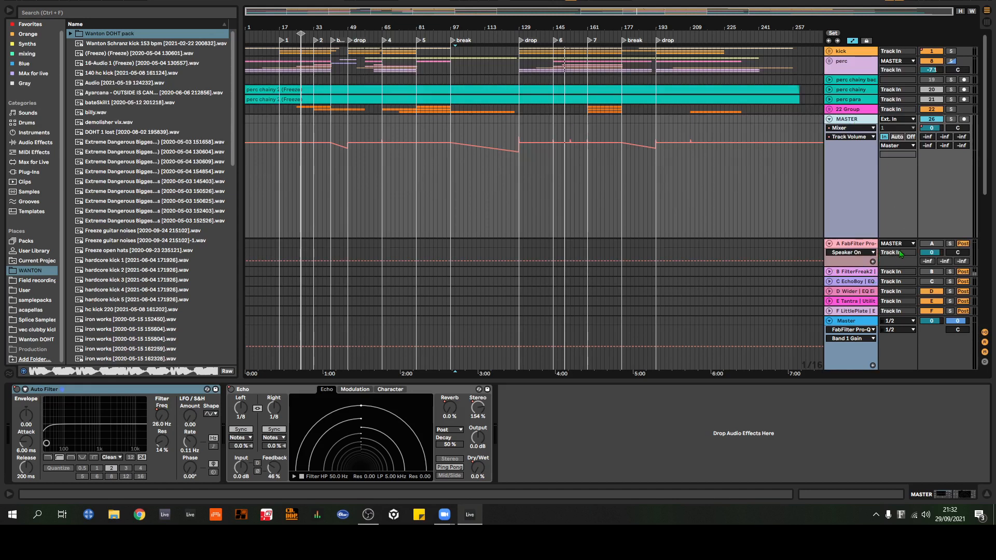
pyautogui.click(867, 247)
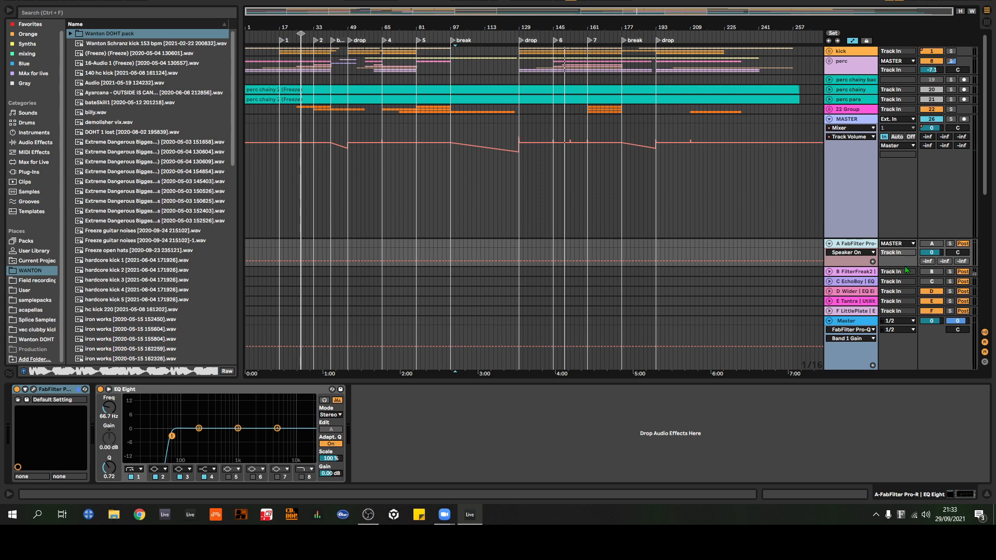
pyautogui.click(851, 121)
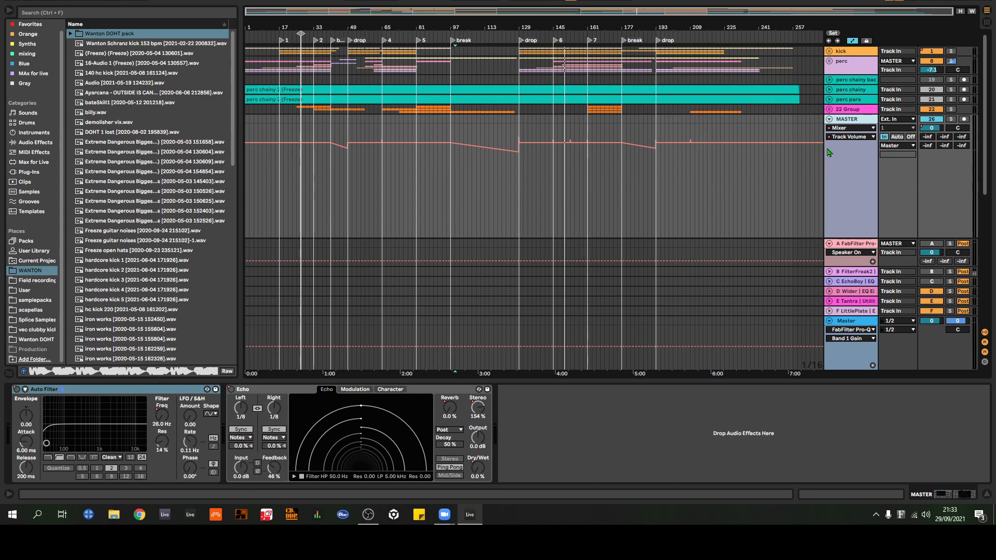
pyautogui.click(829, 120)
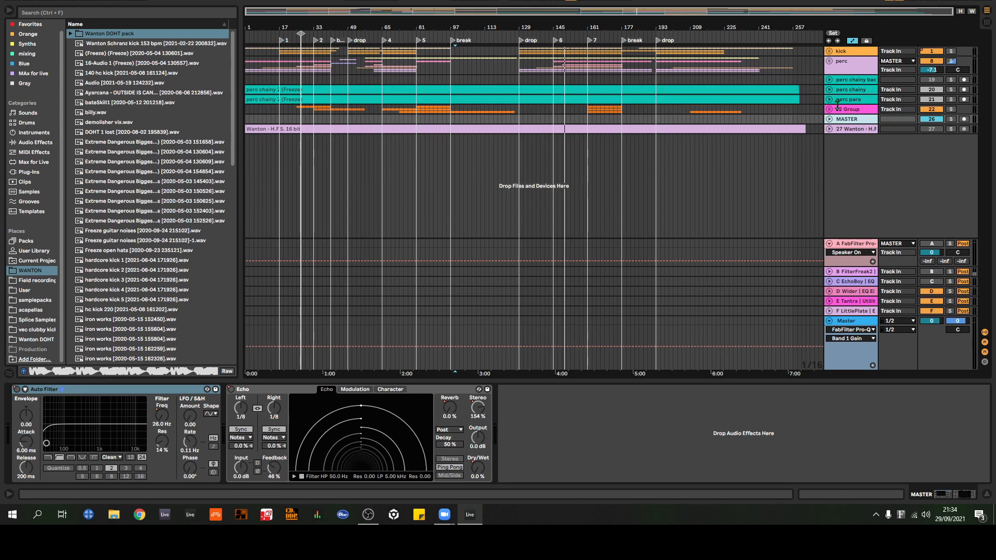
# Step: Delete track 27, the Wanton - H.F.S. 16 bit audio track
pyautogui.click(857, 131)
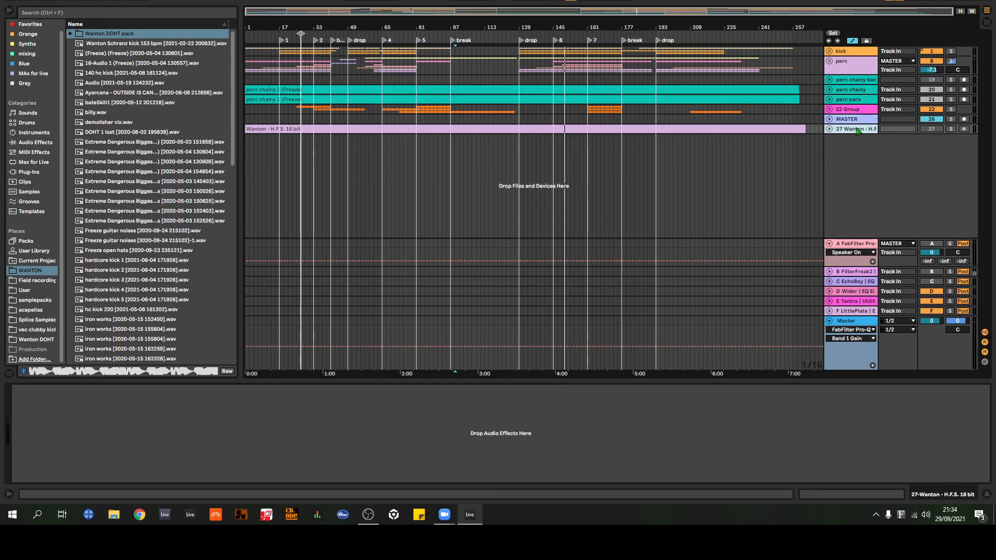
pyautogui.click(829, 129)
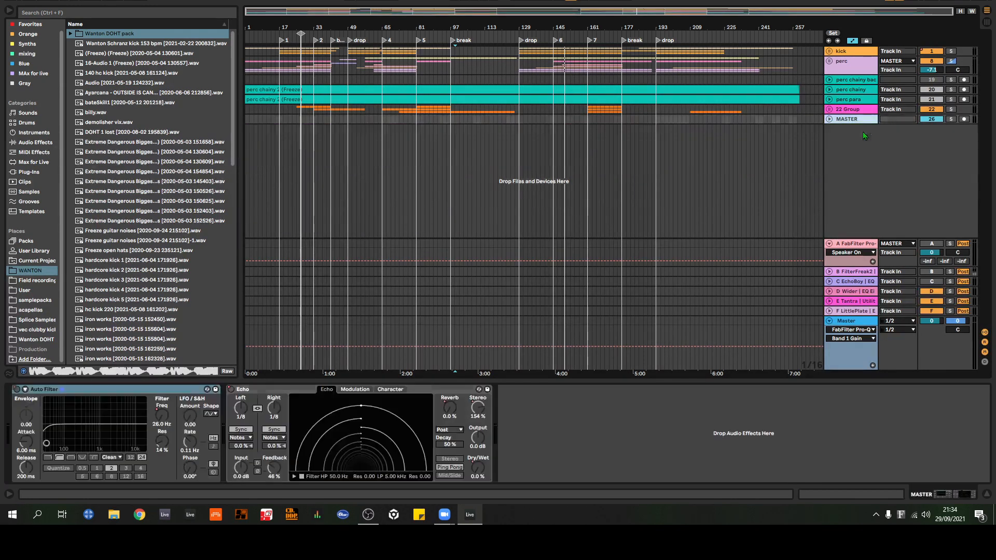
pyautogui.press('Delete')
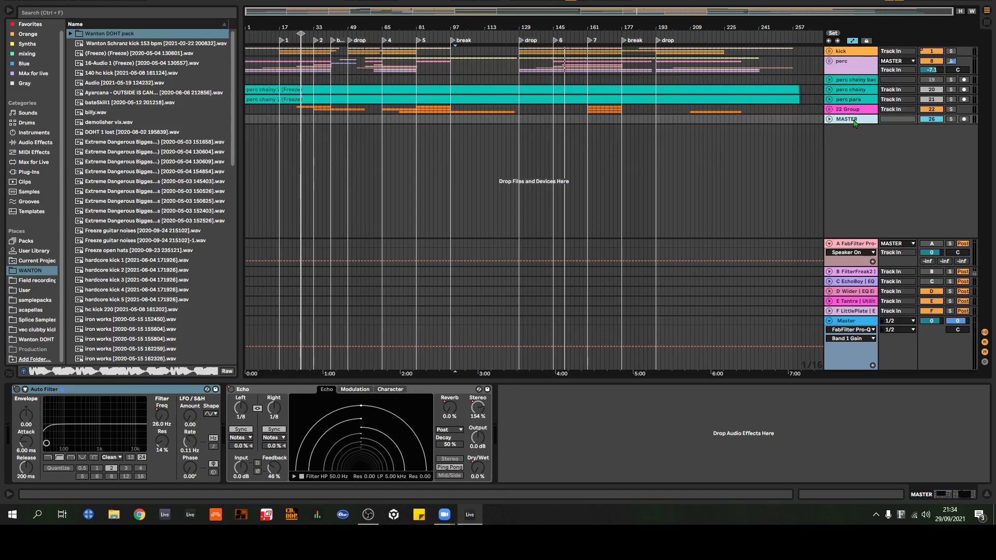
# Step: Unfold 22 Group, look over its three iron works tracks with automation hidden, and fold the group again
pyautogui.click(829, 109)
pyautogui.scroll(-2, 802, 111)
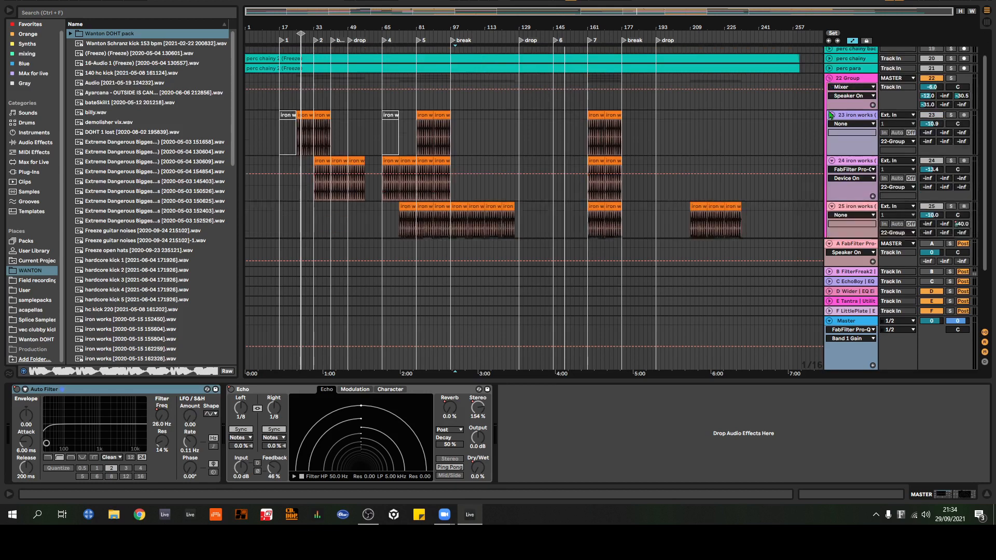
pyautogui.scroll(-2, 794, 101)
pyautogui.scroll(4, 786, 91)
pyautogui.click(850, 108)
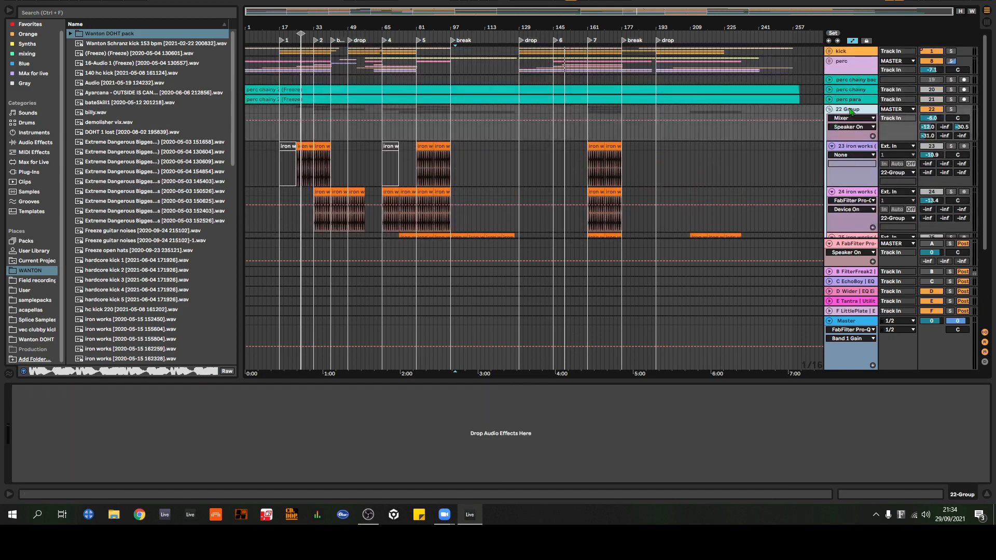
pyautogui.click(848, 150)
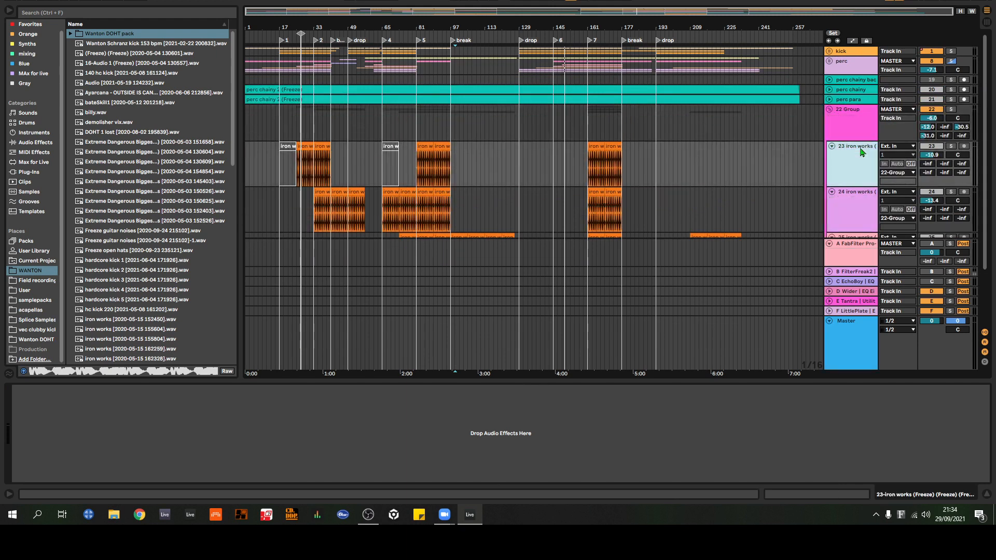
pyautogui.scroll(-2, 701, 156)
pyautogui.moveTo(609, 31); pyautogui.dragTo(612, 112)
pyautogui.press('w')
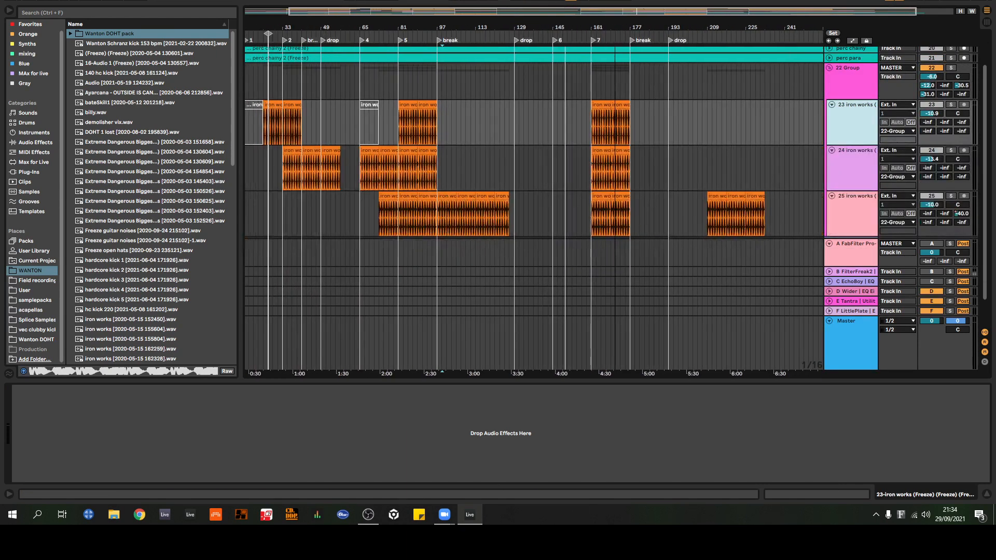
pyautogui.click(830, 69)
# Step: Inspect the perc group's iZotope Trash 2 settings, dismissing its Preset Manager, and close the plug-in
pyautogui.click(844, 72)
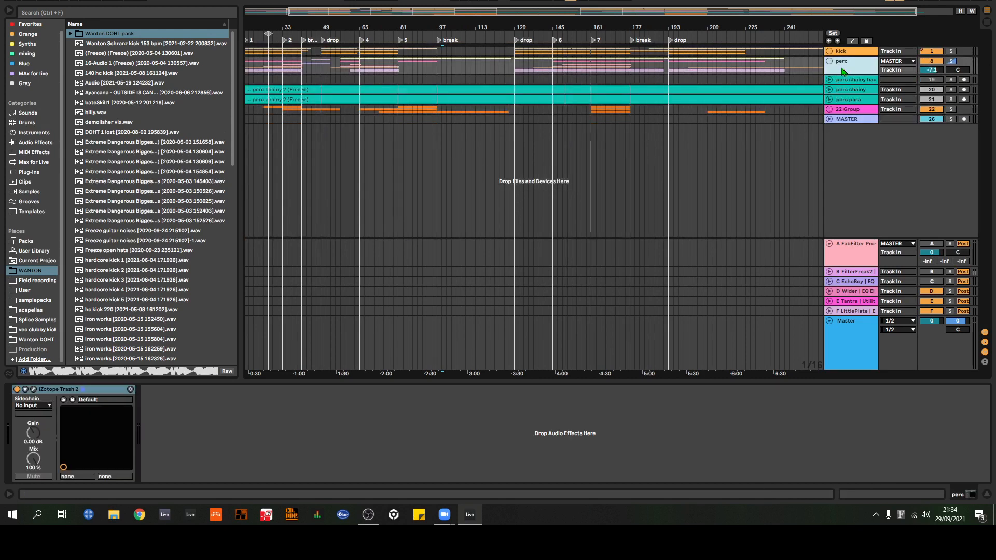
pyautogui.click(34, 390)
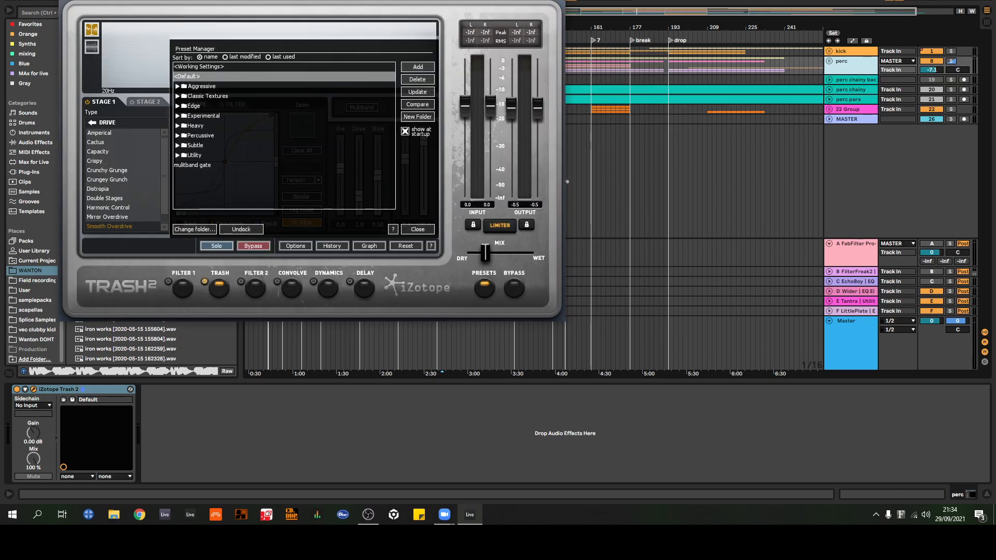
pyautogui.click(429, 229)
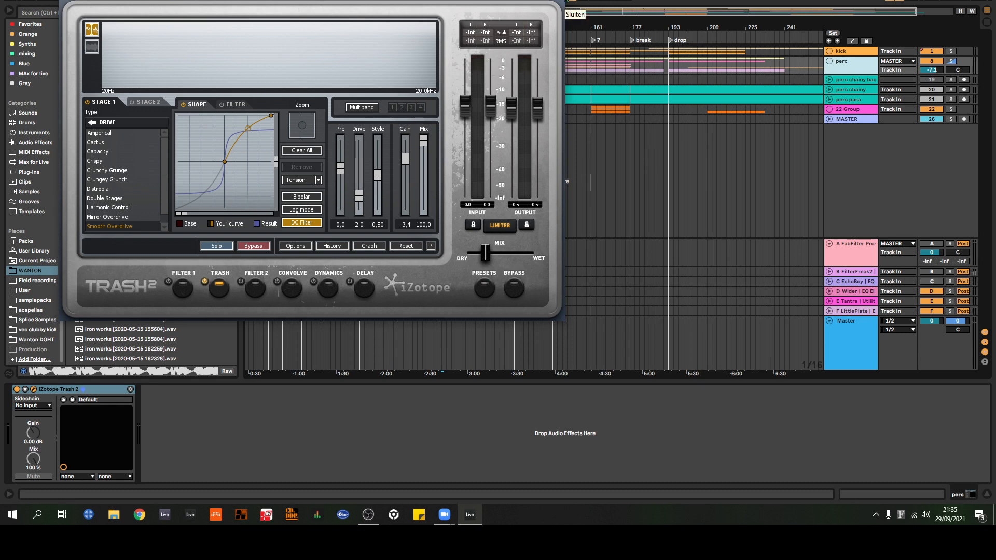
pyautogui.click(561, 6)
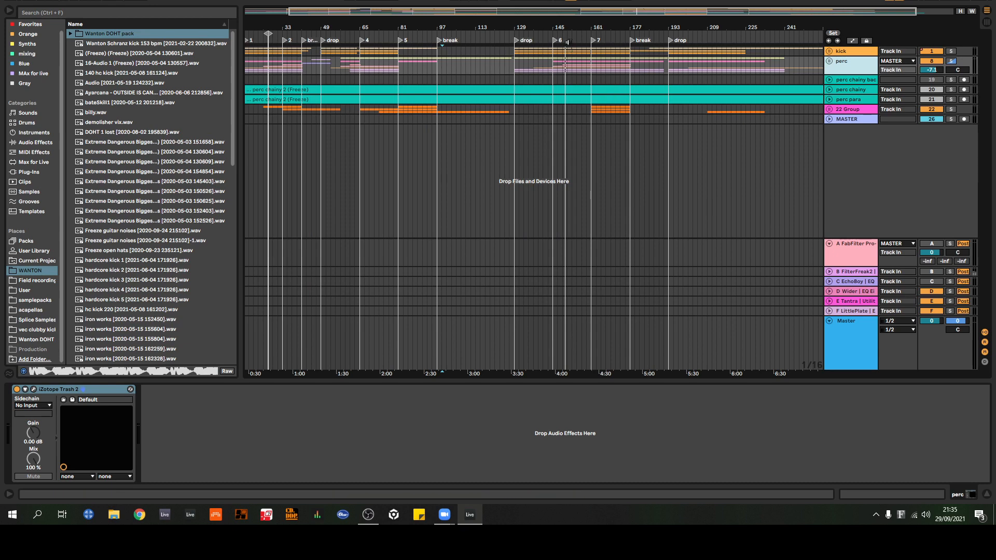
# Step: Add an EQ Eight after iZotope Trash 2 on the perc group, with its band 1 low cut at 84.3 Hz
pyautogui.click(36, 142)
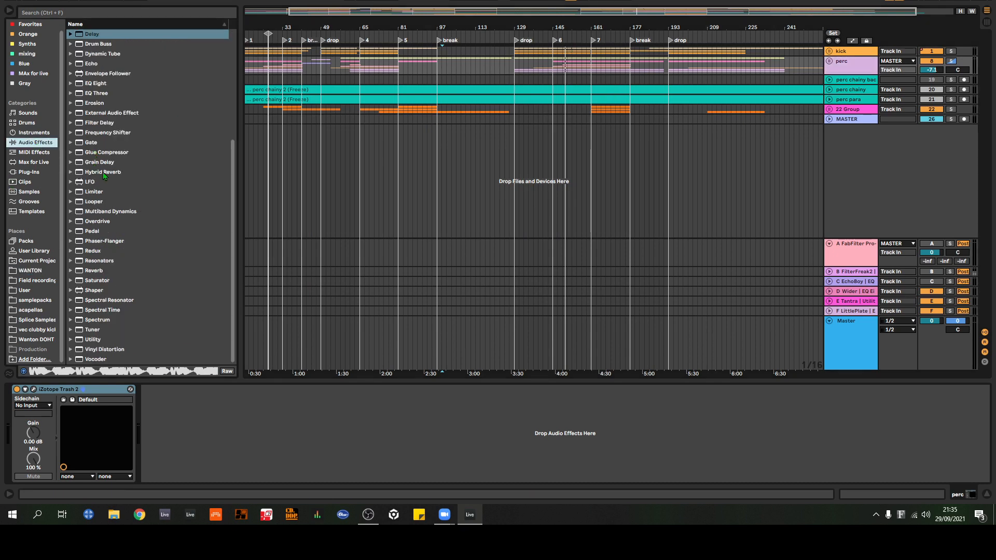
pyautogui.scroll(2, 149, 214)
pyautogui.moveTo(125, 124); pyautogui.dragTo(225, 436)
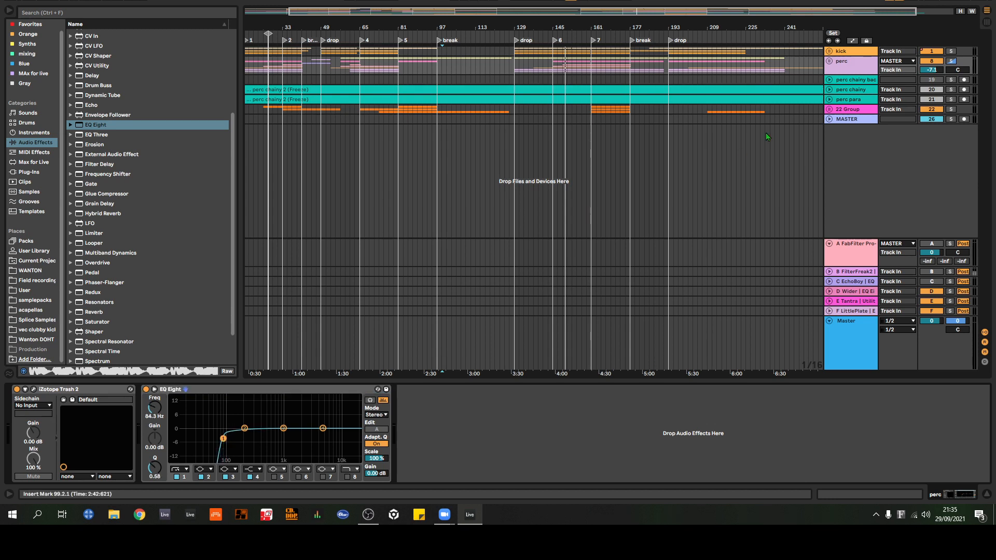
# Step: Unfold the perc group and examine the device chains of its individual tracks, ending on the group's own chain
pyautogui.click(830, 62)
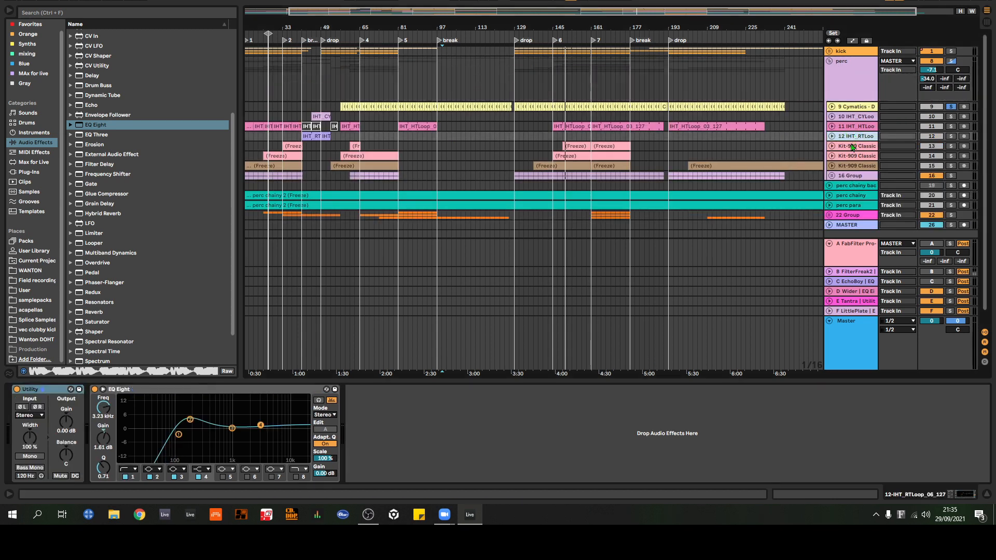
pyautogui.click(856, 148)
pyautogui.click(858, 158)
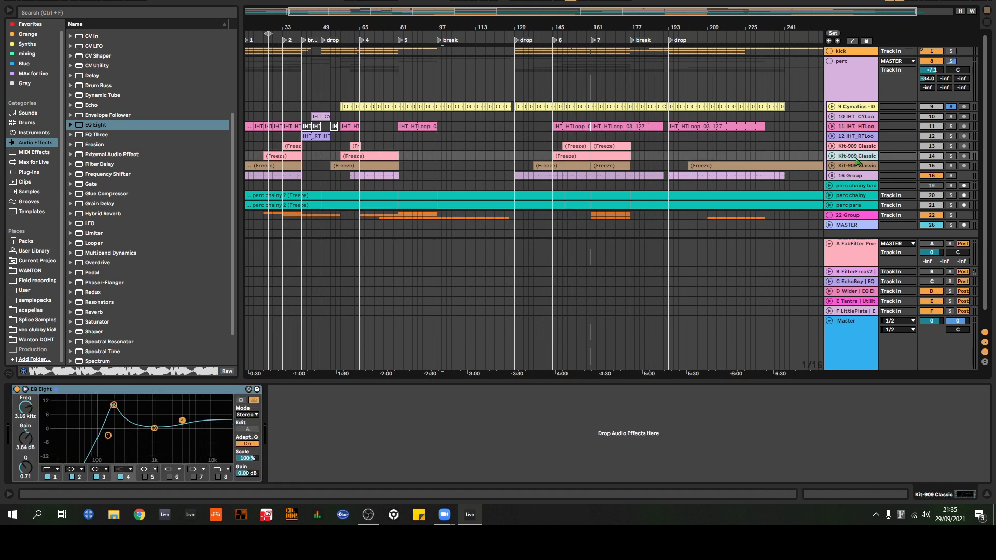
pyautogui.click(857, 168)
pyautogui.click(856, 177)
pyautogui.click(855, 157)
pyautogui.click(855, 148)
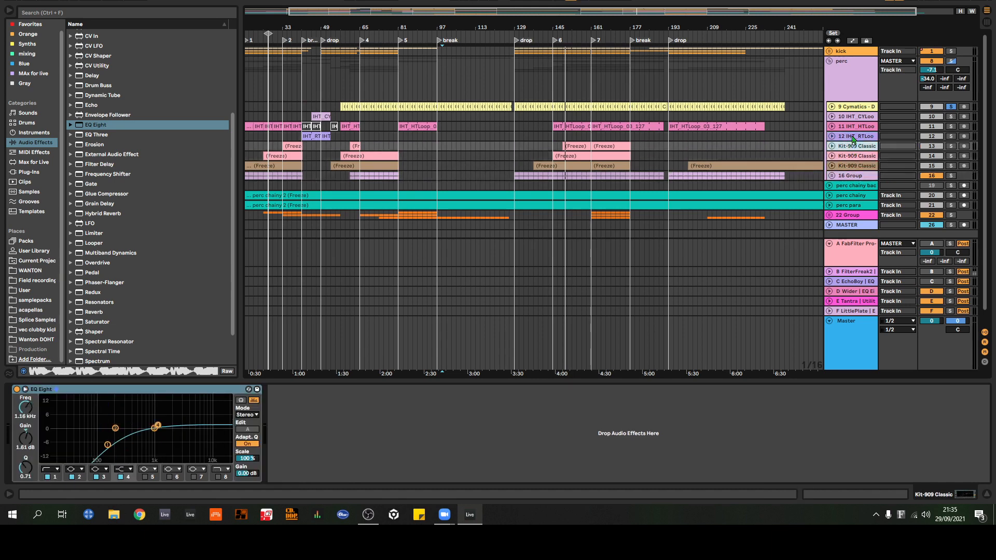
pyautogui.click(853, 128)
pyautogui.click(851, 118)
pyautogui.click(849, 108)
pyautogui.click(849, 86)
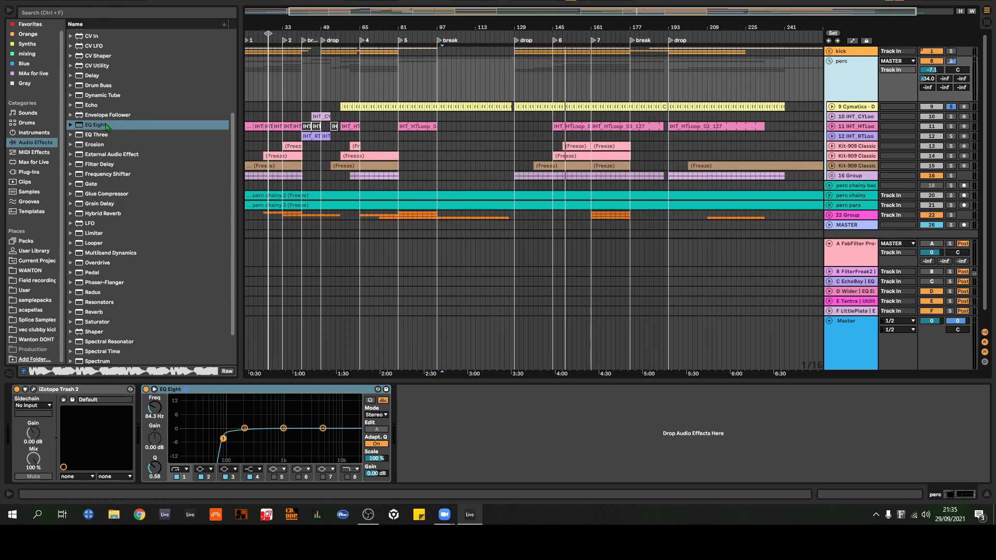
# Step: Add an EQ Eight with a 121 Hz low cut before iZotope Trash 2, and disable band 1 of the EQ after it
pyautogui.moveTo(106, 126); pyautogui.dragTo(16, 430)
pyautogui.click(431, 477)
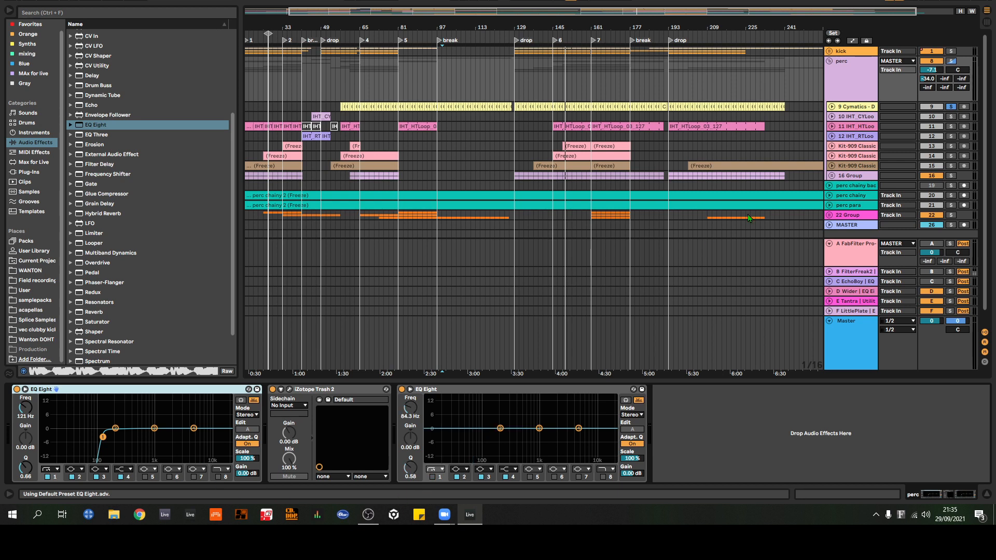
# Step: Play from the drop at bar 129 with the perc group soloed and the MASTER track, number 26, switched off
pyautogui.click(952, 61)
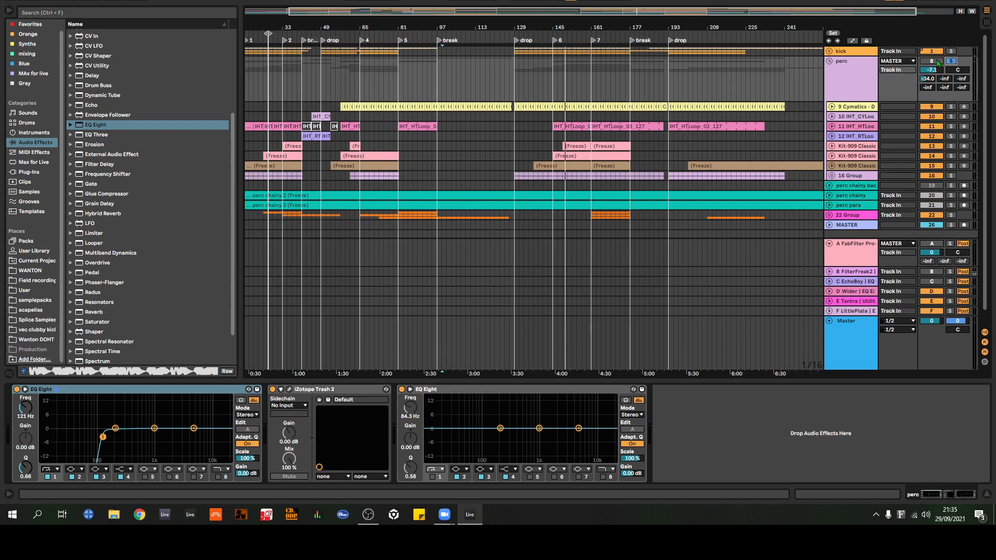
pyautogui.scroll(-1, 928, 218)
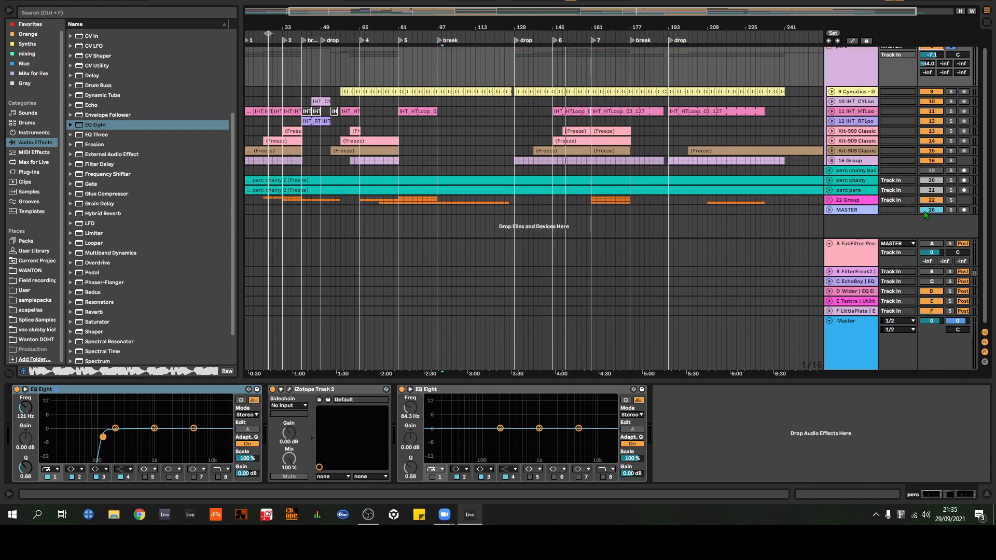
pyautogui.click(521, 41)
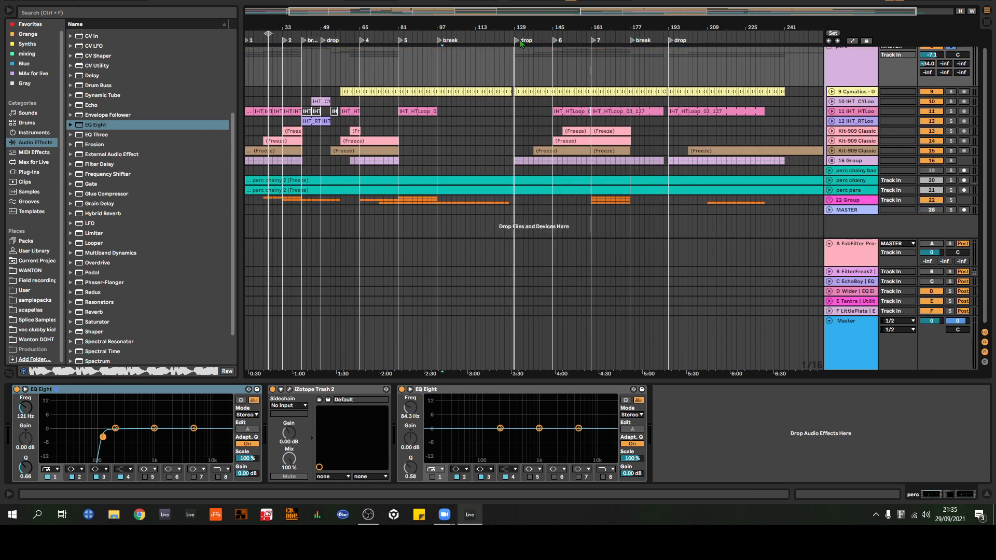
pyautogui.press('space')
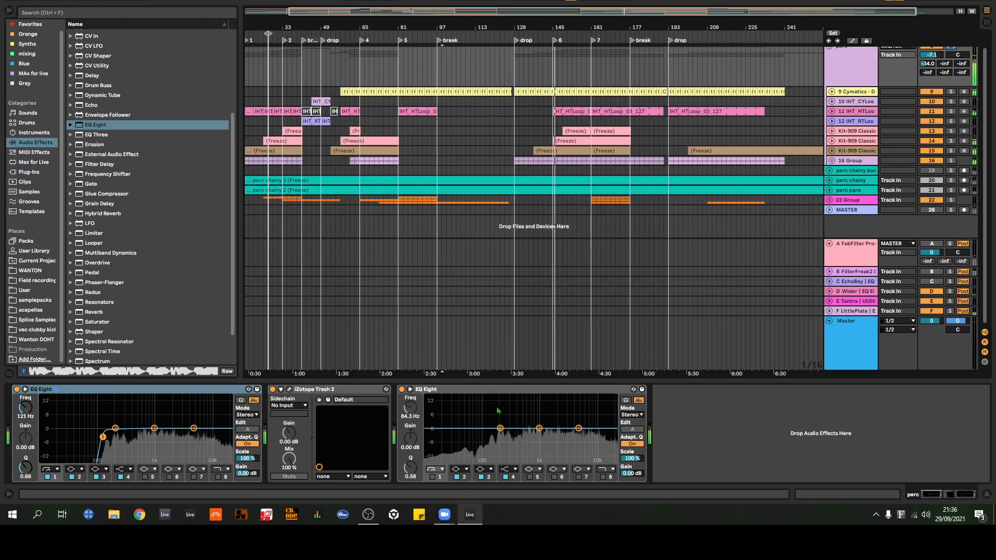
# Step: Stop playback and remove both EQ Eight devices surrounding iZotope Trash 2 on the perc group
pyautogui.press('space')
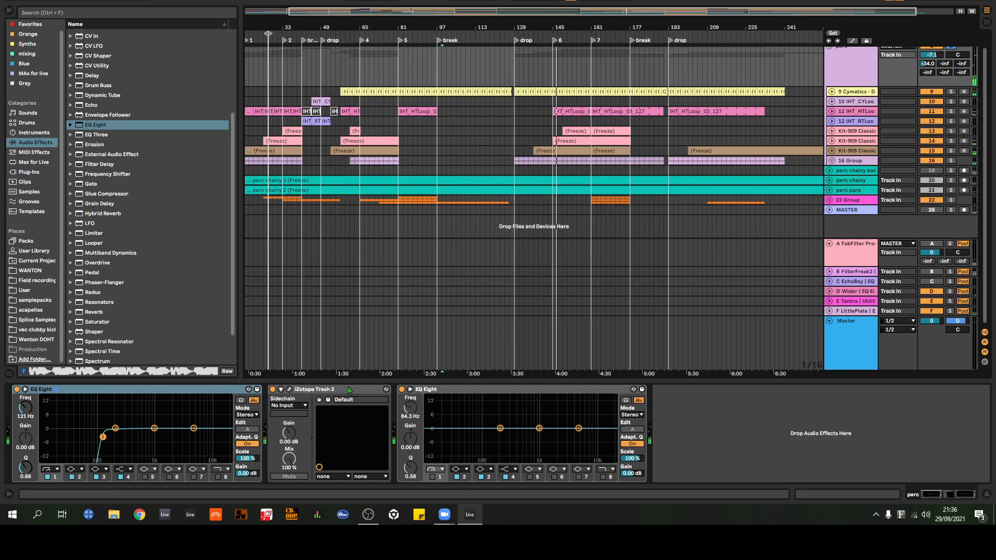
pyautogui.click(345, 389)
pyautogui.click(204, 389)
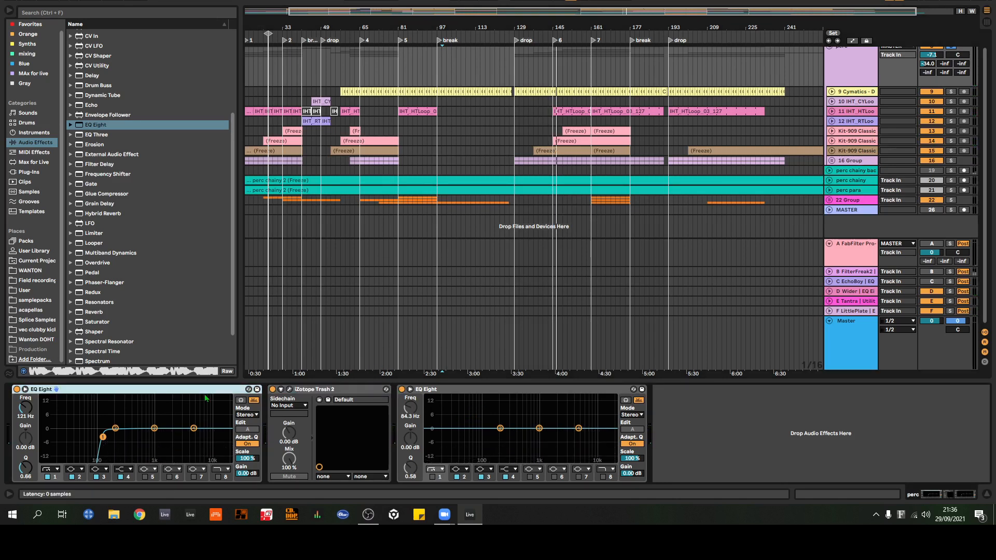
pyautogui.press('Delete')
pyautogui.click(296, 390)
pyautogui.press('Delete')
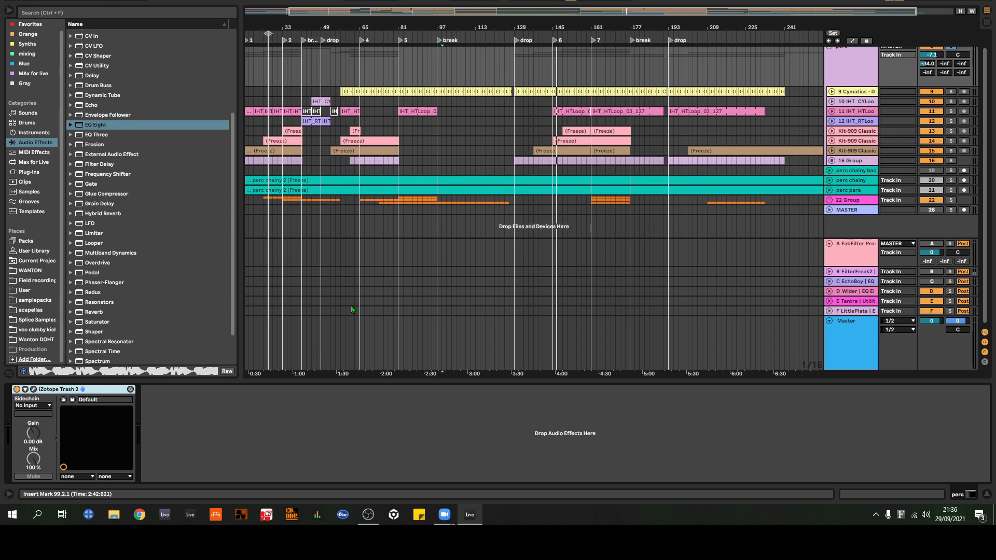
# Step: Add an EQ Eight with a band 1 low cut after iZotope Trash 2 on the perc group
pyautogui.scroll(5, 384, 286)
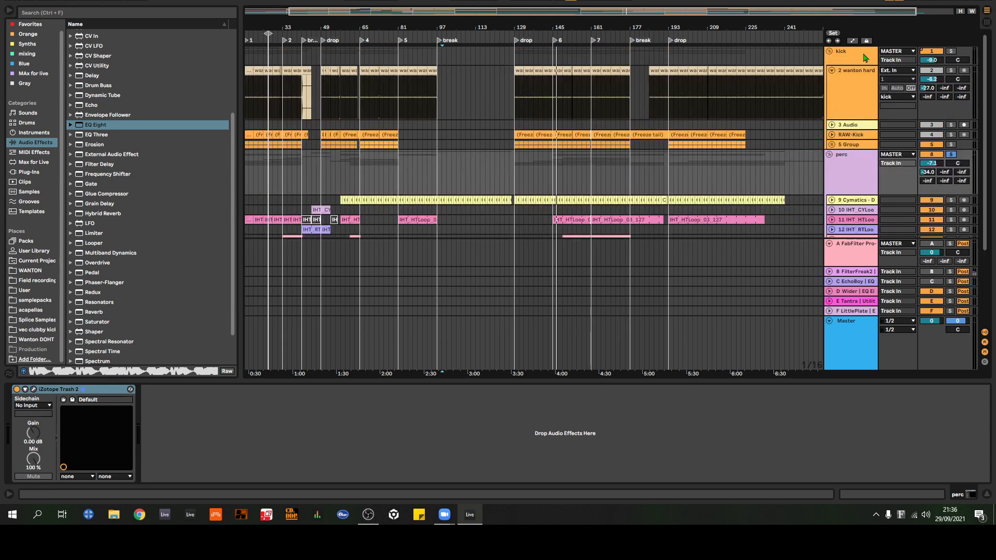
pyautogui.scroll(-1, 862, 61)
pyautogui.scroll(1, 862, 62)
pyautogui.scroll(-7, 854, 61)
pyautogui.click(841, 99)
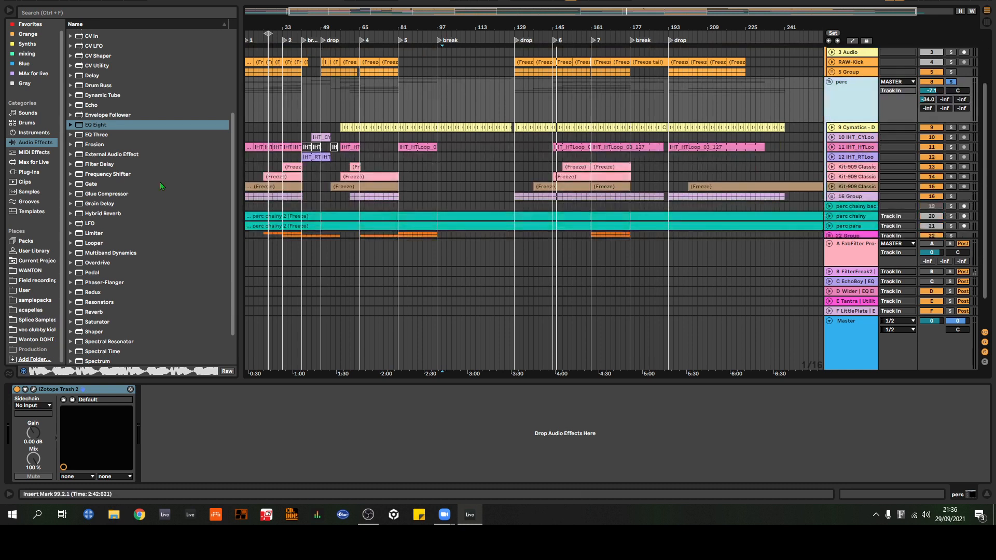
pyautogui.moveTo(94, 123); pyautogui.dragTo(227, 436)
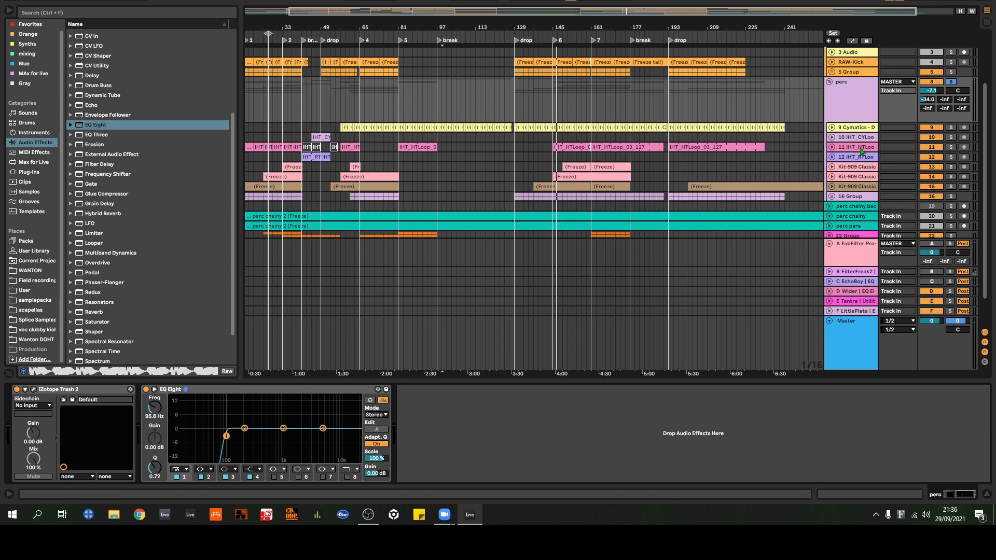
# Step: Add an EQ Eight at the end of the device chains on tracks 9 and 10 of the perc group
pyautogui.click(859, 128)
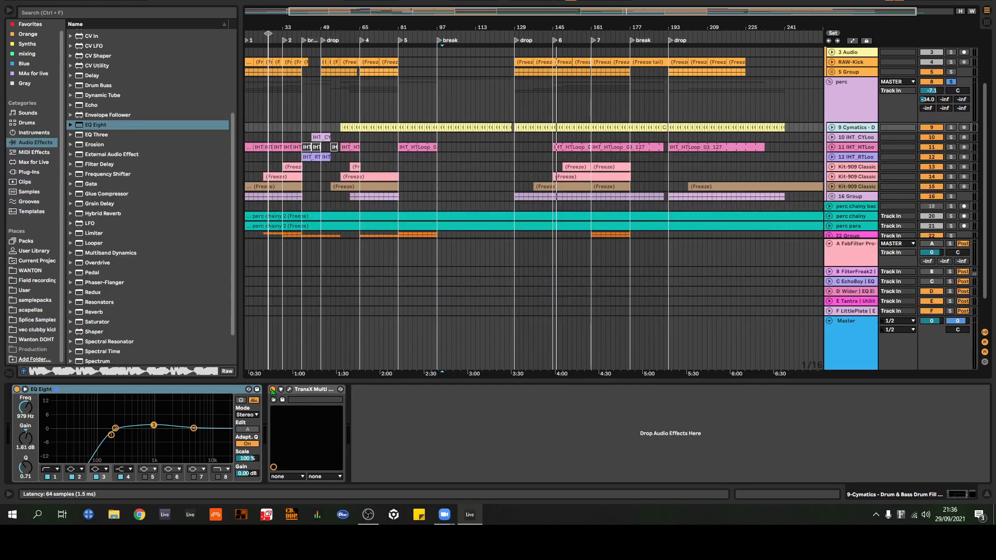
pyautogui.moveTo(102, 125); pyautogui.dragTo(416, 415)
pyautogui.click(858, 138)
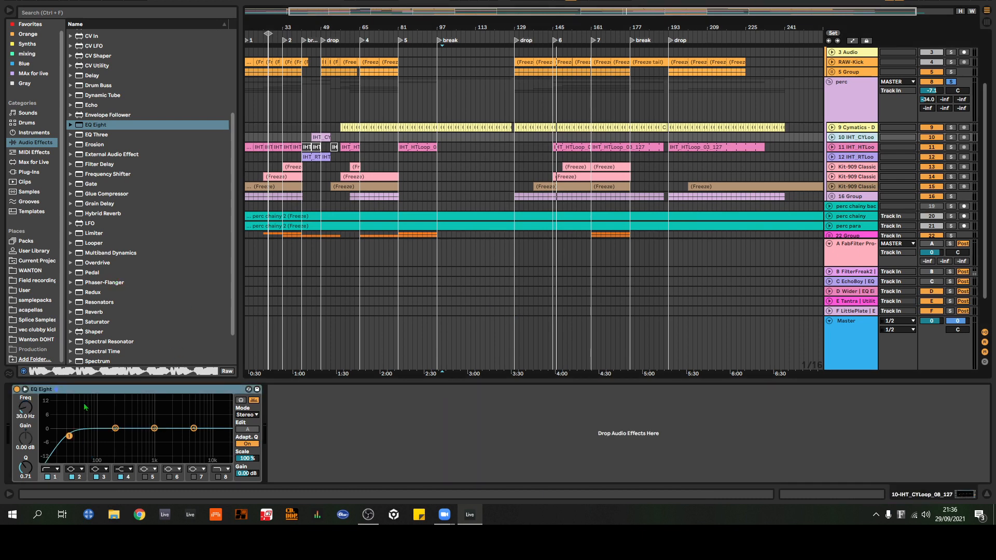
pyautogui.moveTo(100, 123); pyautogui.dragTo(350, 440)
# Step: Examine the device chains of the perc group's tracks 11 to 16 for their individual EQ settings
pyautogui.click(846, 149)
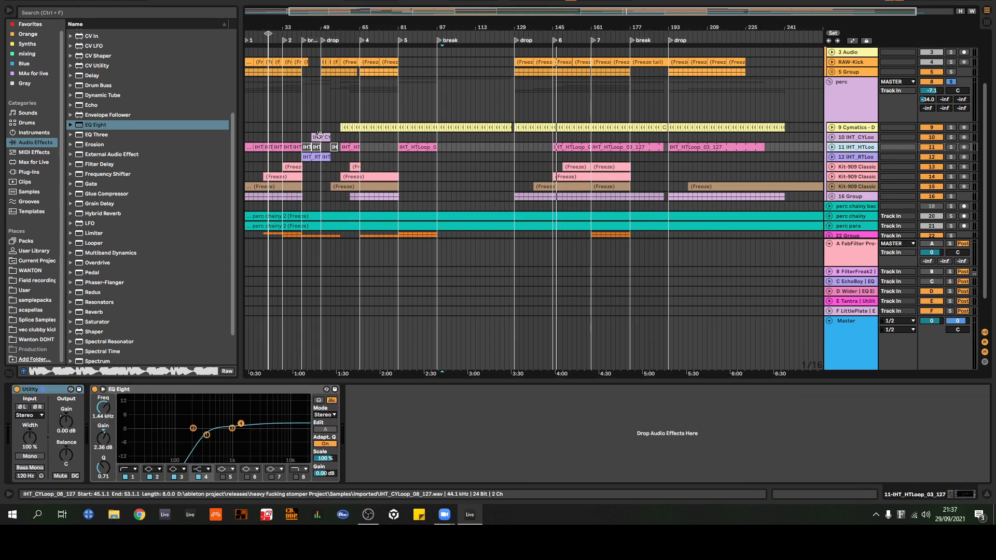
pyautogui.click(855, 158)
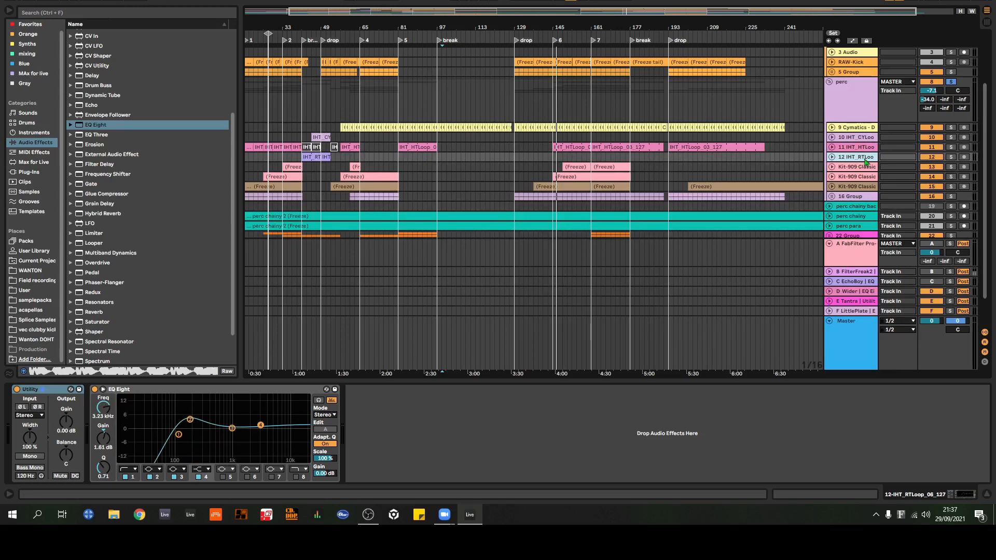
pyautogui.scroll(-3, 860, 153)
pyautogui.click(855, 131)
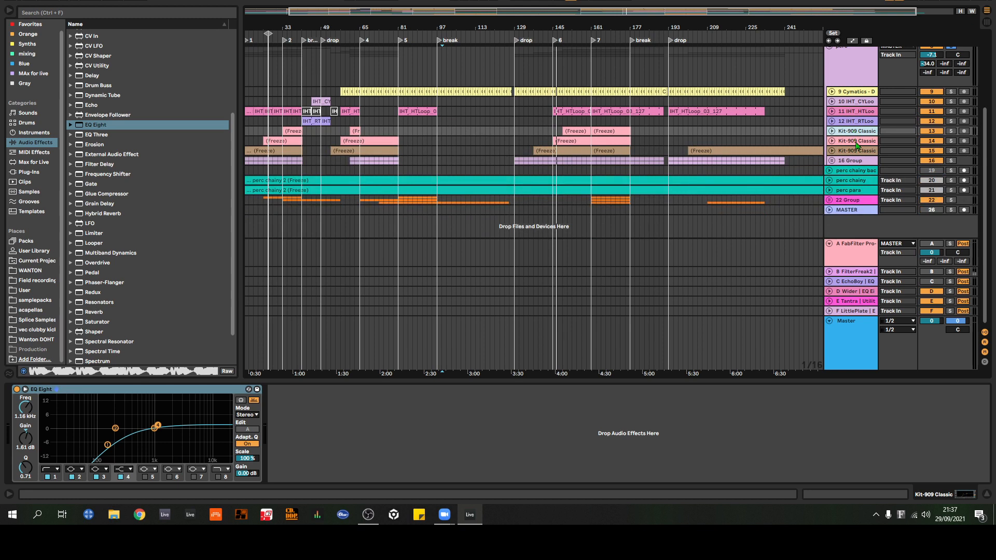
pyautogui.click(858, 142)
pyautogui.click(861, 152)
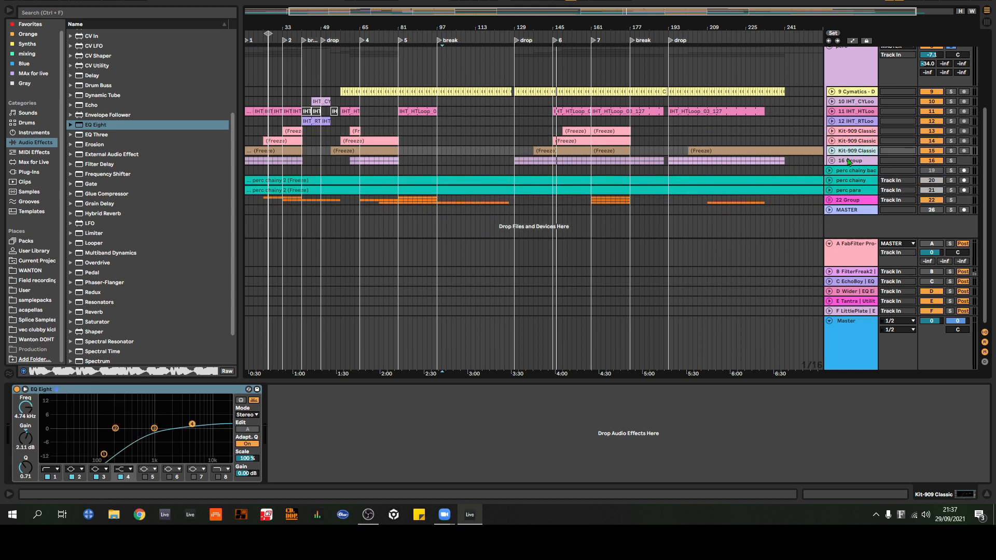
pyautogui.click(850, 161)
# Step: Examine the device chains of return tracks F to A, ending on the FabFilter Pro-R return
pyautogui.click(863, 312)
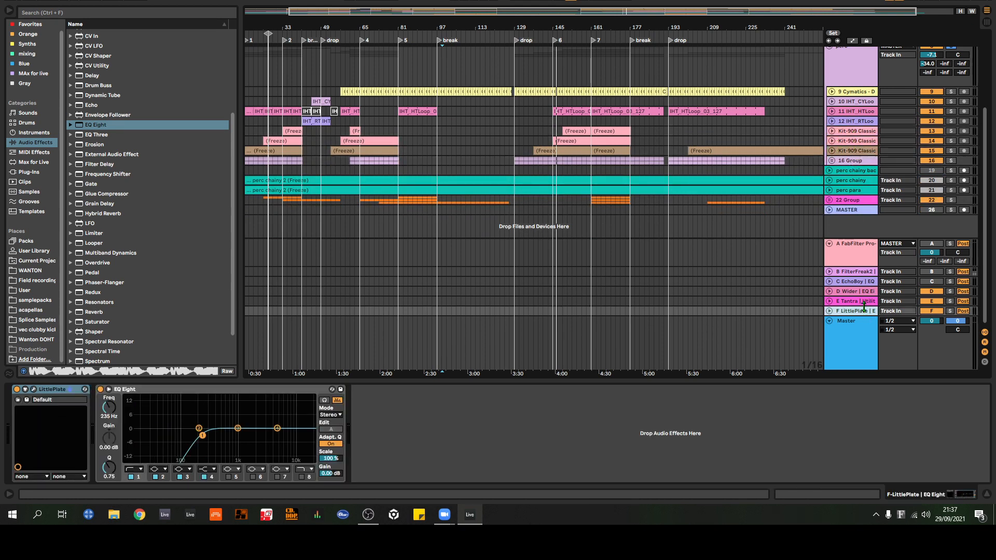
pyautogui.click(862, 291)
pyautogui.click(861, 302)
pyautogui.click(855, 291)
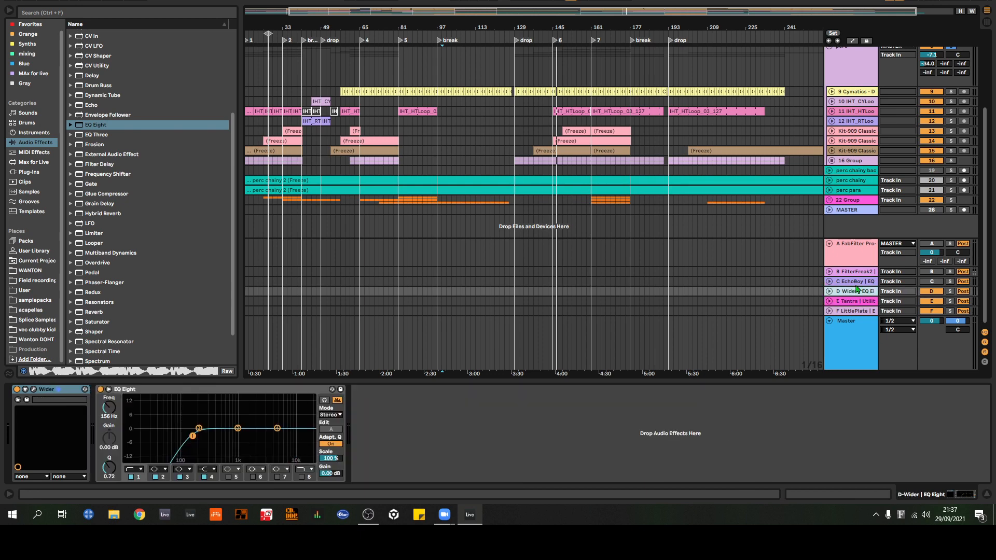
pyautogui.click(856, 282)
pyautogui.click(855, 273)
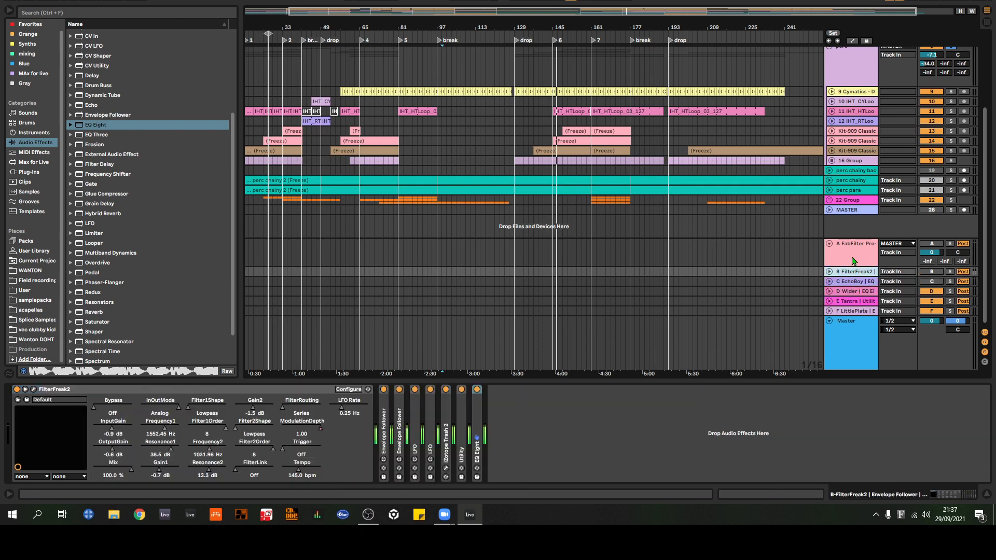
pyautogui.click(861, 258)
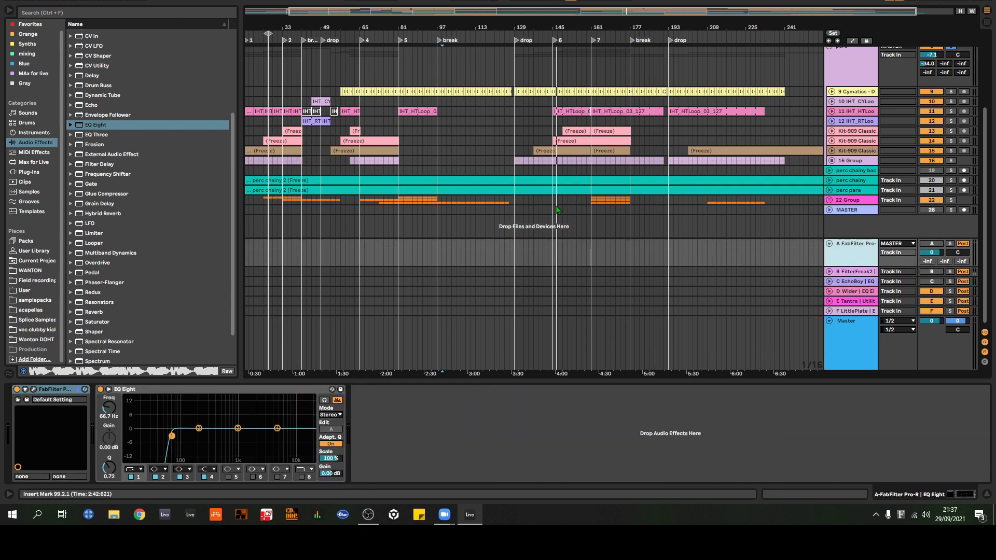
# Step: Fold the perc group and undo the last change to reactivate return A
pyautogui.scroll(5, 815, 136)
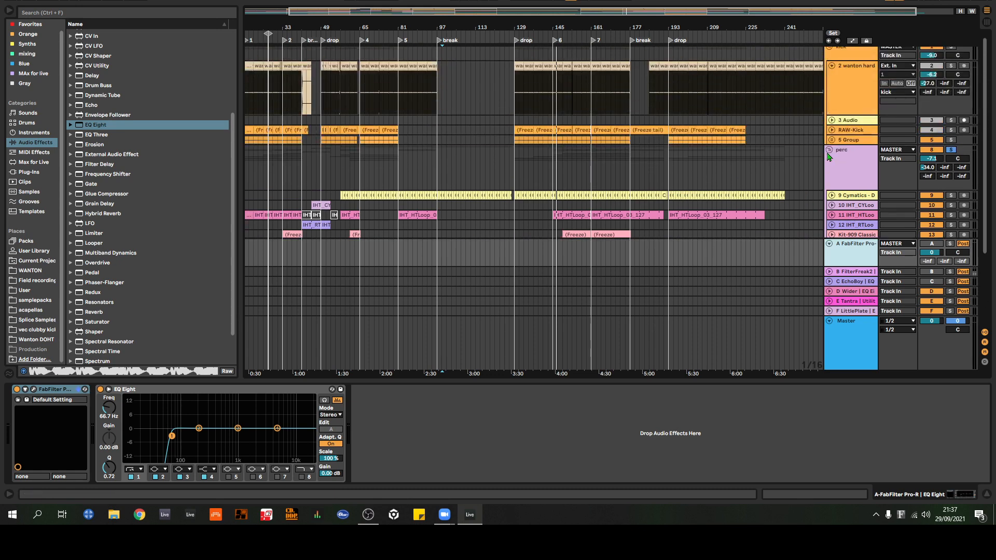
pyautogui.click(829, 150)
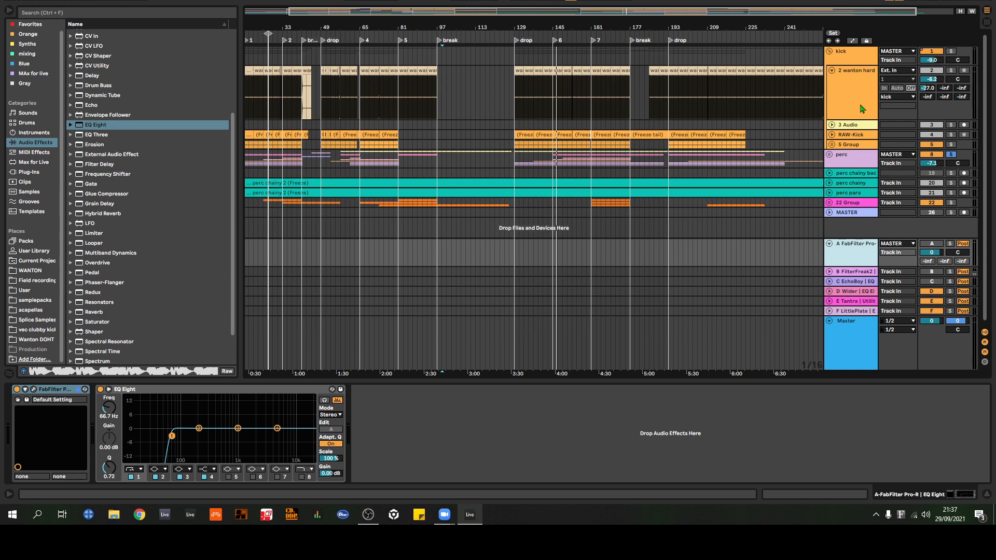
pyautogui.hotkey('ctrl', 'z')
# Step: Fold the kick group and collapse the A FabFilter Pro-R return track
pyautogui.scroll(-1, 894, 189)
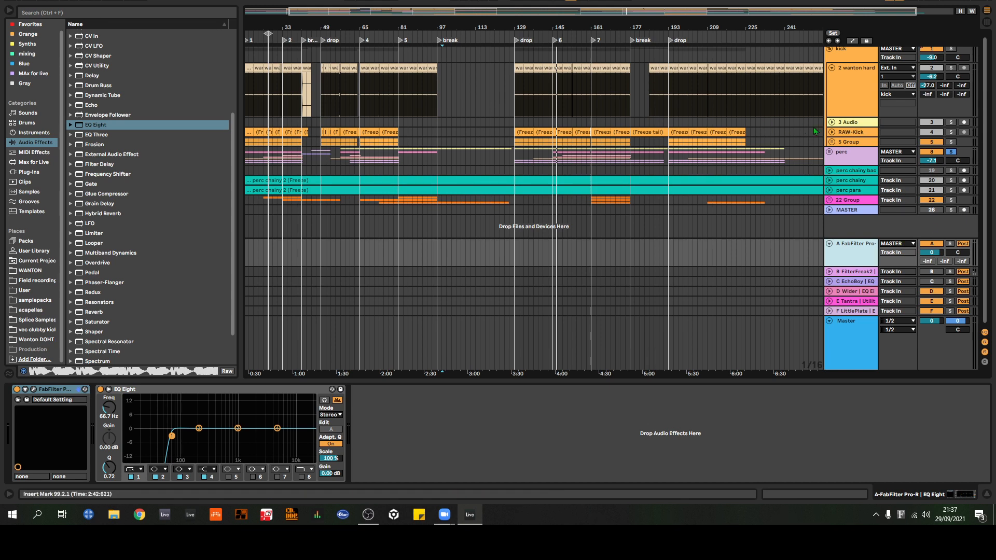
pyautogui.scroll(1, 814, 126)
pyautogui.click(830, 51)
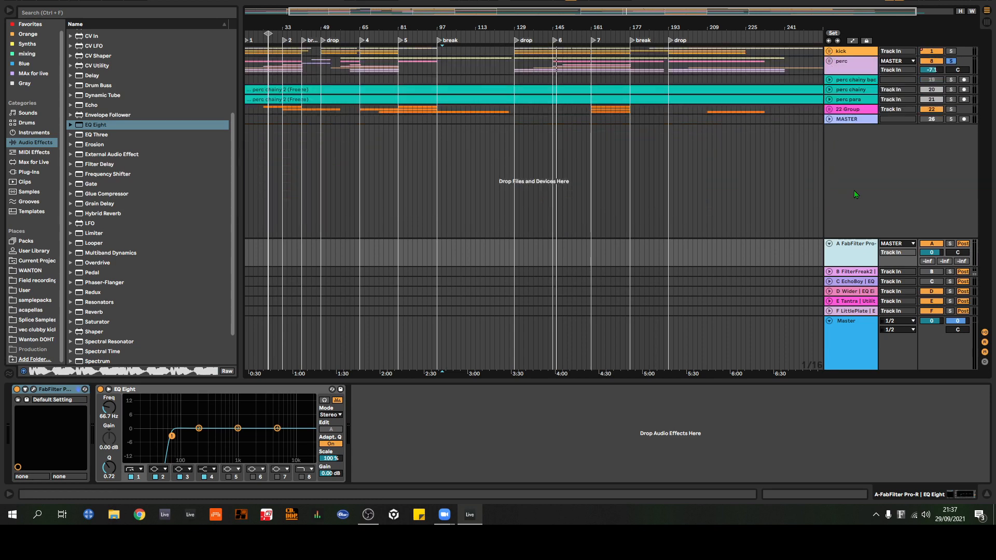
pyautogui.click(830, 244)
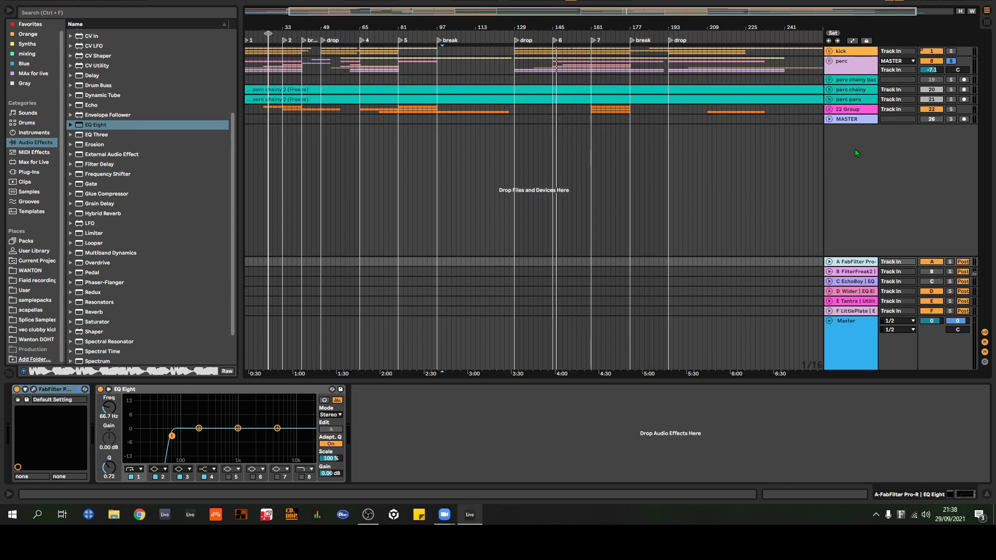
pyautogui.hotkey('ctrl', 'shift', 't')
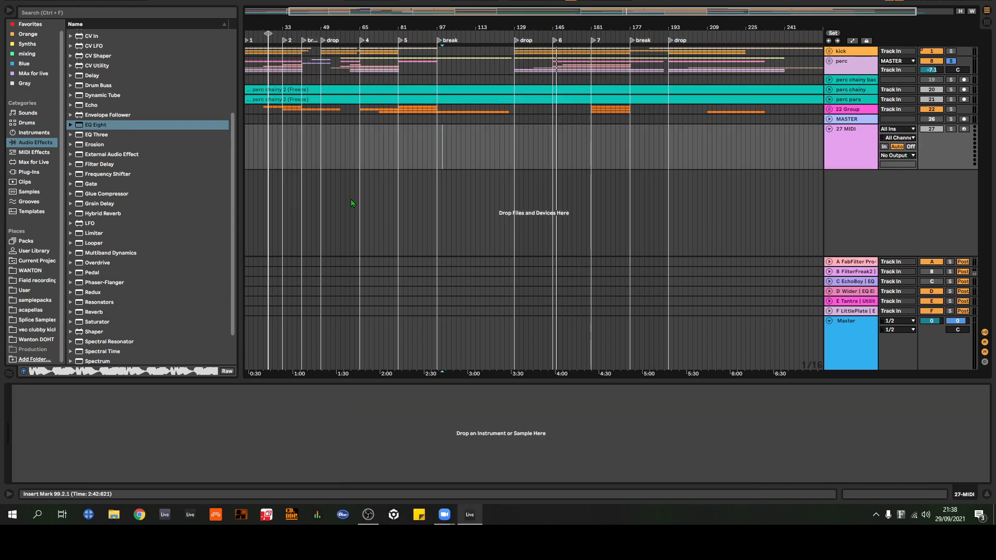
pyautogui.click(836, 155)
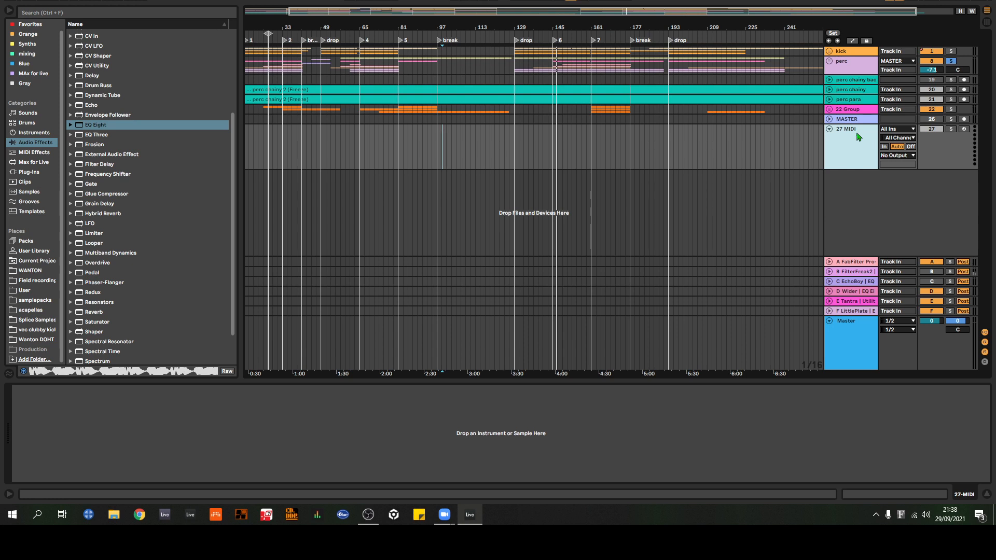
pyautogui.press('Delete')
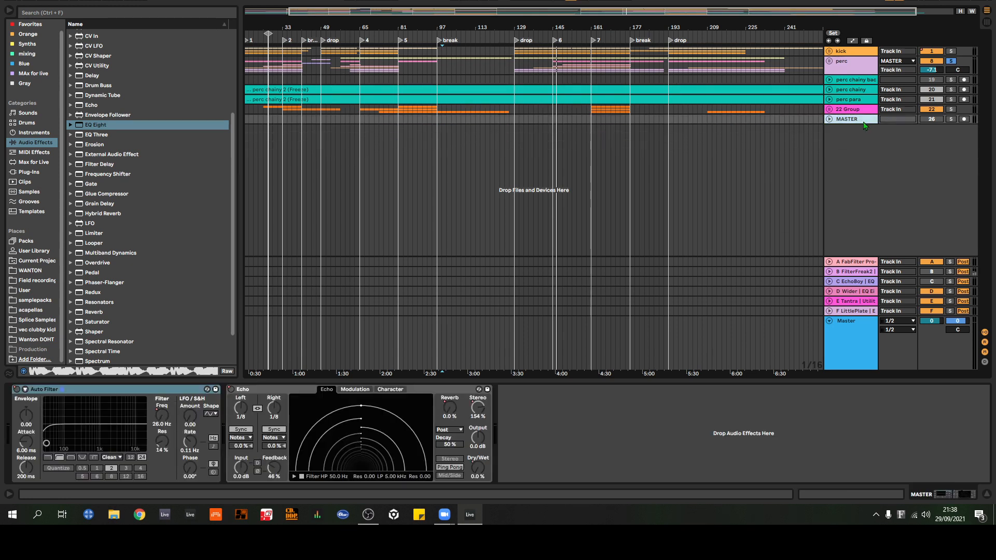
# Step: Insert a new audio track below the MASTER track and open the samplepacks folder in the browser
pyautogui.hotkey('ctrl', 't')
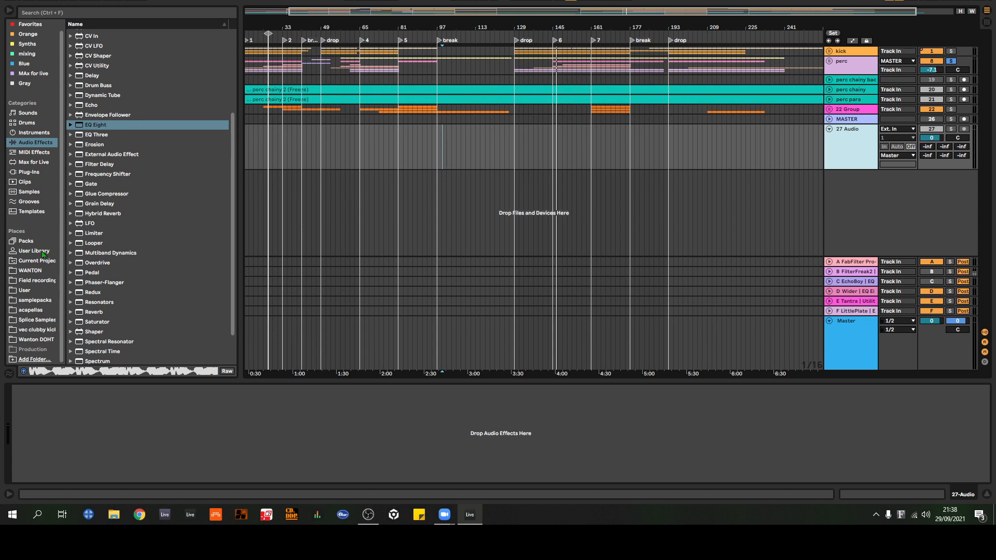
pyautogui.click(33, 282)
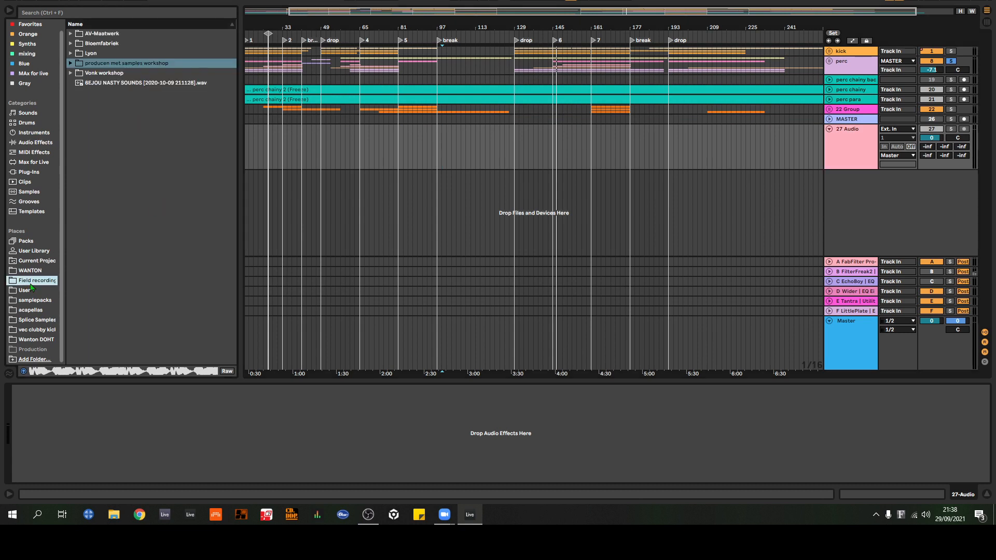
pyautogui.click(36, 340)
pyautogui.click(29, 331)
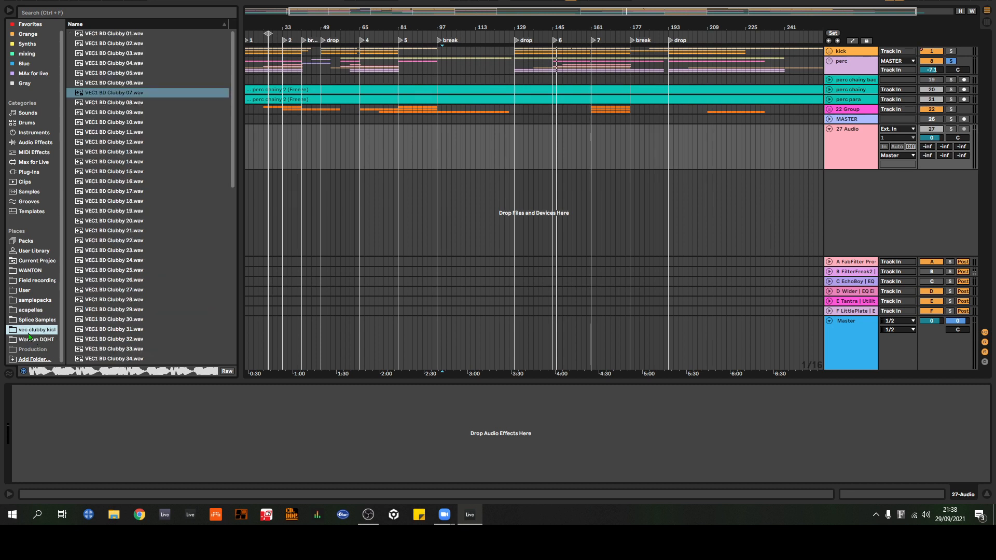
pyautogui.click(33, 281)
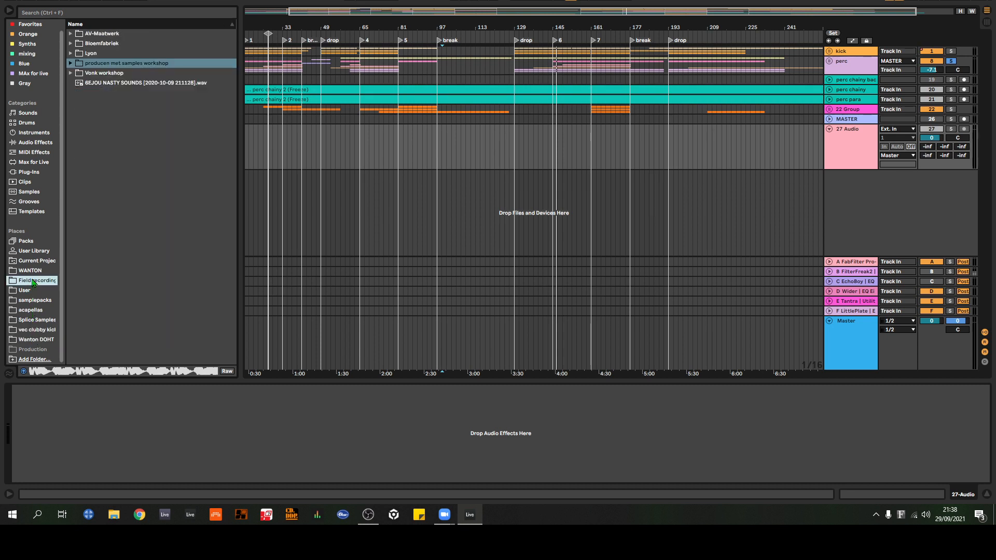
pyautogui.click(31, 300)
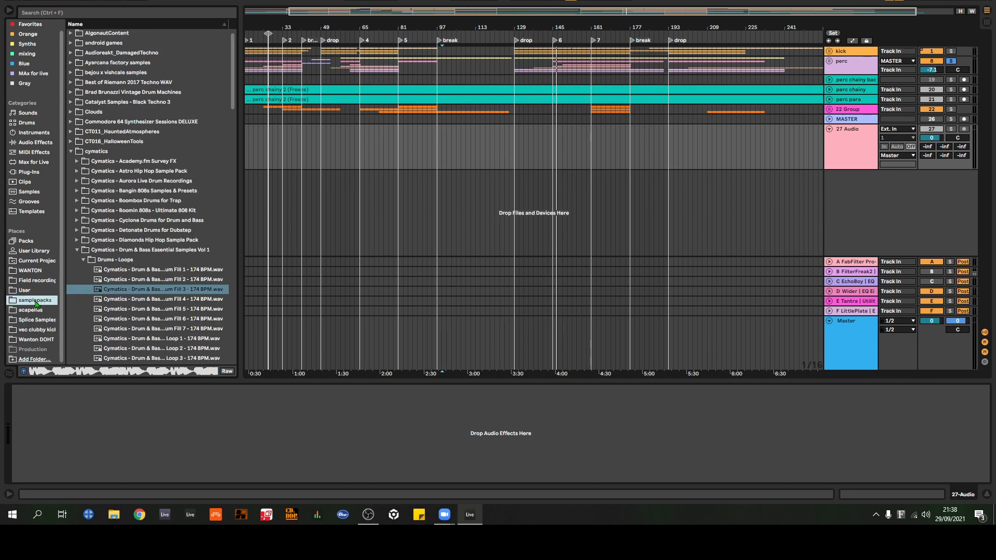
# Step: Open the 128 BPM loops folder of Cymatics - Aurora Live Drum Recordings inside the cymatics sample folder
pyautogui.click(72, 151)
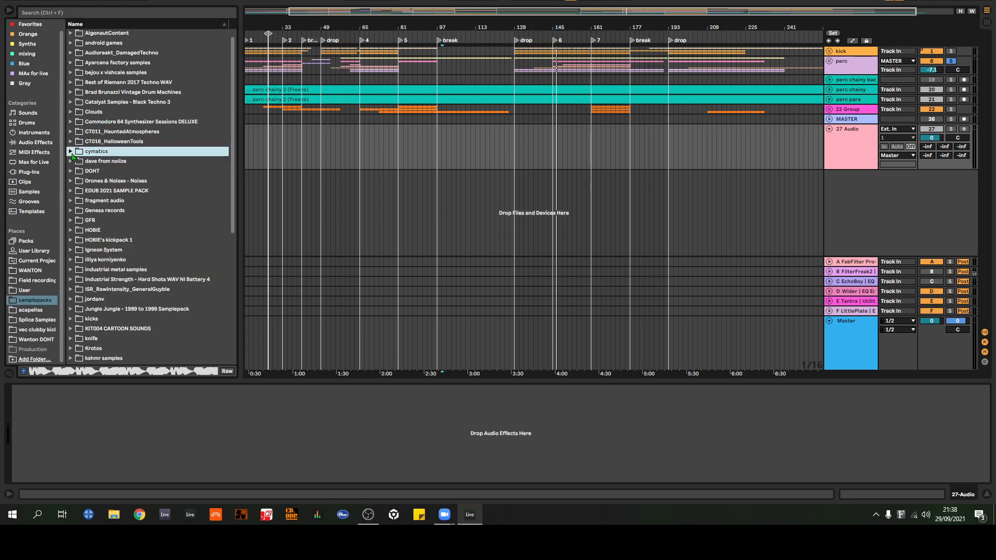
pyautogui.click(72, 152)
pyautogui.scroll(-1, 77, 172)
pyautogui.click(78, 174)
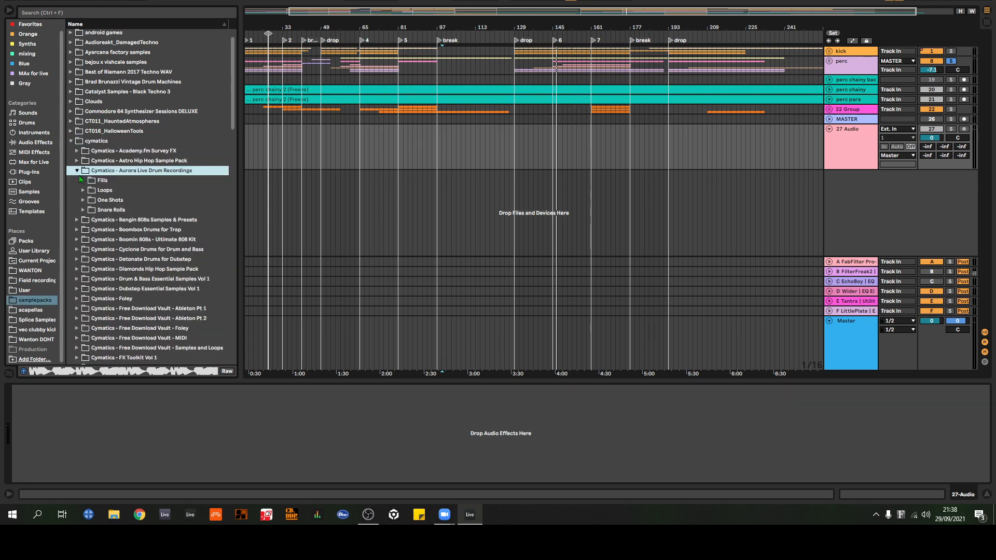
pyautogui.click(84, 191)
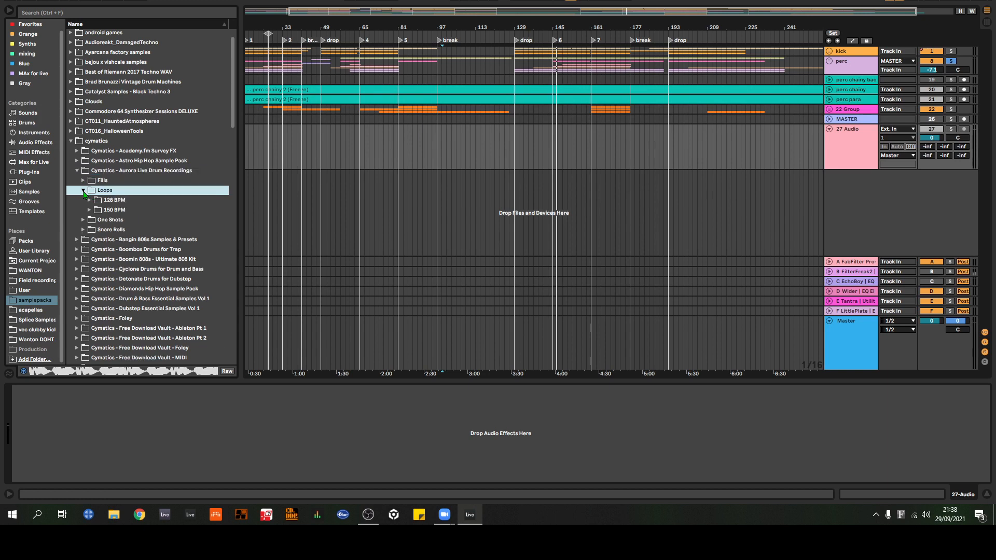
pyautogui.scroll(-1, 94, 205)
pyautogui.click(91, 190)
pyautogui.scroll(-5, 132, 264)
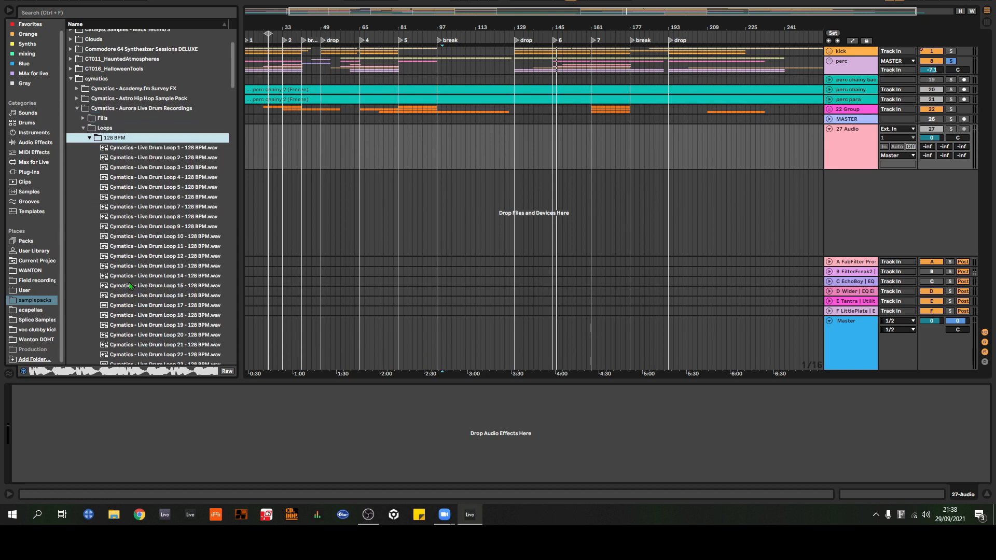
# Step: Preview Cymatics - Live Drum Loop 14 - 128 BPM.wav and place it on track 27 at about bar 145
pyautogui.click(130, 279)
pyautogui.scroll(-2, 147, 286)
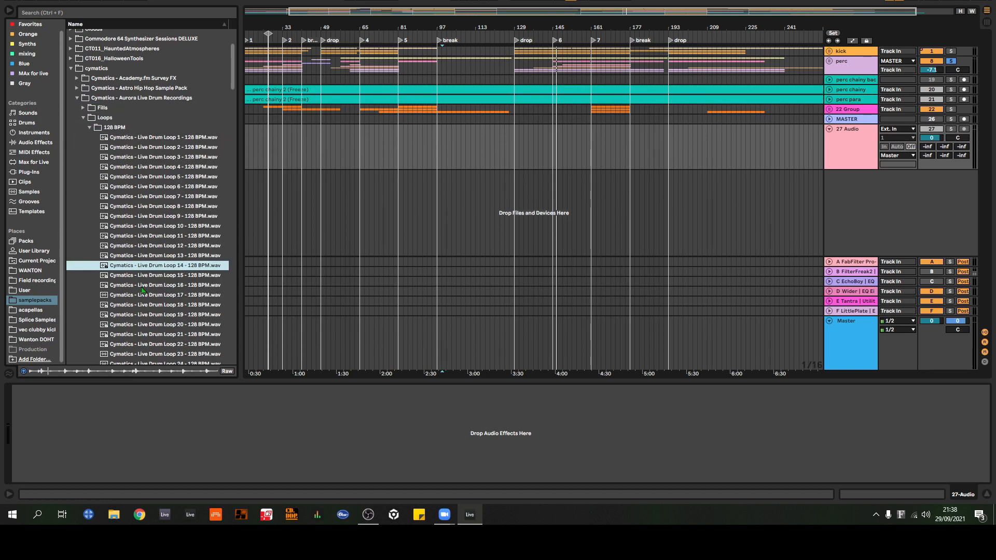
pyautogui.moveTo(151, 259); pyautogui.dragTo(555, 146)
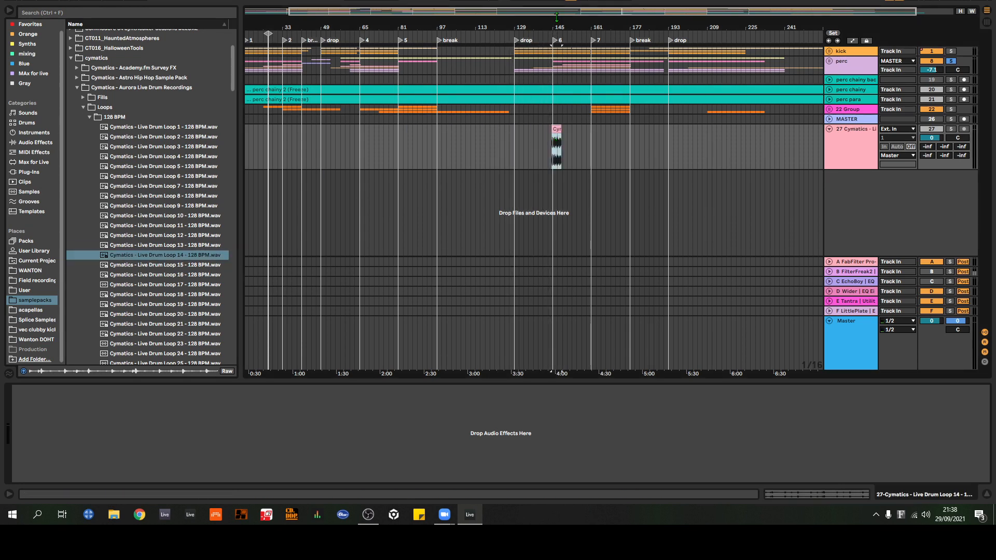
# Step: Loop the Live Drum Loop 14 clip over bars 145 to 149, start playback and solo its track
pyautogui.press('z')
pyautogui.moveTo(482, 130); pyautogui.dragTo(515, 131)
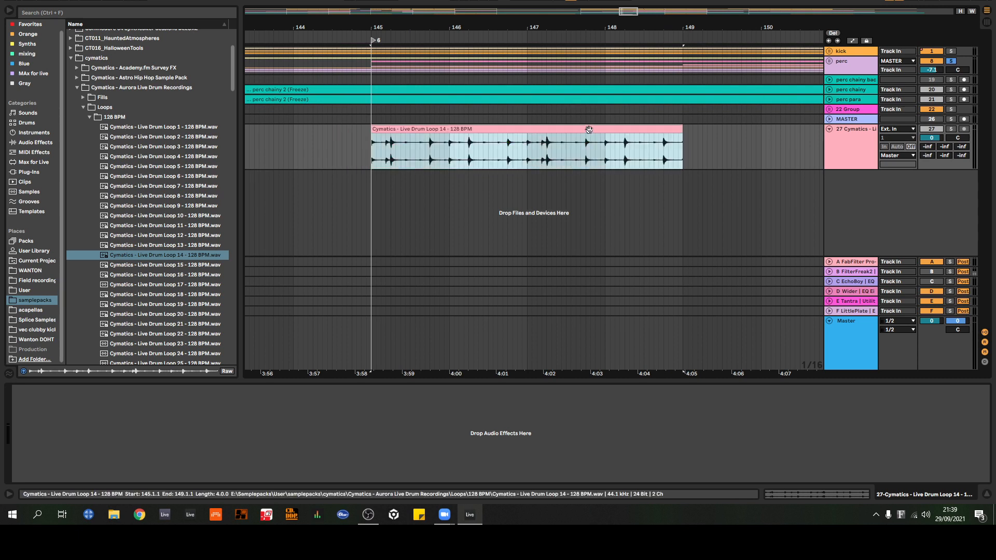
pyautogui.hotkey('ctrl', 'l')
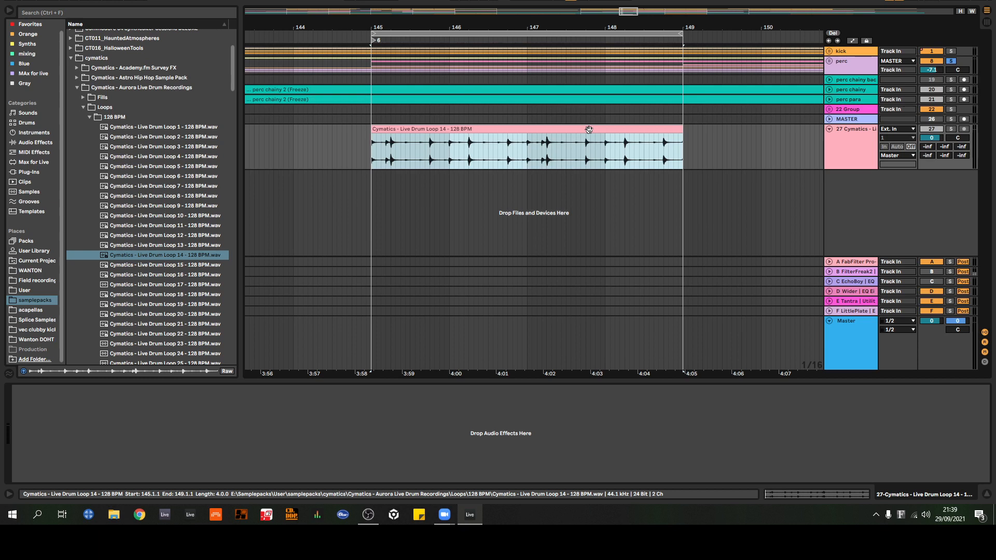
pyautogui.press('space')
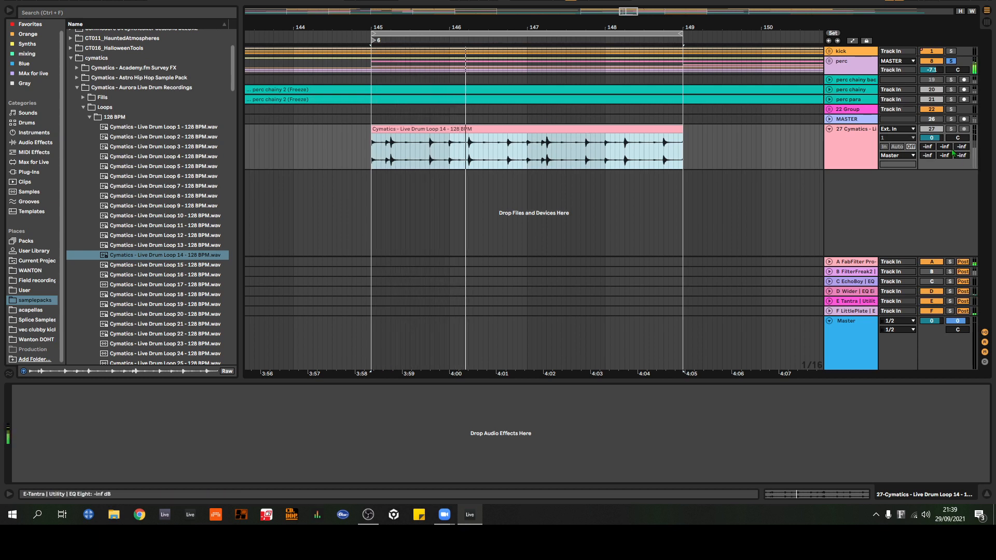
pyautogui.click(951, 129)
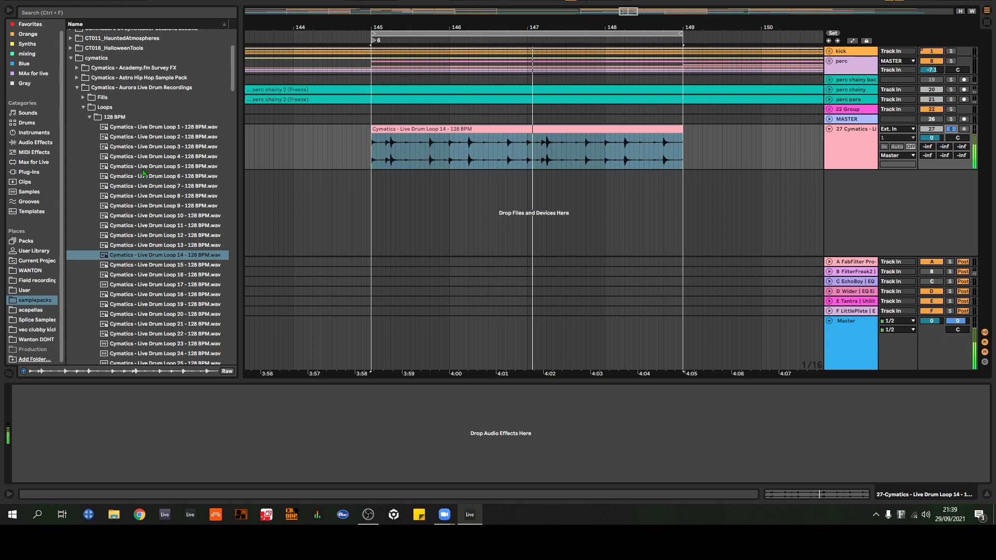
# Step: Search the plug-ins for Tantra and load it onto the soloed drum loop track
pyautogui.click(28, 171)
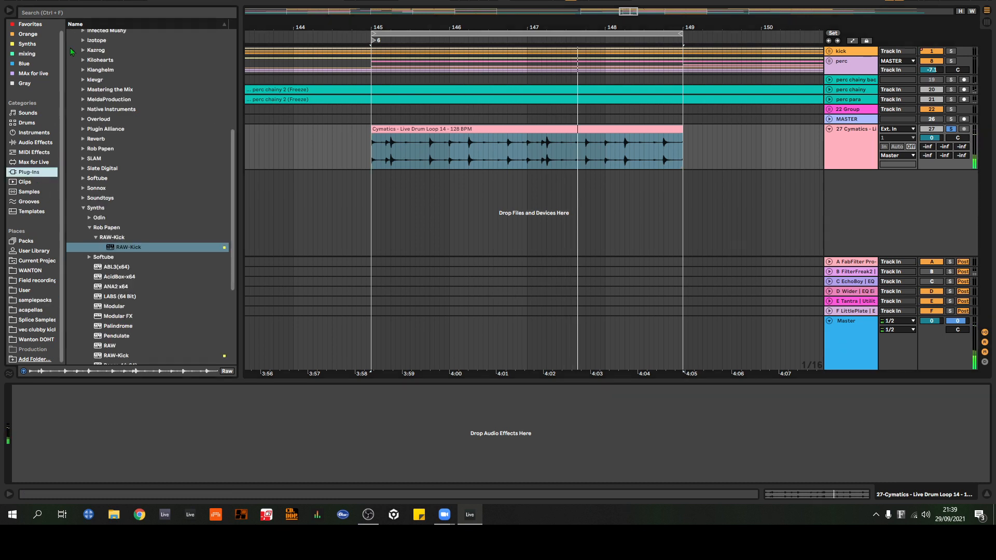
pyautogui.click(62, 14)
pyautogui.write('tantra')
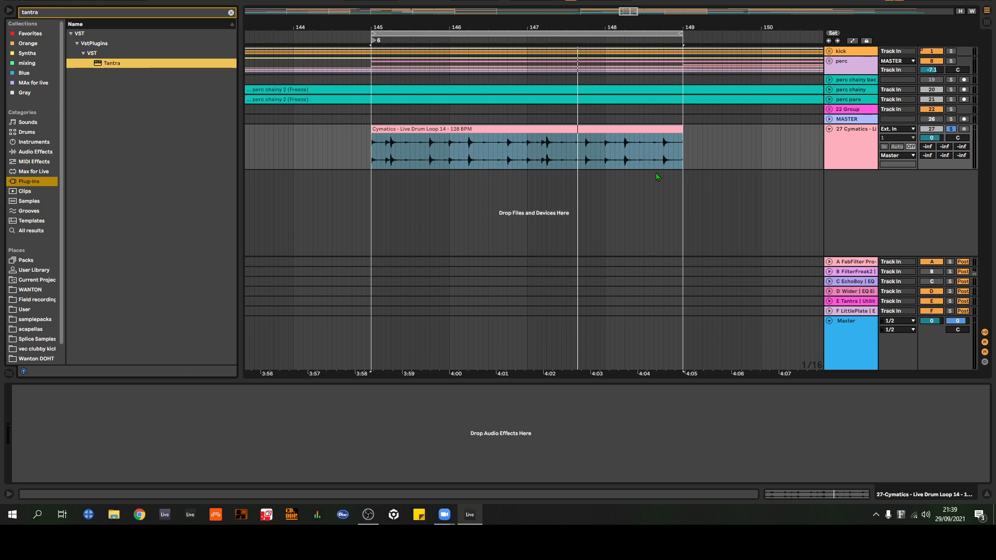
pyautogui.doubleClick(117, 63)
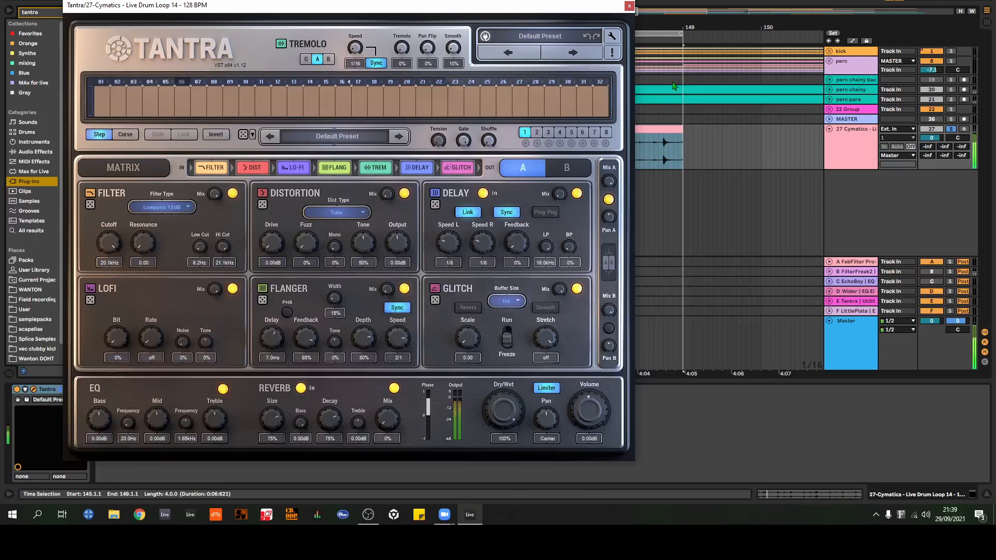
# Step: Audition Tantra's presets on the drum loop from DIST Outbreak through to FLT Fluids, and close the plug-in window
pyautogui.click(576, 54)
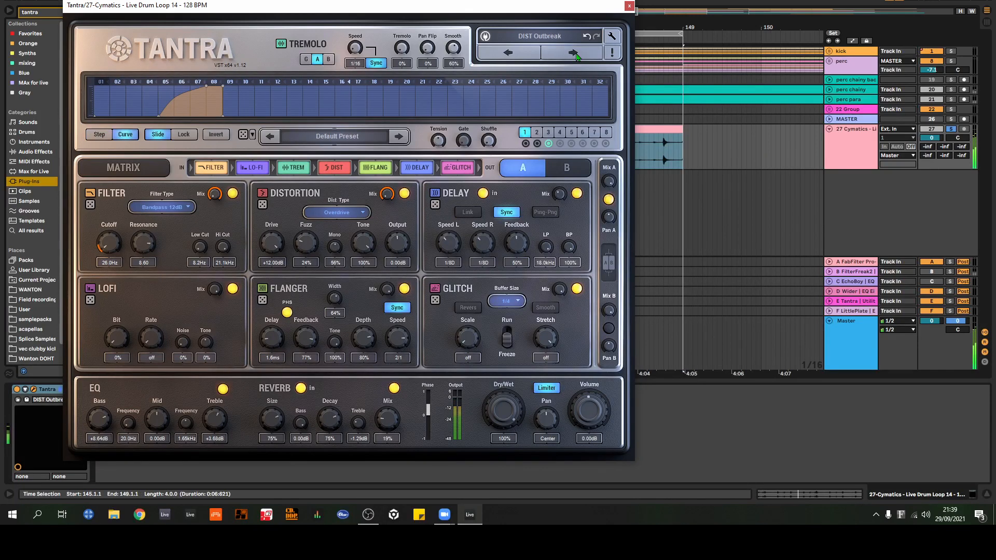
pyautogui.click(573, 53)
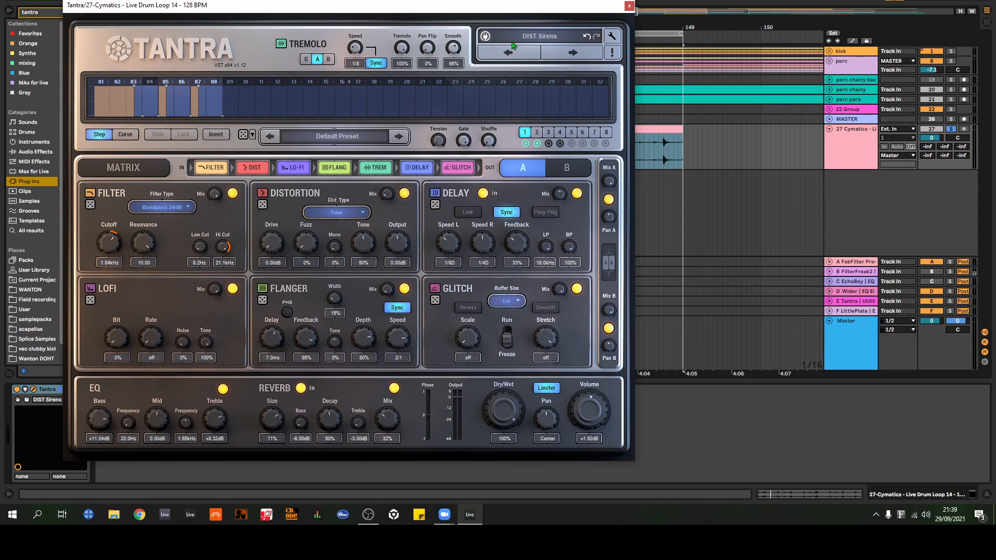
pyautogui.click(575, 53)
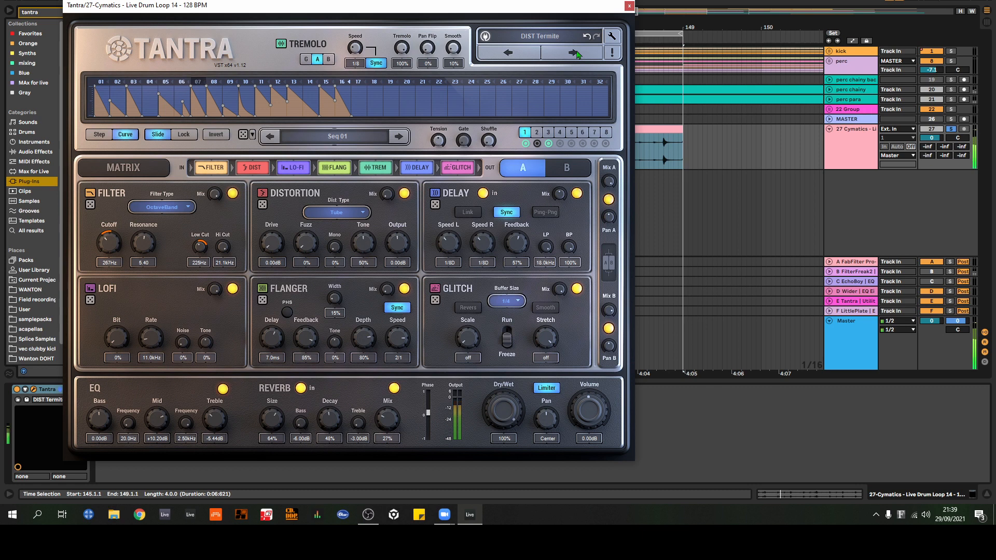
pyautogui.click(576, 53)
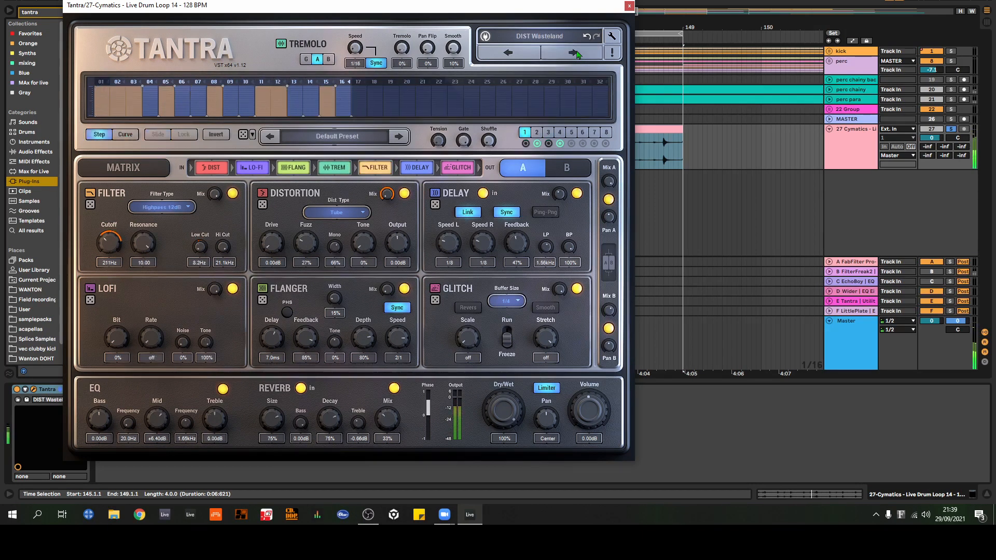
pyautogui.click(575, 53)
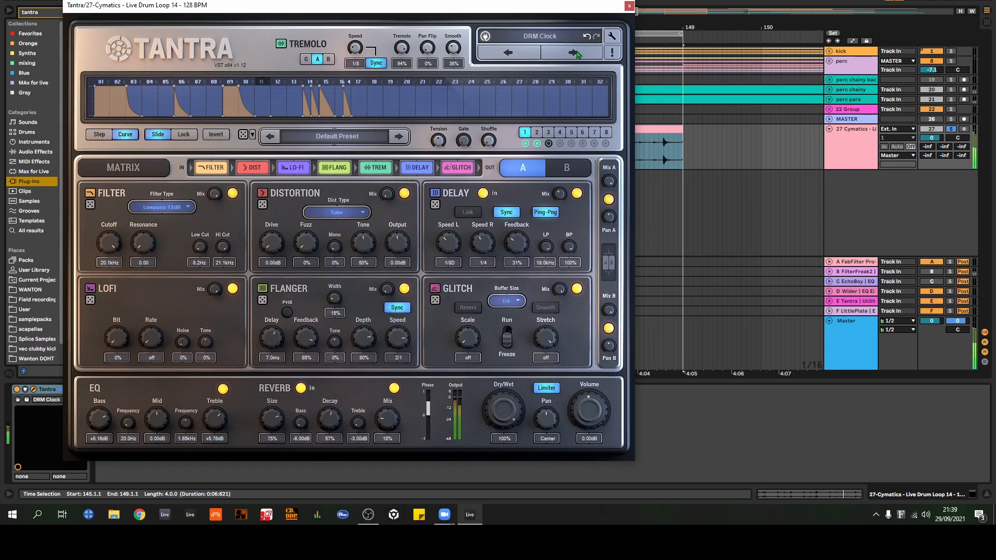
pyautogui.click(576, 53)
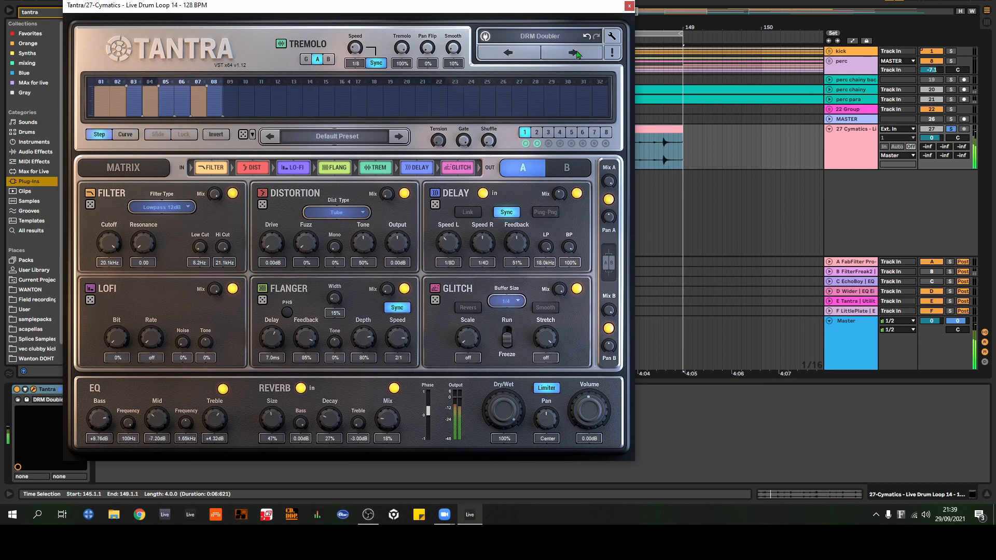
pyautogui.click(576, 53)
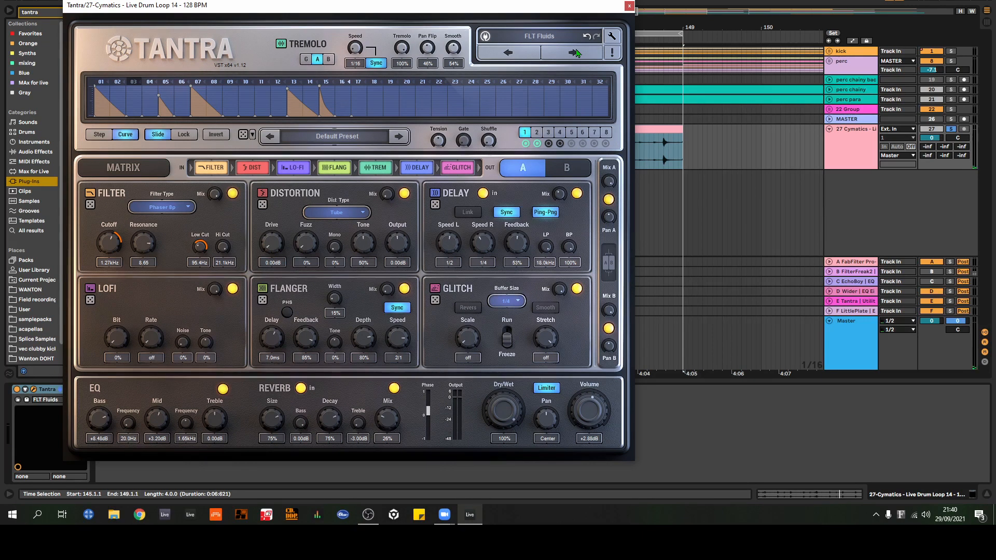
pyautogui.click(629, 7)
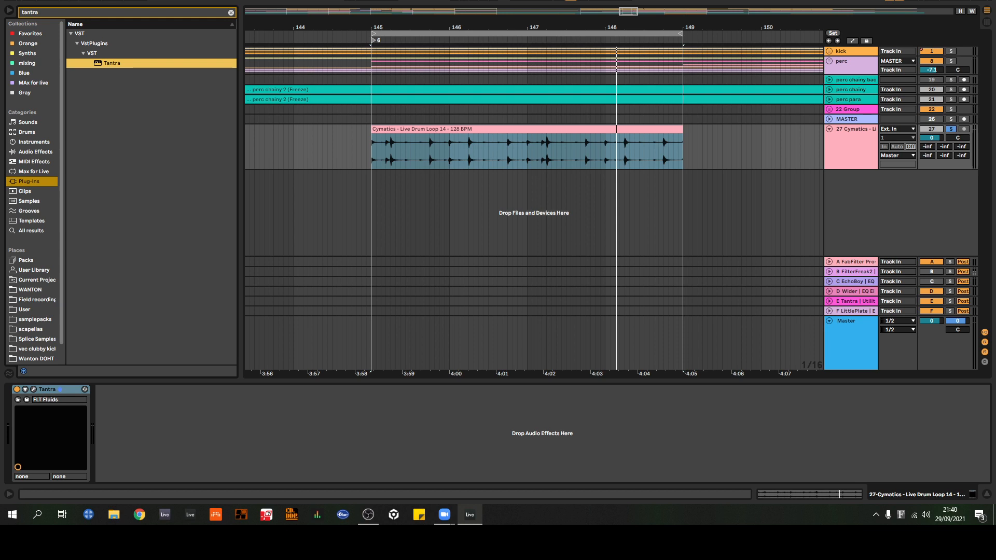
# Step: Show the B FilterFreak2 return's devices, unfold its first Envelope Follower and restart playback of the loop
pyautogui.click(856, 274)
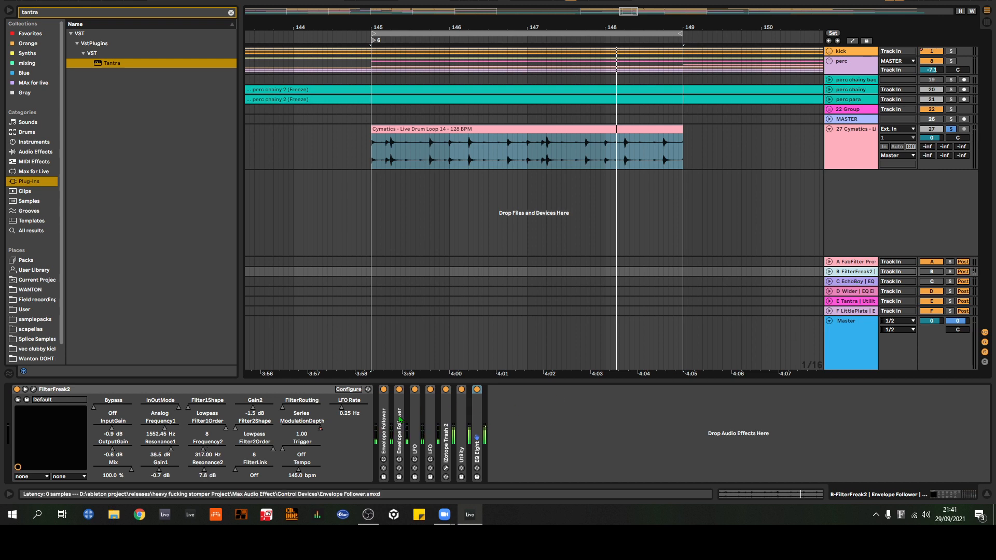
pyautogui.doubleClick(383, 420)
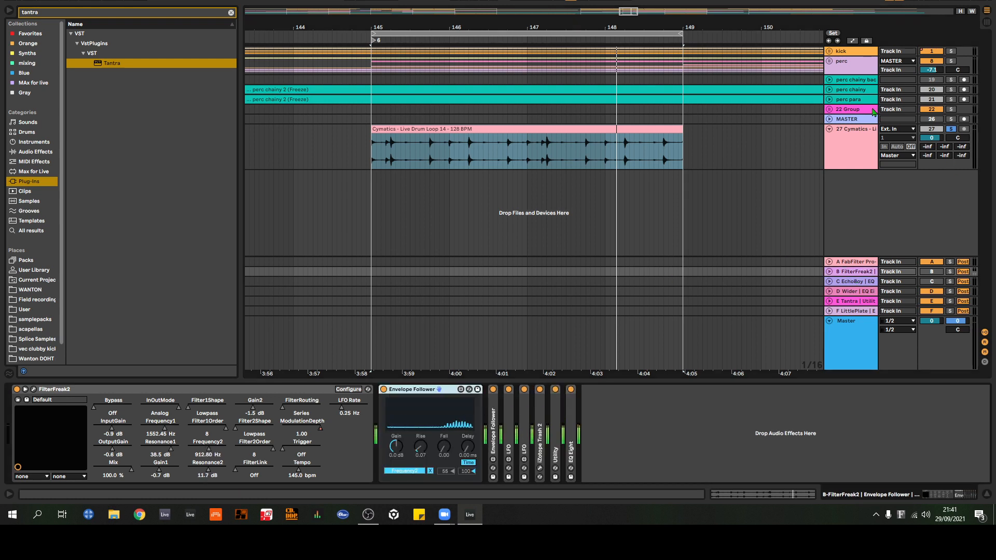
pyautogui.press('space')
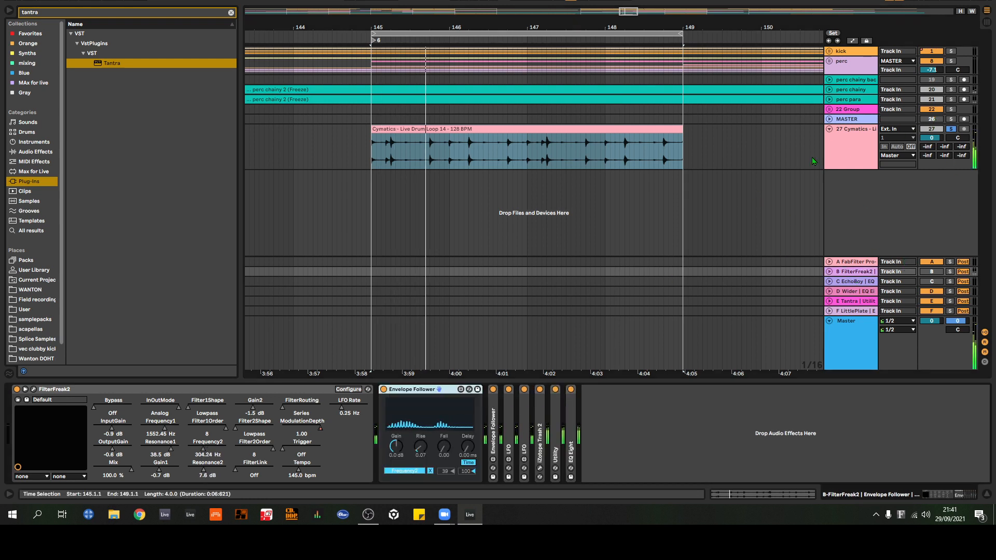
# Step: Delete the Live Drum Loop 14 track
pyautogui.click(863, 151)
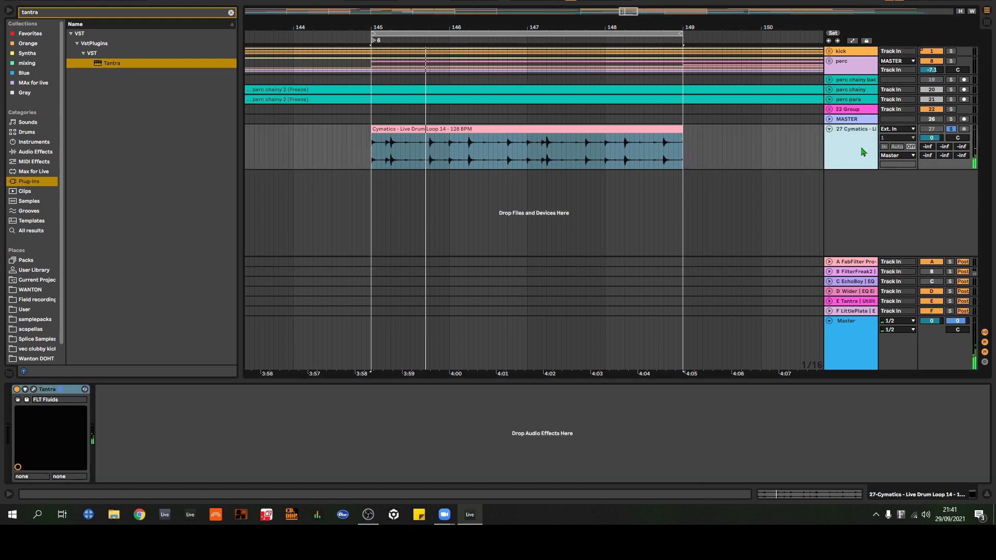
pyautogui.press('Delete')
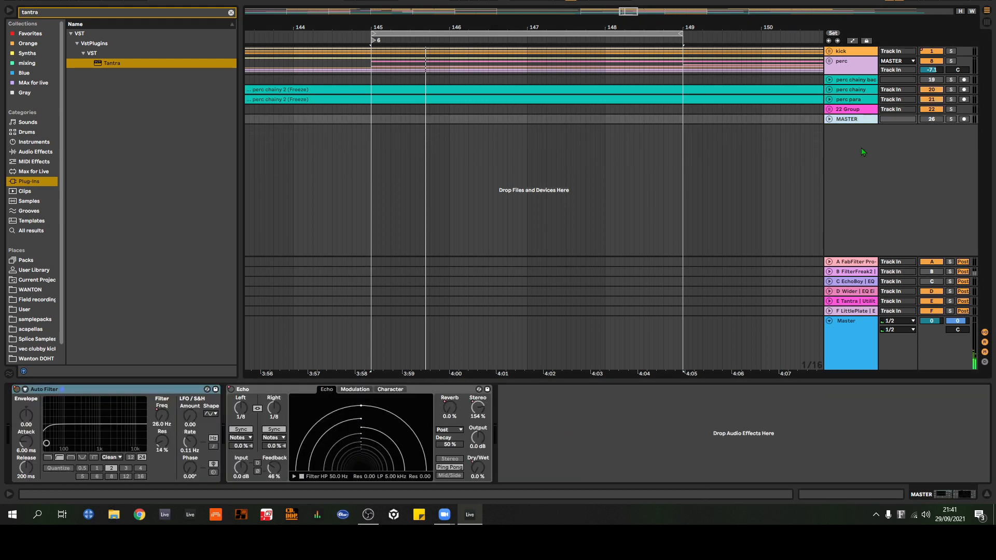
# Step: Examine the B FilterFreak2 return's chain and the FilterFreak2 plug-in window with its Distorted 16ths B preset, and close the window
pyautogui.click(857, 272)
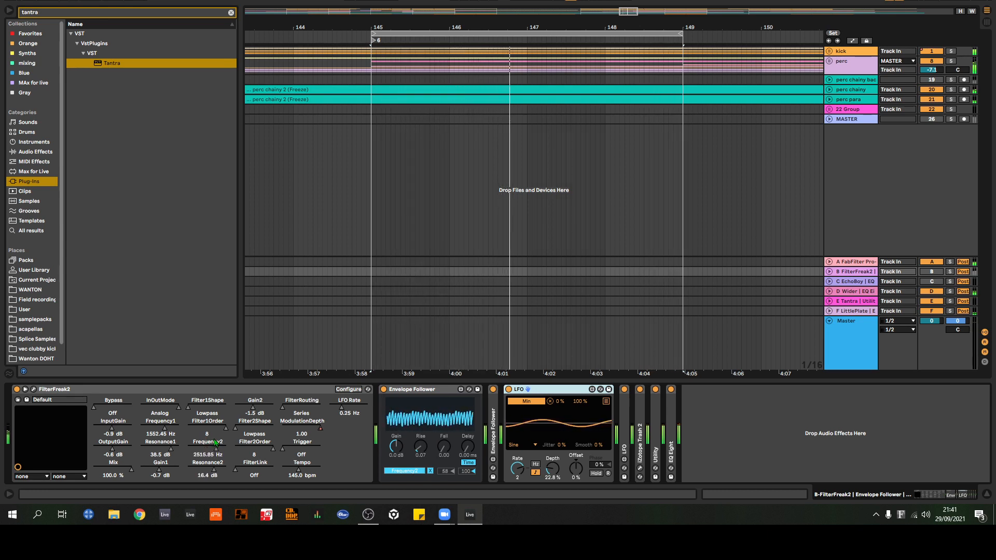
pyautogui.click(34, 389)
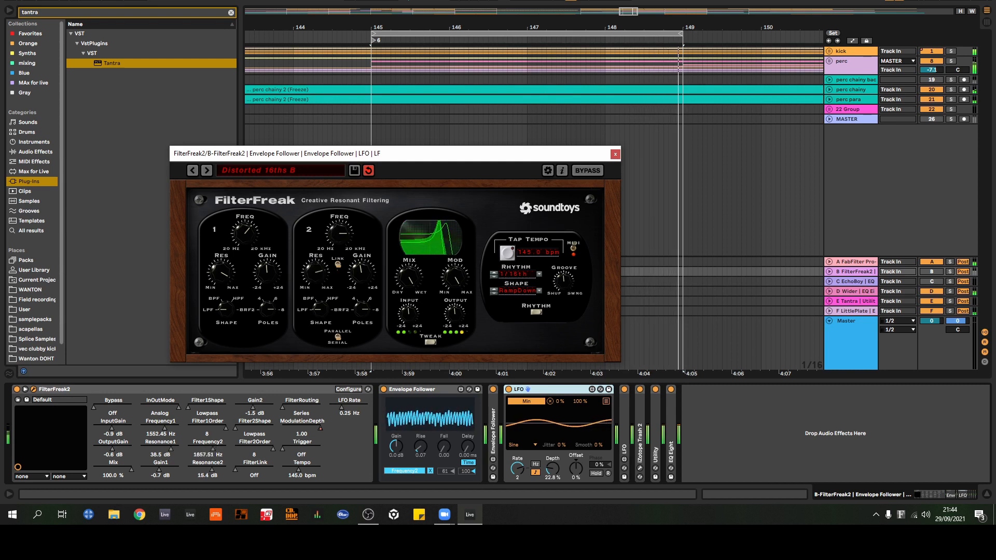
pyautogui.click(423, 0)
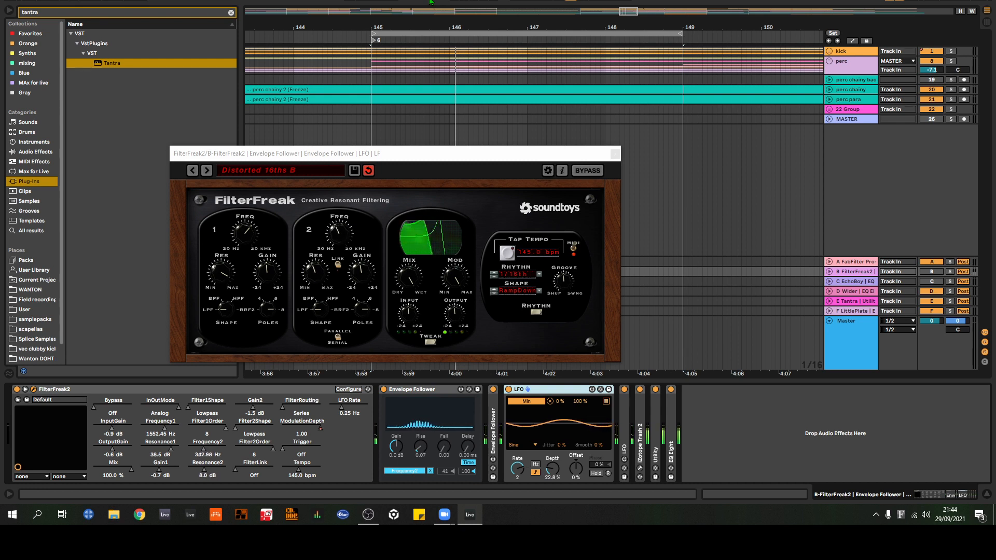
pyautogui.click(615, 154)
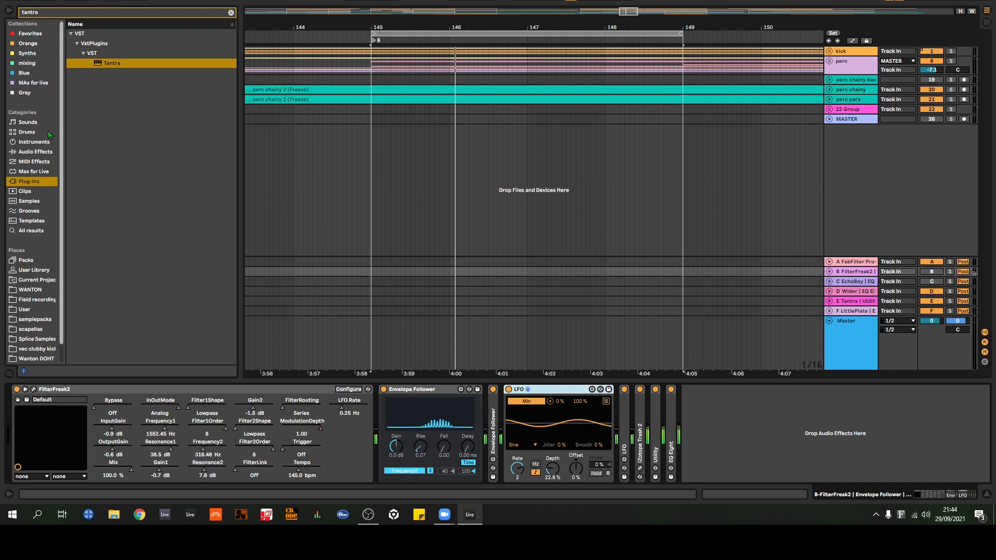
# Step: Clear the browser search and add an EQ Eight audio effect at the end of the B FilterFreak2 return's chain
pyautogui.click(35, 152)
pyautogui.moveTo(61, 14); pyautogui.dragTo(15, 13)
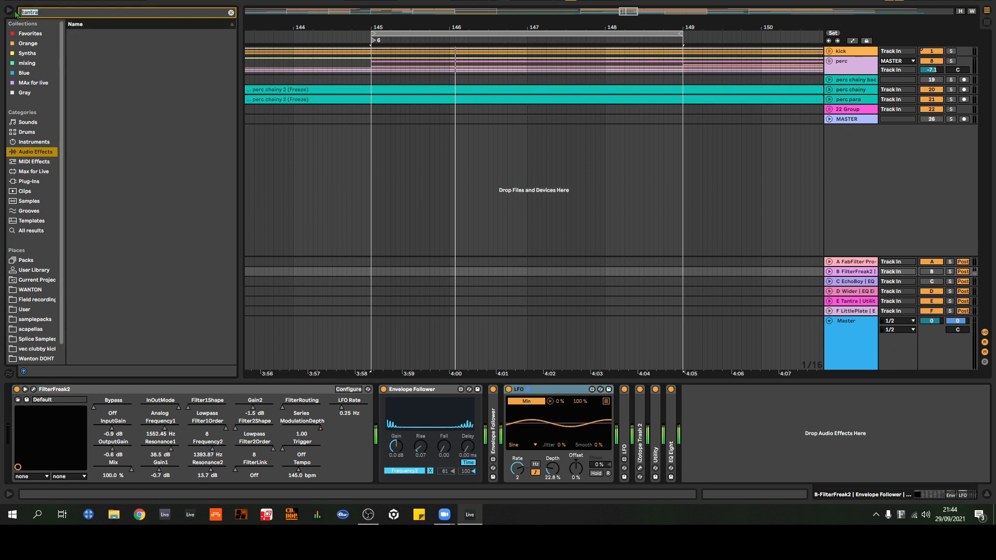
pyautogui.press('BackSpace')
pyautogui.moveTo(100, 130); pyautogui.dragTo(767, 460)
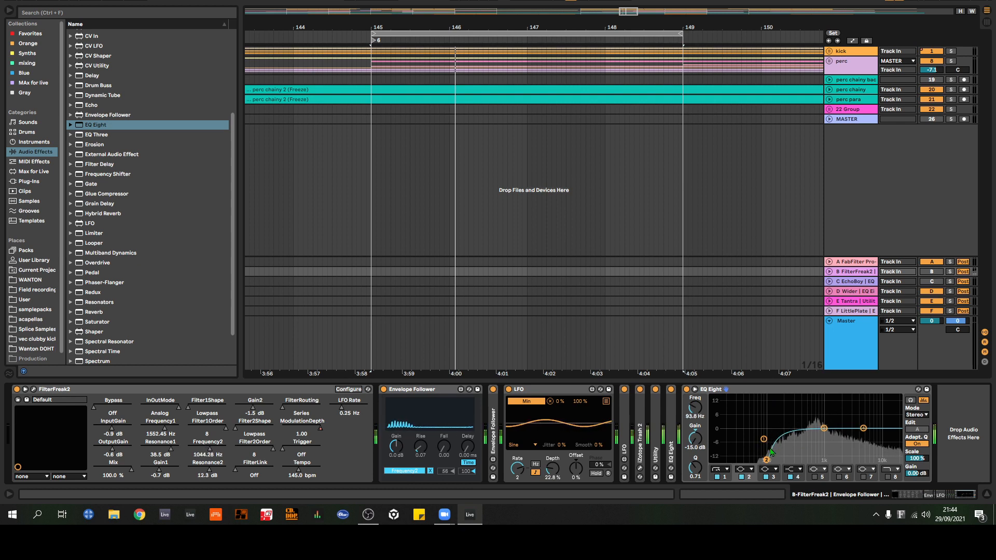
# Step: Set the new EQ Eight's low cut to 93.8 Hz with Q 0.58 and its high shelf to 4.95 kHz at 1.12 dB
pyautogui.moveTo(766, 460); pyautogui.dragTo(767, 438)
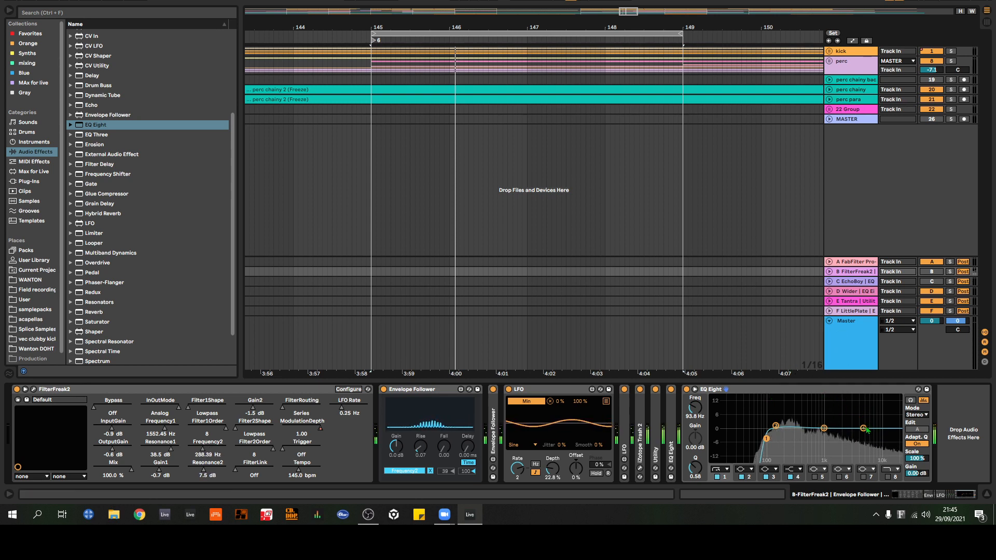
pyautogui.moveTo(863, 428)
pyautogui.mouseDown()
pyautogui.moveTo(861, 412)
pyautogui.moveTo(845, 409)
pyautogui.moveTo(838, 419)
pyautogui.moveTo(831, 409)
pyautogui.moveTo(854, 425)
pyautogui.mouseUp()
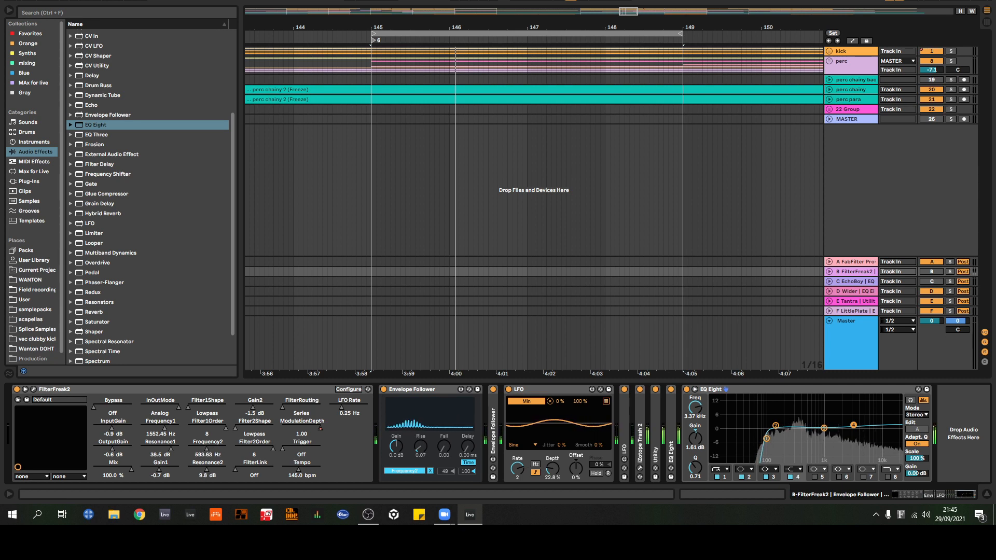
pyautogui.moveTo(853, 424); pyautogui.dragTo(864, 431)
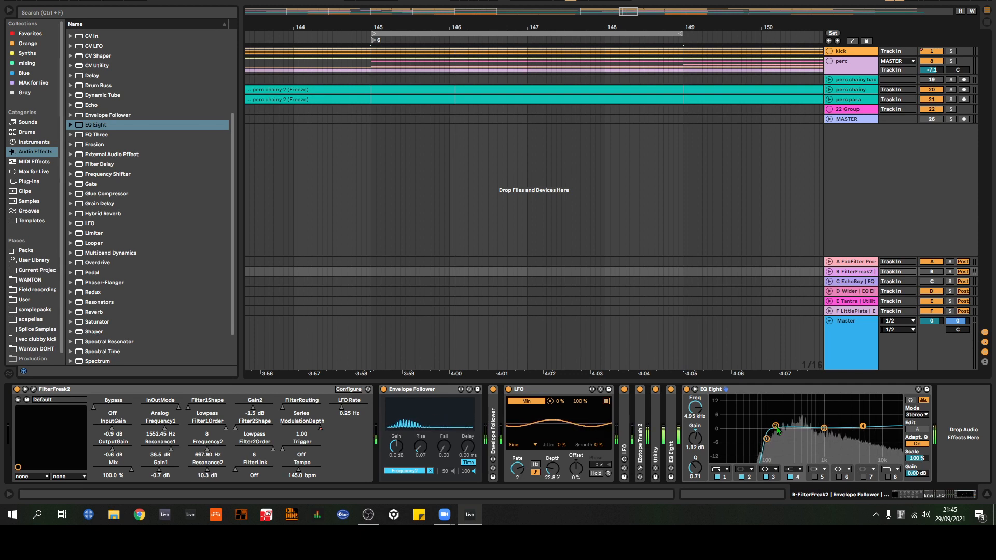
# Step: Delete the newly added EQ Eight from the B FilterFreak2 return
pyautogui.click(828, 393)
pyautogui.press('Delete')
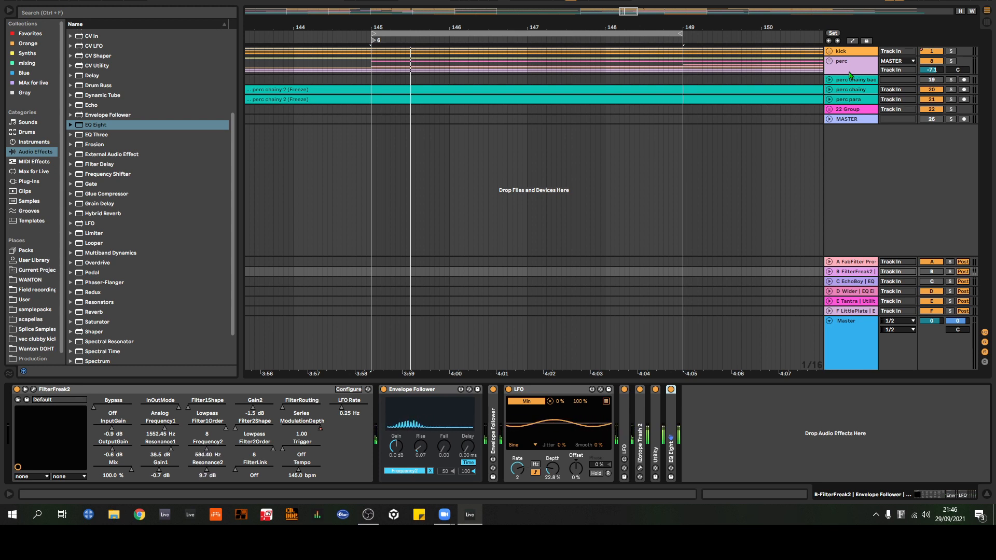
# Step: Unfold the perc group to show the 9 Cymatics track's devices, and deactivate the A FabFilter Pro-R return
pyautogui.click(829, 61)
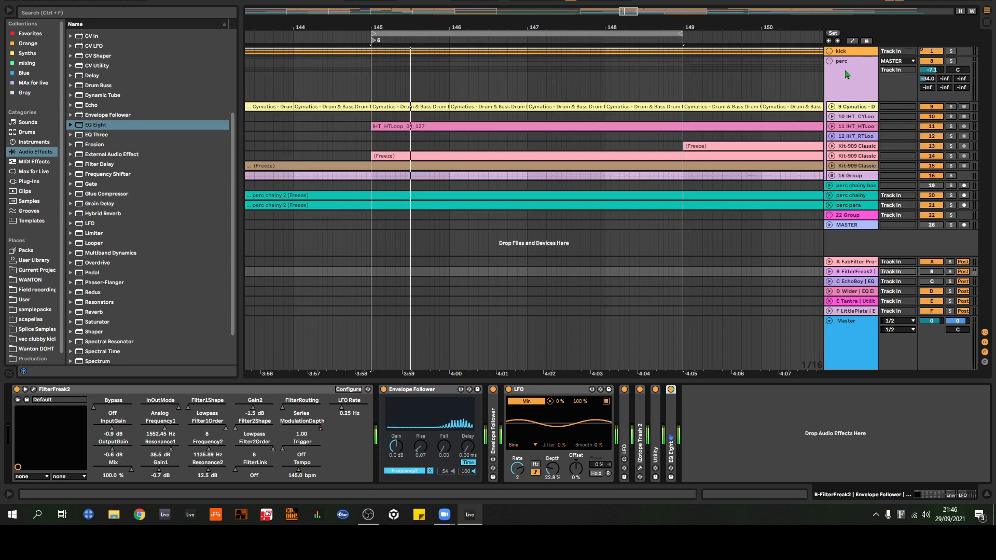
pyautogui.click(846, 106)
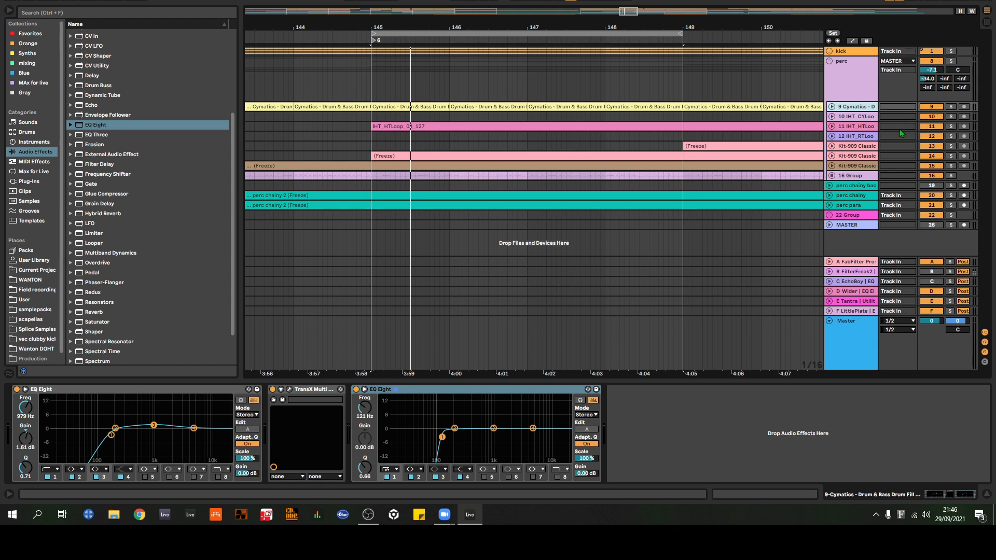
pyautogui.click(931, 262)
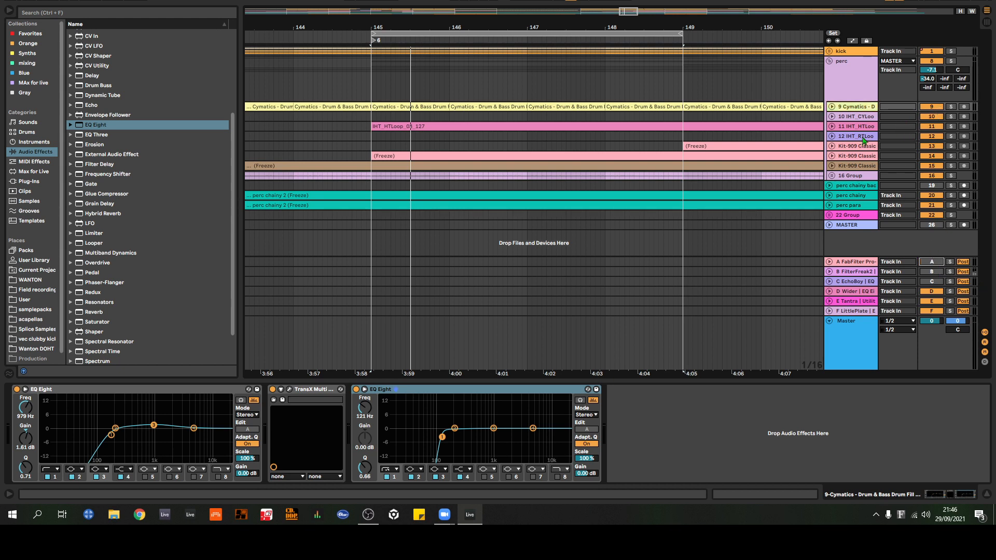
# Step: Display the Master track's device chain
pyautogui.moveTo(726, 28); pyautogui.dragTo(560, 4)
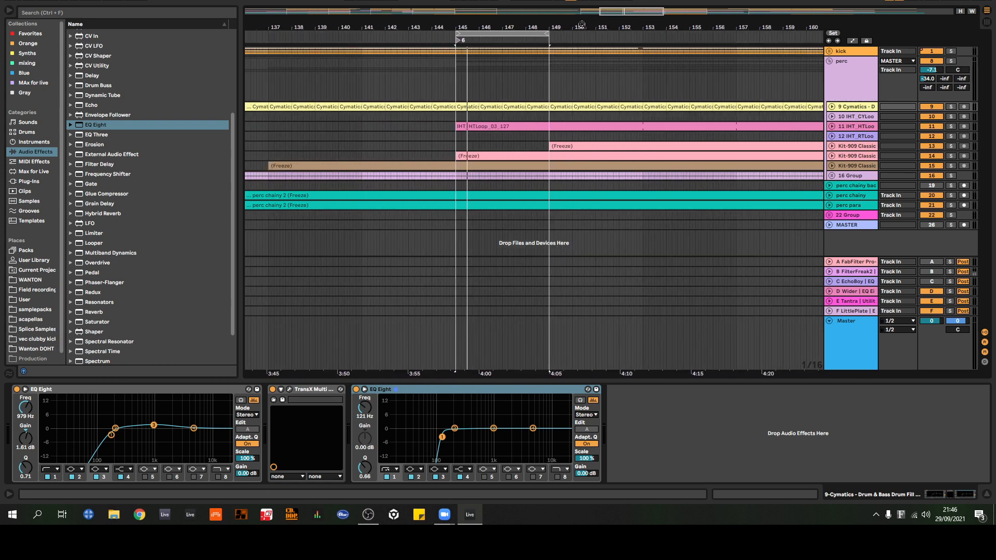
pyautogui.click(877, 338)
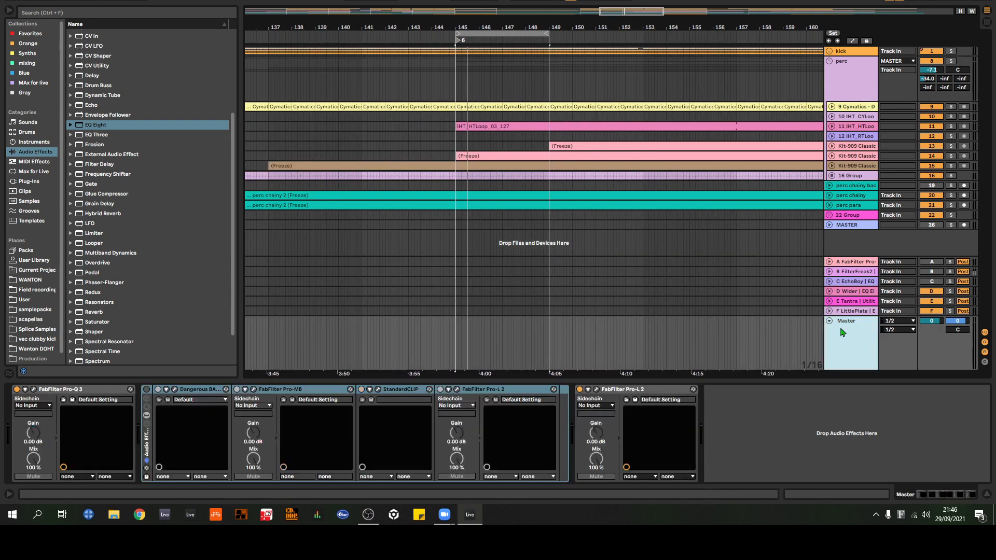
# Step: Inspect the tilt and bell bands of the Master track's FabFilter Pro-Q 3, and collapse the device in the chain
pyautogui.click(34, 389)
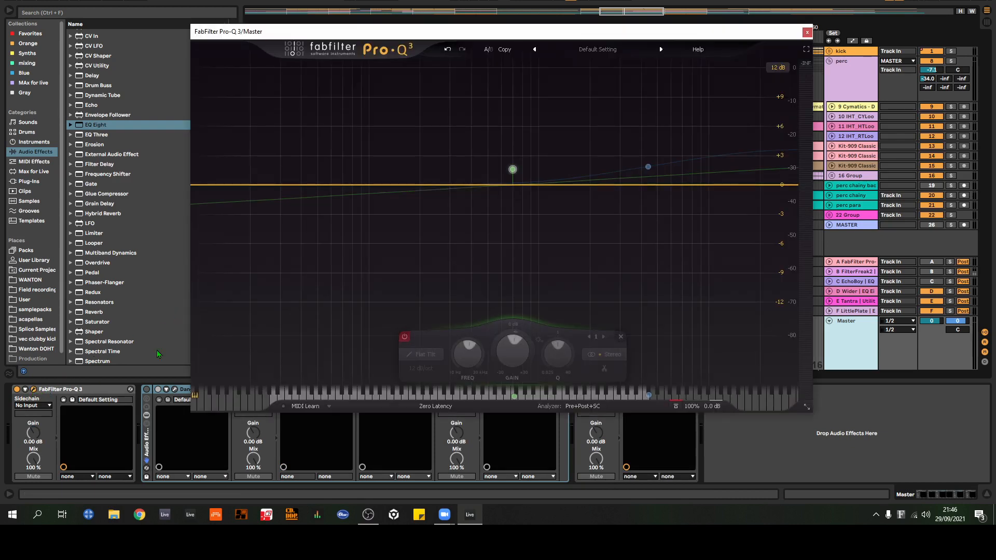
pyautogui.moveTo(744, 33); pyautogui.dragTo(852, 1)
pyautogui.doubleClick(101, 392)
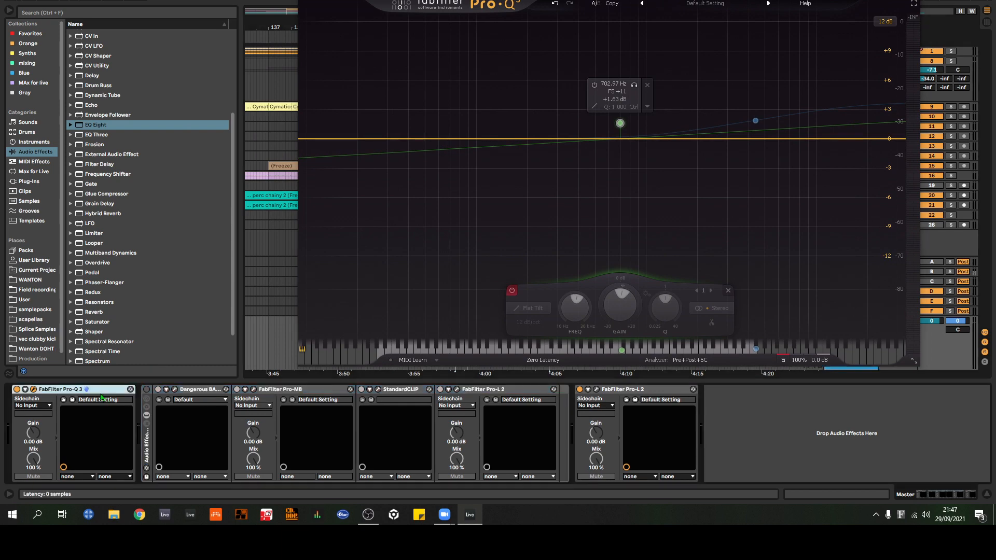
pyautogui.hotkey('ctrl', 'alt', 'p')
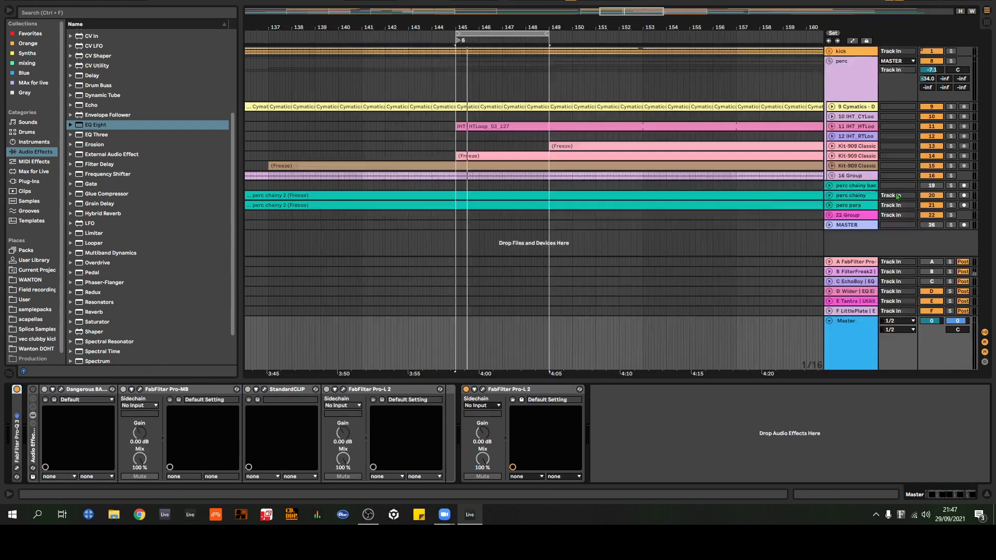
# Step: Play the loop and add a FabFilter Pro-Q 3 after the Echo on the MASTER track
pyautogui.click(851, 226)
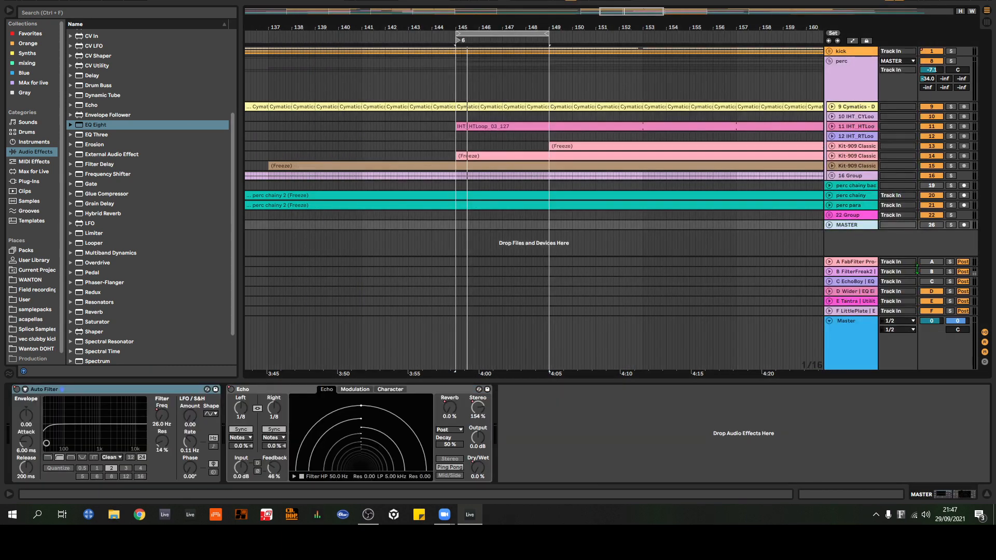
pyautogui.click(936, 228)
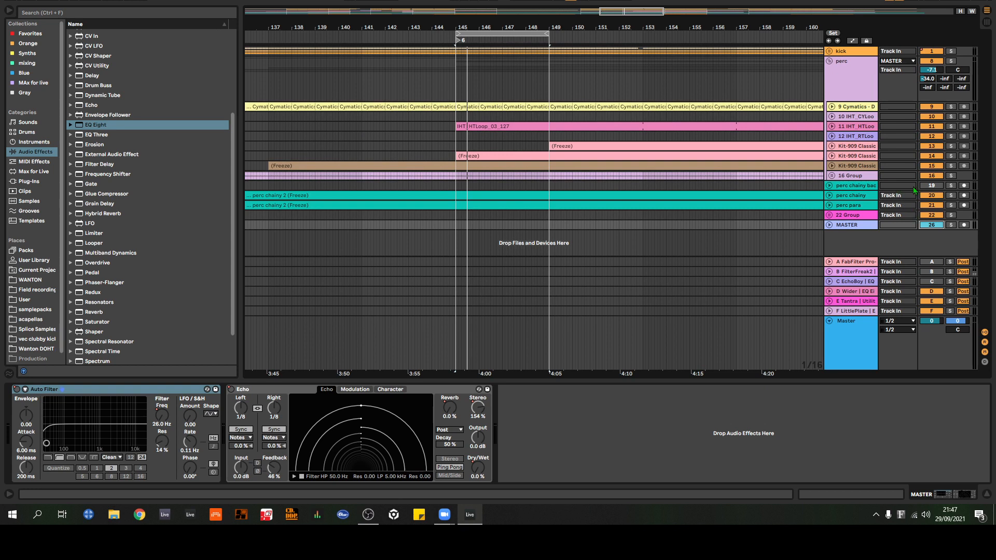
pyautogui.press('space')
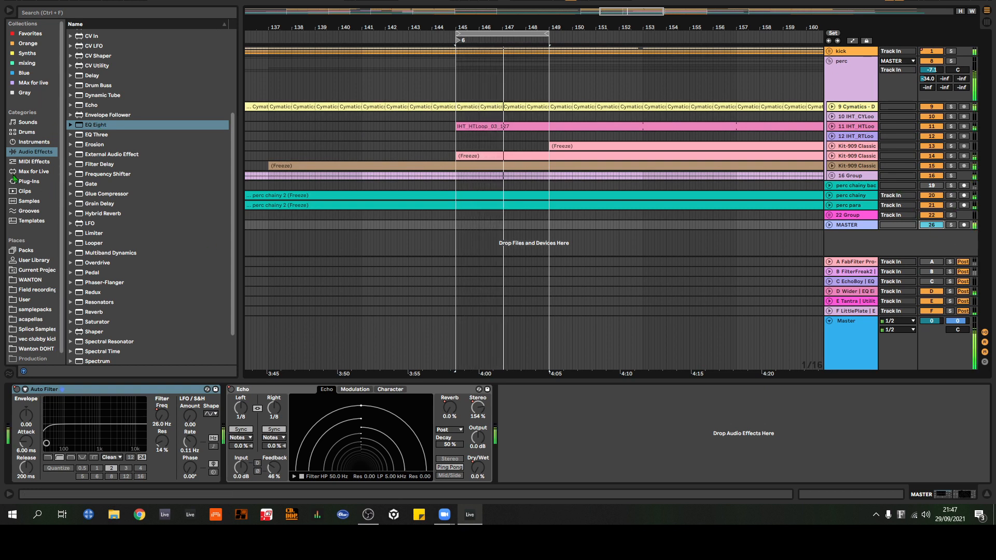
pyautogui.click(28, 183)
pyautogui.click(24, 73)
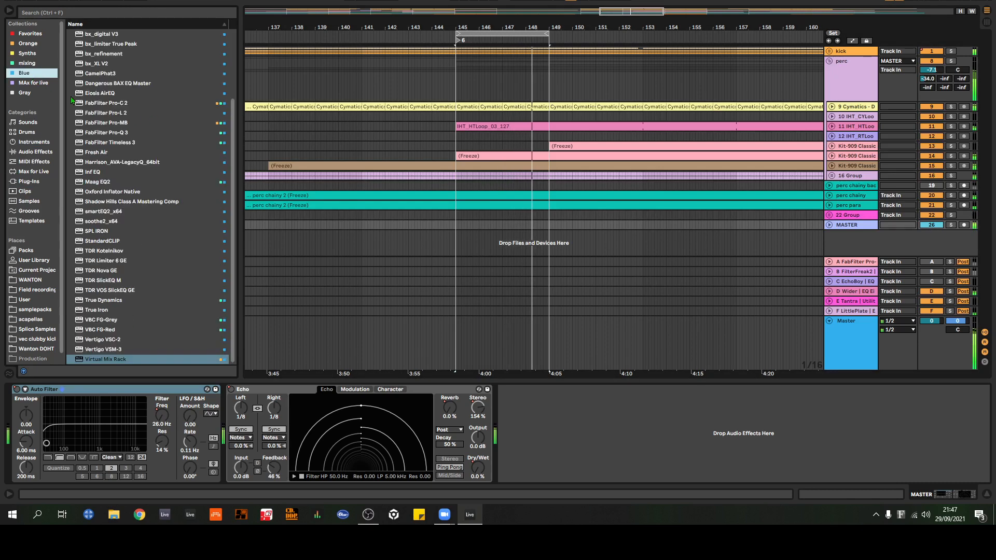
pyautogui.moveTo(106, 132); pyautogui.dragTo(590, 429)
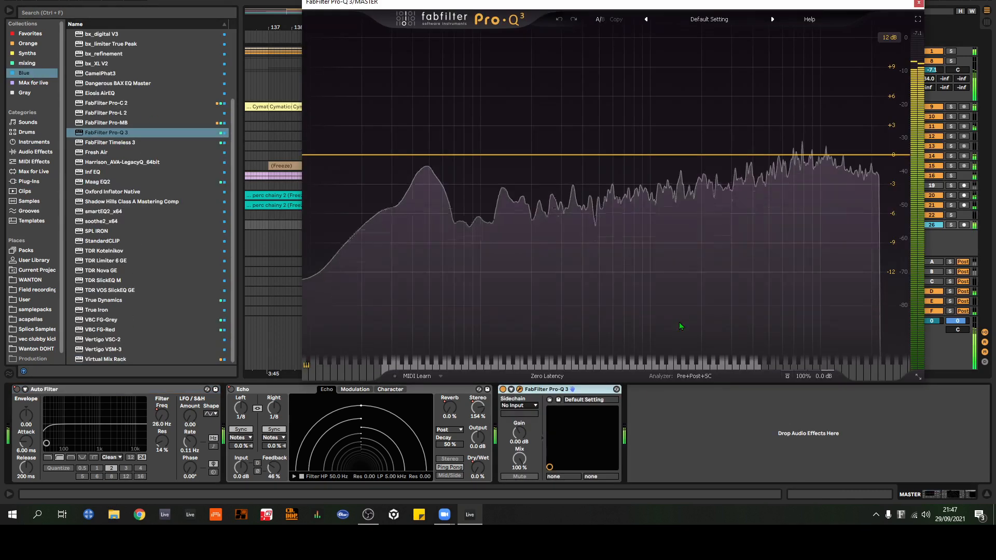
# Step: Add a -0.32 dB bell at 2405.3 Hz and a narrow 7.81 dB boost at 3906.7 Hz with Q 15.69, comparing the boost bypassed
pyautogui.click(708, 157)
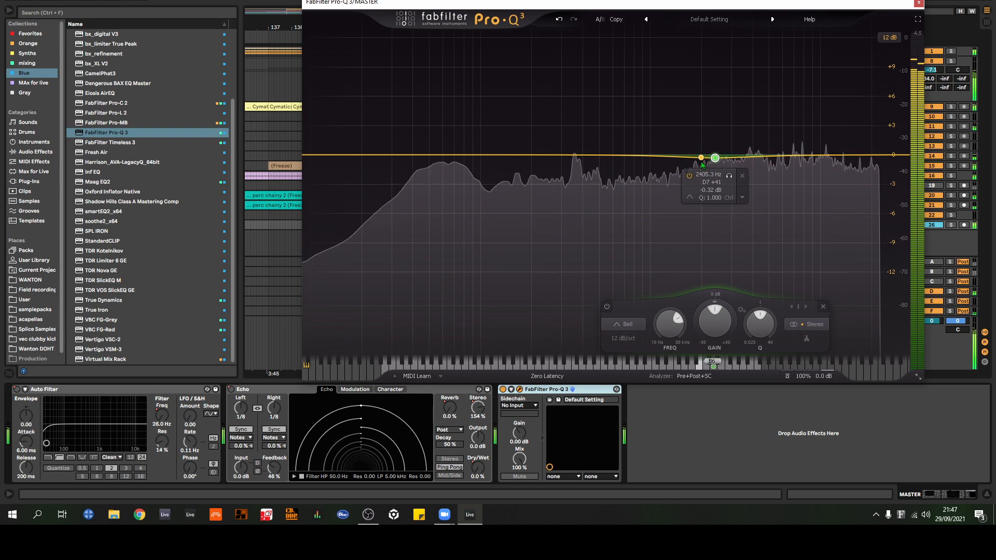
pyautogui.moveTo(742, 165); pyautogui.dragTo(735, 105)
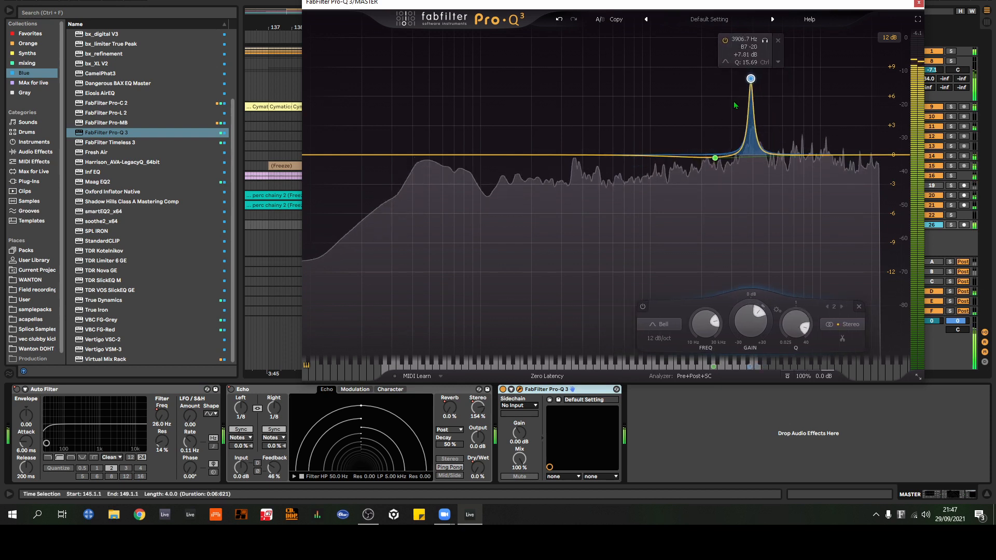
pyautogui.click(725, 40)
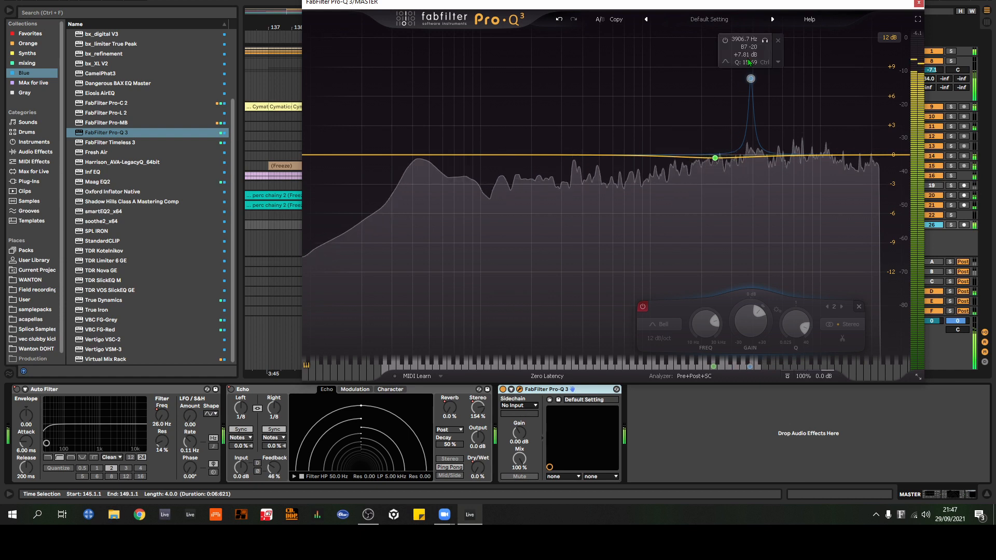
pyautogui.click(726, 40)
# Step: Turn the narrow Pro-Q 3 boost into a cut of about 3.5 dB at 3852.2 Hz with Q 31.62, compare it bypassed, and close the plug-in
pyautogui.moveTo(750, 78); pyautogui.dragTo(749, 59)
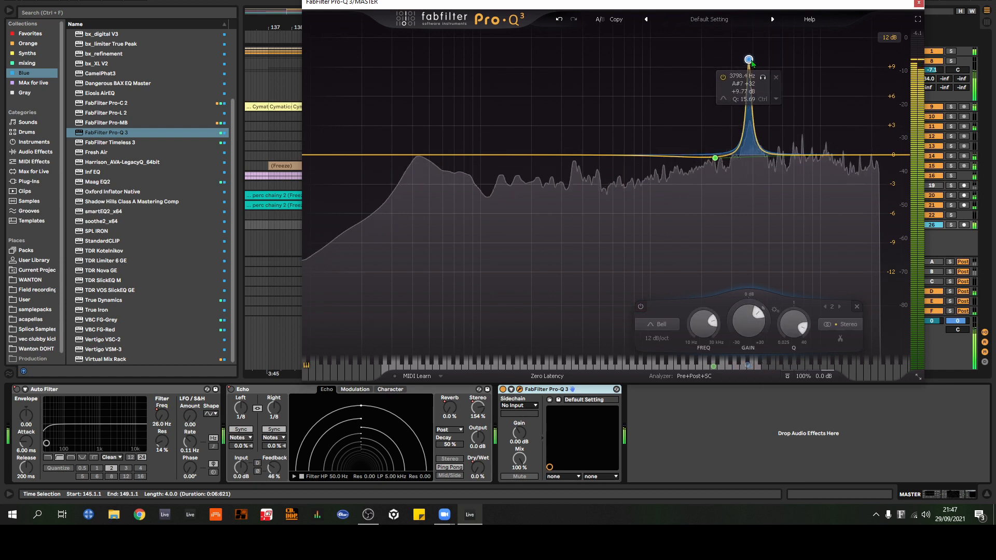
pyautogui.scroll(2, 751, 62)
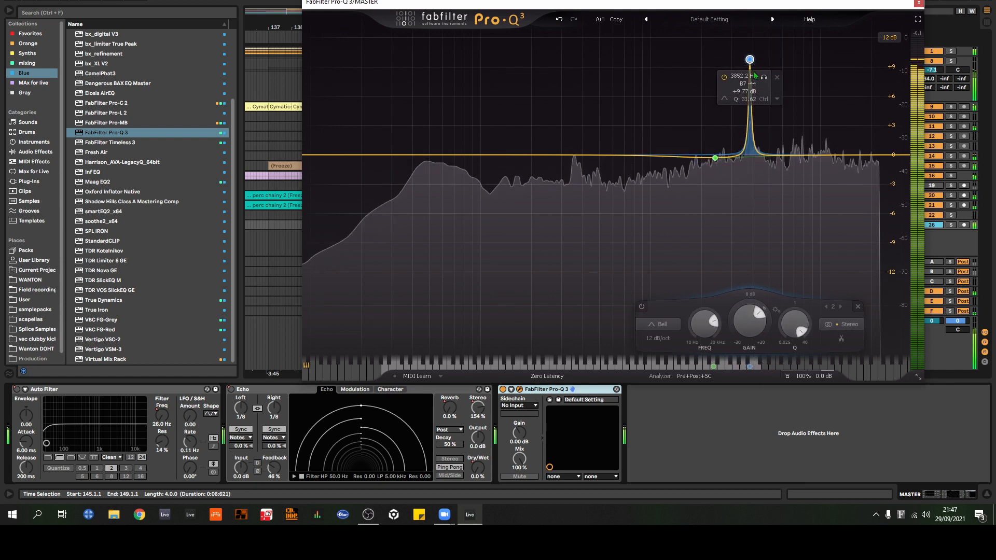
pyautogui.moveTo(749, 322); pyautogui.dragTo(733, 396)
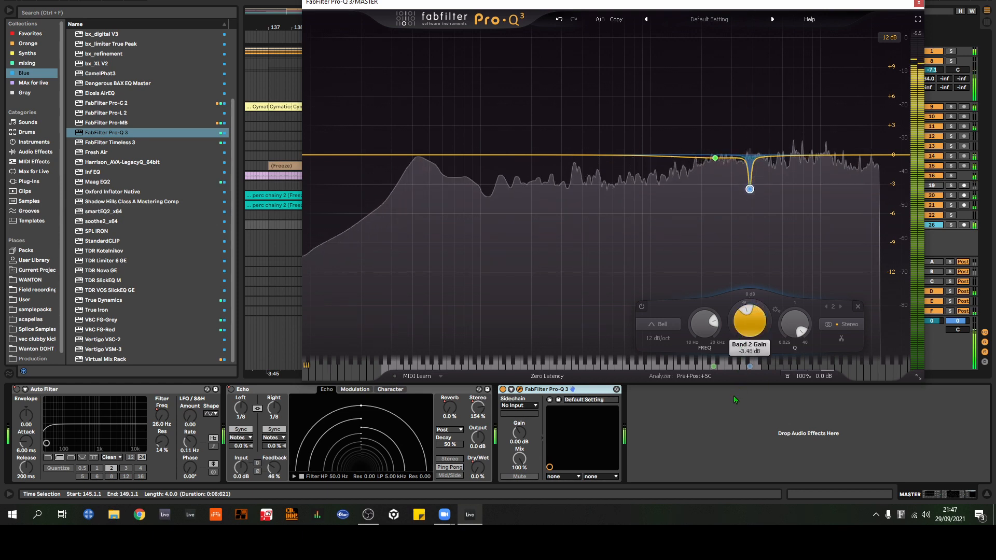
pyautogui.click(641, 307)
pyautogui.click(643, 307)
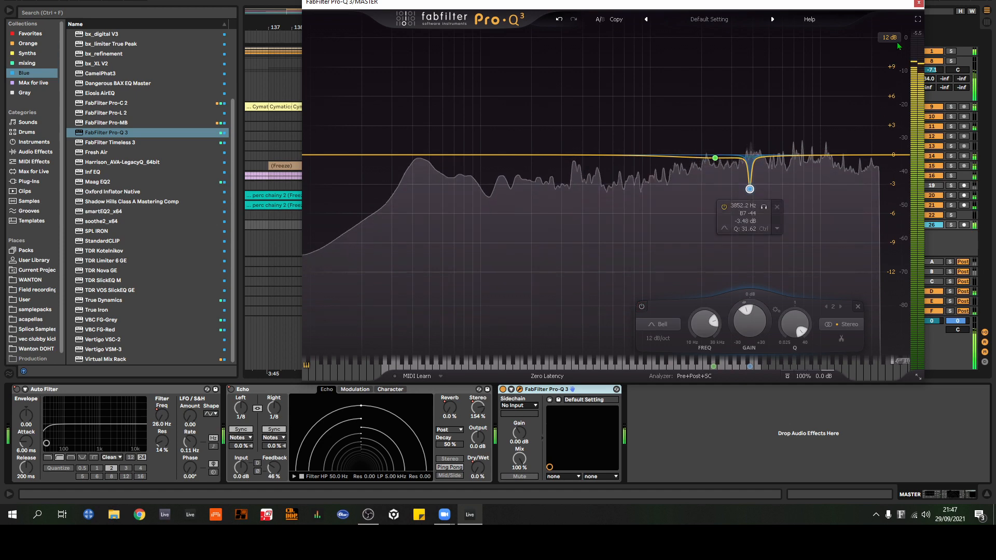
pyautogui.click(919, 2)
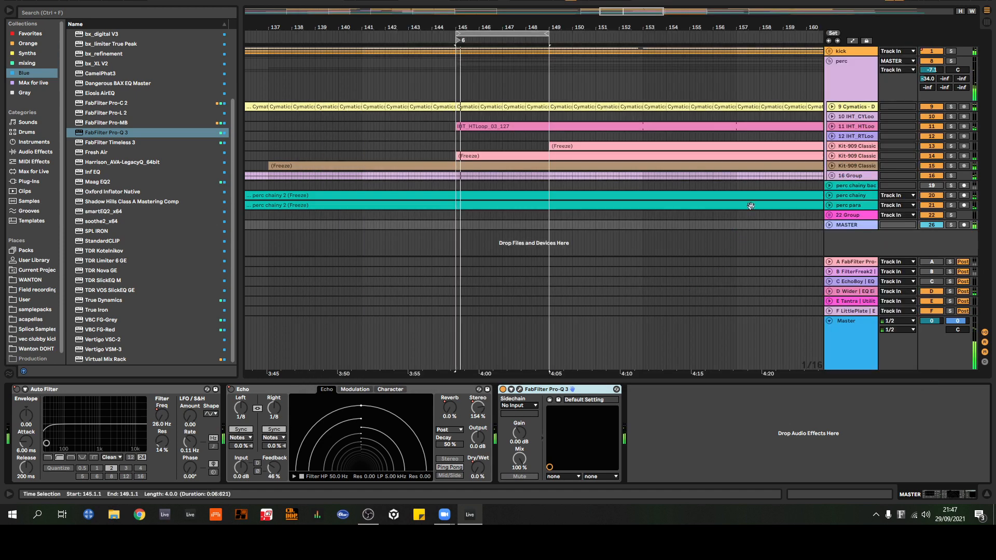
# Step: Solo the 9 Cymatics track and boost band 3 of its second EQ Eight by 11.8 dB at 4.08 kHz with Q 3.33
pyautogui.click(861, 108)
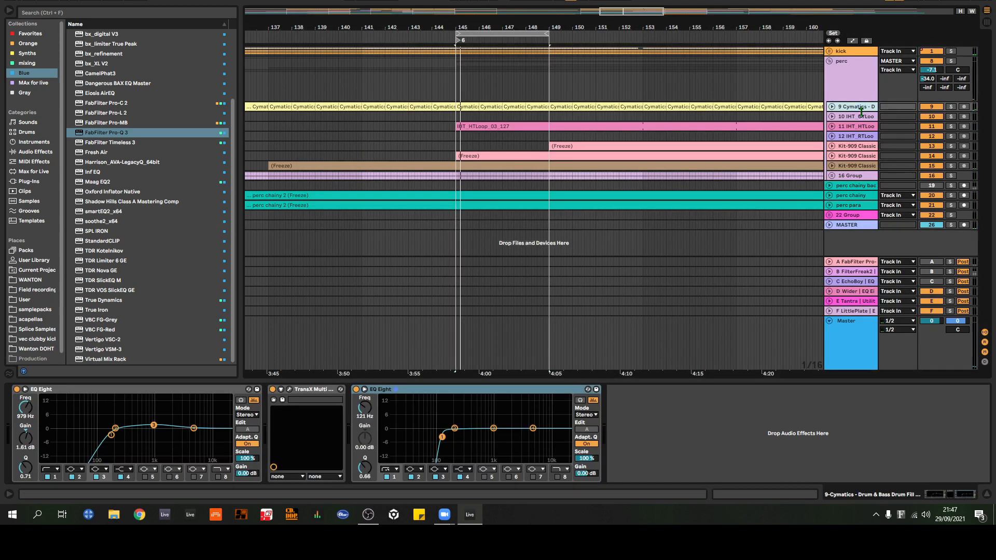
pyautogui.click(951, 107)
pyautogui.press('space')
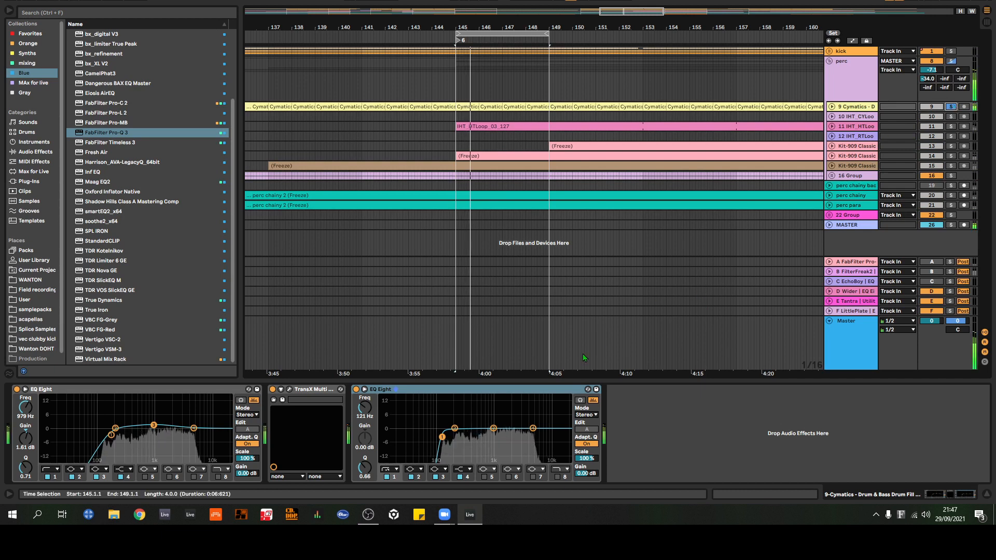
pyautogui.moveTo(494, 434); pyautogui.dragTo(527, 404)
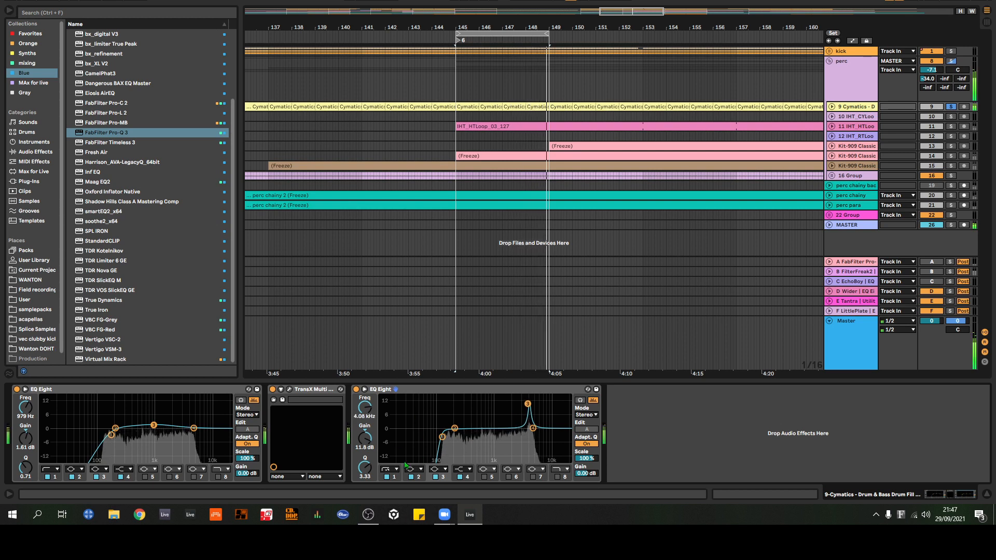
# Step: Set the second EQ Eight's band 3 to -5.95 dB with Q 7.27, compare the device bypassed, and collapse it
pyautogui.moveTo(365, 468); pyautogui.dragTo(364, 498)
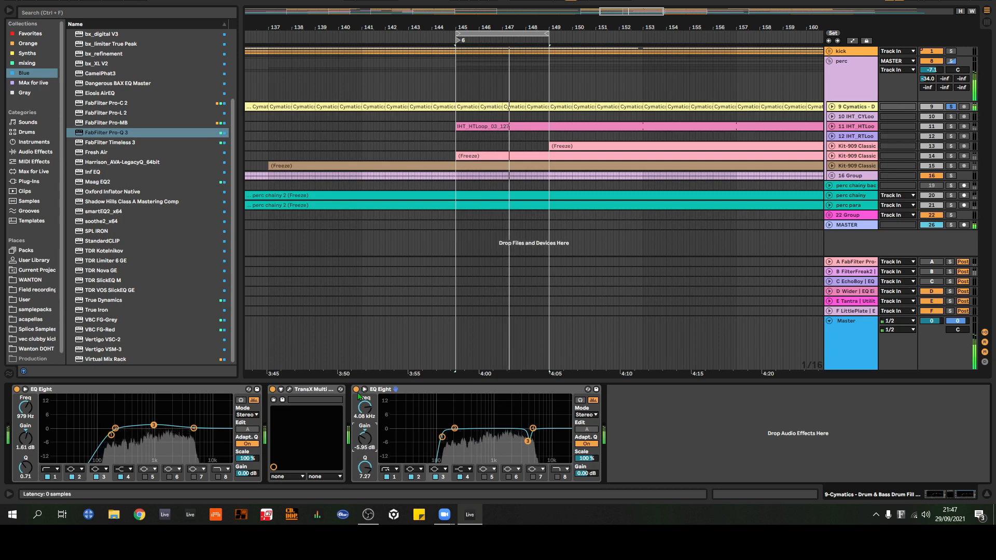
pyautogui.click(356, 389)
pyautogui.click(356, 390)
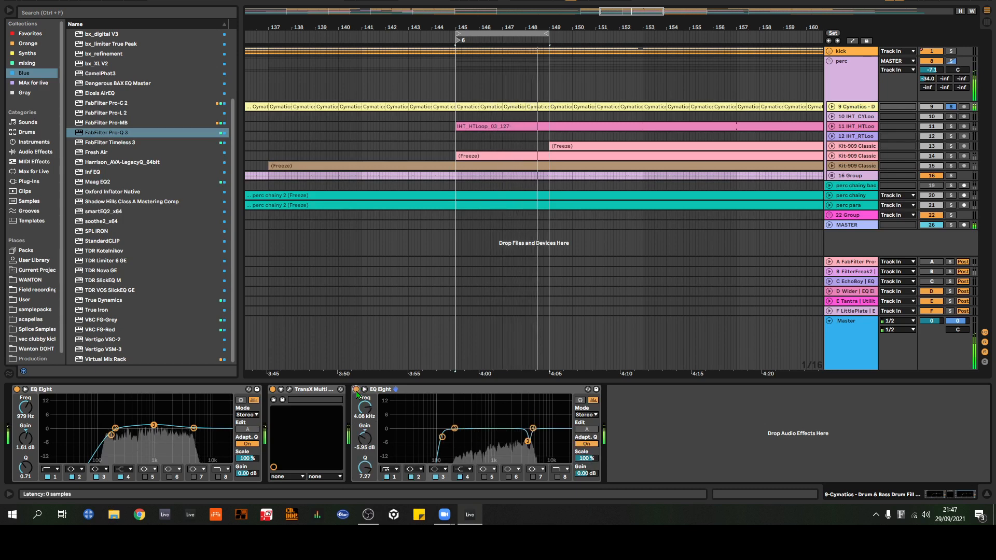
pyautogui.doubleClick(532, 389)
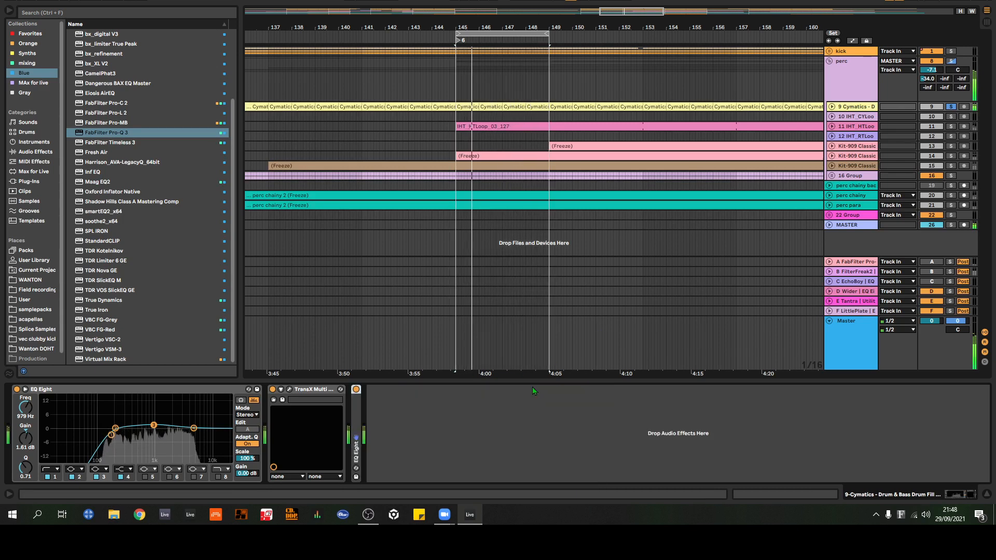
# Step: Solo the 11 IHT_HTLoop track and boost band 3 of its EQ Eight by 13.0 dB at 4.26 kHz
pyautogui.click(858, 127)
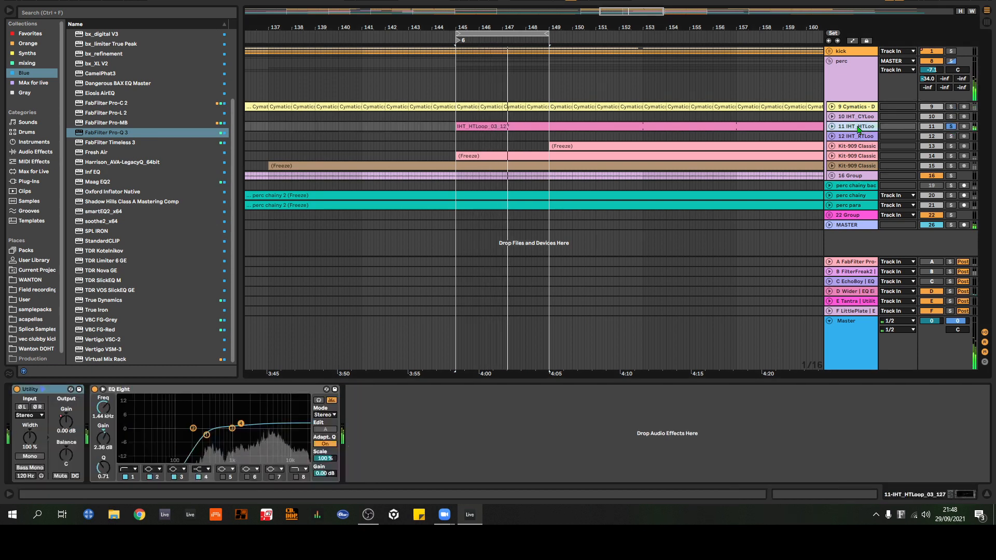
pyautogui.click(231, 429)
pyautogui.moveTo(231, 428); pyautogui.dragTo(266, 401)
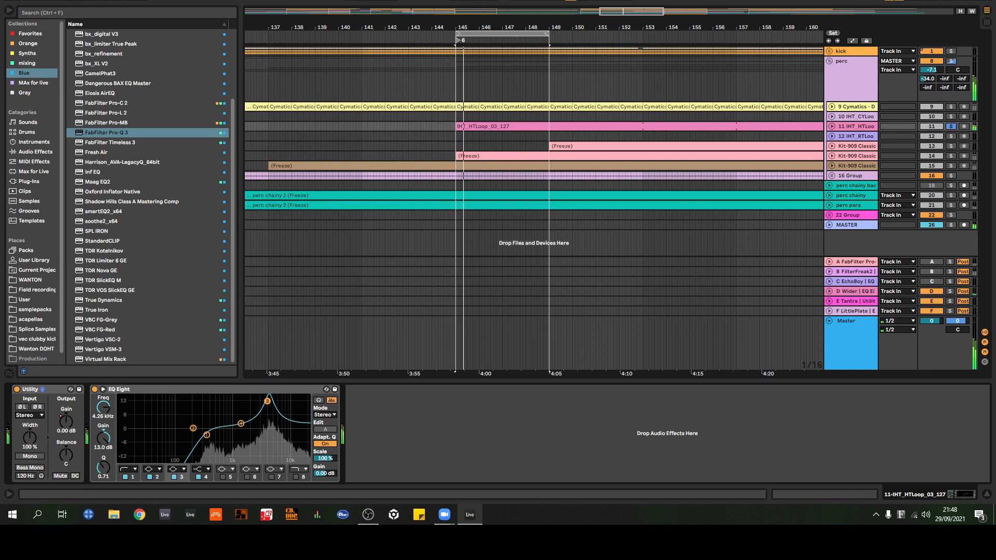
# Step: Turn the 11 IHT_HTLoop EQ Eight's band 3 into a -6.19 dB cut at 4.00 kHz with Q 5.89, and compare the device bypassed
pyautogui.moveTo(103, 468); pyautogui.dragTo(104, 493)
pyautogui.click(96, 390)
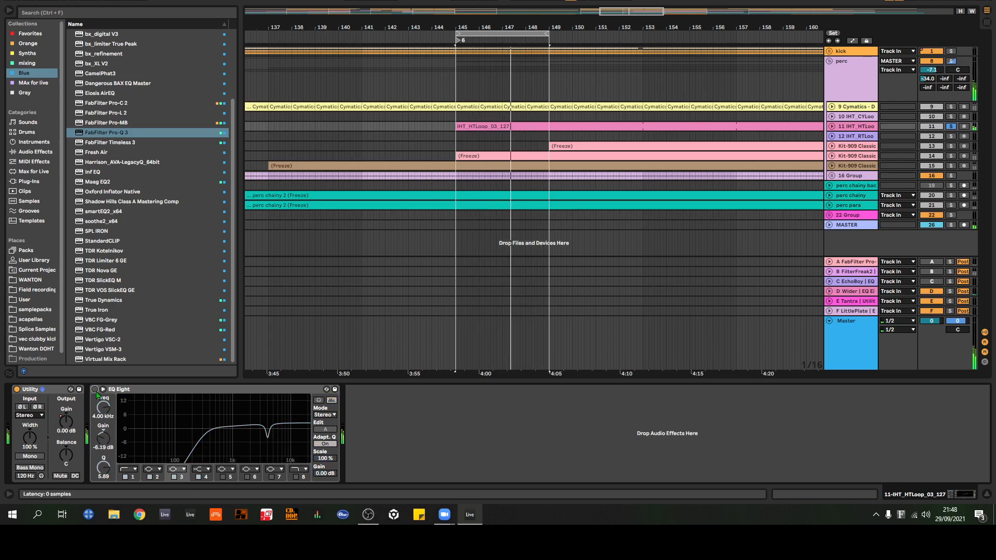
pyautogui.click(96, 390)
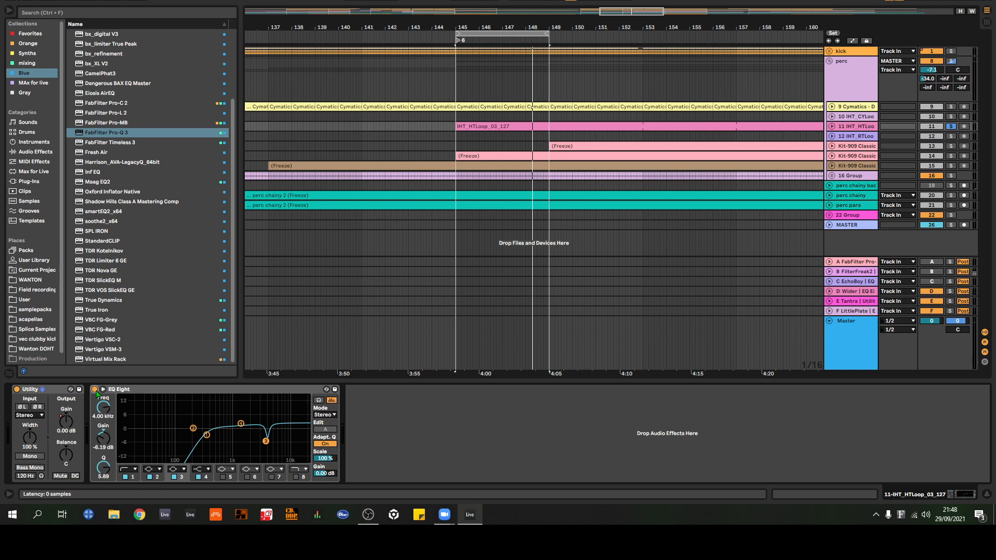
pyautogui.click(252, 391)
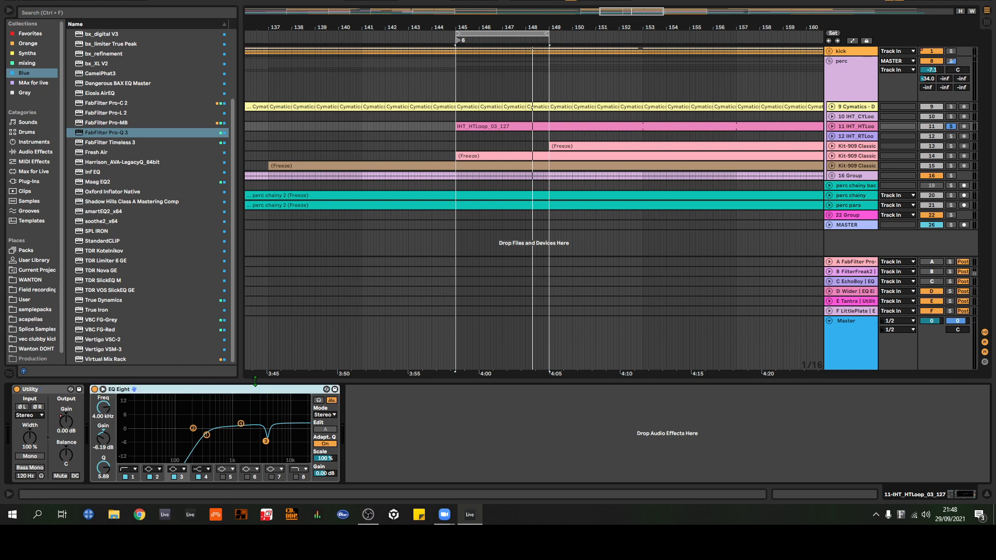
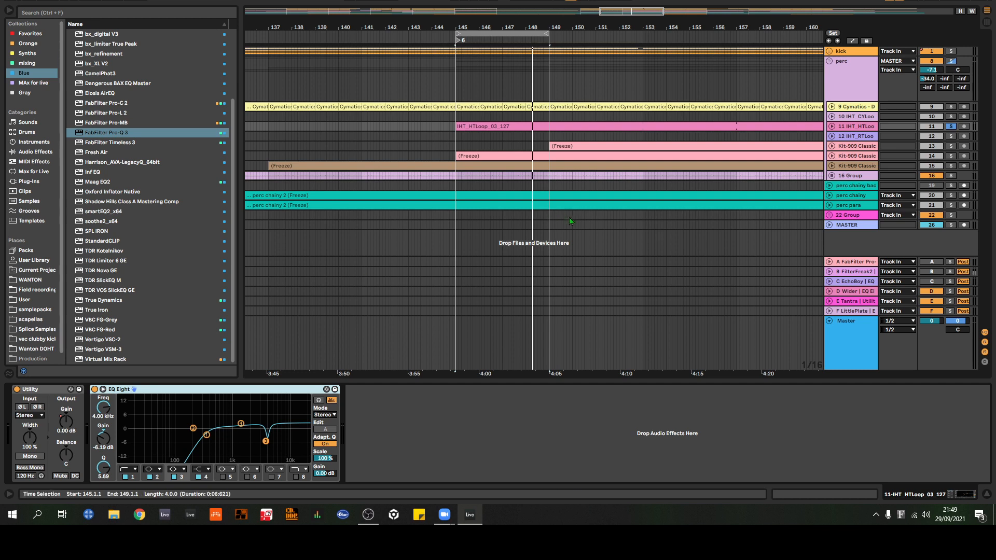
# Step: Examine the EQ Eight curves on Kit-909 Classic tracks 13 and 14 and on 16 Group
pyautogui.click(860, 150)
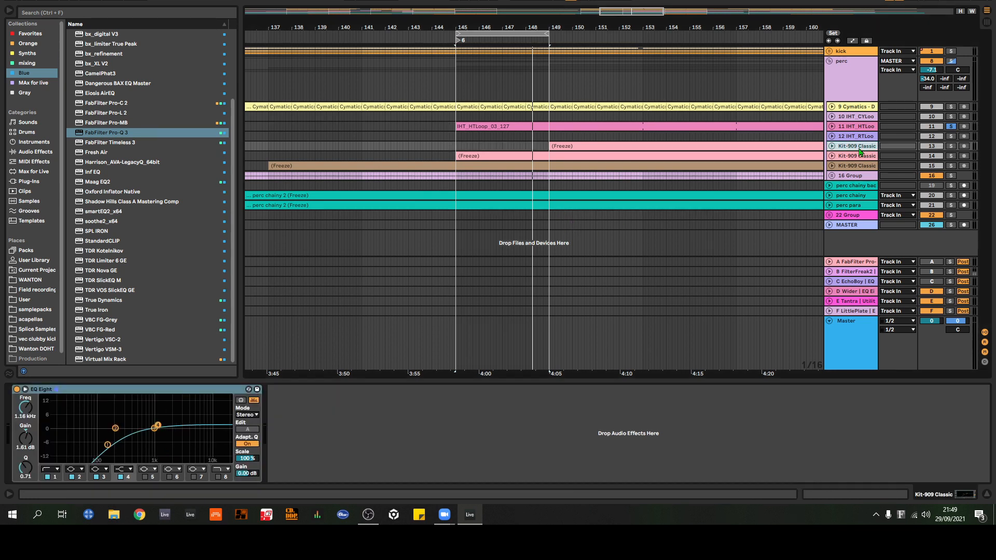
pyautogui.click(859, 159)
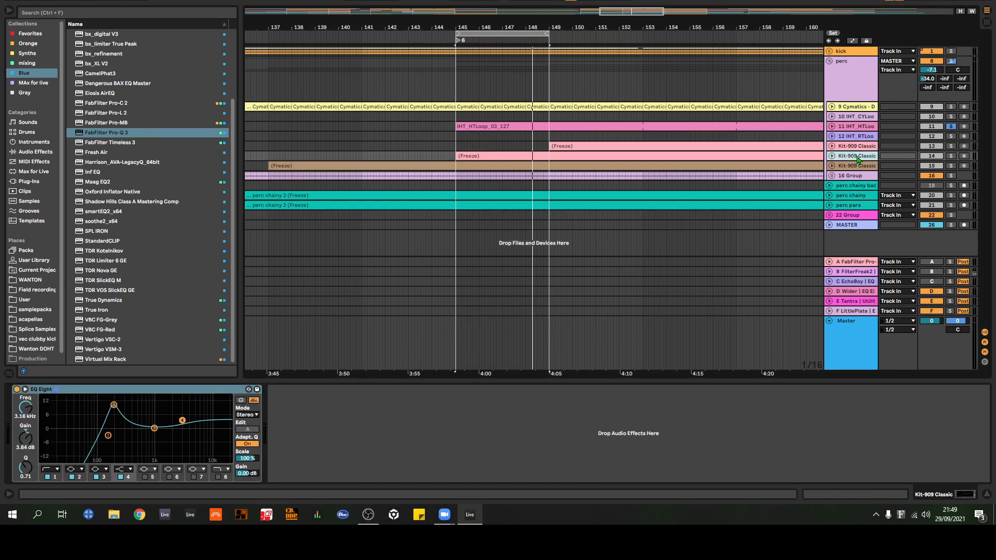
pyautogui.click(858, 176)
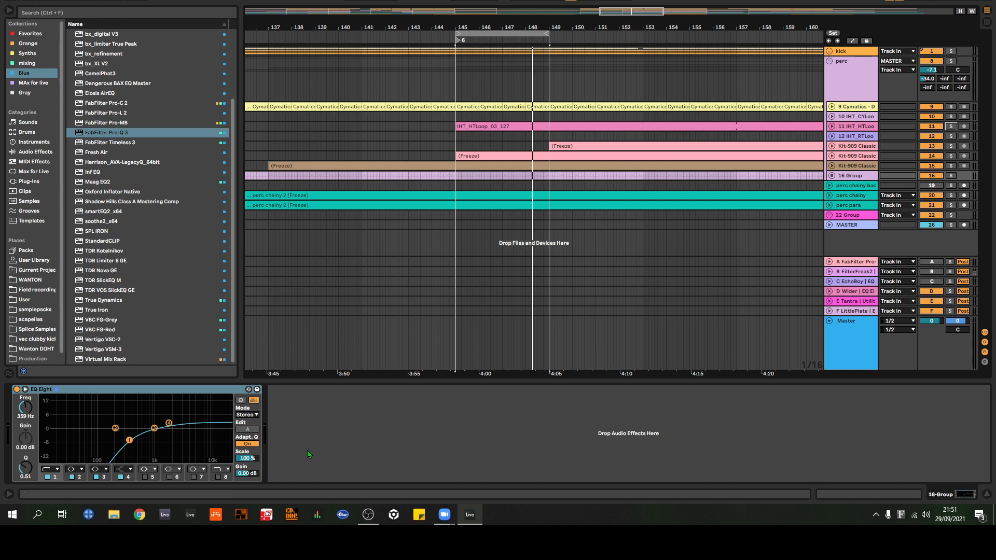
# Step: Try a narrow EQ Eight cut on 16 Group with band 3 at 5.62 kHz, -5.08 dB and Q 5.89, and switch the band off
pyautogui.click(171, 469)
pyautogui.click(169, 422)
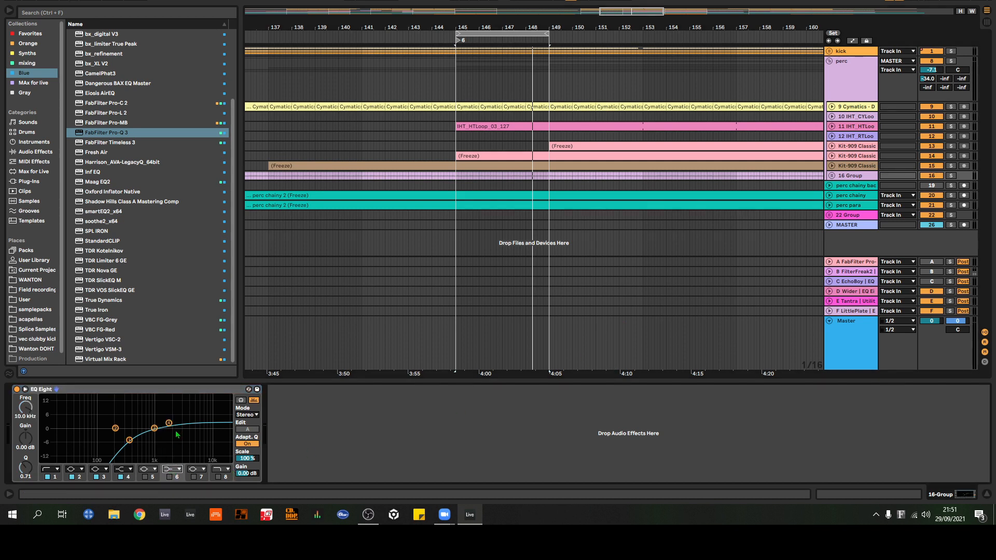
pyautogui.click(154, 428)
pyautogui.moveTo(154, 428); pyautogui.dragTo(191, 427)
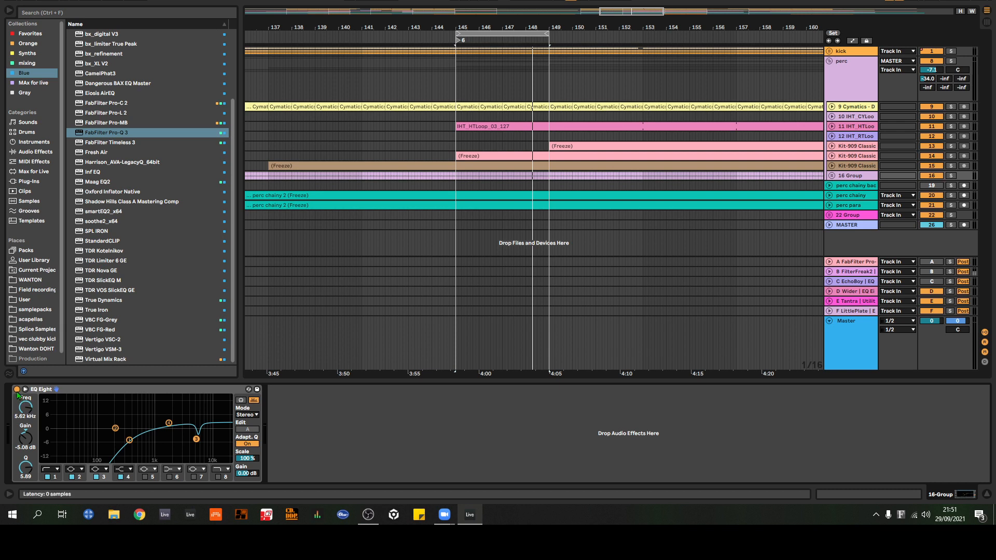
pyautogui.click(97, 477)
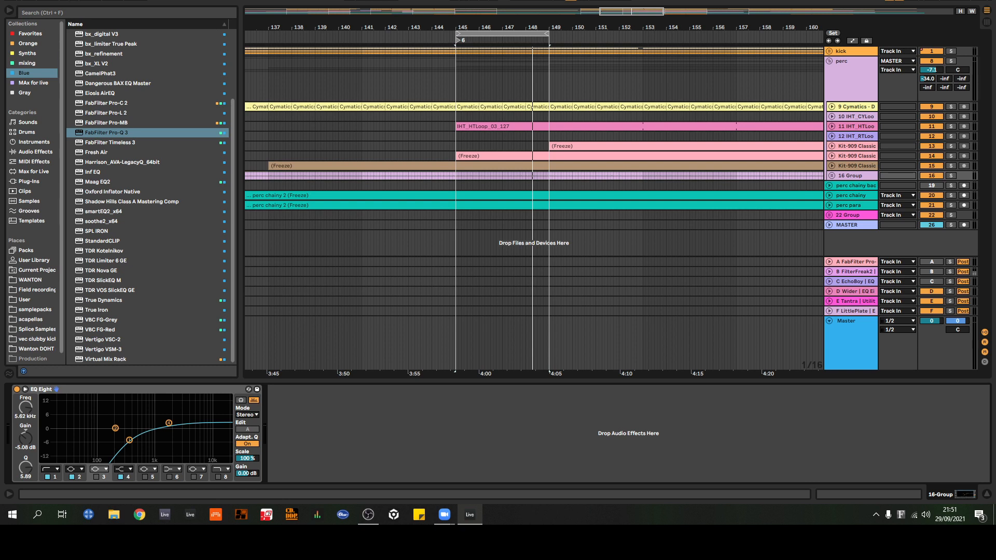
# Step: Collapse the perc group and duplicate the wanton hard 909 audio track inside the kick group
pyautogui.click(829, 61)
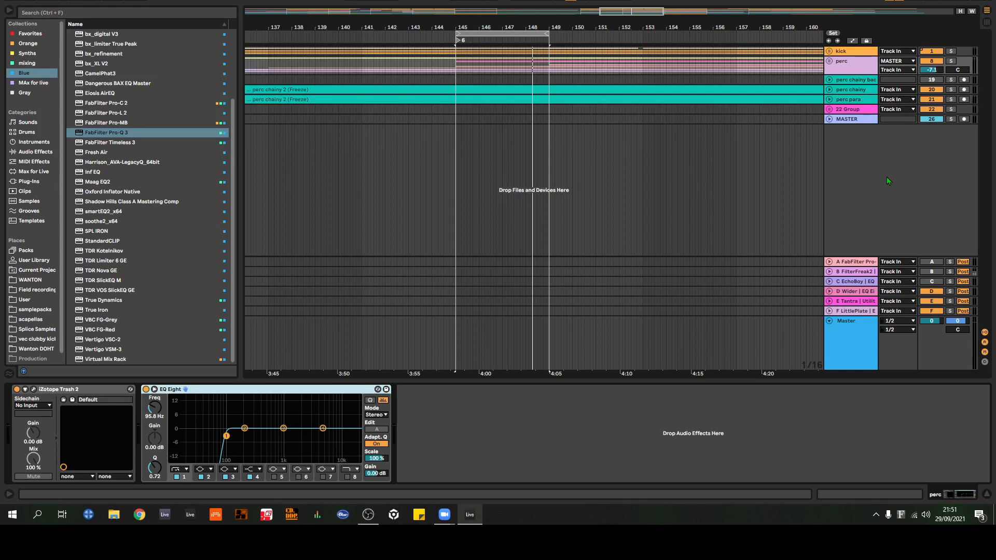
pyautogui.click(851, 122)
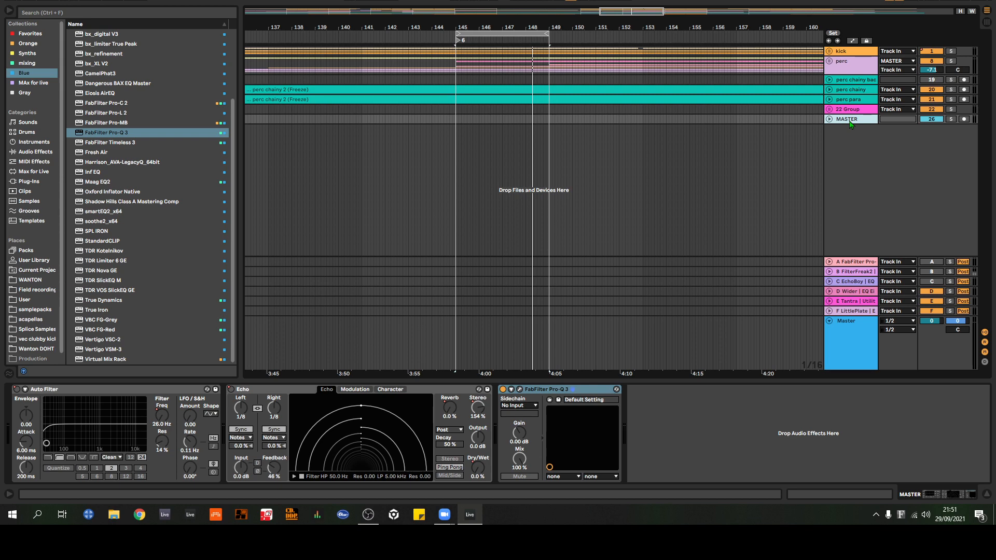
pyautogui.click(832, 53)
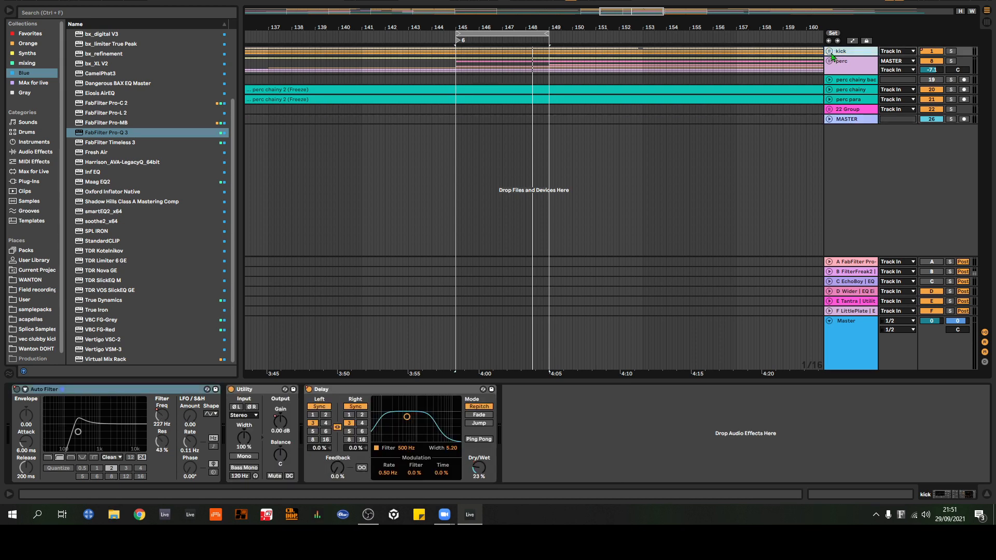
pyautogui.click(830, 52)
pyautogui.hotkey('ctrl', 'd')
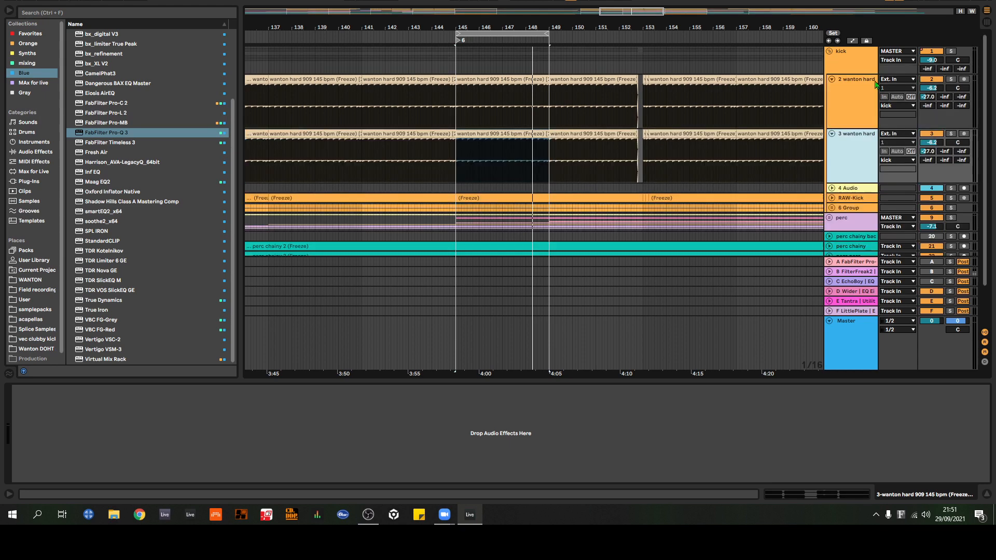
# Step: Move the duplicated wanton hard track out of the kick group to below the MASTER track and enlarge its height
pyautogui.scroll(-2, 872, 78)
pyautogui.moveTo(861, 91); pyautogui.dragTo(846, 238)
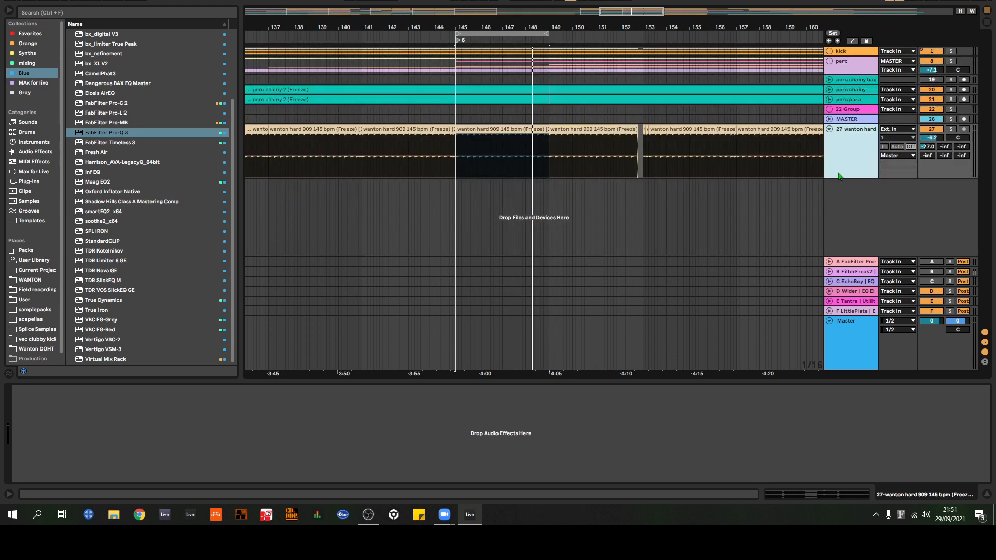
pyautogui.moveTo(845, 178); pyautogui.dragTo(844, 232)
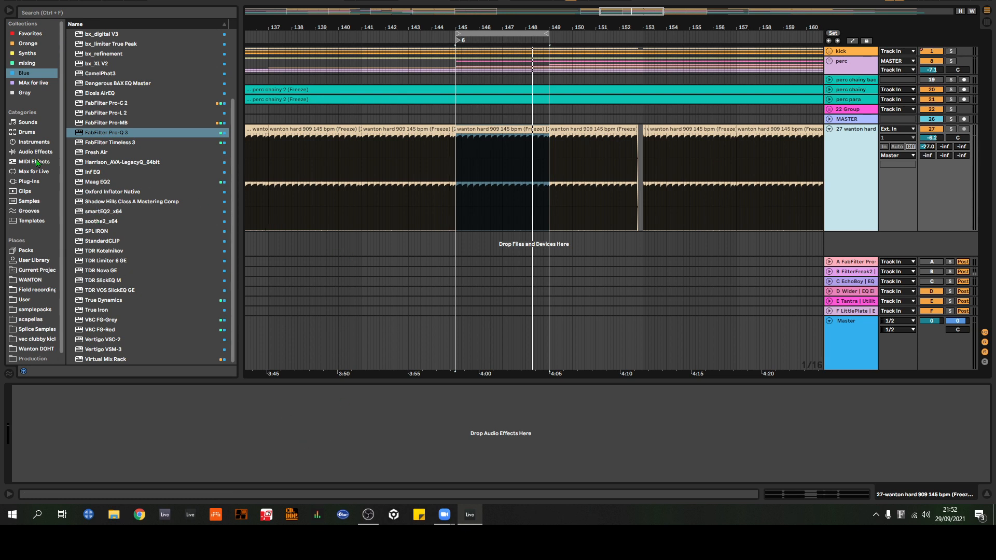
# Step: Load Wanton heavy filterkickrack.adg from the Gray collection onto track 27 wanton hard and dismiss the plug-in window
pyautogui.click(35, 93)
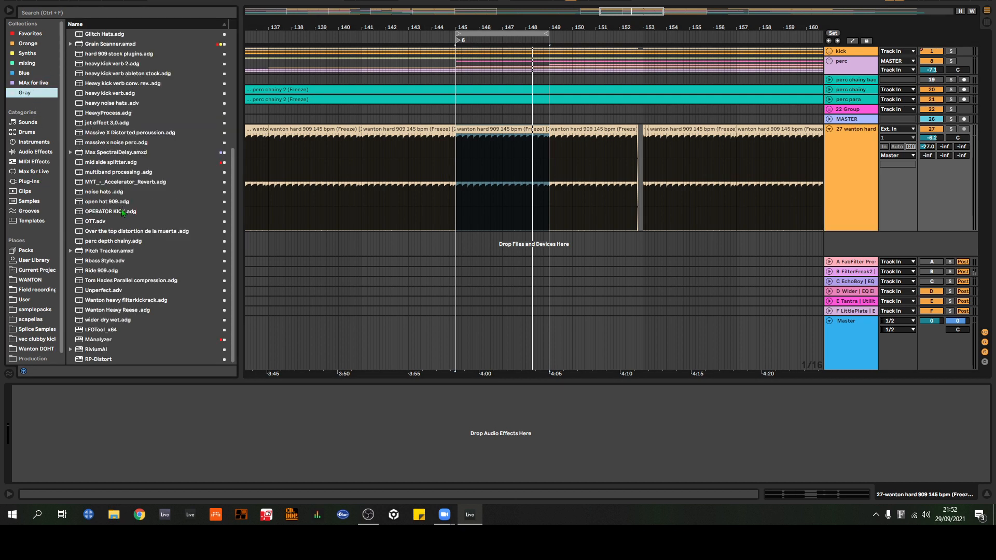
pyautogui.moveTo(119, 300); pyautogui.dragTo(857, 199)
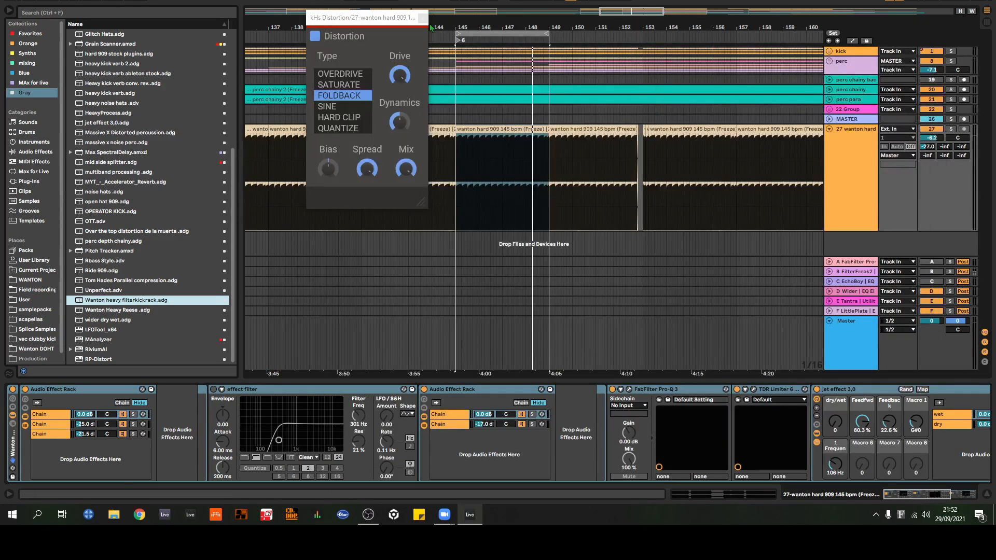
pyautogui.moveTo(925, 495); pyautogui.dragTo(925, 495)
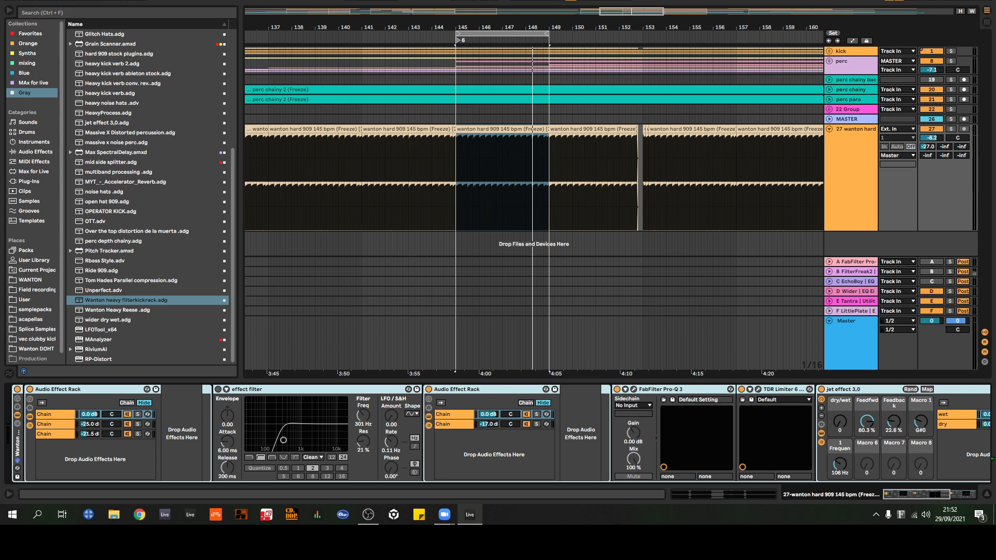
# Step: Solo track 27 with its volume at -12.5 dB and play the loop with the kick rack bypassed and re-enabled
pyautogui.click(952, 130)
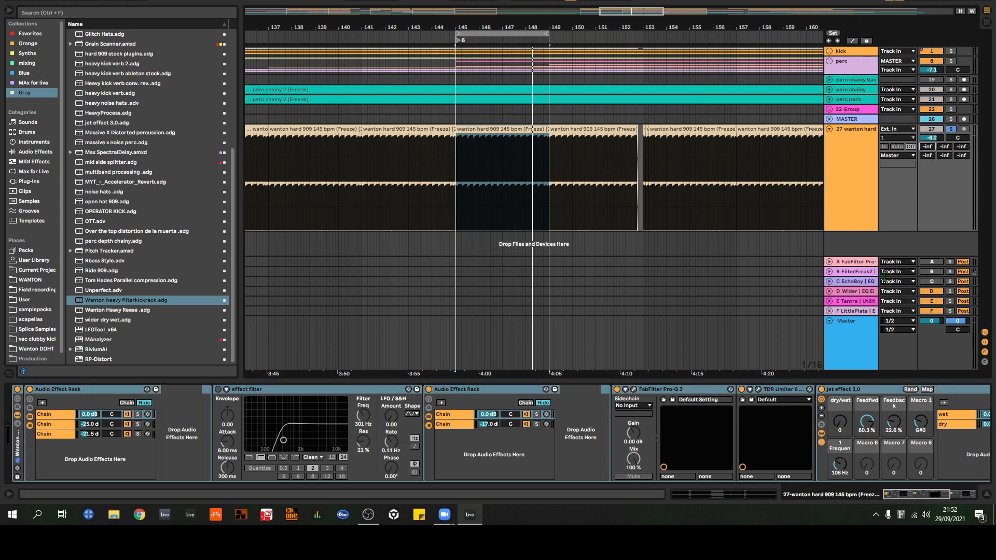
pyautogui.press('space')
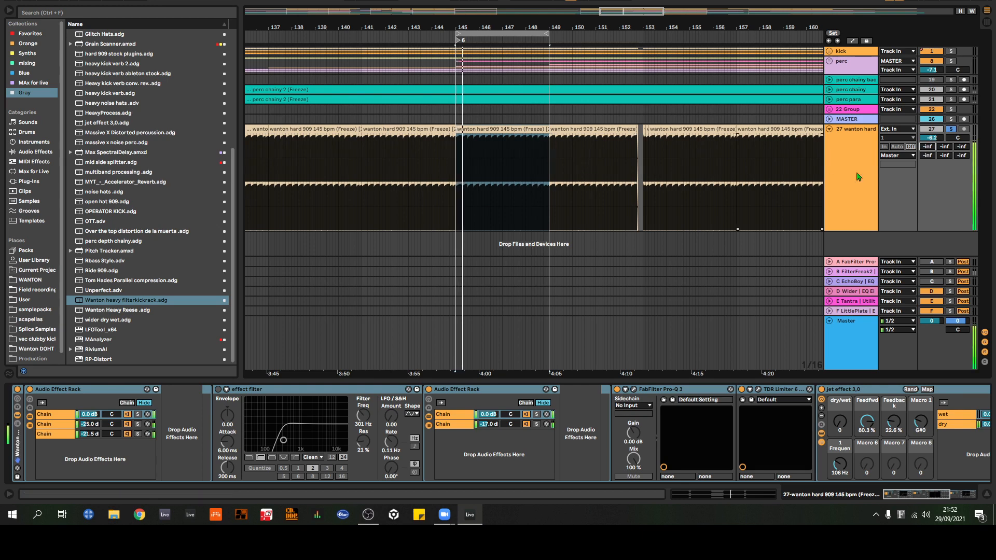
pyautogui.click(18, 390)
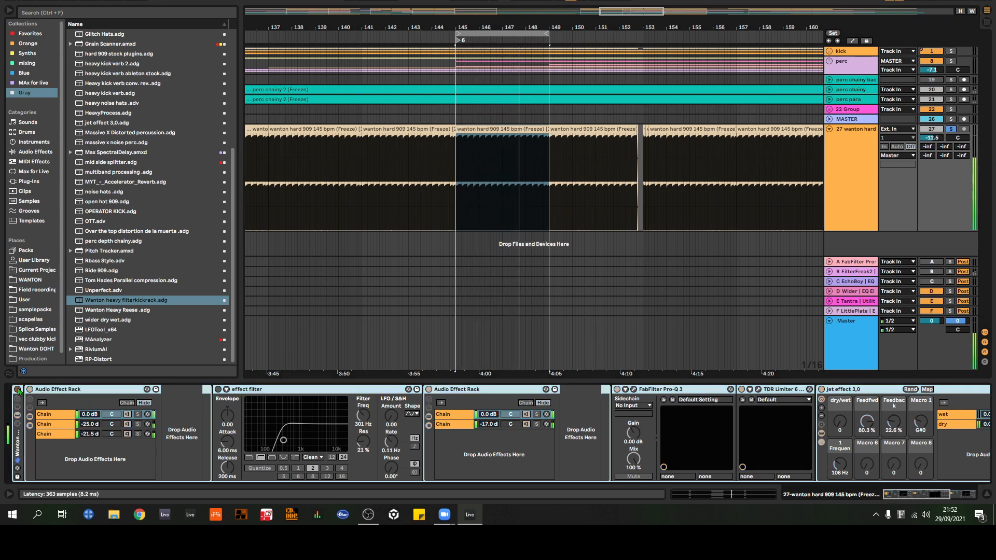
pyautogui.click(18, 390)
pyautogui.press('space')
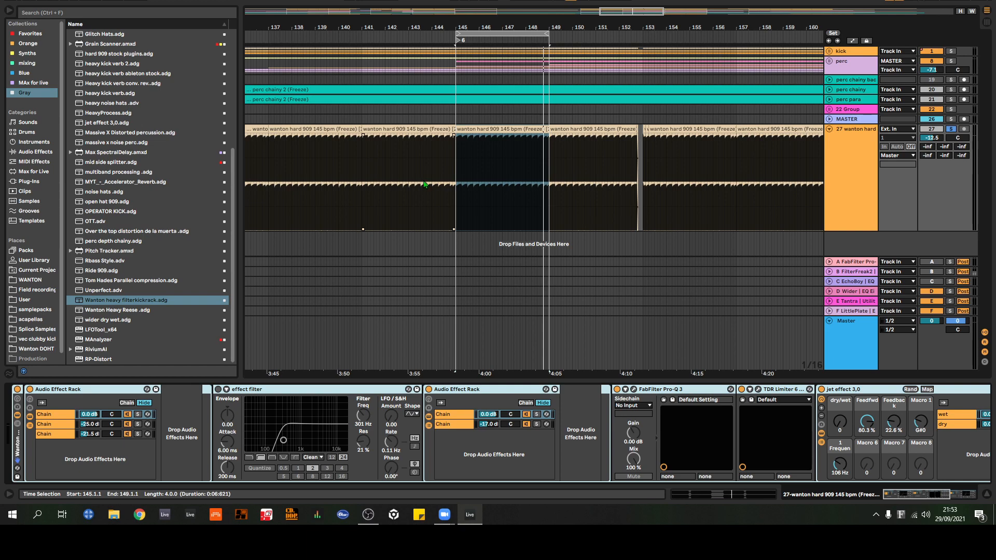
# Step: Examine the first two chains of the kick rack's first Audio Effect Rack, including kHs Distortion and EQ Eight
pyautogui.moveTo(458, 27); pyautogui.dragTo(400, 38)
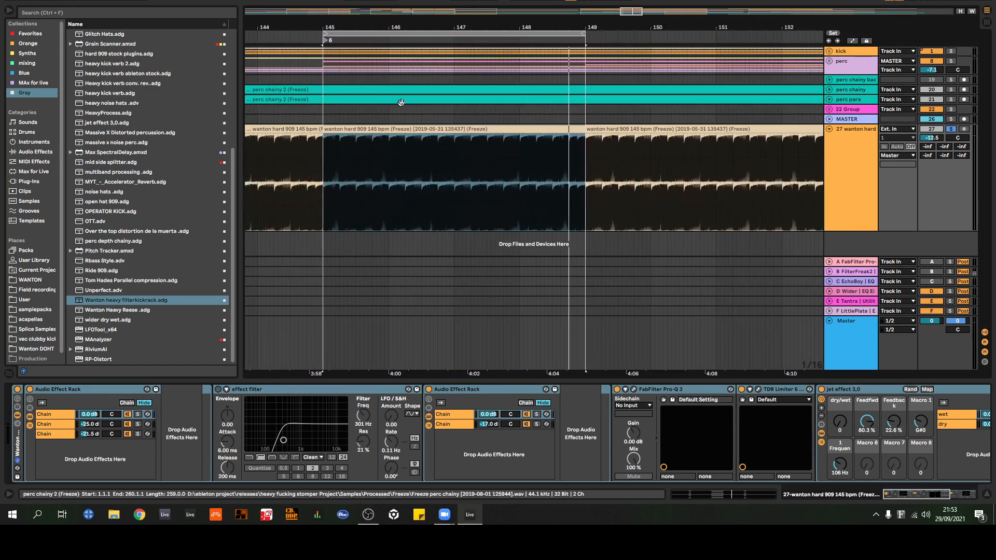
pyautogui.click(874, 193)
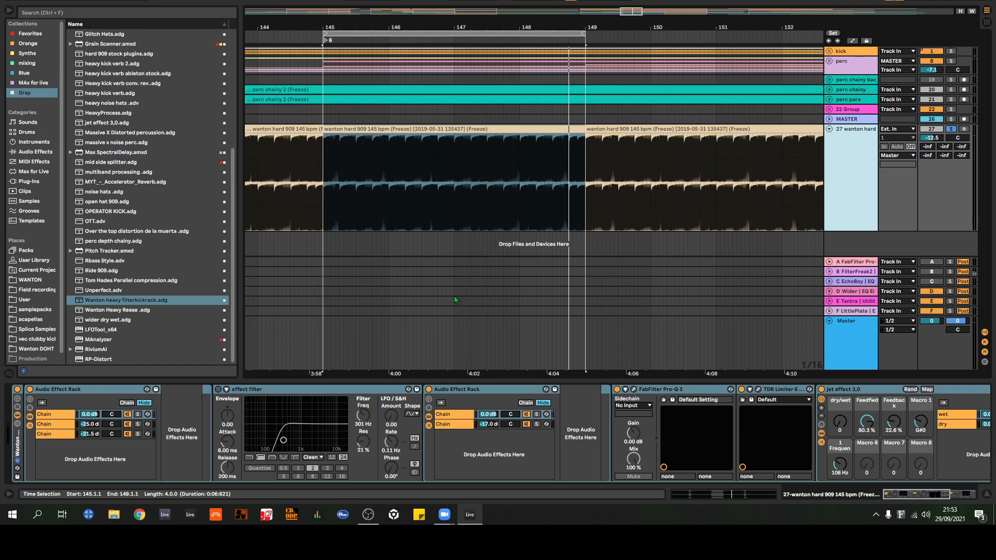
pyautogui.click(72, 406)
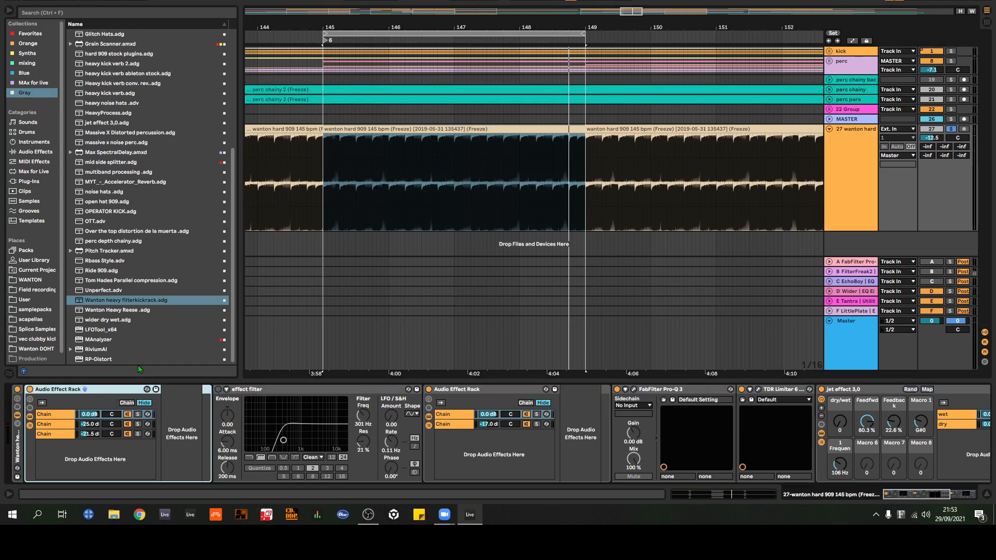
pyautogui.click(75, 414)
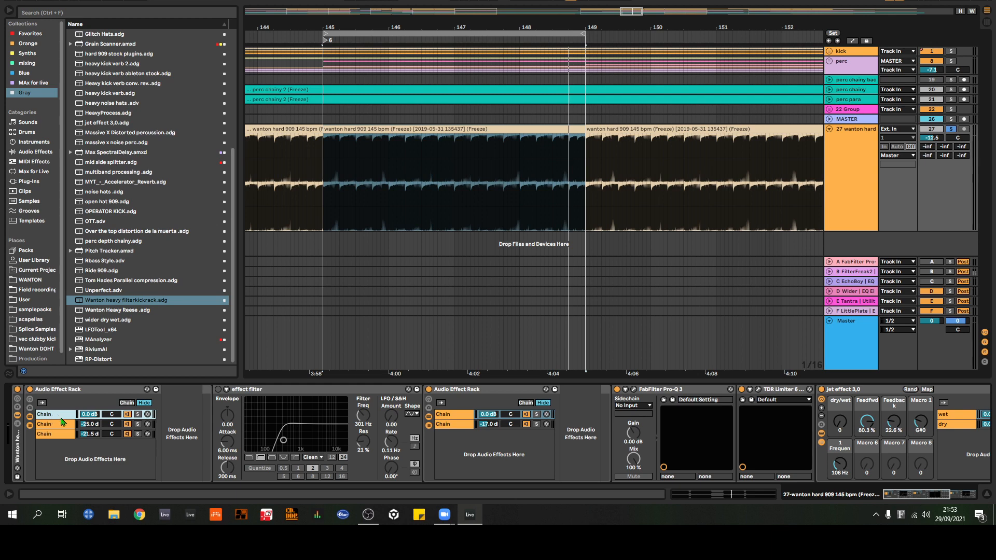
pyautogui.click(64, 428)
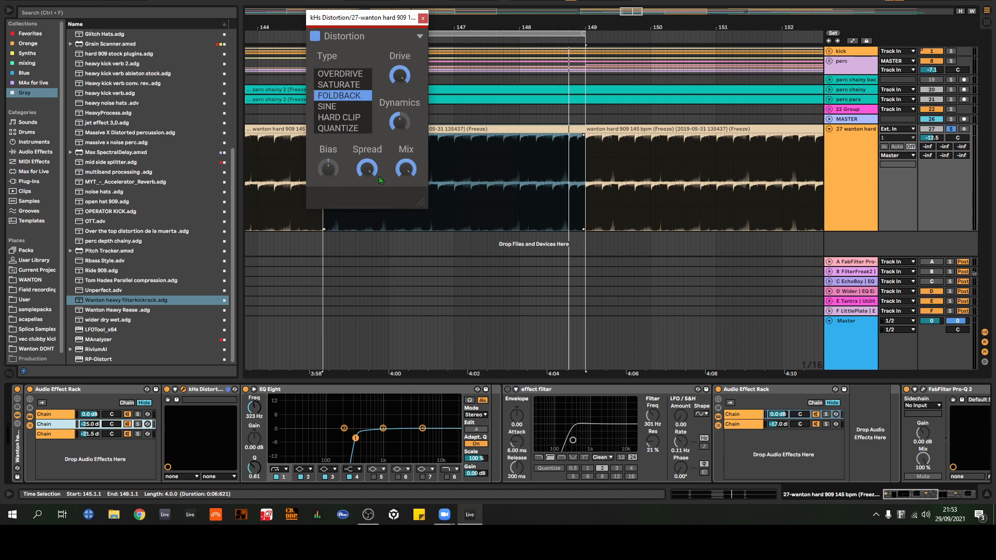
pyautogui.click(423, 18)
pyautogui.click(365, 389)
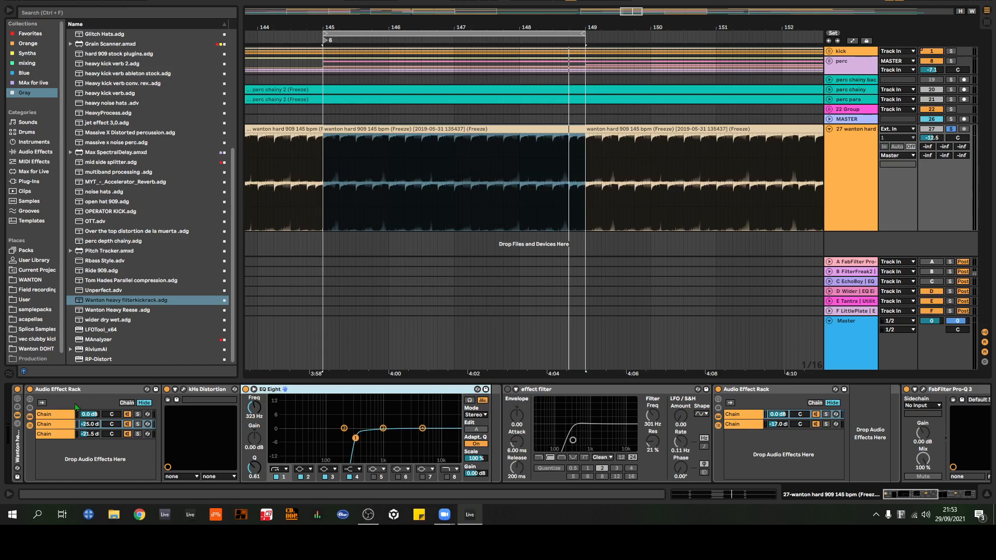
# Step: Inspect the third chain's StandardCLIP settings in the first Audio Effect Rack, and close the plug-in window
pyautogui.click(65, 434)
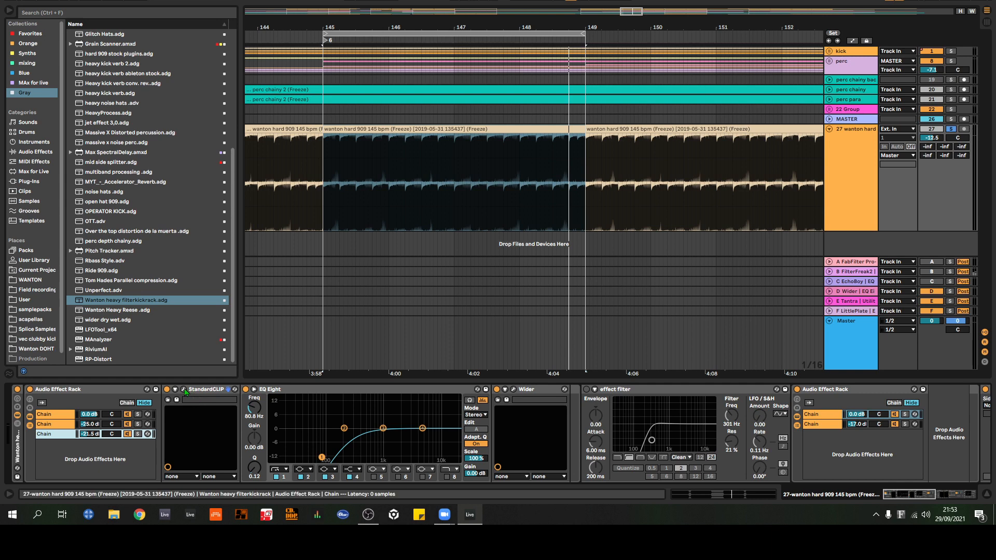
pyautogui.click(168, 400)
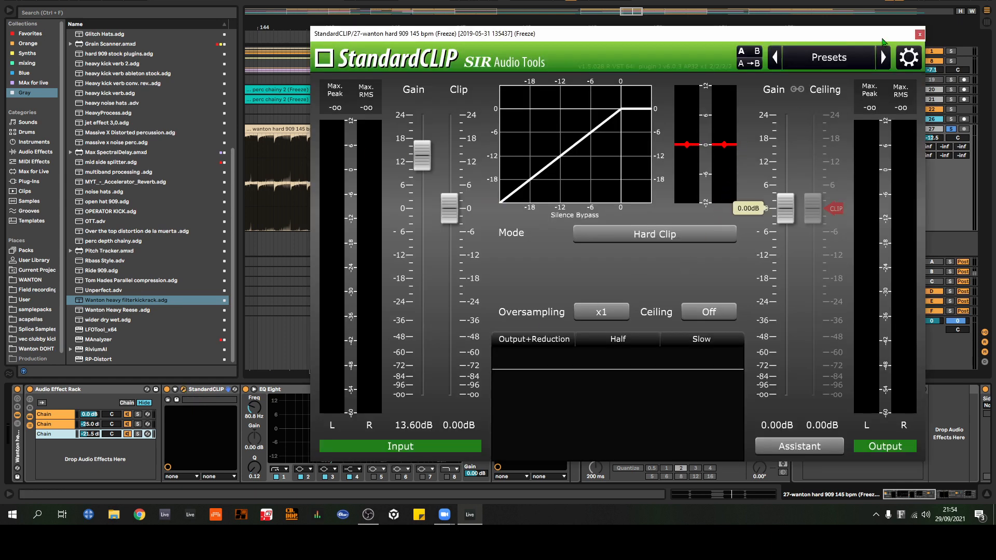
pyautogui.click(919, 35)
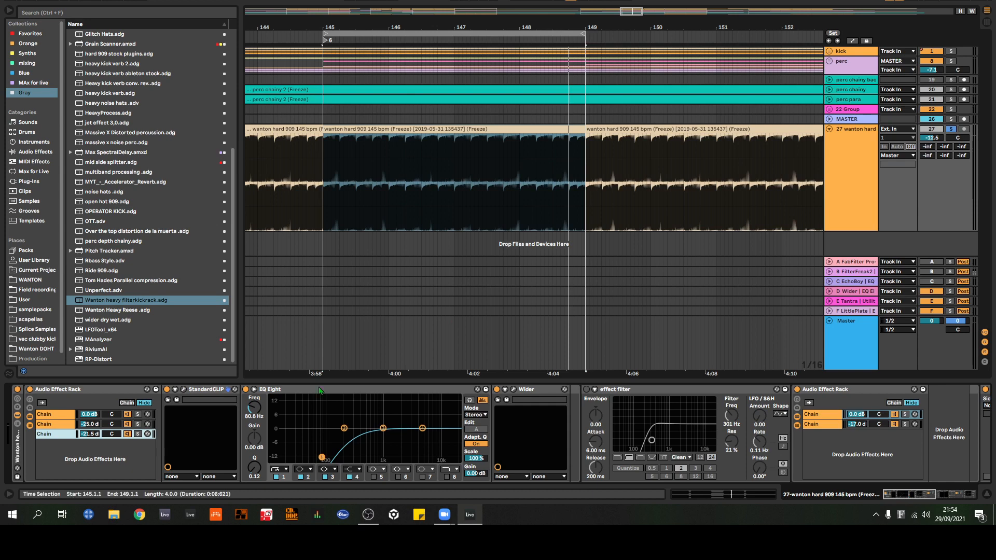
# Step: Compare the devices on the three parallel chains of the first Audio Effect Rack, ending on the first chain
pyautogui.click(65, 414)
pyautogui.click(62, 424)
pyautogui.click(62, 434)
pyautogui.click(61, 424)
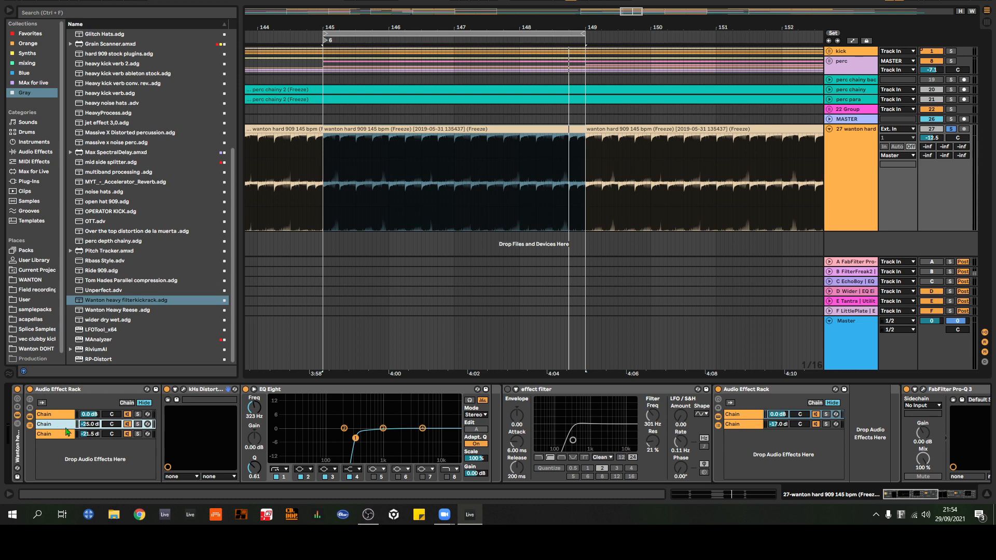
pyautogui.click(69, 435)
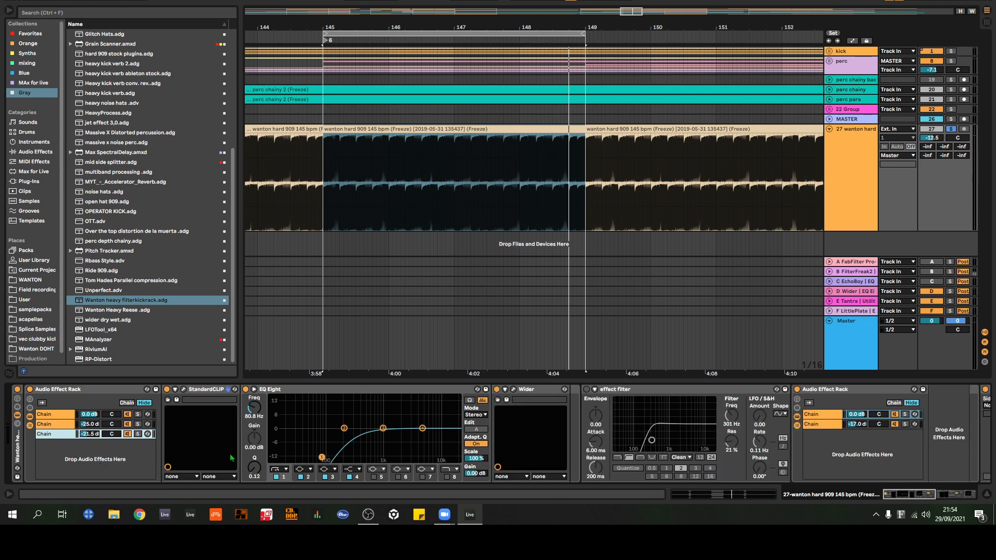
pyautogui.click(61, 417)
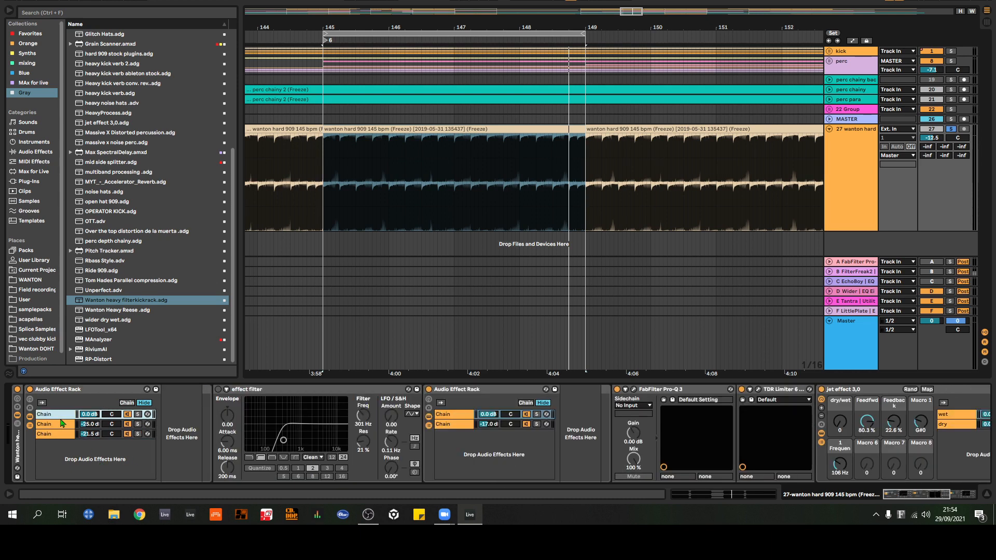
# Step: Examine the effect filter device and both chains of the second Audio Effect Rack
pyautogui.click(295, 391)
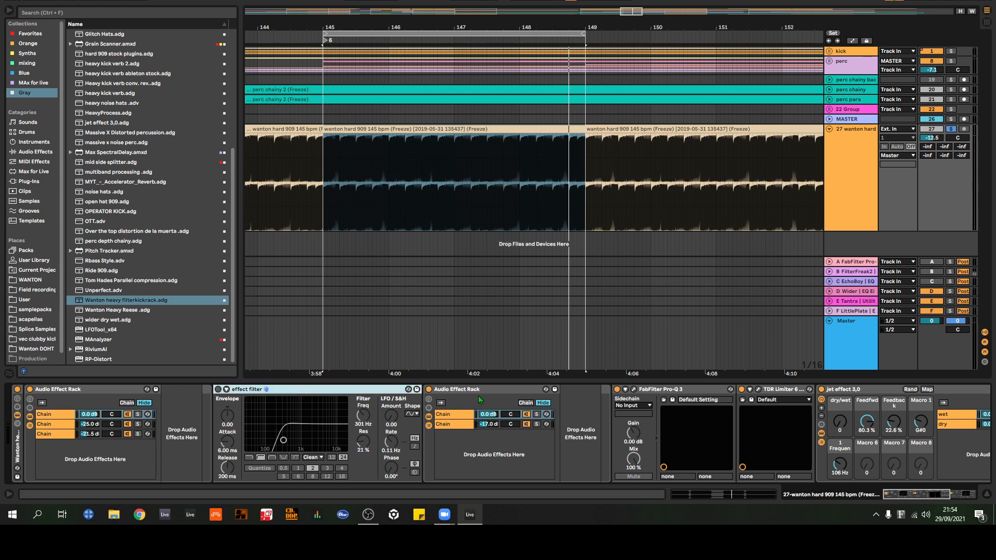
pyautogui.click(445, 390)
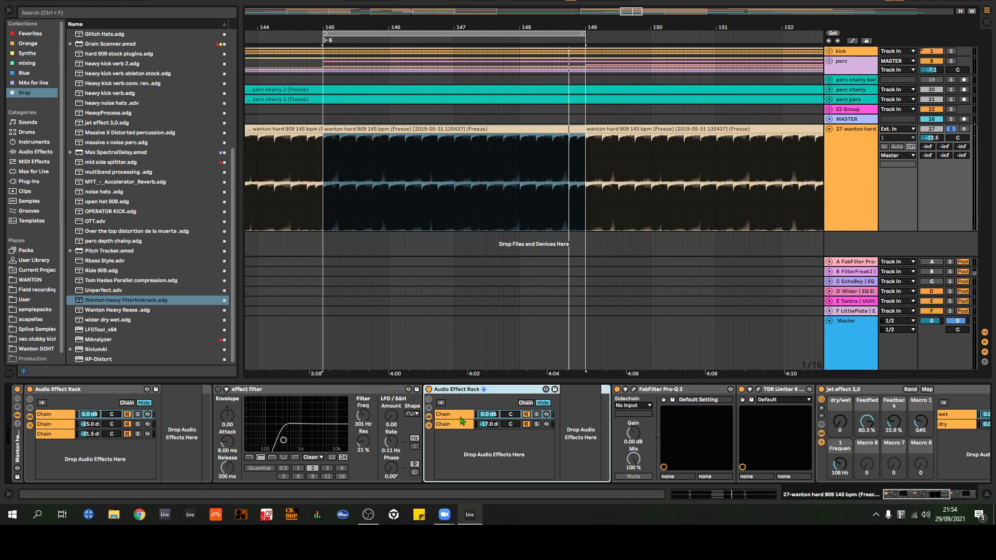
pyautogui.click(463, 416)
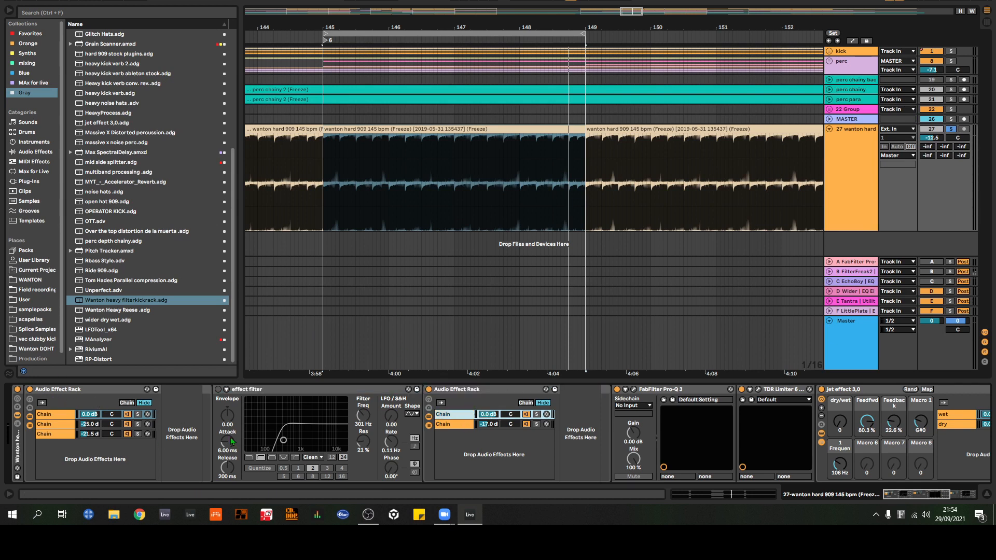
pyautogui.click(447, 425)
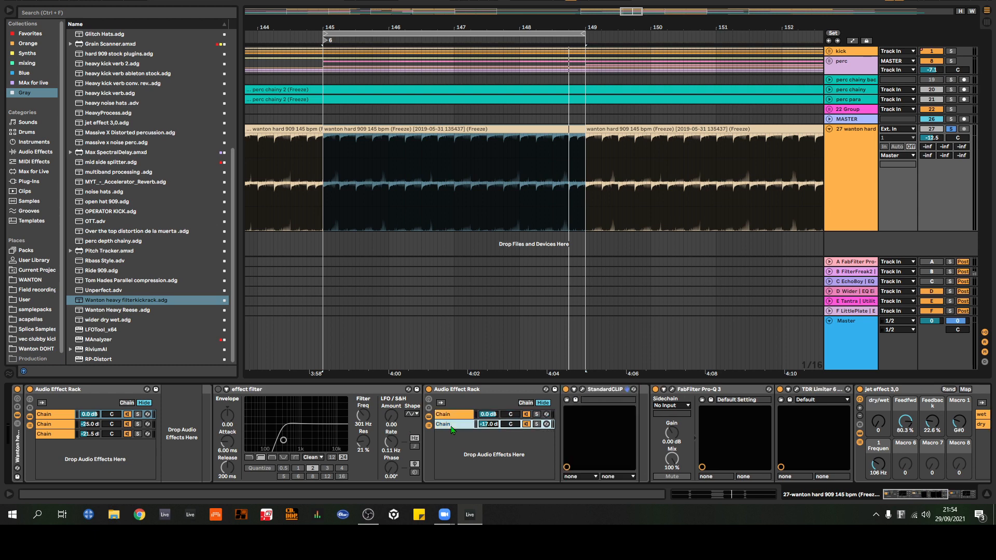
# Step: Inspect the StandardCLIP, FabFilter Pro-Q 3 and TDR Limiter 6 settings following the second Audio Effect Rack, closing each plug-in window
pyautogui.click(582, 389)
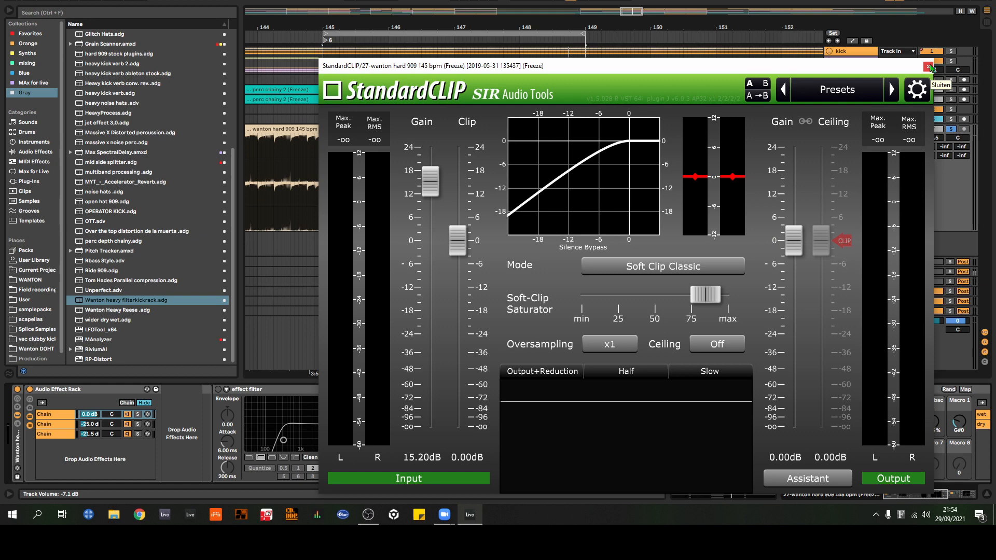
pyautogui.click(929, 67)
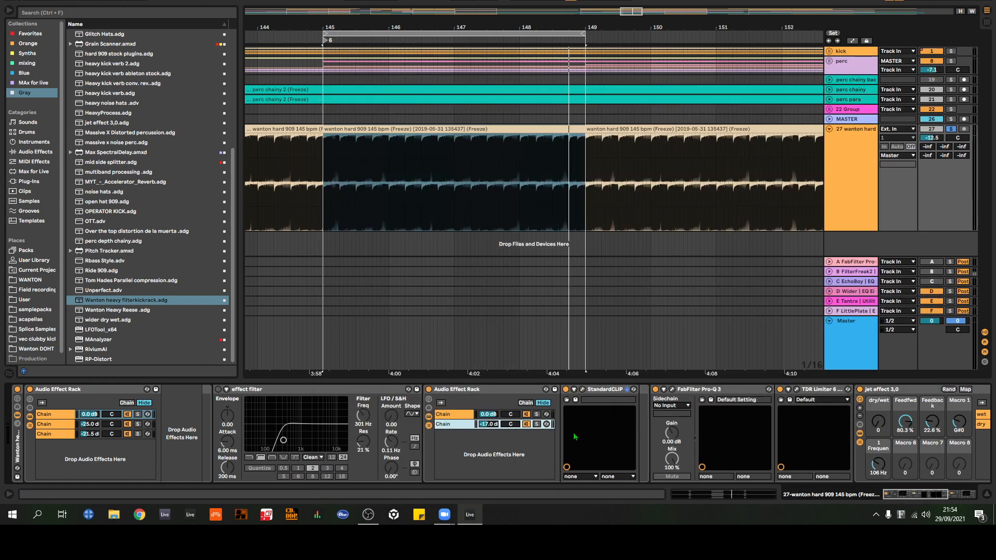
pyautogui.moveTo(901, 497); pyautogui.dragTo(919, 497)
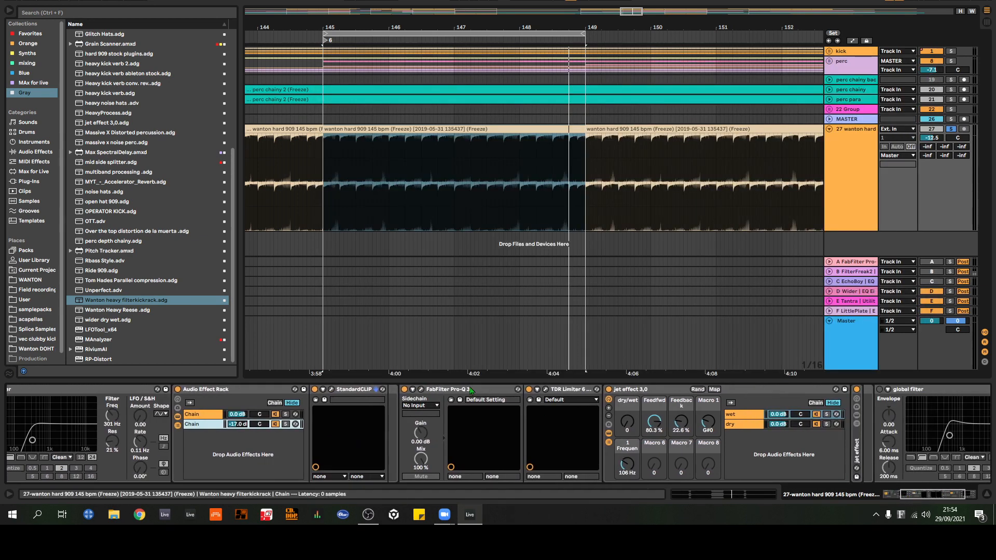
pyautogui.click(422, 390)
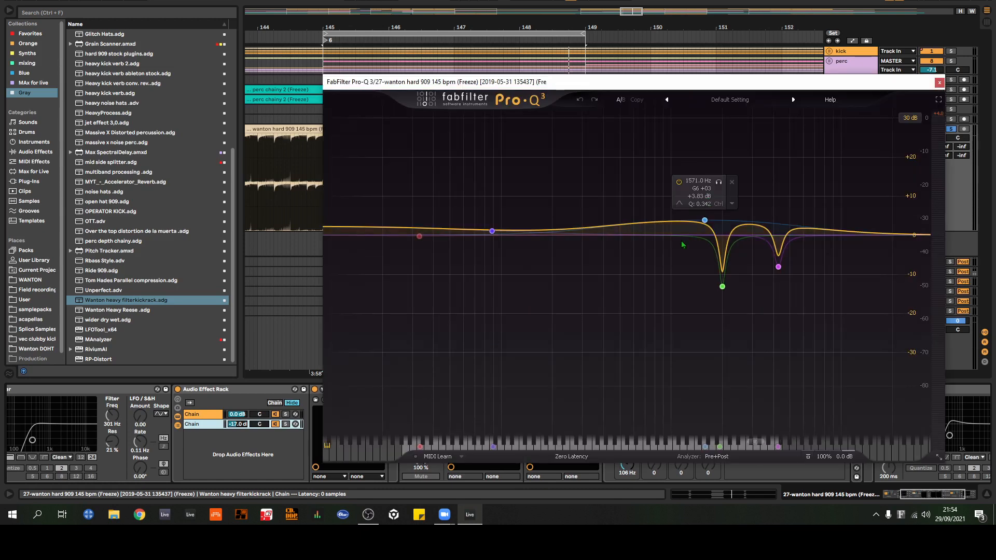
pyautogui.click(939, 83)
pyautogui.click(539, 400)
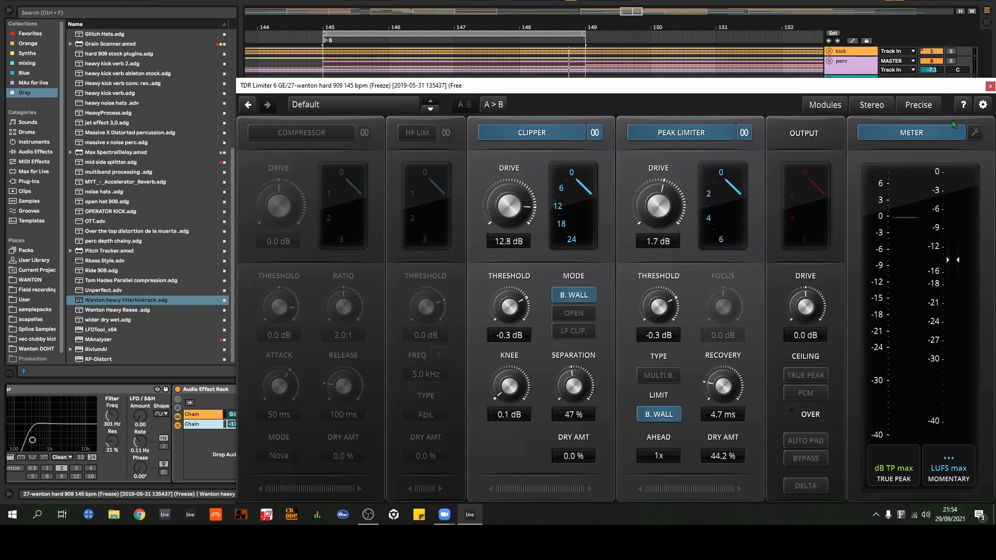
pyautogui.click(990, 85)
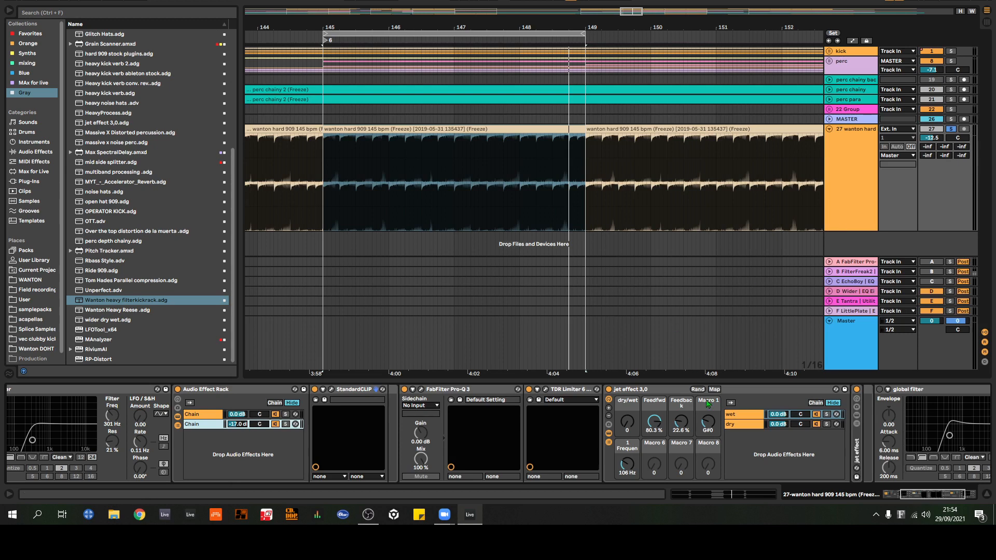
# Step: Play the loop, switch the effect filter's circuit type to OSR, and lower its cutoff to about 26 Hz with 16% resonance
pyautogui.moveTo(948, 498); pyautogui.dragTo(909, 500)
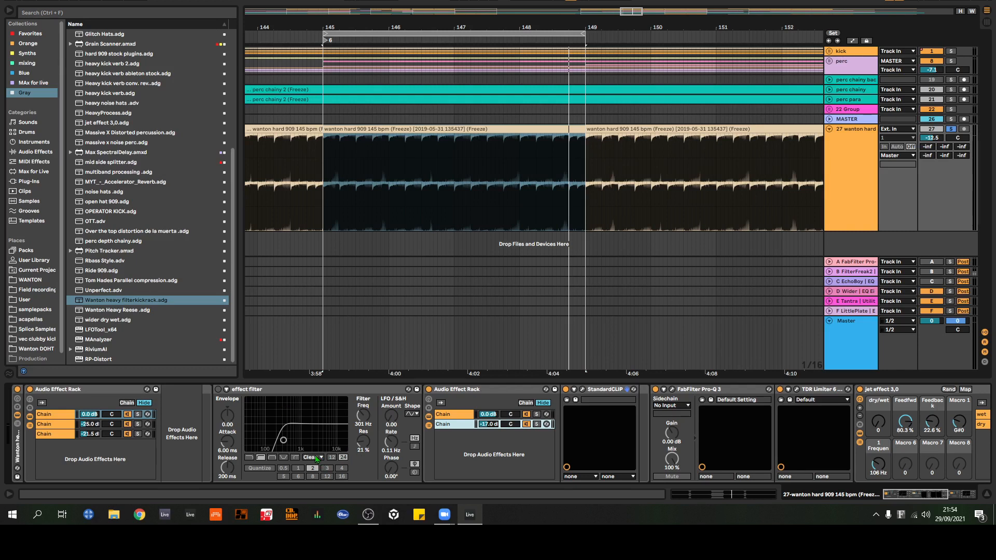
pyautogui.press('space')
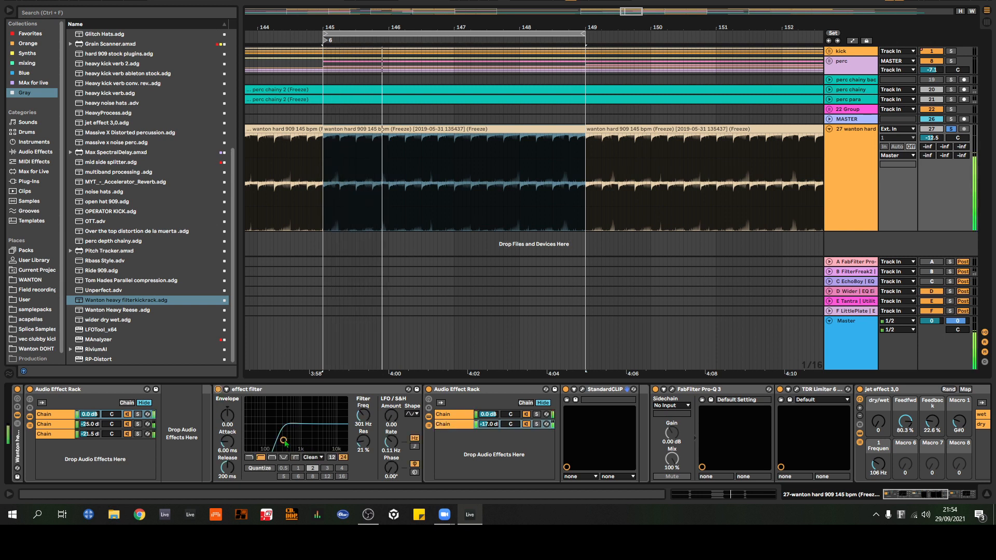
pyautogui.moveTo(285, 443); pyautogui.dragTo(266, 446)
pyautogui.click(313, 457)
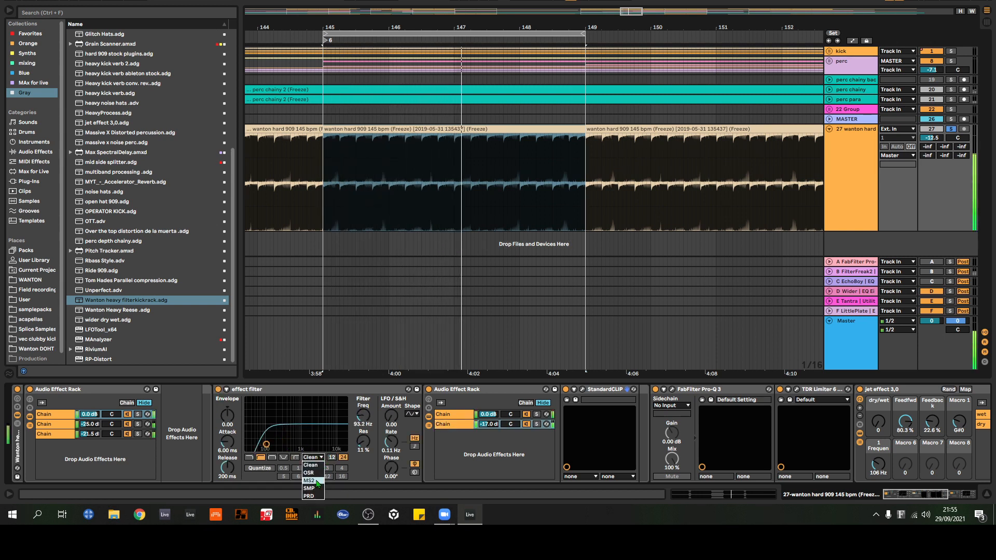
pyautogui.click(310, 473)
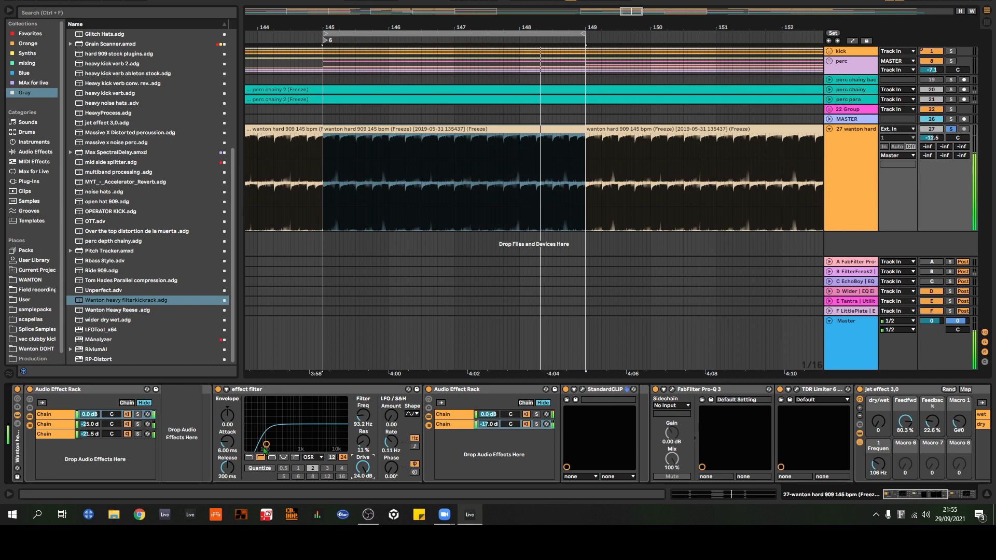
pyautogui.moveTo(264, 446); pyautogui.dragTo(264, 442)
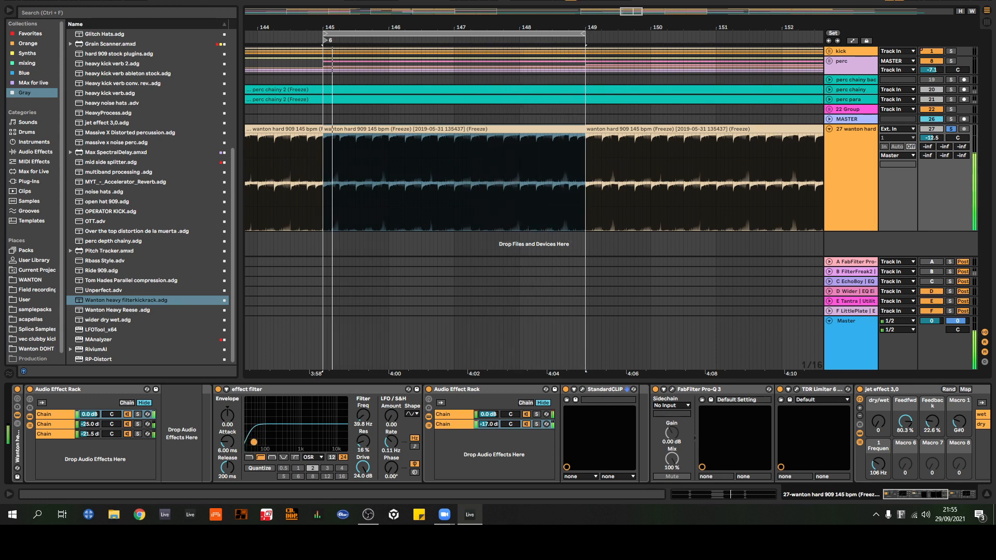
# Step: Try the other circuit types on the effect filter, including MS2 and SMP, and set it to Clean
pyautogui.click(314, 458)
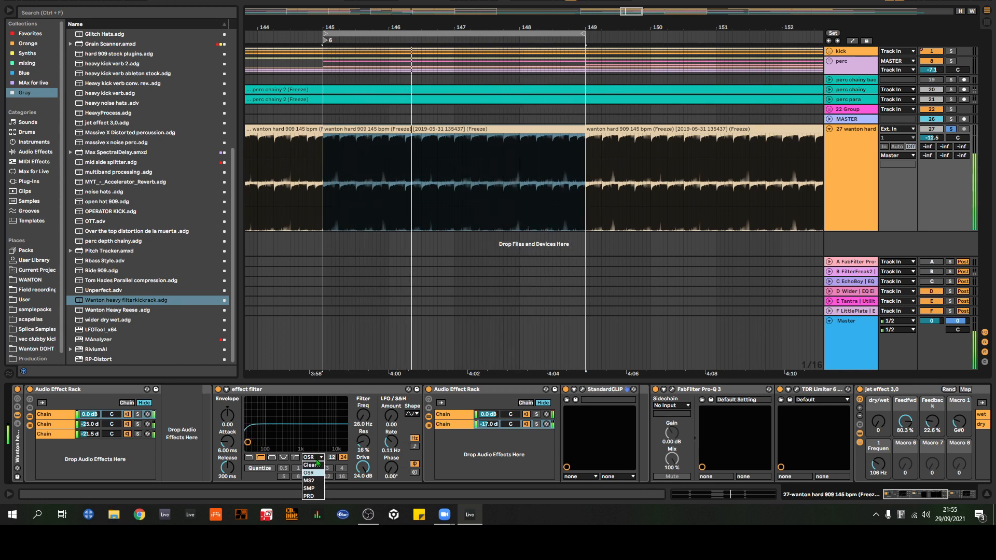
pyautogui.click(313, 465)
pyautogui.click(313, 457)
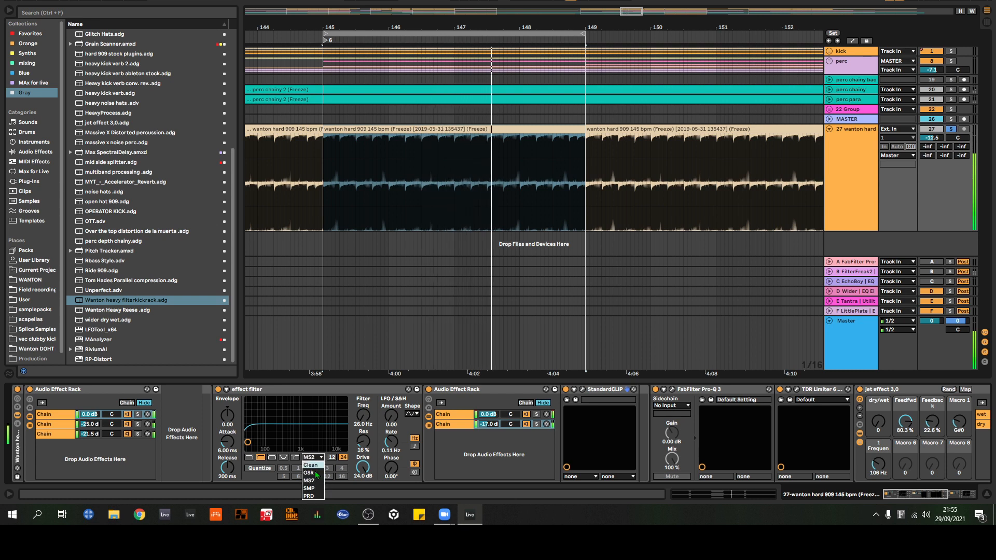
pyautogui.click(313, 465)
pyautogui.click(313, 457)
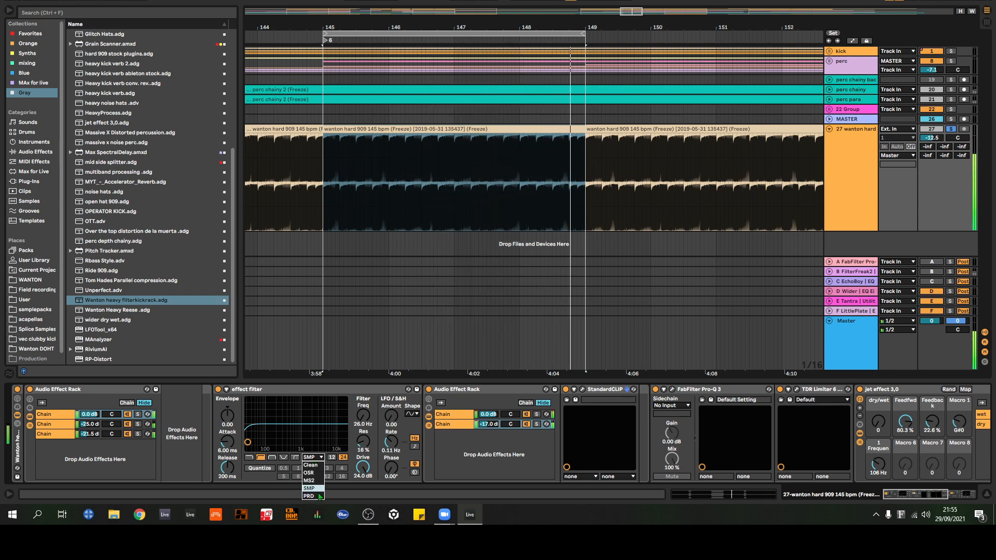
pyautogui.click(313, 465)
pyautogui.click(312, 458)
pyautogui.click(312, 465)
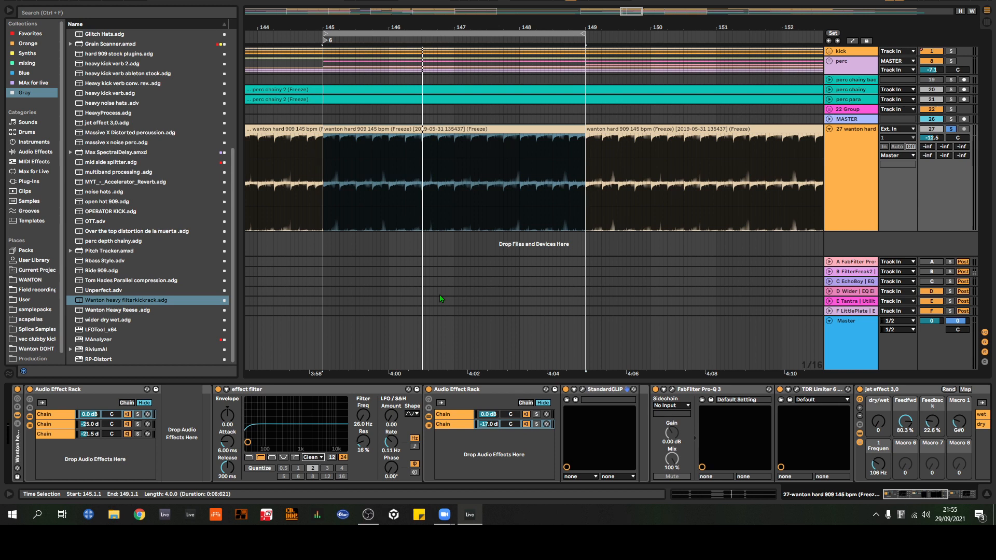
# Step: Raise the effect filter's cutoff to about 271 Hz and its resonance to 4.0%, leaving the circuit type on Clean
pyautogui.moveTo(248, 442); pyautogui.dragTo(282, 447)
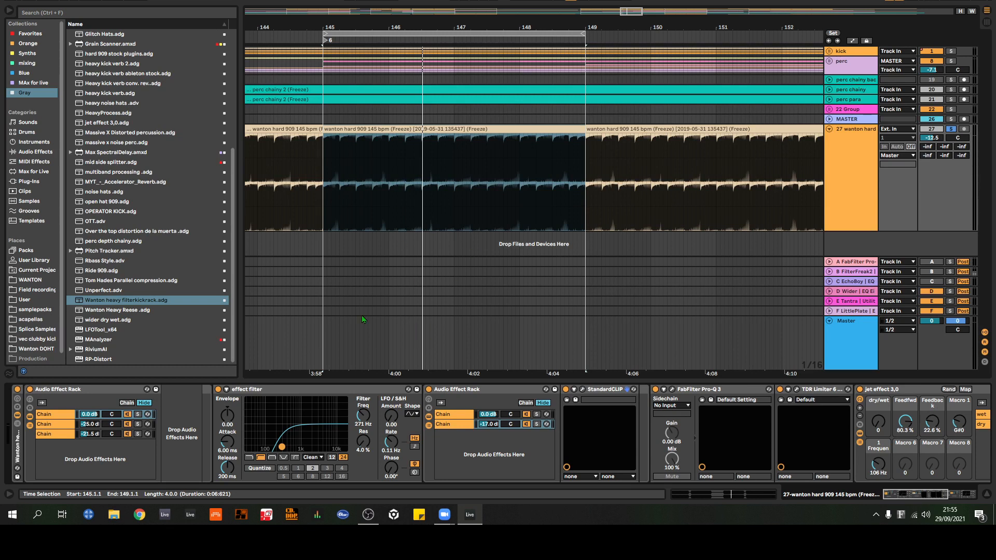
pyautogui.click(313, 457)
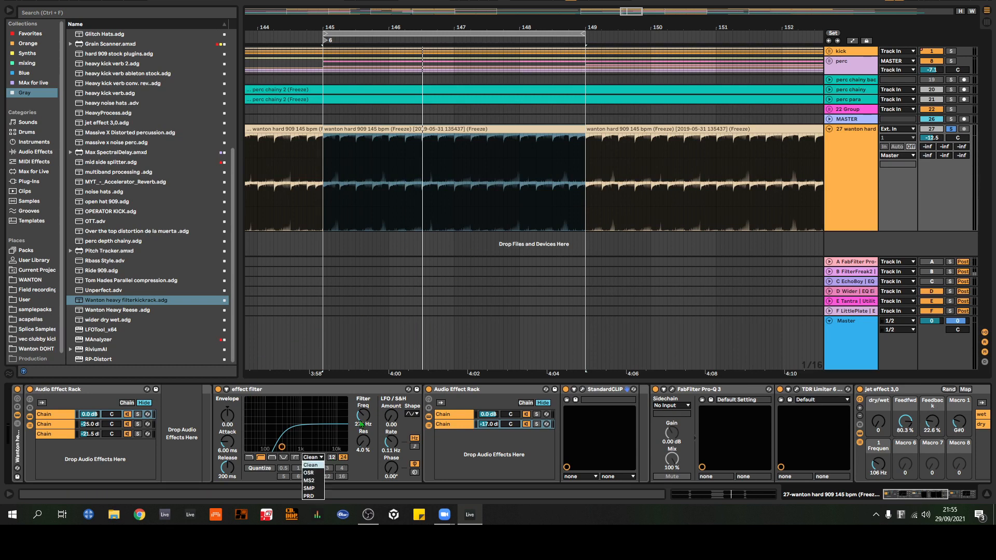
pyautogui.click(135, 466)
# Step: Replace the heavy filter kick rack on track 27 with the OTT.adv preset, and lower the track volume to -14.1 dB
pyautogui.click(17, 438)
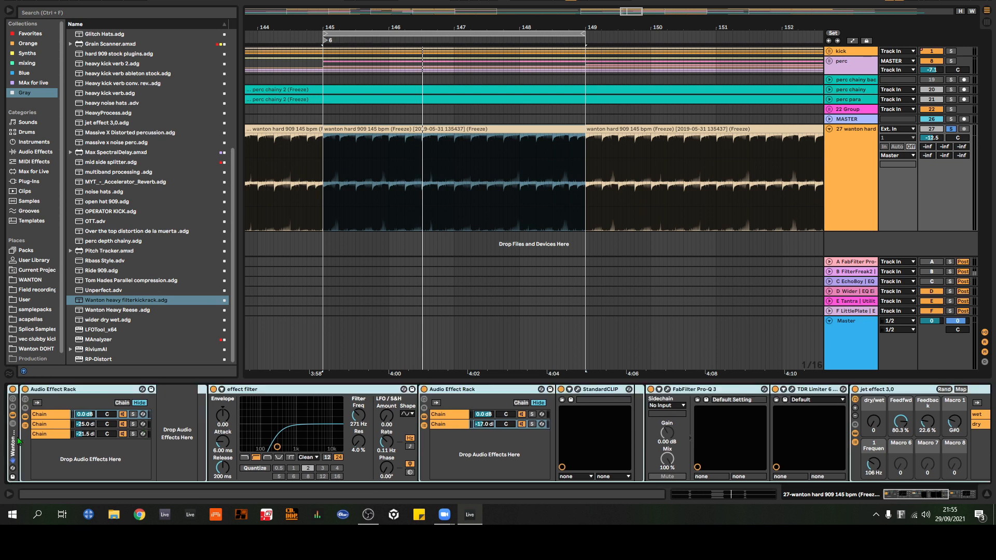
pyautogui.press('Delete')
pyautogui.click(849, 191)
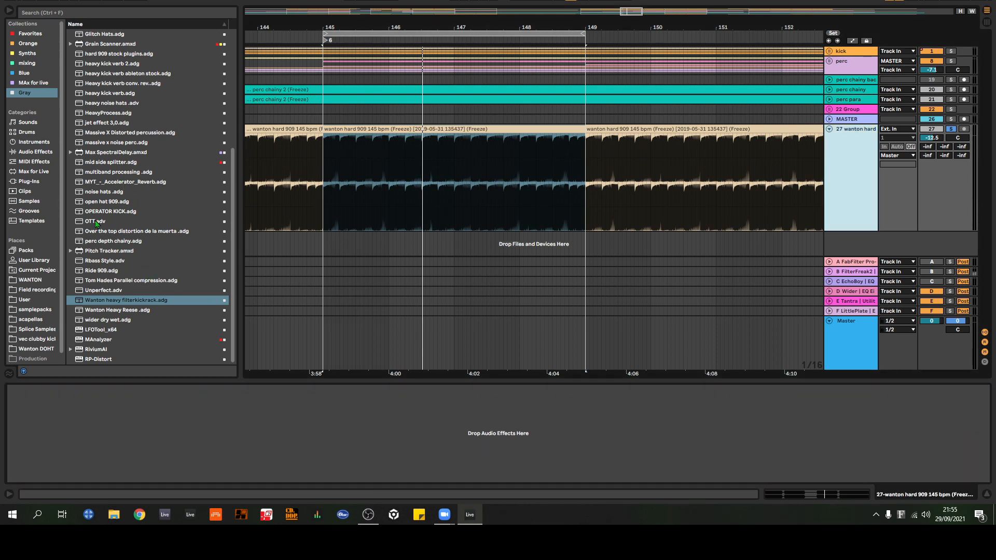
pyautogui.moveTo(95, 222); pyautogui.dragTo(852, 151)
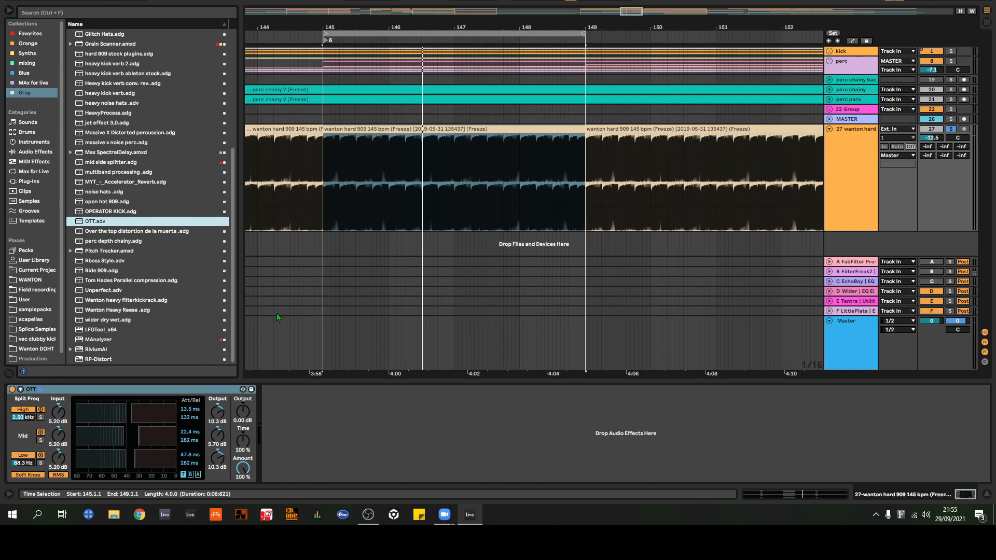
pyautogui.moveTo(932, 138); pyautogui.dragTo(937, 150)
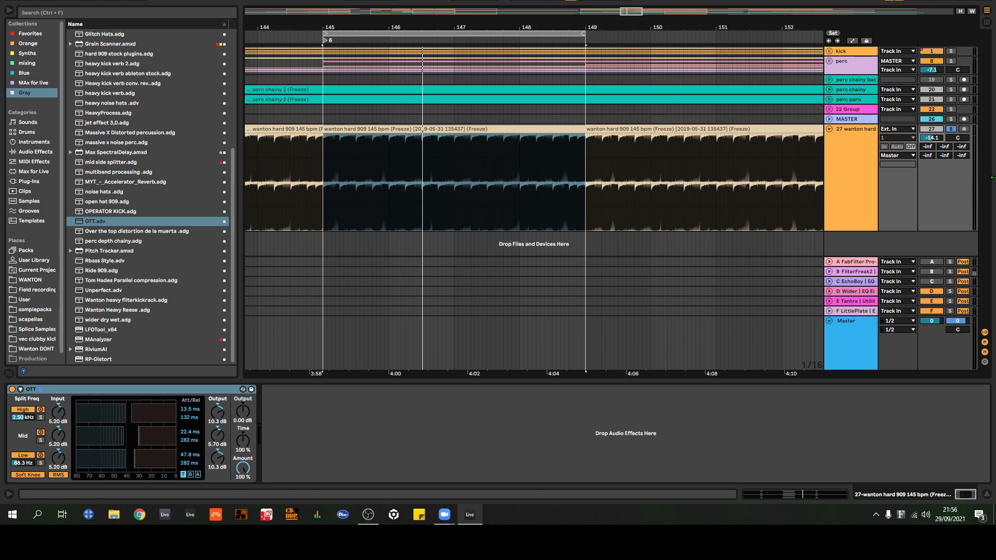
# Step: Play the loop and compare the kick with OTT bypassed and enabled, then stop playback
pyautogui.press('space')
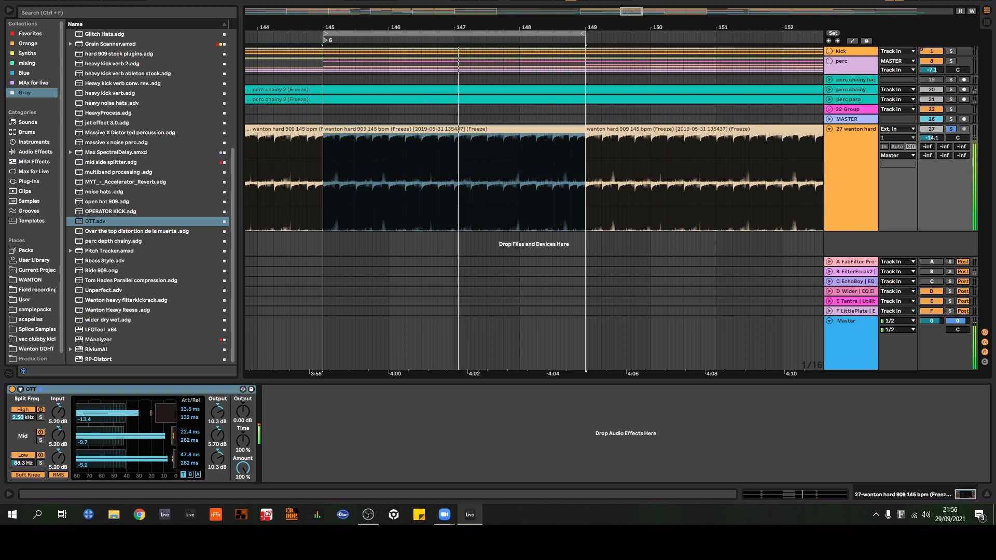
pyautogui.click(13, 391)
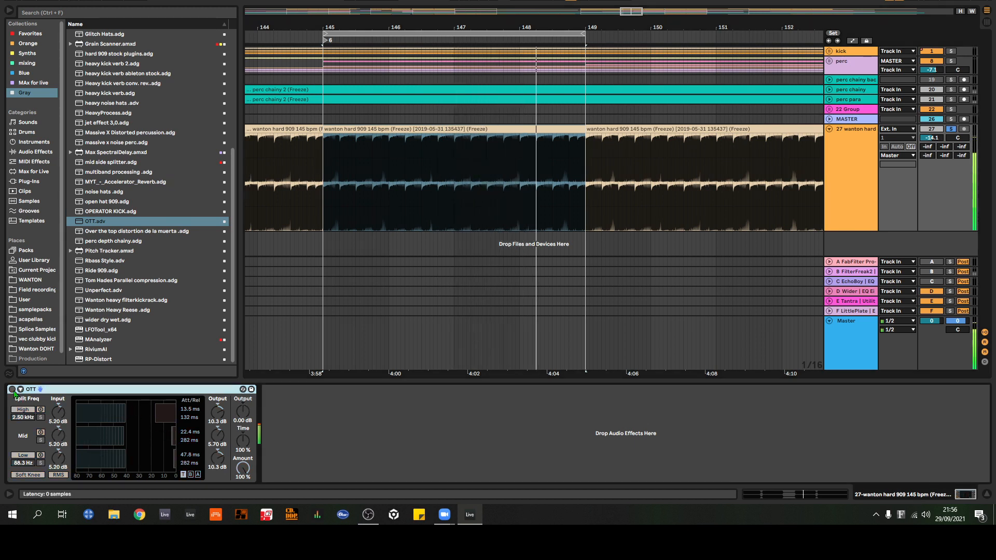
pyautogui.click(13, 390)
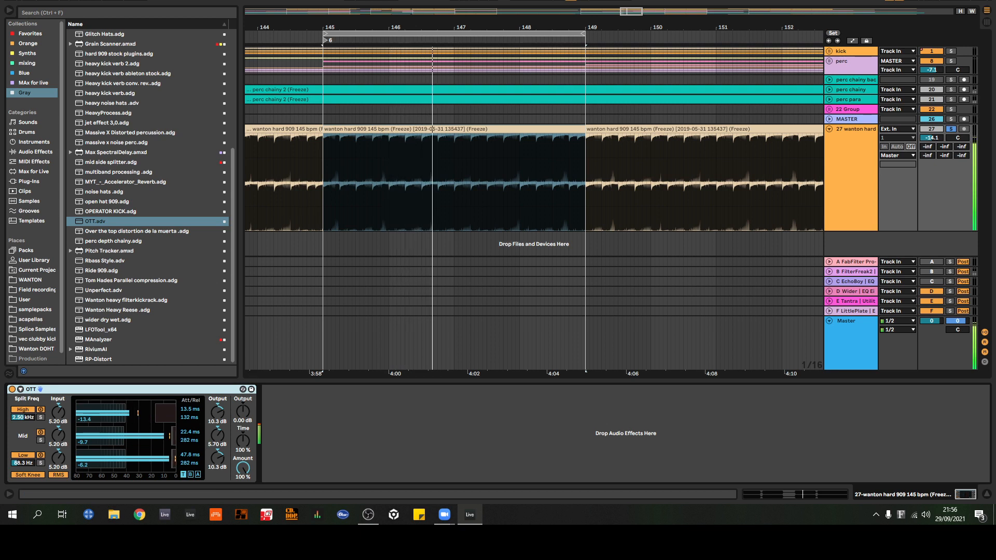
pyautogui.press('space')
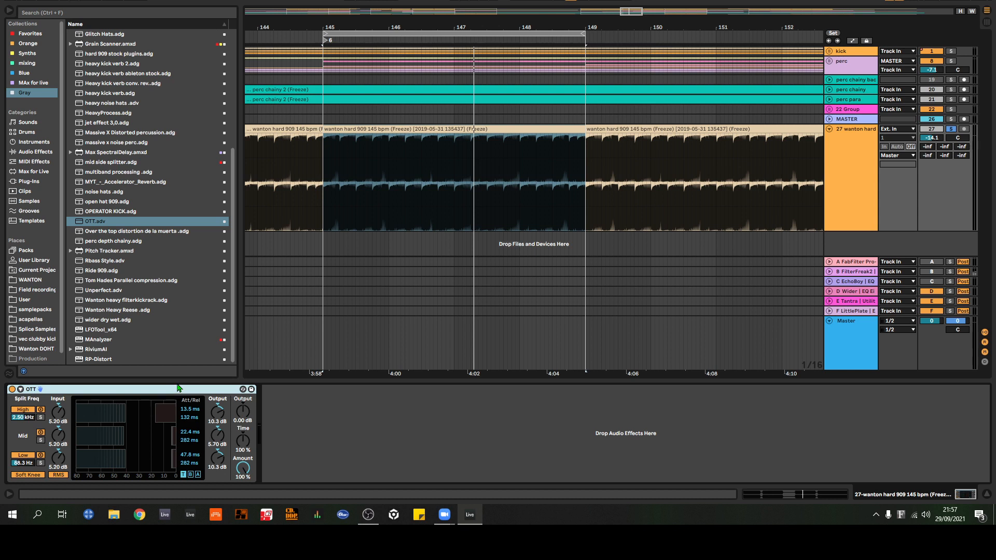
# Step: Group OTT into an Audio Effect Rack, duplicate its chain to get three parallel chains, and solo the third chain
pyautogui.hotkey('ctrl', 'g')
pyautogui.click(13, 416)
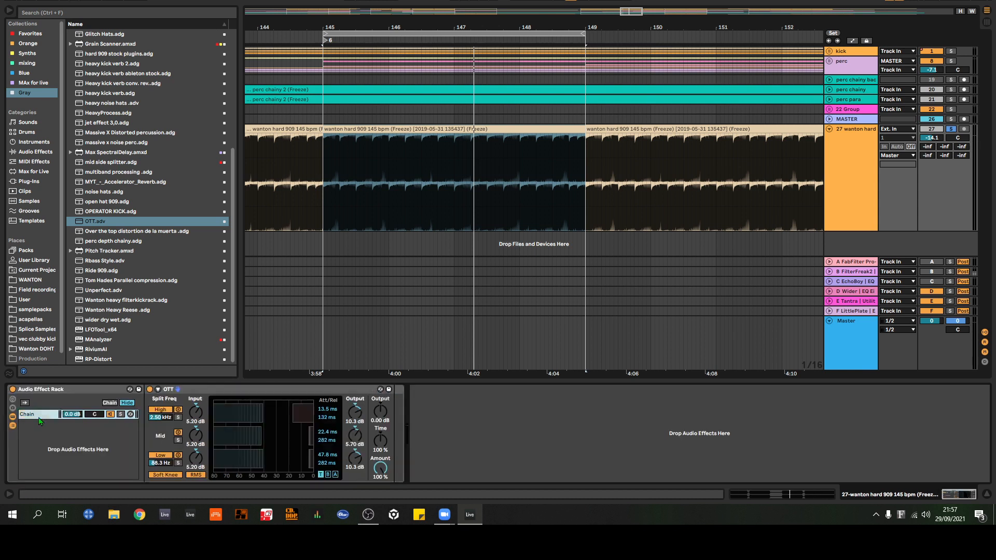
pyautogui.hotkey('ctrl', 'd')
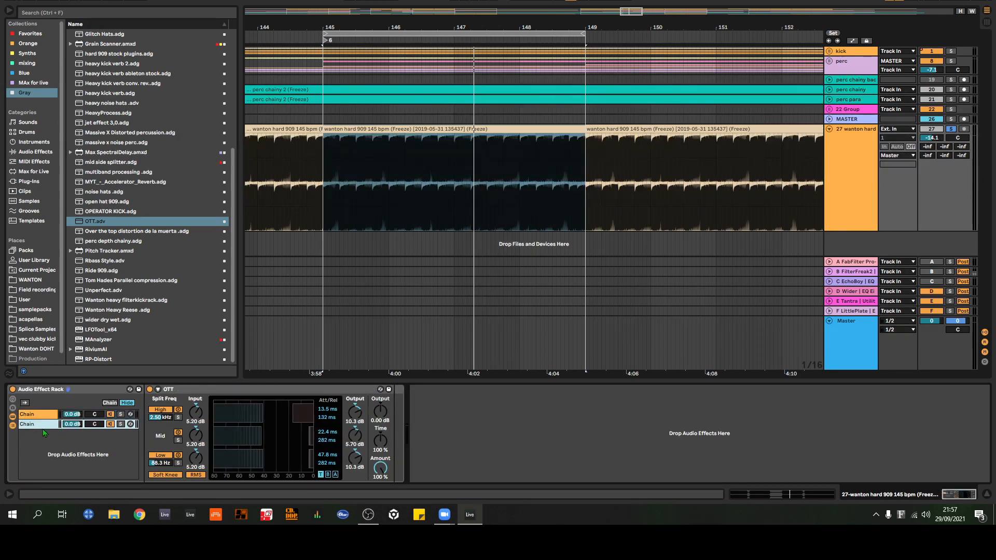
pyautogui.click(121, 424)
pyautogui.click(121, 424)
pyautogui.hotkey('ctrl', 'd')
pyautogui.click(121, 433)
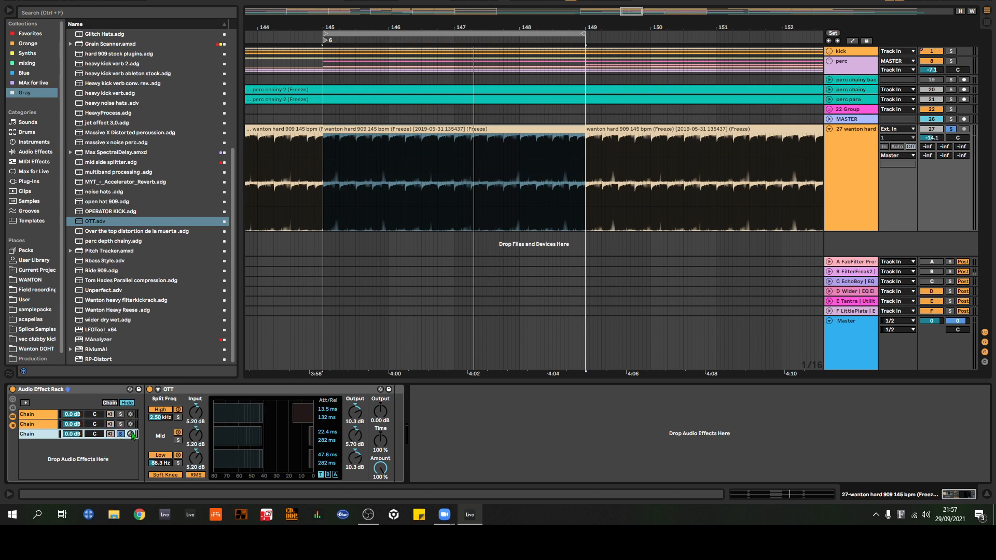
# Step: Duplicate the rack's last OTT chain two more times to make five parallel chains, with only the fifth soloed
pyautogui.click(132, 435)
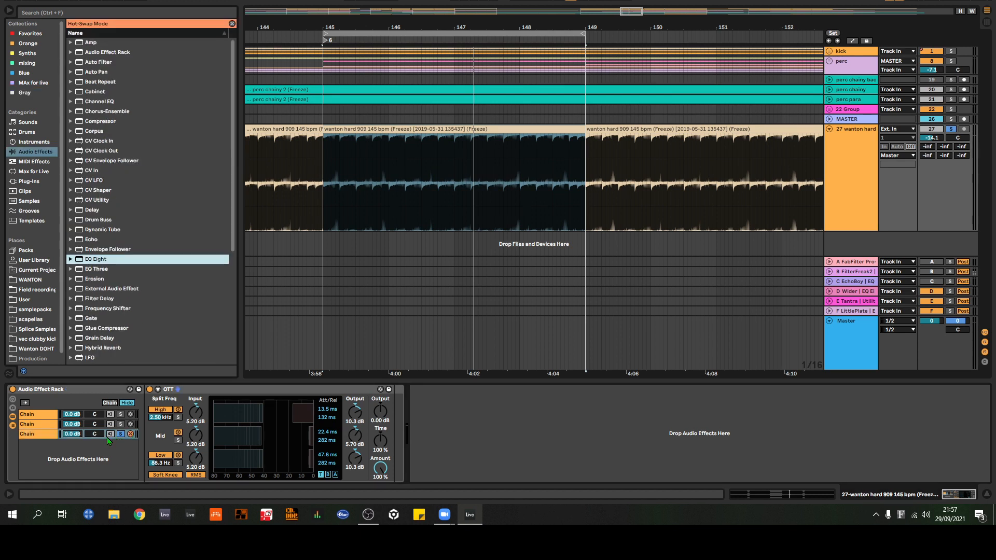
pyautogui.click(51, 435)
pyautogui.hotkey('ctrl', 'd')
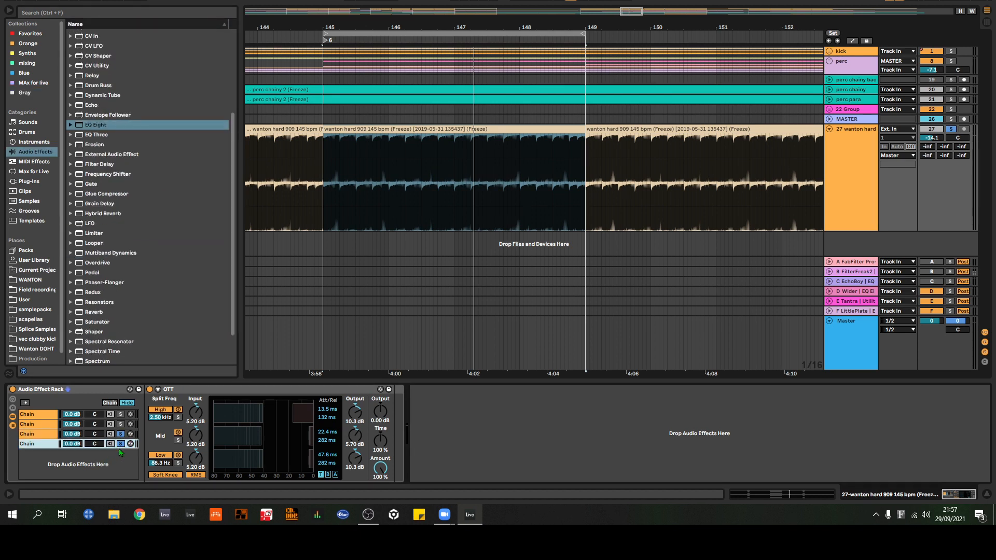
pyautogui.click(120, 445)
pyautogui.hotkey('ctrl', 'd')
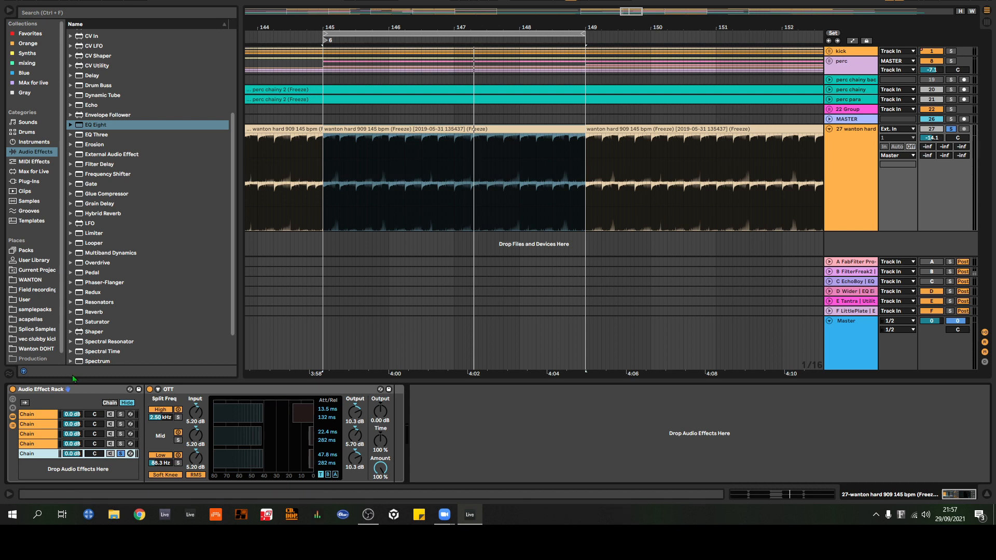
# Step: Delete the Audio Effect Rack containing the OTT chains from track 27
pyautogui.click(83, 389)
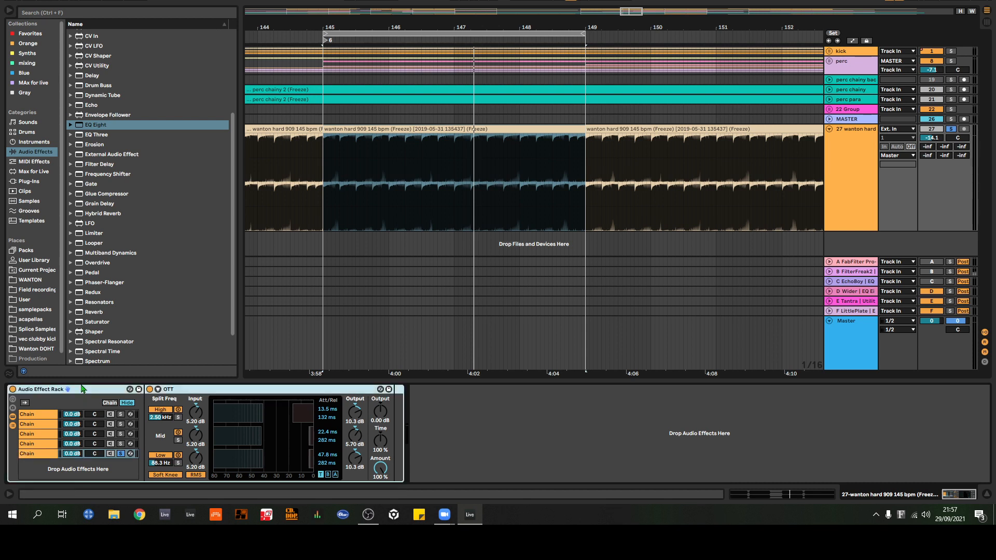
pyautogui.press('Delete')
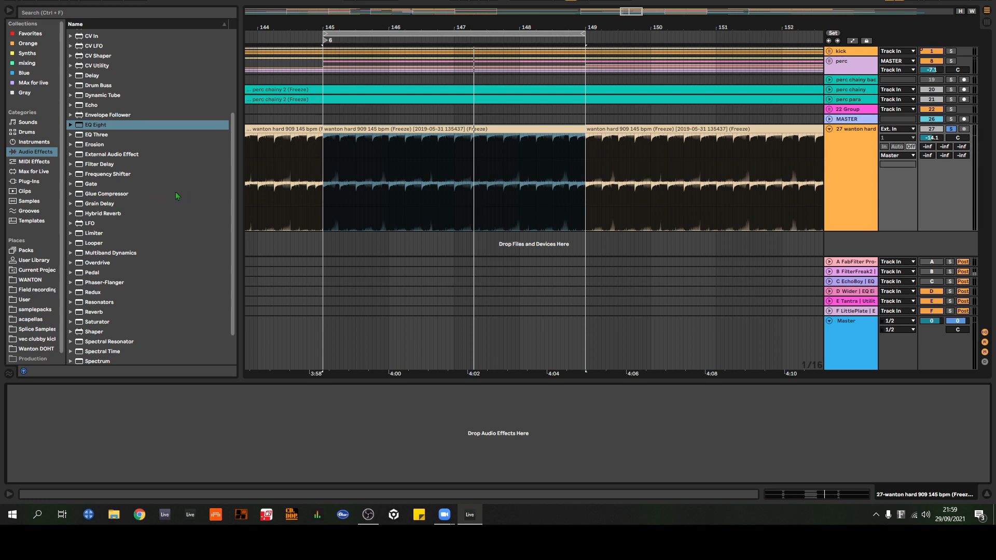
# Step: Look through the samples in the WANTON folder for kick samples
pyautogui.click(39, 280)
pyautogui.scroll(-2, 128, 268)
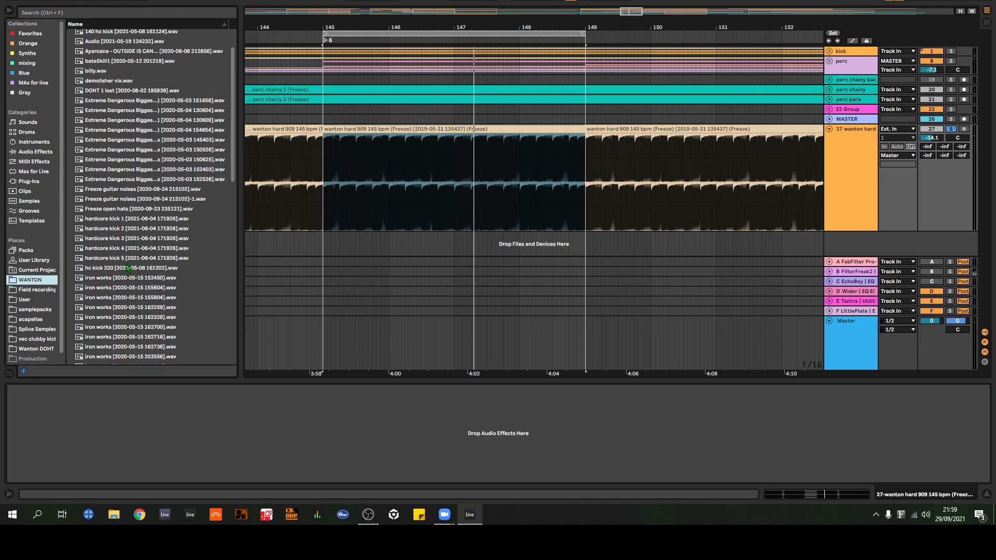
pyautogui.scroll(2, 126, 264)
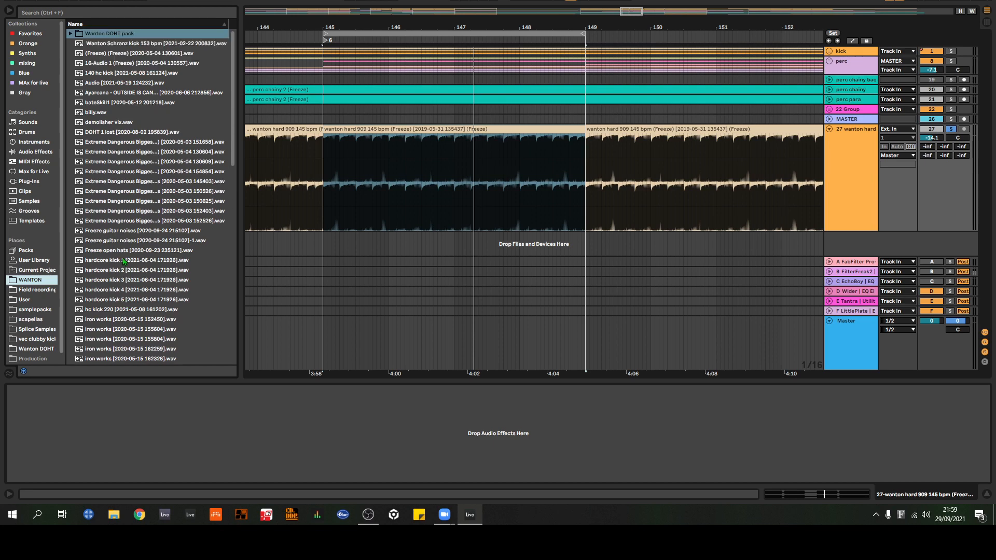
pyautogui.scroll(-10, 123, 261)
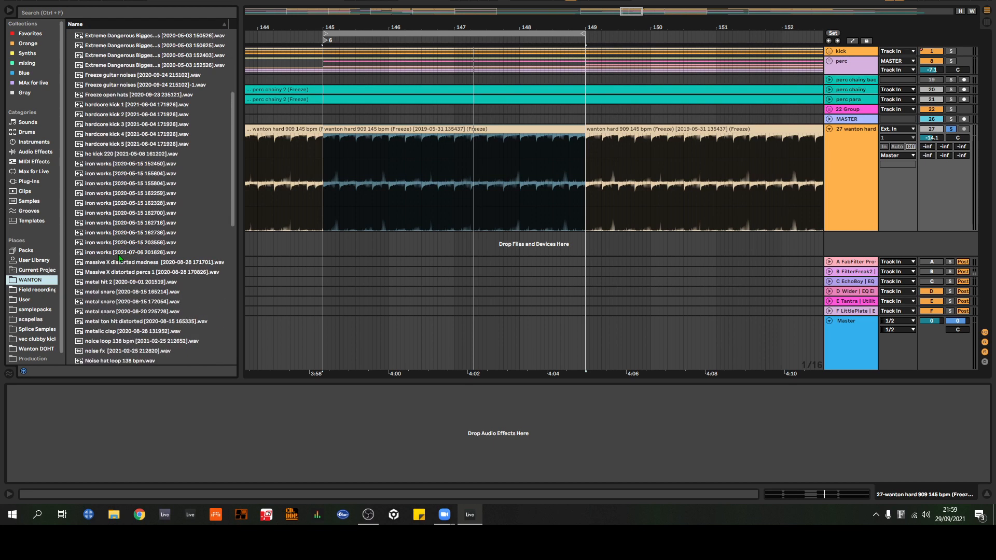
pyautogui.scroll(-5, 120, 259)
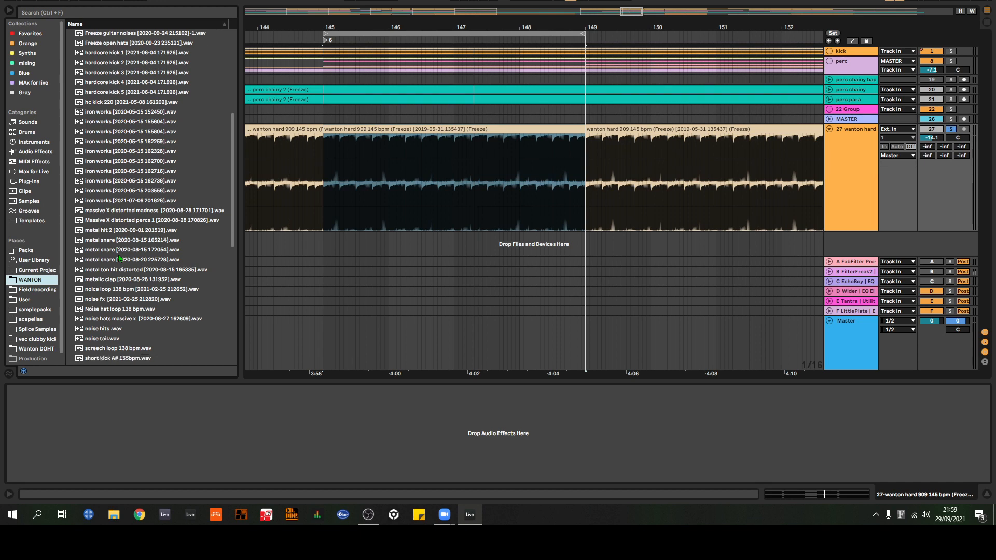
pyautogui.scroll(-10, 120, 259)
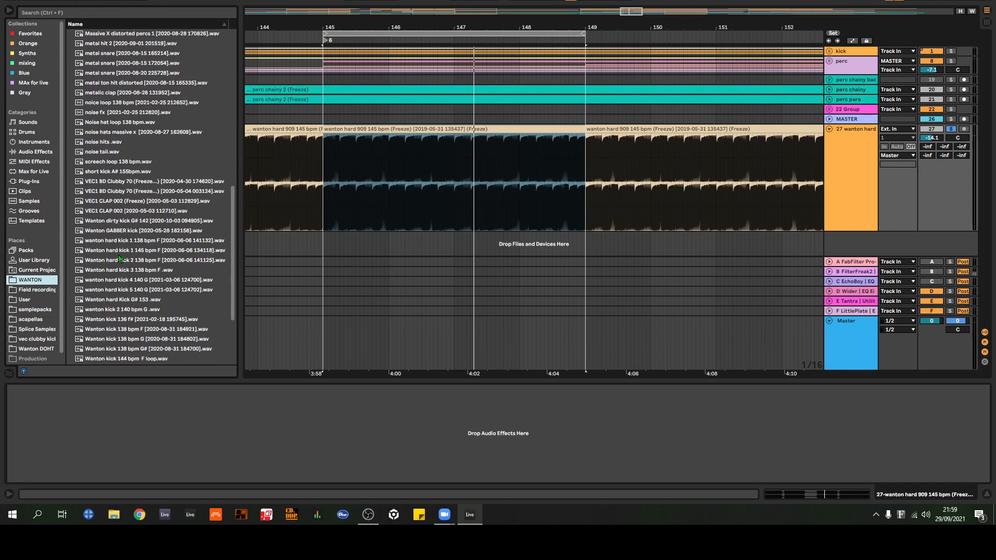
pyautogui.scroll(14, 119, 258)
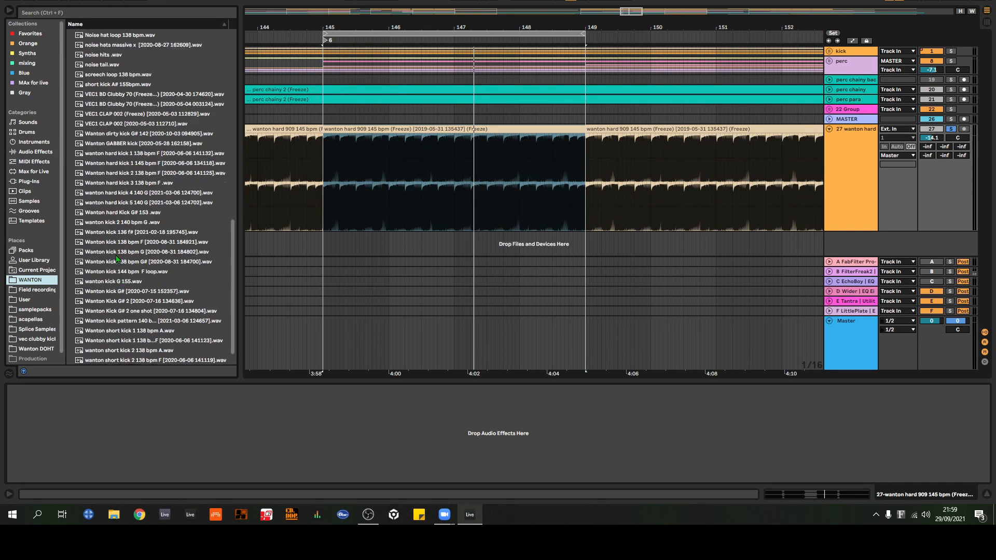
pyautogui.scroll(11, 135, 253)
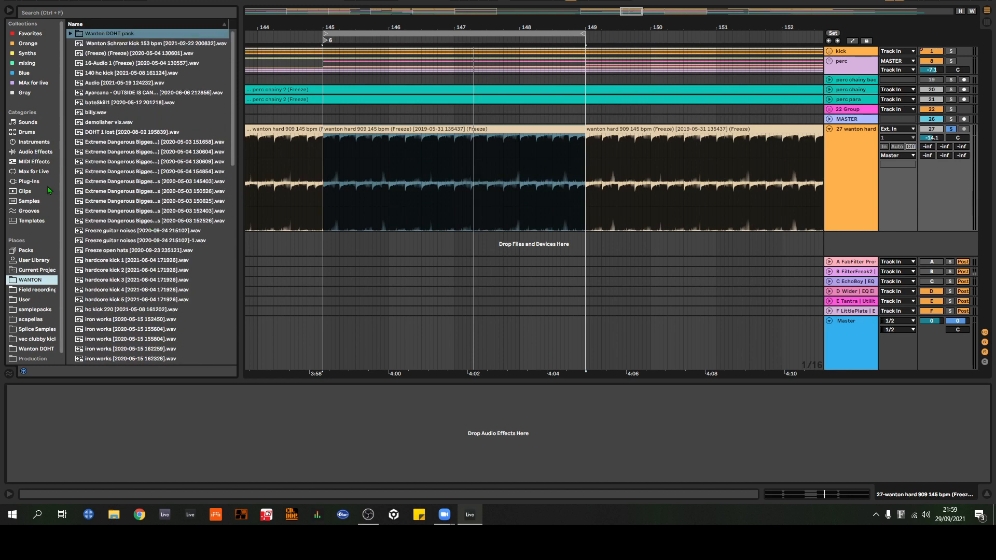
# Step: Look through the Orchestral presets in the Sounds category to find the double bass instruments
pyautogui.click(36, 125)
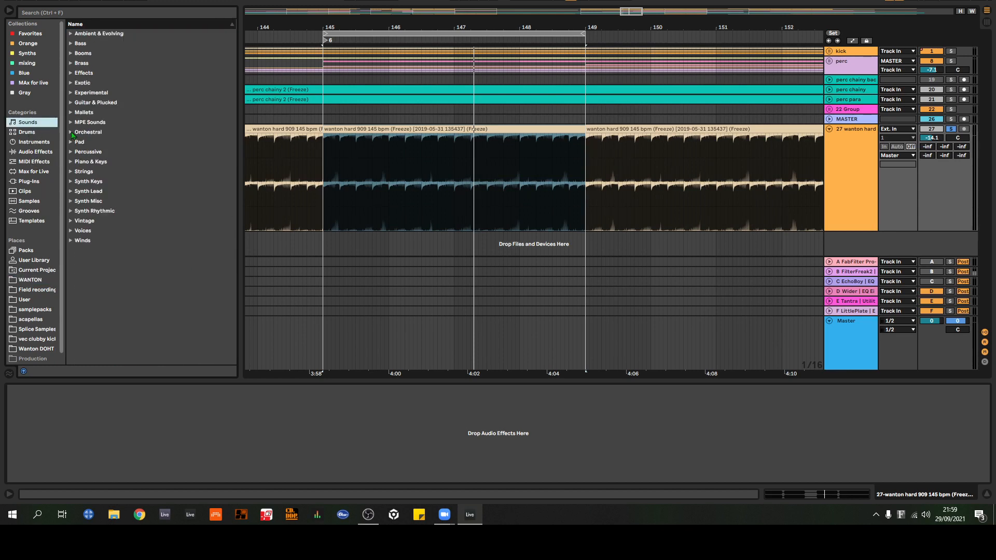
pyautogui.click(74, 133)
pyautogui.scroll(-5, 93, 183)
pyautogui.scroll(-10, 93, 183)
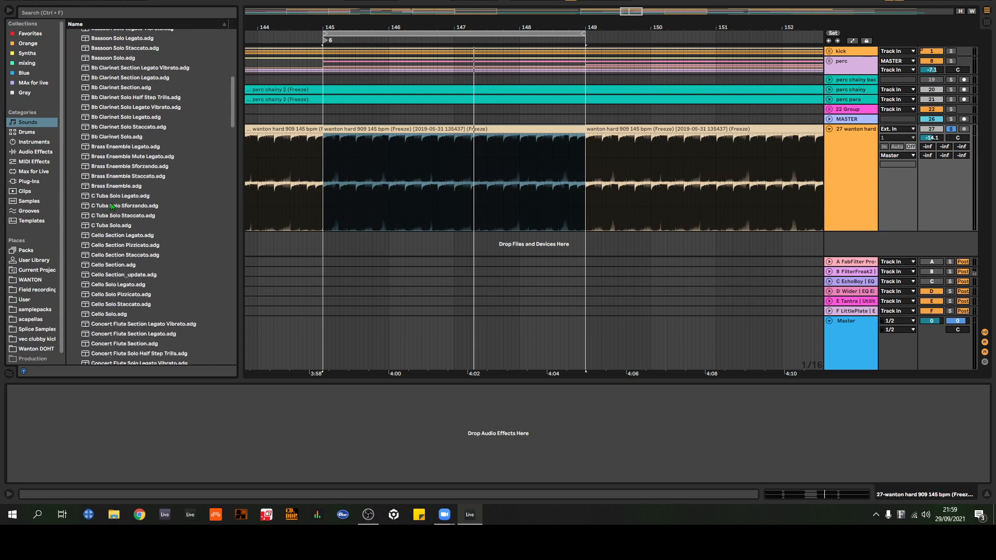
pyautogui.scroll(-1, 109, 223)
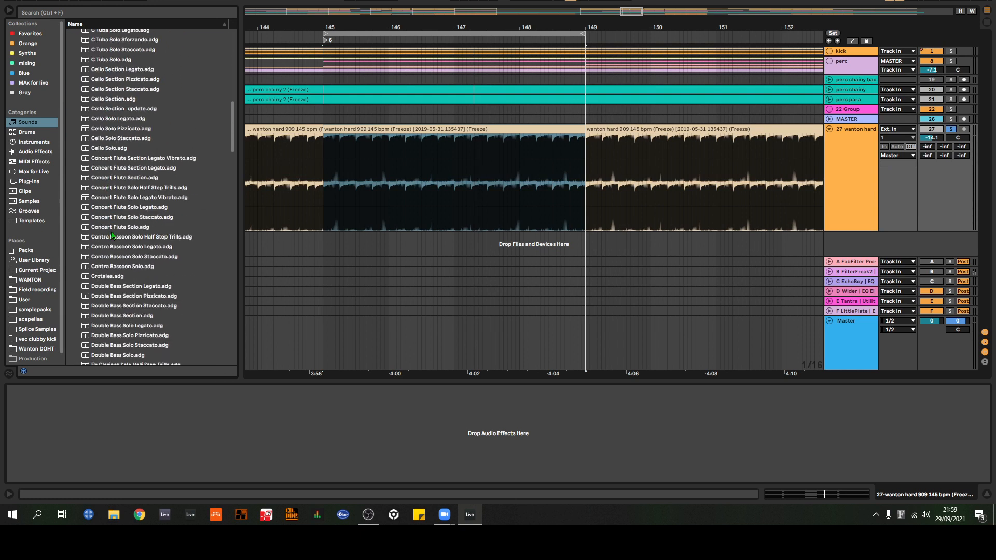
pyautogui.scroll(2, 111, 210)
pyautogui.scroll(4, 112, 208)
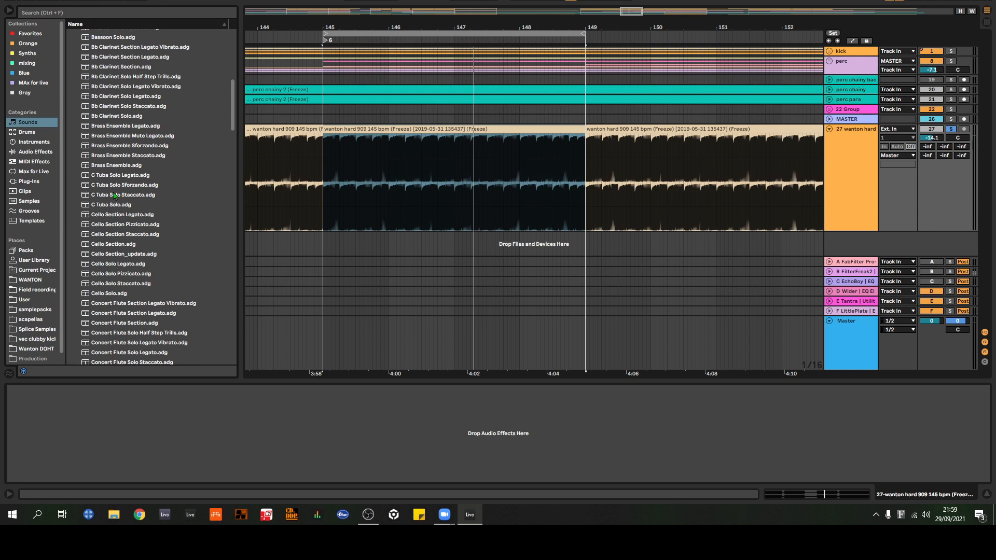
pyautogui.scroll(-4, 116, 203)
pyautogui.scroll(-4, 139, 259)
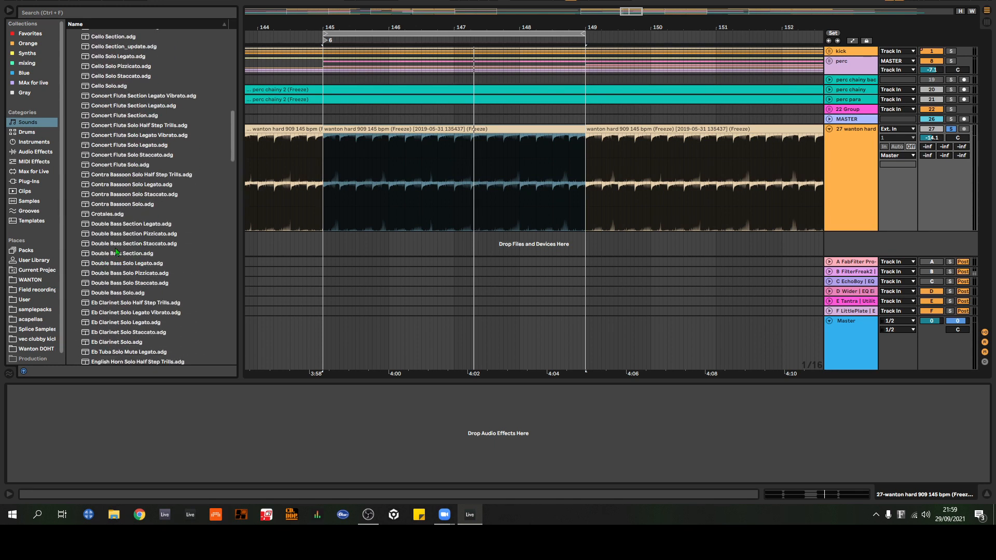
# Step: Preview the Double Bass Section Legato and Double Bass Solo Legato presets, and look over the presets that follow
pyautogui.click(124, 226)
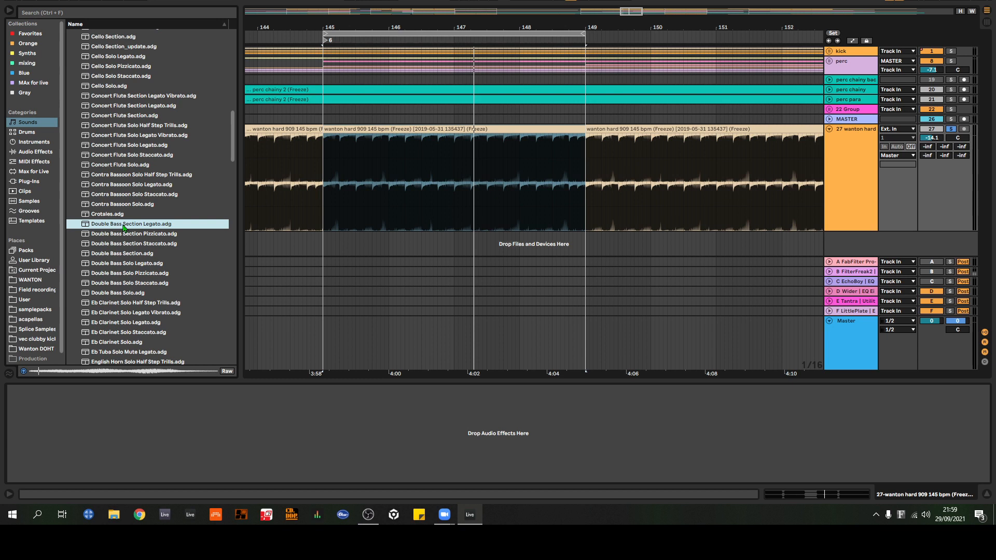
pyautogui.click(124, 266)
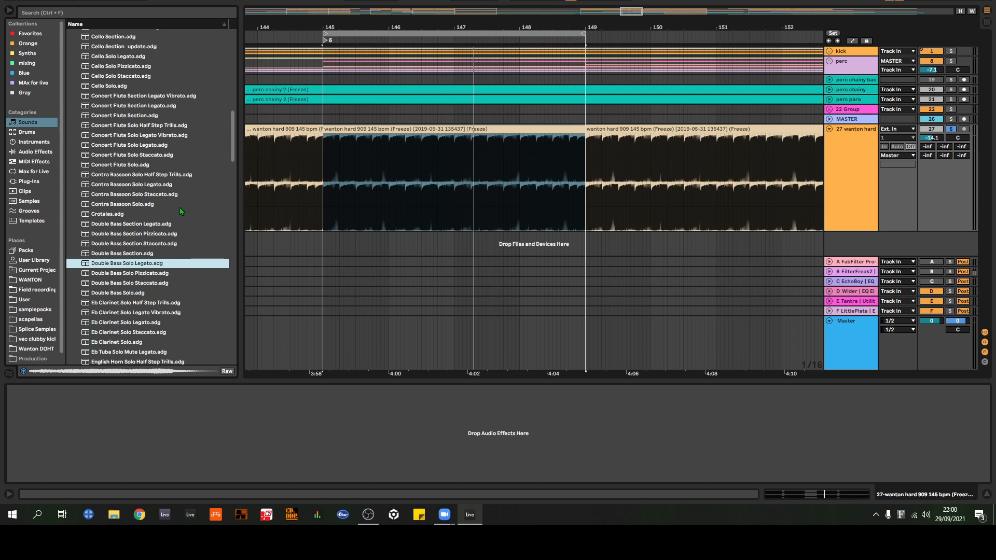
pyautogui.scroll(-3, 166, 223)
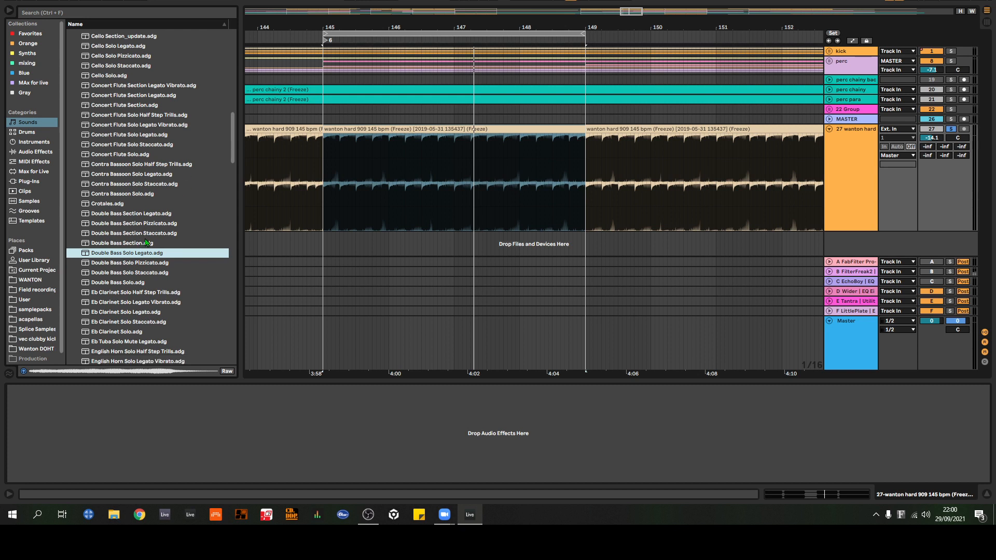
pyautogui.scroll(-6, 156, 234)
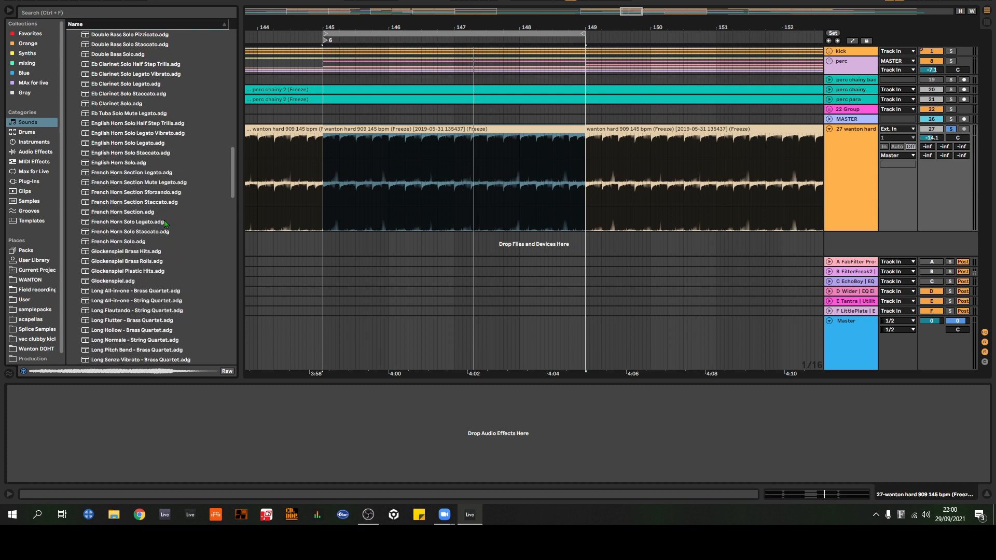
pyautogui.scroll(4, 165, 223)
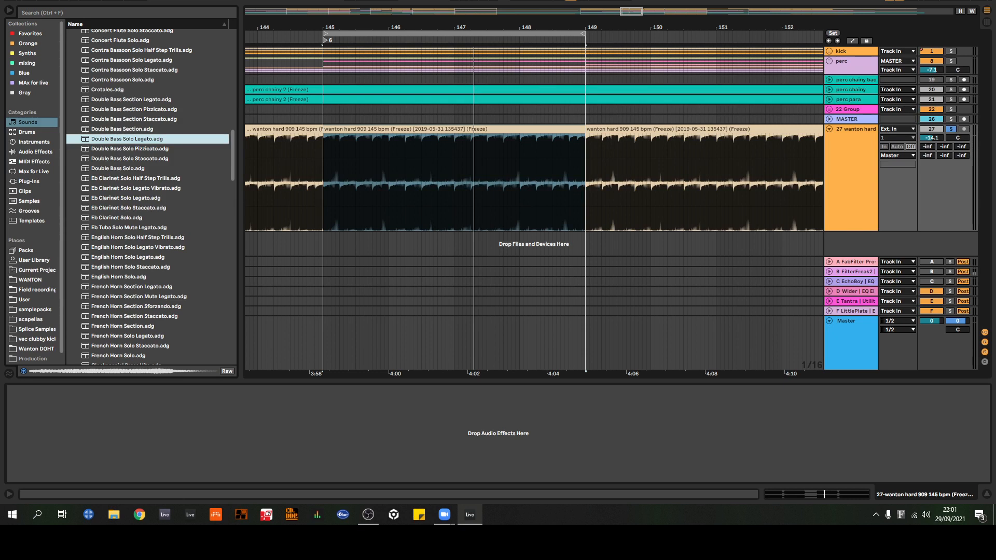
# Step: Search the plug-ins for "soothe" and add soothe2_x64 to the end of the Master output's device chain
pyautogui.click(864, 345)
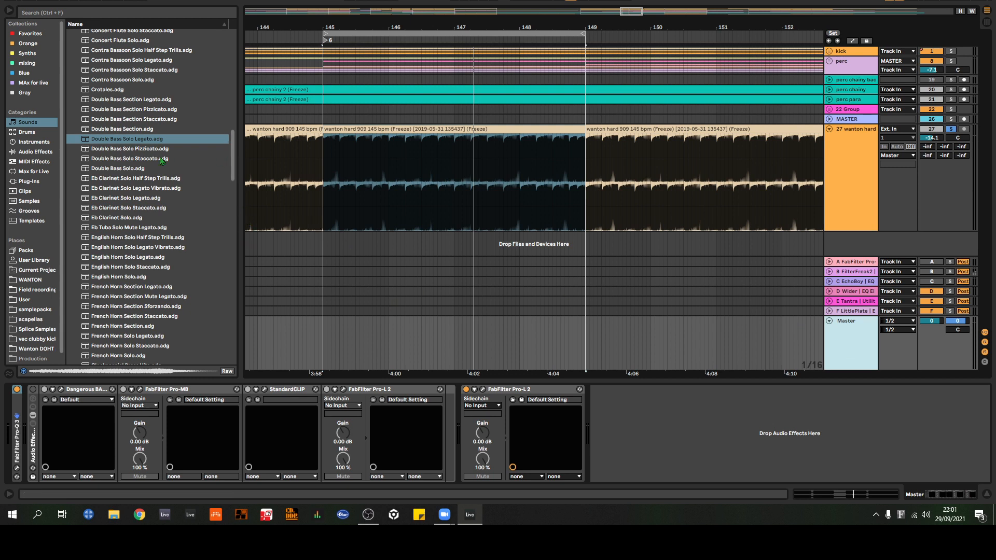
pyautogui.click(33, 183)
pyautogui.click(81, 219)
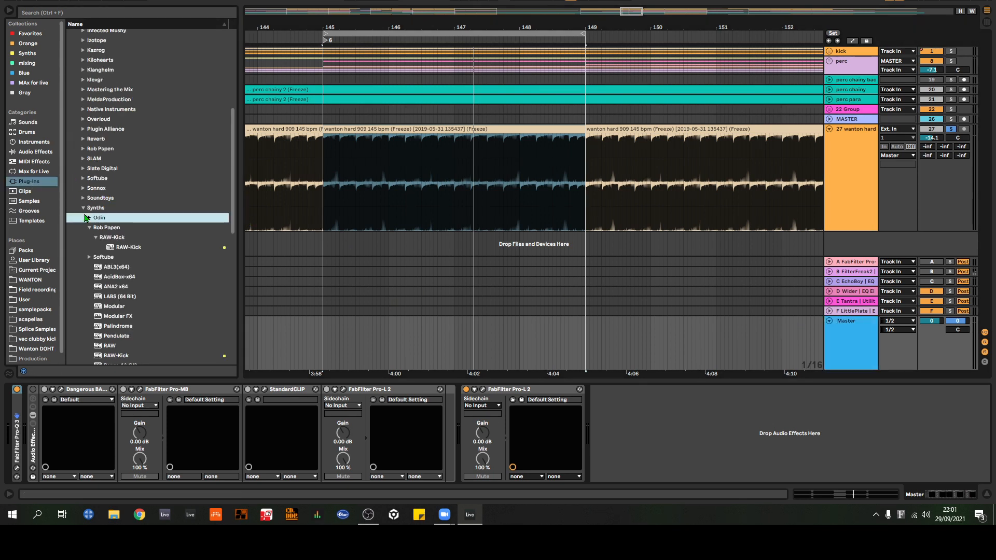
pyautogui.click(85, 209)
pyautogui.scroll(6, 95, 239)
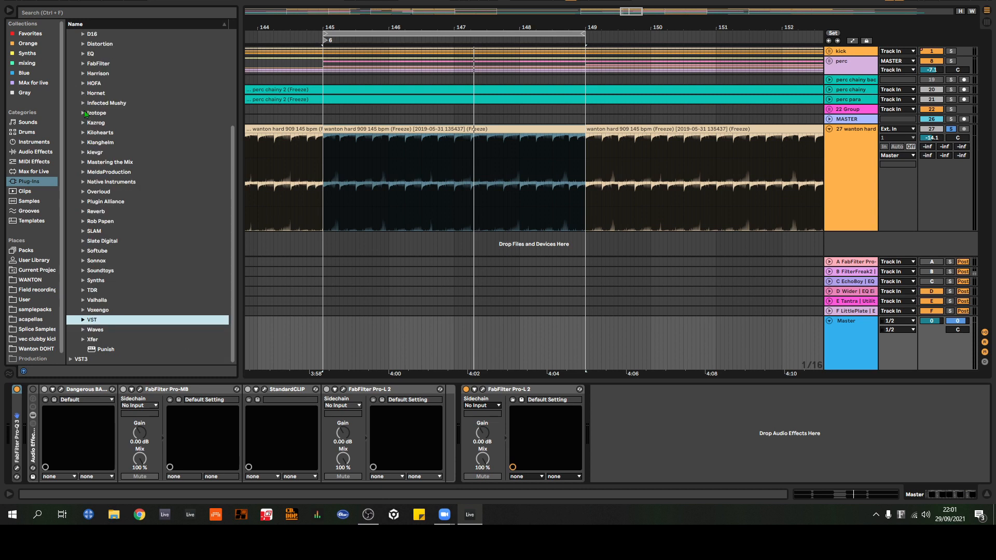
pyautogui.scroll(2, 95, 135)
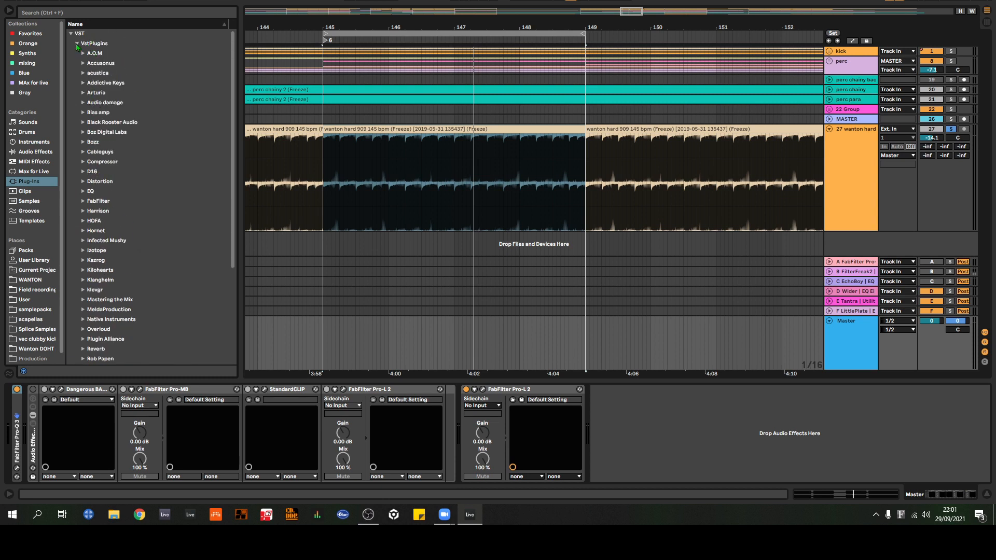
pyautogui.click(102, 12)
pyautogui.write('soothe')
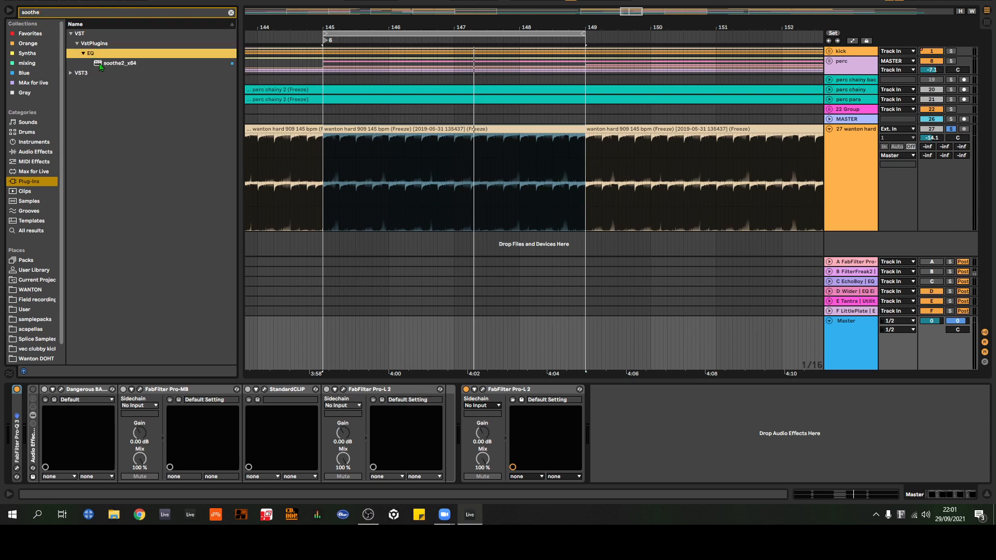
pyautogui.press('Return')
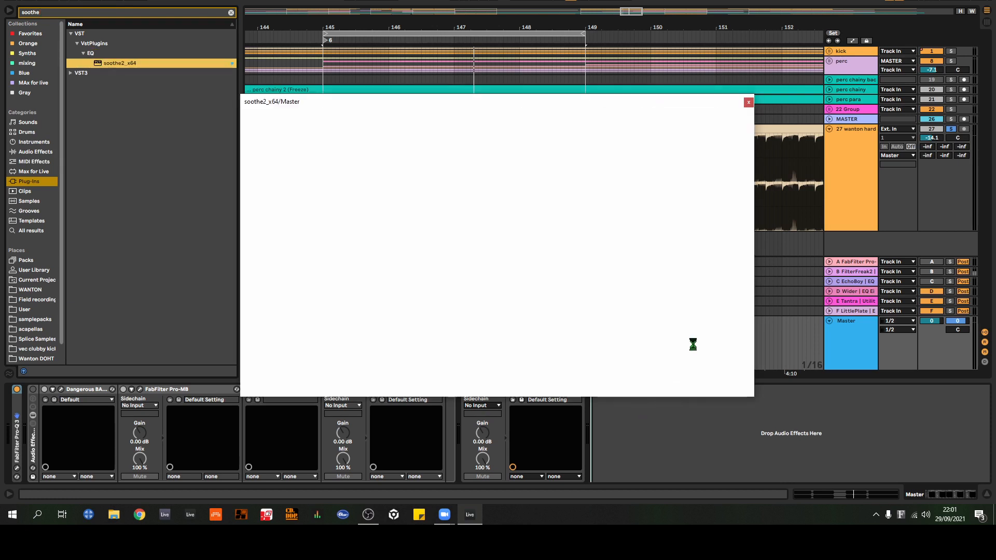
# Step: Move soothe2_x64 from the Master output to the end of the device chain on the MASTER track 26
pyautogui.moveTo(632, 102); pyautogui.dragTo(629, 130)
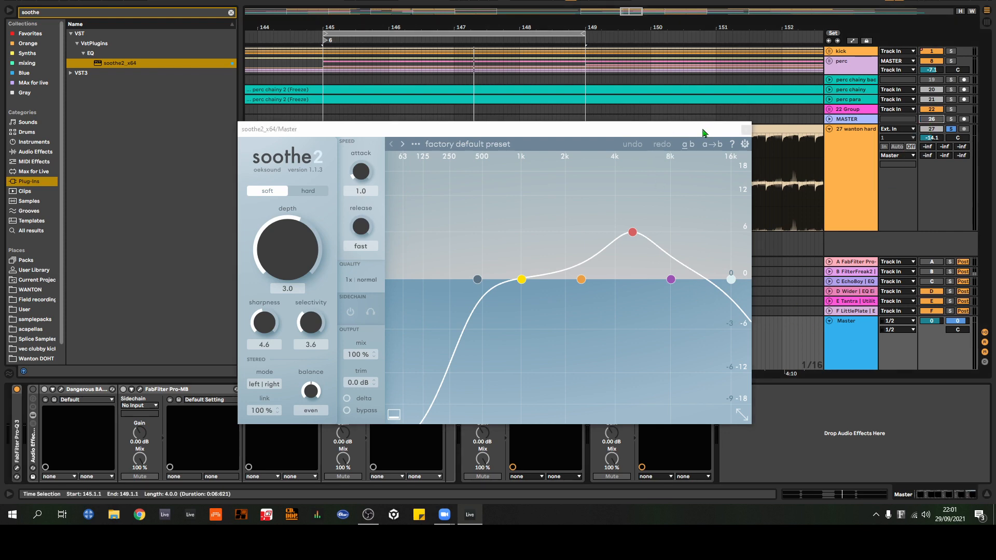
pyautogui.moveTo(705, 129); pyautogui.dragTo(389, 79)
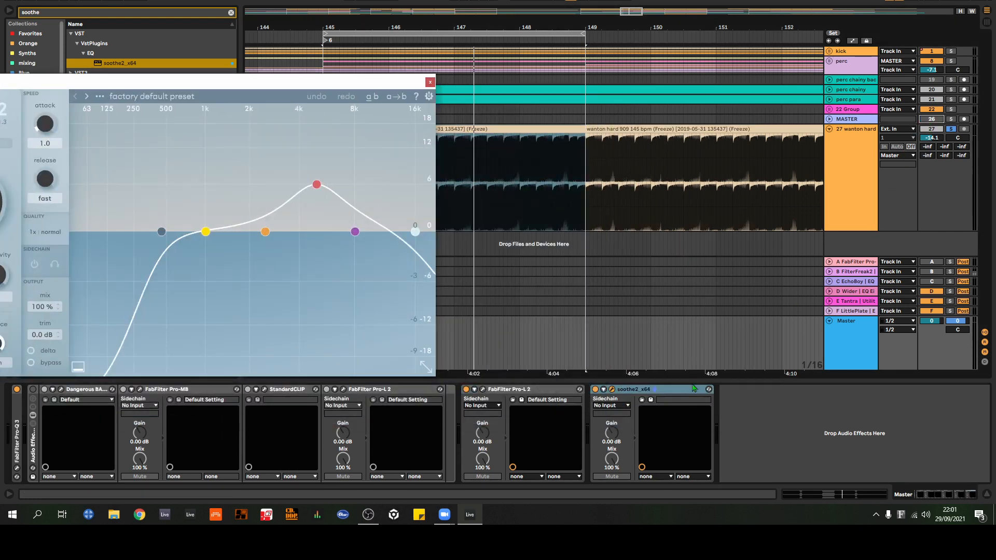
pyautogui.click(849, 120)
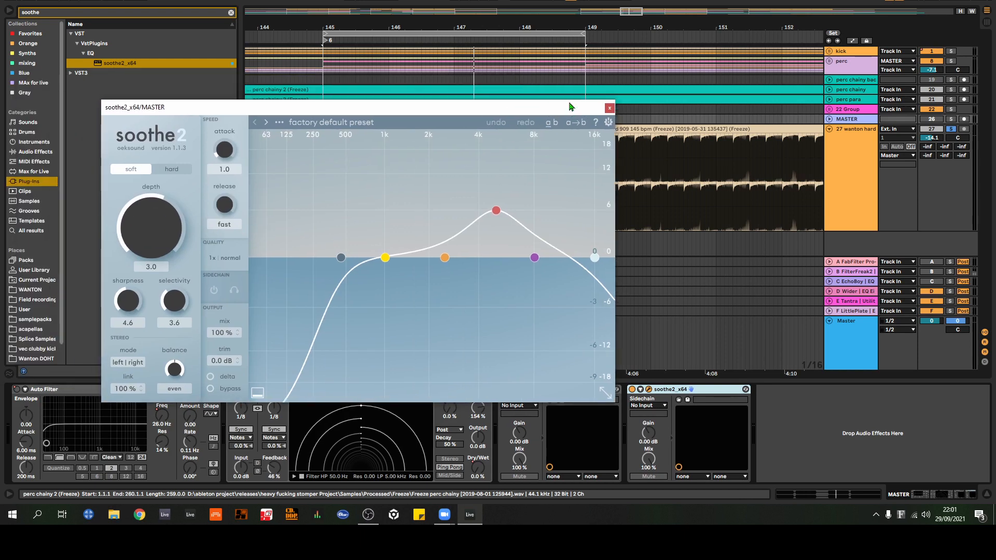
# Step: Play the loop, unsolo track 27 and deactivate it to hear the other tracks with soothe2 on the MASTER track
pyautogui.press('space')
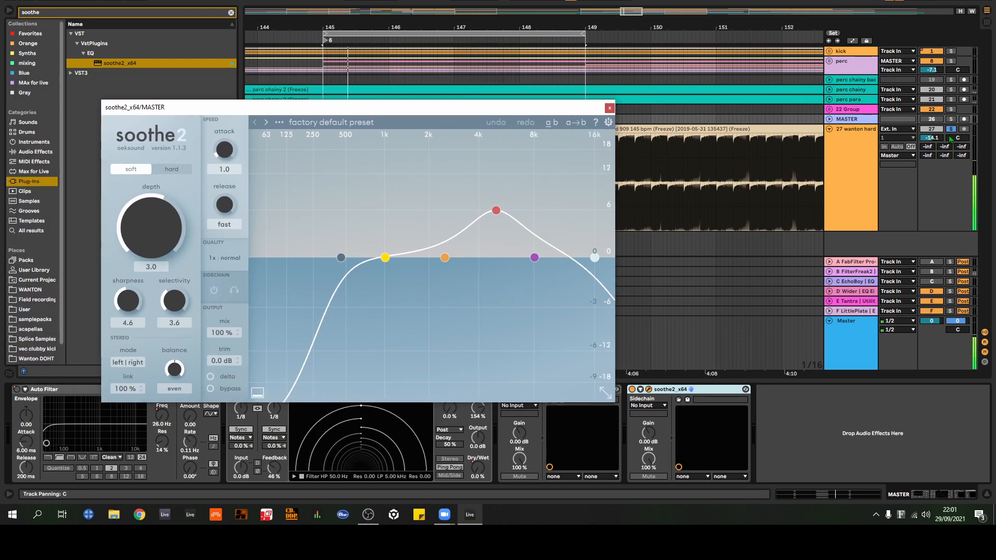
pyautogui.click(951, 131)
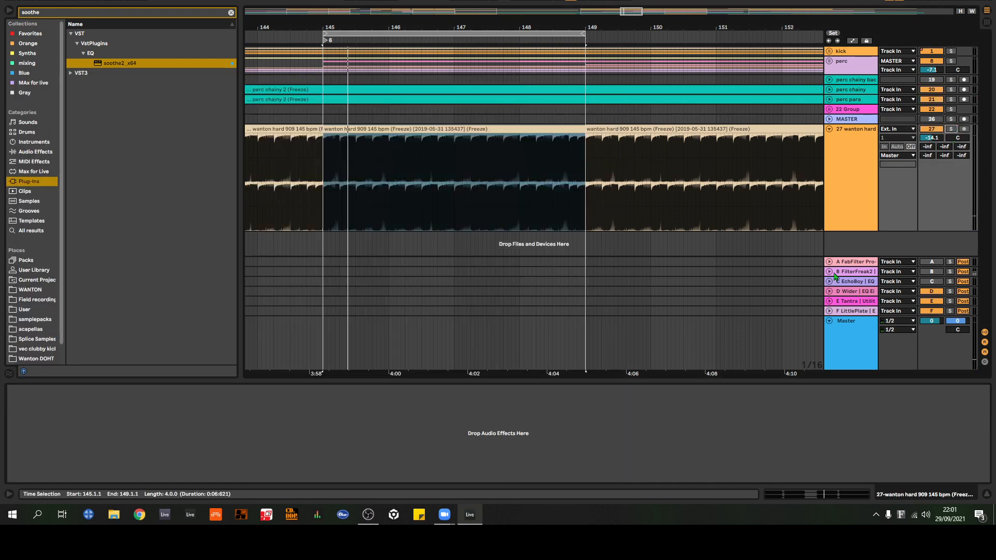
pyautogui.click(861, 120)
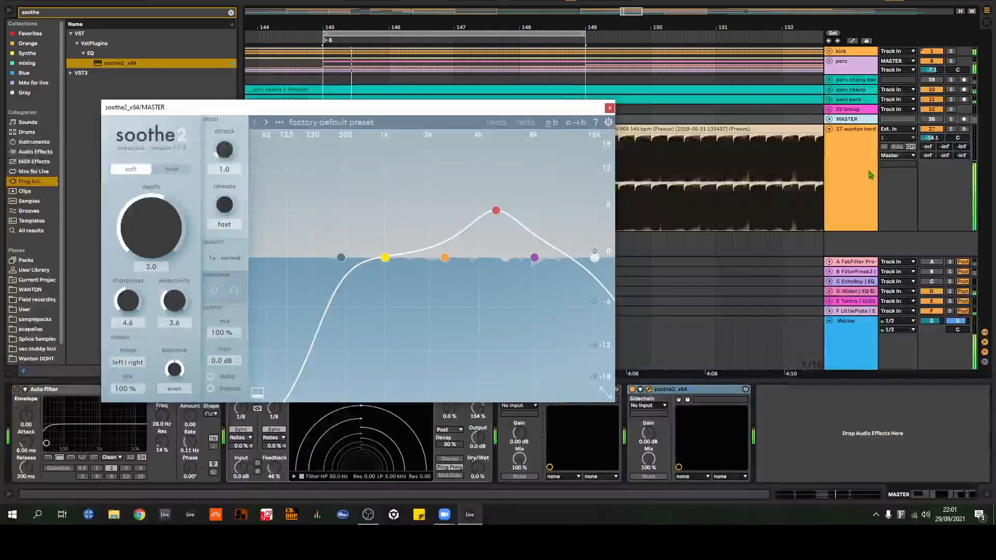
pyautogui.click(935, 130)
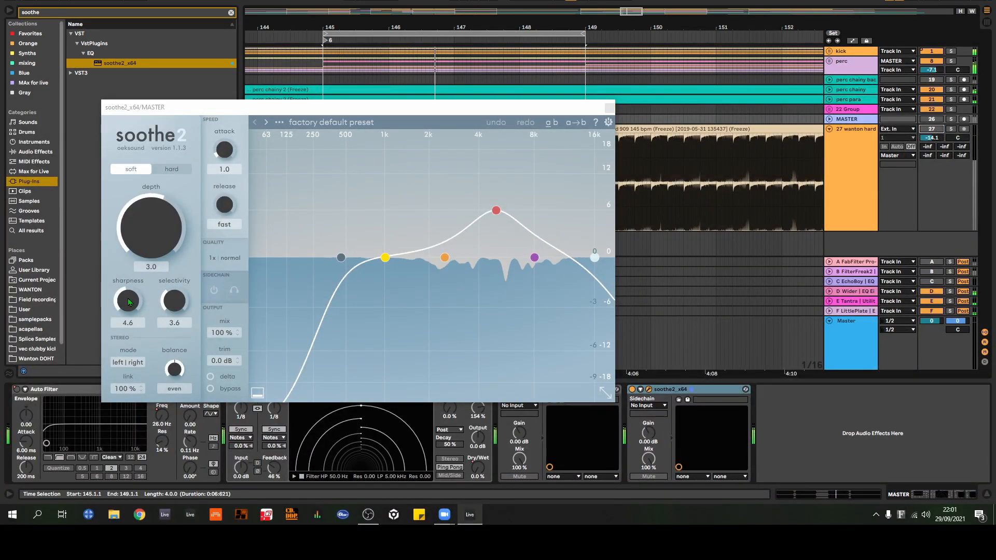
# Step: Set soothe2's sharpness to 7.8 and move band 3 to about 5.3 kHz with 9.4 dB sensitivity
pyautogui.moveTo(129, 300); pyautogui.dragTo(151, 213)
pyautogui.moveTo(497, 211); pyautogui.dragTo(506, 192)
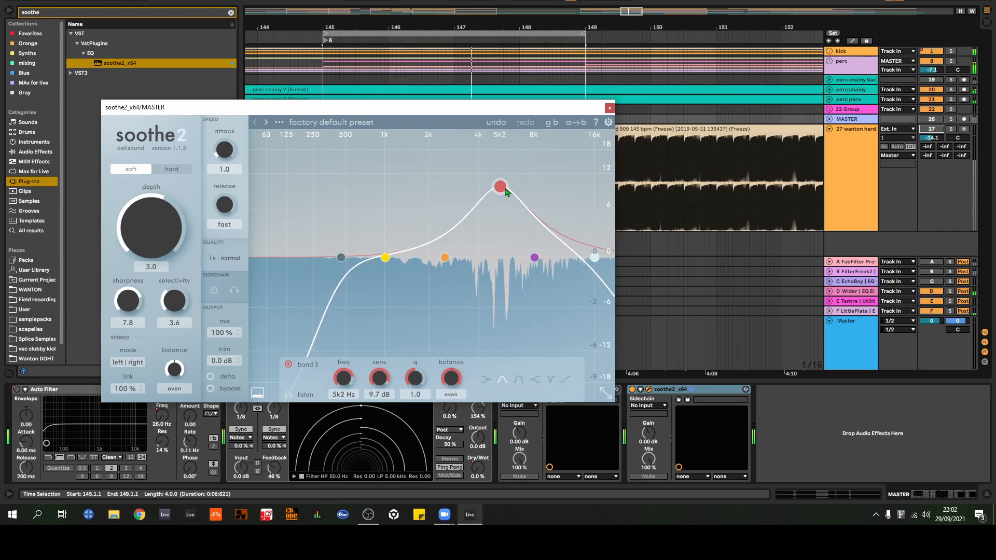
# Step: Close soothe2, delete it from the MASTER track, and clear the browser search
pyautogui.click(610, 107)
pyautogui.click(691, 401)
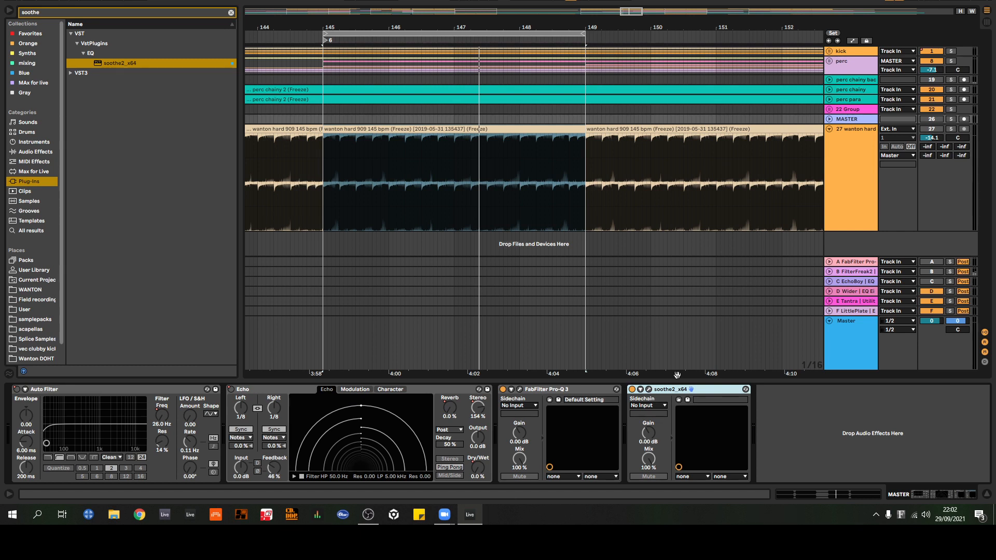
pyautogui.press('Delete')
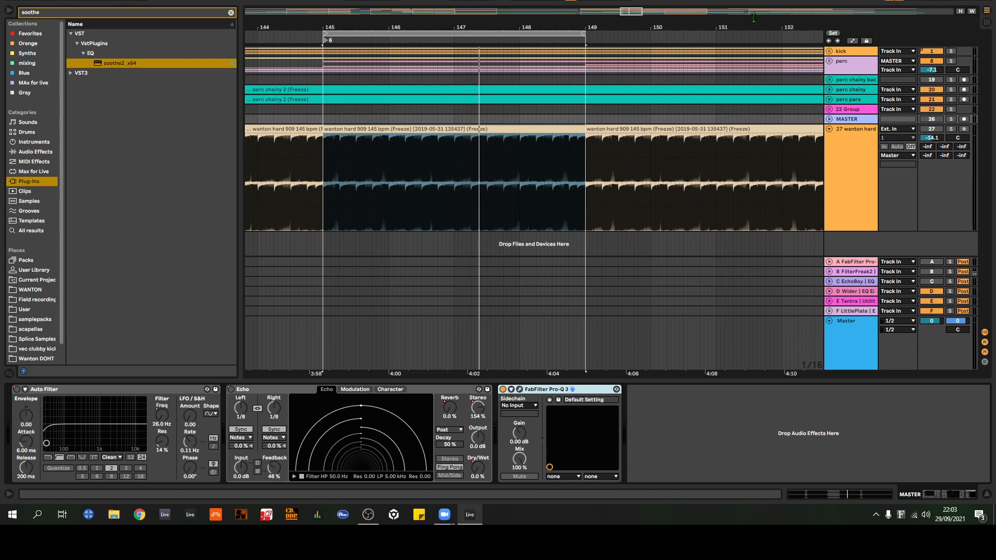
pyautogui.hotkey('ctrl', 'f')
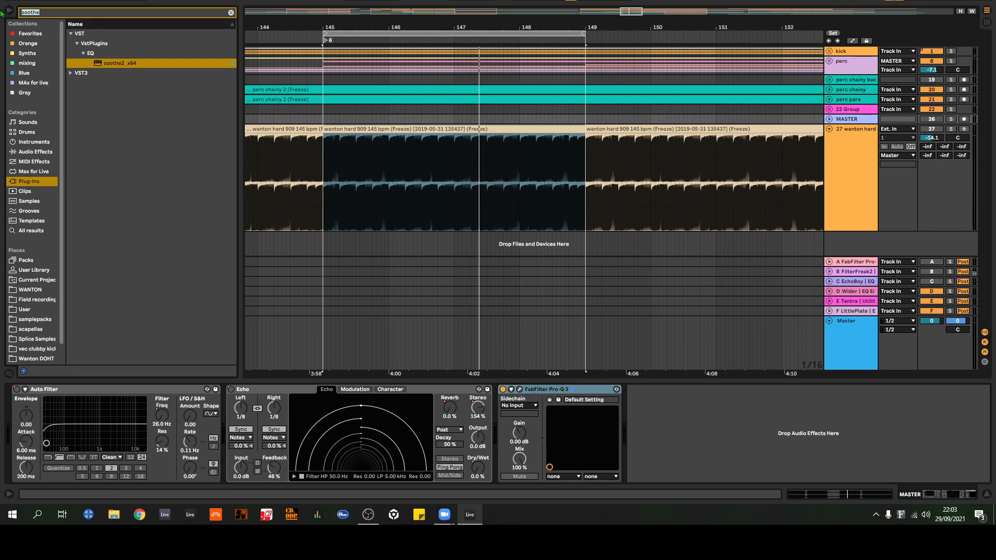
pyautogui.press('BackSpace')
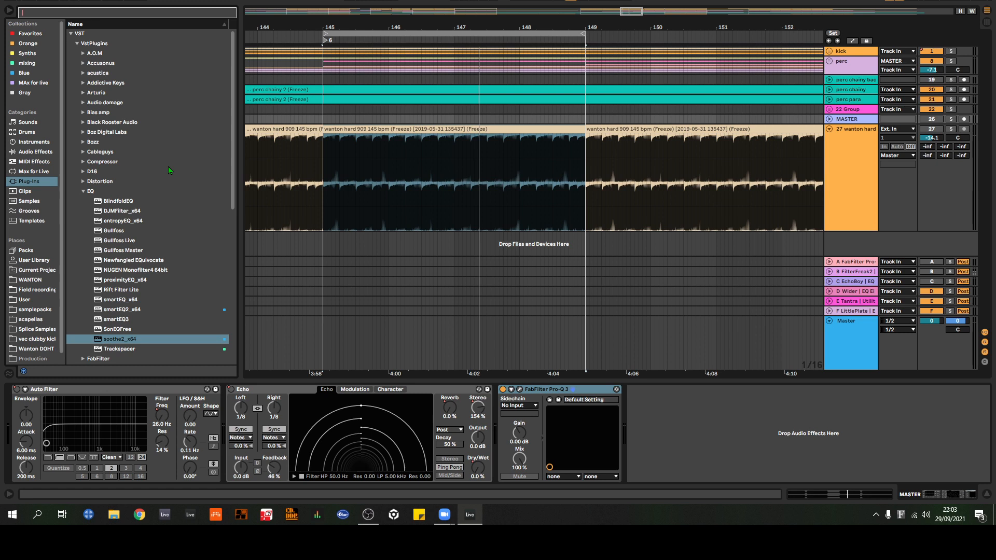
# Step: Add StandardCLIP from the Blue collection to the end of the device chain on the MASTER track
pyautogui.scroll(-5, 147, 165)
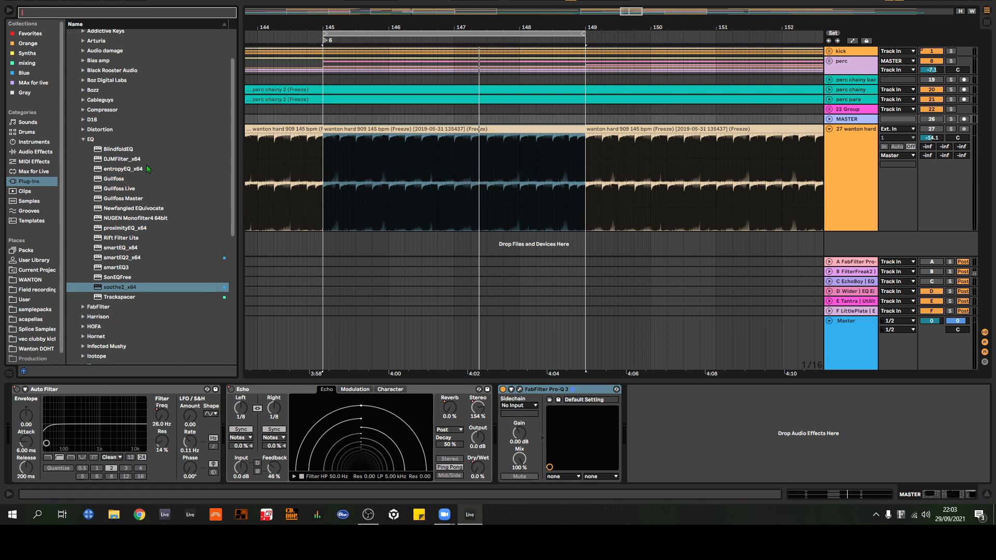
pyautogui.scroll(4, 176, 182)
pyautogui.scroll(1, 176, 182)
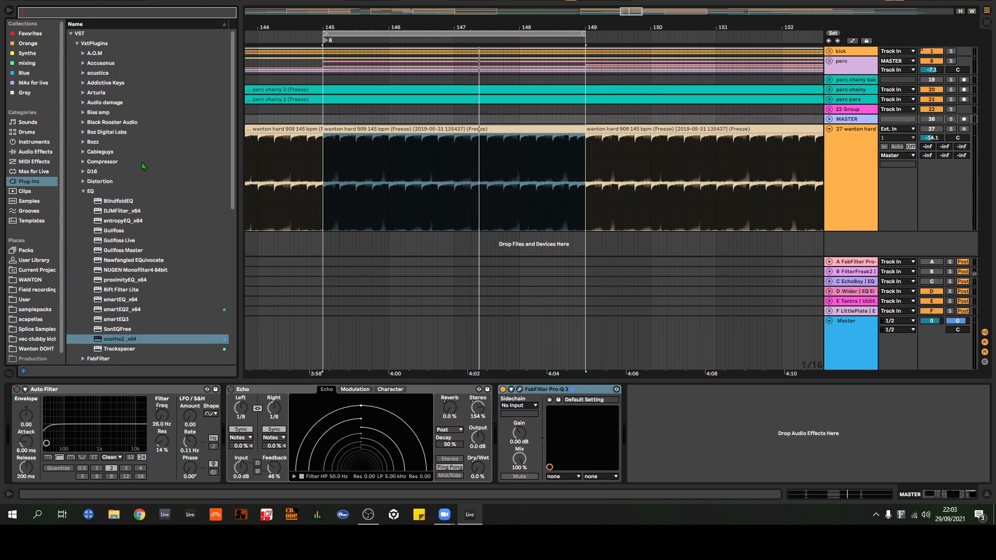
pyautogui.click(37, 74)
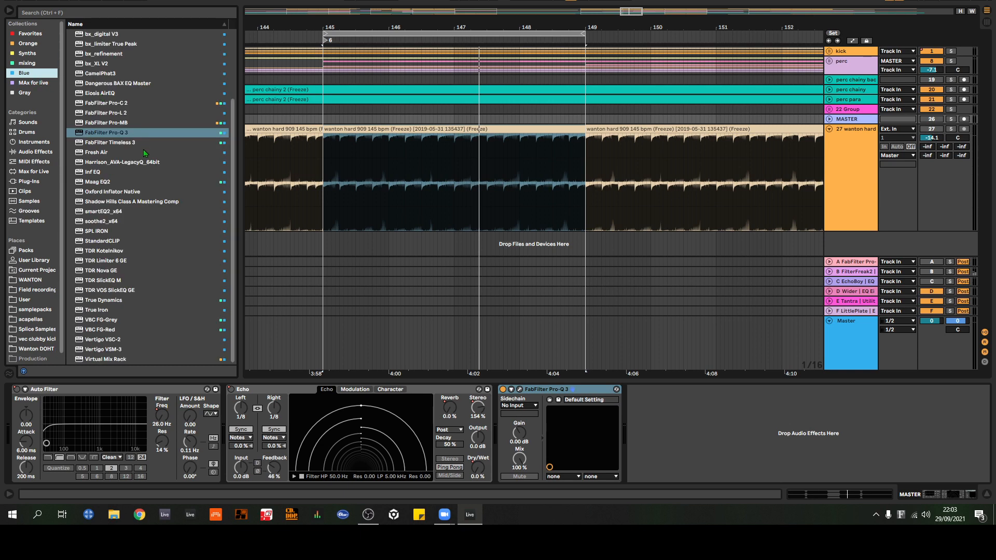
pyautogui.moveTo(103, 241); pyautogui.dragTo(679, 465)
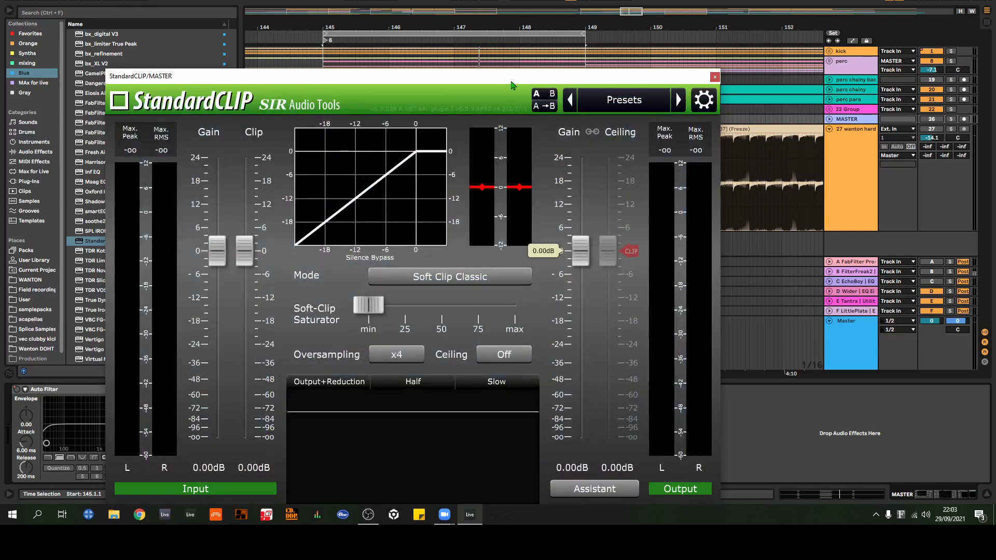
pyautogui.moveTo(512, 82); pyautogui.dragTo(598, 39)
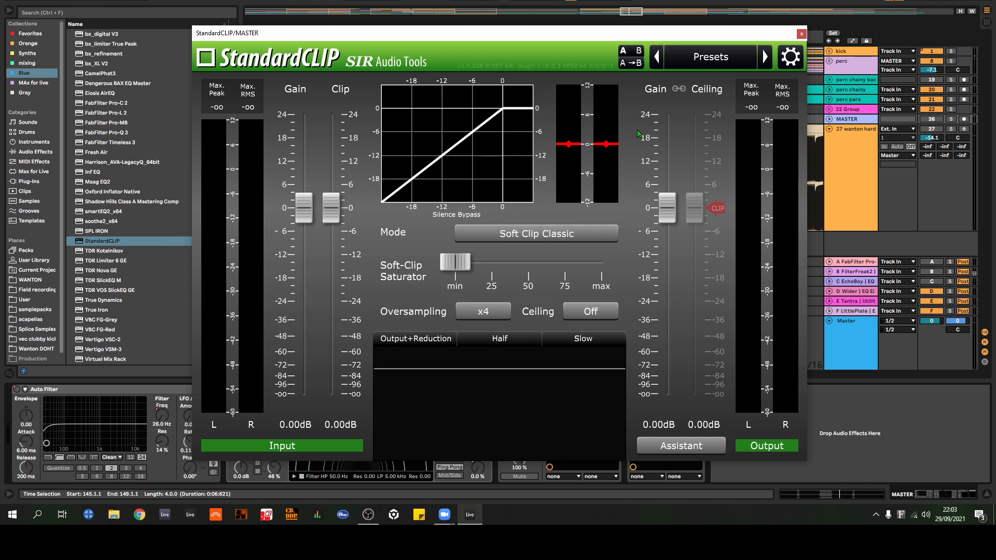
# Step: Set StandardCLIP's mode to Soft Clip Pro and sweep the Soft-Clip Saturator to max and back to min
pyautogui.click(537, 236)
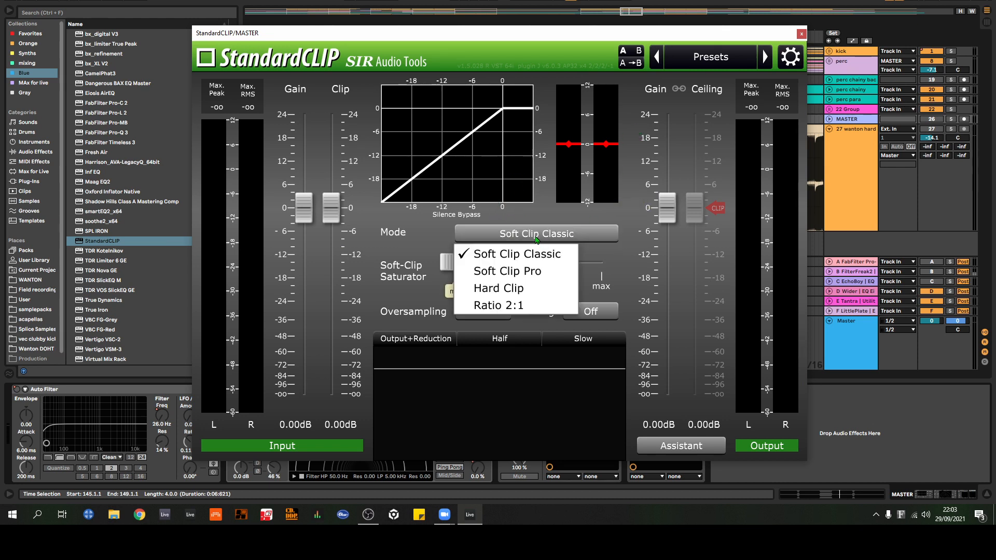
pyautogui.click(445, 239)
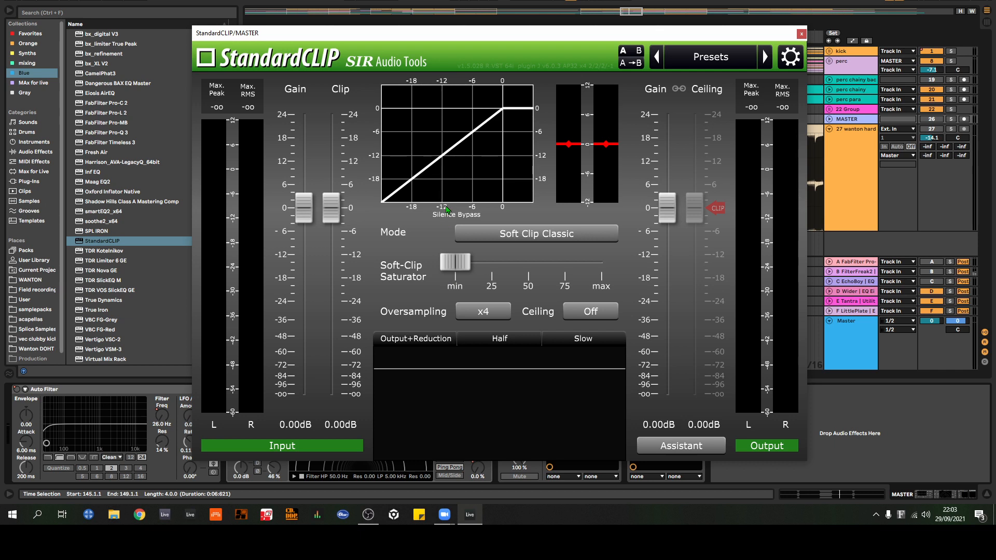
pyautogui.moveTo(280, 208); pyautogui.dragTo(303, 71)
pyautogui.doubleClick(303, 116)
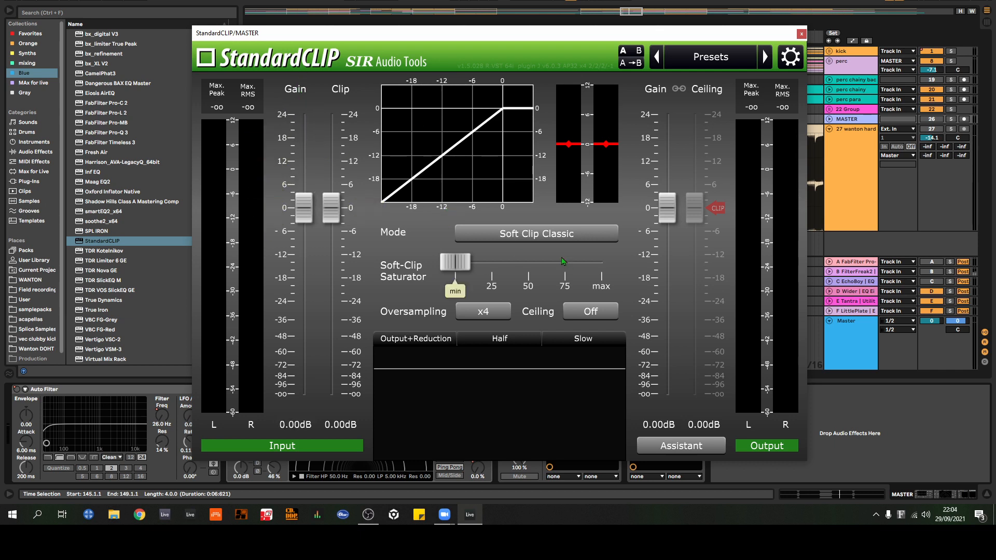
pyautogui.click(504, 236)
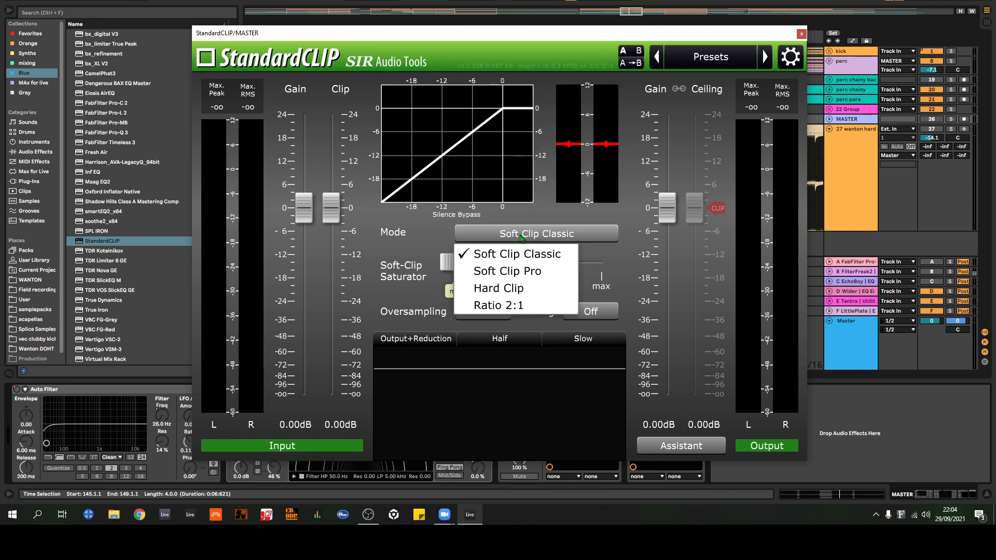
pyautogui.click(511, 272)
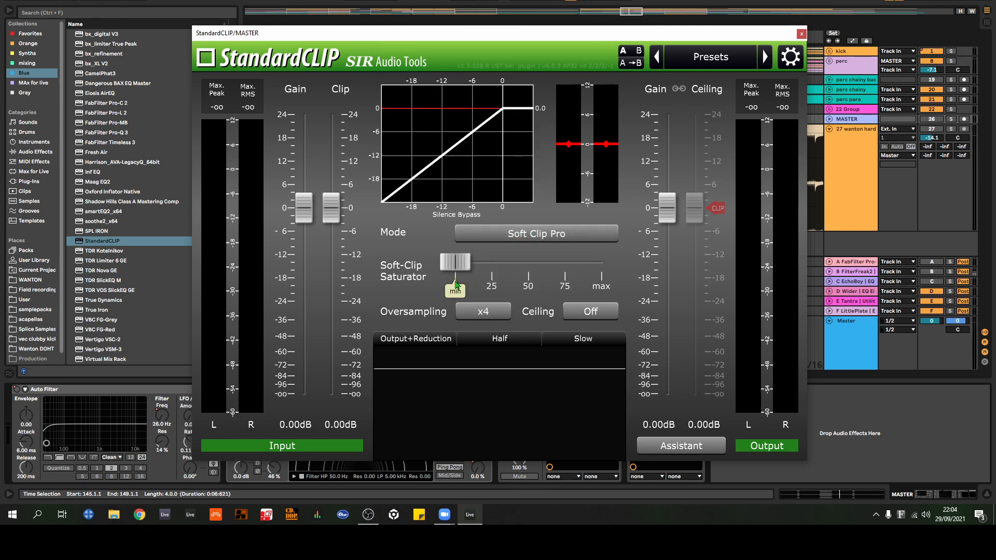
pyautogui.moveTo(457, 263)
pyautogui.mouseDown()
pyautogui.moveTo(528, 277)
pyautogui.moveTo(600, 274)
pyautogui.moveTo(456, 275)
pyautogui.mouseUp()
pyautogui.moveTo(455, 271); pyautogui.dragTo(670, 263)
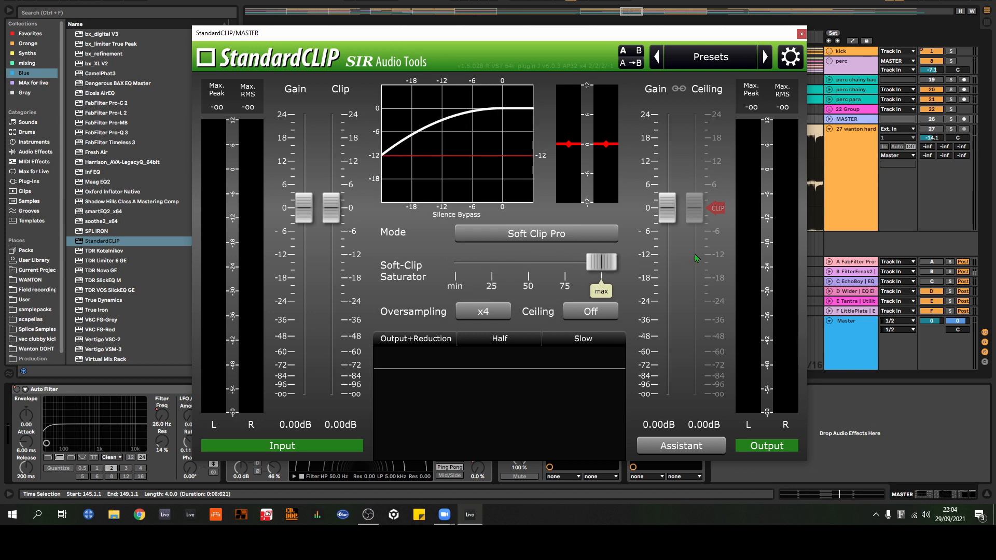
pyautogui.moveTo(602, 262); pyautogui.dragTo(407, 262)
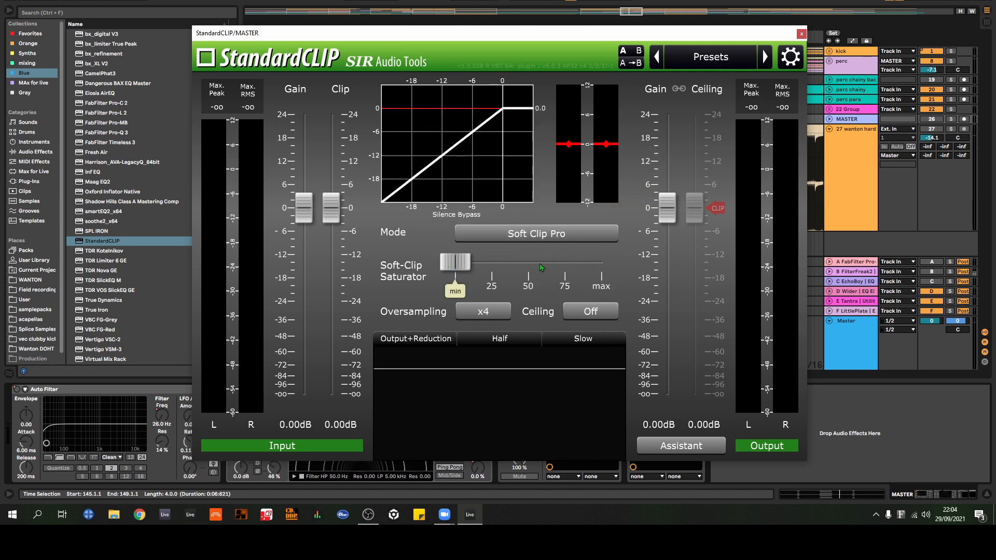
# Step: Close StandardCLIP and delete it from the MASTER track
pyautogui.click(472, 315)
pyautogui.click(394, 268)
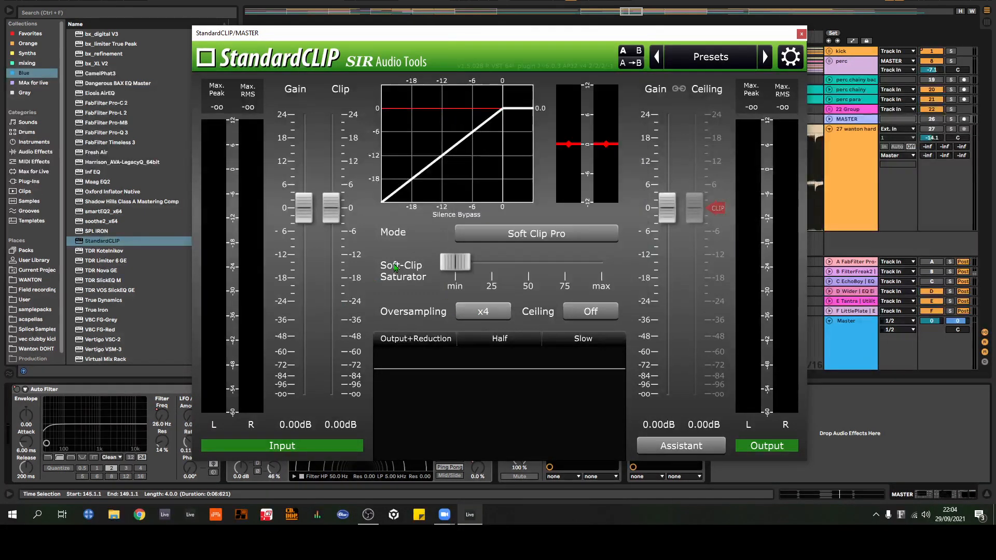
pyautogui.click(801, 33)
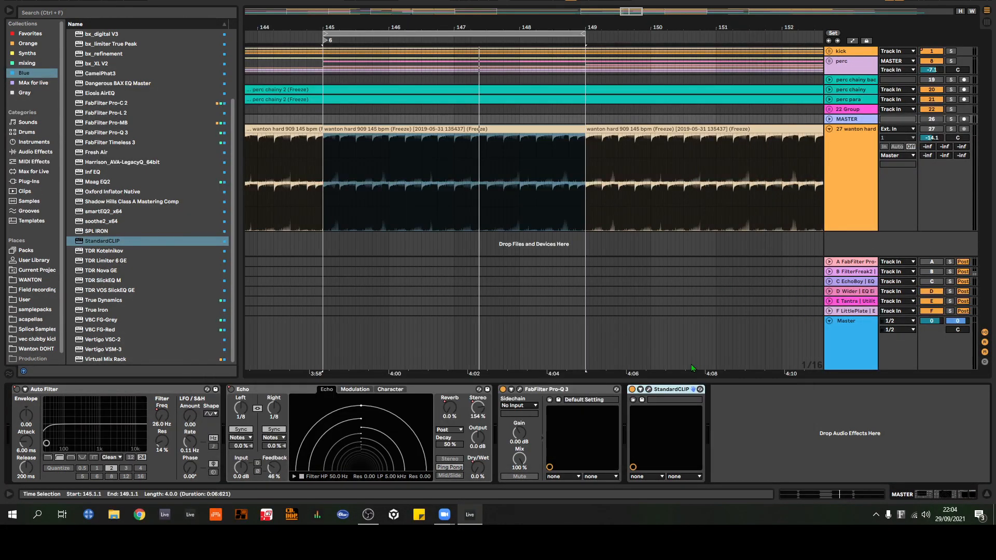
pyautogui.press('Delete')
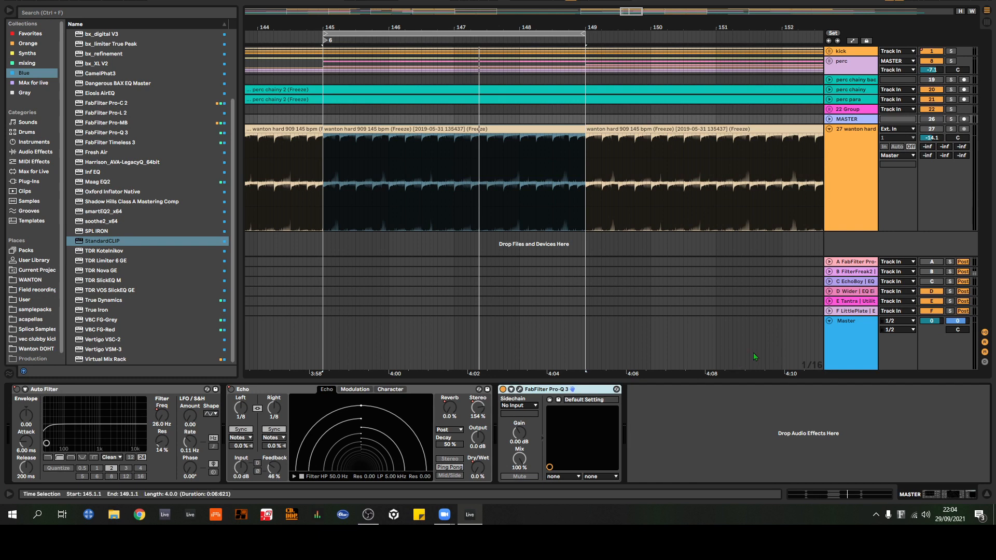
# Step: Add TDR Limiter 6 GE after FabFilter Pro-Q 3 on the MASTER track and turn off its Compressor and HF Lim modules
pyautogui.doubleClick(123, 261)
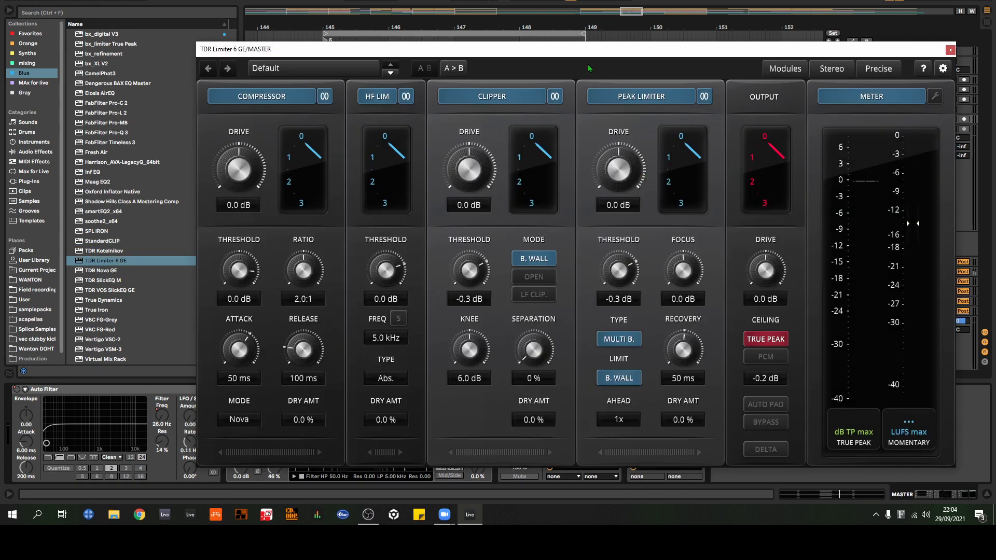
pyautogui.moveTo(589, 49); pyautogui.dragTo(525, 40)
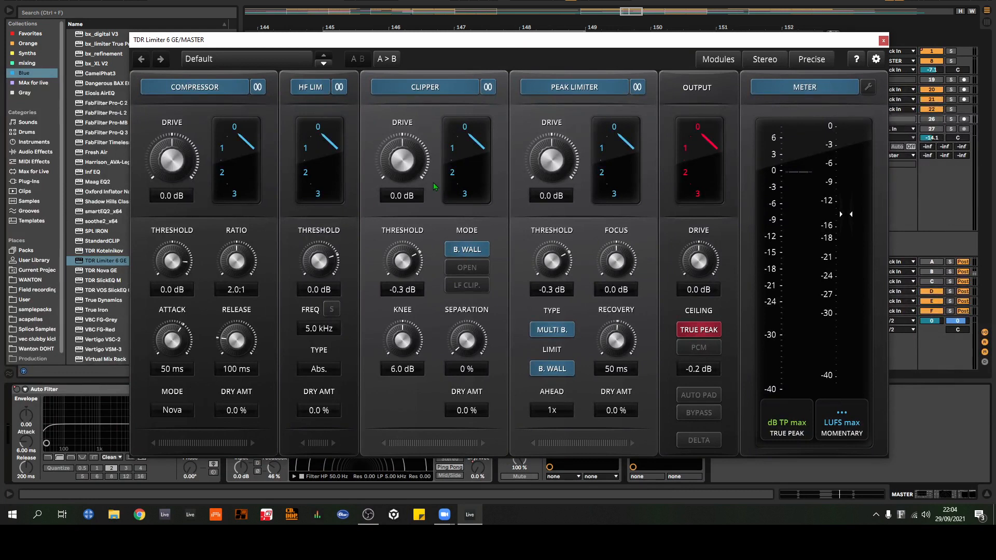
pyautogui.click(230, 92)
pyautogui.click(311, 87)
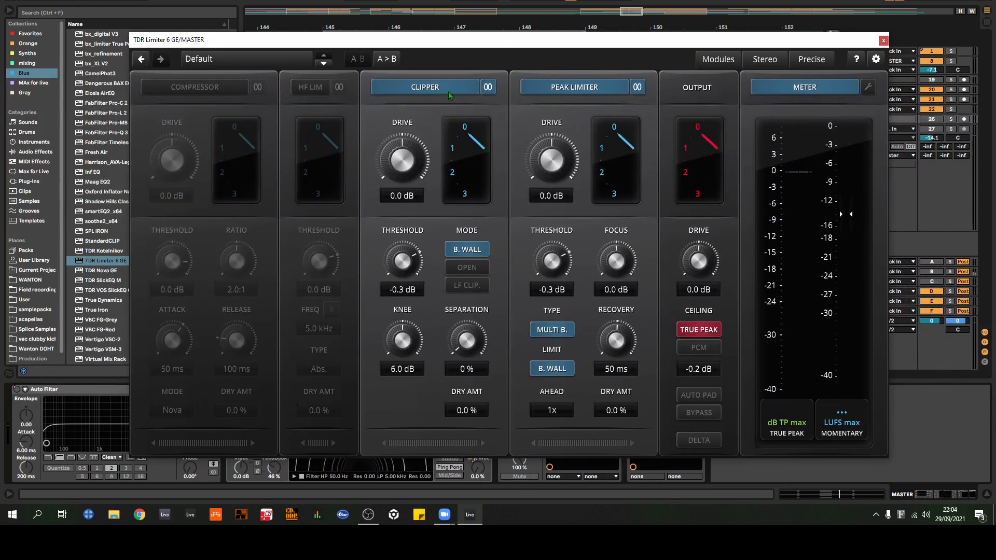
# Step: Switch the Clipper and Peak Limiter modules off and back on, and remove TDR Limiter 6 GE from the MASTER track
pyautogui.click(450, 93)
pyautogui.click(587, 93)
pyautogui.click(463, 92)
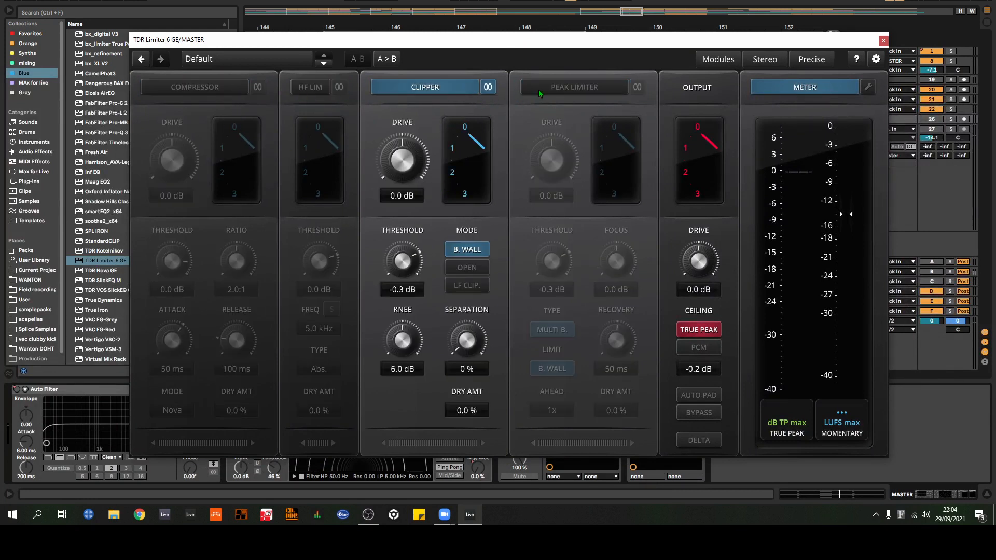
pyautogui.click(598, 91)
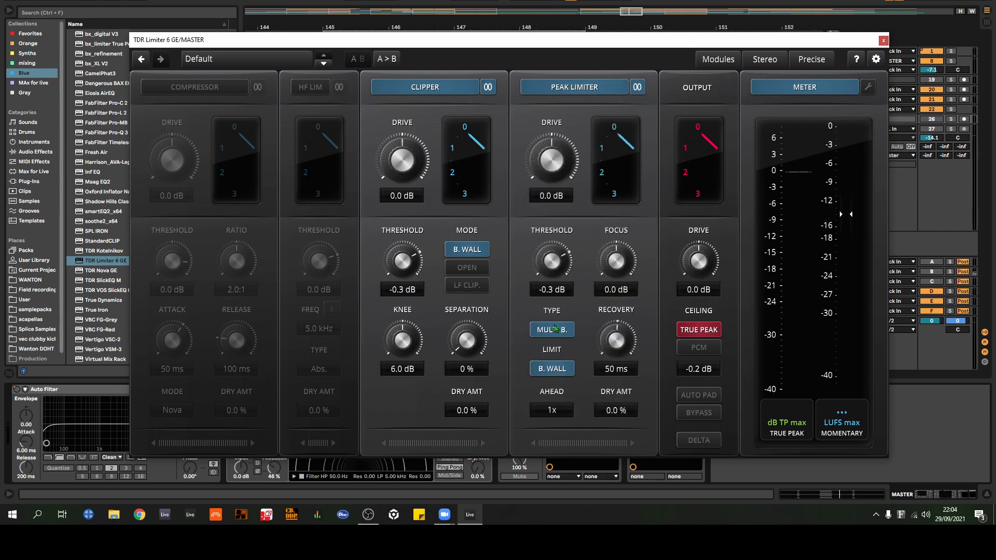
pyautogui.moveTo(666, 47); pyautogui.dragTo(678, 37)
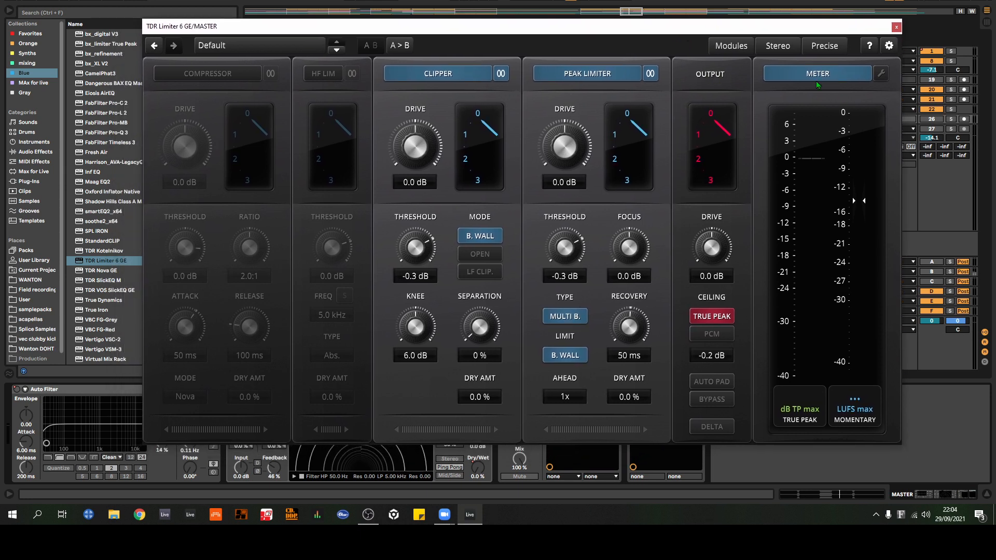
pyautogui.click(897, 28)
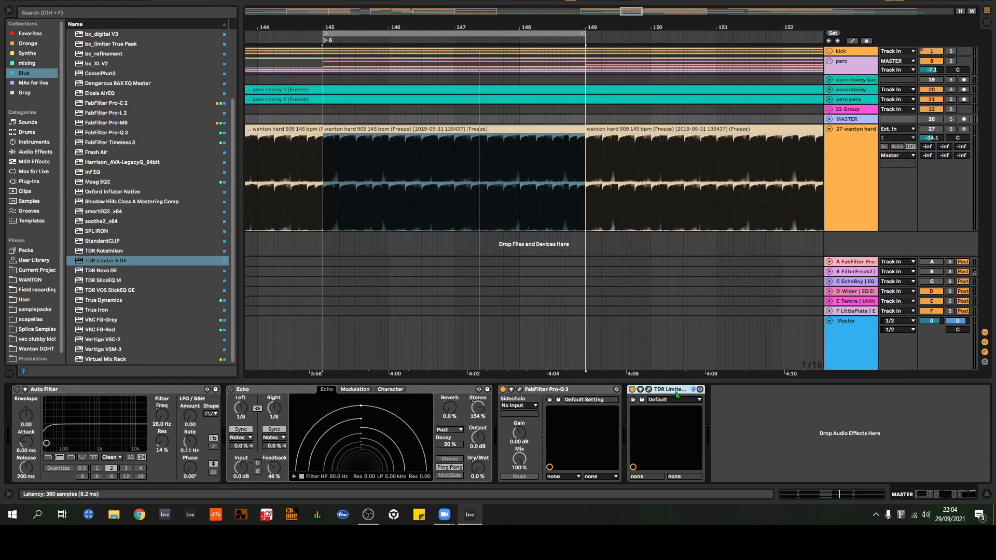
pyautogui.press('Delete')
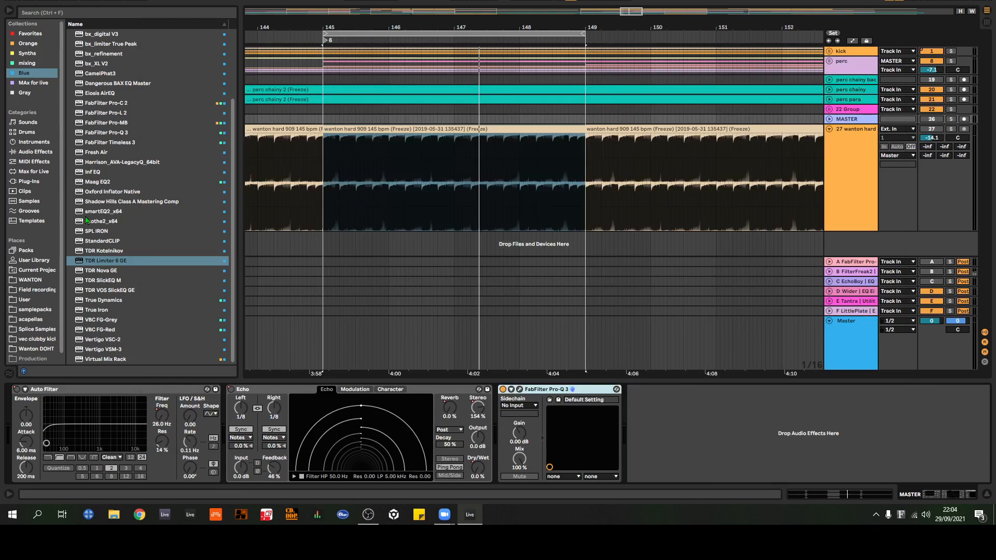
# Step: Browse the Plugin Alliance folder among the VST plug-ins
pyautogui.click(33, 181)
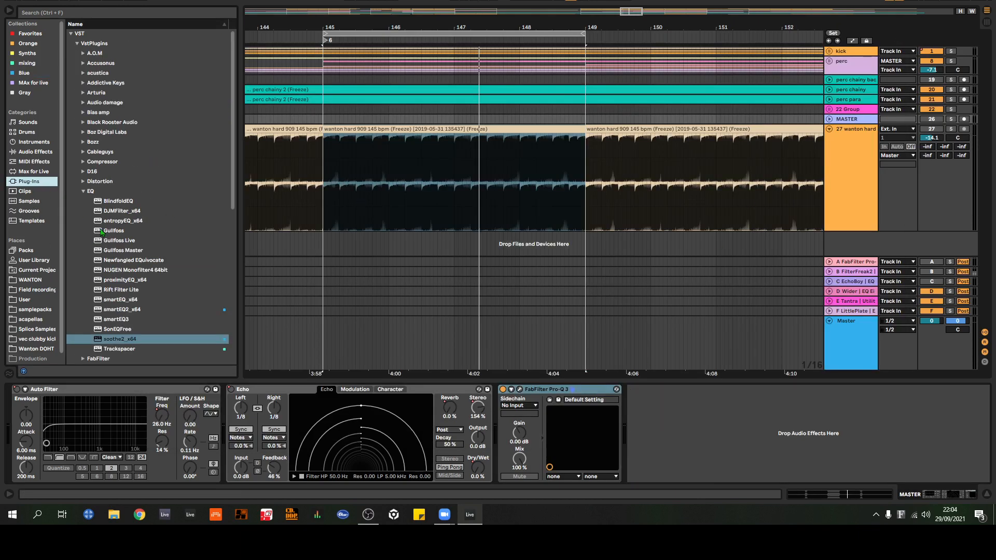
pyautogui.click(84, 181)
pyautogui.scroll(-4, 98, 220)
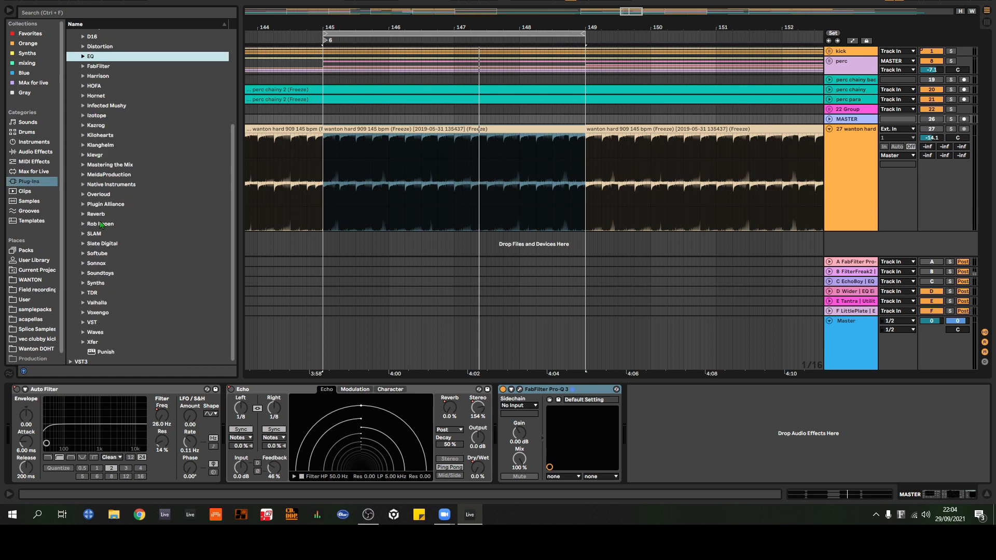
pyautogui.click(96, 205)
pyautogui.click(83, 204)
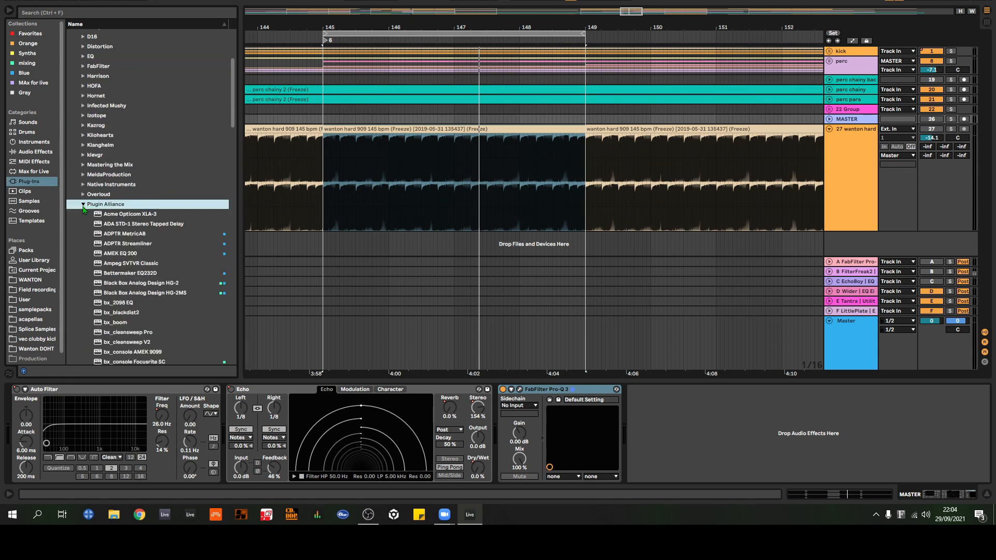
pyautogui.scroll(-2, 83, 212)
pyautogui.scroll(-6, 83, 212)
pyautogui.scroll(4, 85, 213)
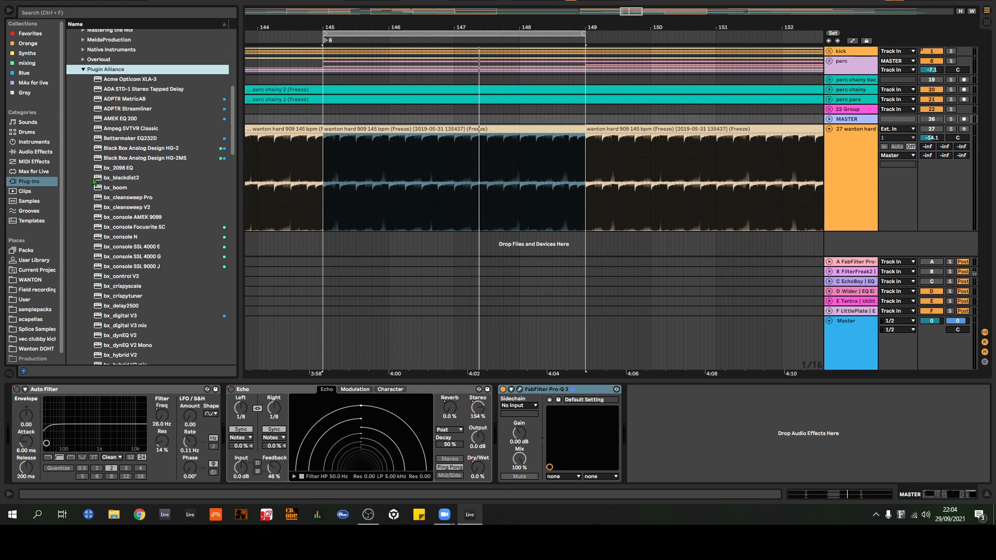
pyautogui.click(83, 100)
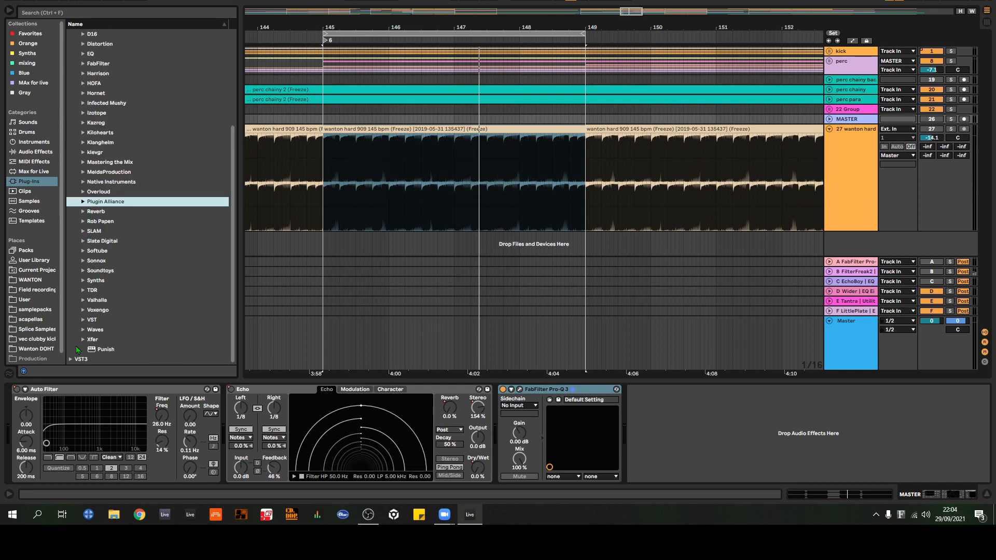
# Step: Add API-2500 Stereo from the Waves folder's WaveShell1-VST 9.92_x64 to the end of the MASTER track's device chain
pyautogui.click(83, 330)
pyautogui.scroll(-3, 83, 333)
pyautogui.click(91, 260)
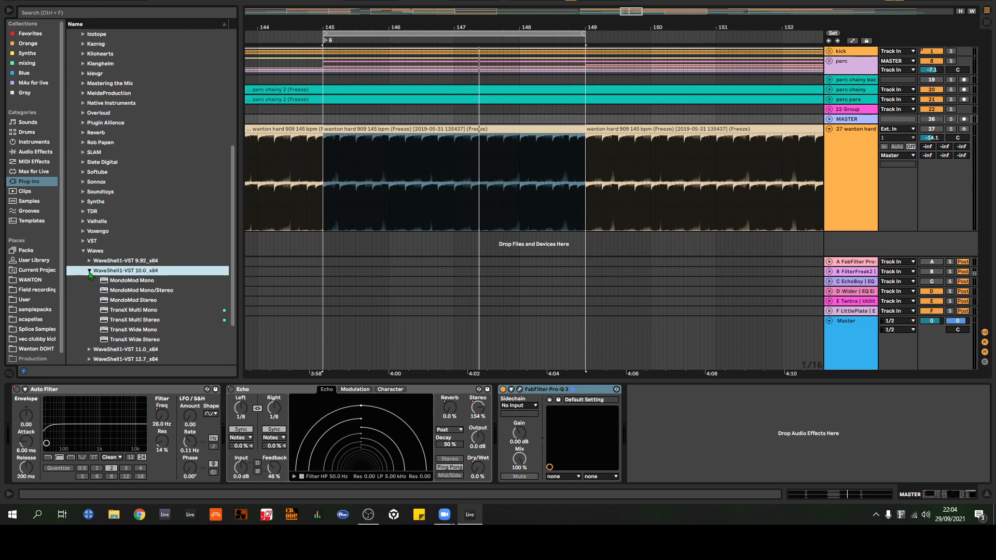
pyautogui.click(89, 261)
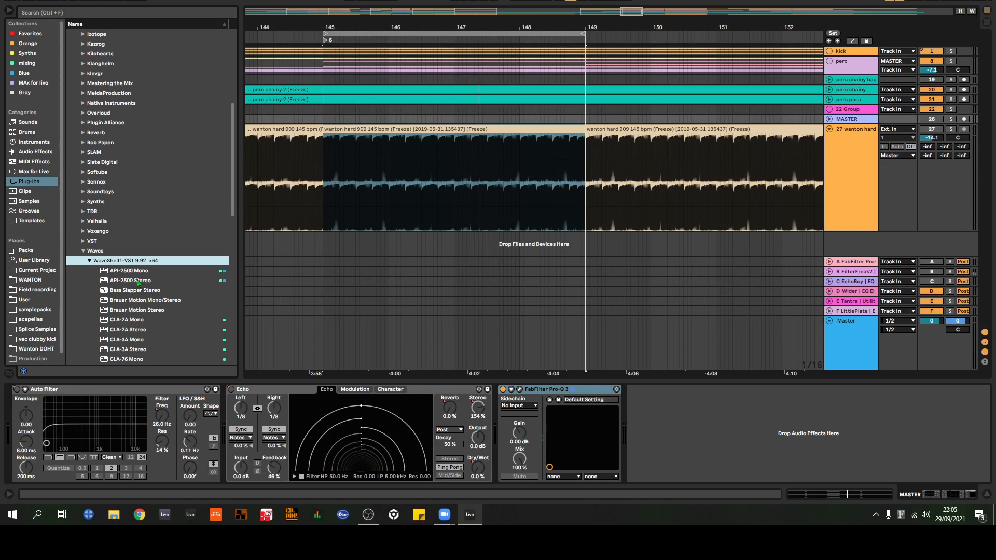
pyautogui.moveTo(136, 282); pyautogui.dragTo(707, 428)
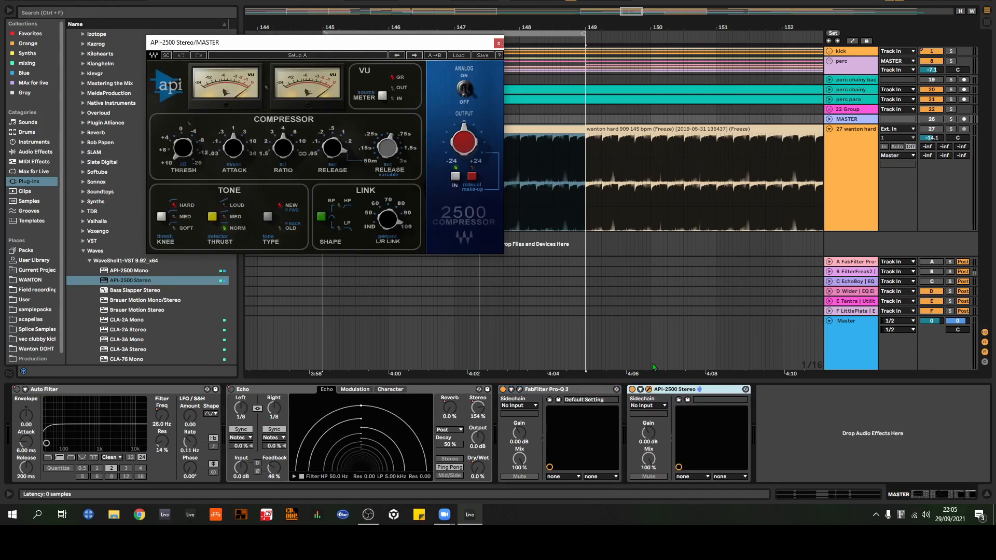
pyautogui.moveTo(414, 42); pyautogui.dragTo(575, 171)
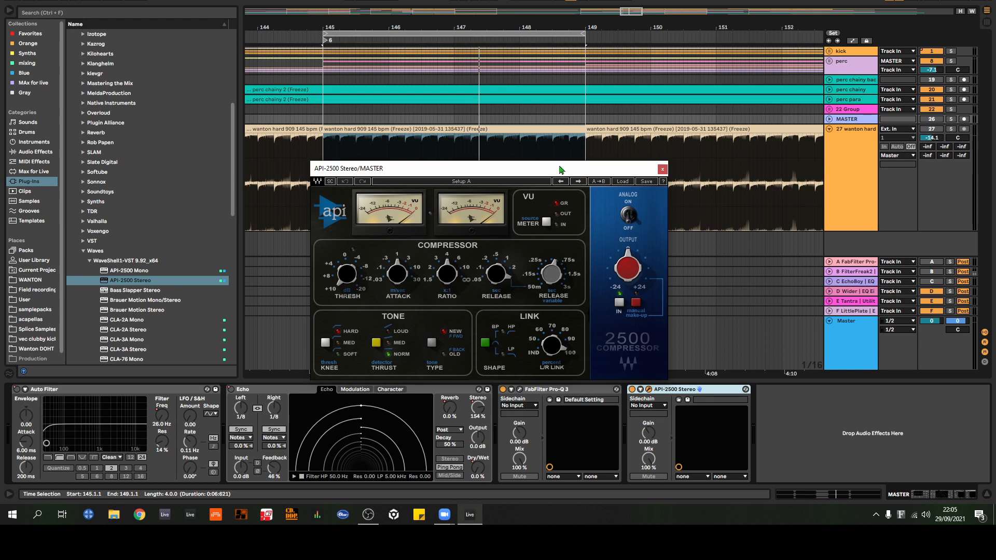
# Step: Try API-2500's analog switch, manual make-up switch and output knob
pyautogui.click(629, 214)
pyautogui.click(636, 302)
pyautogui.moveTo(628, 271)
pyautogui.mouseDown()
pyautogui.moveTo(614, 248)
pyautogui.moveTo(627, 267)
pyautogui.mouseUp()
# Step: Close API-2500 Stereo, and delete it and FabFilter Pro-Q 3 from the MASTER track
pyautogui.click(662, 169)
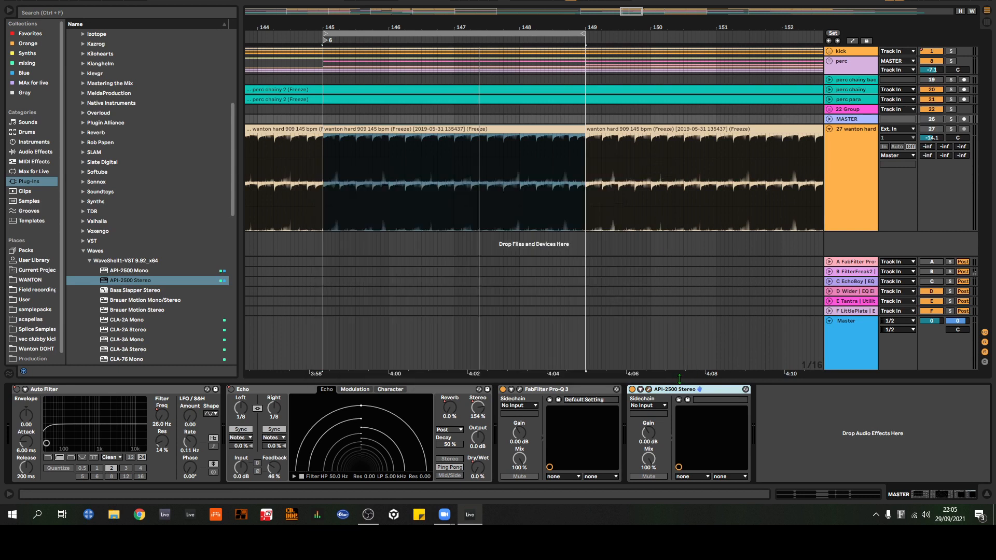
pyautogui.press('Delete')
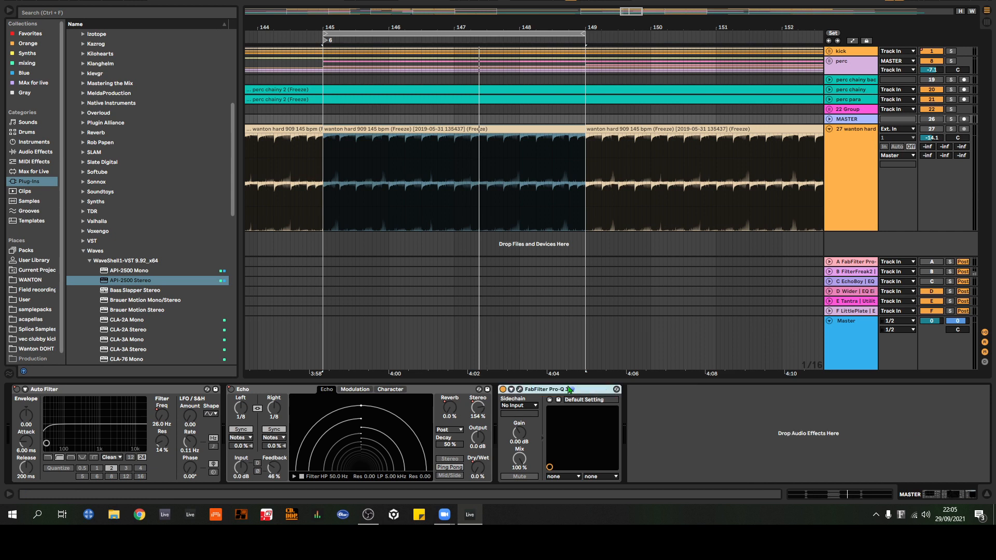
pyautogui.press('Delete')
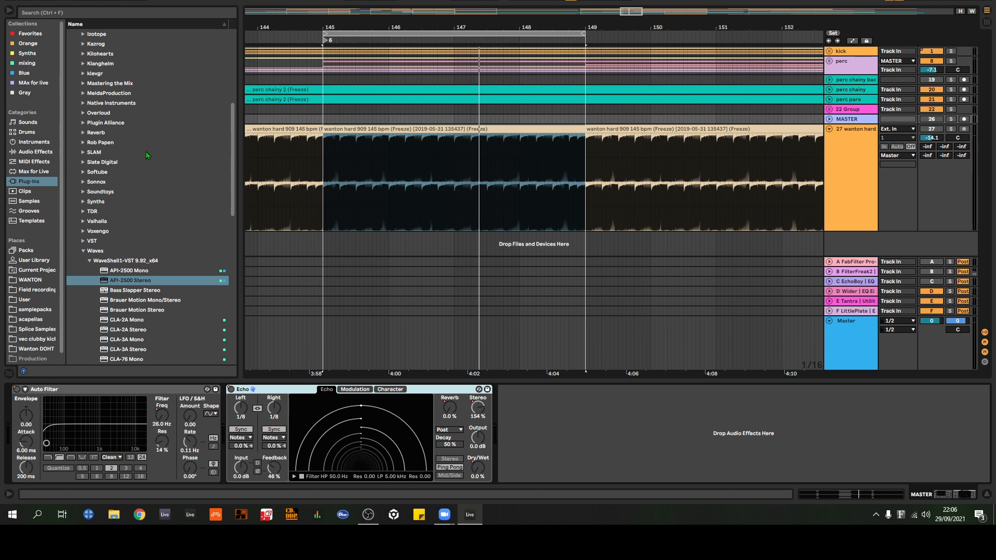
# Step: Collapse the Waves folder and browse the vendor folders in VstPlugins
pyautogui.click(84, 251)
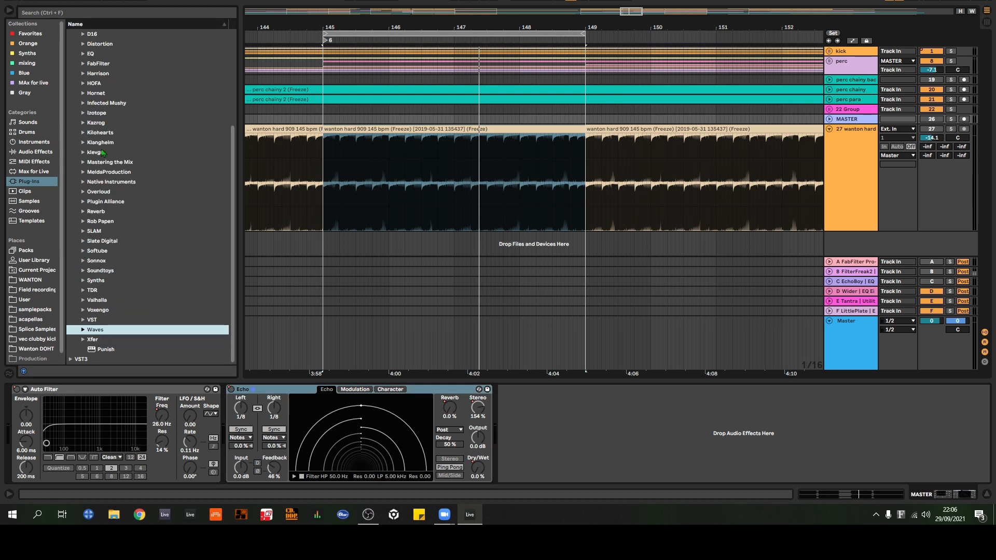
pyautogui.scroll(5, 113, 145)
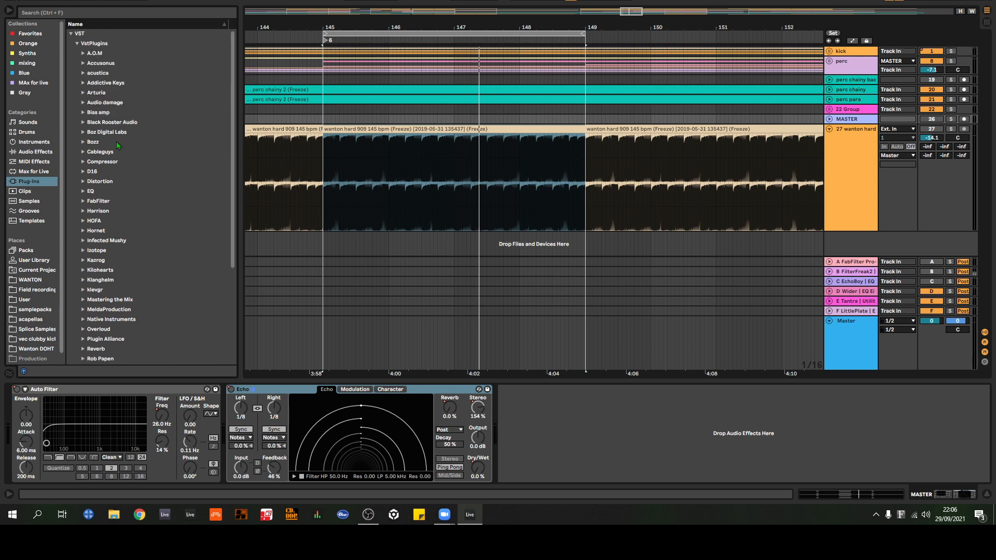
pyautogui.scroll(-5, 123, 147)
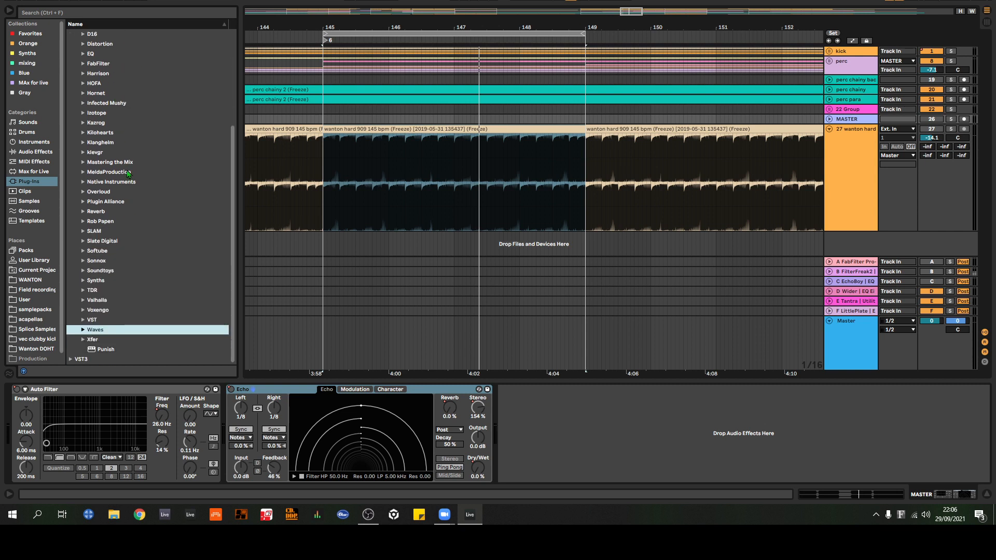
# Step: Try Saturator's Soft Clip option at the end of the MASTER track's device chain, and remove the device
pyautogui.click(20, 153)
pyautogui.scroll(-2, 109, 223)
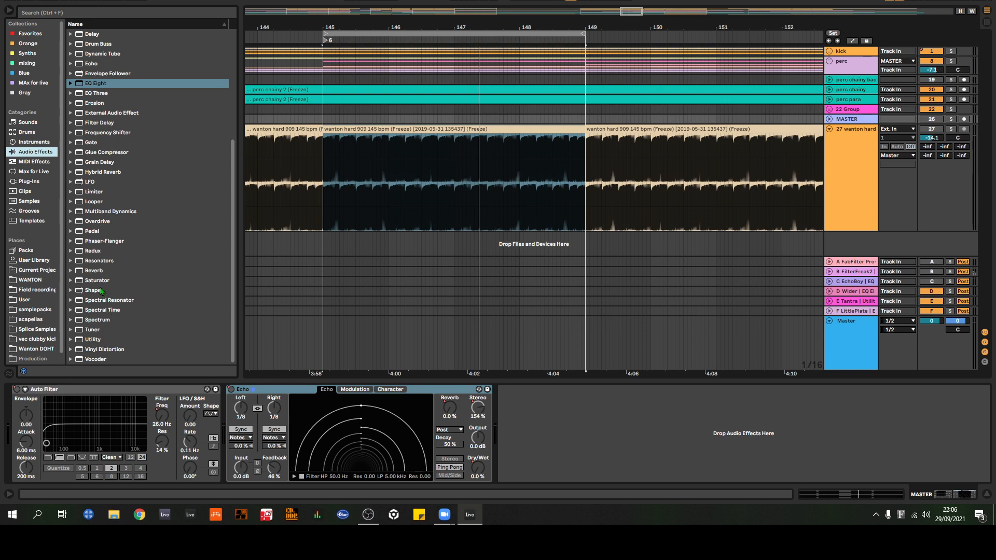
pyautogui.moveTo(99, 280); pyautogui.dragTo(543, 428)
pyautogui.click(600, 418)
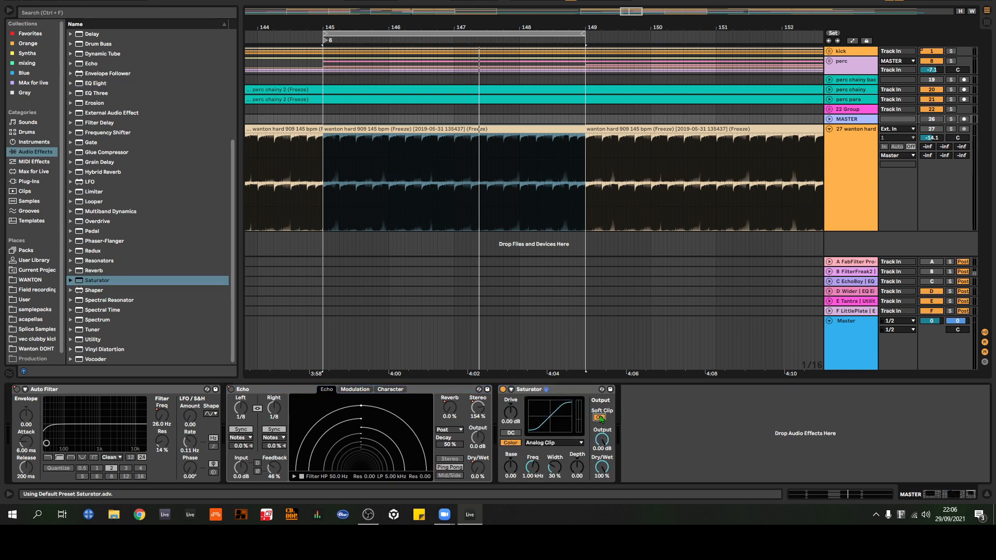
pyautogui.click(599, 418)
pyautogui.click(576, 389)
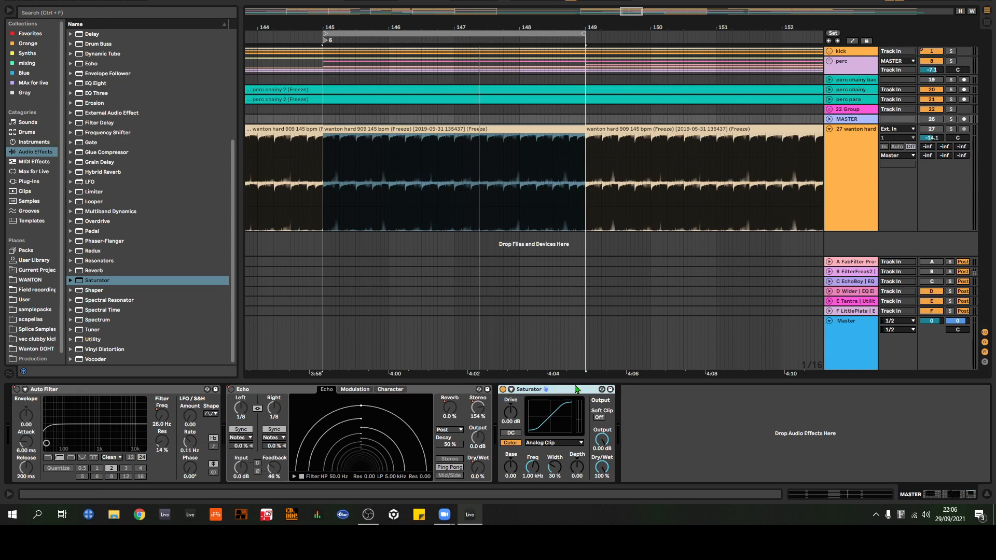
pyautogui.press('Delete')
# Step: Try Glue Compressor's Soft clip option at the end of the MASTER track's device chain, and remove the device
pyautogui.moveTo(89, 155); pyautogui.dragTo(641, 429)
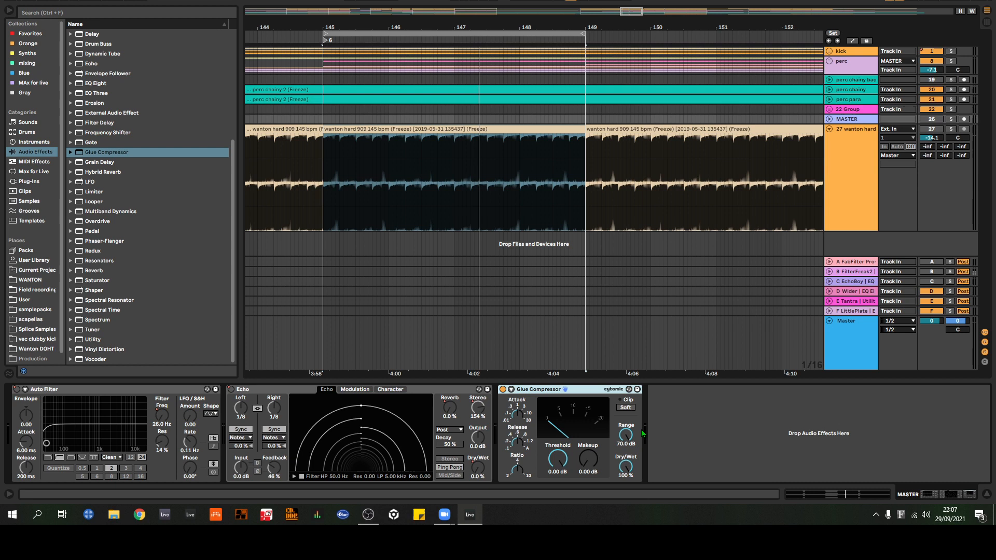
pyautogui.click(626, 408)
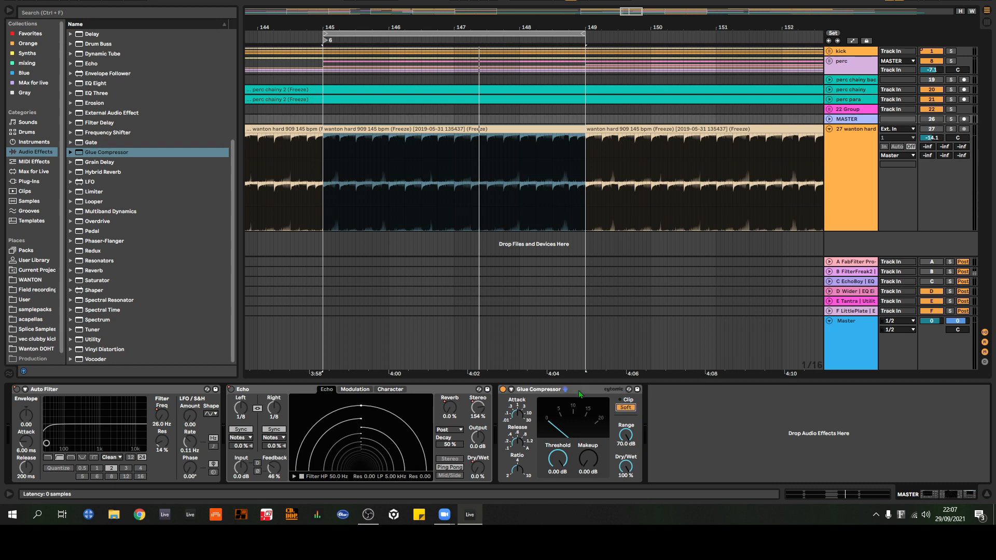
pyautogui.click(579, 393)
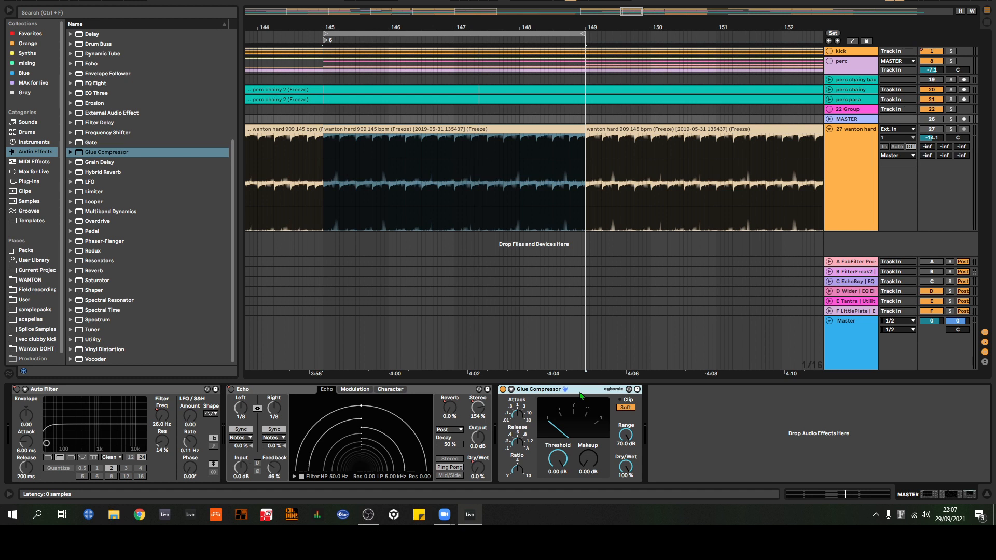
pyautogui.press('Delete')
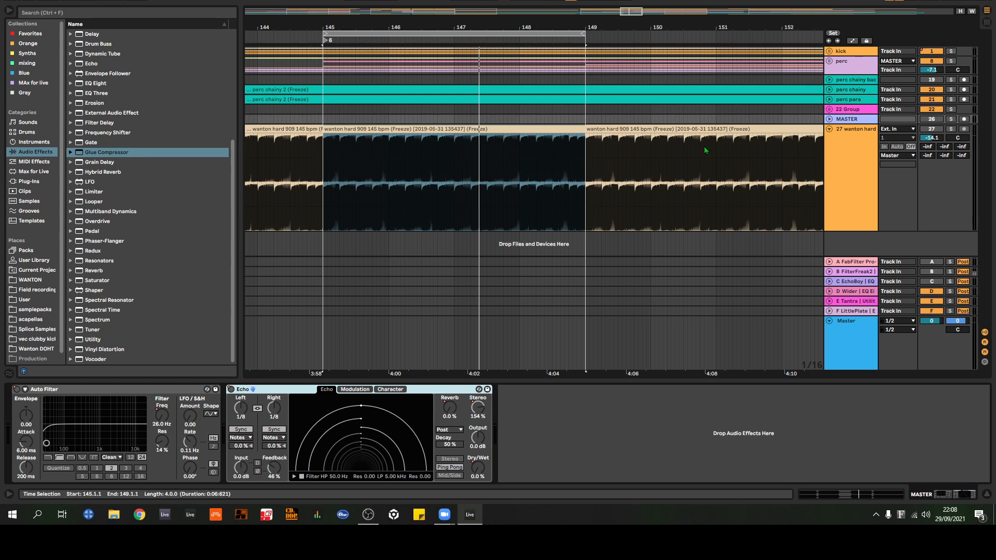
# Step: Fold track 27 wanton hard and insert a new audio track below it
pyautogui.click(829, 129)
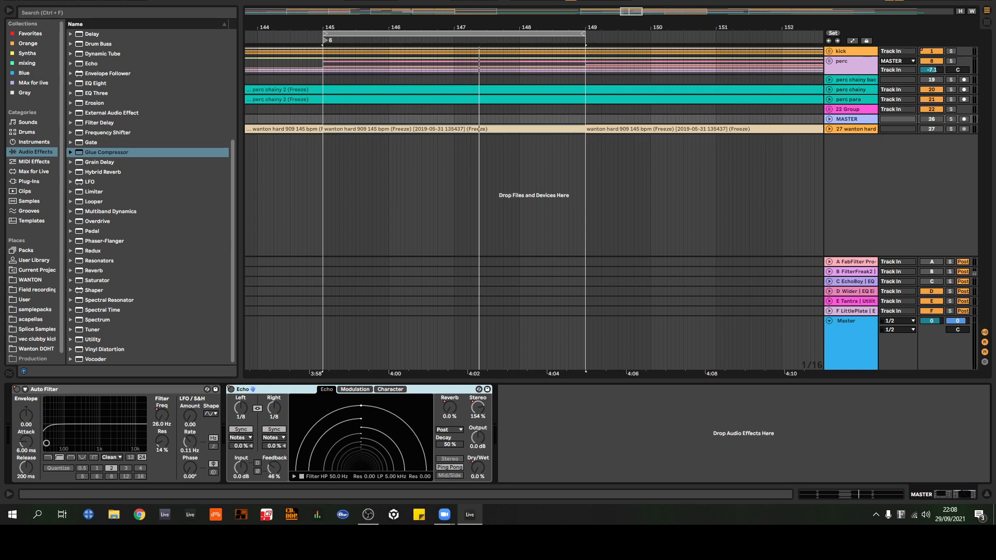
pyautogui.hotkey('alt', 'Tab')
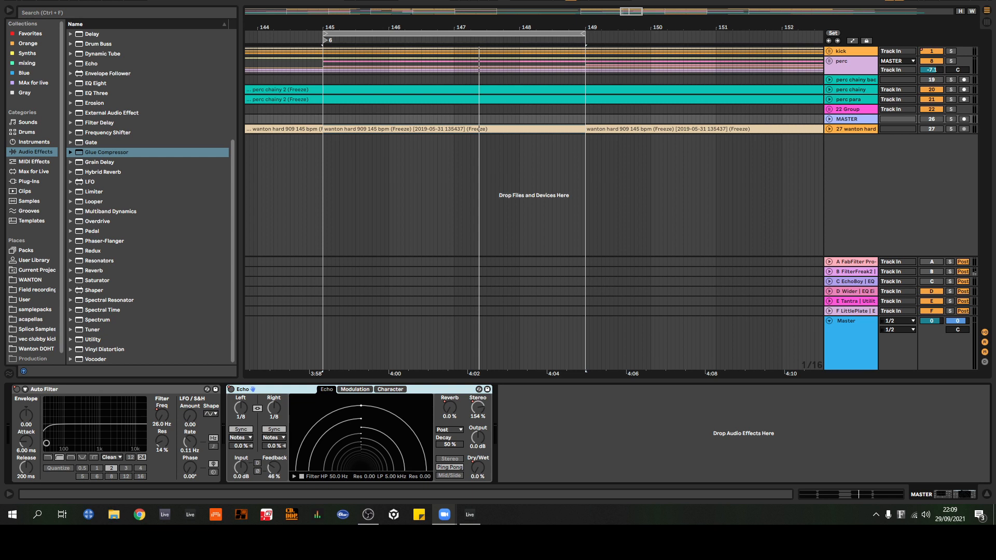
pyautogui.click(850, 132)
pyautogui.hotkey('ctrl', 't')
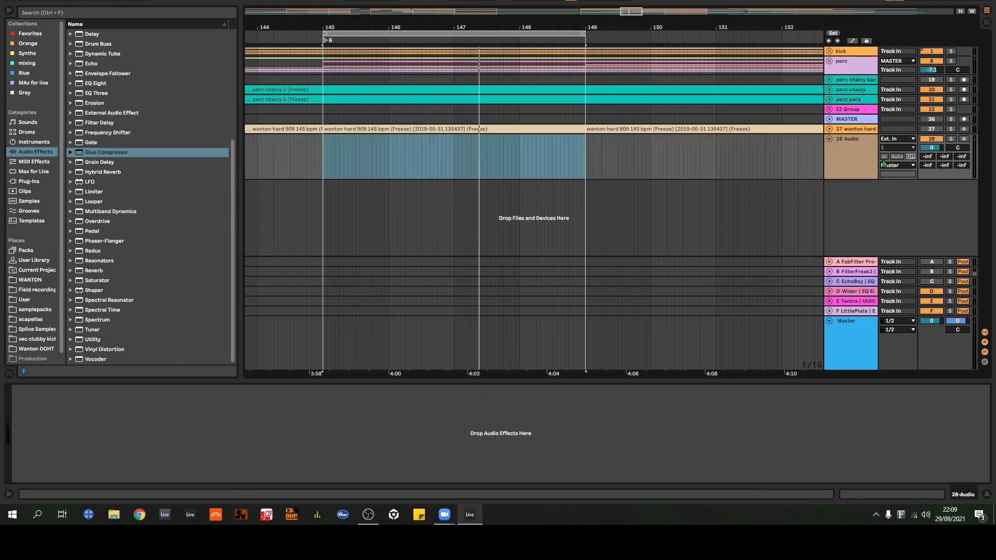
# Step: Add the Gate audio effect to the 28 Audio track
pyautogui.click(850, 155)
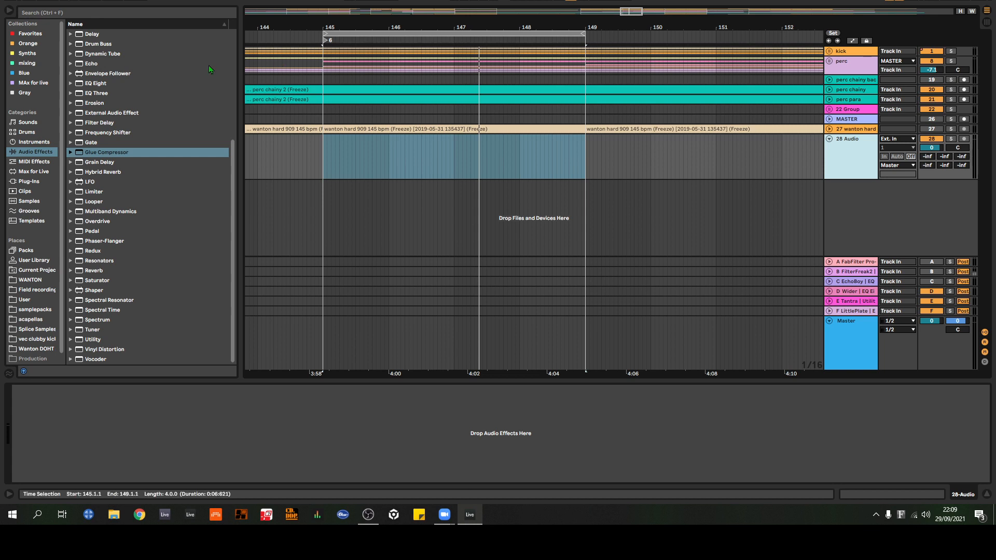
pyautogui.click(102, 146)
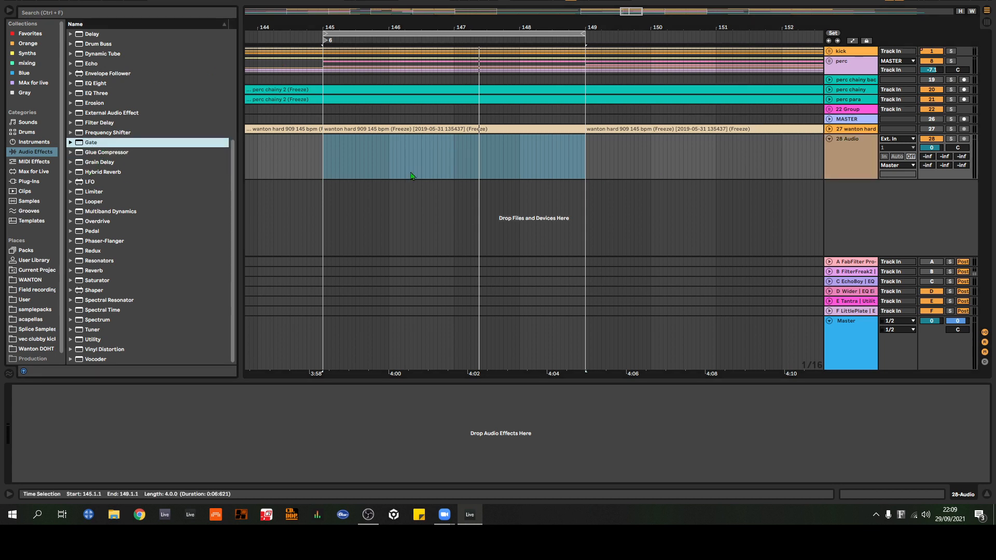
pyautogui.moveTo(777, 166); pyautogui.dragTo(858, 157)
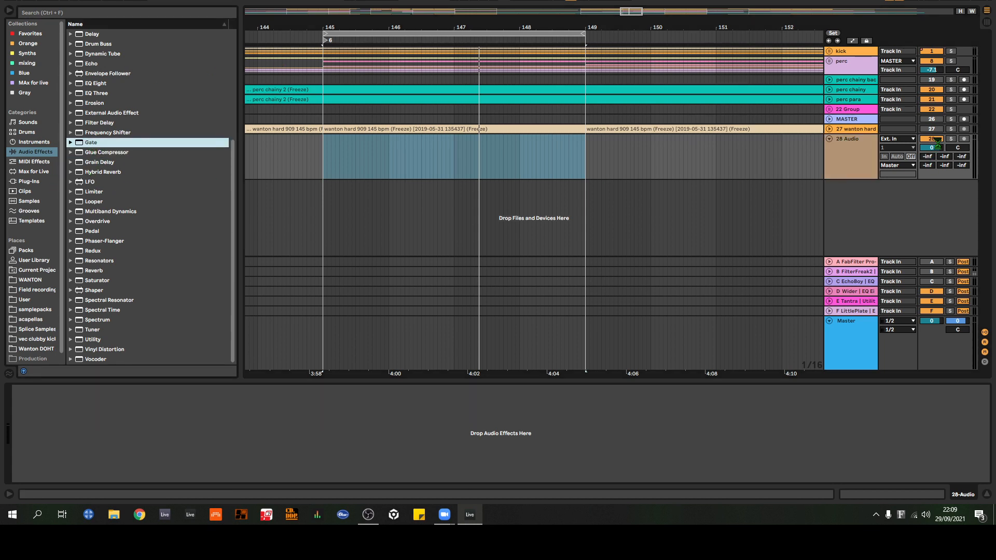
pyautogui.press('space')
pyautogui.press('space')
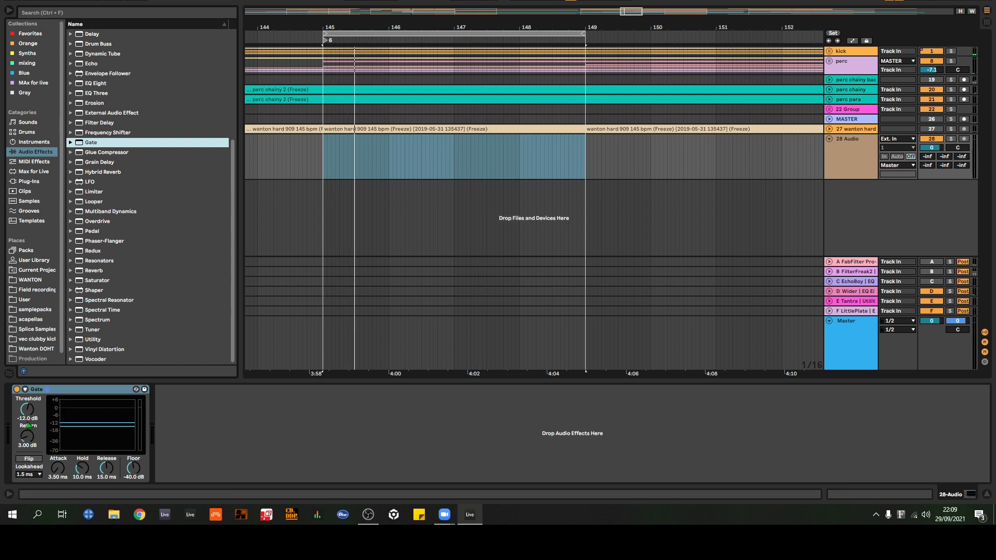
# Step: Expand Gate's sidechain section, choose kick as its audio source, and start playback
pyautogui.click(25, 389)
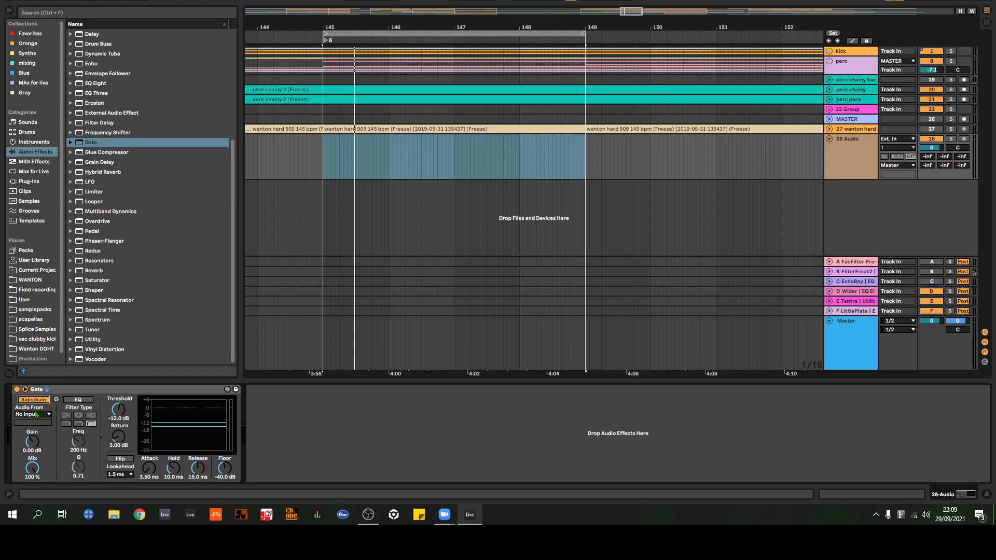
pyautogui.click(31, 414)
pyautogui.click(26, 133)
pyautogui.press('space')
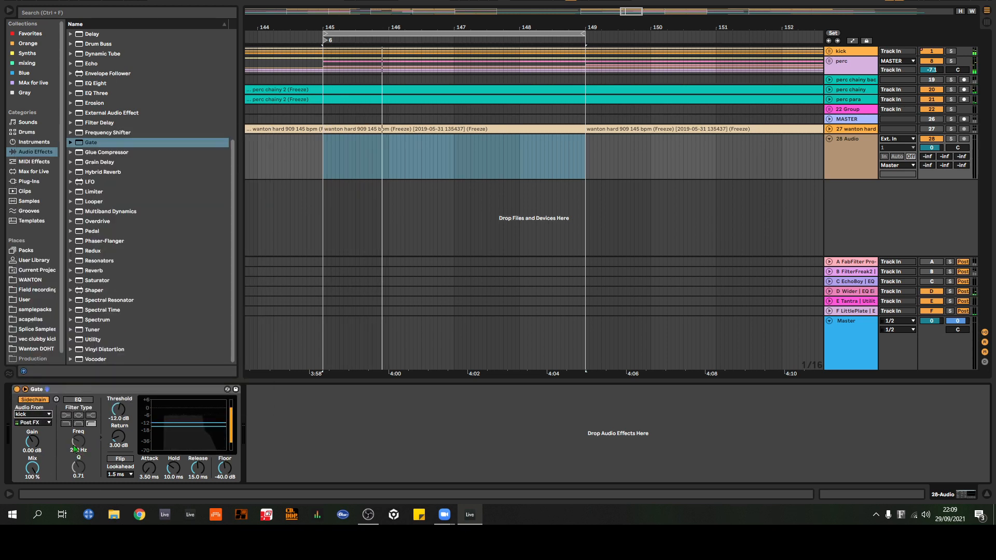
# Step: Enable Gate's sidechain EQ at 305 Hz, and turn on Flip with a threshold of -14.2 dB
pyautogui.click(77, 400)
pyautogui.press('space')
pyautogui.press('space')
pyautogui.moveTo(86, 451)
pyautogui.mouseDown()
pyautogui.moveTo(85, 439)
pyautogui.moveTo(80, 447)
pyautogui.mouseUp()
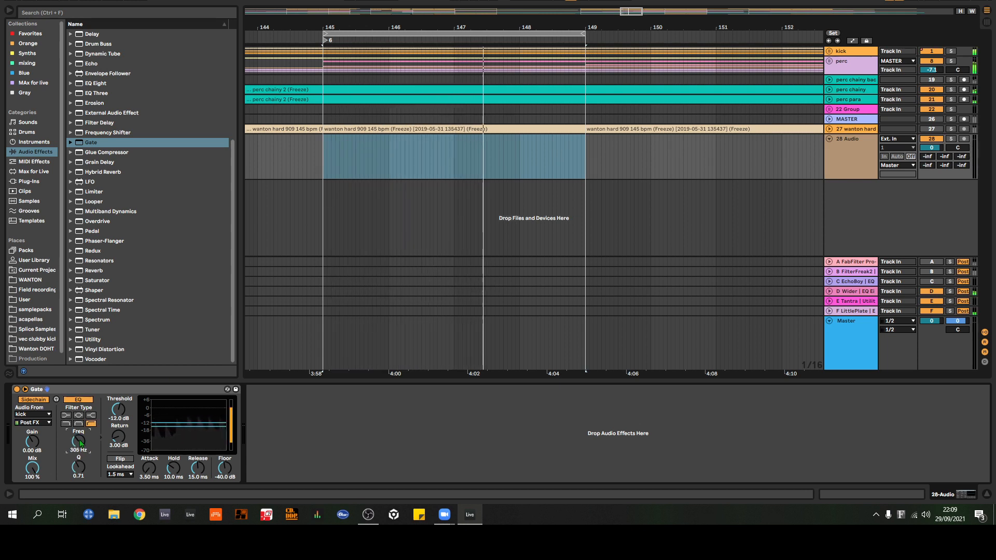
pyautogui.click(122, 460)
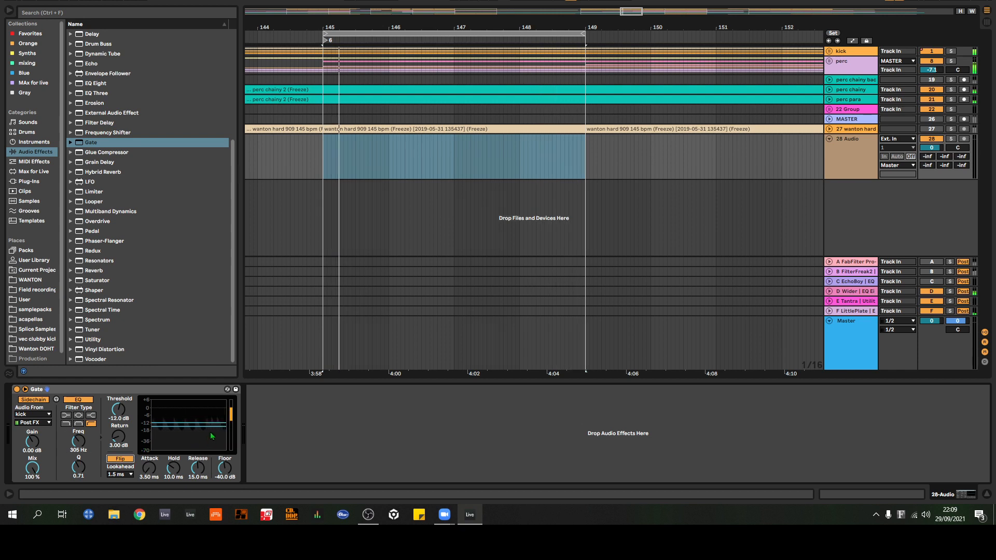
pyautogui.moveTo(195, 423); pyautogui.dragTo(194, 426)
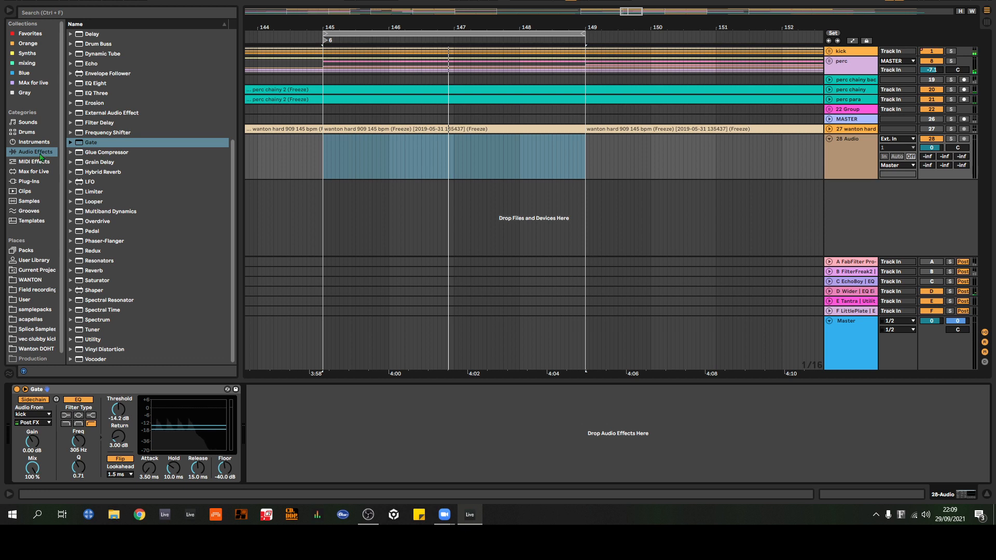
# Step: Load Double Bass Solo Legato.adg from the Sounds category onto a new track and play a test note
pyautogui.click(27, 122)
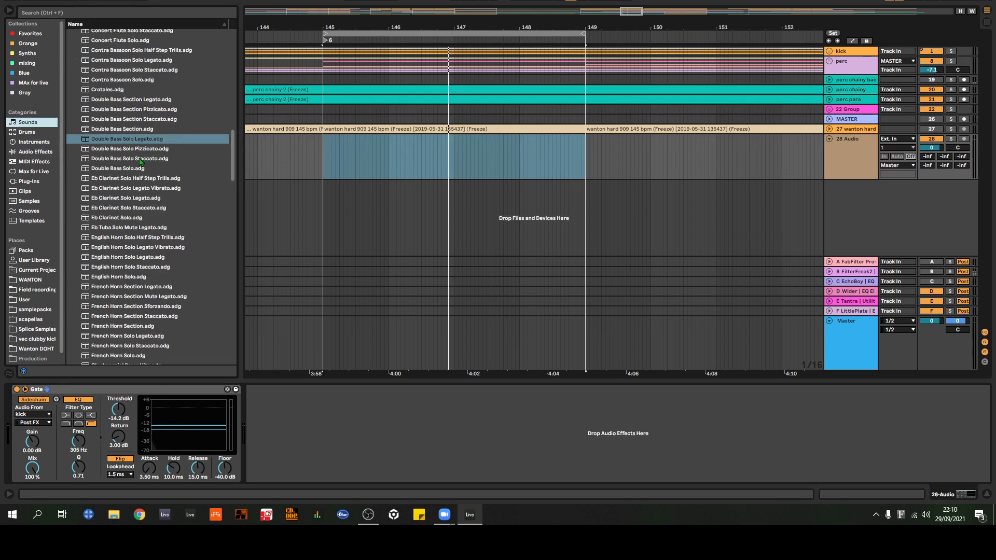
pyautogui.scroll(2, 140, 177)
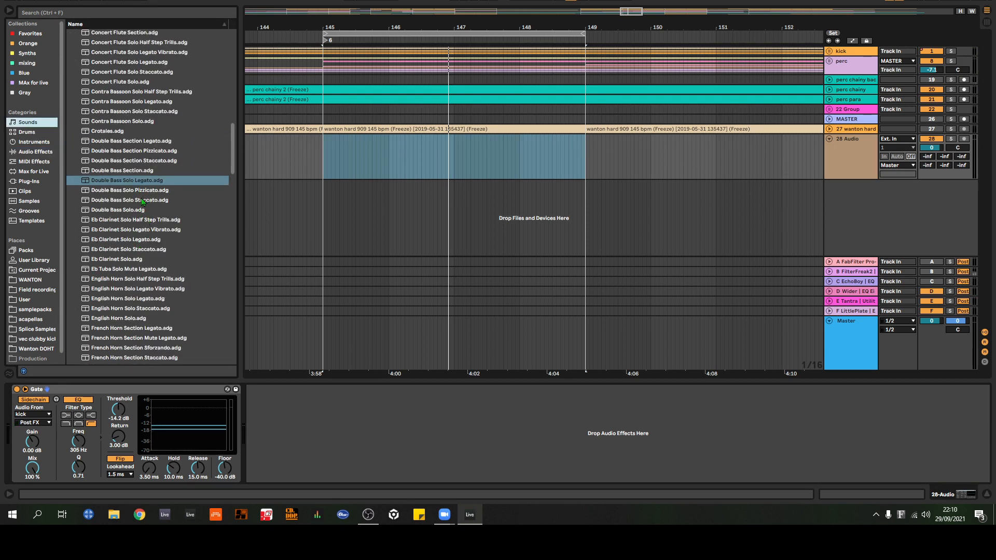
pyautogui.click(118, 182)
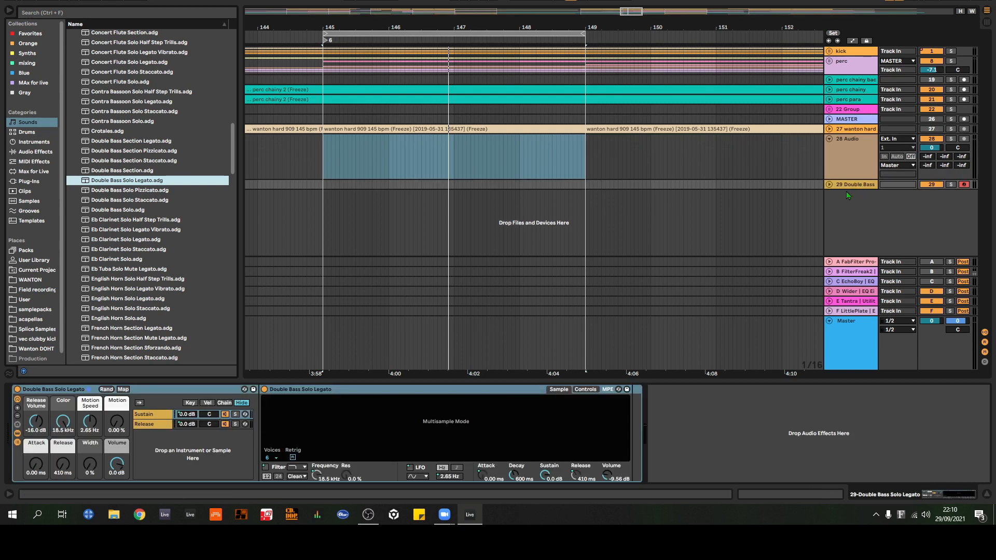
pyautogui.press('a')
# Step: Move Gate from the 28 Audio track to the 29 Double Bass track and play the arrangement
pyautogui.click(861, 166)
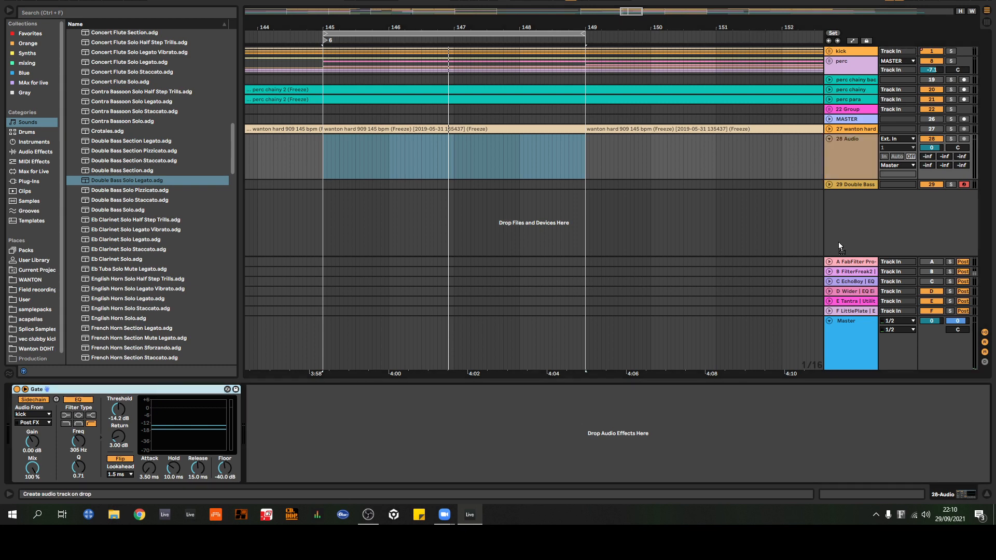
pyautogui.click(853, 185)
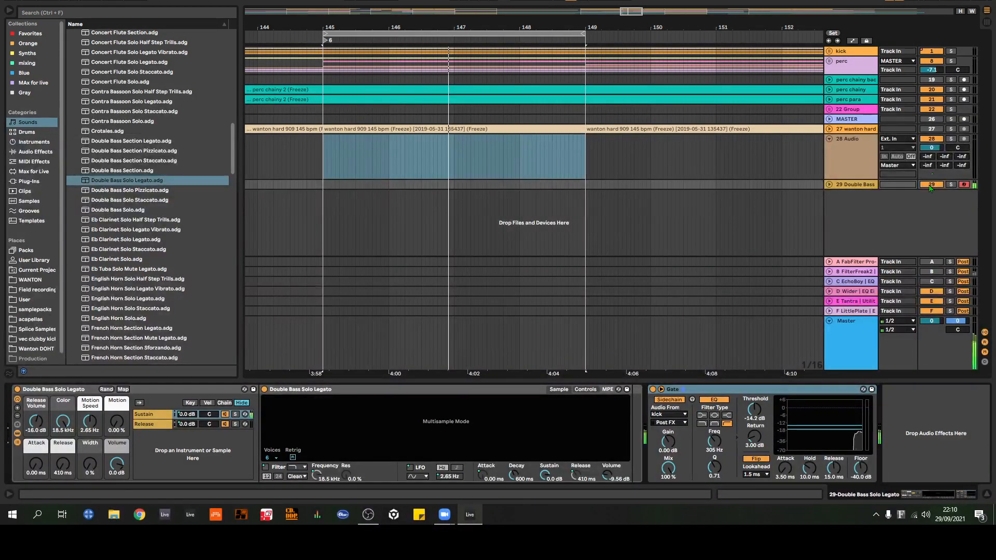
pyautogui.press('space')
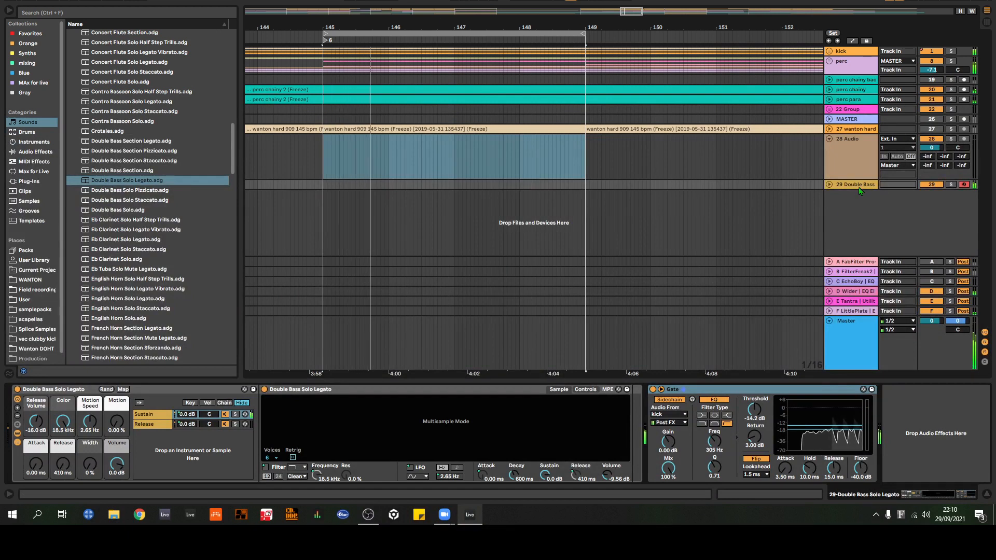
# Step: Set Gate's threshold to -13.0 dB, hold to 2.25 ms and floor to -66.1 dB, comparing the sound with Flip off and on
pyautogui.moveTo(831, 427); pyautogui.dragTo(830, 425)
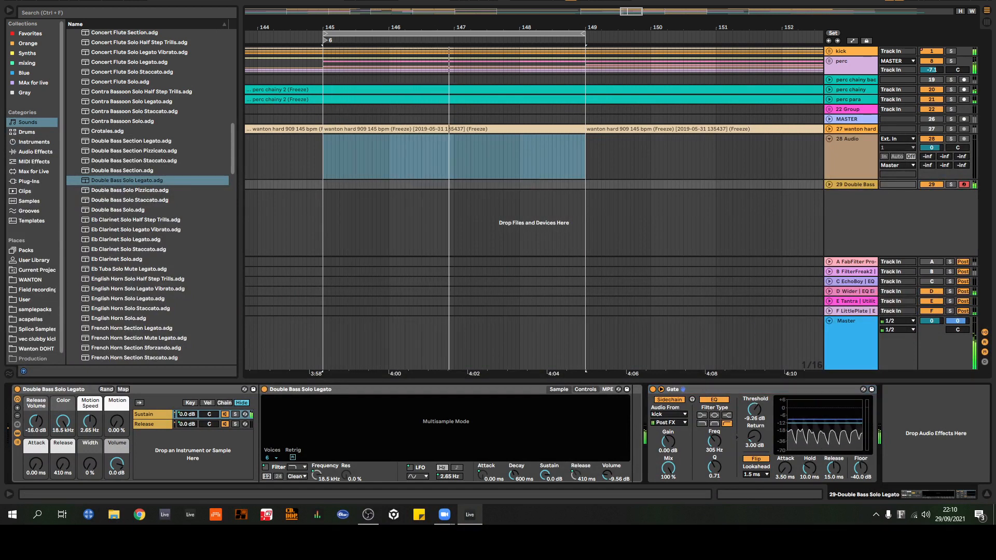
pyautogui.moveTo(862, 471); pyautogui.dragTo(862, 503)
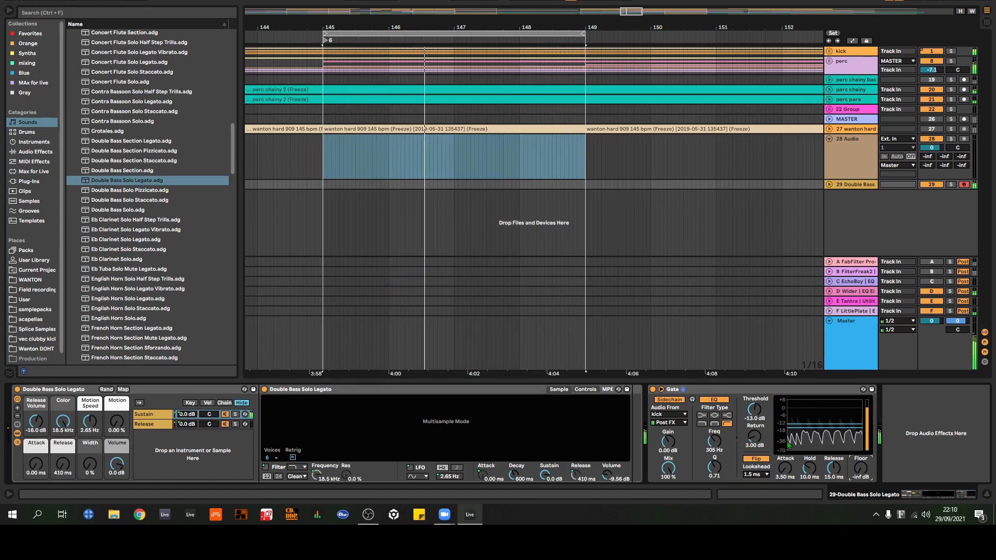
pyautogui.click(757, 461)
pyautogui.click(757, 460)
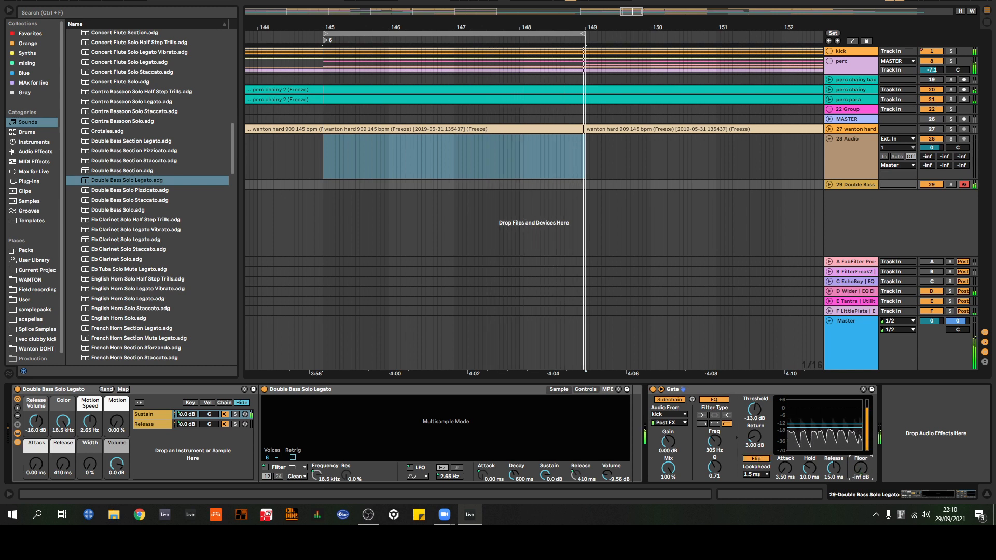
pyautogui.moveTo(864, 471); pyautogui.dragTo(810, 477)
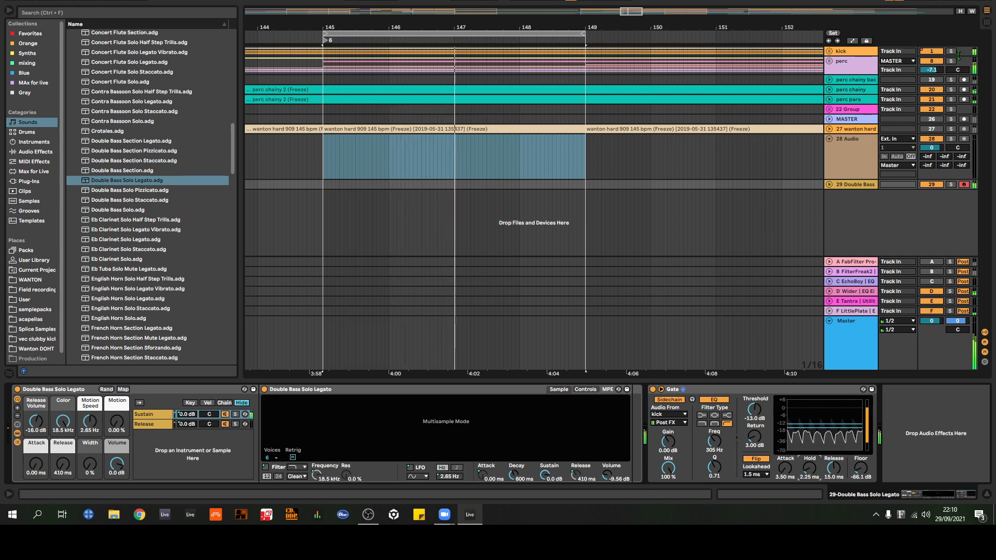
# Step: Solo the kick and 29 Double Bass tracks to hear them together
pyautogui.click(951, 50)
pyautogui.click(951, 50)
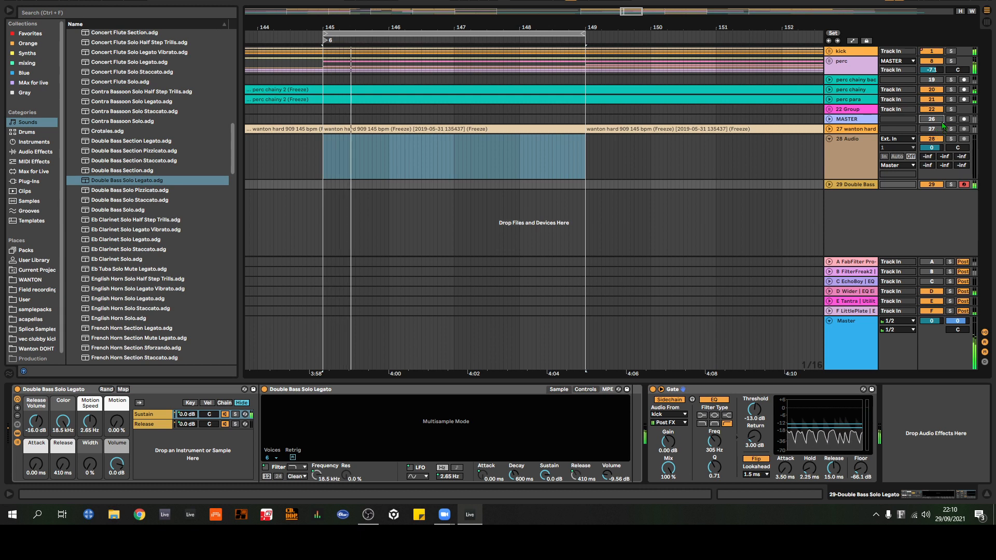
pyautogui.click(951, 52)
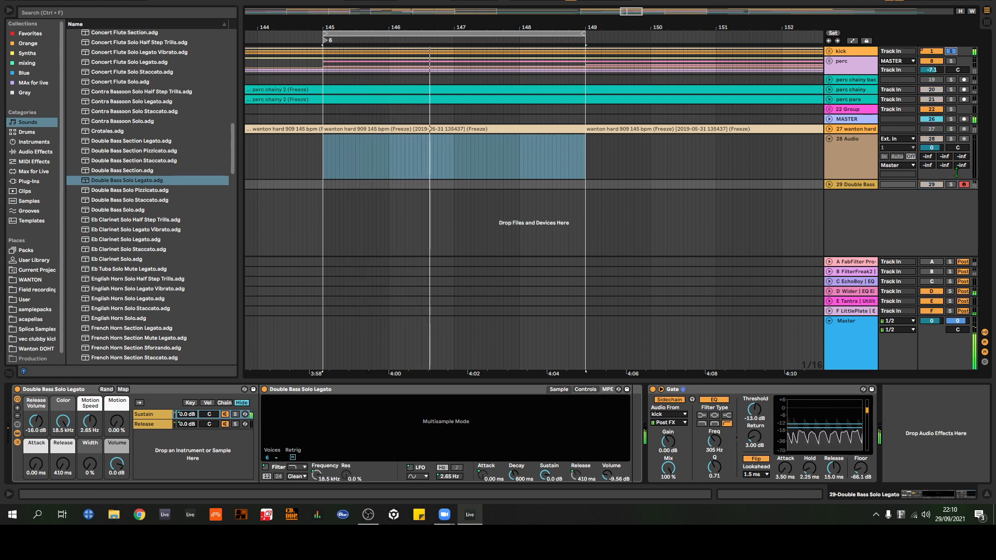
pyautogui.click(951, 184)
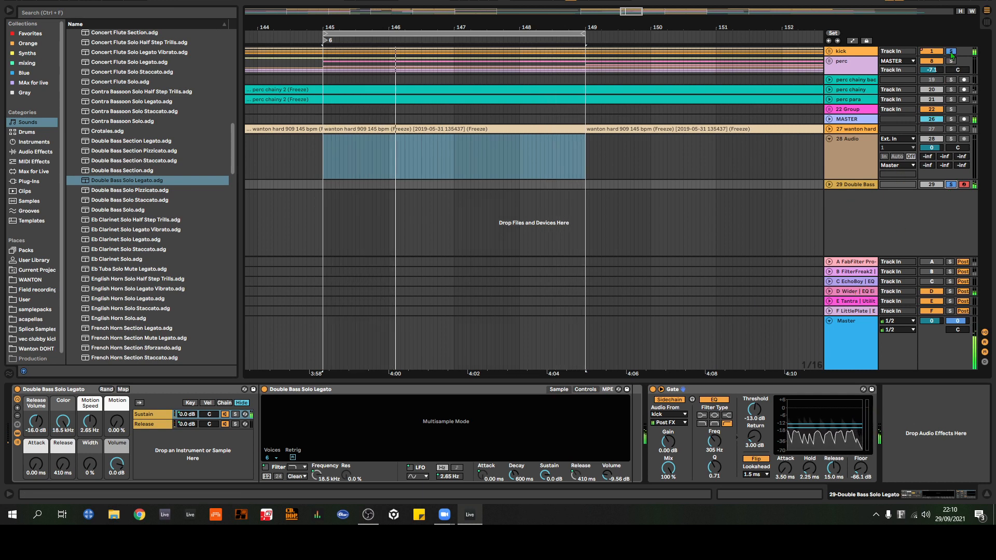
# Step: Unsolo the kick and double bass, and replace Gate on 29 Double Bass with Trackspacer from the EQ plug-ins
pyautogui.click(952, 51)
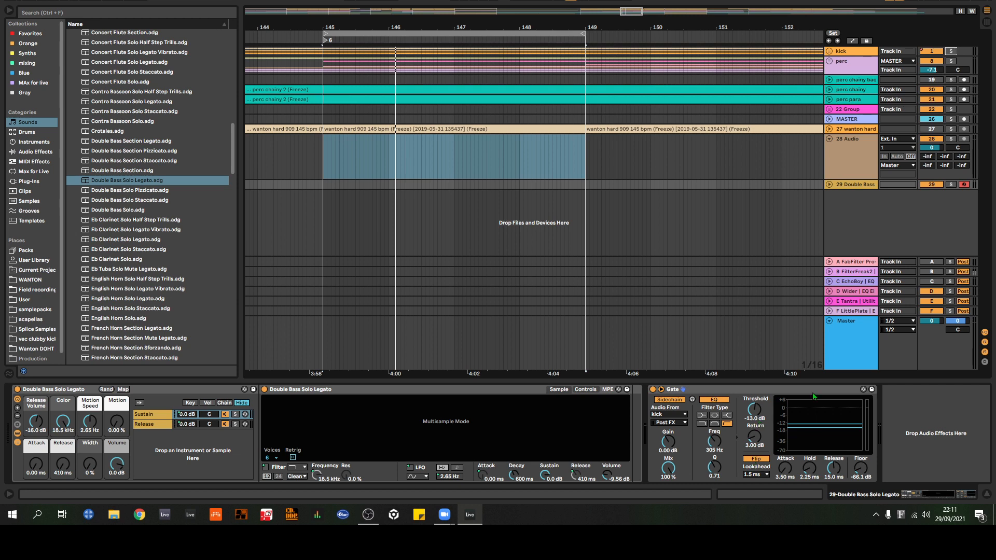
pyautogui.click(747, 392)
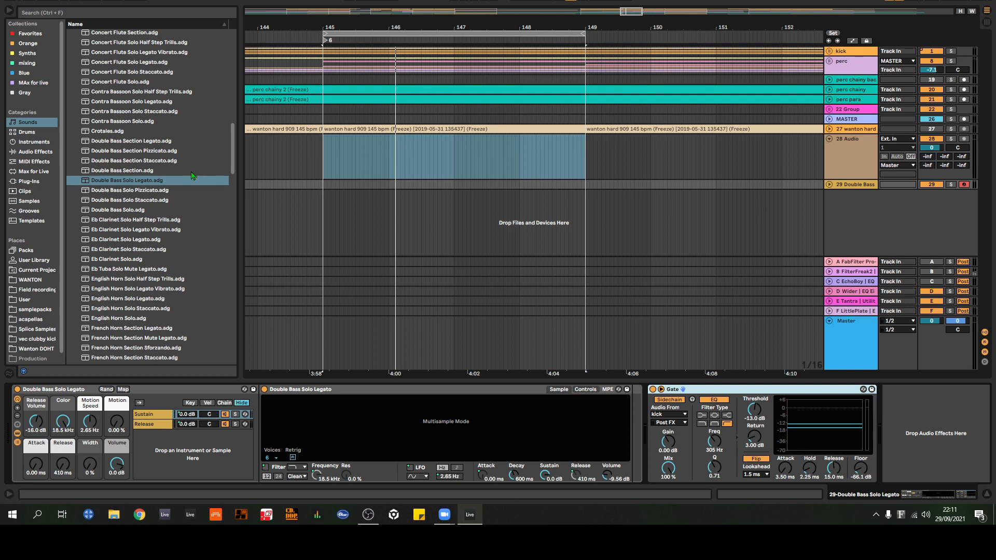
pyautogui.click(29, 181)
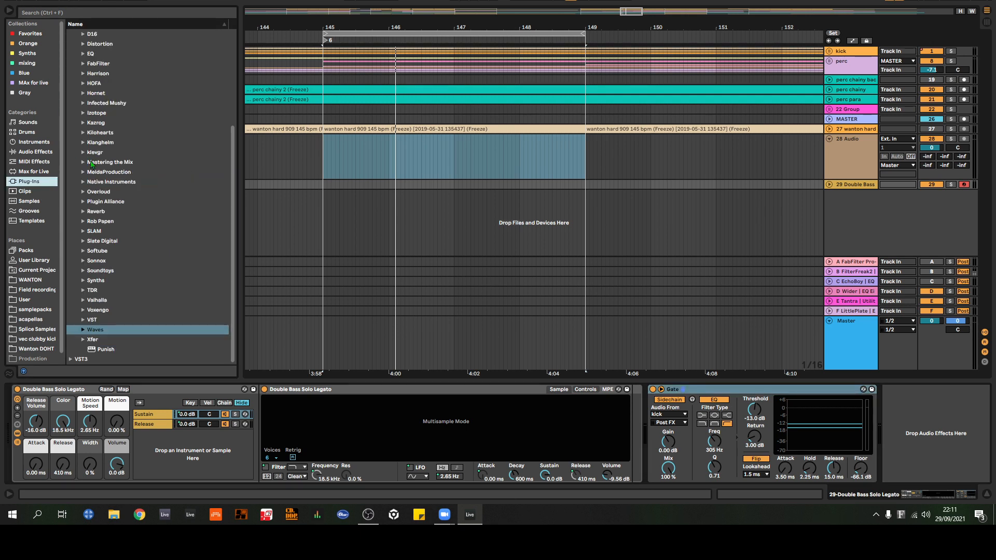
pyautogui.scroll(3, 84, 134)
pyautogui.click(86, 129)
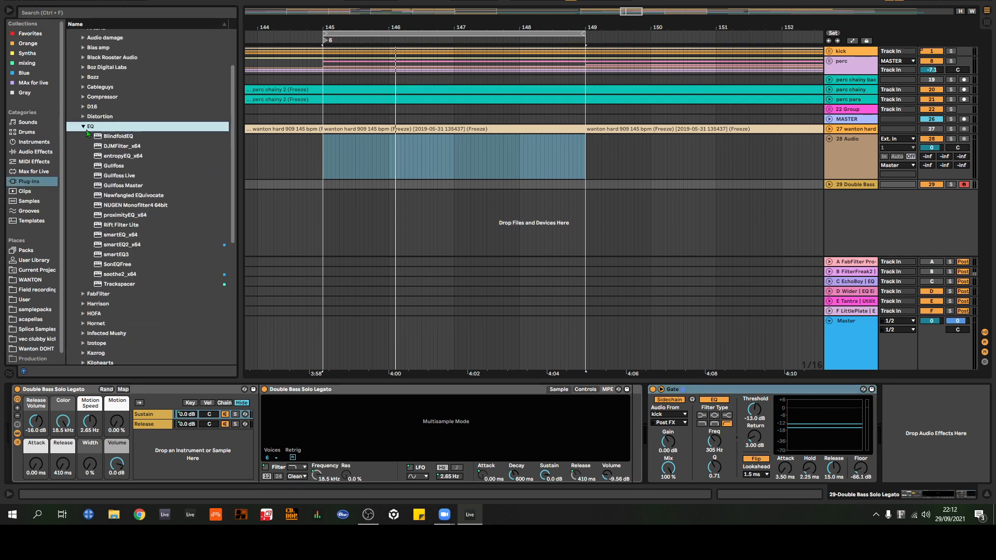
pyautogui.moveTo(117, 285); pyautogui.dragTo(898, 431)
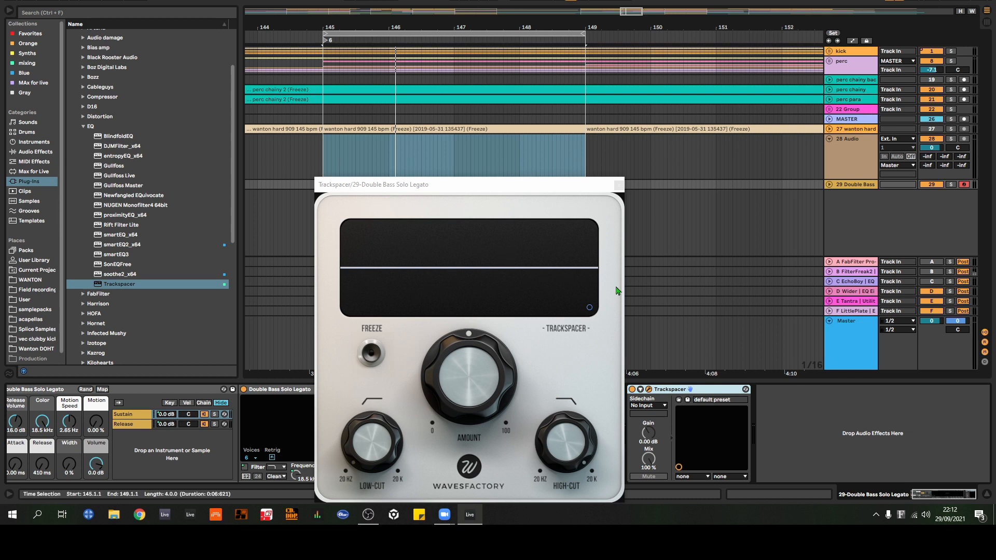
# Step: Show Trackspacer's Advanced Panel, enable M/S and lower the Amount
pyautogui.click(590, 308)
pyautogui.click(443, 286)
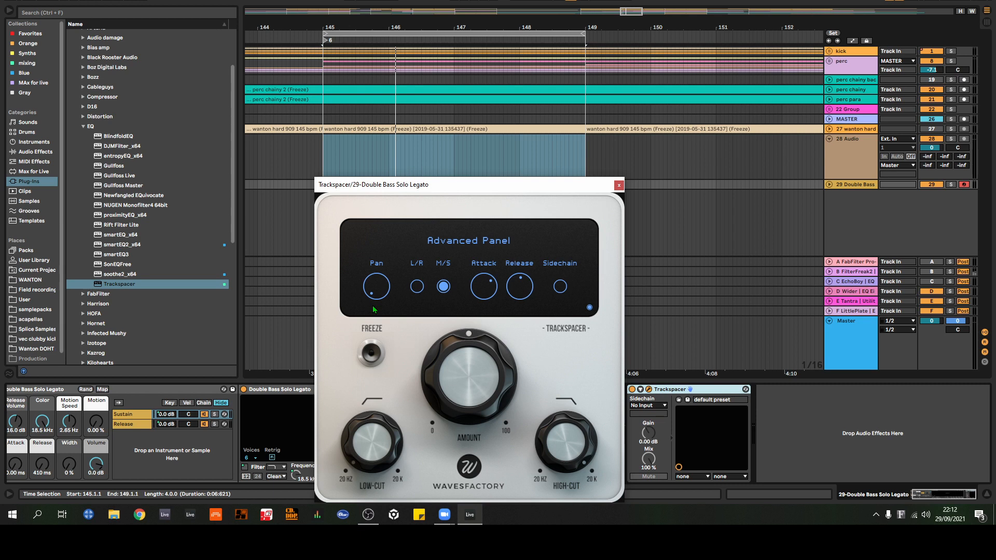
pyautogui.moveTo(594, 187); pyautogui.dragTo(688, 146)
pyautogui.moveTo(550, 337)
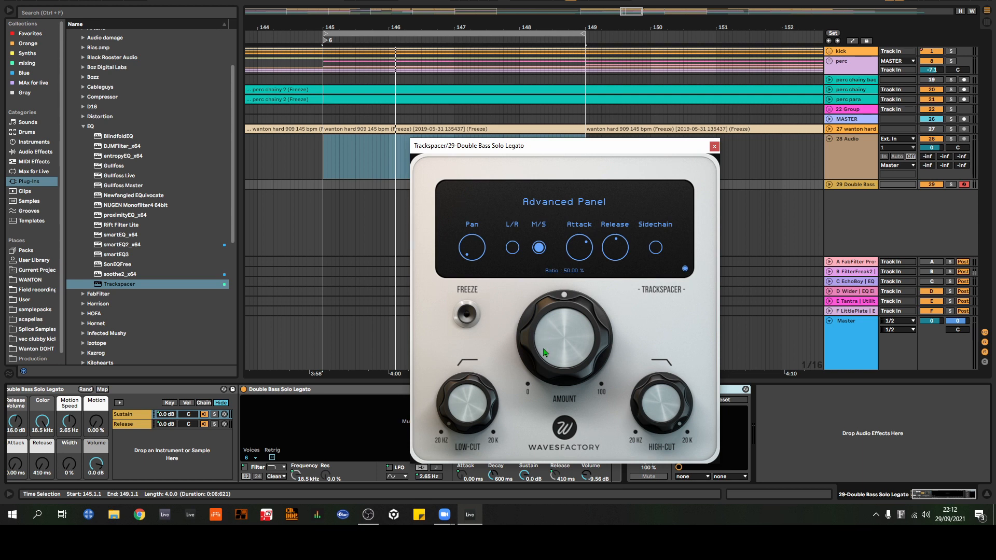
pyautogui.moveTo(544, 353); pyautogui.dragTo(550, 417)
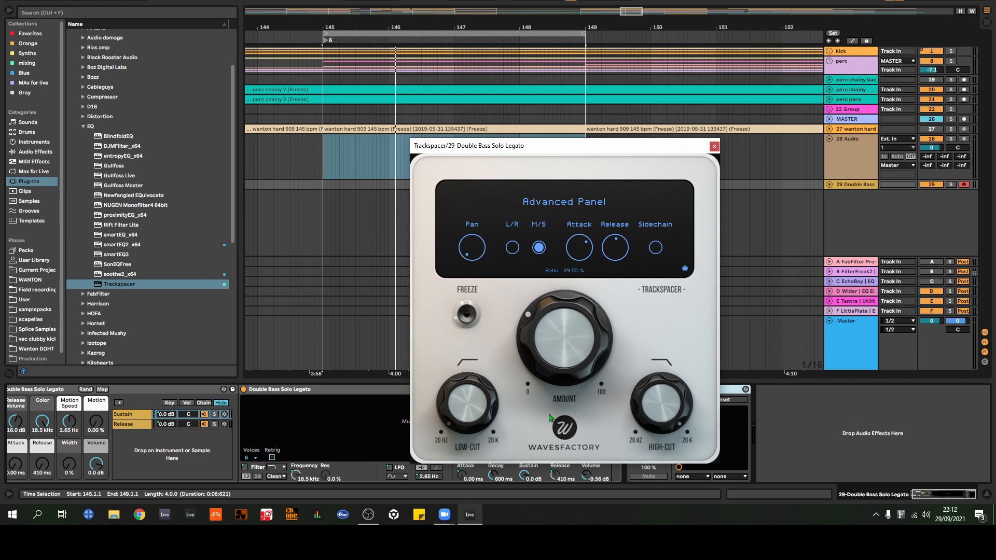
# Step: Close Trackspacer's window and delete the plug-in from the 29 Double Bass track
pyautogui.click(714, 148)
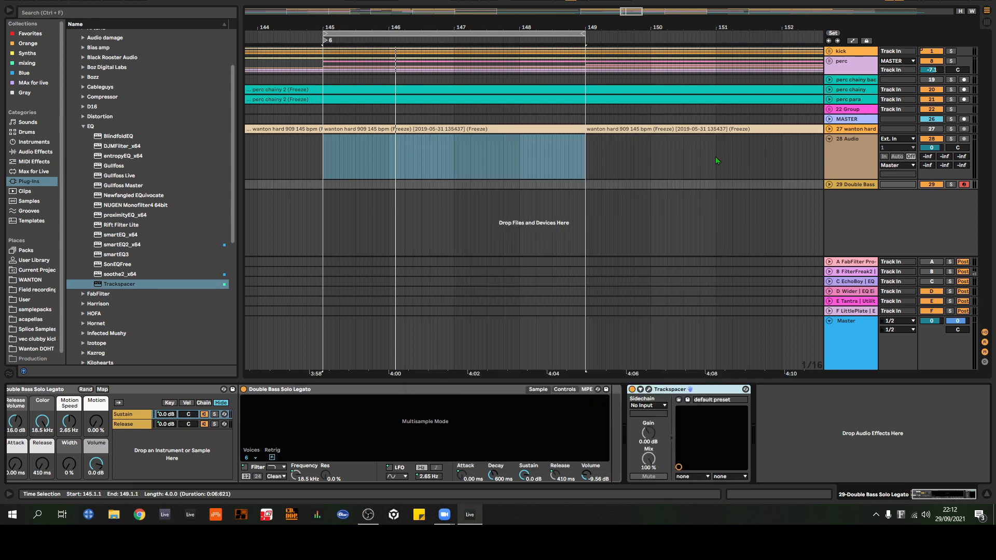
pyautogui.click(690, 390)
pyautogui.press('Delete')
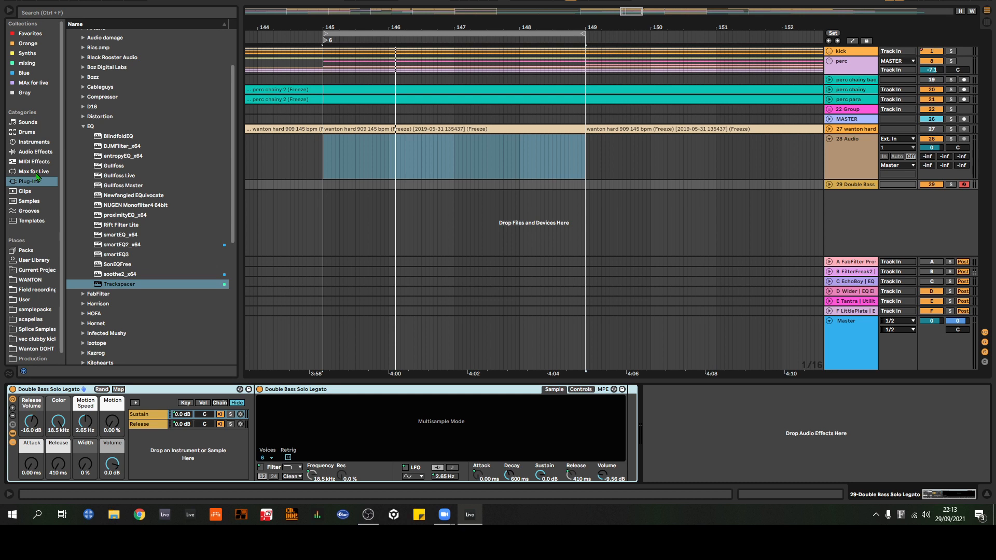
# Step: Search the User Library for "mother", load MYT MotherDucker.adg on 29 Double Bass and remove it again
pyautogui.click(34, 260)
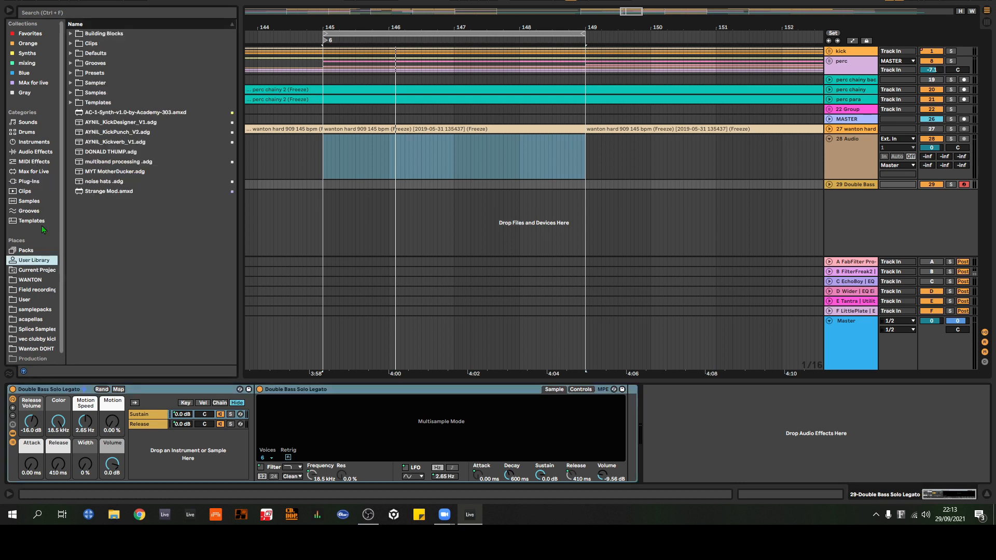
pyautogui.click(71, 15)
pyautogui.write('mother')
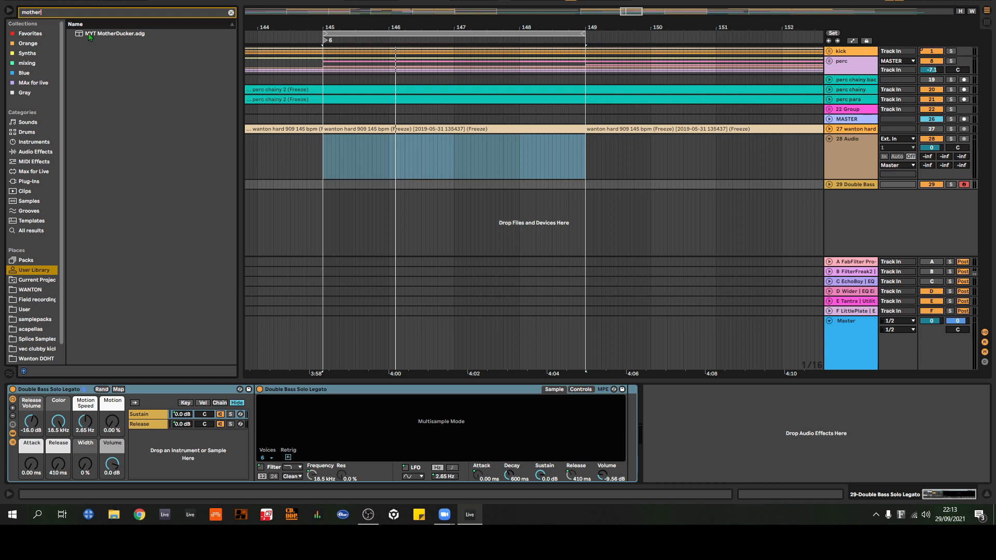
pyautogui.moveTo(87, 35); pyautogui.dragTo(742, 415)
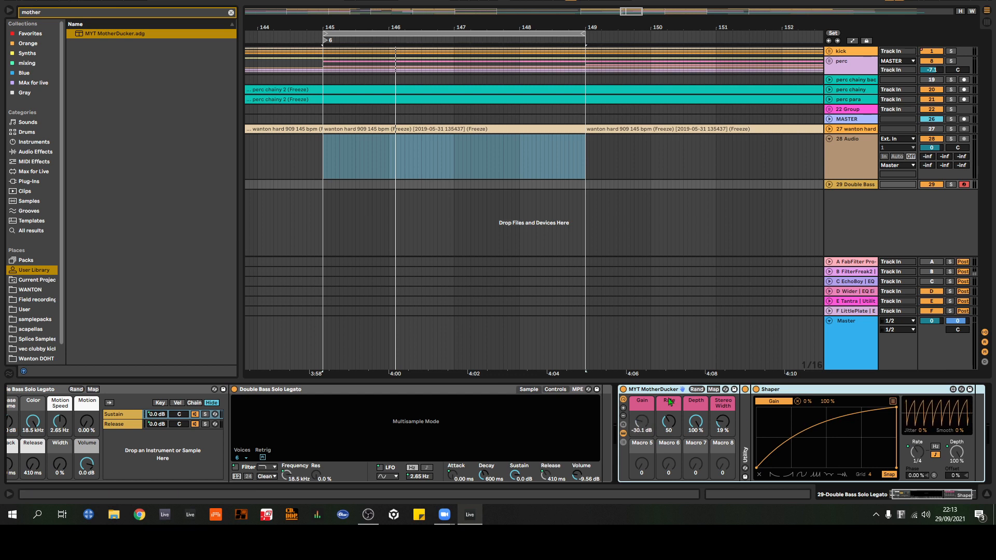
pyautogui.doubleClick(653, 389)
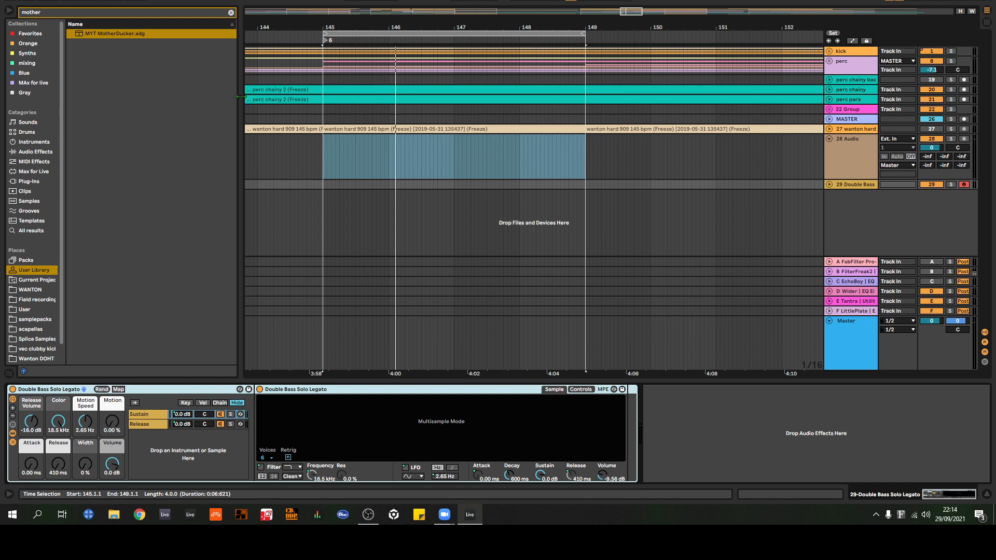
# Step: Search the plug-ins for "raw" and load RAW-Kick onto a new track
pyautogui.moveTo(51, 12); pyautogui.dragTo(2, 13)
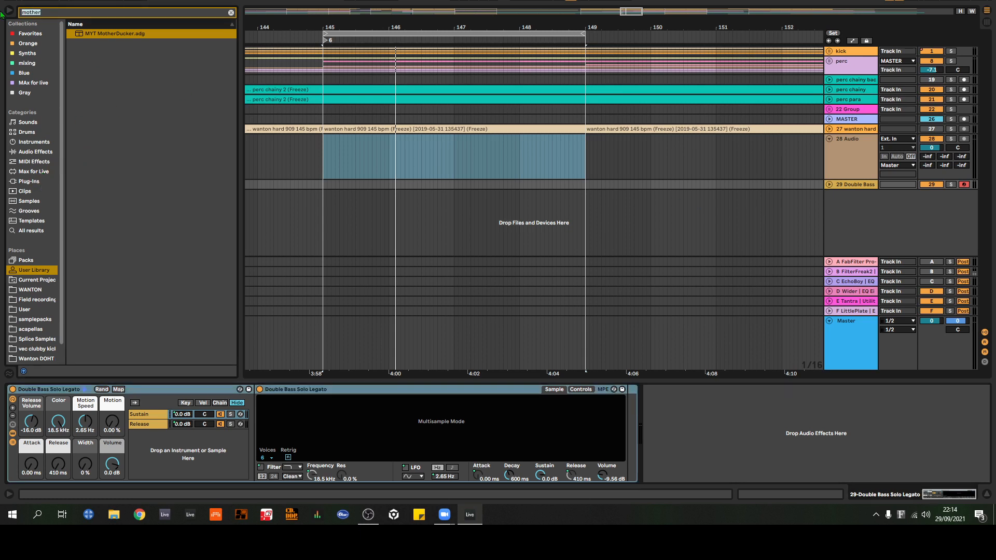
pyautogui.press('BackSpace')
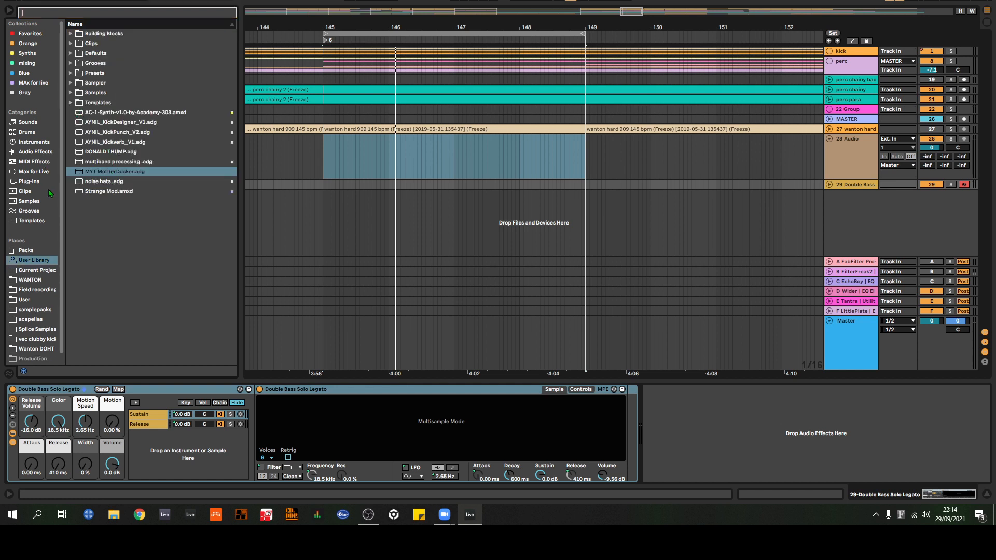
pyautogui.click(28, 181)
pyautogui.write('raw')
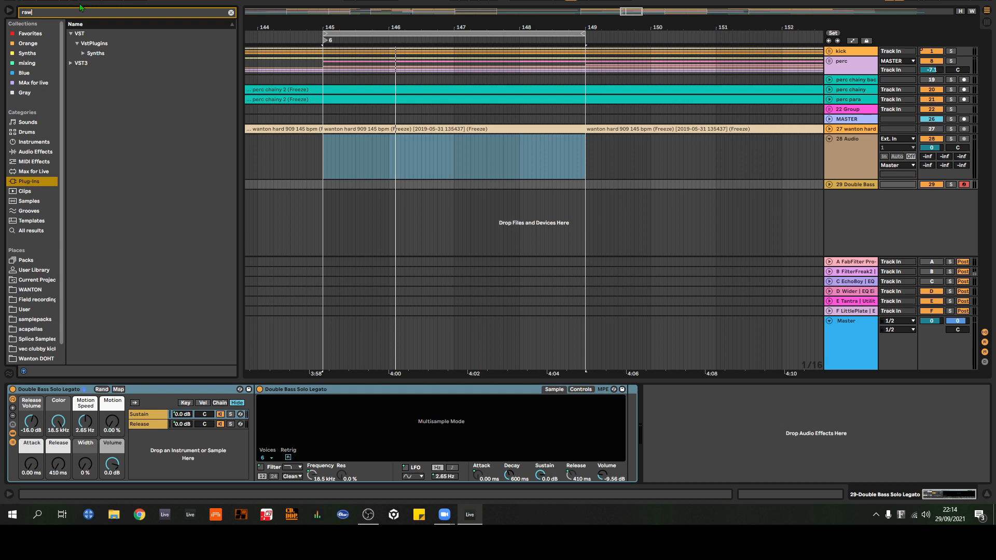
pyautogui.click(82, 55)
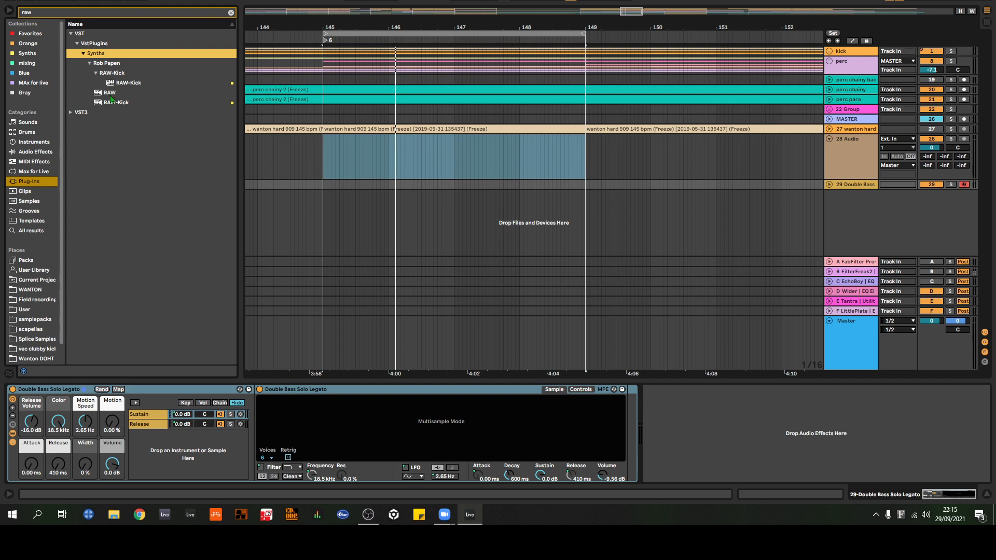
pyautogui.moveTo(118, 83); pyautogui.dragTo(656, 214)
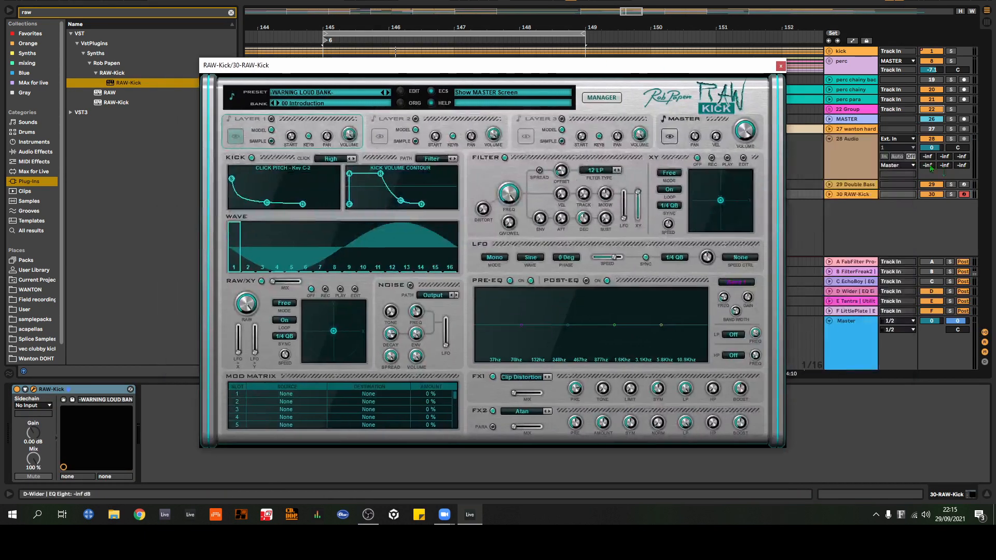
# Step: Solo the 30 RAW-Kick track and load the WANTON KICK 1 preset from RAW-Kick's Root Folder bank
pyautogui.click(951, 194)
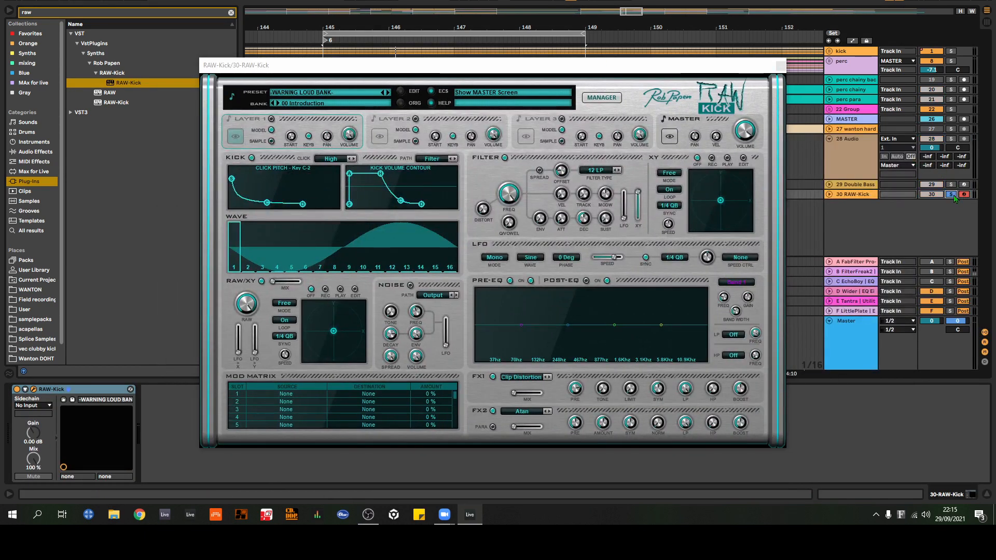
pyautogui.click(312, 103)
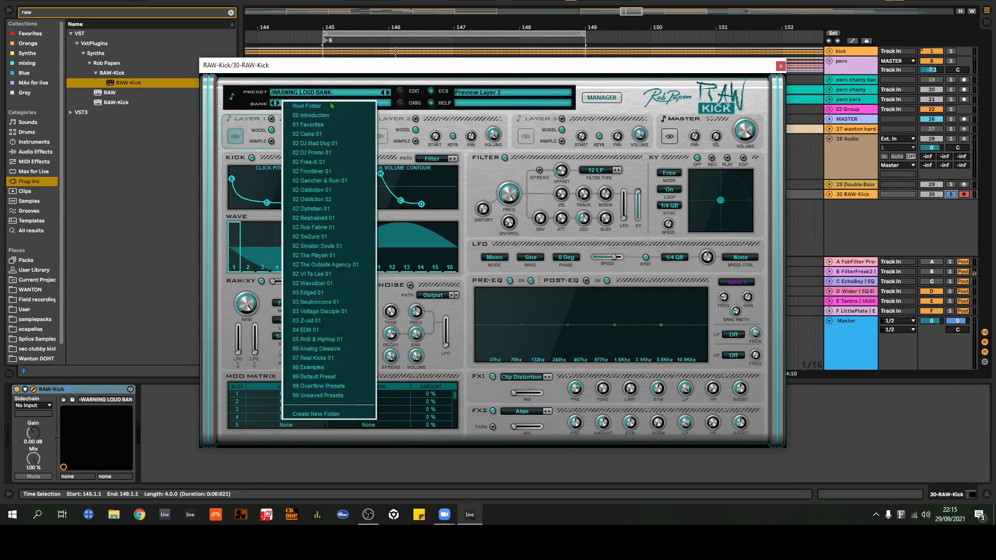
pyautogui.click(332, 126)
pyautogui.click(329, 104)
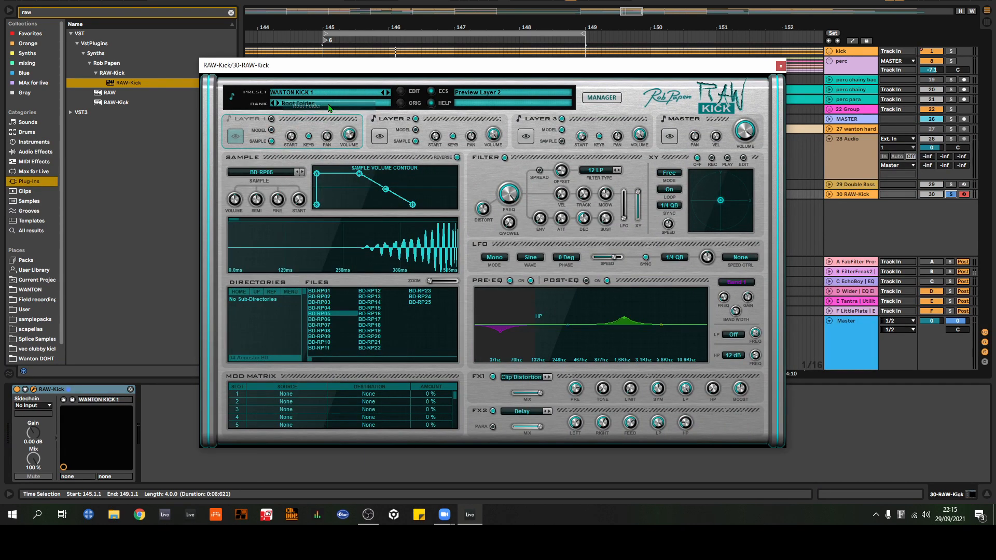
pyautogui.click(328, 94)
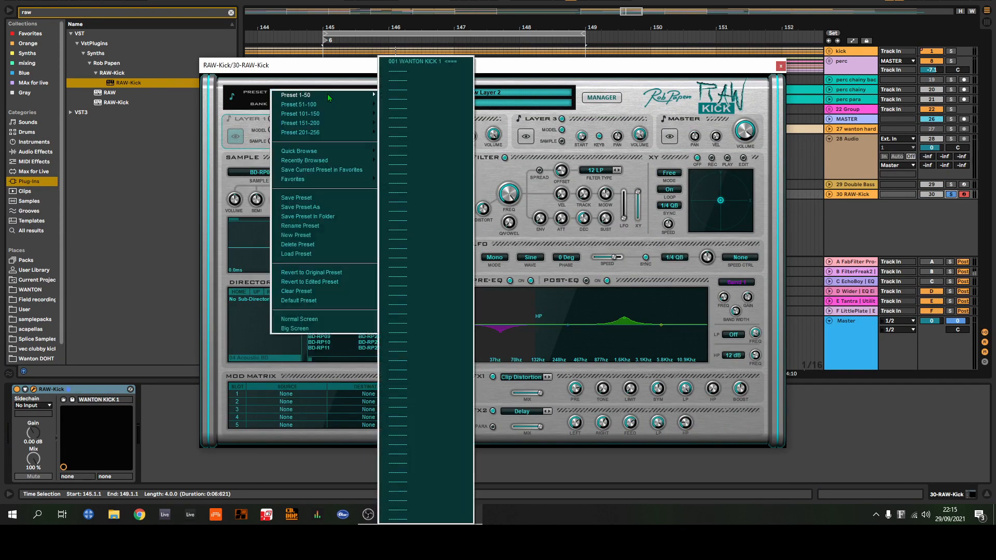
pyautogui.click(524, 84)
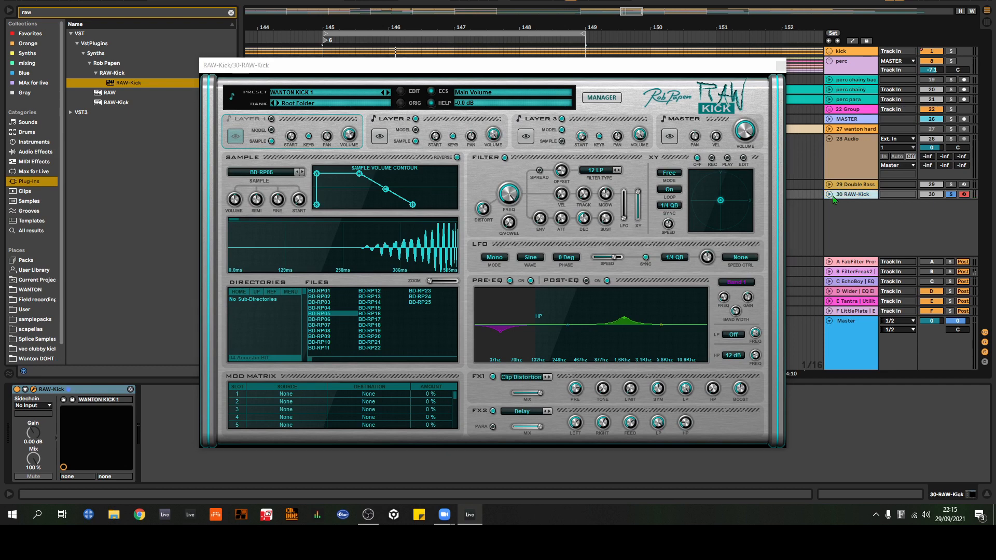
# Step: Unfold the 30 RAW-Kick track, unsolo it and set its volume to -11.0
pyautogui.click(829, 195)
pyautogui.click(950, 195)
pyautogui.moveTo(931, 203); pyautogui.dragTo(932, 230)
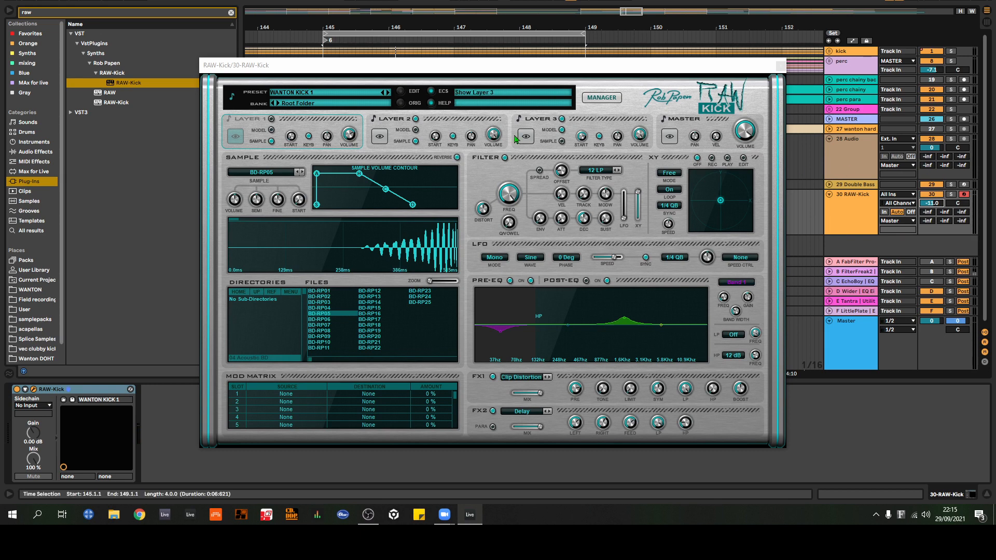
# Step: Display the Layer 2 and Layer 3 settings of the WANTON KICK 1 preset
pyautogui.click(459, 128)
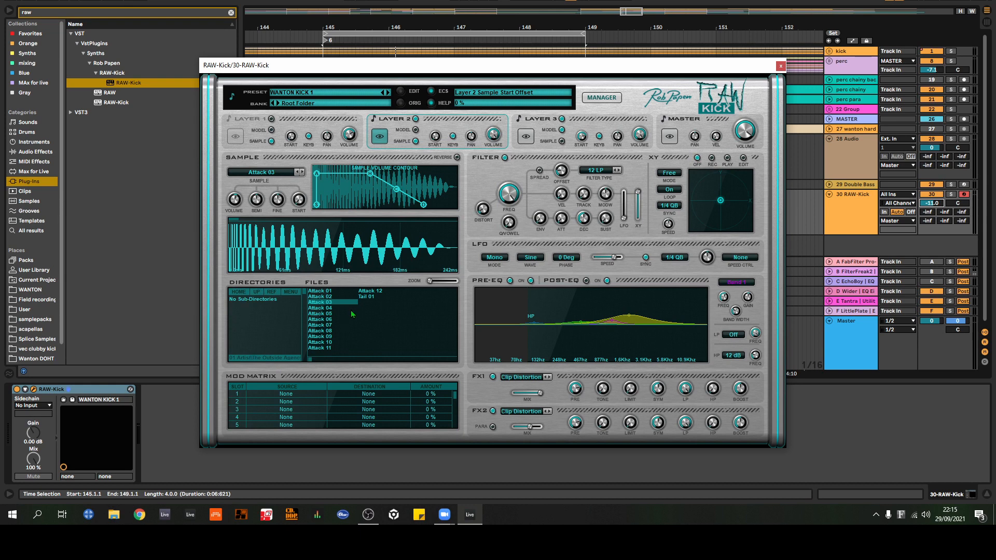
pyautogui.click(537, 121)
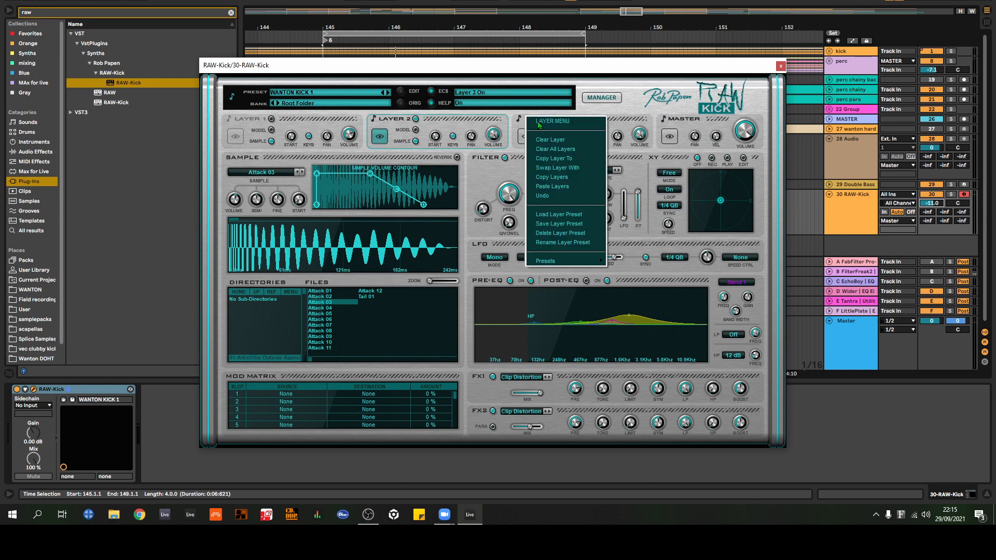
pyautogui.click(629, 125)
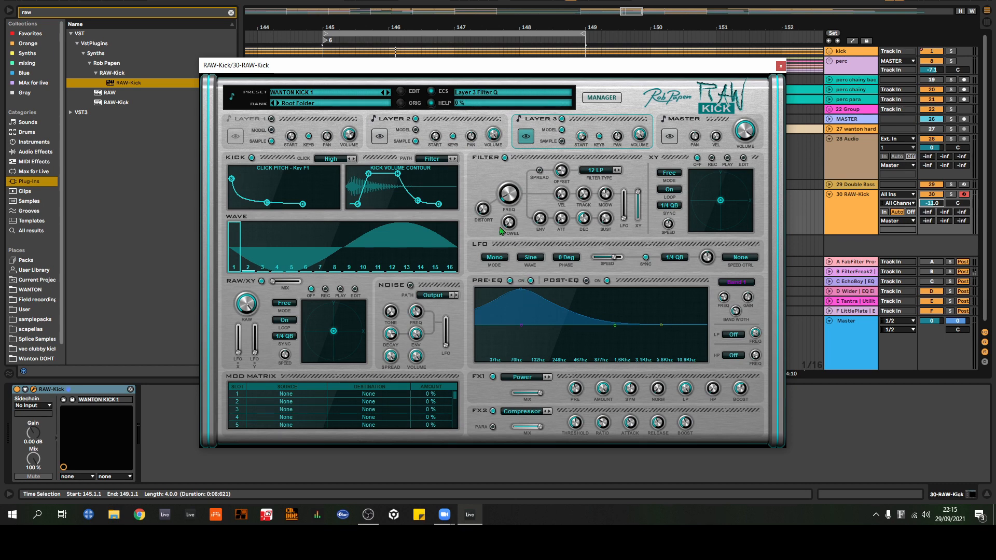
# Step: Switch Layer 1 on and turn Layer 2 and Layer 3 off in RAW-Kick
pyautogui.click(275, 126)
pyautogui.click(415, 119)
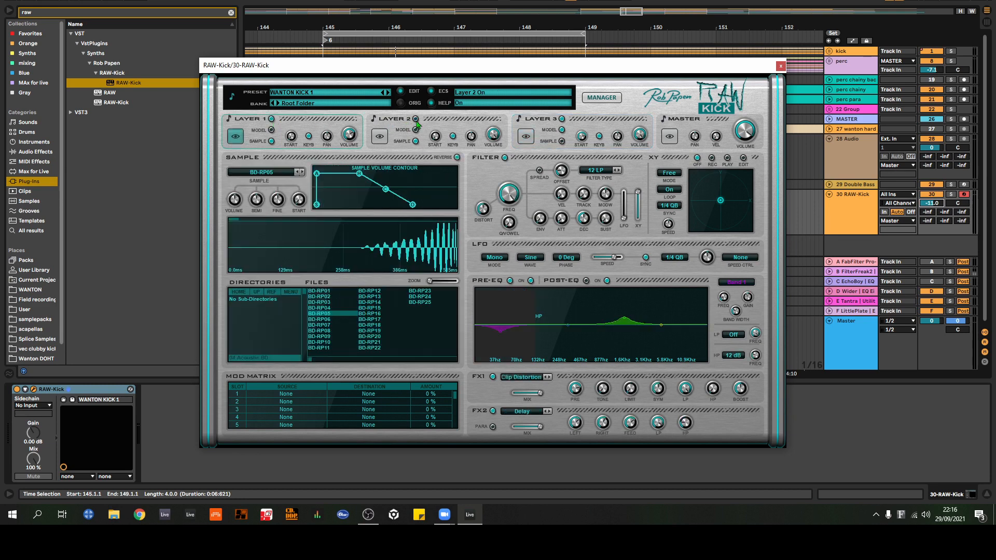
pyautogui.click(562, 119)
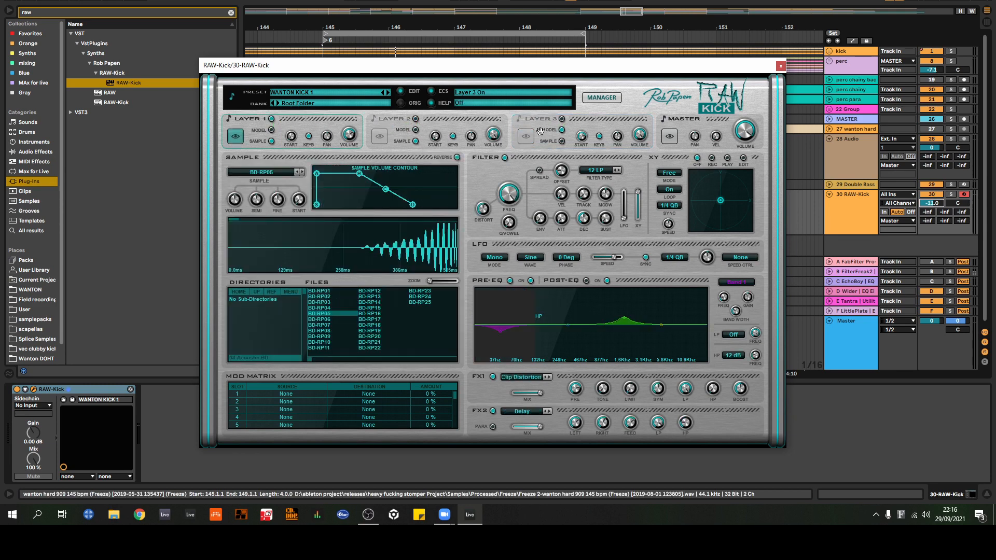
# Step: Play repeated test notes to hear Layer 1 alone, and close the RAW-Kick window
pyautogui.press('a')
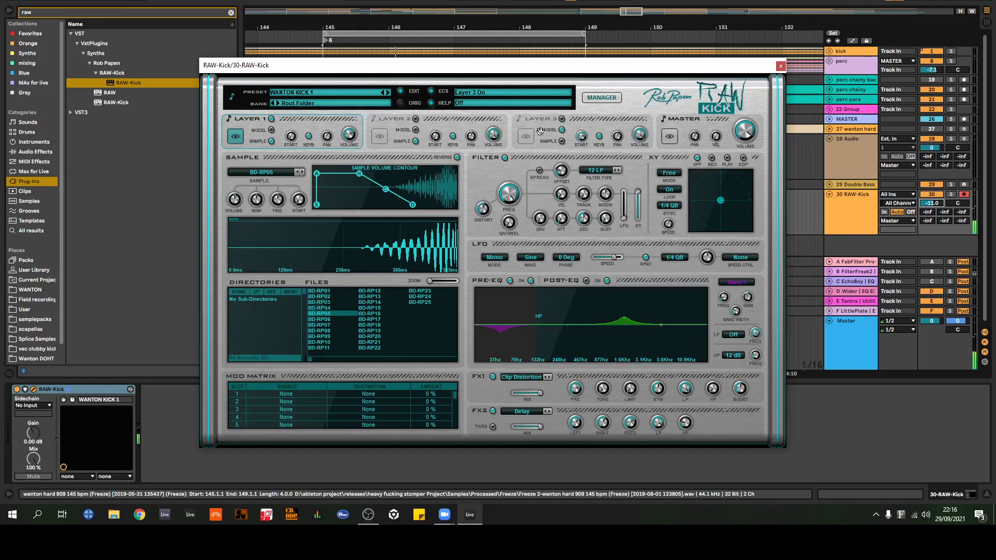
pyautogui.press('a')
pyautogui.press('a')
pyautogui.press('a')
pyautogui.press('a')
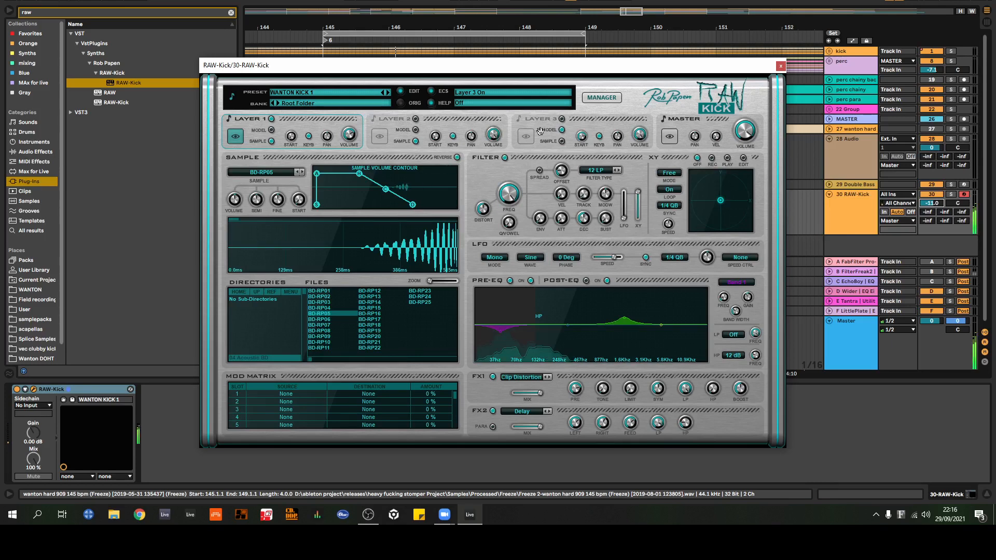
pyautogui.press('a')
pyautogui.press('a')
pyautogui.press('a')
pyautogui.press('a')
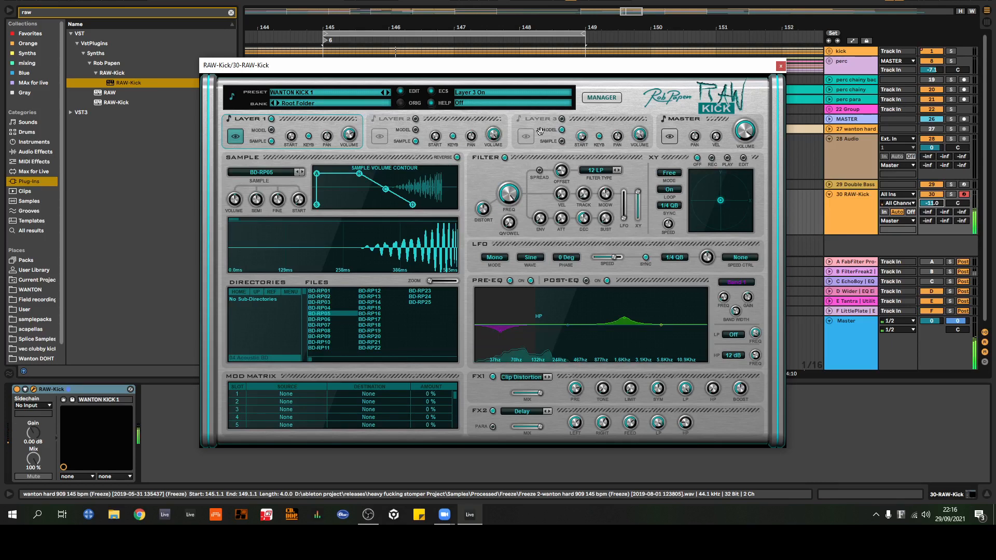
pyautogui.press('a')
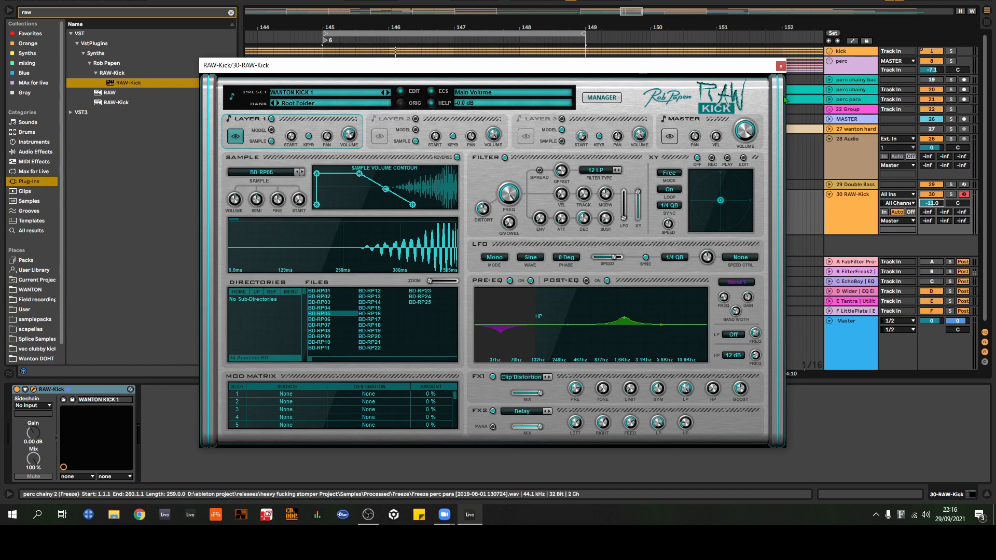
pyautogui.click(780, 67)
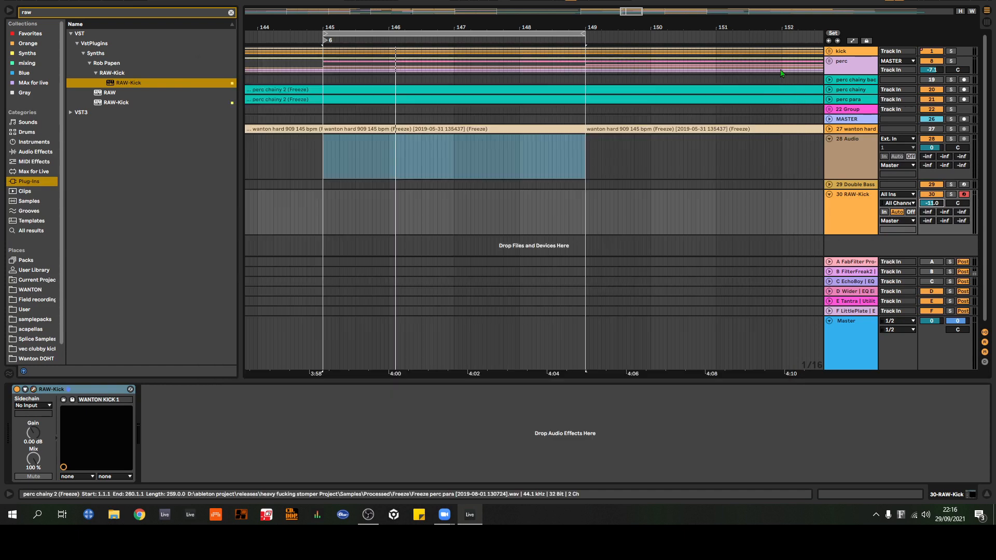
# Step: Duplicate the 30 RAW-Kick track three times
pyautogui.click(865, 213)
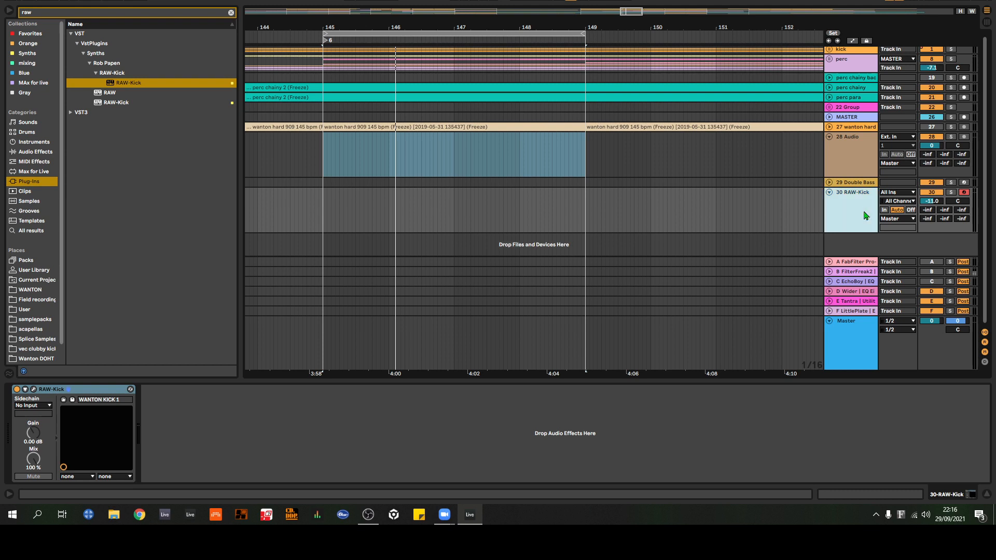
pyautogui.hotkey('ctrl', 'd')
pyautogui.hotkey('ctrl', 'd')
pyautogui.hotkey('ctrl', 'd')
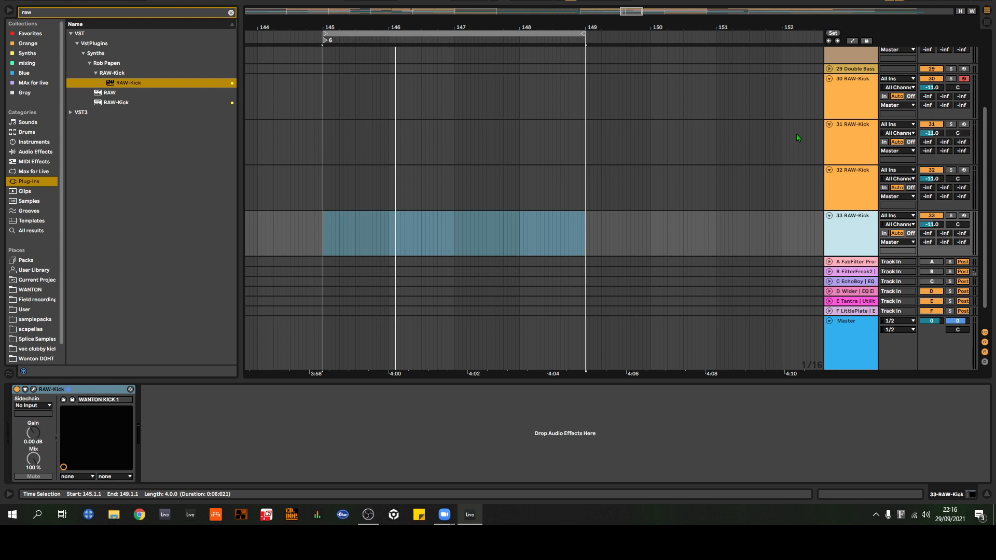
# Step: View the layer switches and Layer 3 options of RAW-Kick on track 31, and close the plug-in window
pyautogui.click(845, 144)
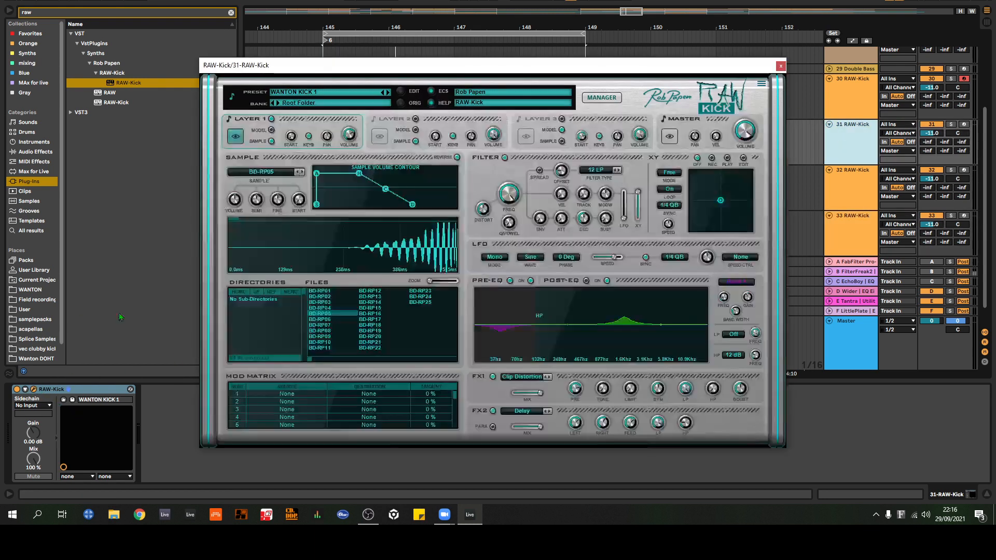
pyautogui.click(33, 389)
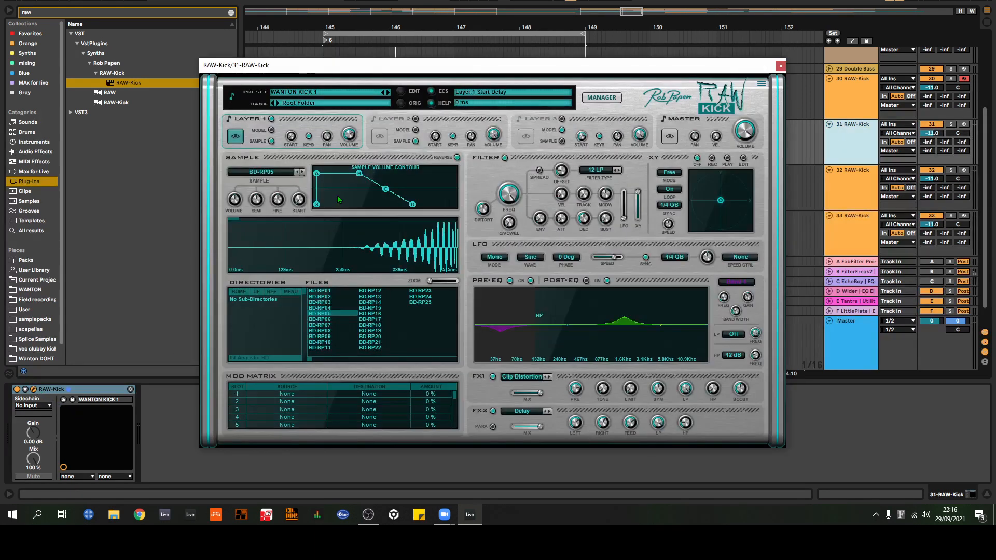
pyautogui.click(395, 120)
pyautogui.click(535, 120)
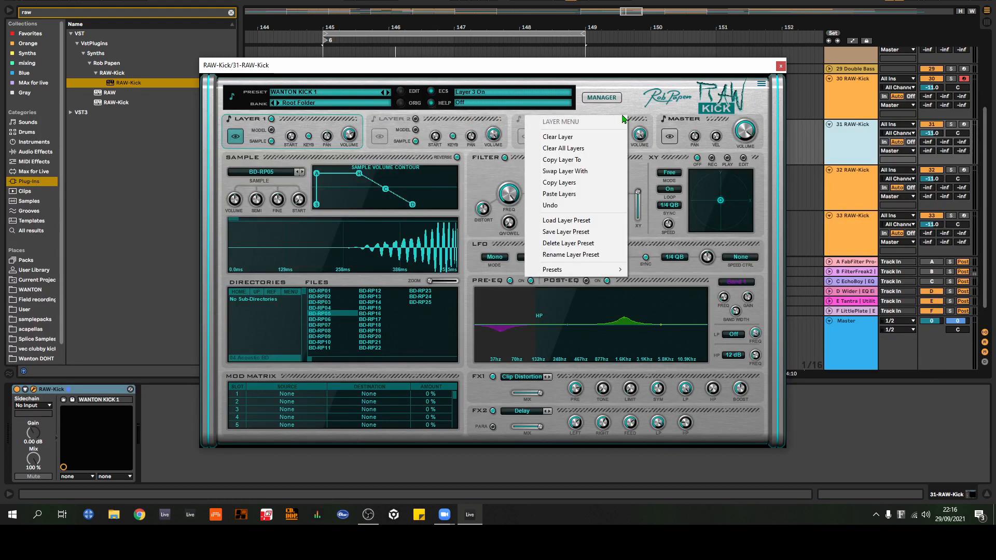
pyautogui.click(781, 66)
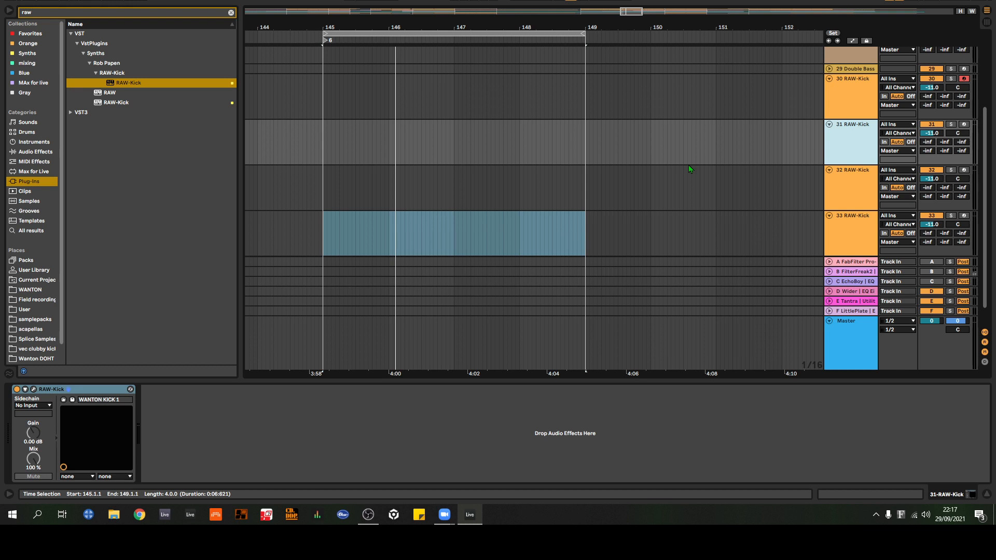
# Step: Open the WANTON folder, clear the browser search text, and look through the listed samples
pyautogui.click(45, 289)
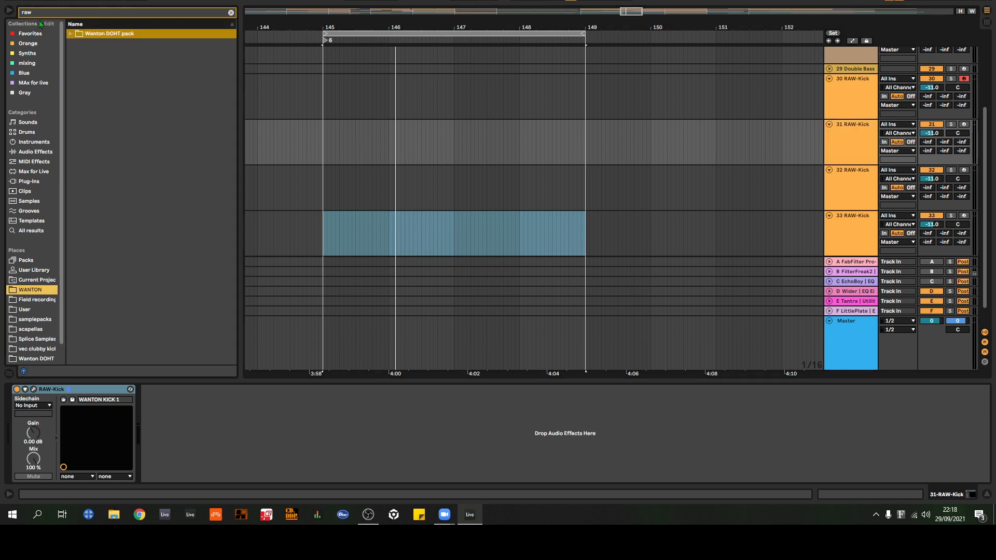
pyautogui.moveTo(38, 14); pyautogui.dragTo(10, 14)
pyautogui.press('BackSpace')
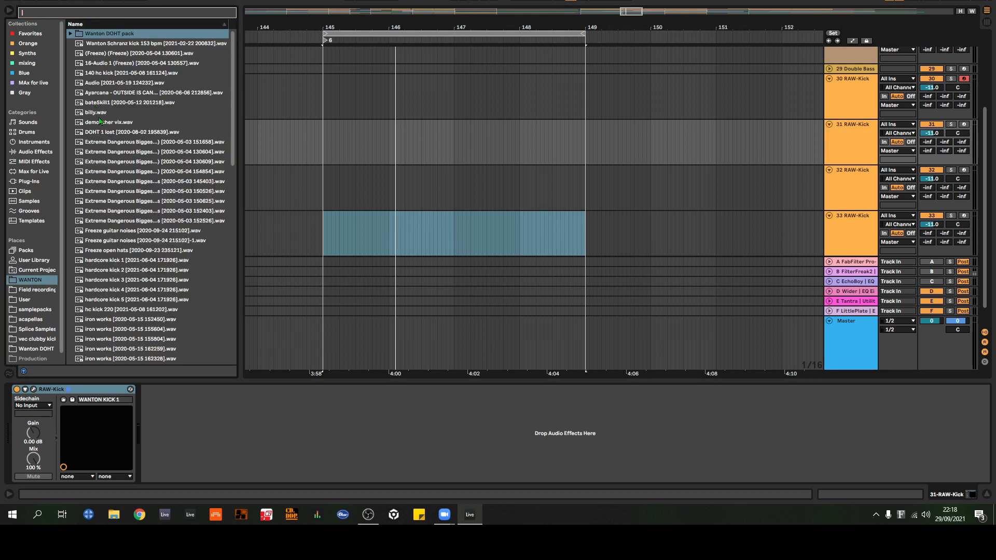
pyautogui.scroll(-8, 89, 124)
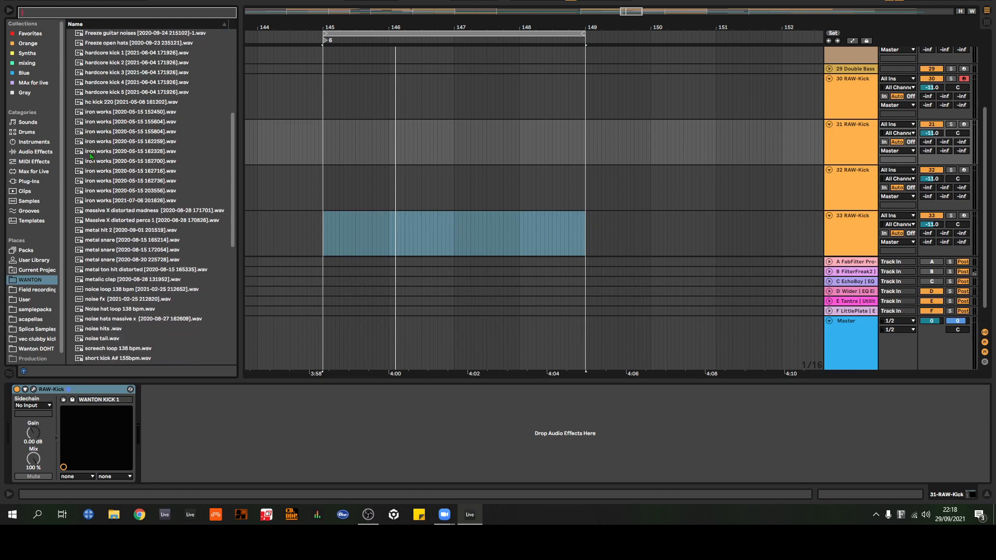
pyautogui.scroll(-10, 90, 156)
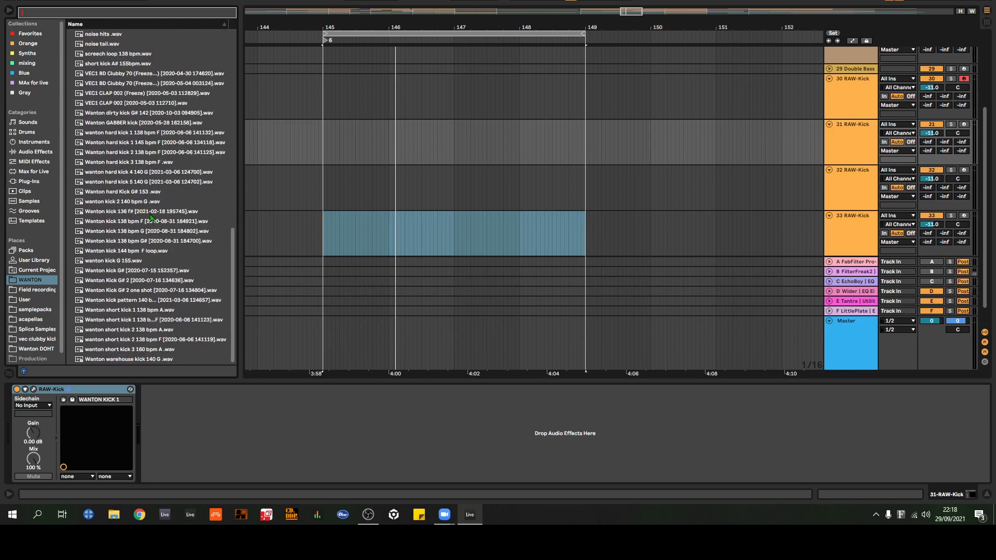
pyautogui.scroll(2, 152, 228)
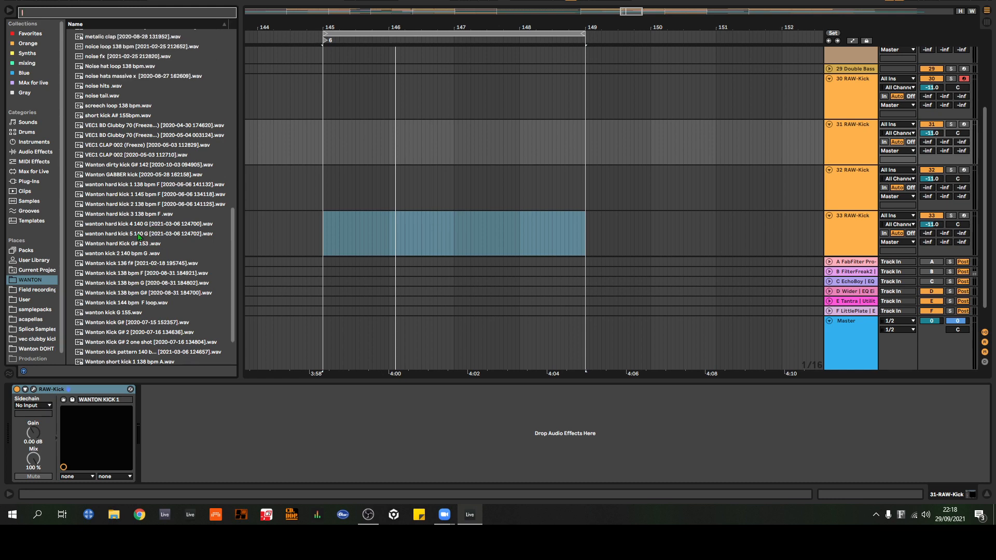
pyautogui.scroll(9, 139, 237)
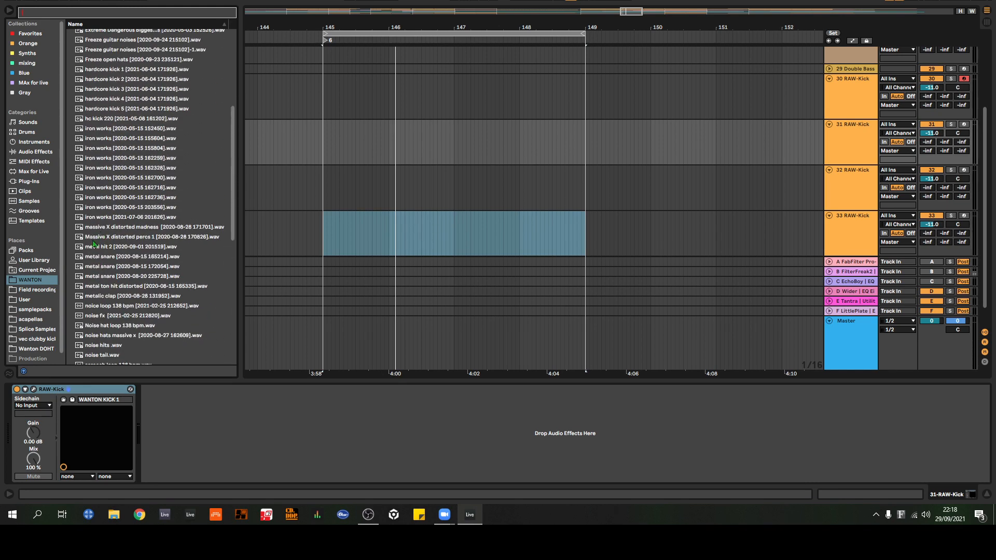
pyautogui.scroll(8, 93, 238)
# Step: Expand the Wanton DOHT pack folder and the kick loops folder inside it
pyautogui.click(74, 35)
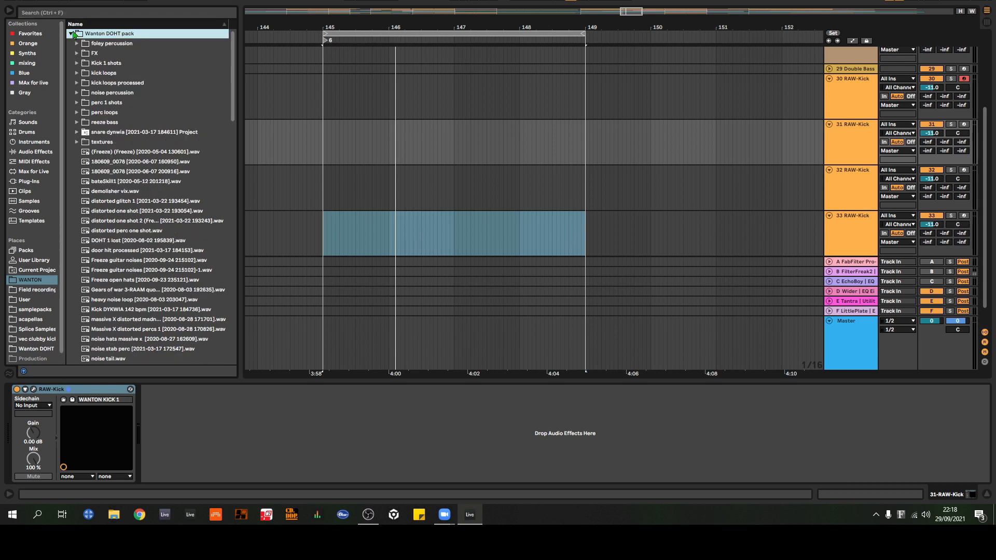
pyautogui.click(83, 73)
pyautogui.click(77, 73)
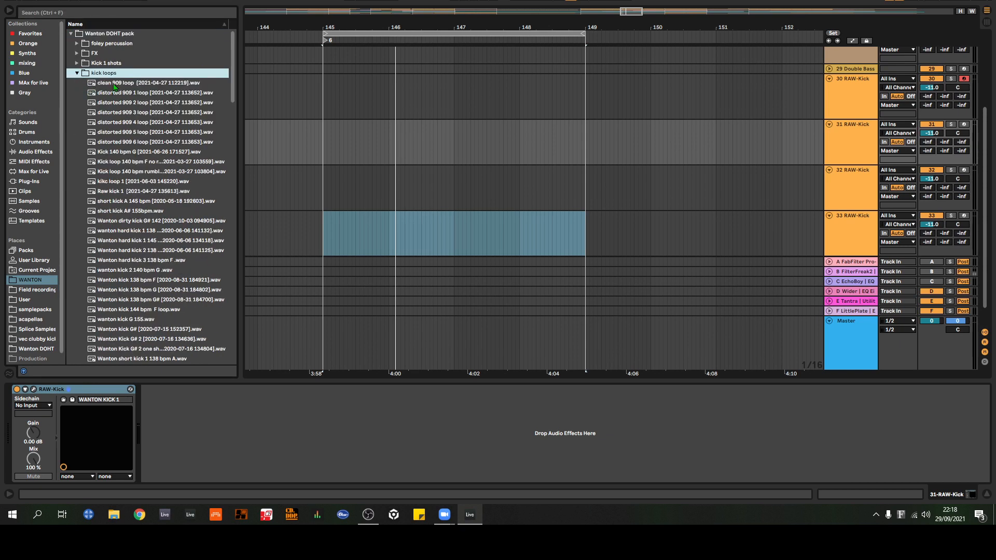
# Step: Preview the clean 909 loop and distorted 909 1 loop samples, and play and stop the arrangement
pyautogui.click(114, 84)
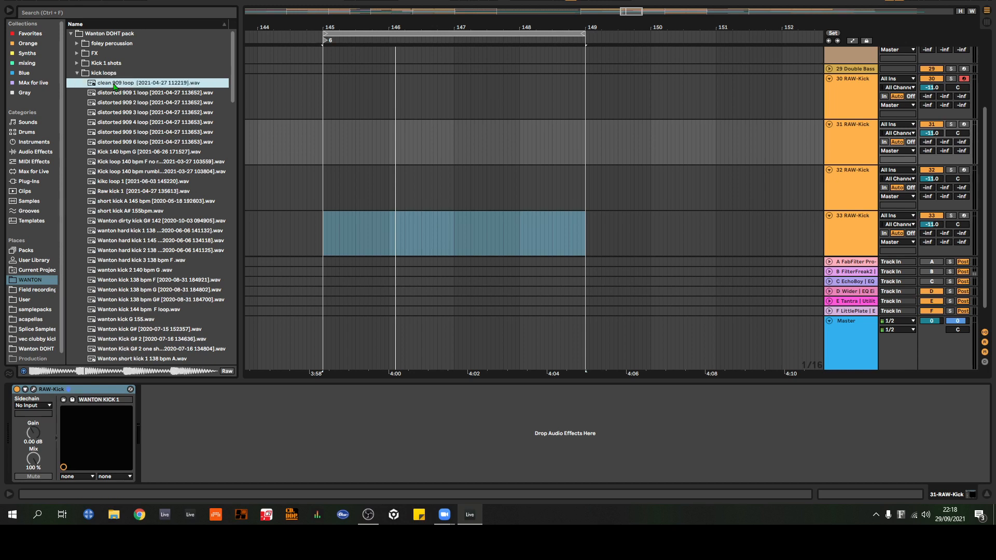
pyautogui.click(134, 95)
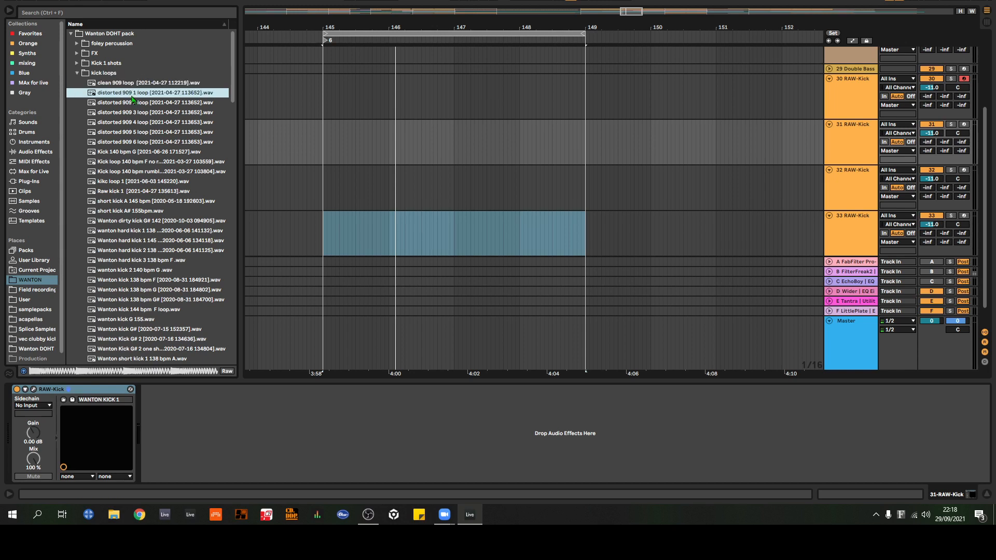
pyautogui.click(133, 85)
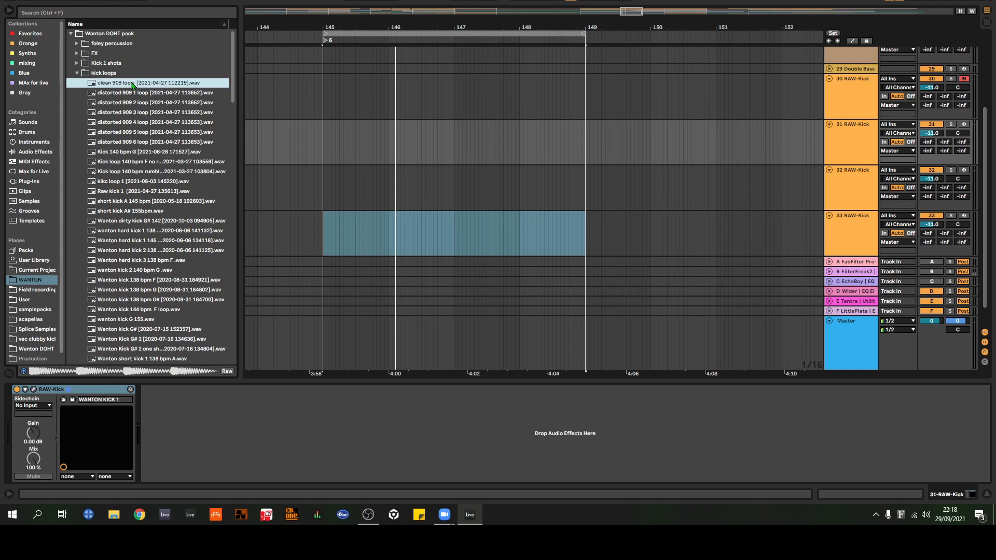
pyautogui.press('space')
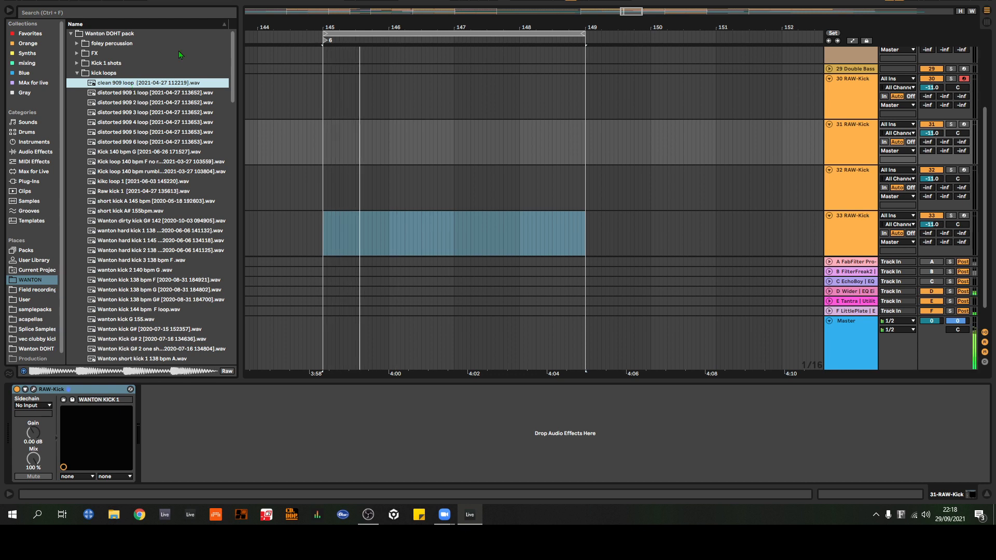
pyautogui.press('space')
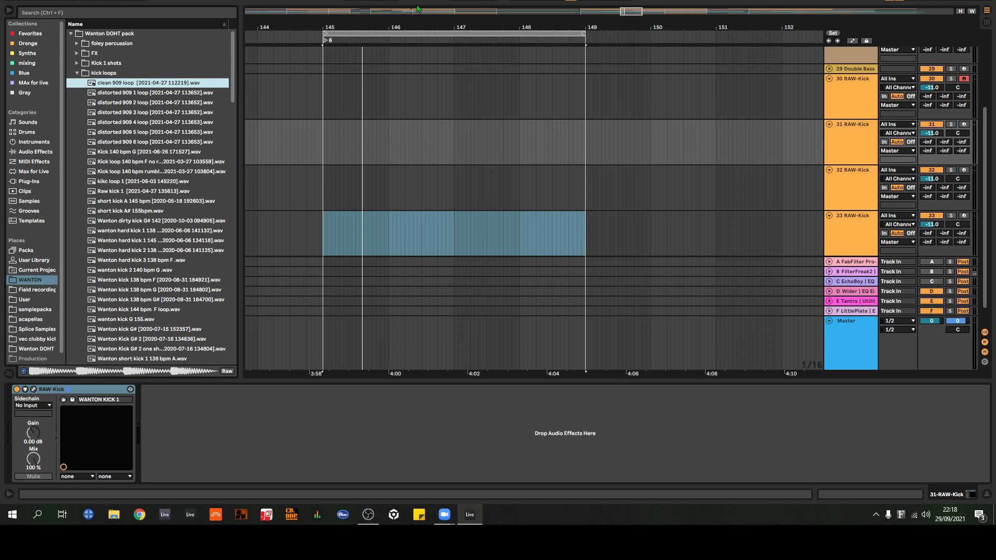
# Step: Look through the remaining samples in the kick loops folder and collapse the folder
pyautogui.scroll(-5, 155, 208)
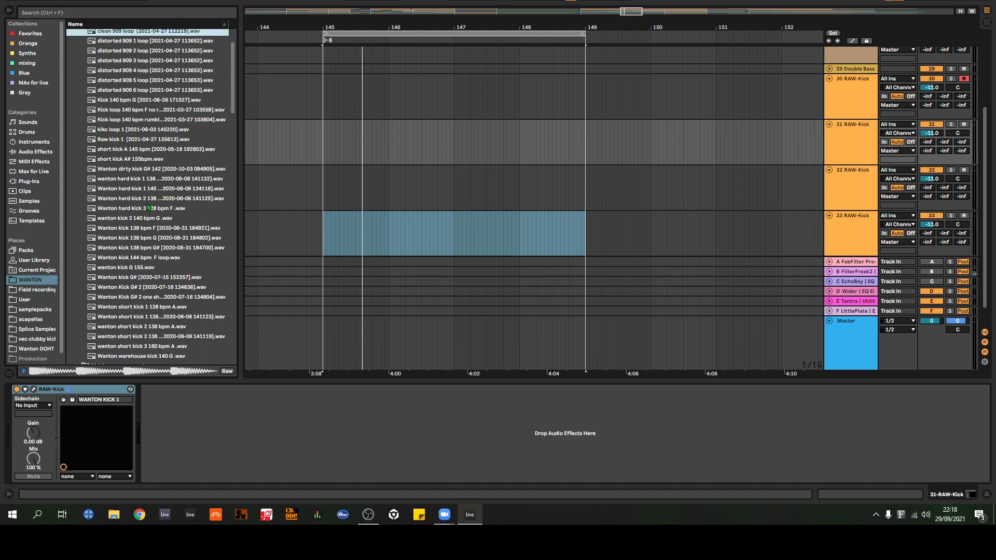
pyautogui.scroll(-1, 166, 205)
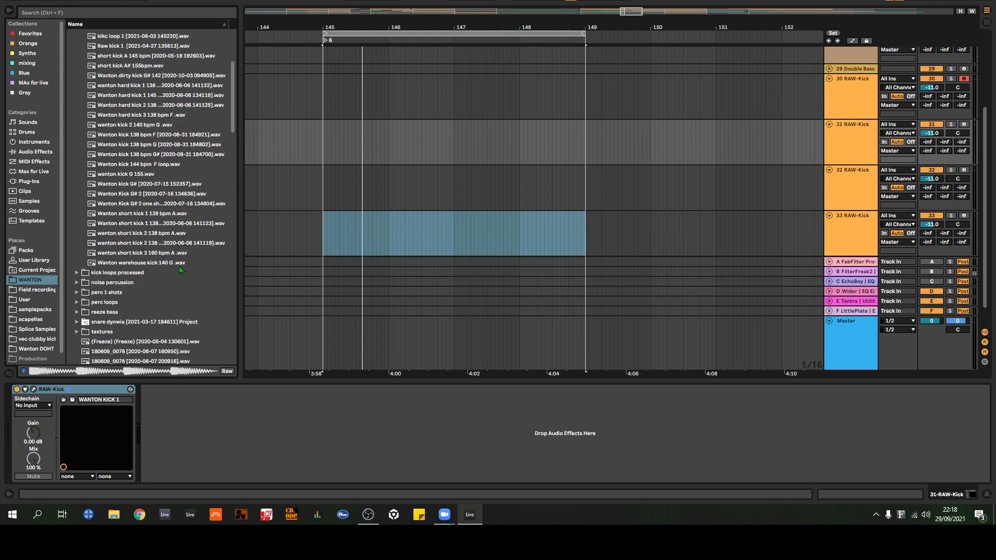
pyautogui.scroll(7, 187, 274)
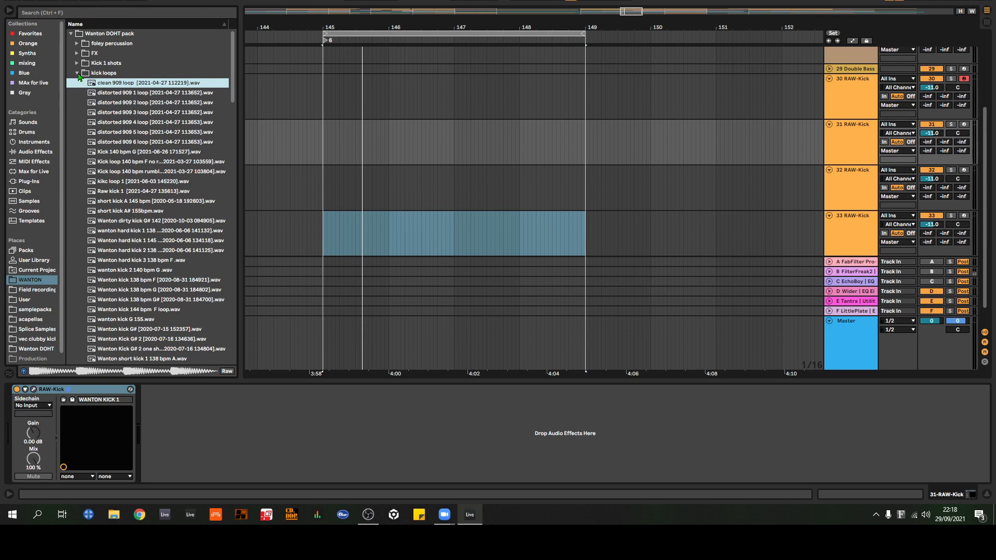
pyautogui.click(78, 73)
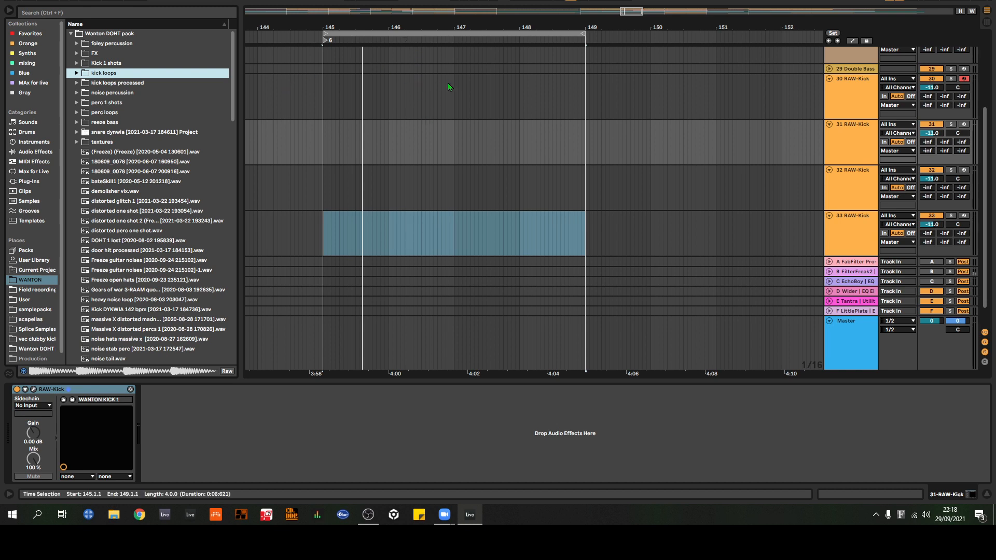
# Step: Open RAW-Kick on track 31 and view the Layer 2 and Layer 3 settings
pyautogui.scroll(-1, 712, 126)
pyautogui.scroll(2, 699, 135)
pyautogui.scroll(-2, 699, 136)
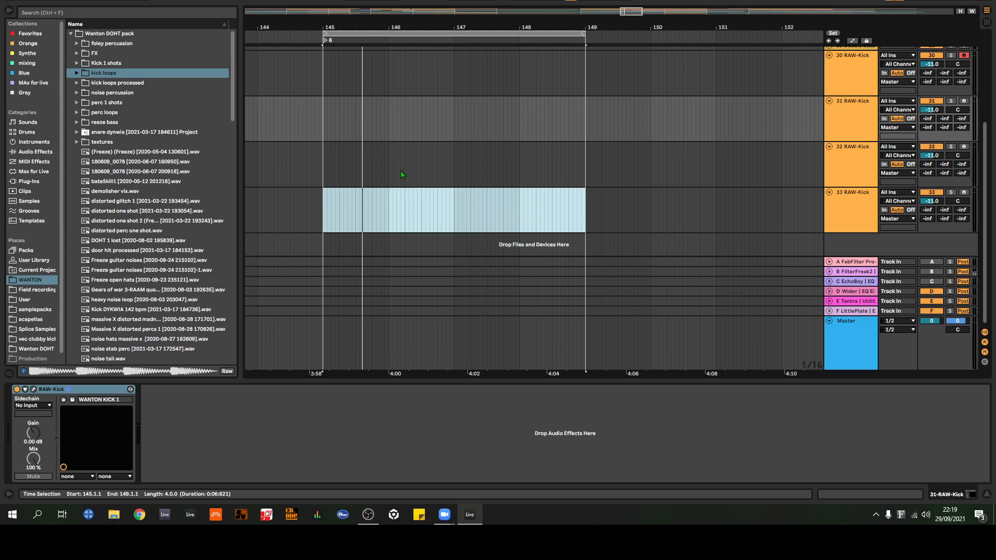
pyautogui.click(859, 125)
pyautogui.click(33, 390)
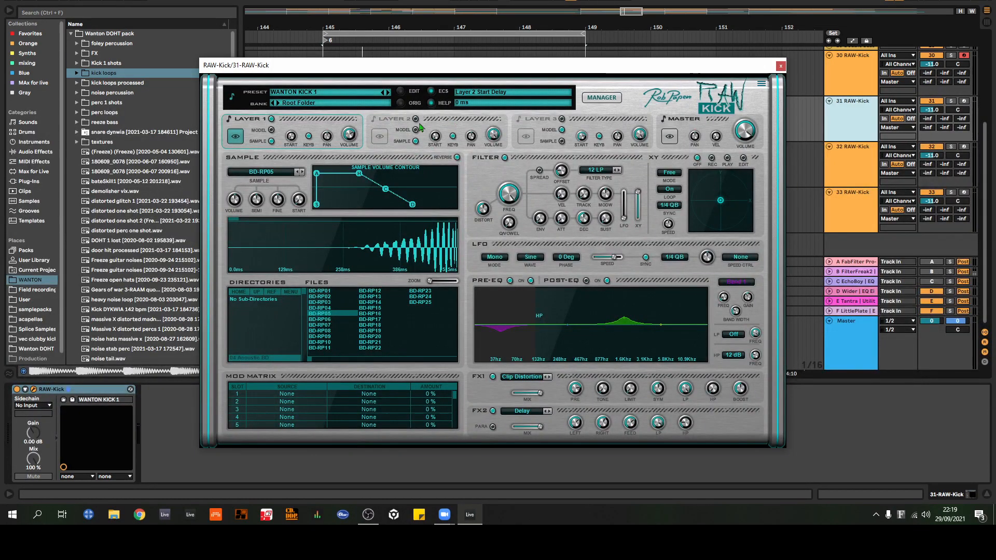
pyautogui.click(449, 125)
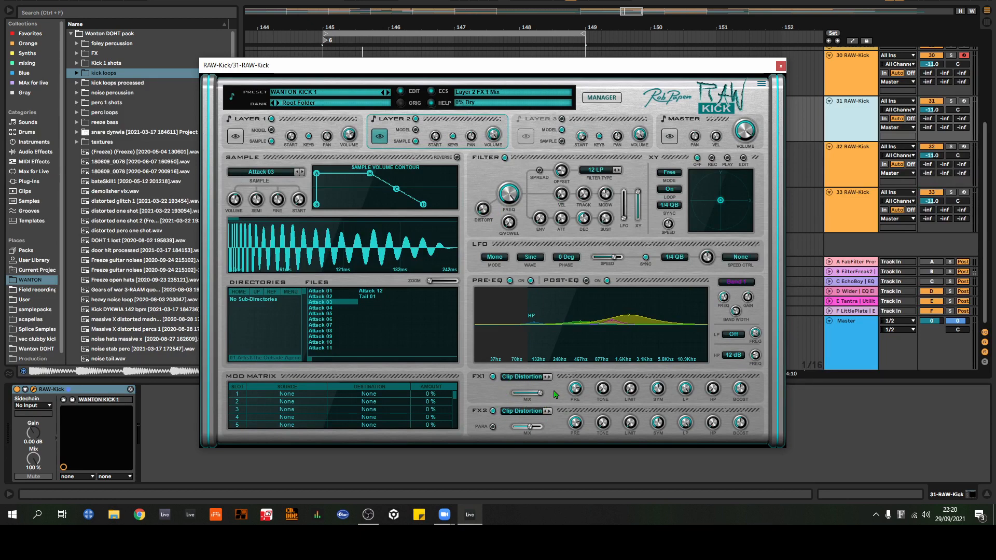
pyautogui.click(573, 125)
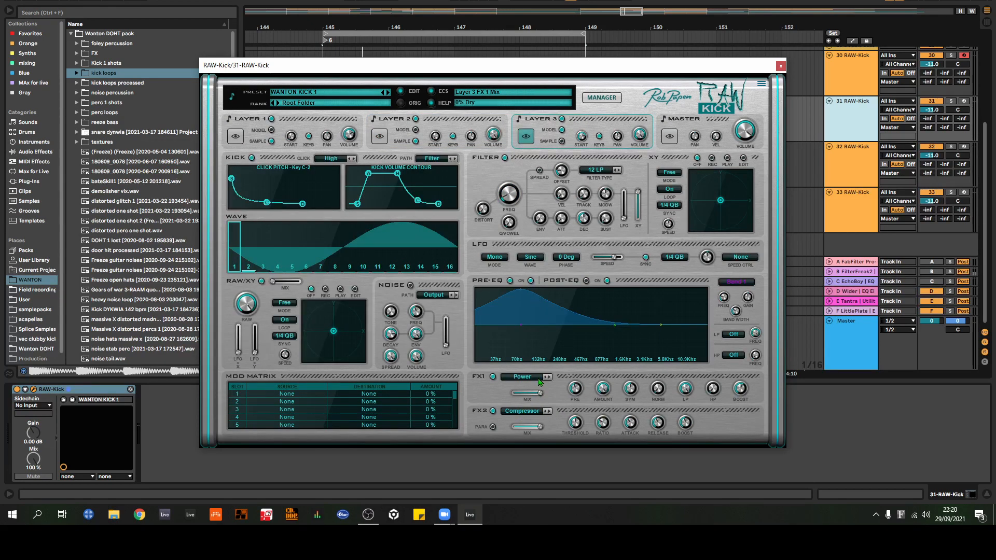
# Step: View the Master page of RAW-Kick on track 31 and close the plug-in window
pyautogui.click(692, 120)
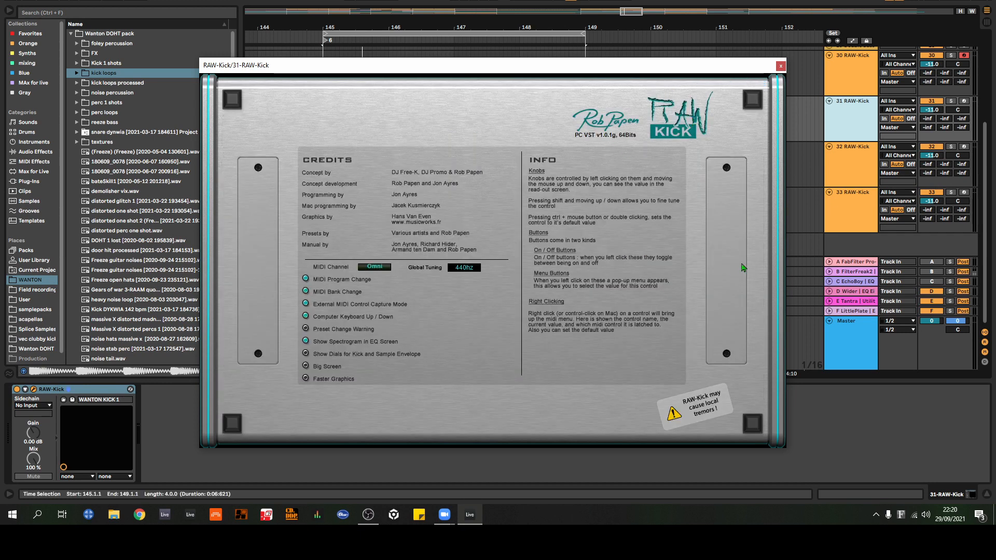
pyautogui.click(675, 122)
pyautogui.click(700, 127)
pyautogui.click(700, 127)
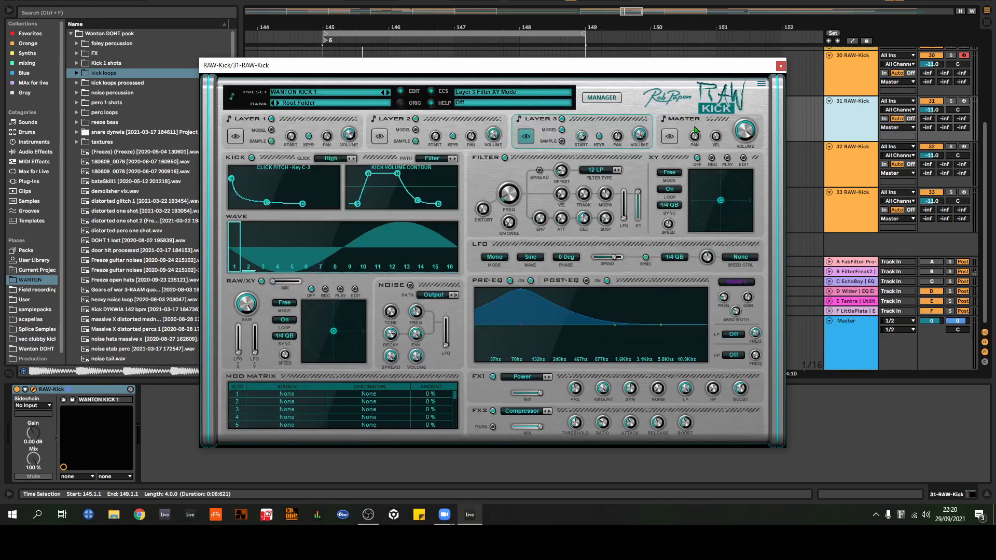
pyautogui.click(671, 137)
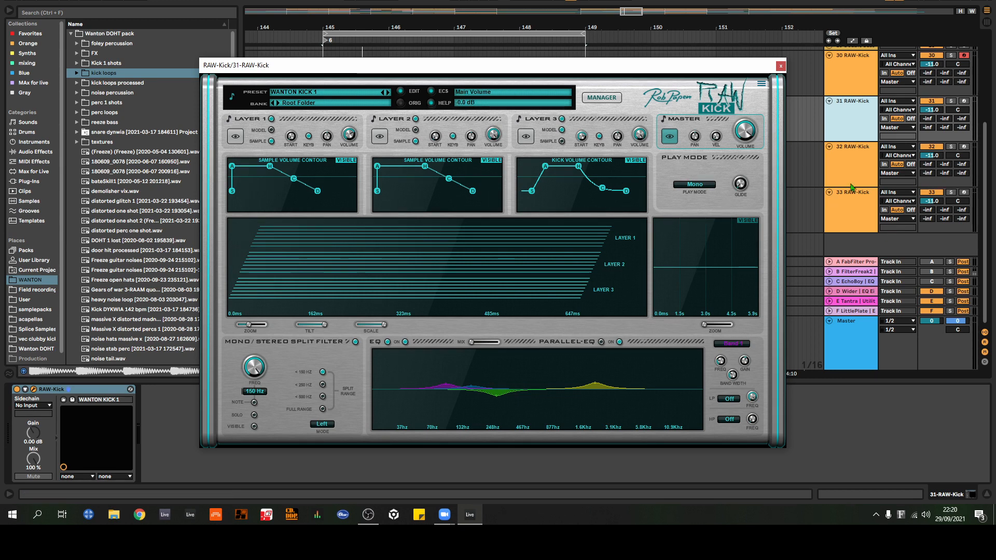
pyautogui.click(780, 66)
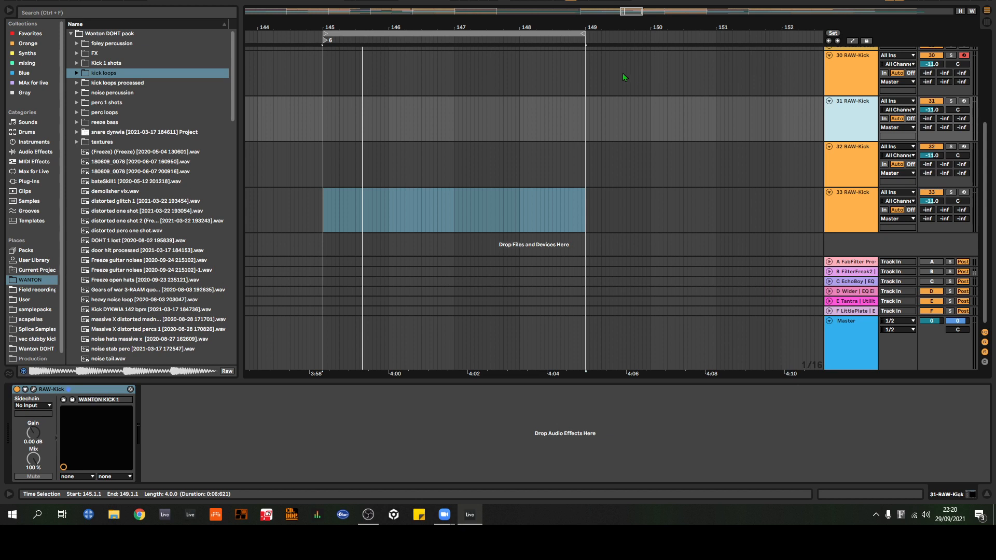